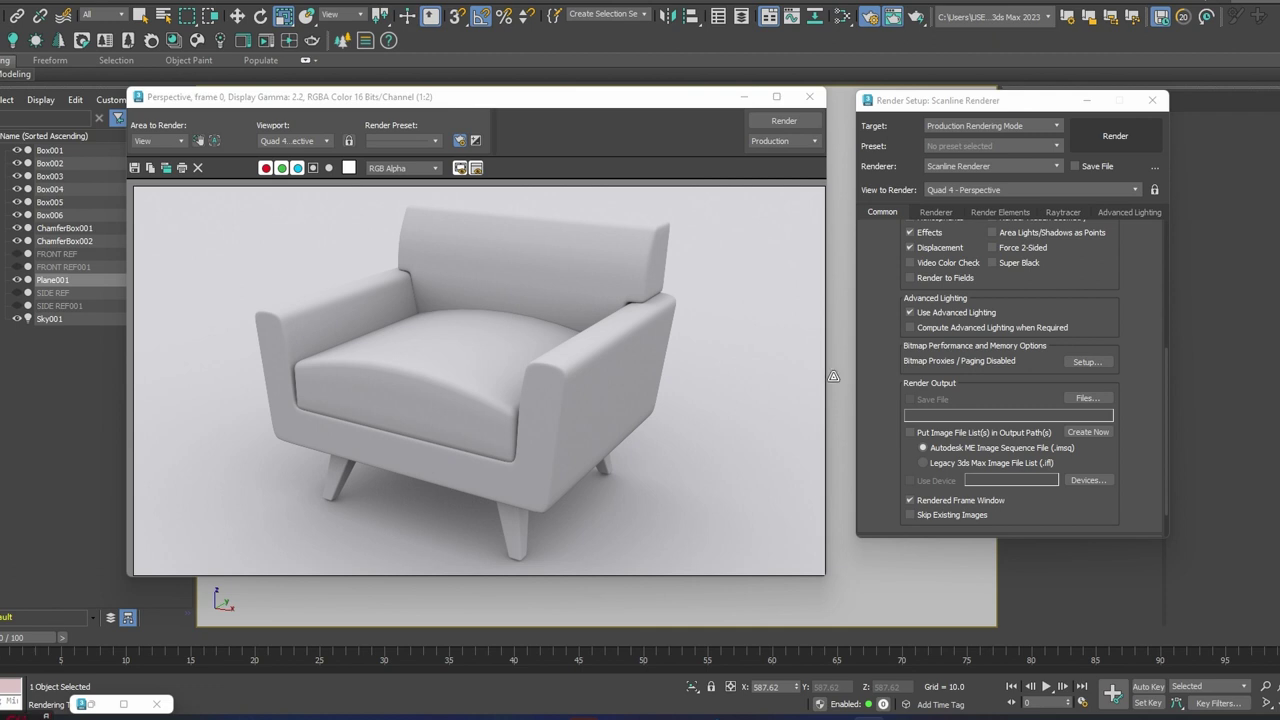
{"action": "left_click", "coordinate": [443, 101]}
{"action": "left_click_drag", "start_coordinate": [443, 101], "coordinate": [506, 119]}
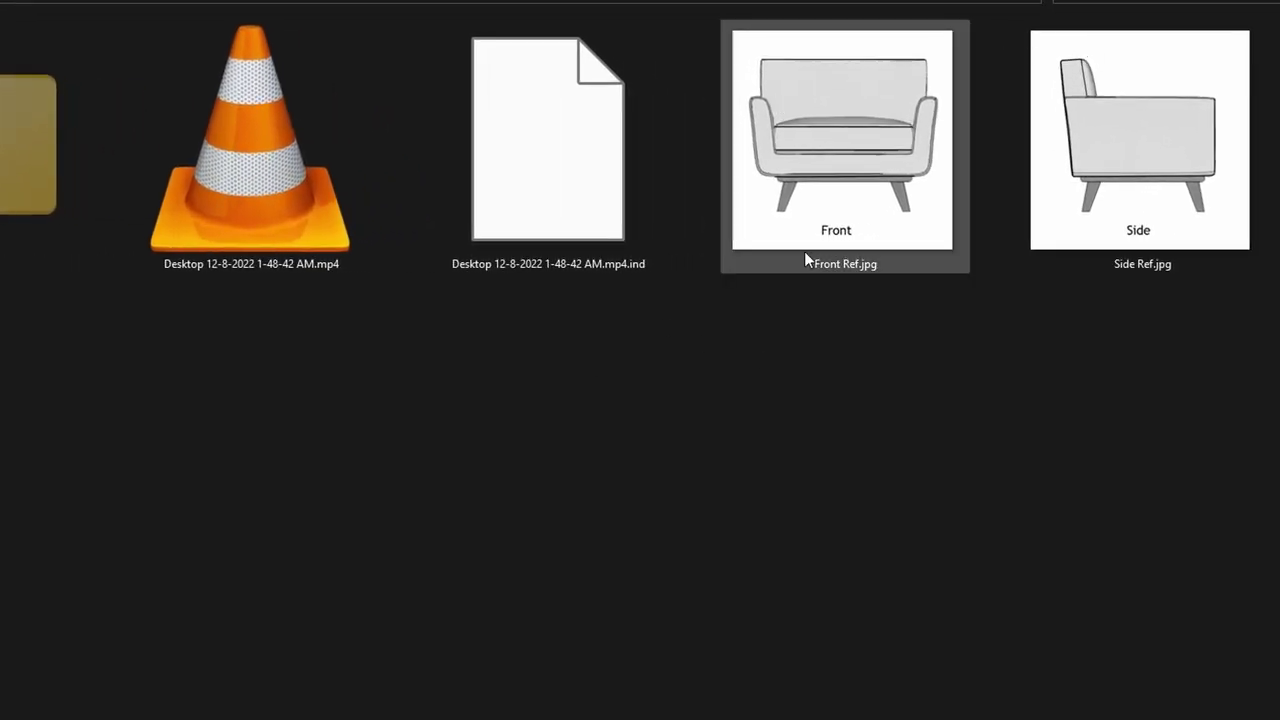
- Check the pixel dimensions of Front Ref.jpg in its file property details
{"action": "left_click", "coordinate": [820, 192]}
{"action": "right_click", "coordinate": [820, 192]}
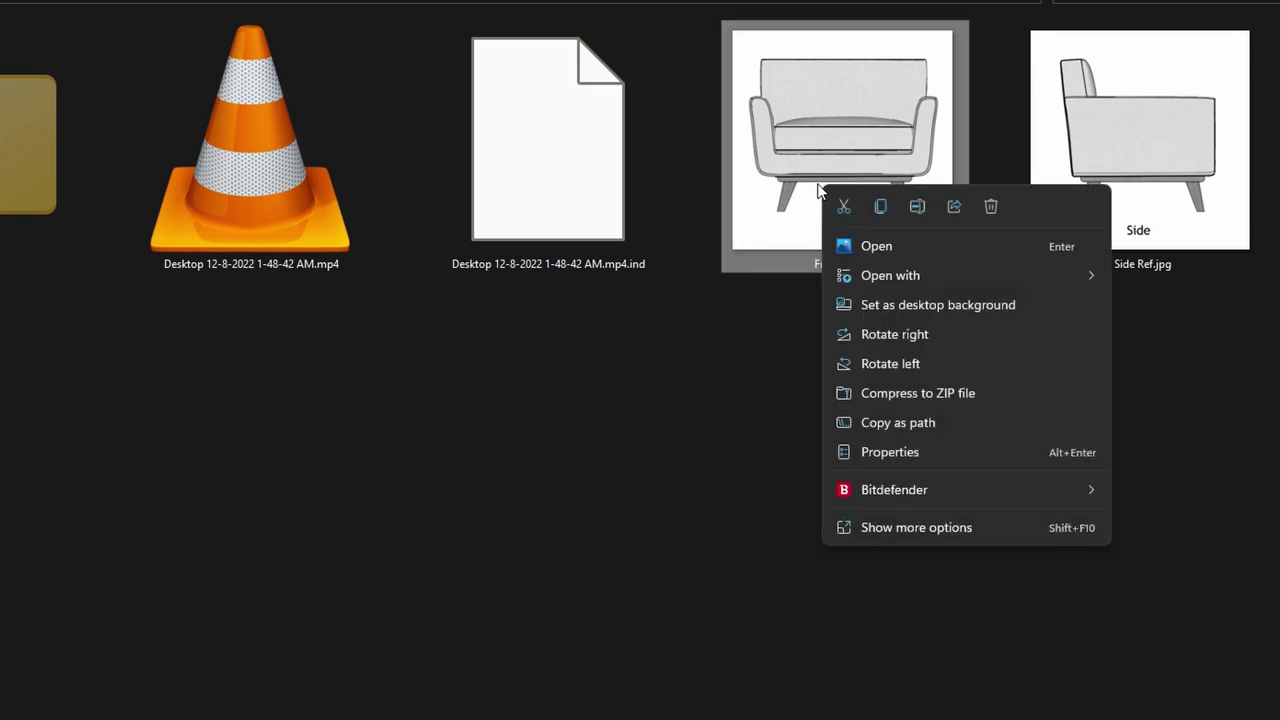
{"action": "left_click", "coordinate": [900, 452]}
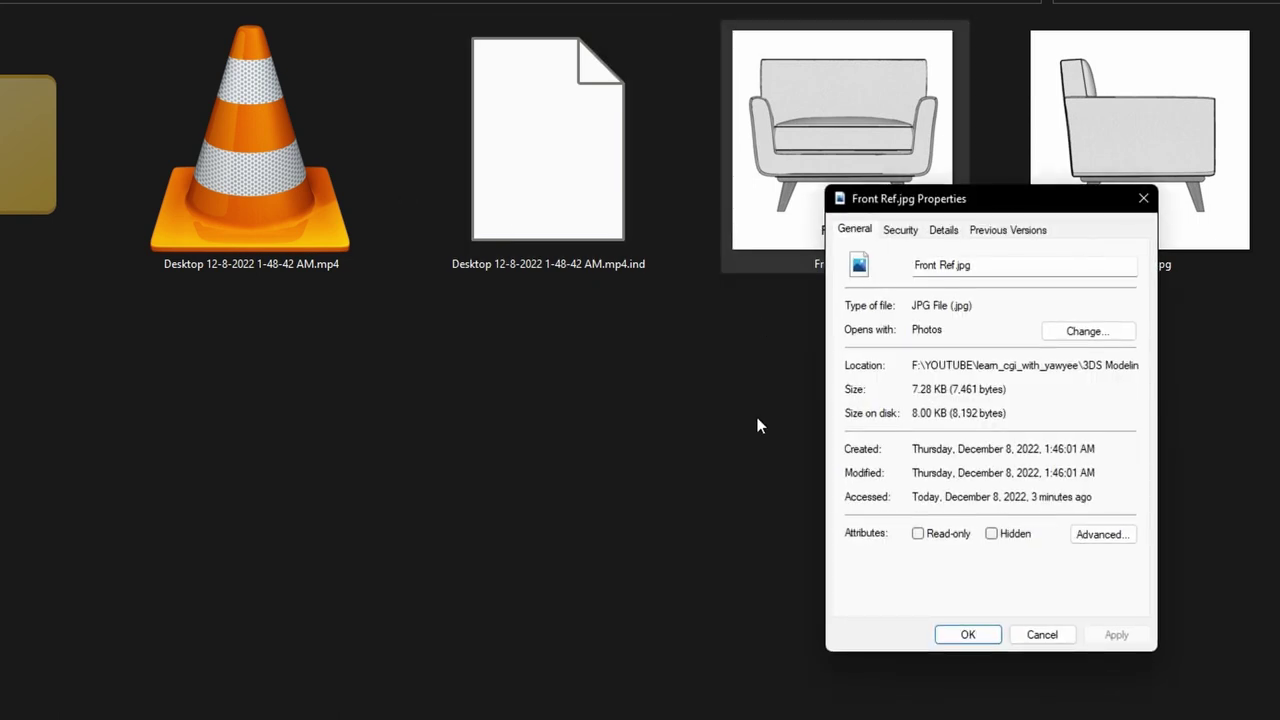
{"action": "left_click", "coordinate": [945, 229]}
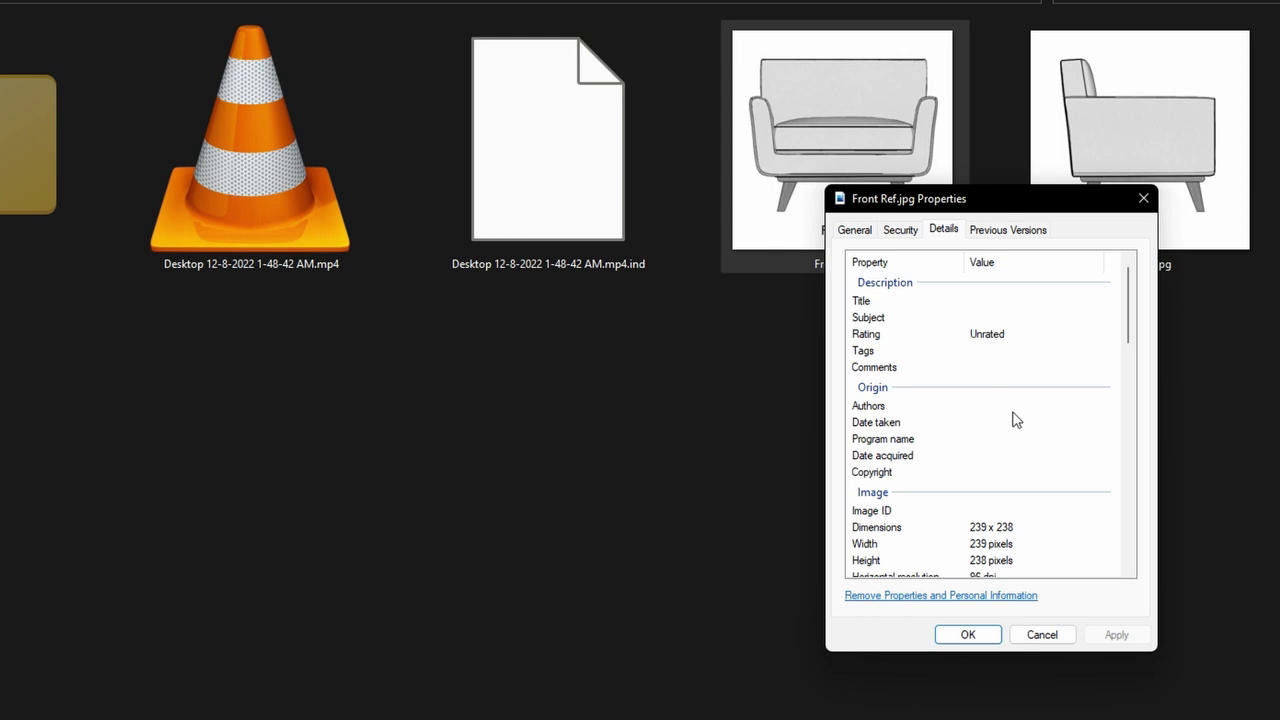
{"action": "scroll", "coordinate": [1010, 415], "scroll_direction": "down", "scroll_amount": 3}
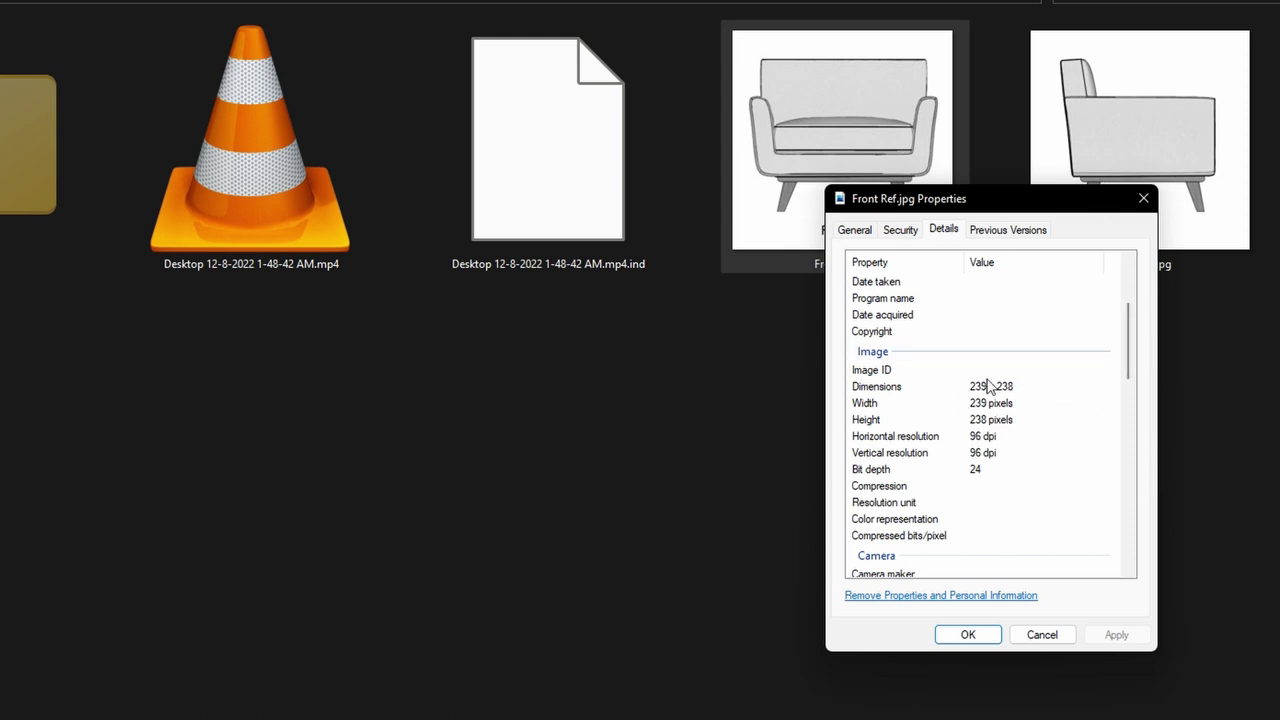
{"action": "left_click", "coordinate": [966, 635]}
- Check the pixel dimensions of Side Ref.jpg in its file property details
{"action": "left_click", "coordinate": [1095, 160]}
{"action": "right_click", "coordinate": [1095, 160]}
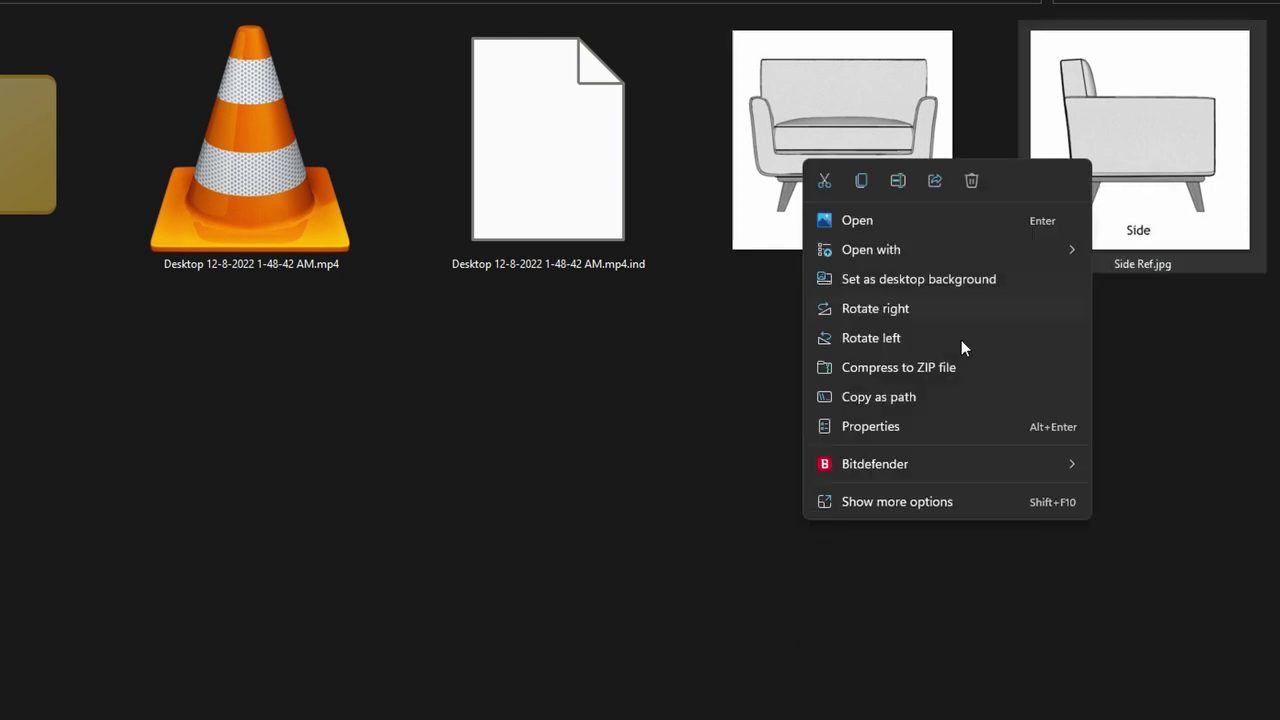
{"action": "left_click", "coordinate": [887, 424]}
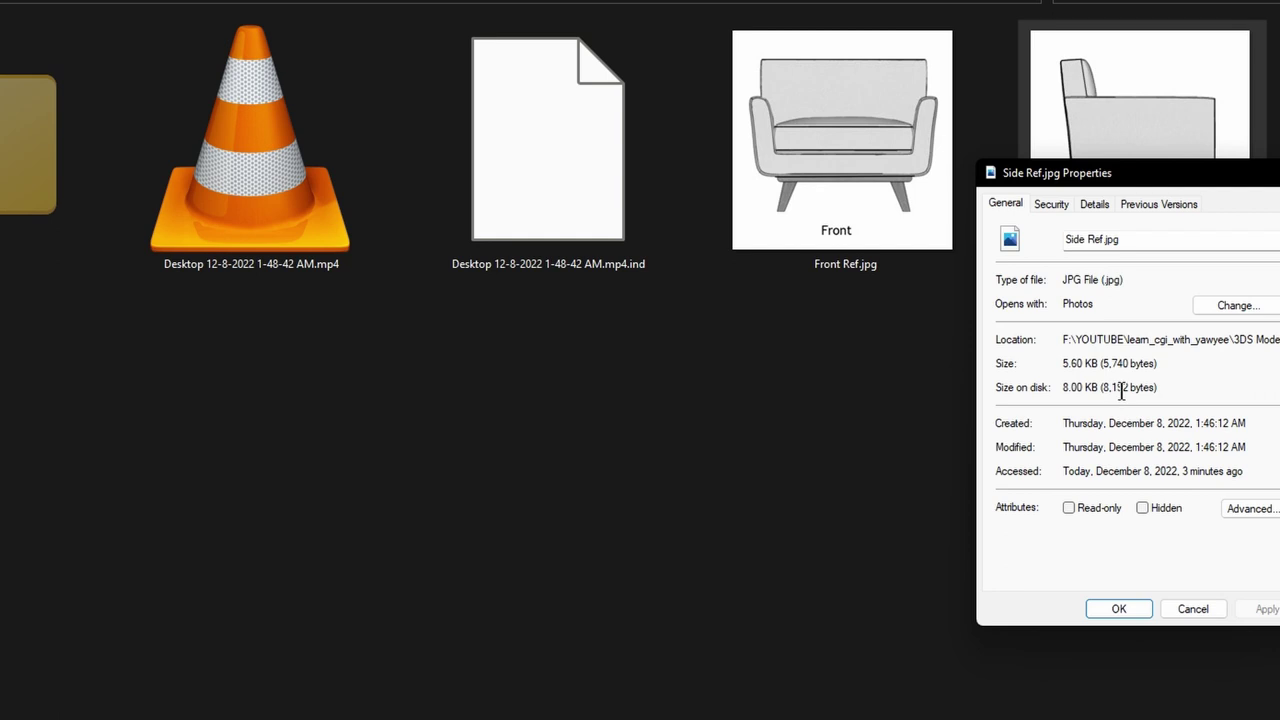
{"action": "left_click", "coordinate": [1094, 206]}
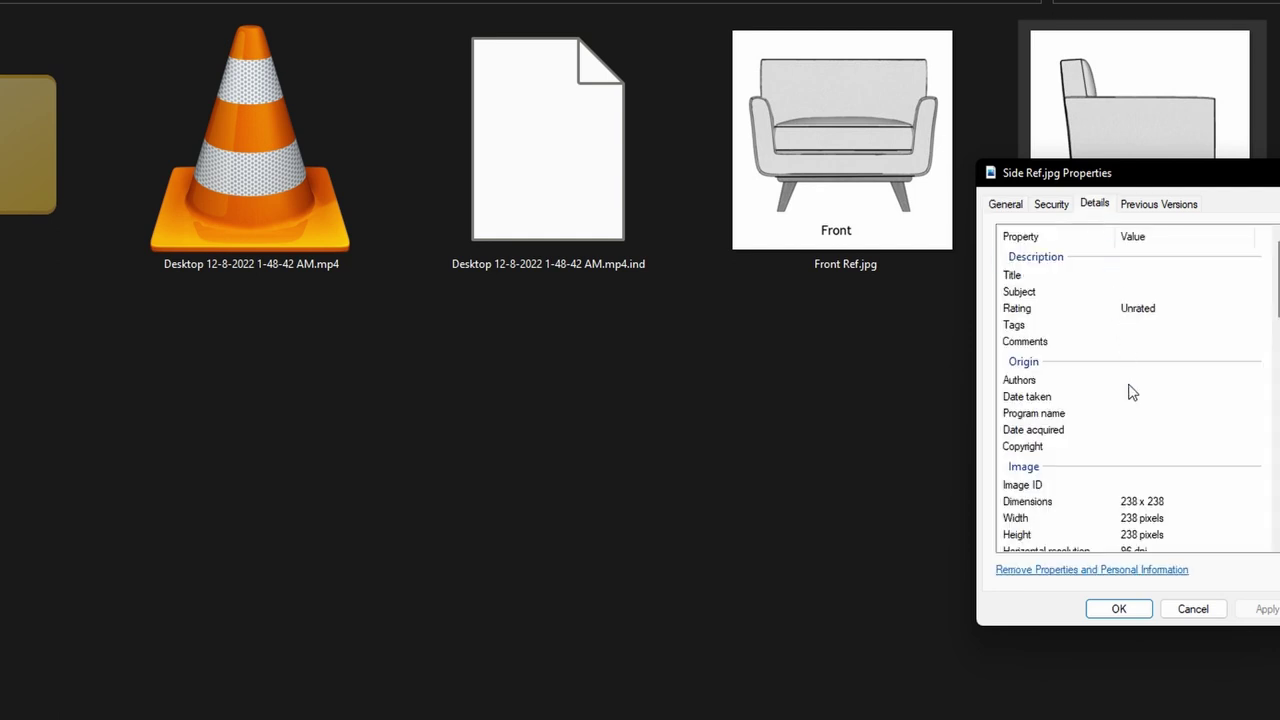
{"action": "left_click", "coordinate": [1130, 611]}
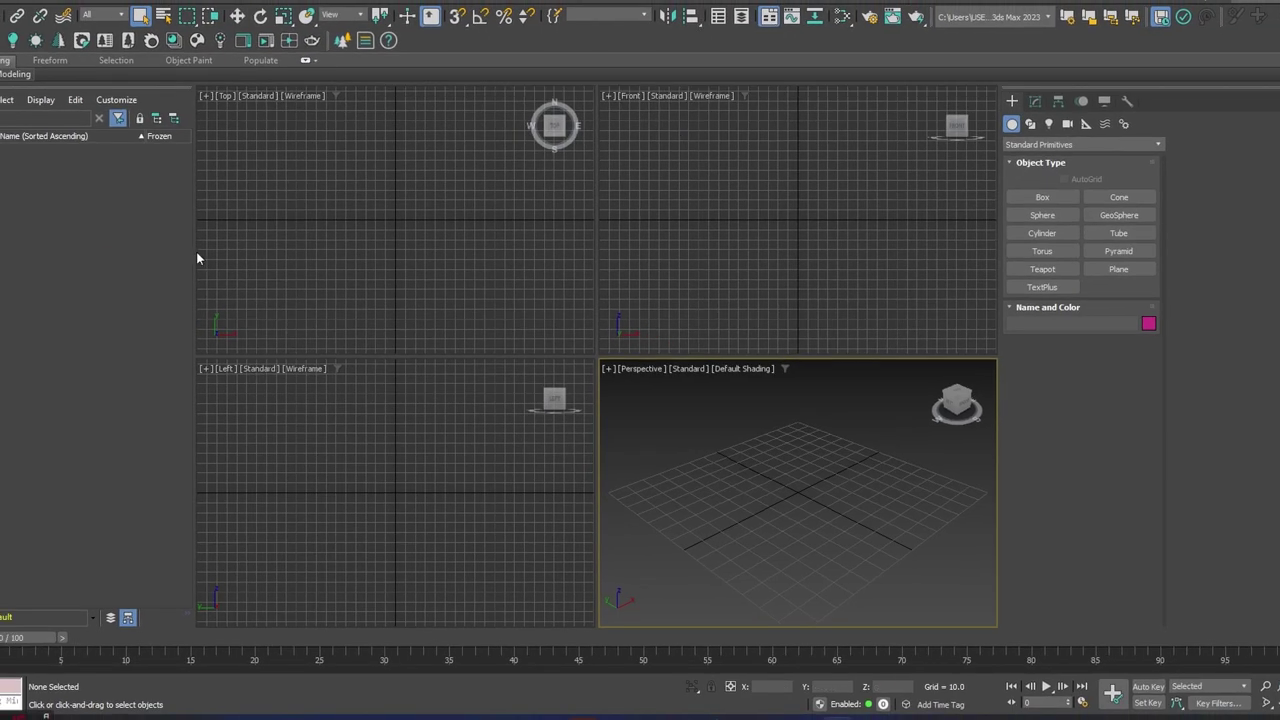
- Create a plane about 167 long and 175 wide in the Front viewport, centred near the origin
{"action": "left_click", "coordinate": [398, 244]}
{"action": "left_click", "coordinate": [716, 376]}
{"action": "left_click", "coordinate": [742, 188]}
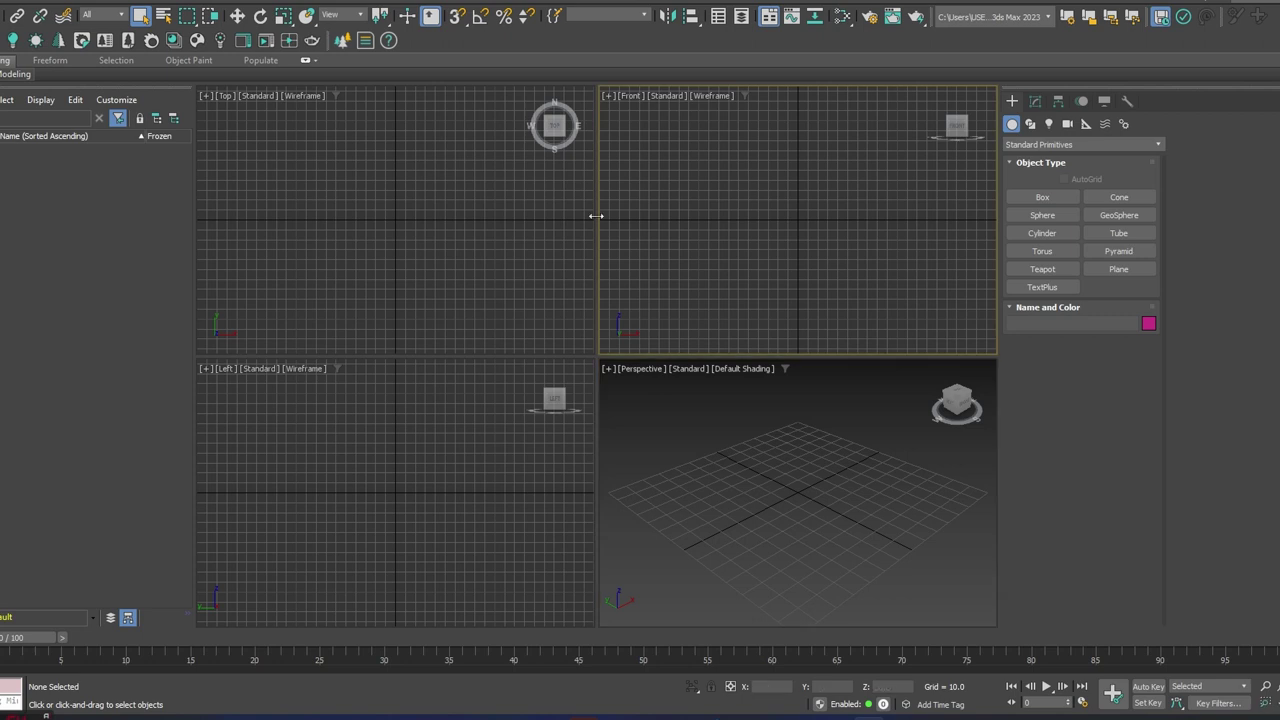
{"action": "left_click", "coordinate": [1116, 269]}
{"action": "left_click_drag", "start_coordinate": [717, 133], "coordinate": [886, 300]}
{"action": "right_click", "coordinate": [908, 198]}
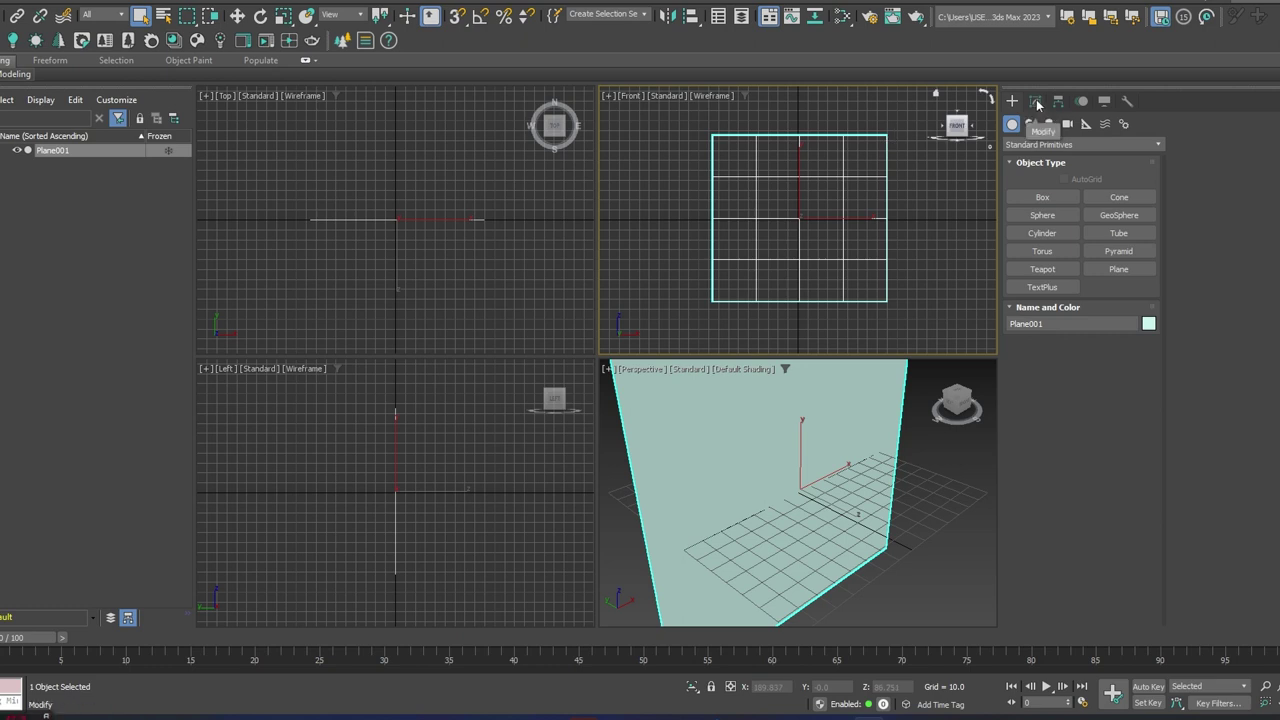
- Reduce the plane's length and width segments to 1 each
{"action": "left_click", "coordinate": [1037, 103]}
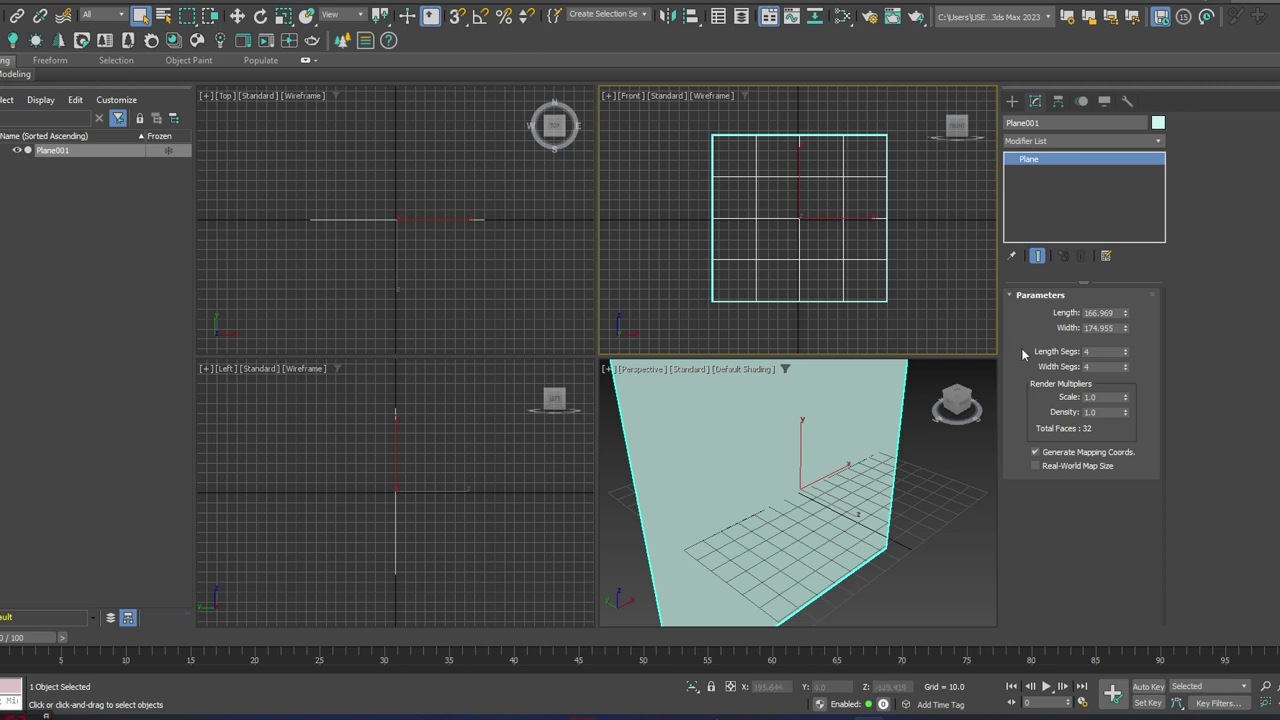
{"action": "right_click", "coordinate": [1125, 349]}
{"action": "right_click", "coordinate": [1125, 369]}
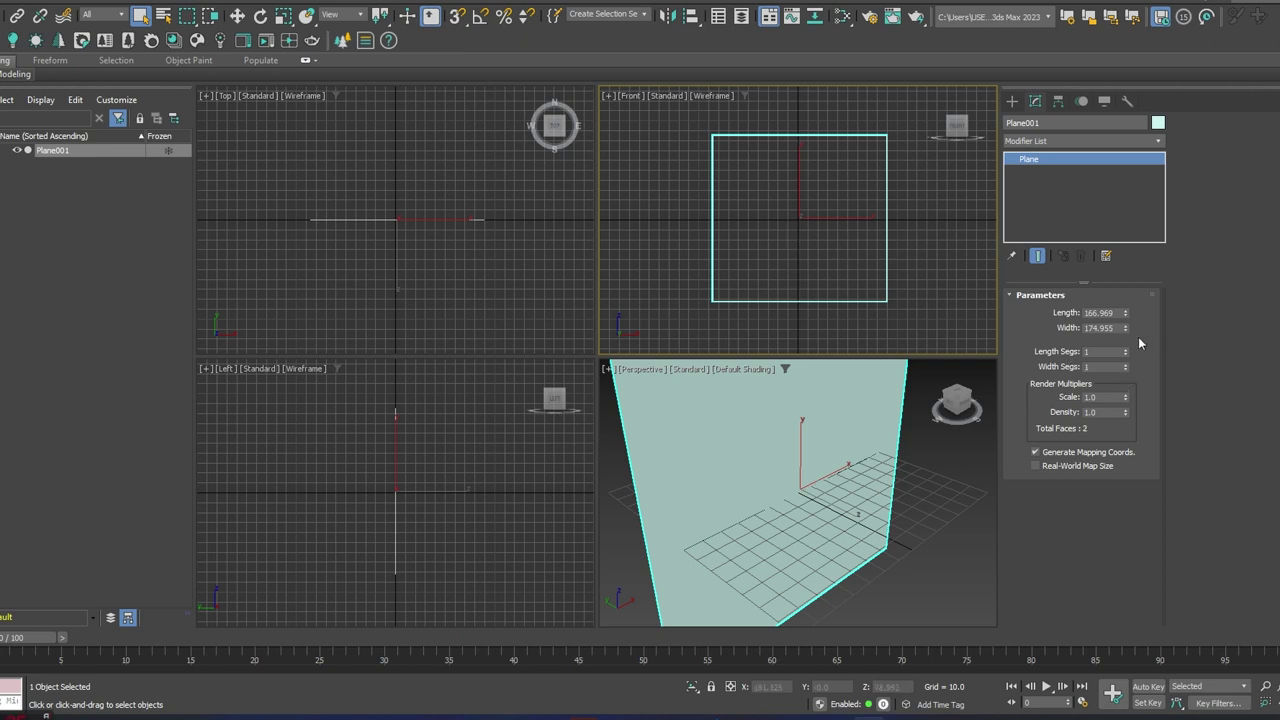
- Set the plane's length and width to 500
{"action": "double_click", "coordinate": [1108, 313]}
{"action": "type", "text": "500"}
{"action": "key", "text": "Tab"}
{"action": "type", "text": "500"}
{"action": "key", "text": "Return"}
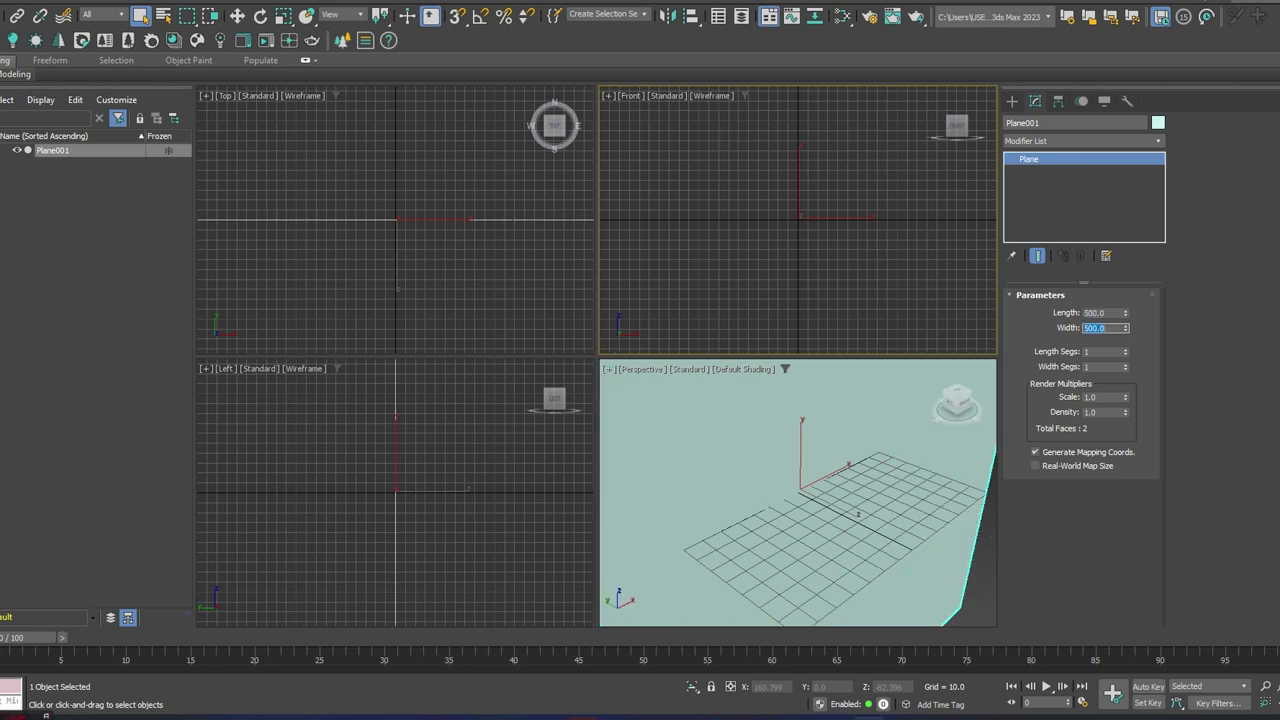
- Set the plane's length and width to 100
{"action": "scroll", "coordinate": [718, 249], "scroll_direction": "down", "scroll_amount": 3}
{"action": "middle_click_drag", "start_coordinate": [763, 224], "coordinate": [797, 217]}
{"action": "scroll", "coordinate": [797, 218], "scroll_direction": "down", "scroll_amount": 1}
{"action": "key", "text": "w"}
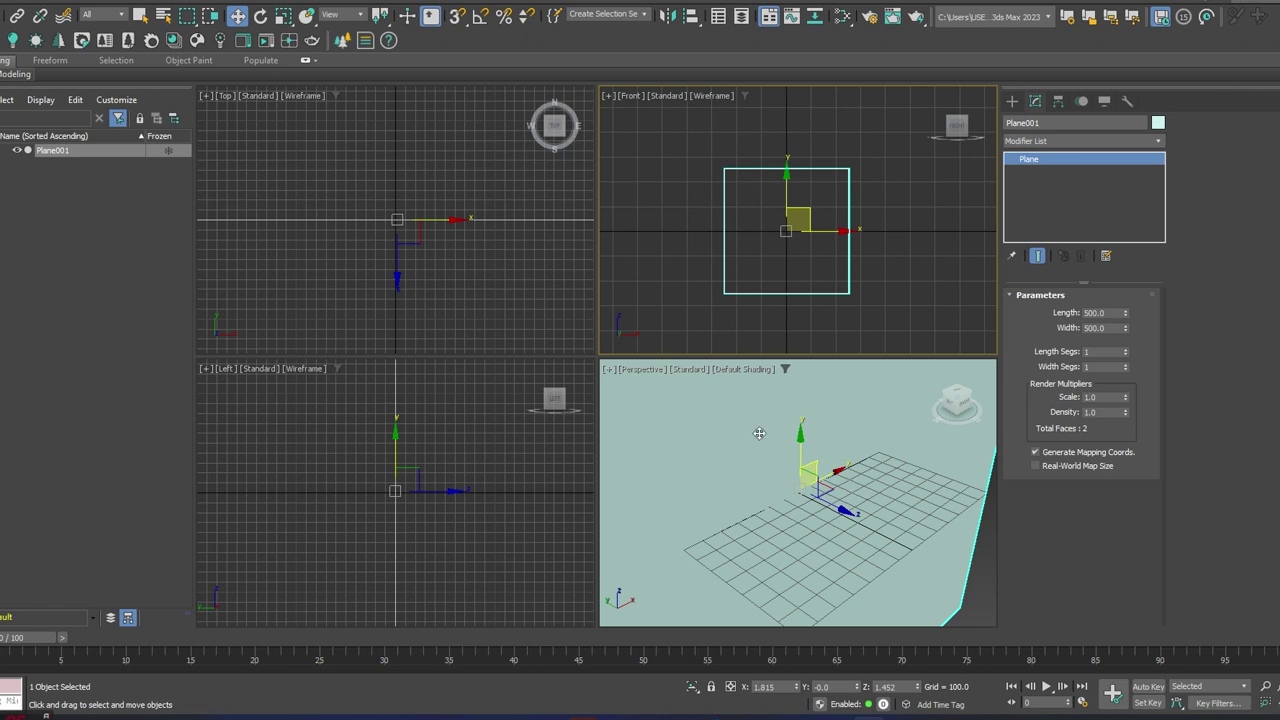
{"action": "scroll", "coordinate": [760, 433], "scroll_direction": "down", "scroll_amount": 8}
{"action": "middle_click_drag", "start_coordinate": [766, 463], "coordinate": [749, 423], "text": "alt"}
{"action": "scroll", "coordinate": [762, 460], "scroll_direction": "up", "scroll_amount": 3}
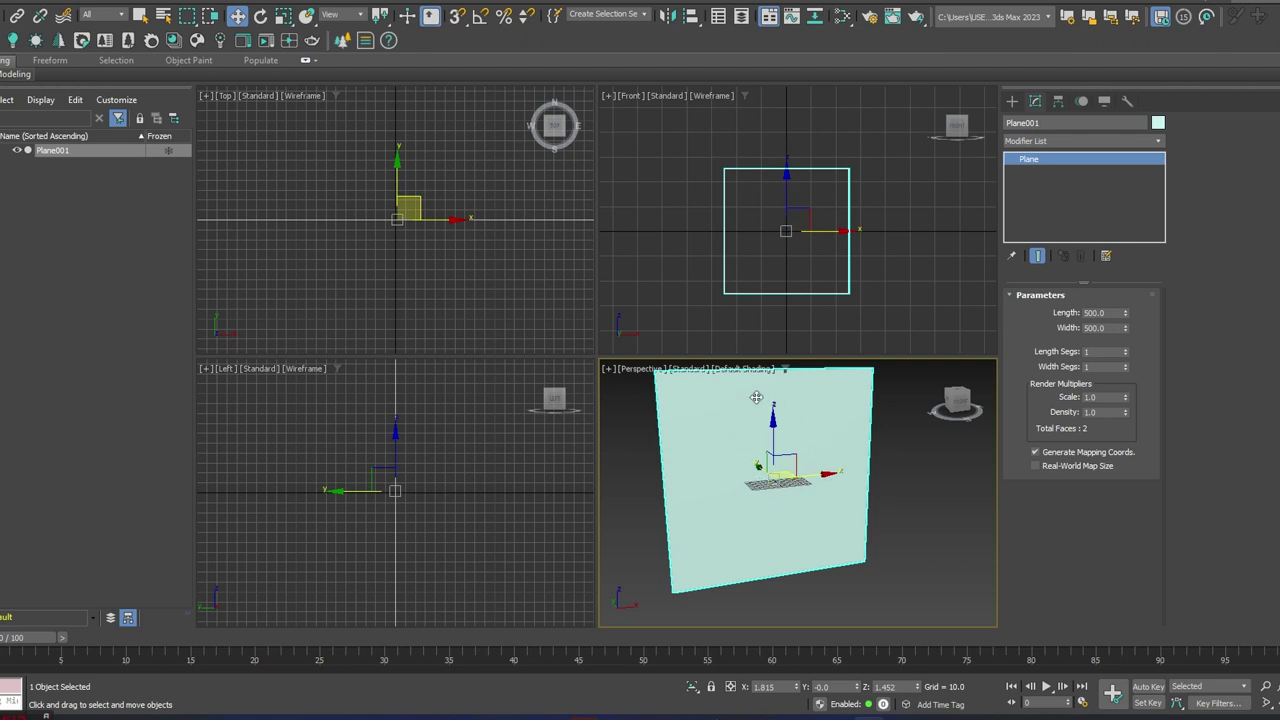
{"action": "double_click", "coordinate": [1108, 313]}
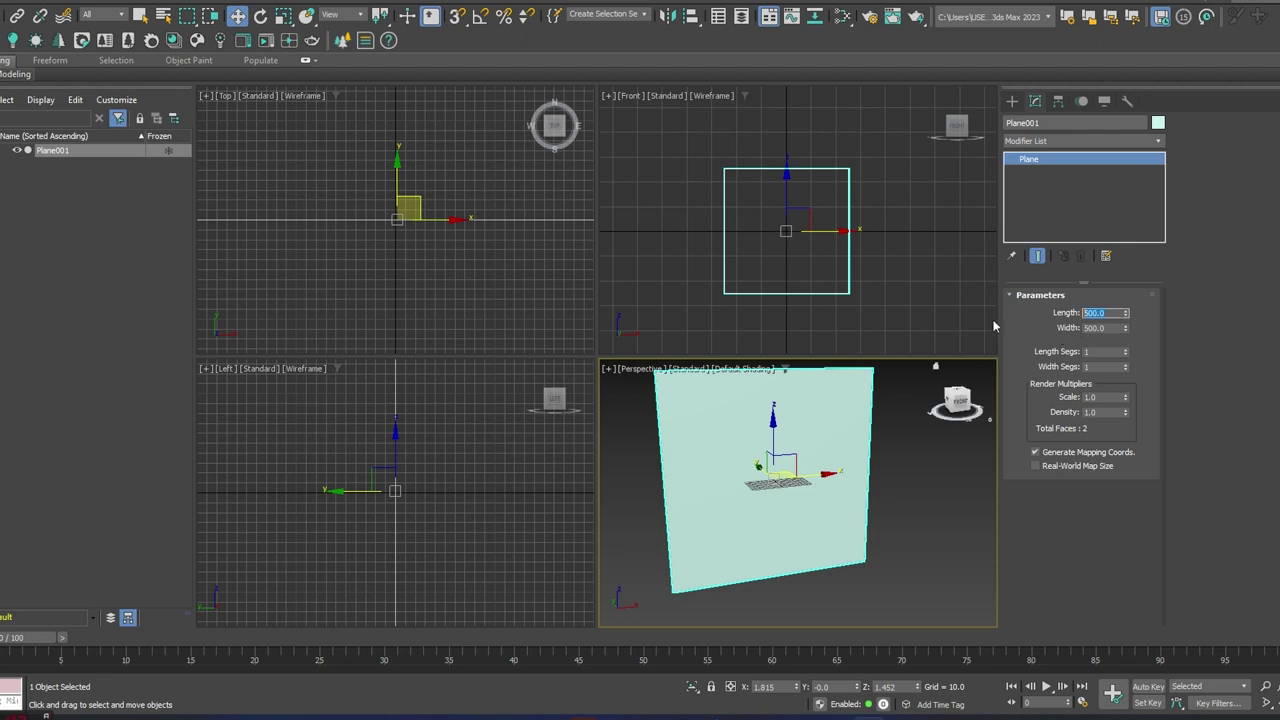
{"action": "type", "text": "100"}
{"action": "key", "text": "Tab"}
{"action": "type", "text": "100"}
{"action": "key", "text": "Return"}
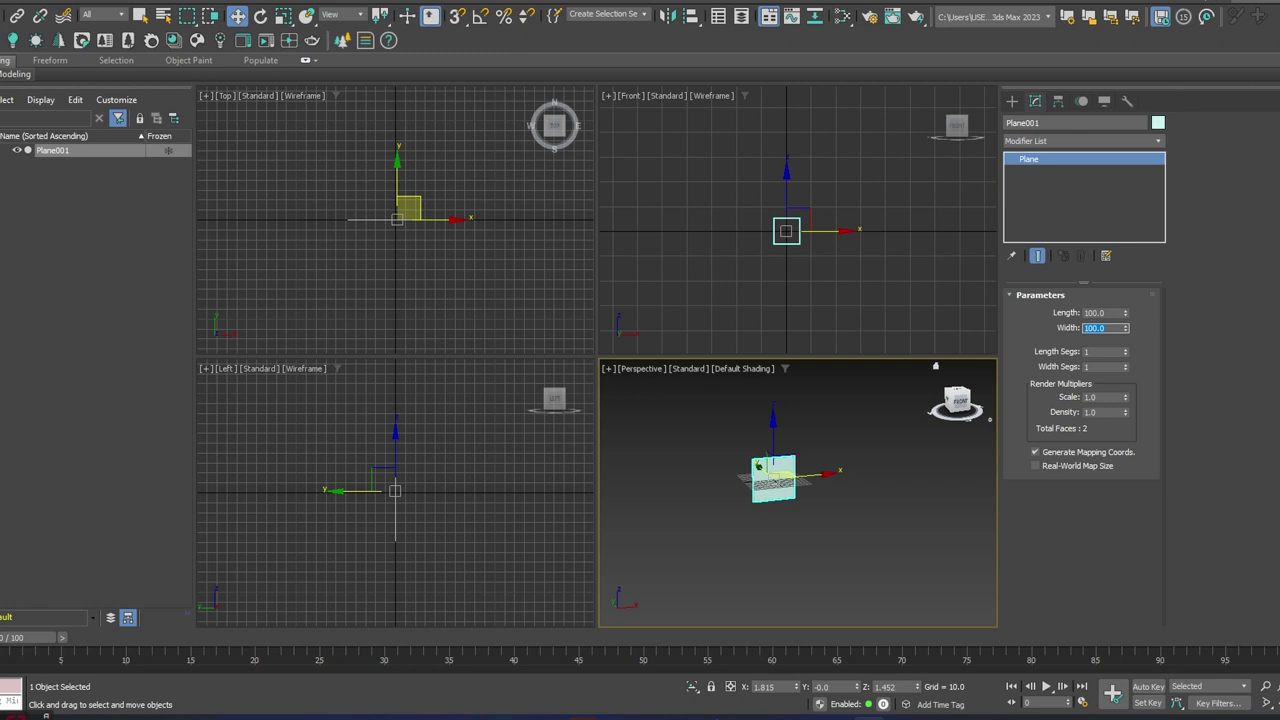
- Set the plane's length and width to 200
{"action": "left_click_drag", "start_coordinate": [1115, 313], "coordinate": [1073, 315]}
{"action": "type", "text": "200"}
{"action": "key", "text": "Tab"}
{"action": "type", "text": "200"}
{"action": "key", "text": "Return"}
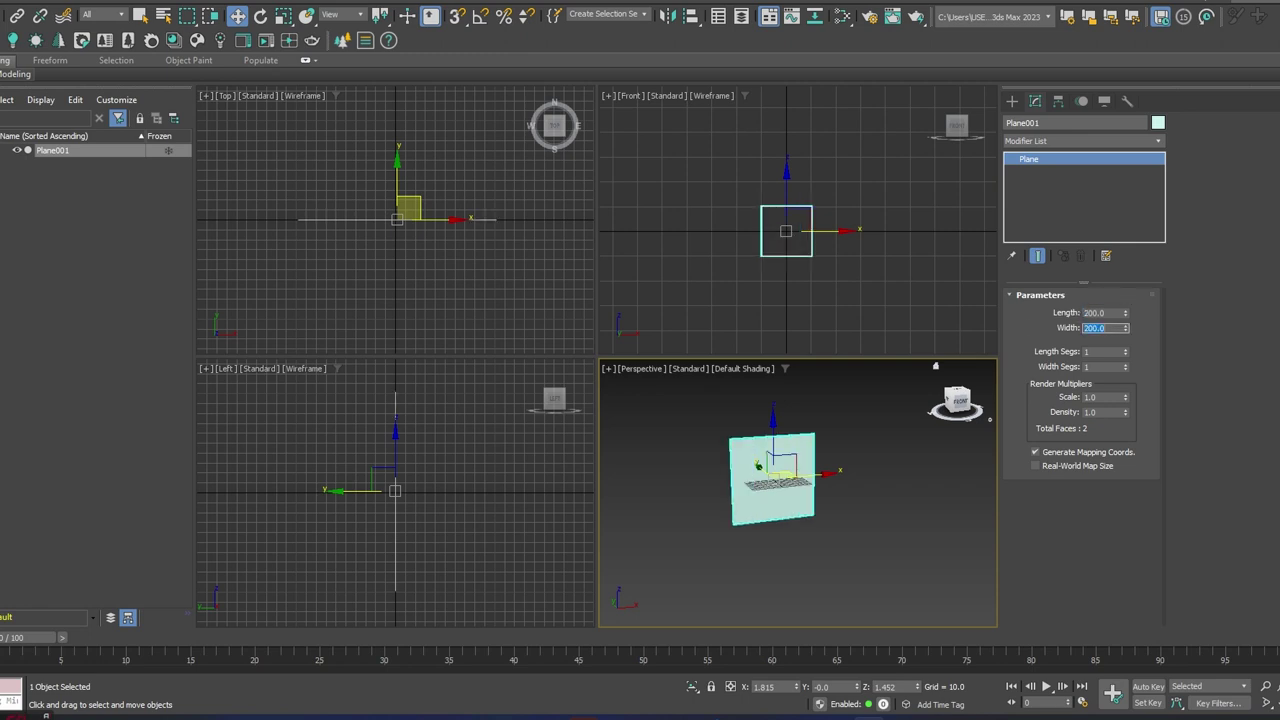
- Raise the plane along Z to about 108, just above the grid, and maximize the Perspective viewport
{"action": "middle_click_drag", "start_coordinate": [891, 436], "coordinate": [830, 449]}
{"action": "left_click_drag", "start_coordinate": [759, 443], "coordinate": [759, 395]}
{"action": "mouse_move", "coordinate": [769, 488]}
{"action": "middle_mouse_down"}
{"action": "mouse_move", "coordinate": [790, 499]}
{"action": "mouse_move", "coordinate": [776, 476]}
{"action": "middle_mouse_up"}
{"action": "scroll", "coordinate": [781, 468], "scroll_direction": "up", "scroll_amount": 3}
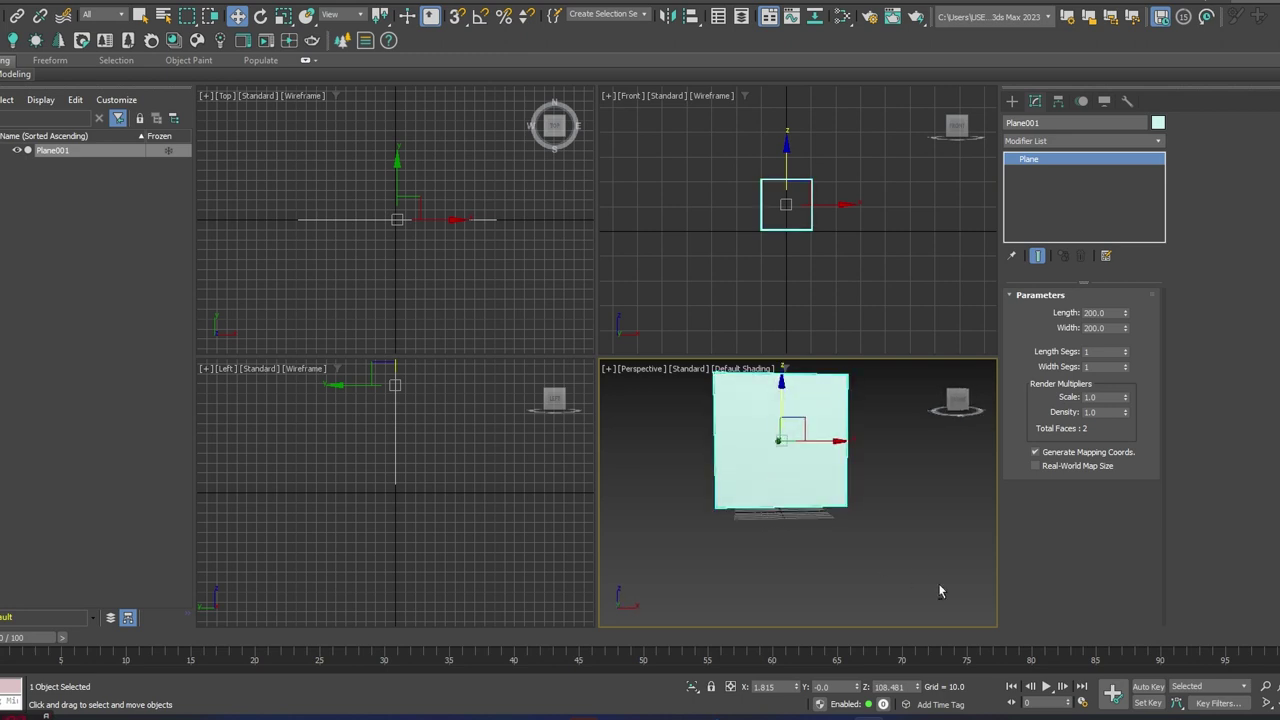
{"action": "key", "text": "alt+w"}
{"action": "middle_click_drag", "start_coordinate": [751, 357], "coordinate": [619, 374], "text": "alt"}
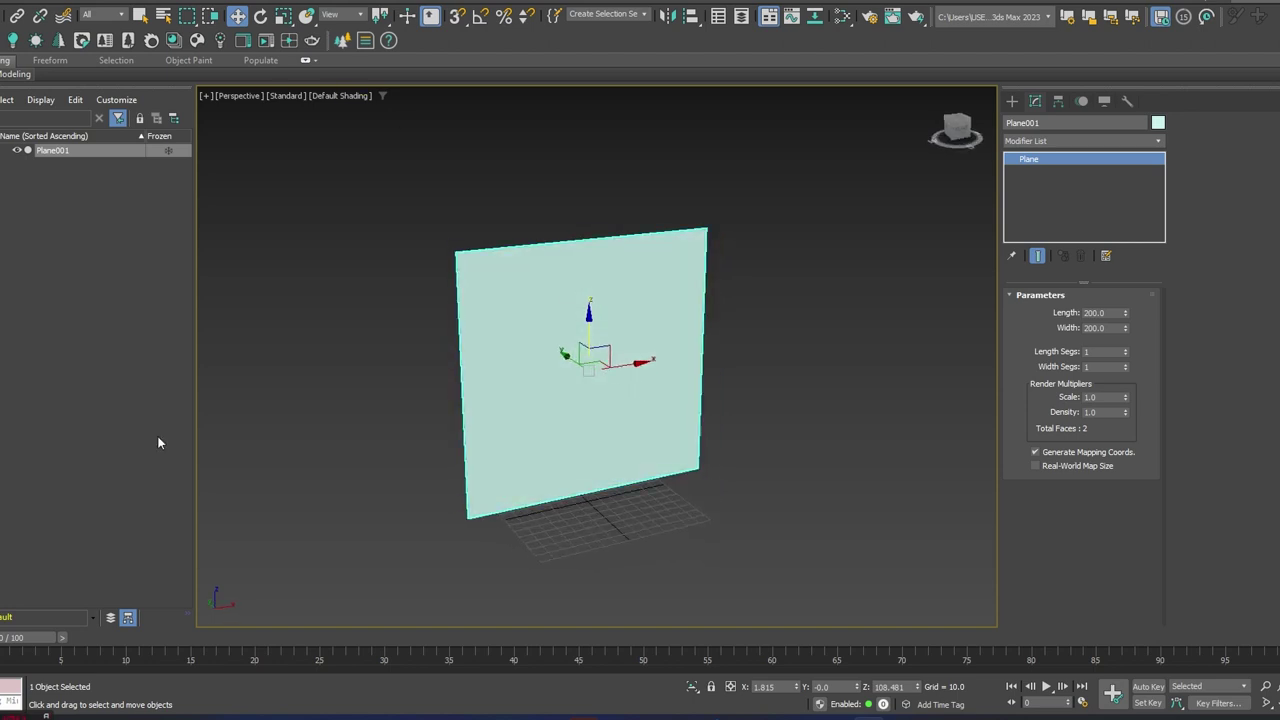
{"action": "middle_click_drag", "start_coordinate": [778, 269], "coordinate": [796, 255]}
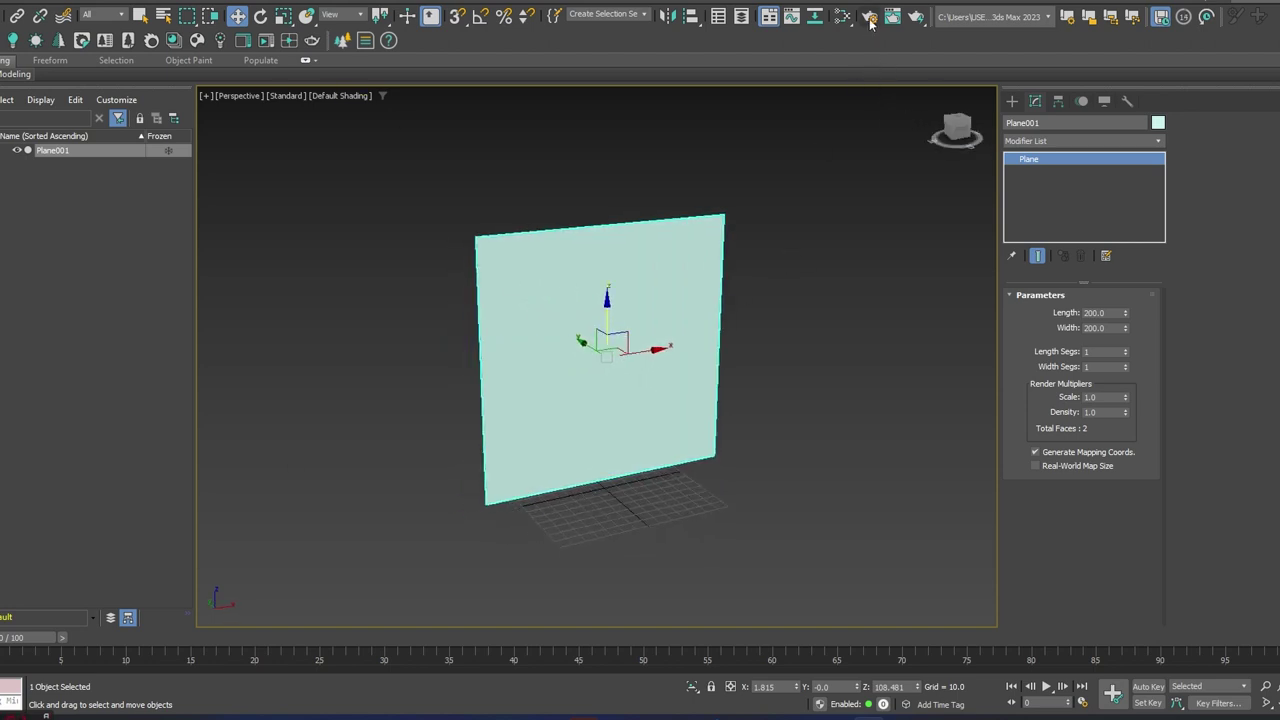
- Check which renderer is set in Render Setup, leave it as is and minimize the window
{"action": "left_click", "coordinate": [869, 19]}
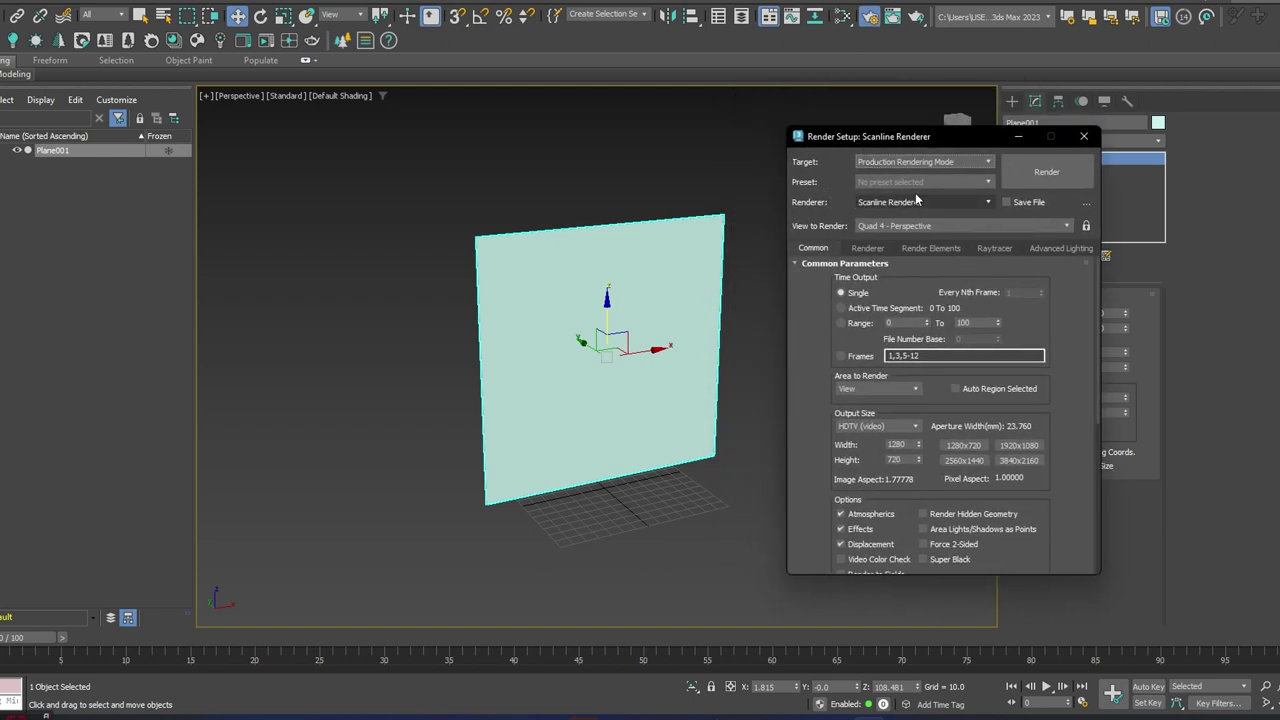
{"action": "left_click", "coordinate": [918, 205]}
{"action": "left_click", "coordinate": [918, 205]}
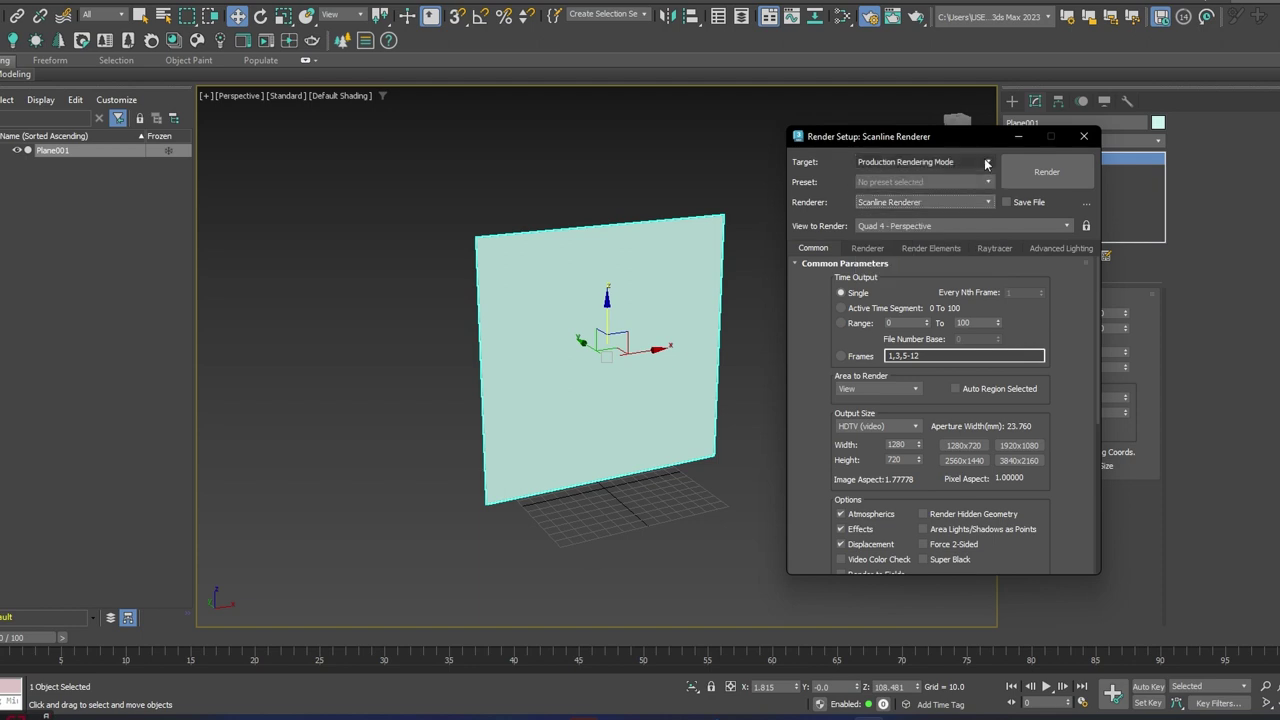
{"action": "left_click", "coordinate": [1016, 138]}
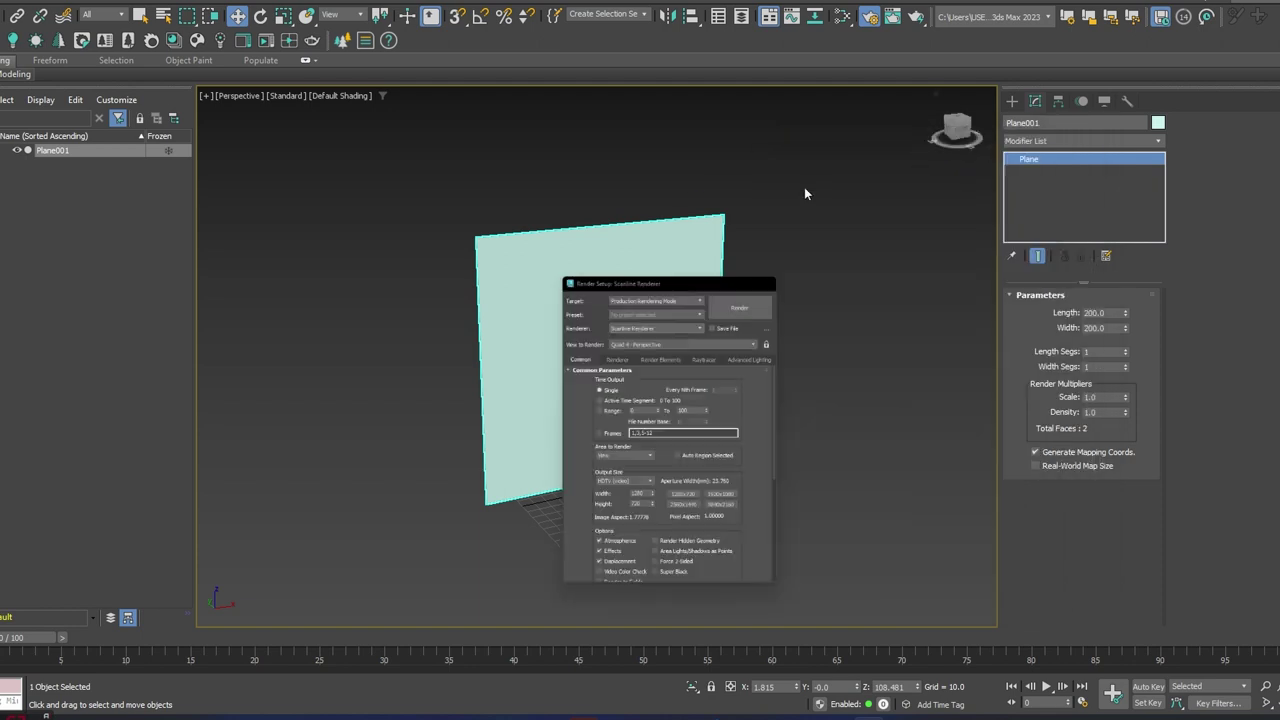
- Add a Standard (Legacy) material in the Slate Material Editor and assign it to the plane
{"action": "left_click", "coordinate": [848, 24]}
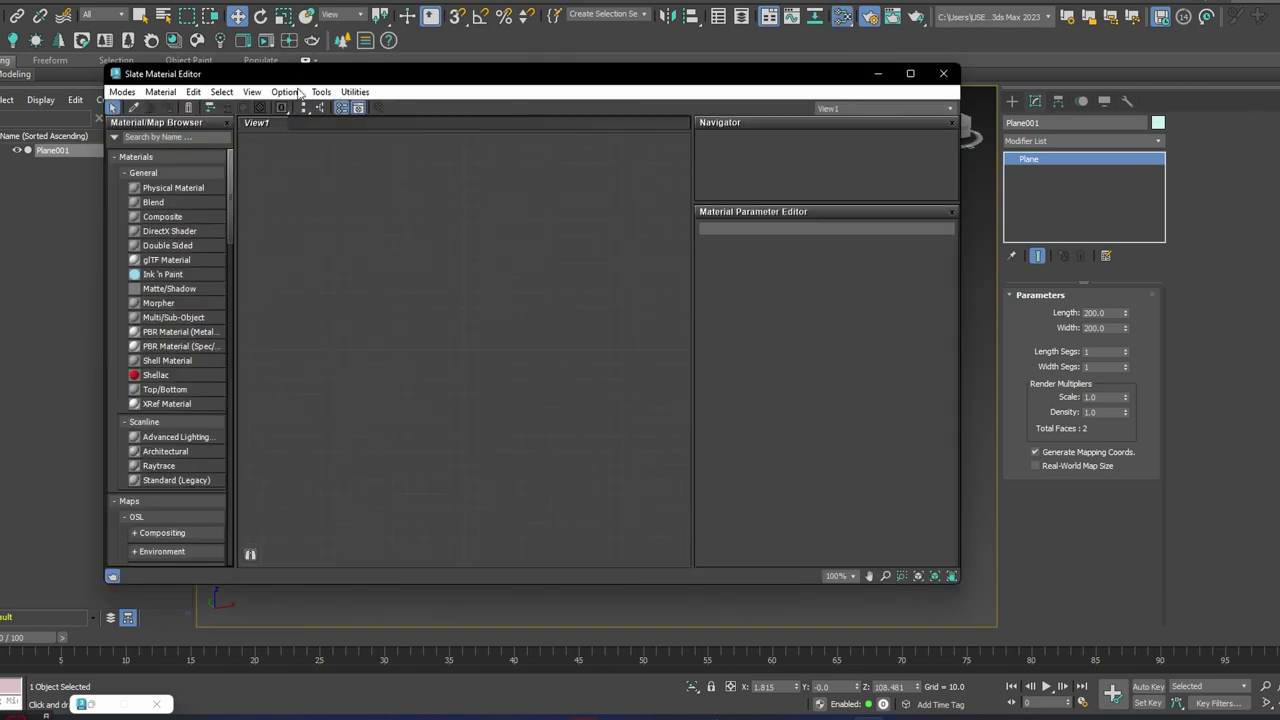
{"action": "left_click_drag", "start_coordinate": [430, 84], "coordinate": [901, 105]}
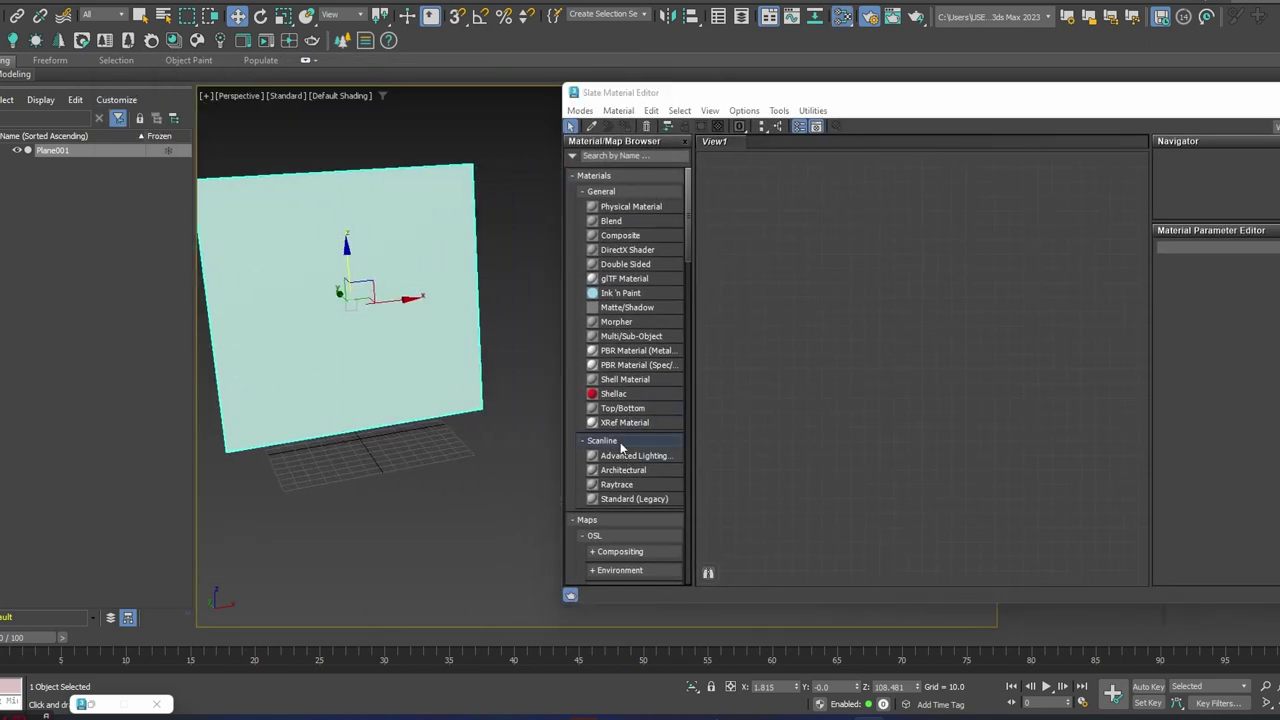
{"action": "left_click", "coordinate": [619, 500]}
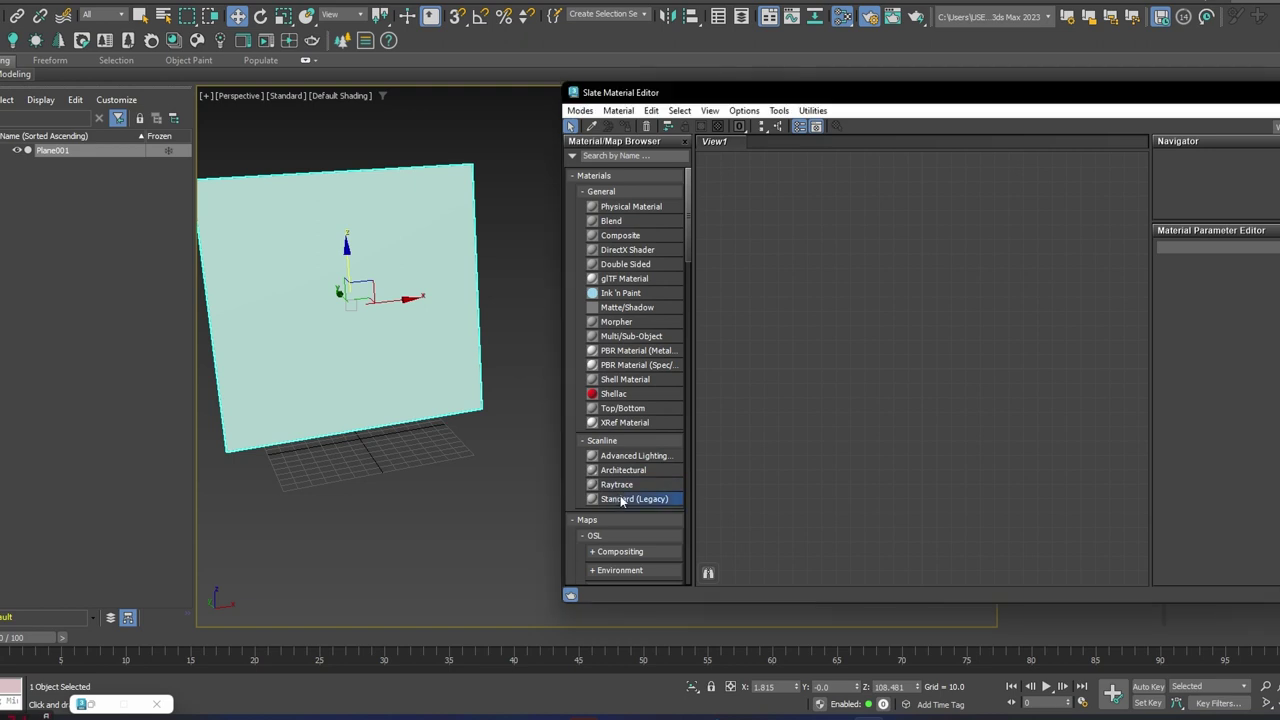
{"action": "left_click_drag", "start_coordinate": [846, 244], "coordinate": [846, 244]}
{"action": "left_click_drag", "start_coordinate": [831, 96], "coordinate": [875, 87]}
{"action": "middle_click_drag", "start_coordinate": [442, 284], "coordinate": [499, 282]}
{"action": "left_click_drag", "start_coordinate": [850, 345], "coordinate": [868, 340]}
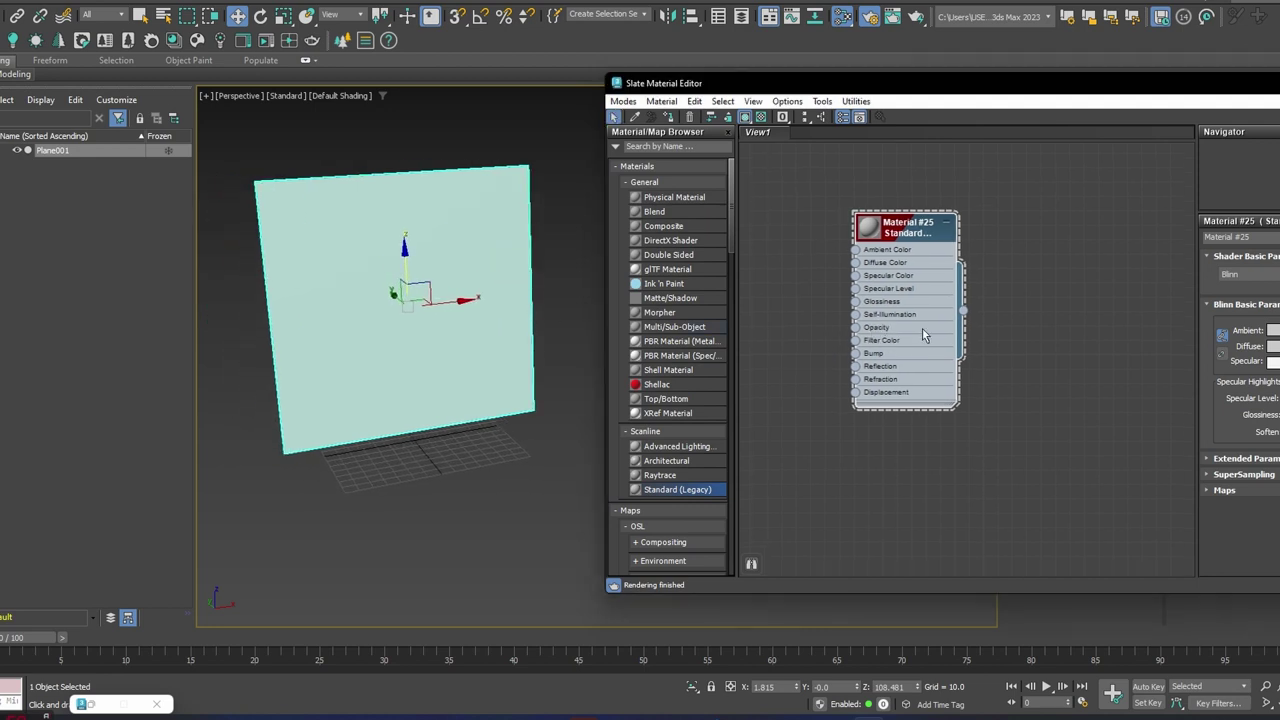
{"action": "left_click_drag", "start_coordinate": [963, 314], "coordinate": [395, 312]}
{"action": "left_click_drag", "start_coordinate": [395, 312], "coordinate": [395, 312]}
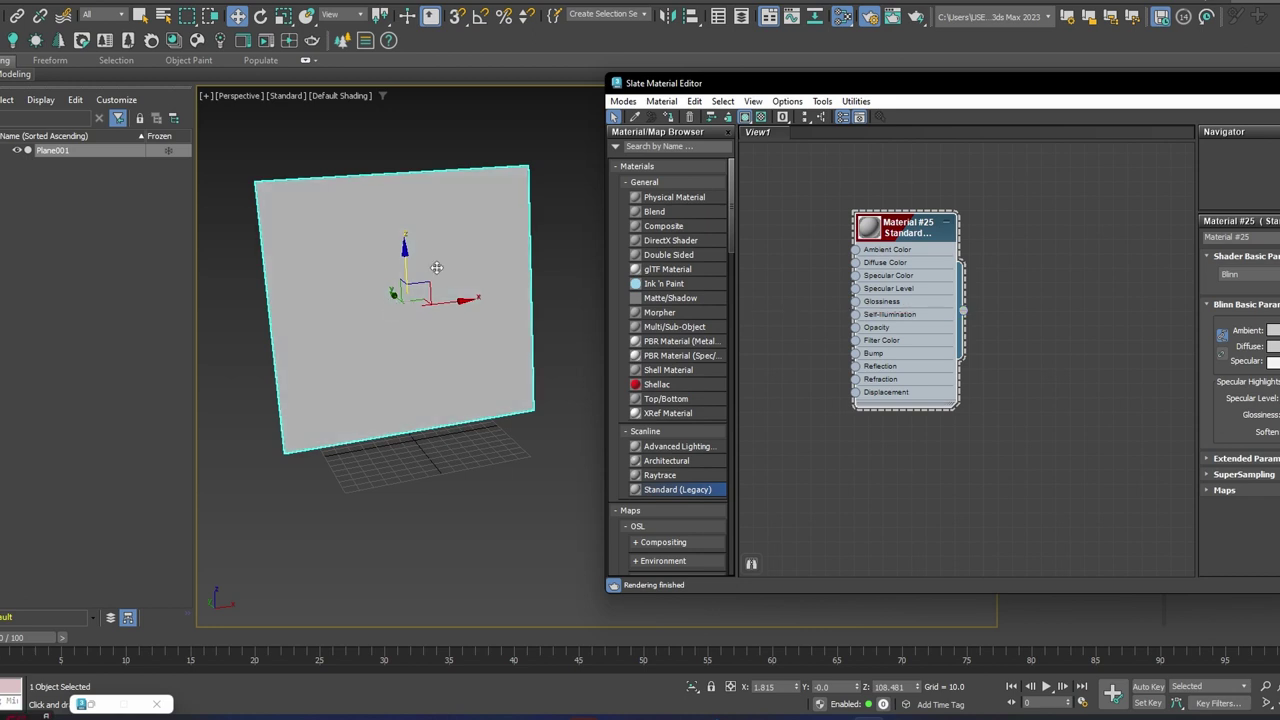
- Add a Bitmap map to the Diffuse Color input of the plane's material
{"action": "left_click_drag", "start_coordinate": [874, 272], "coordinate": [795, 281]}
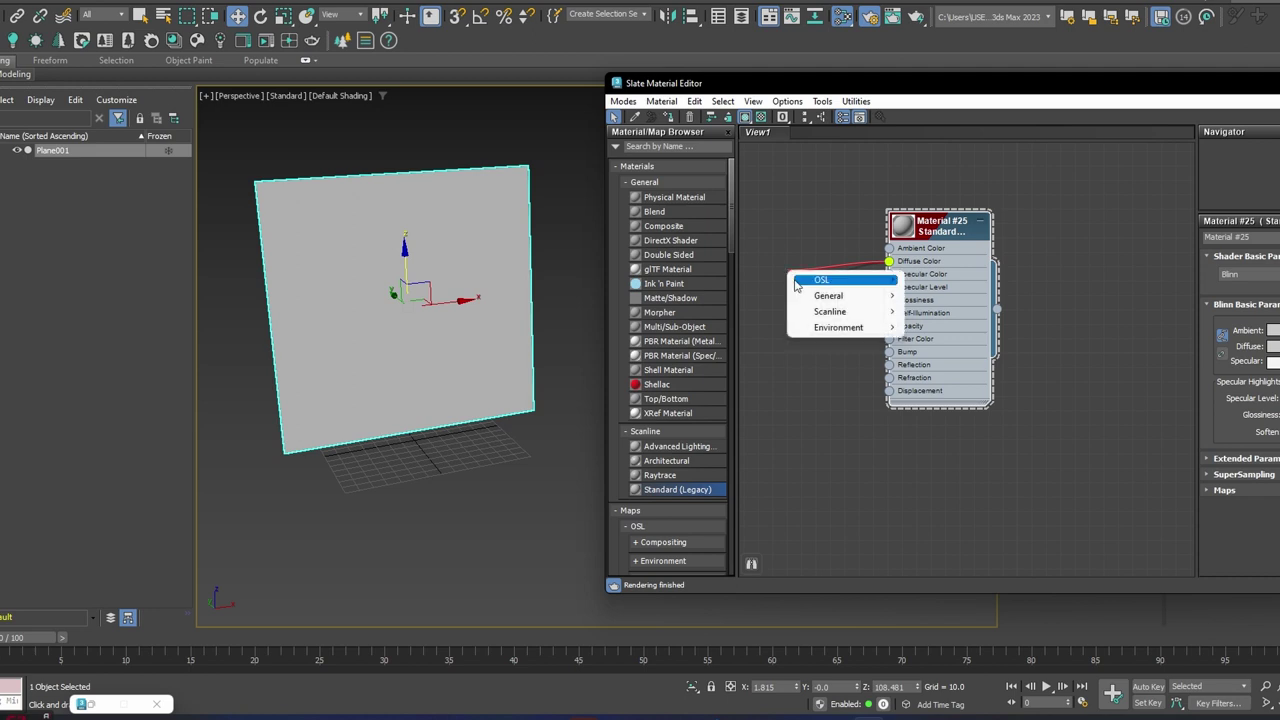
{"action": "mouse_move", "coordinate": [828, 295]}
{"action": "left_click", "coordinate": [960, 172]}
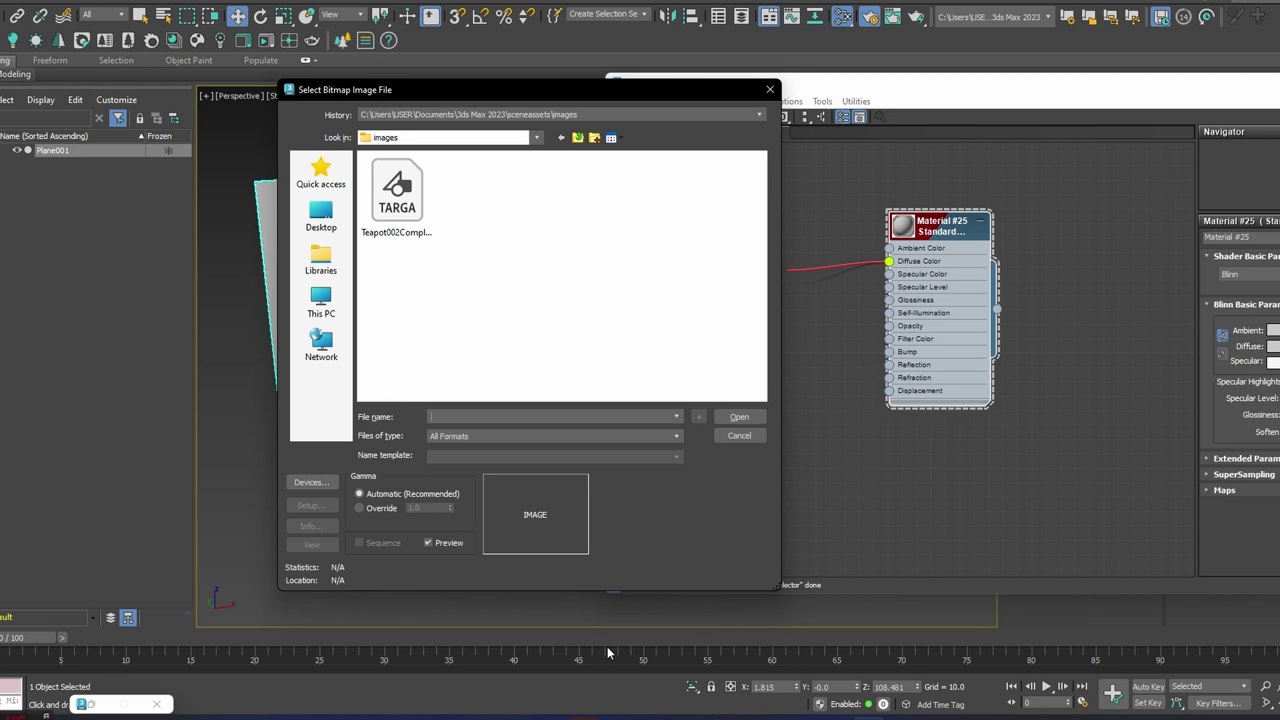
- Switch to File Explorer, copy the path of the Sofa reference folder, and return to the bitmap file selection in 3ds Max
{"action": "mouse_move", "coordinate": [590, 712]}
{"action": "left_click", "coordinate": [585, 668]}
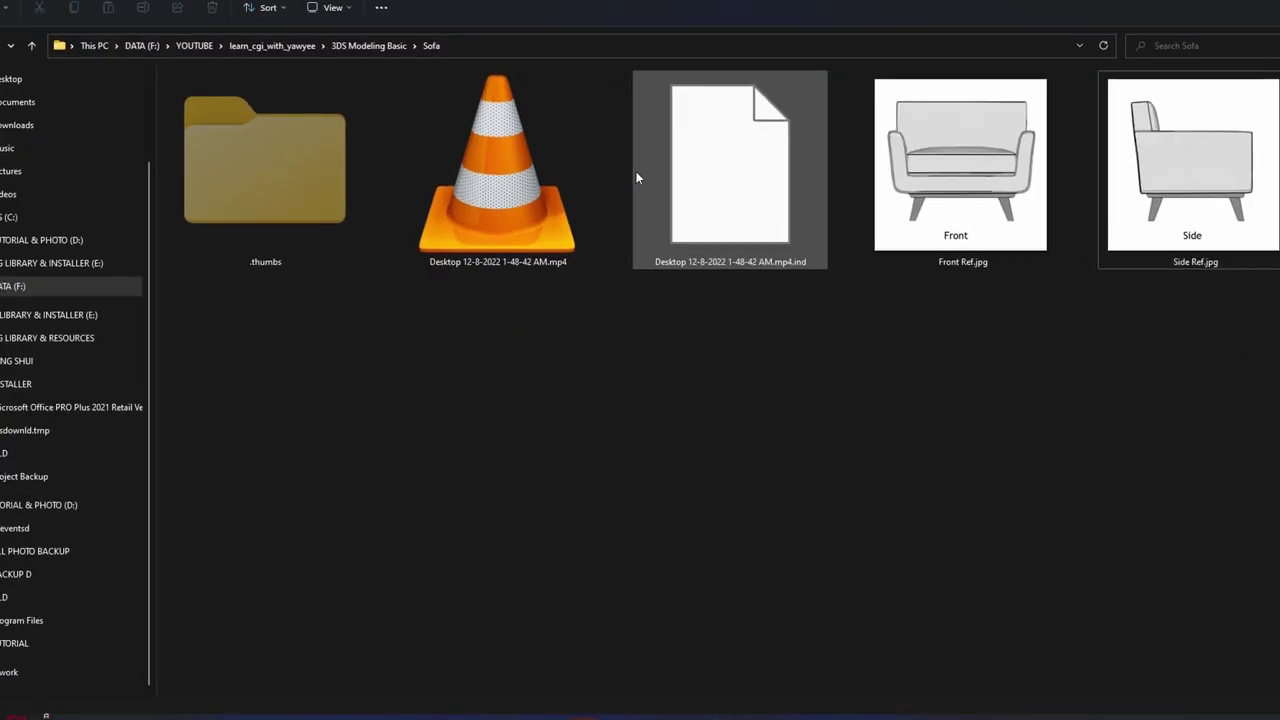
{"action": "left_click", "coordinate": [575, 45]}
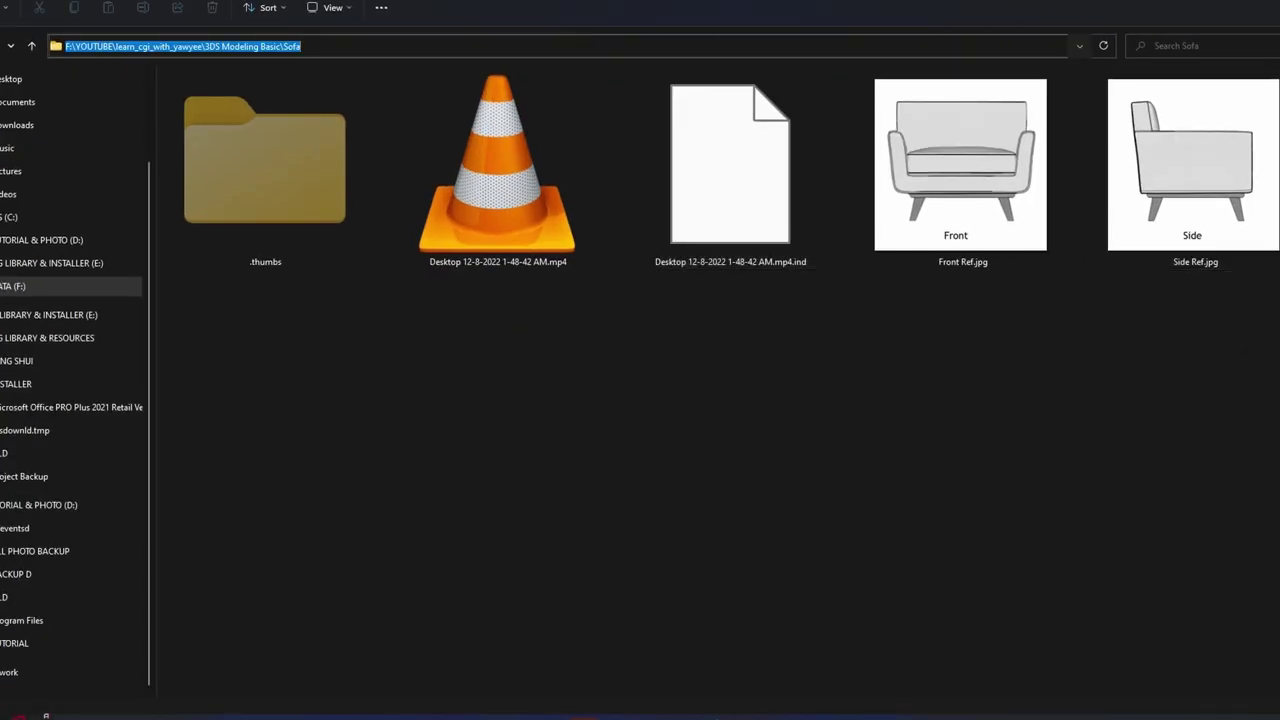
{"action": "key", "text": "alt+Tab"}
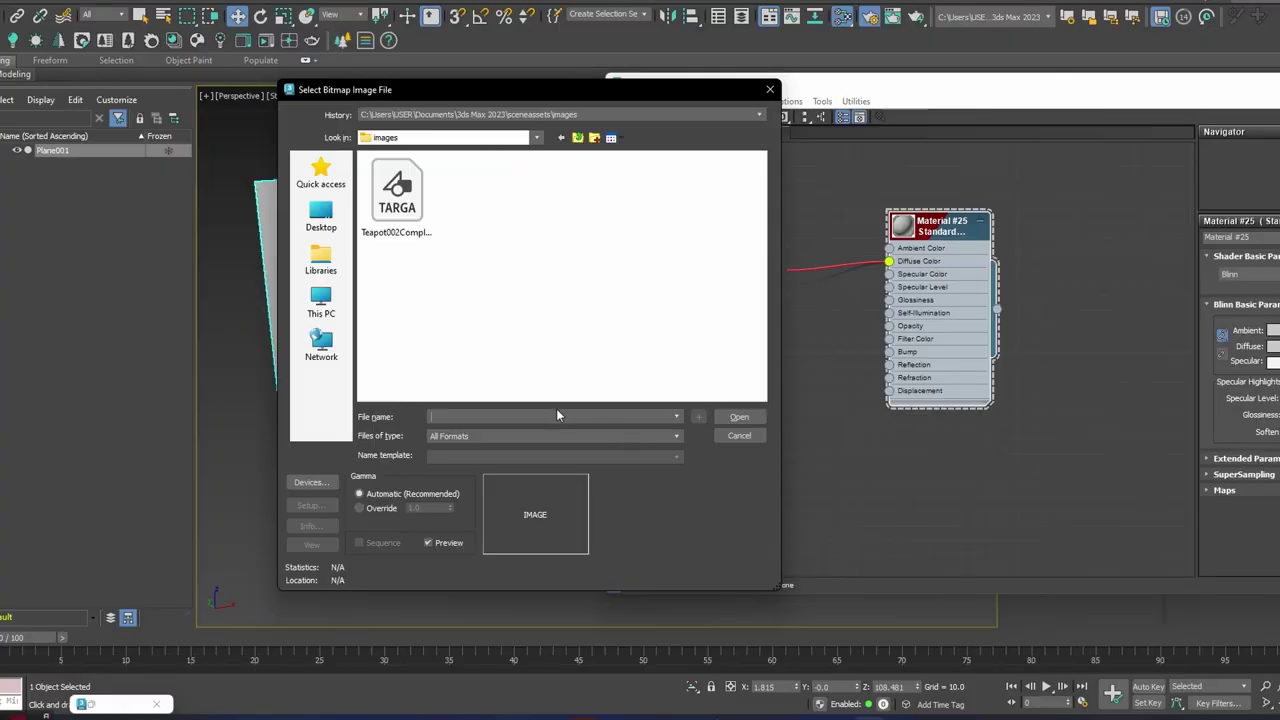
- Load Front Ref.jpg from the Sofa folder as the bitmap and show the shaded material on the plane in the viewport
{"action": "key", "text": "ctrl+v"}
{"action": "left_click", "coordinate": [730, 417]}
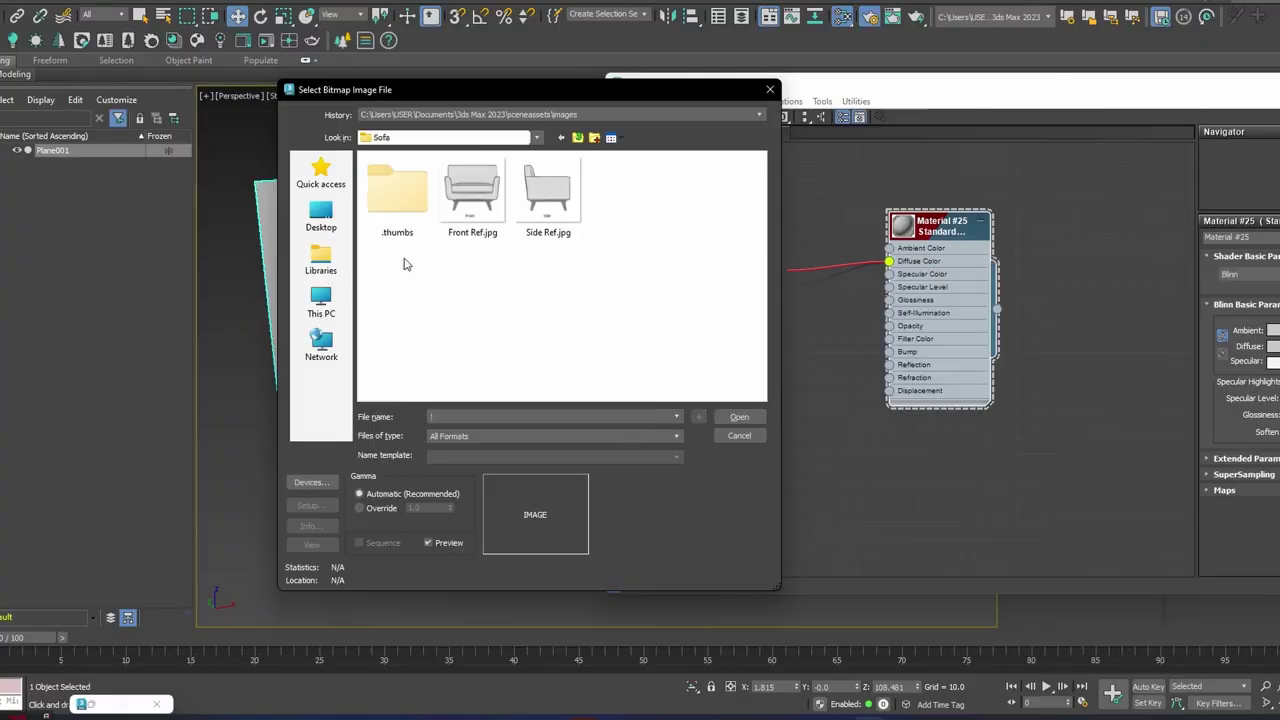
{"action": "double_click", "coordinate": [467, 210]}
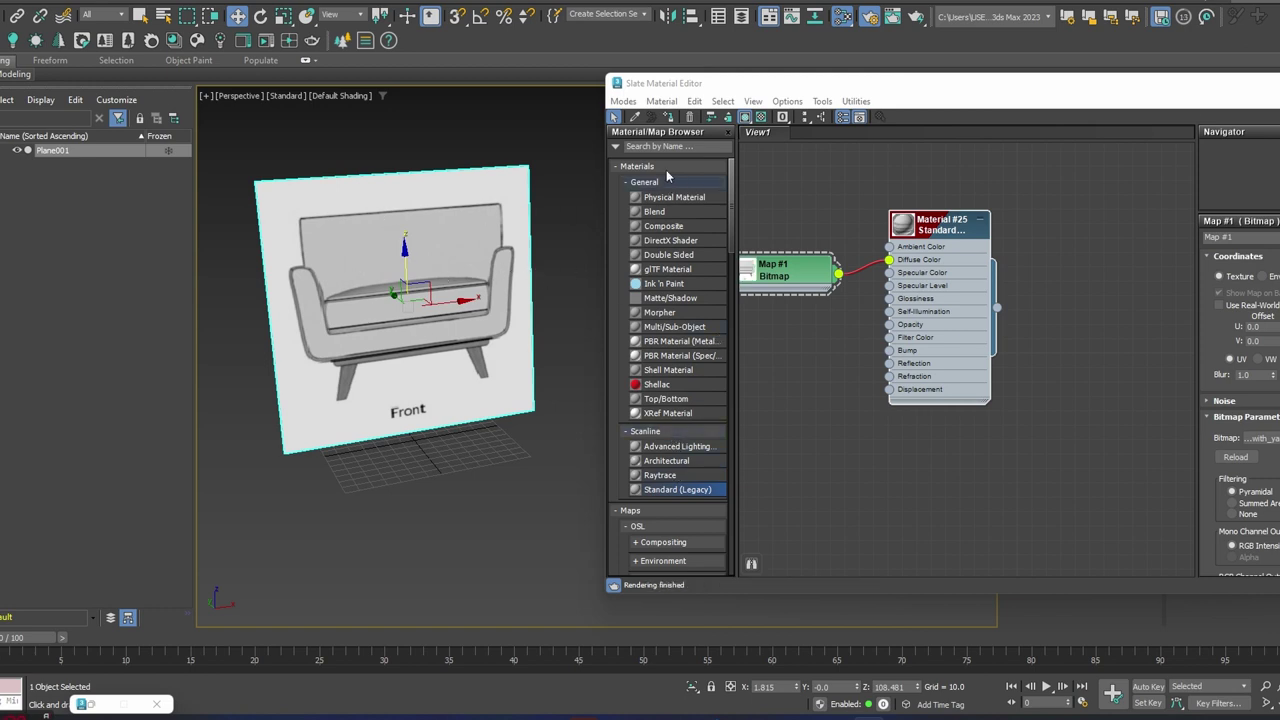
{"action": "left_click", "coordinate": [745, 118]}
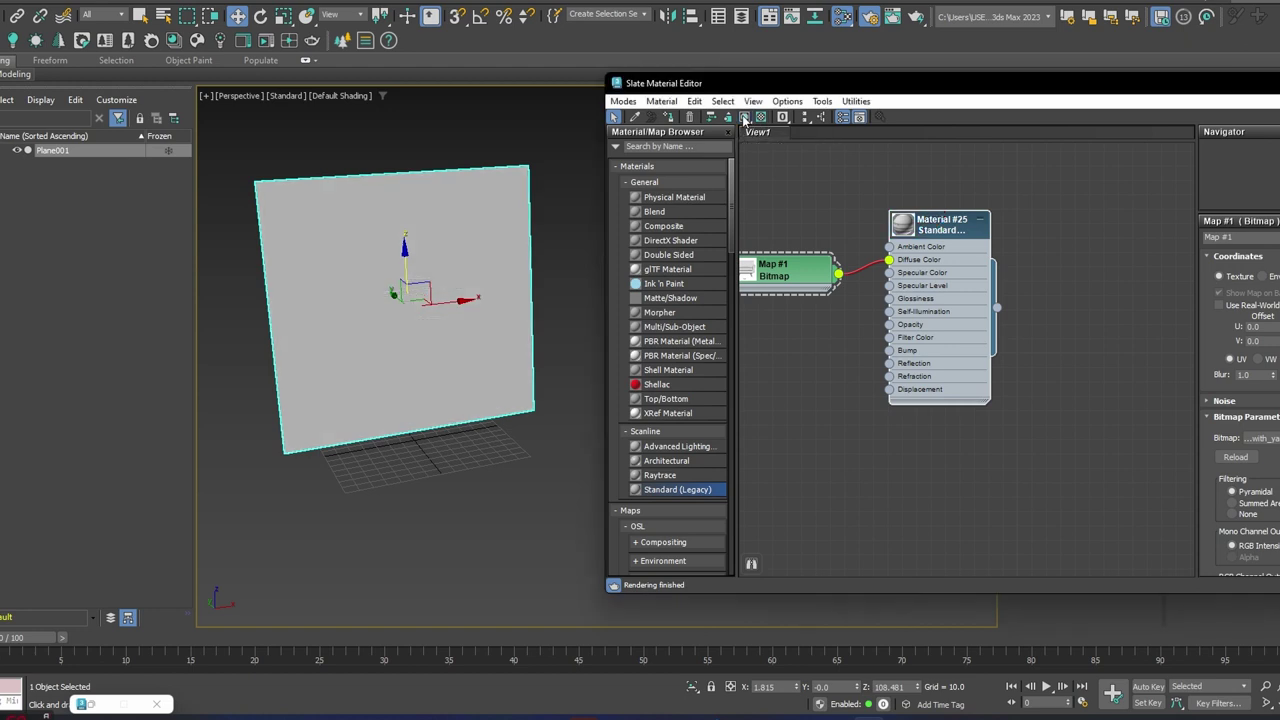
{"action": "left_click", "coordinate": [745, 118]}
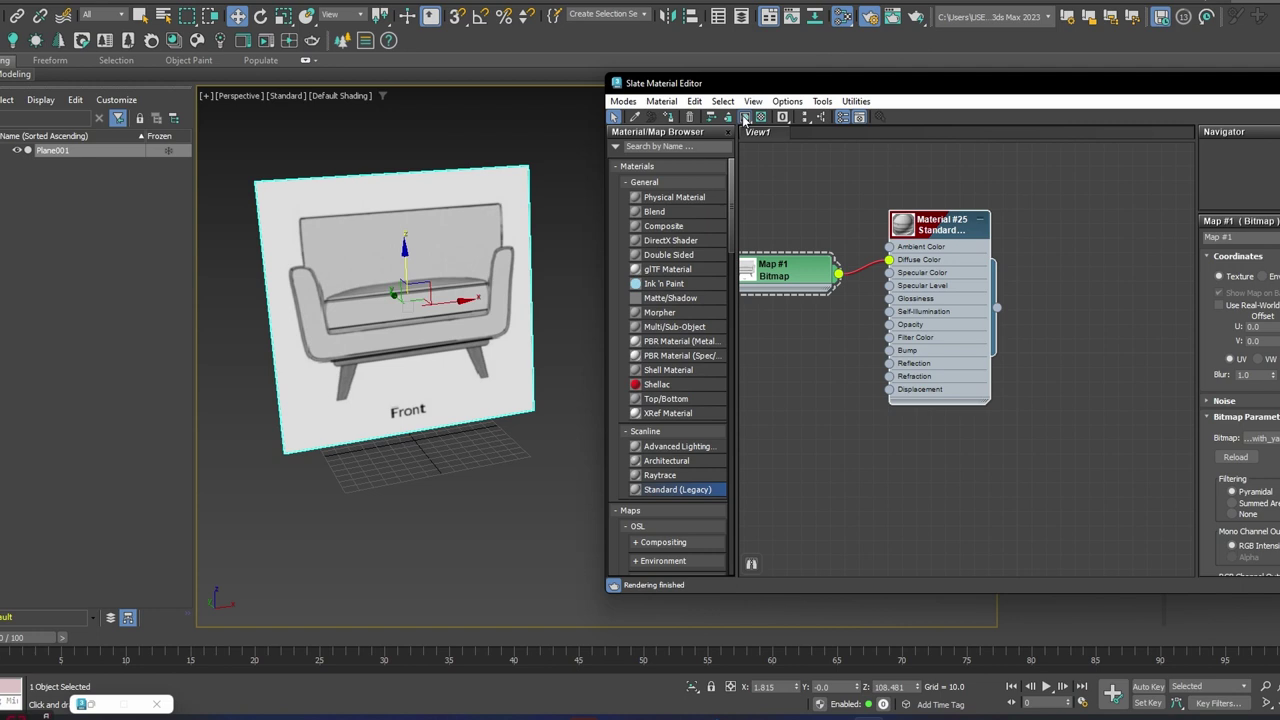
{"action": "left_click_drag", "start_coordinate": [1250, 90], "coordinate": [1035, 97]}
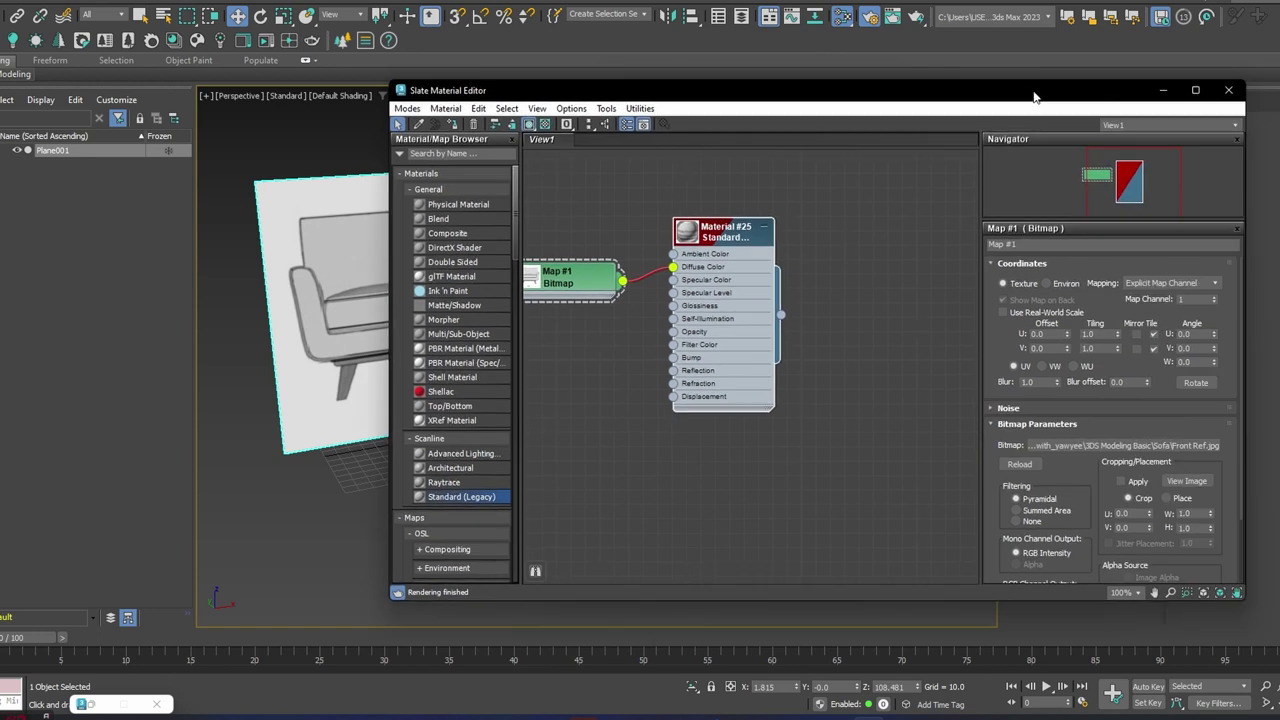
{"action": "left_click", "coordinate": [1161, 92]}
- Centre the reference plane horizontally on the origin in the front view by setting its X position to 0
{"action": "middle_click_drag", "start_coordinate": [568, 284], "coordinate": [656, 290], "text": "alt"}
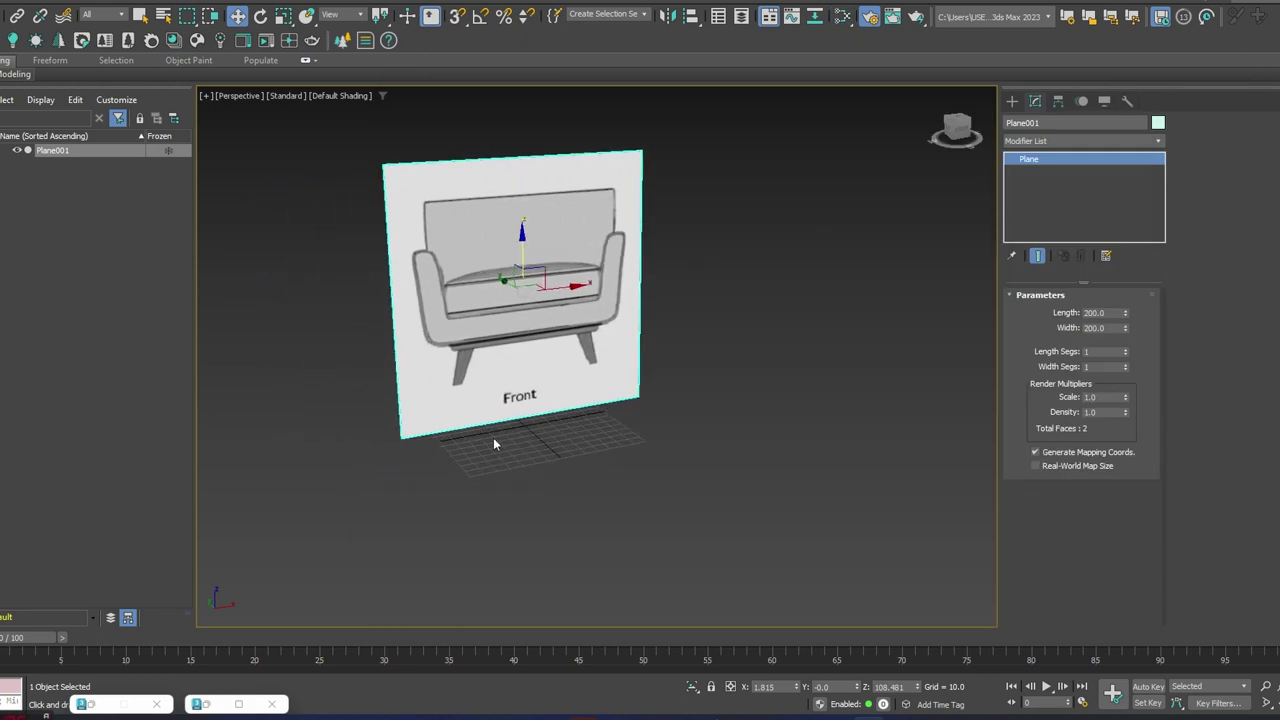
{"action": "mouse_move", "coordinate": [590, 380]}
{"action": "middle_mouse_down", "text": "alt"}
{"action": "mouse_move", "coordinate": [601, 390]}
{"action": "mouse_move", "coordinate": [582, 382]}
{"action": "middle_mouse_up", "text": "alt"}
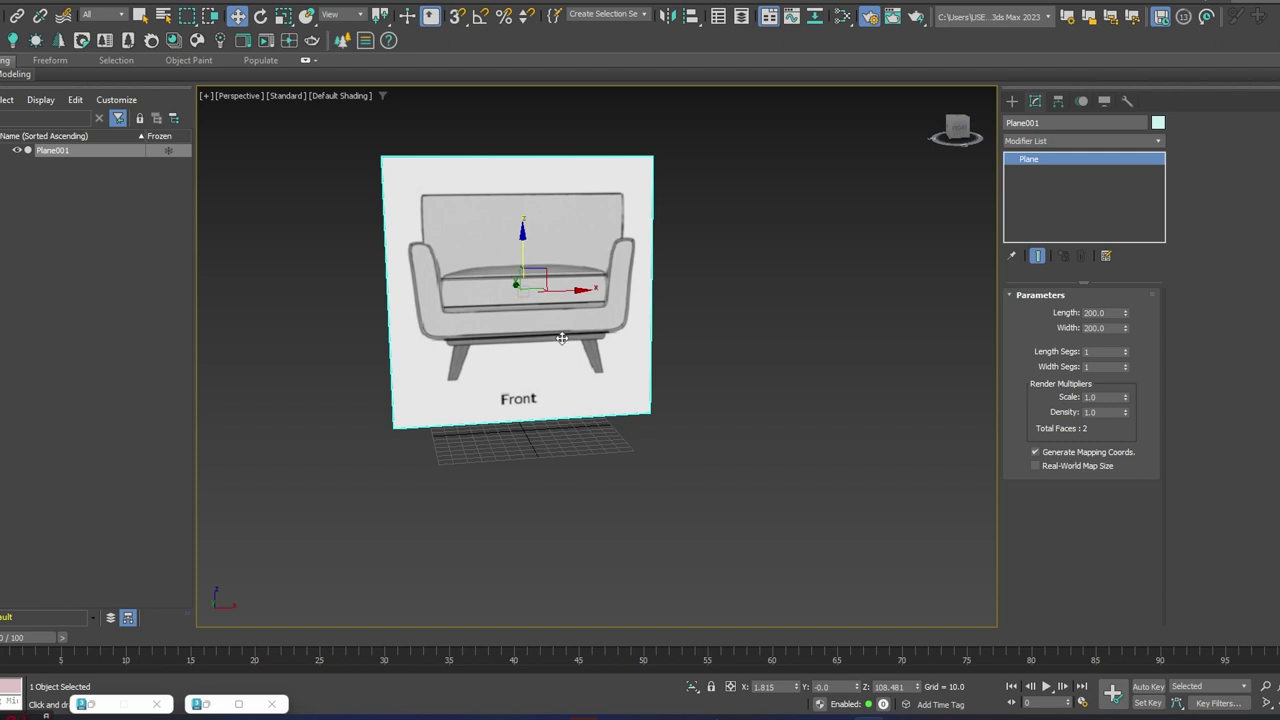
{"action": "key", "text": "f"}
{"action": "key", "text": "z"}
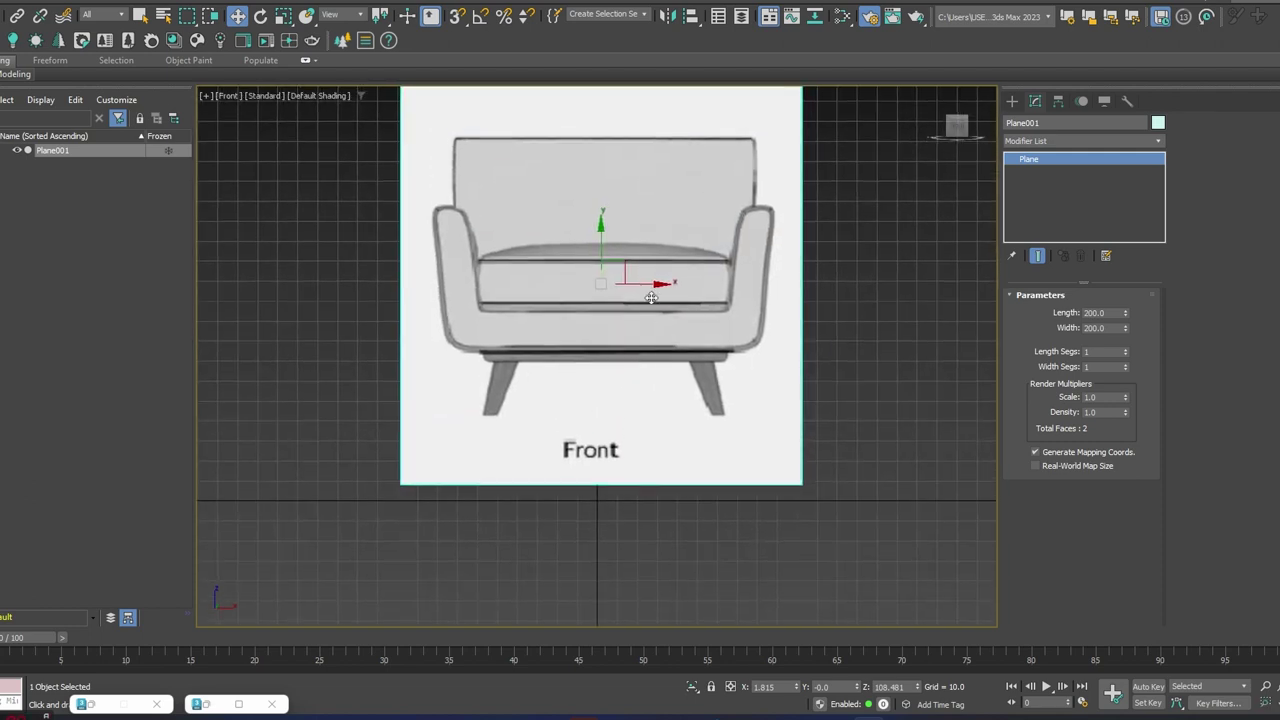
{"action": "key", "text": "F3"}
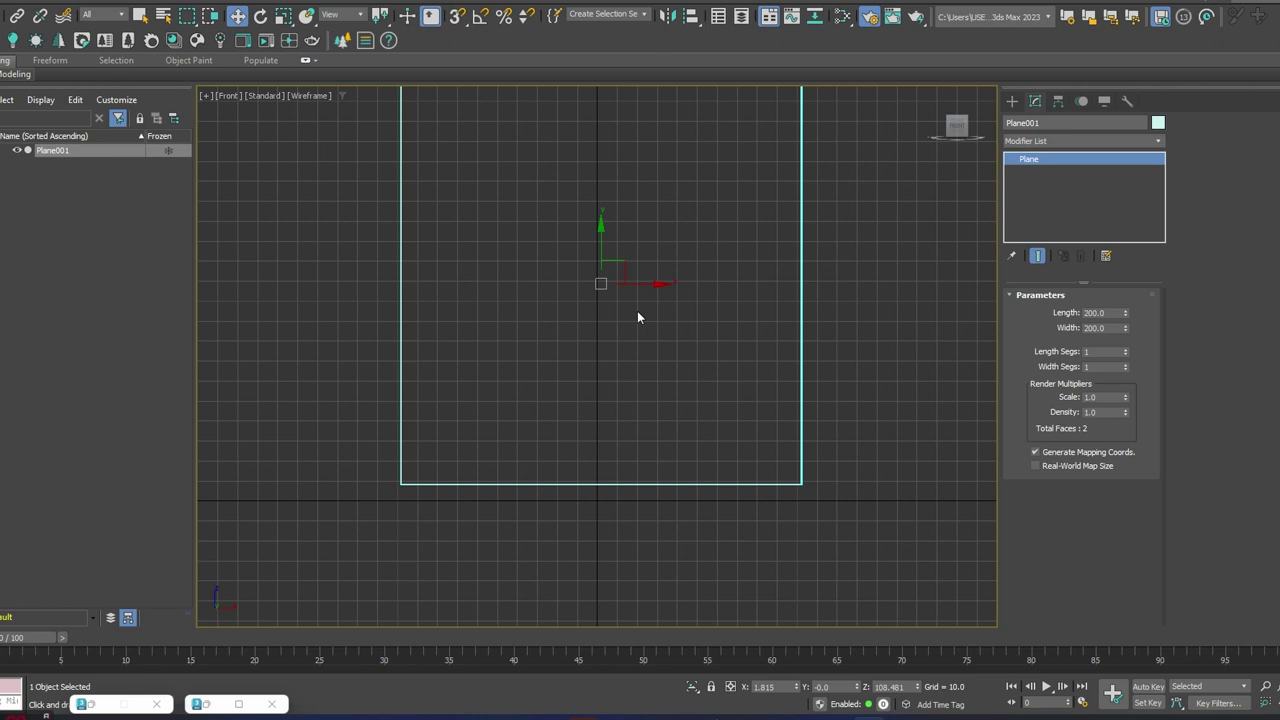
{"action": "scroll", "coordinate": [604, 288], "scroll_direction": "up", "scroll_amount": 3}
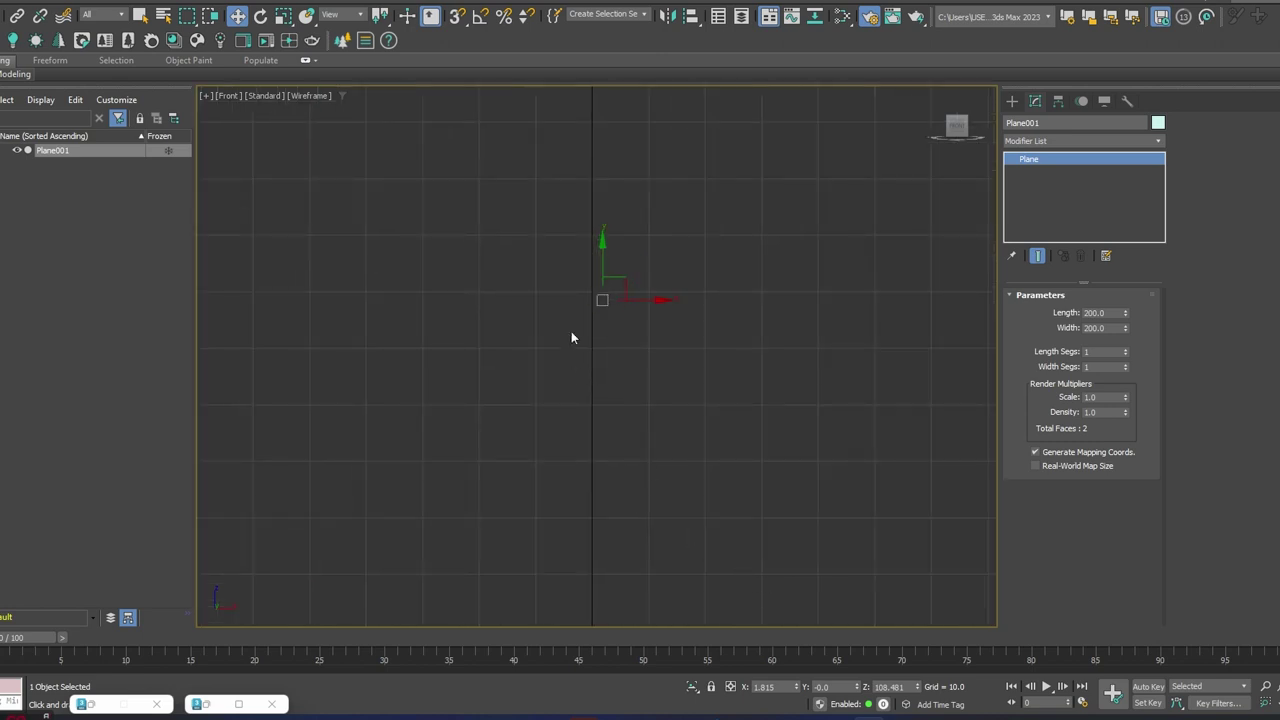
{"action": "right_click", "coordinate": [799, 688]}
{"action": "scroll", "coordinate": [601, 327], "scroll_direction": "down", "scroll_amount": 2}
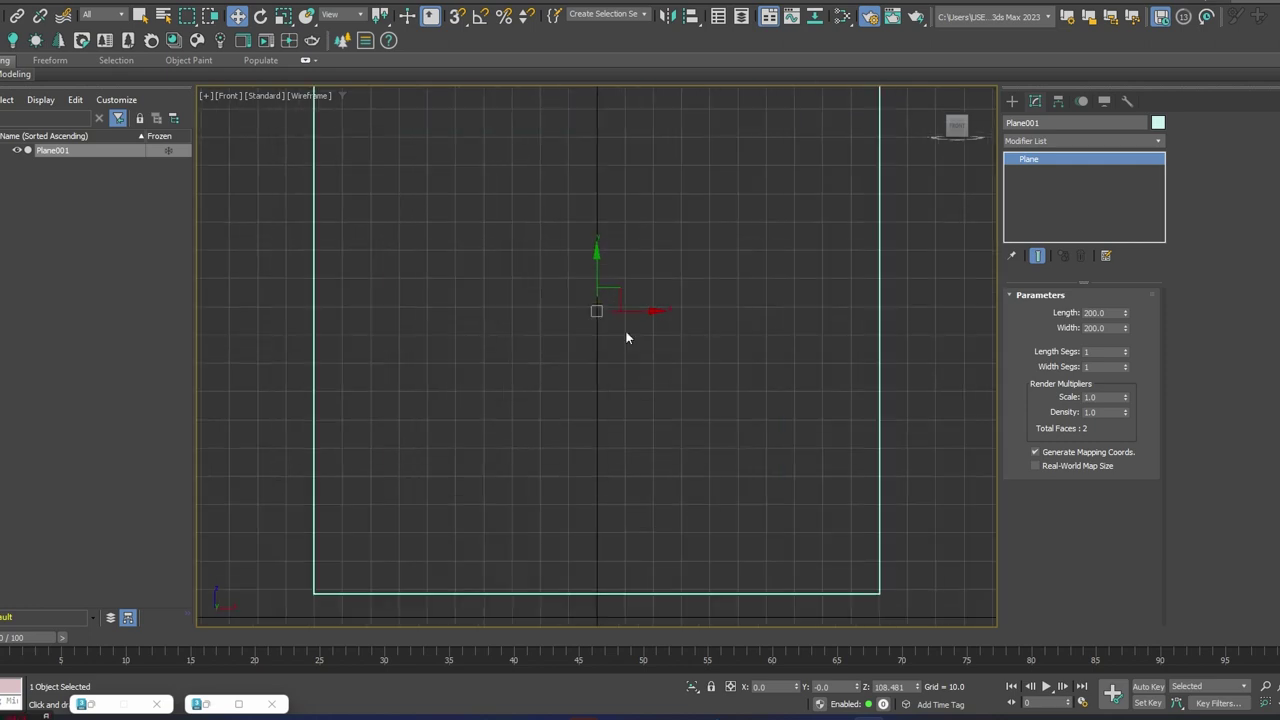
- Lower the shaded plane to about Z 67 so the sofa's feet line up with the ground line in the front view
{"action": "key", "text": "F3"}
{"action": "scroll", "coordinate": [626, 337], "scroll_direction": "down", "scroll_amount": 2}
{"action": "left_click_drag", "start_coordinate": [600, 230], "coordinate": [595, 313]}
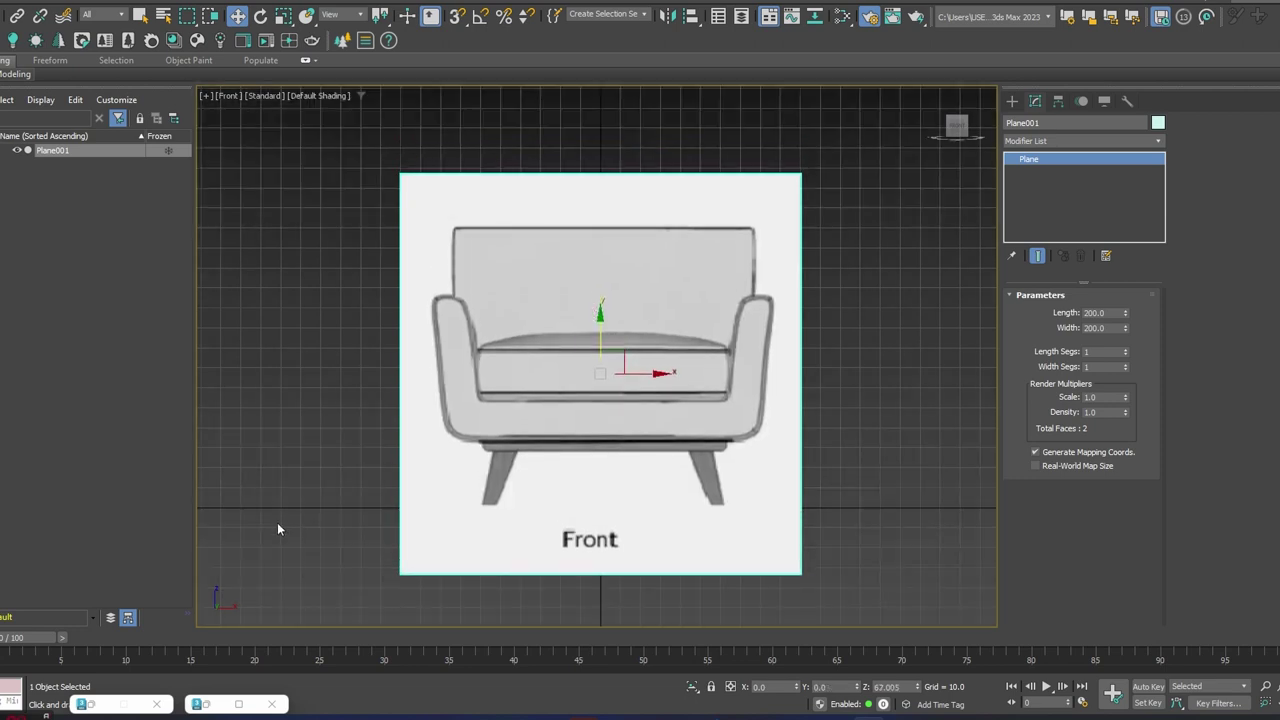
- Return to the perspective view and move the front reference plane back along Y to about 94
{"action": "scroll", "coordinate": [520, 408], "scroll_direction": "down", "scroll_amount": 2}
{"action": "middle_click_drag", "start_coordinate": [588, 353], "coordinate": [635, 371], "text": "alt"}
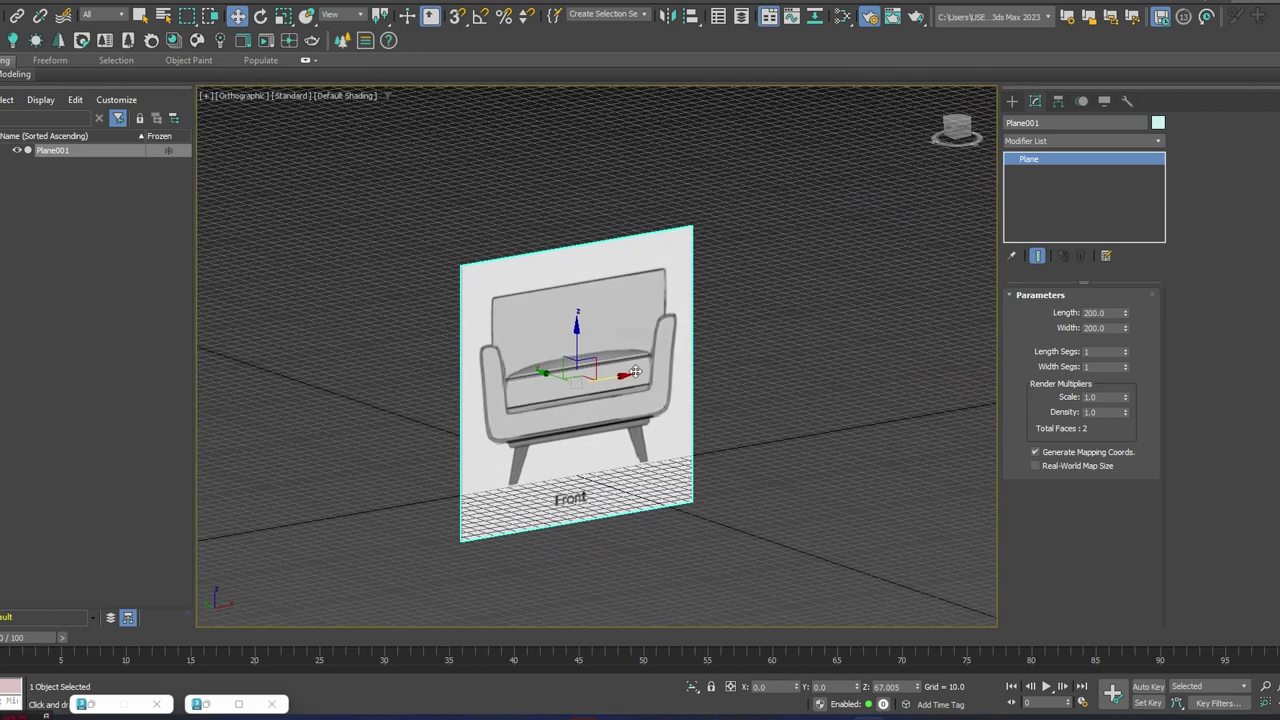
{"action": "key", "text": "p"}
{"action": "scroll", "coordinate": [514, 304], "scroll_direction": "down", "scroll_amount": 2}
{"action": "middle_click_drag", "start_coordinate": [514, 304], "coordinate": [645, 305], "text": "alt"}
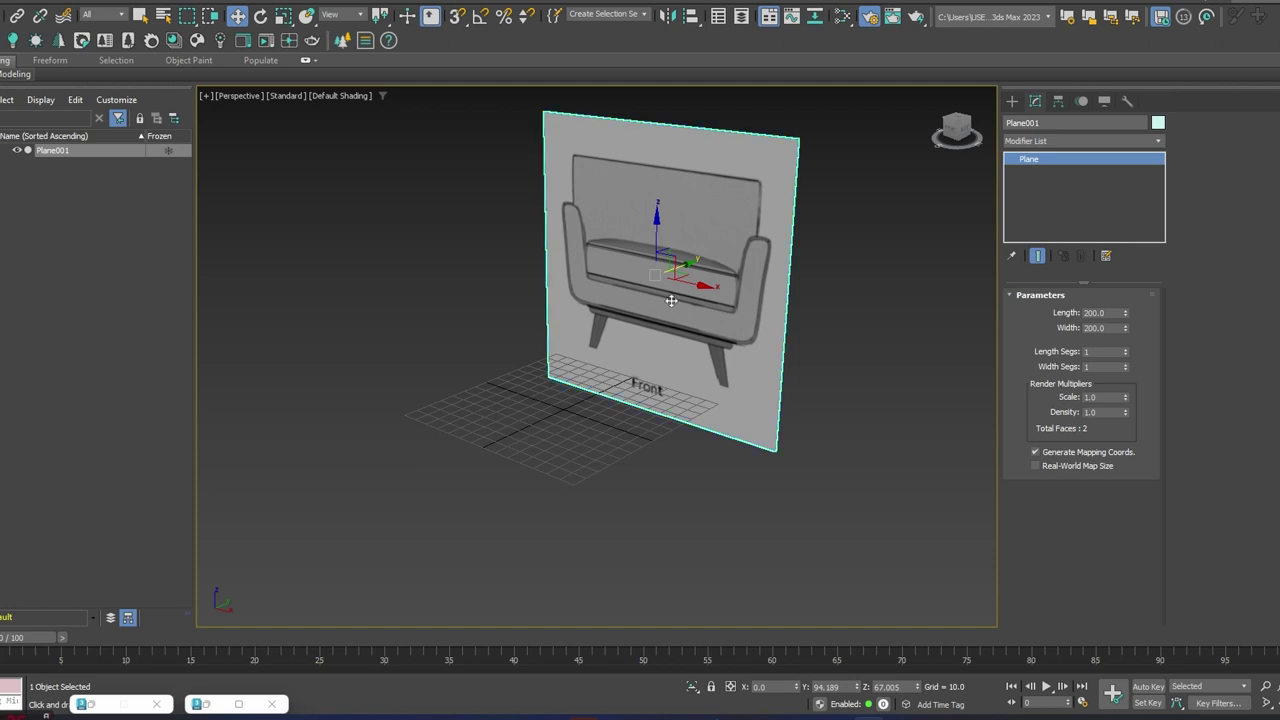
- Clone the front reference plane forward along Y to about -50 as a single copy named SIDE REF
{"action": "middle_click_drag", "start_coordinate": [686, 275], "coordinate": [705, 279]}
{"action": "middle_click_drag", "start_coordinate": [652, 243], "coordinate": [540, 195], "text": "alt"}
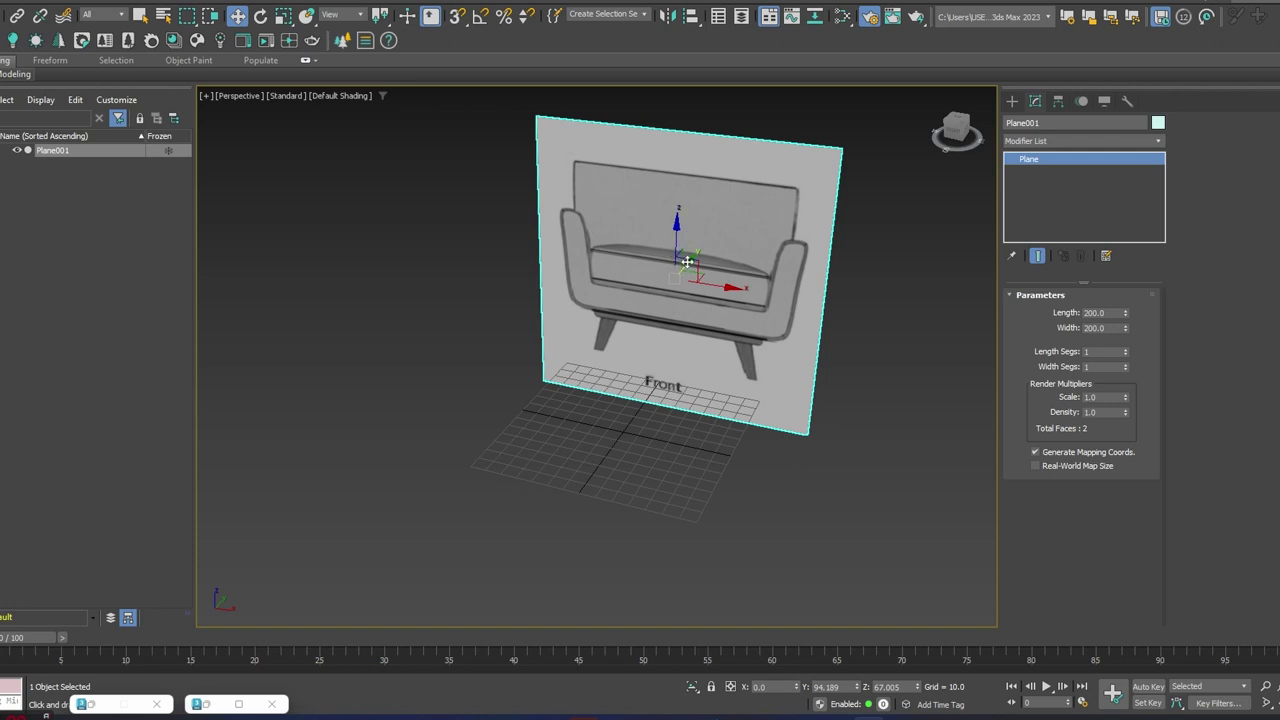
{"action": "middle_click_drag", "start_coordinate": [714, 256], "coordinate": [712, 258], "text": "alt"}
{"action": "left_click_drag", "start_coordinate": [707, 258], "coordinate": [552, 339], "text": "shift"}
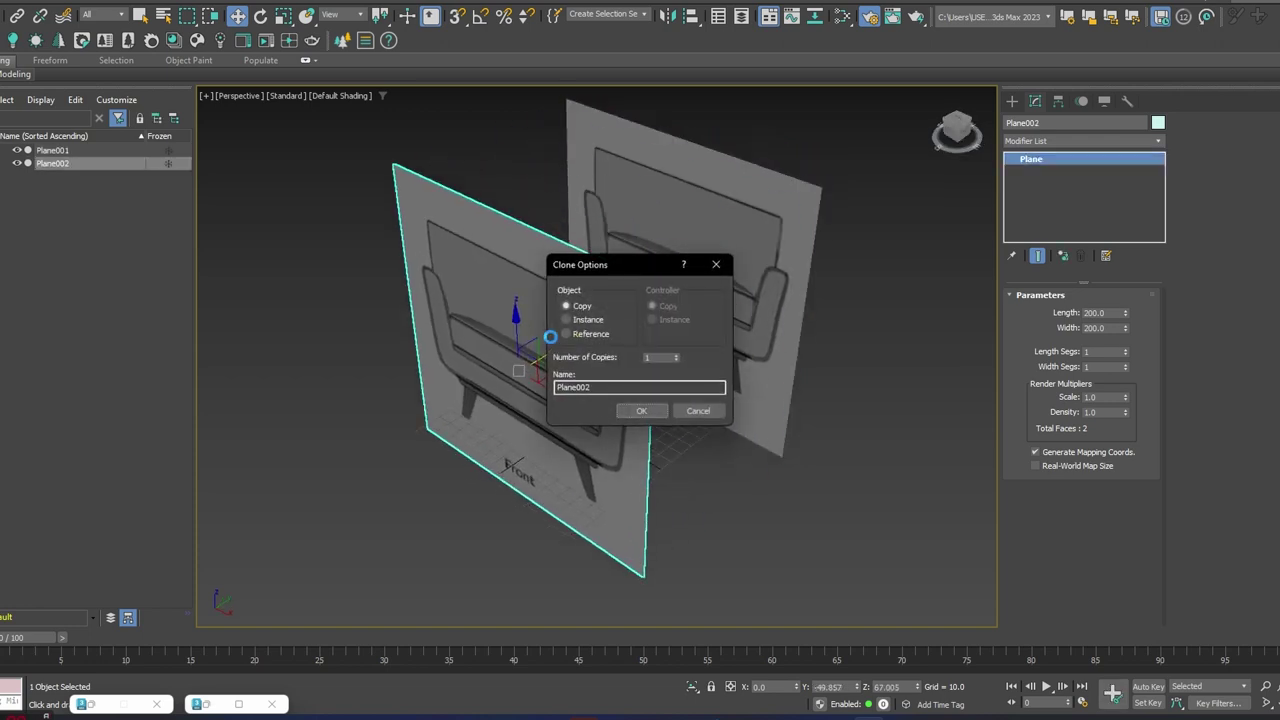
{"action": "double_click", "coordinate": [603, 386]}
{"action": "type", "text": "SIDE REF"}
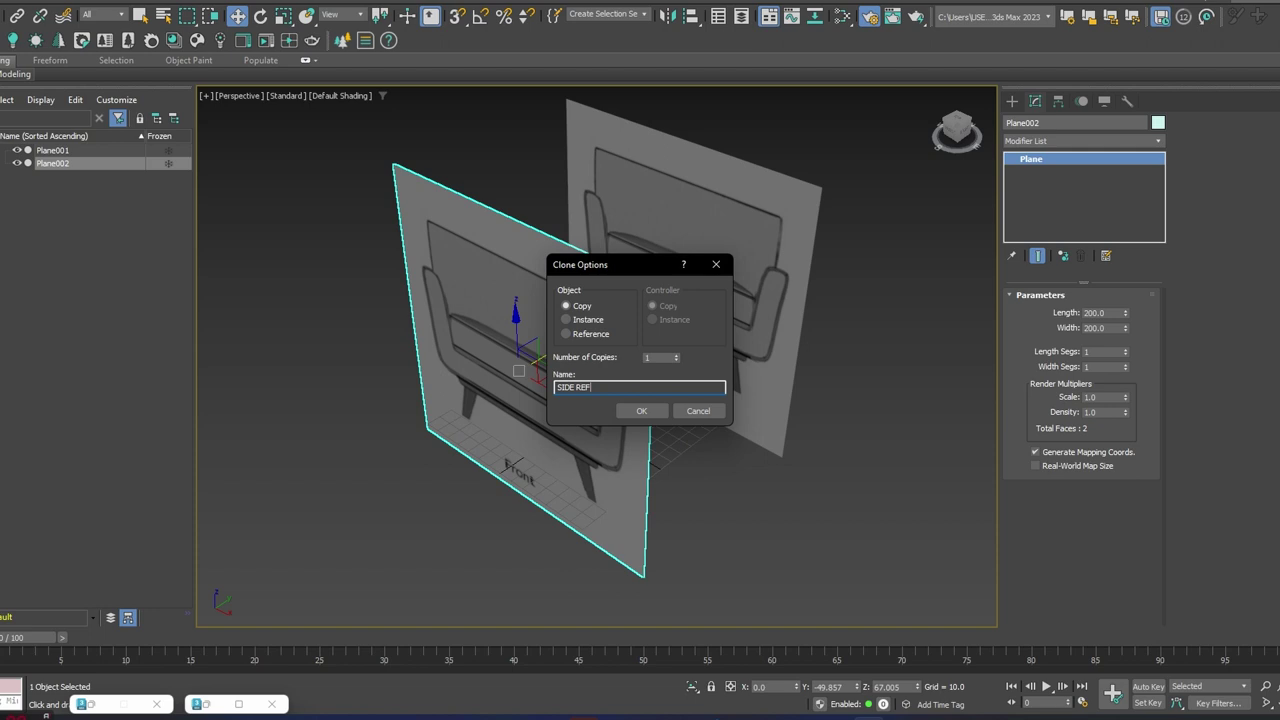
{"action": "key", "text": "Return"}
- Rename the original plane at the back as FRONT REF
{"action": "left_click", "coordinate": [729, 246]}
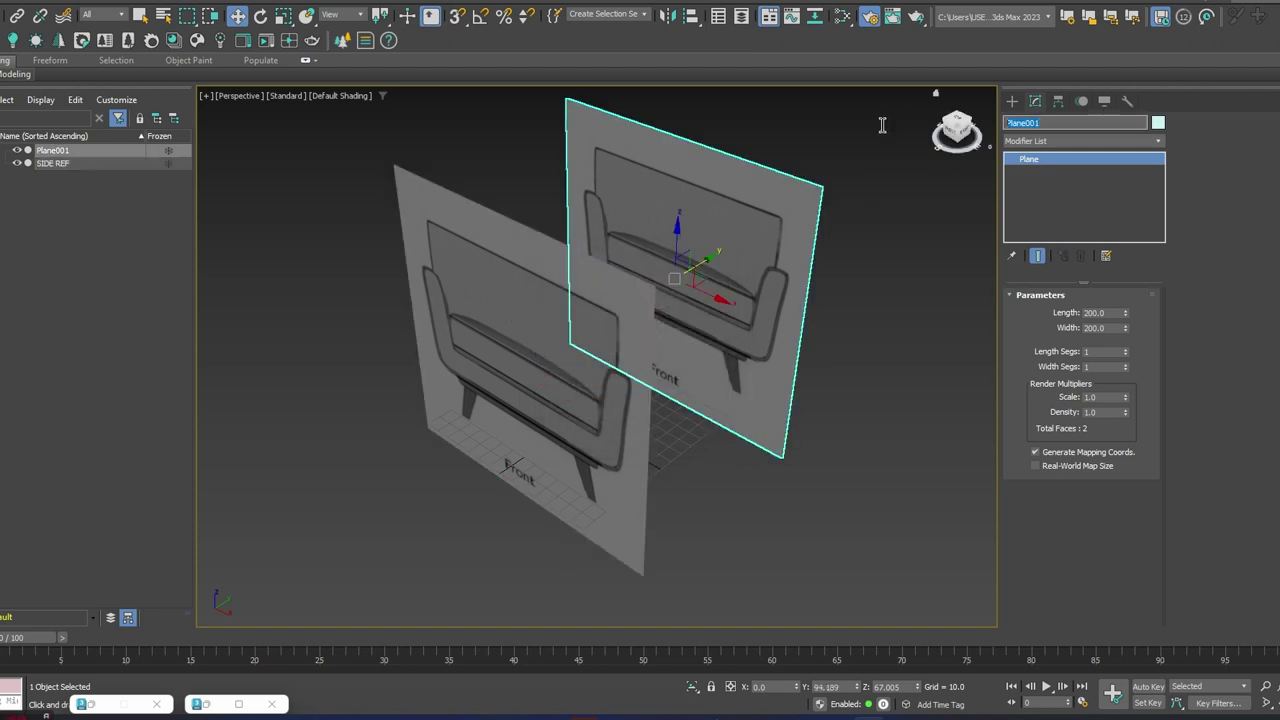
{"action": "type", "text": "FRONT REF"}
{"action": "key", "text": "Return"}
- Rotate the SIDE REF plane 90 degrees about Z with Angle Snap on, and check the snap angle in Grid and Snap Settings
{"action": "left_click", "coordinate": [489, 285]}
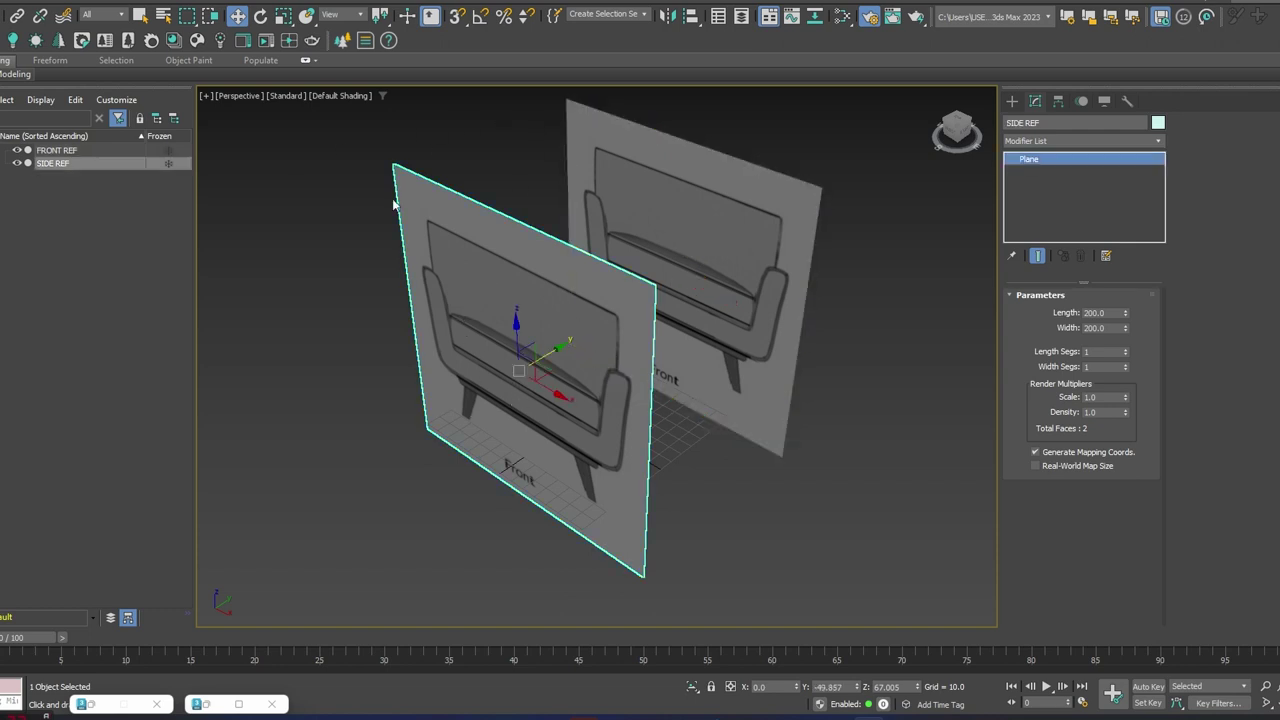
{"action": "middle_click_drag", "start_coordinate": [609, 317], "coordinate": [620, 314]}
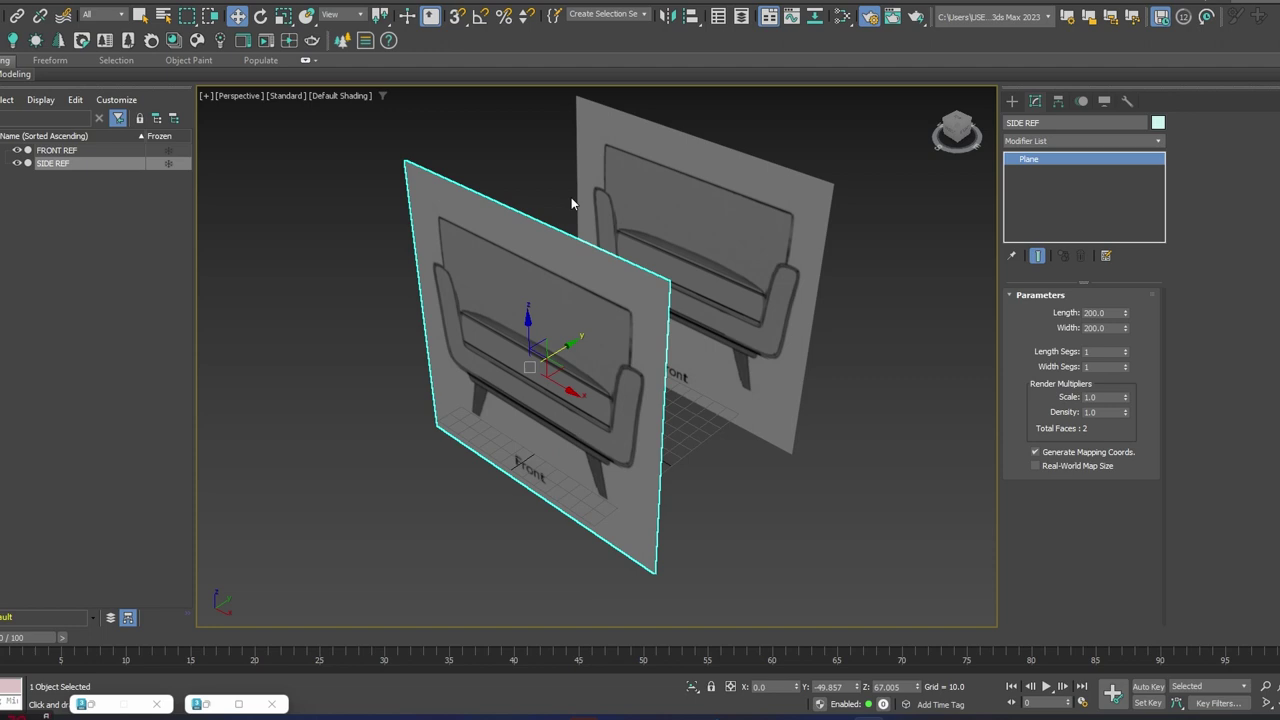
{"action": "key", "text": "e"}
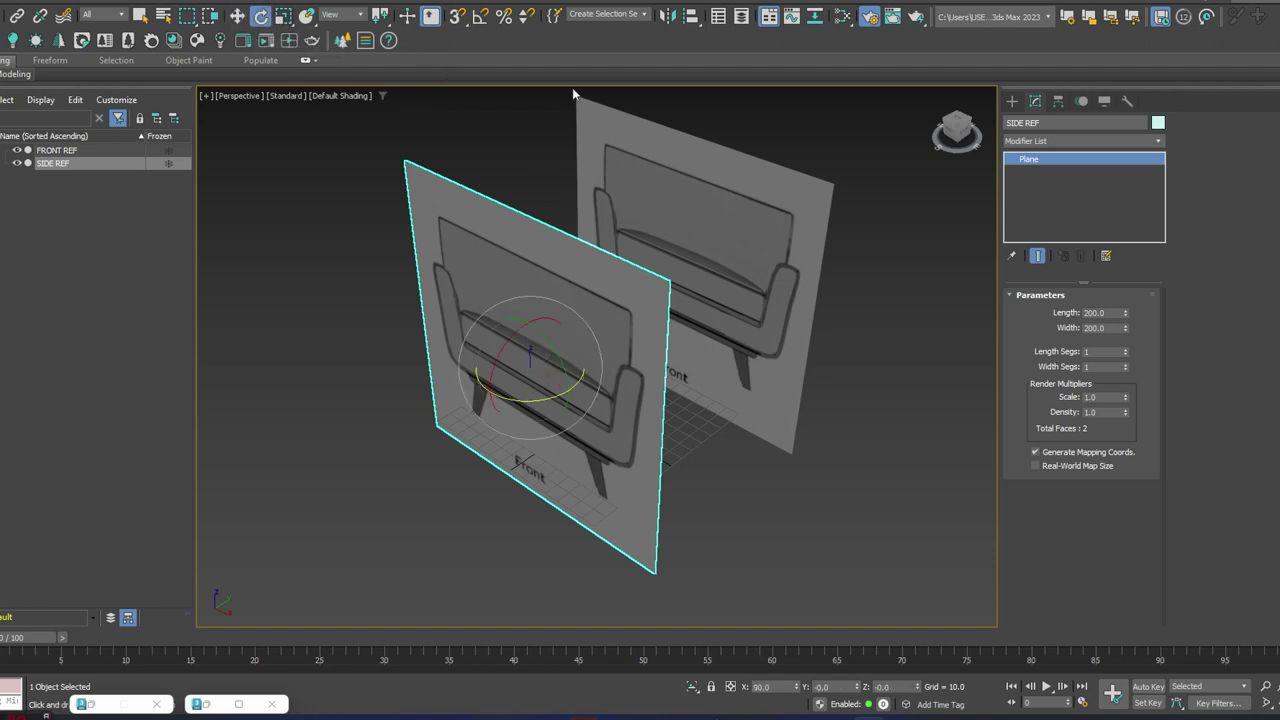
{"action": "left_click", "coordinate": [480, 20]}
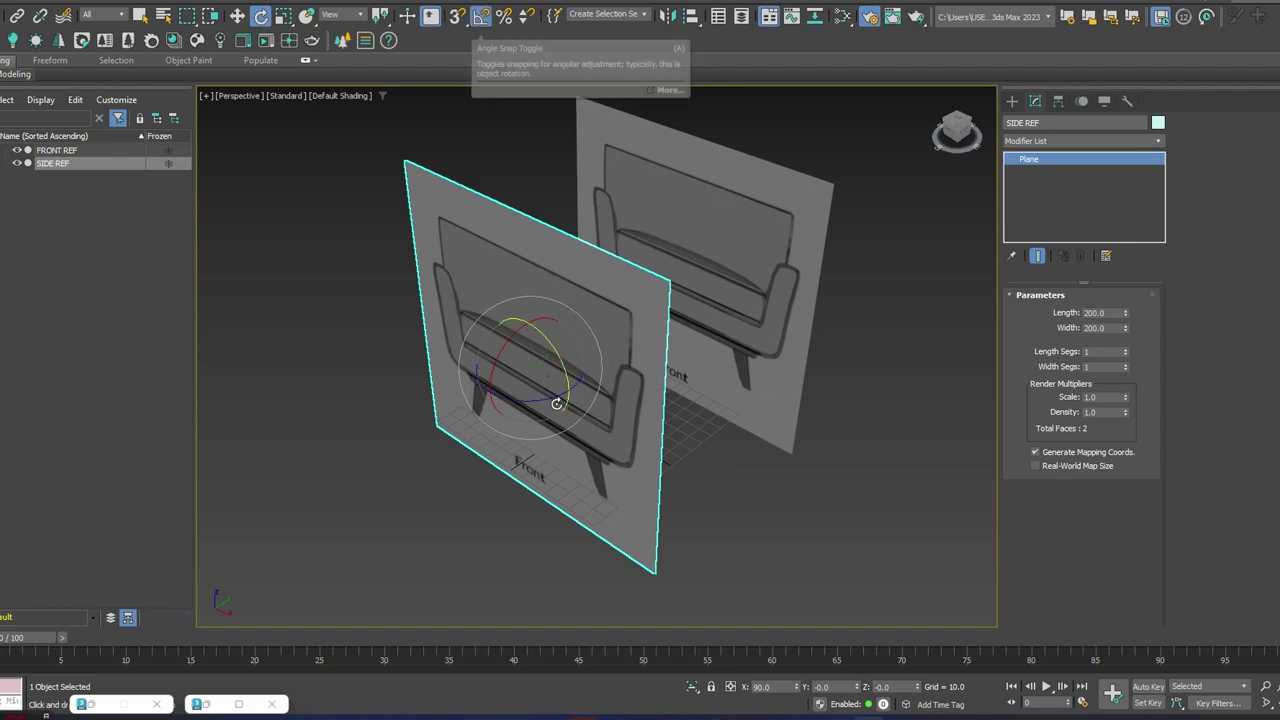
{"action": "left_click_drag", "start_coordinate": [548, 400], "coordinate": [592, 395]}
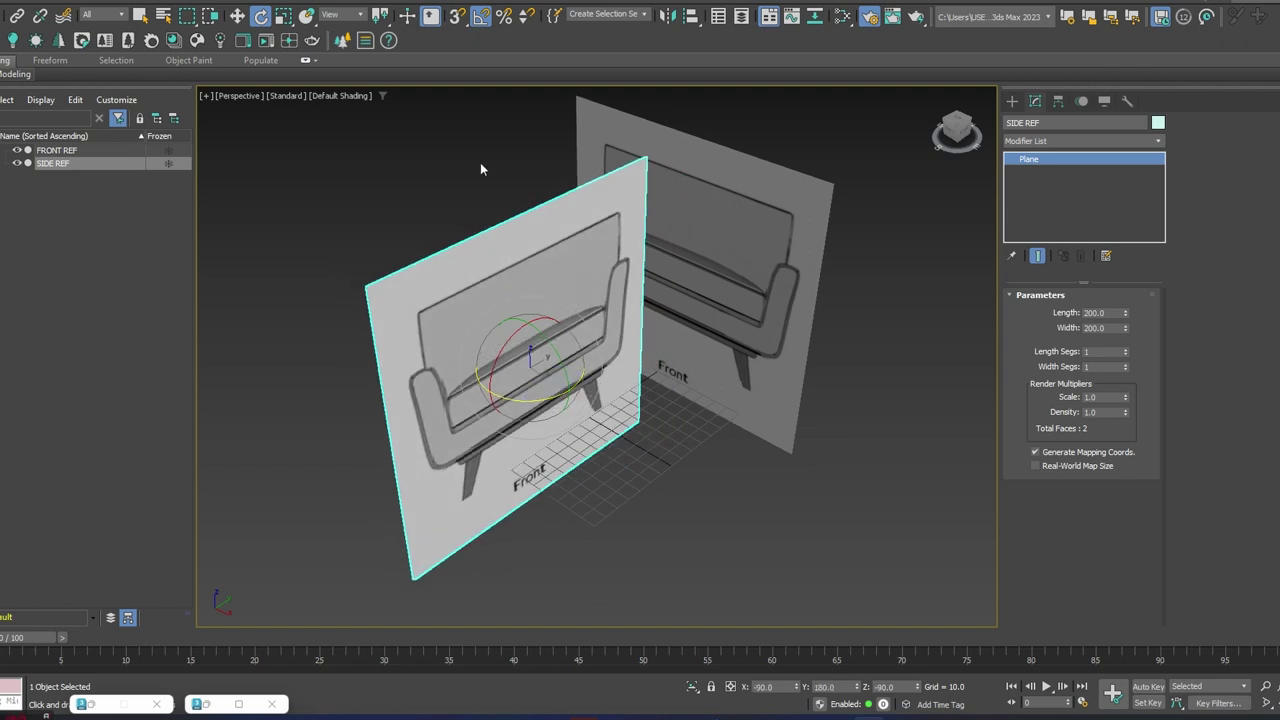
{"action": "right_click", "coordinate": [478, 20]}
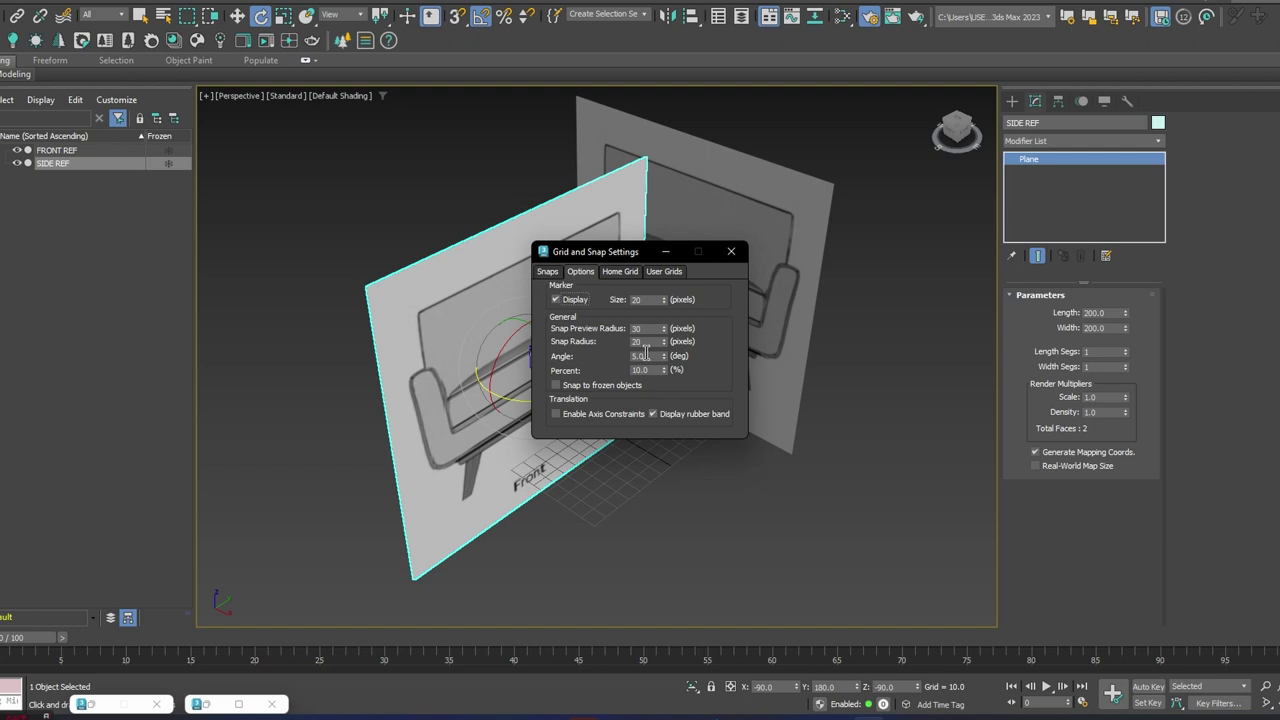
{"action": "left_click", "coordinate": [733, 253]}
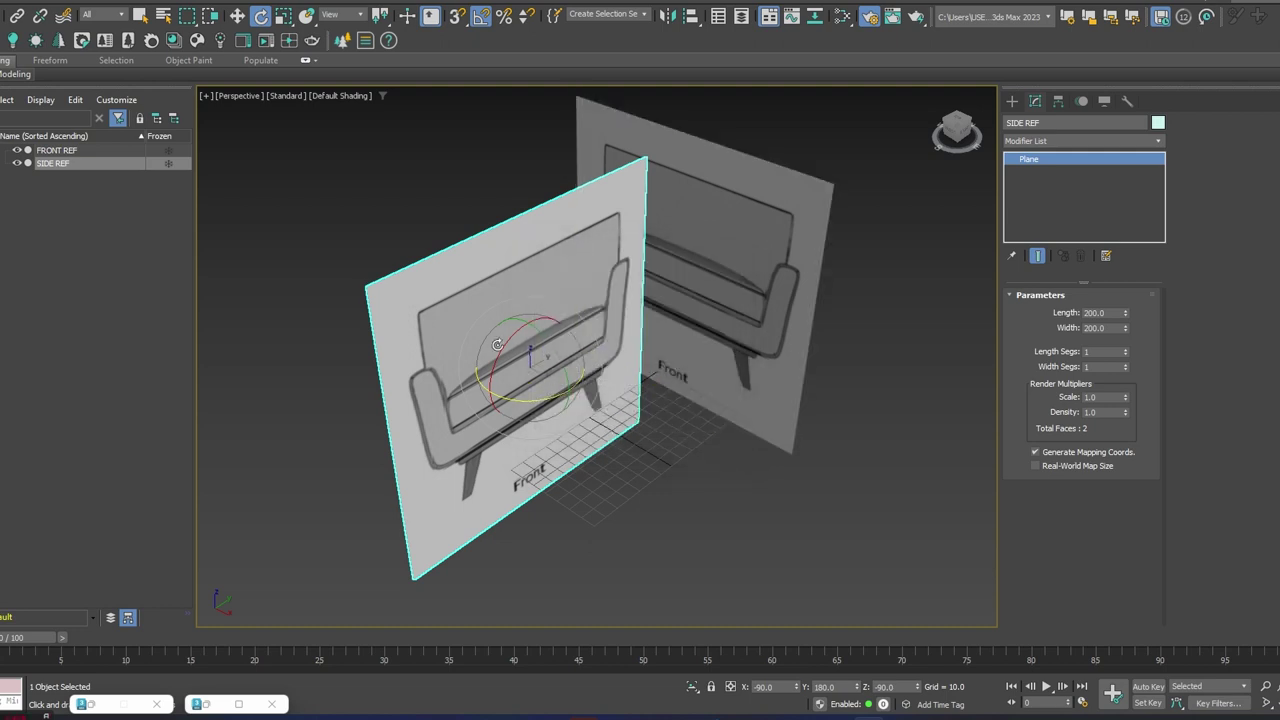
- Move the SIDE REF plane along X to about -108, beside the grid
{"action": "left_click_drag", "start_coordinate": [528, 300], "coordinate": [469, 357]}
{"action": "key", "text": "w"}
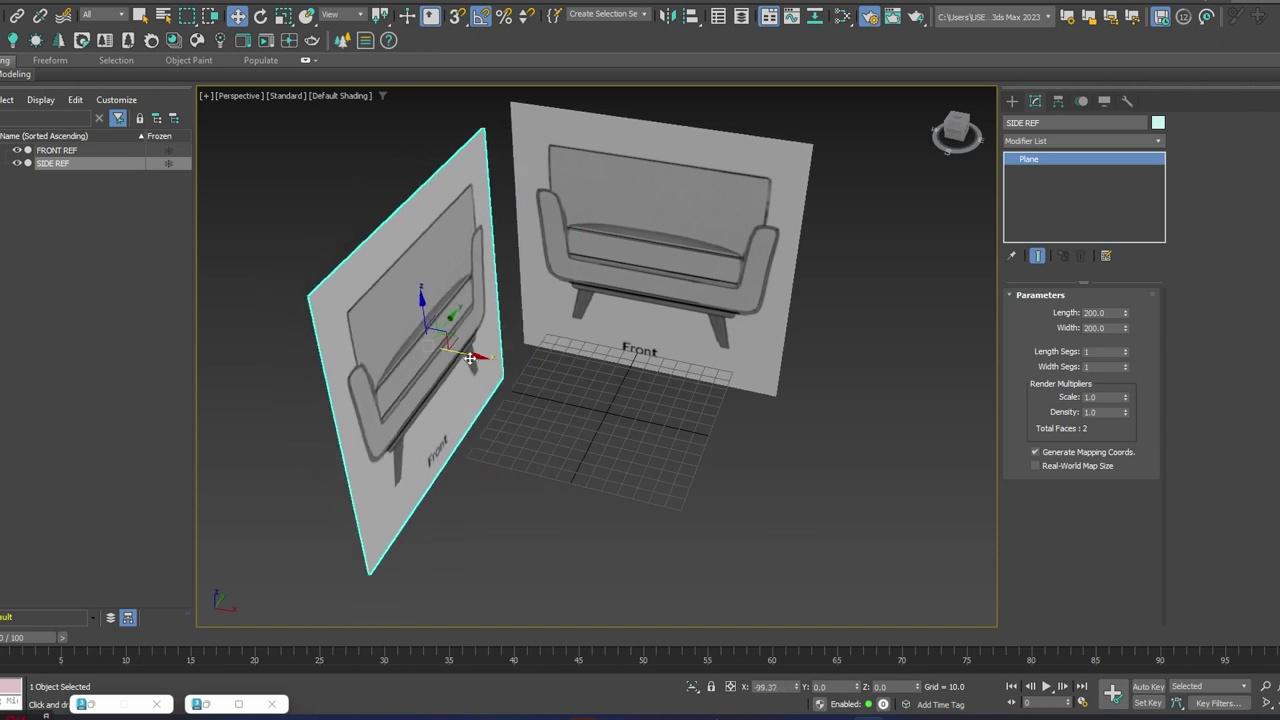
{"action": "middle_click_drag", "start_coordinate": [580, 325], "coordinate": [545, 327], "text": "alt"}
{"action": "left_click_drag", "start_coordinate": [482, 359], "coordinate": [464, 354]}
{"action": "middle_click_drag", "start_coordinate": [472, 418], "coordinate": [467, 369]}
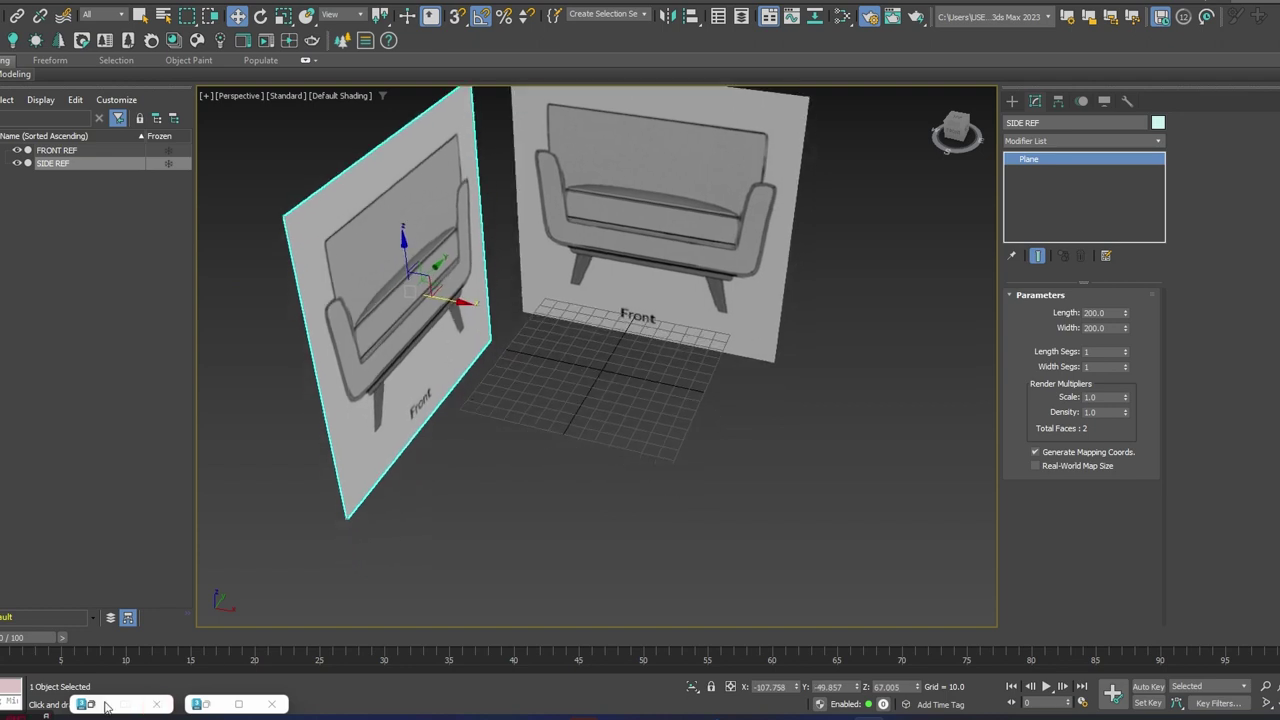
- Reopen the Slate Material Editor and duplicate the front reference material together with its bitmap map below the originals
{"action": "left_click", "coordinate": [104, 706]}
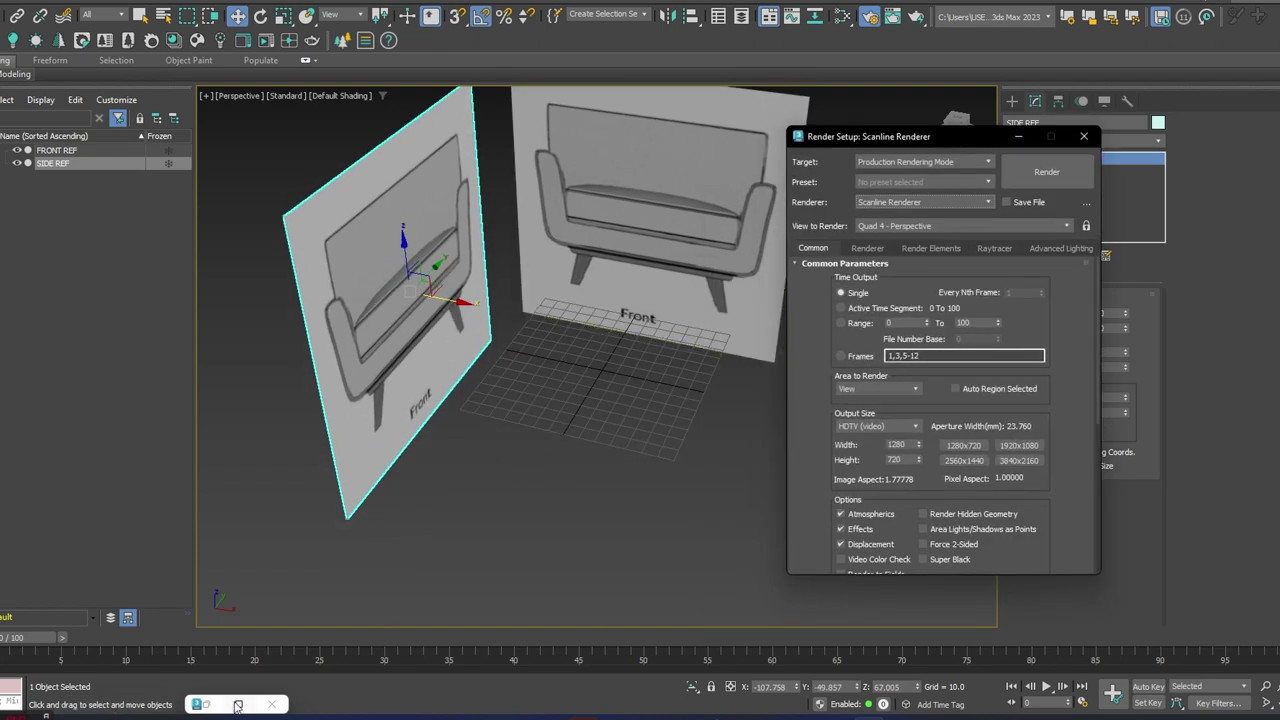
{"action": "mouse_move", "coordinate": [212, 710]}
{"action": "middle_click_drag", "start_coordinate": [772, 213], "coordinate": [882, 198]}
{"action": "left_click_drag", "start_coordinate": [882, 506], "coordinate": [690, 262]}
{"action": "left_click_drag", "start_coordinate": [845, 212], "coordinate": [845, 444], "text": "shift"}
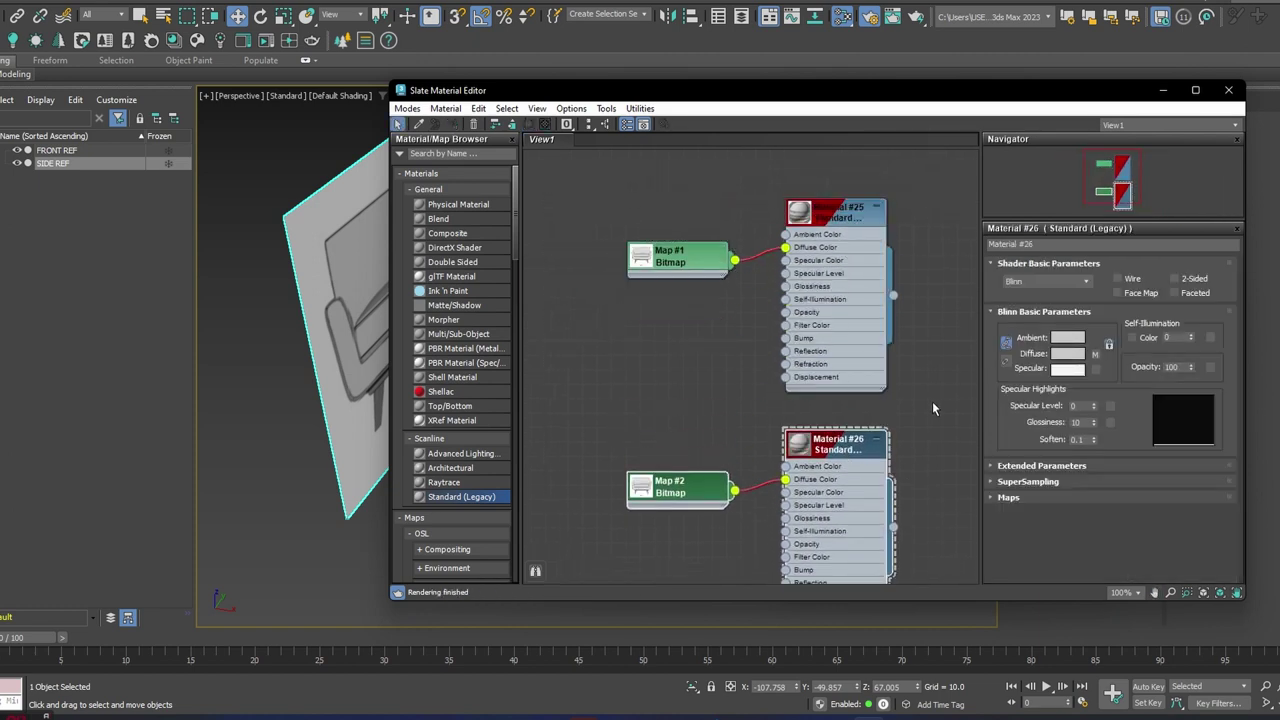
- Replace the duplicated map's image with Side Ref.jpg and assign the duplicated material to the SIDE REF plane
{"action": "double_click", "coordinate": [680, 488]}
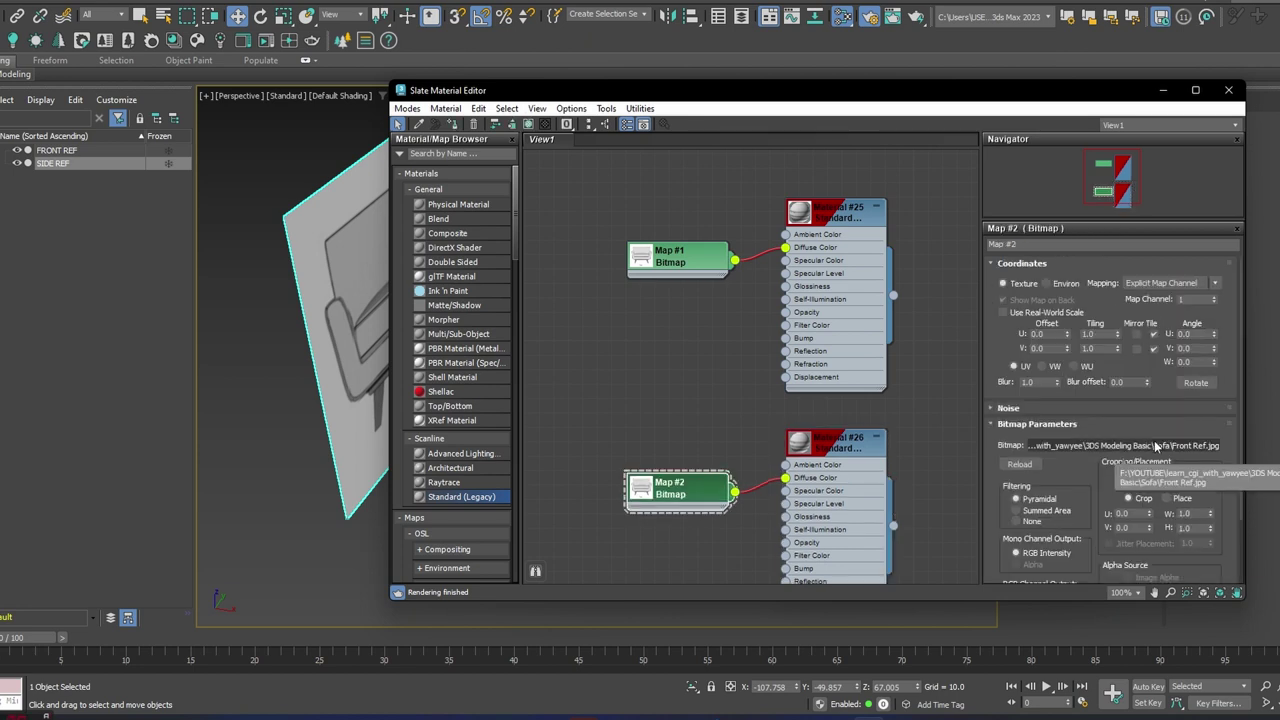
{"action": "left_click", "coordinate": [1160, 445]}
{"action": "double_click", "coordinate": [668, 250]}
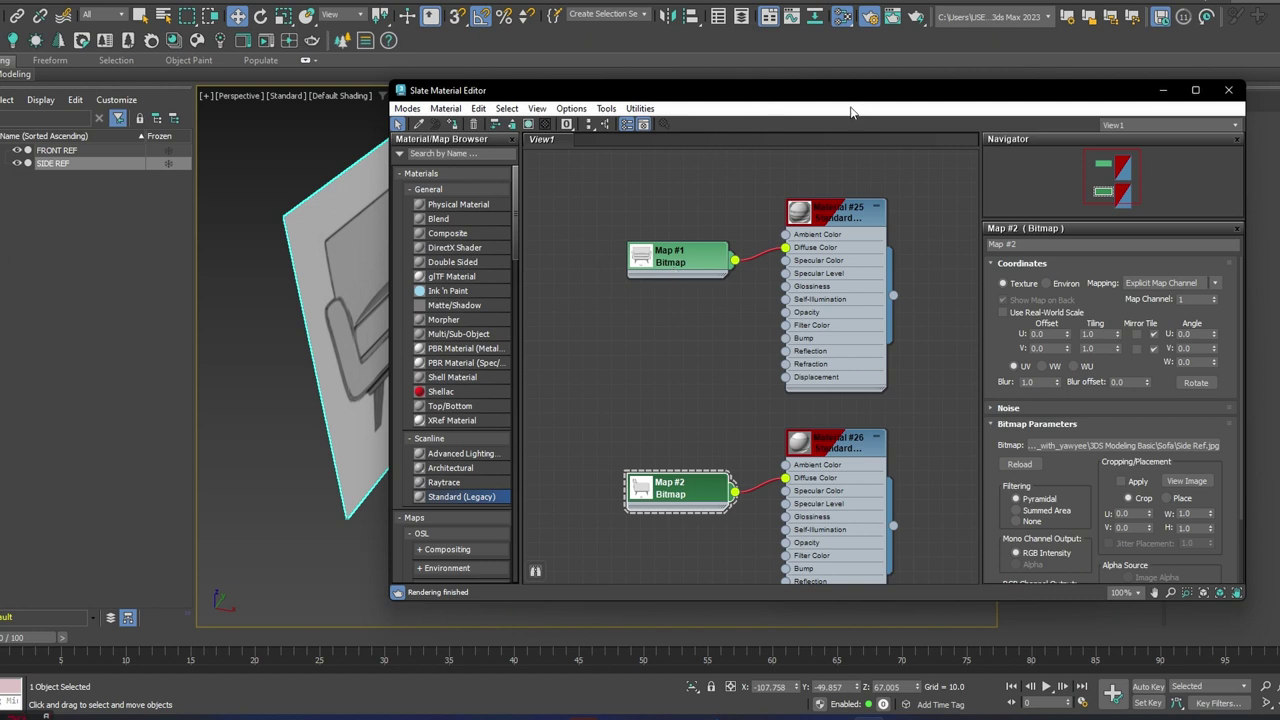
{"action": "left_click_drag", "start_coordinate": [851, 91], "coordinate": [978, 76]}
{"action": "left_click_drag", "start_coordinate": [1005, 512], "coordinate": [371, 273]}
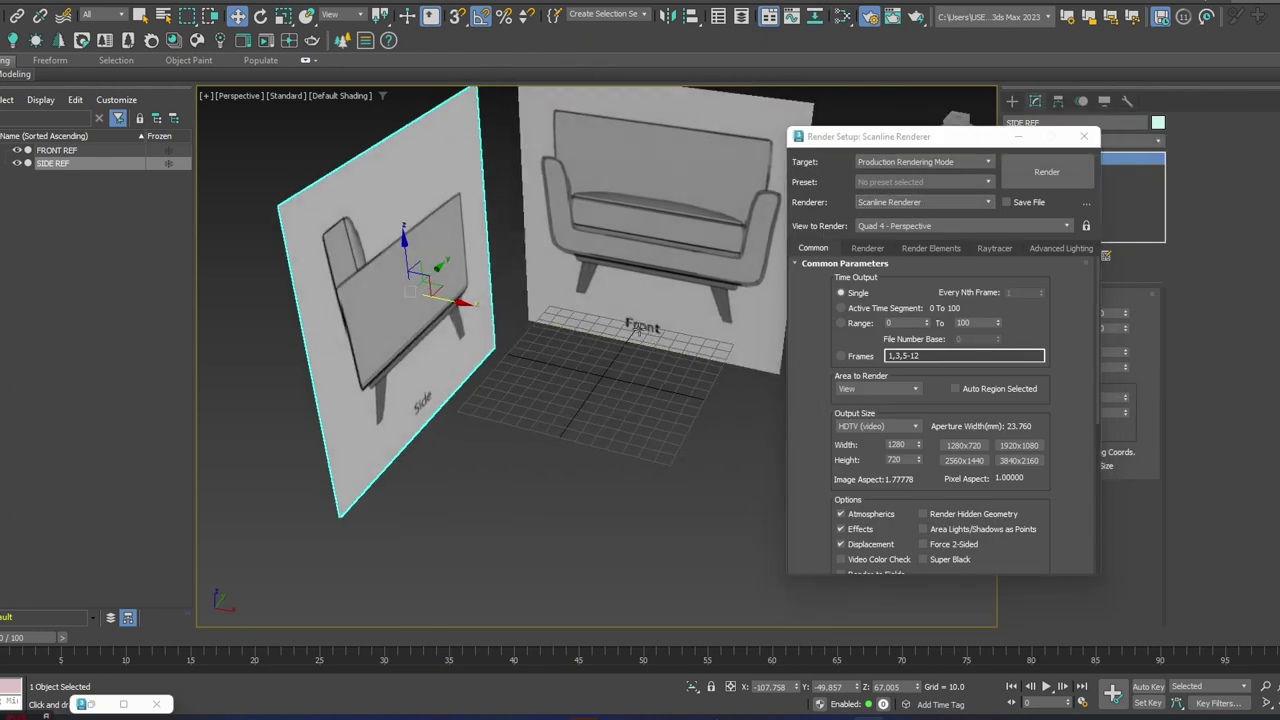
- Inspect the side and front reference planes in perspective and minimize the Render Setup window
{"action": "middle_click_drag", "start_coordinate": [638, 329], "coordinate": [562, 332], "text": "alt"}
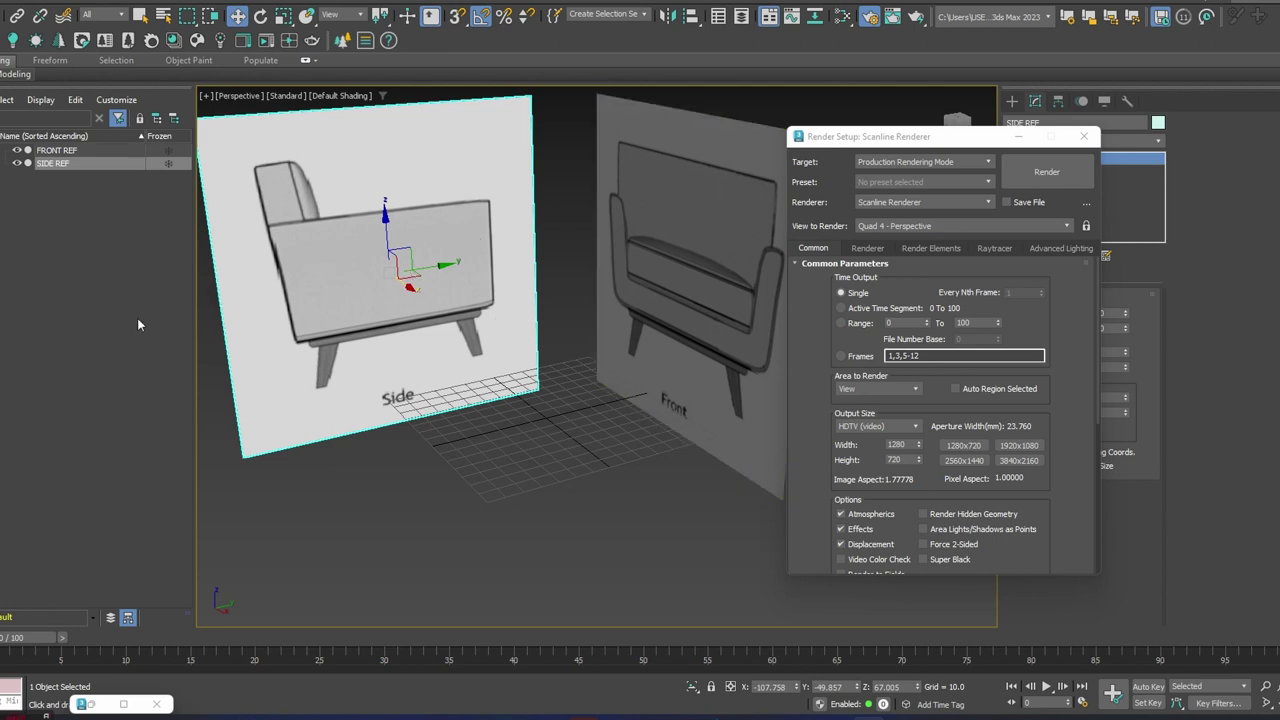
{"action": "middle_click_drag", "start_coordinate": [453, 240], "coordinate": [486, 233]}
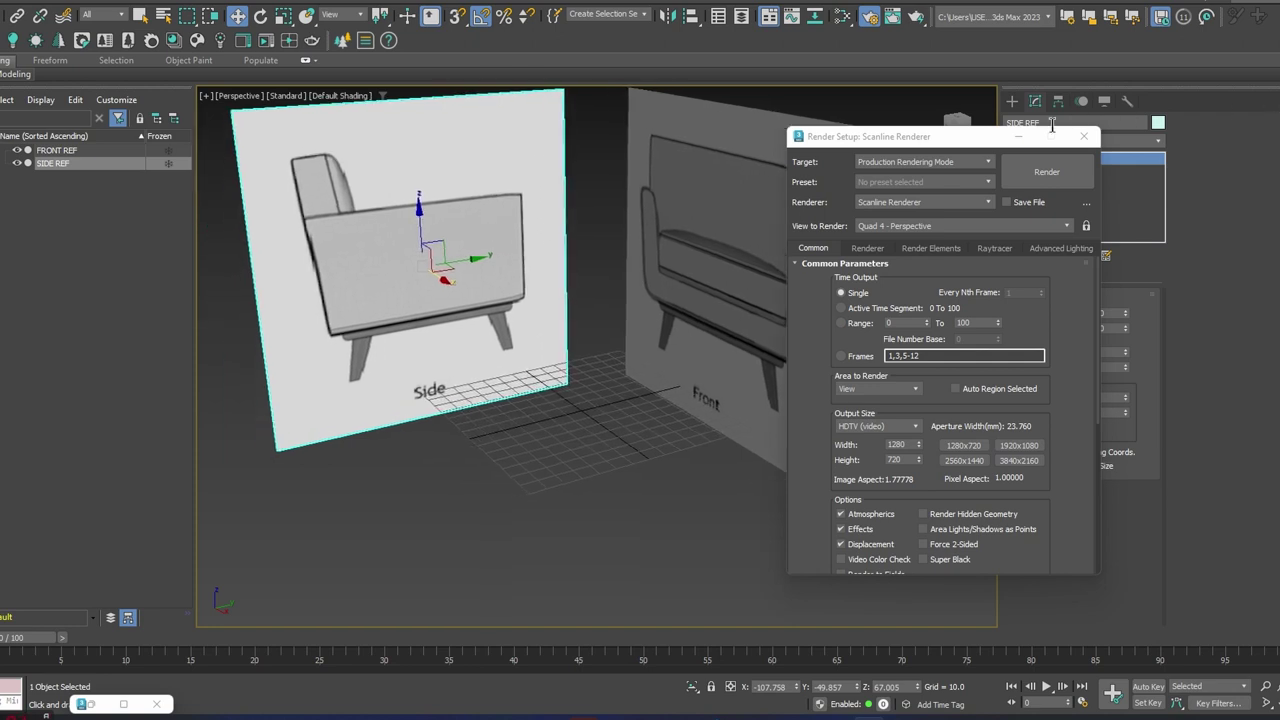
{"action": "left_click", "coordinate": [1018, 137]}
{"action": "middle_click_drag", "start_coordinate": [397, 311], "coordinate": [458, 320]}
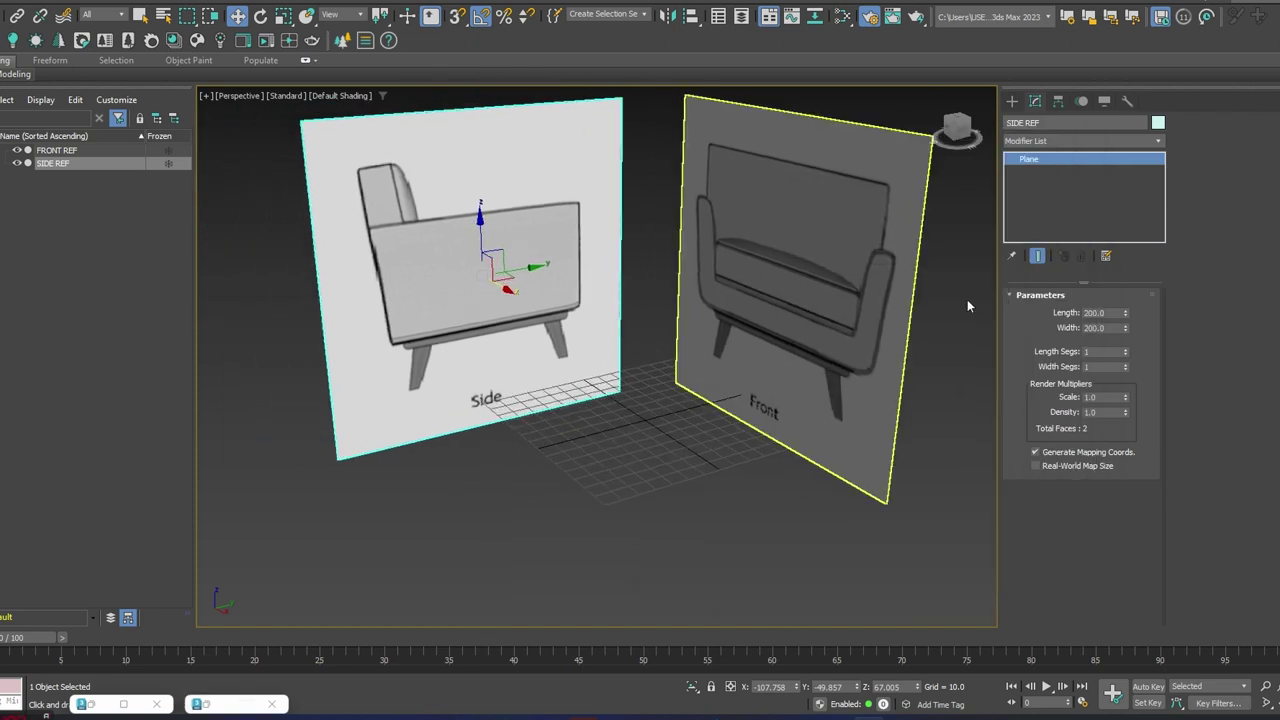
- Apply an Unwrap UVW modifier to the SIDE REF plane
{"action": "left_click", "coordinate": [1073, 140]}
{"action": "scroll", "coordinate": [1075, 364], "scroll_direction": "down", "scroll_amount": 1}
{"action": "scroll", "coordinate": [1074, 364], "scroll_direction": "down", "scroll_amount": 8}
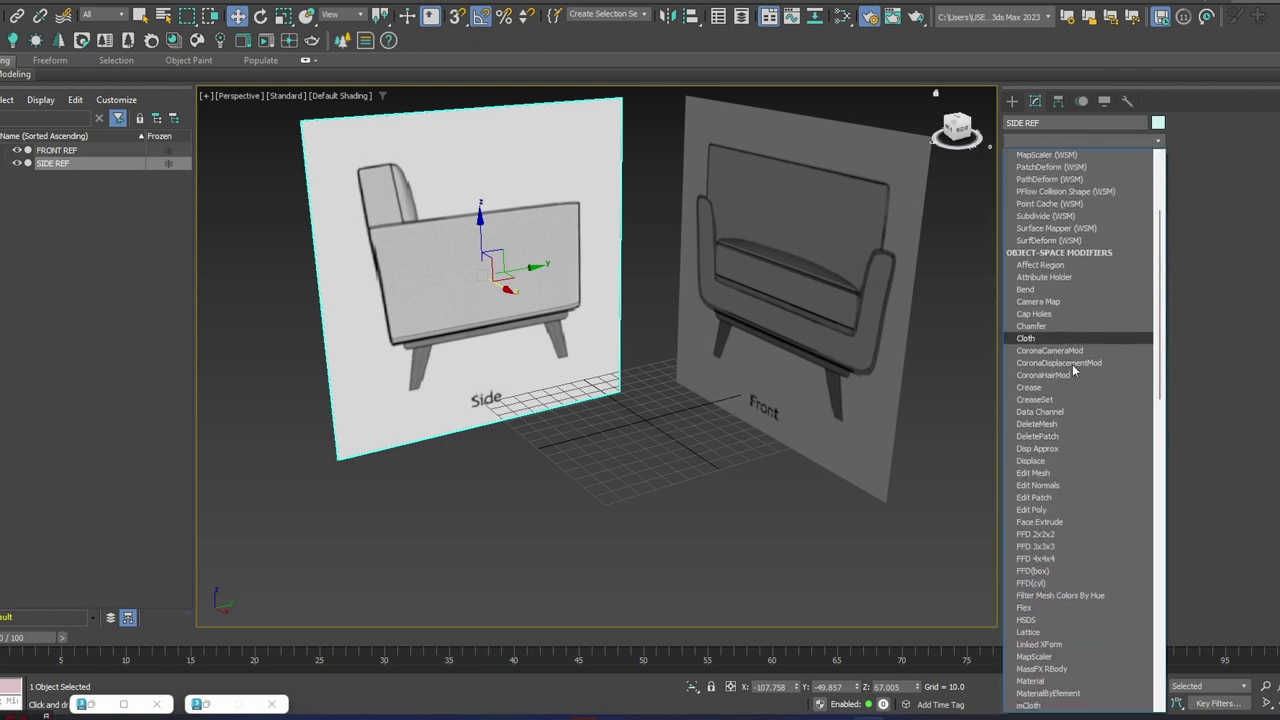
{"action": "scroll", "coordinate": [1075, 447], "scroll_direction": "down", "scroll_amount": 5}
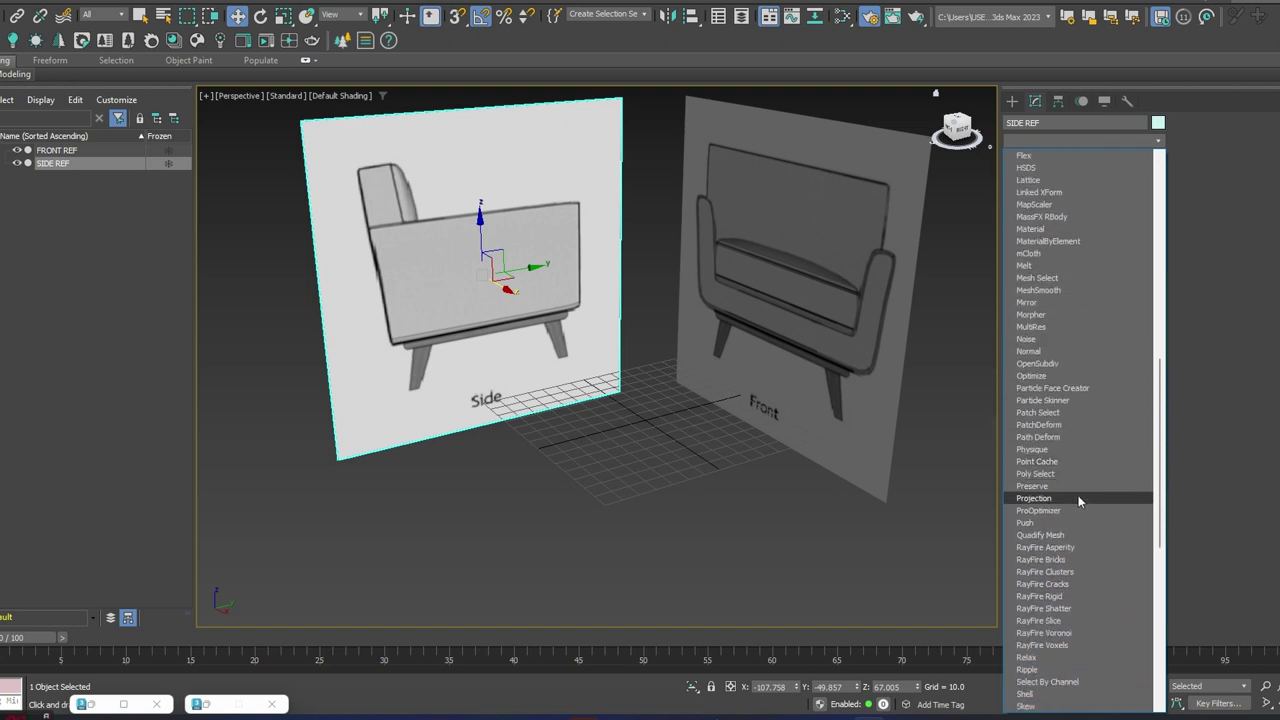
{"action": "scroll", "coordinate": [1072, 619], "scroll_direction": "down", "scroll_amount": 8}
{"action": "scroll", "coordinate": [1072, 619], "scroll_direction": "down", "scroll_amount": 7}
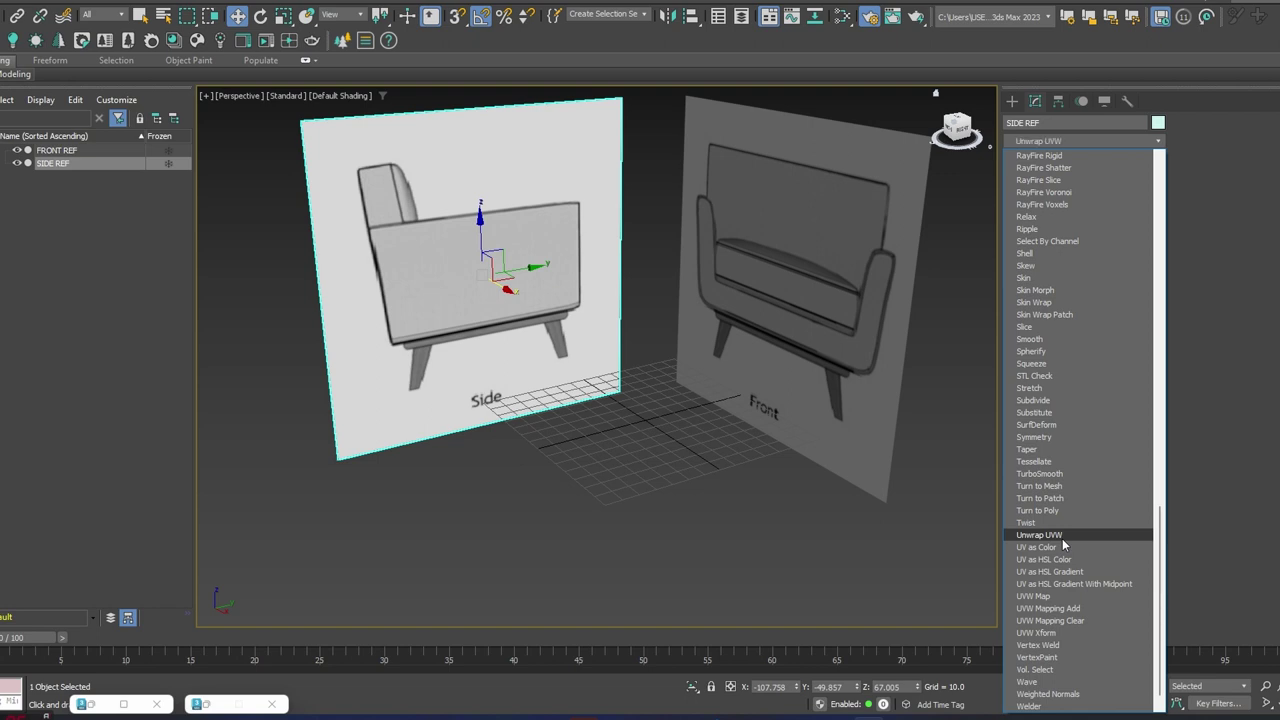
{"action": "left_click", "coordinate": [1062, 538]}
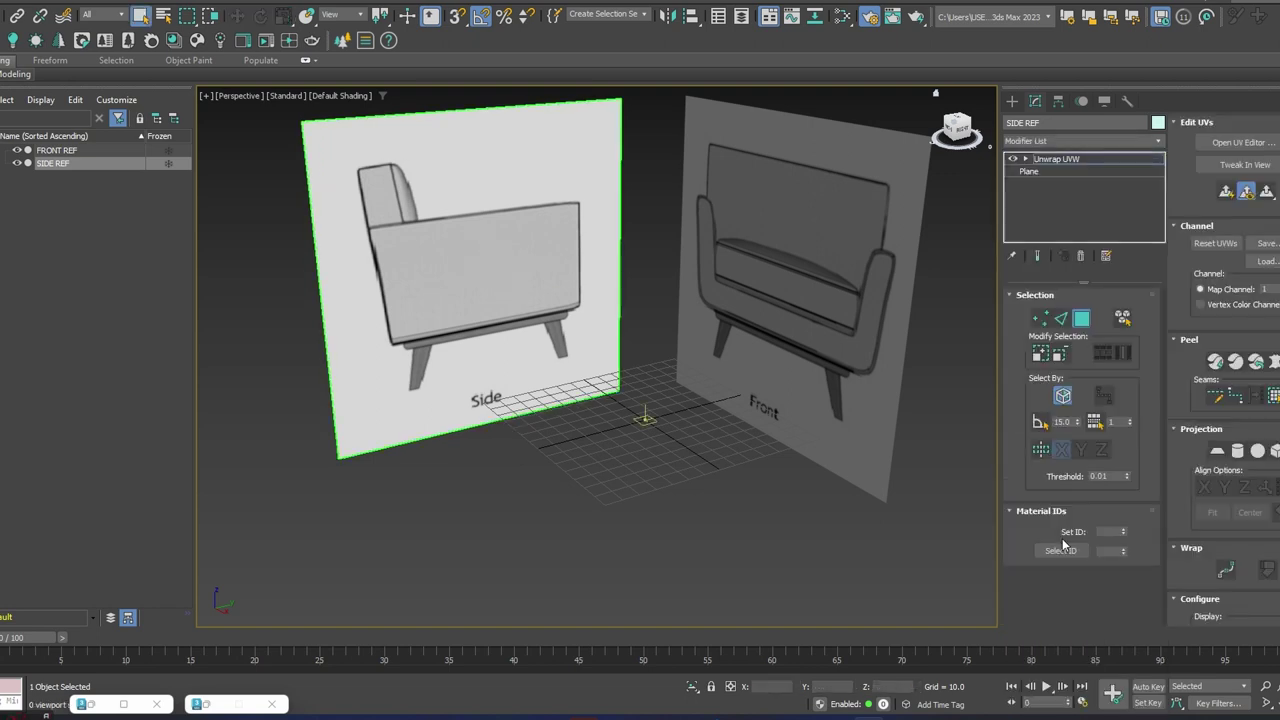
- Open the UV editor for the side reference, select all its faces, mirror the UVs horizontally and close the editor
{"action": "left_click", "coordinate": [1243, 150]}
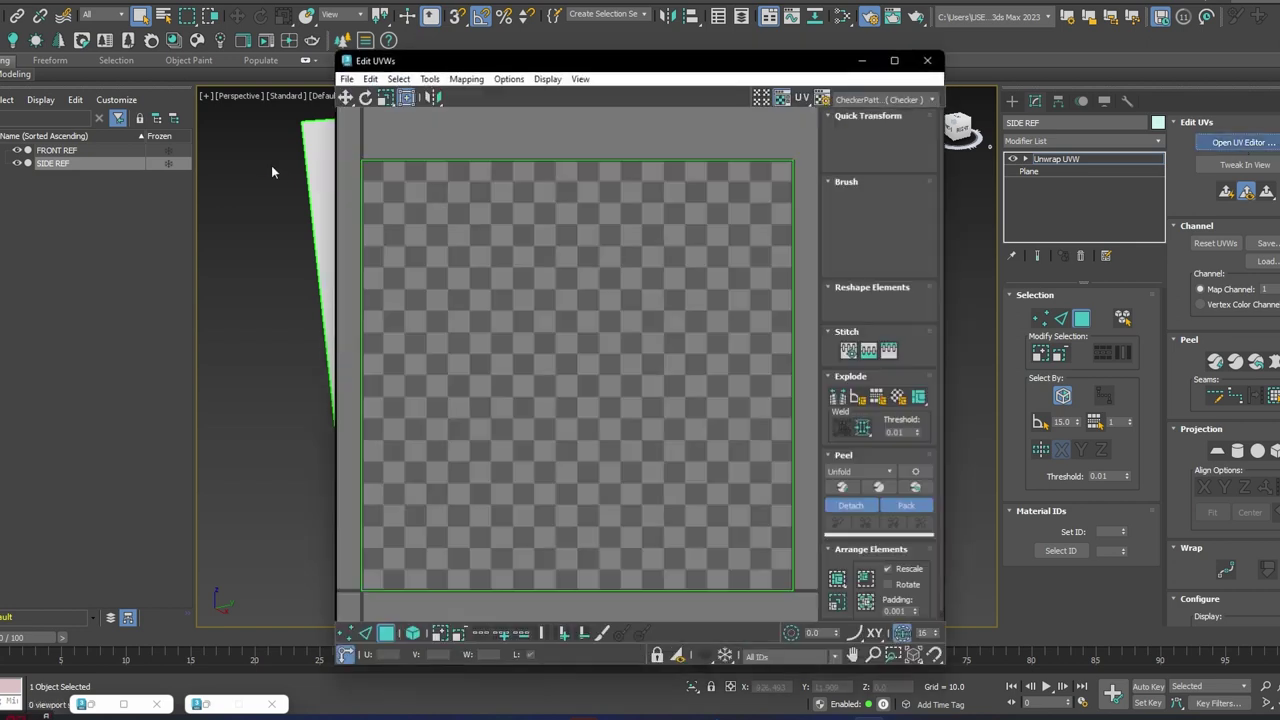
{"action": "left_click_drag", "start_coordinate": [528, 64], "coordinate": [758, 50]}
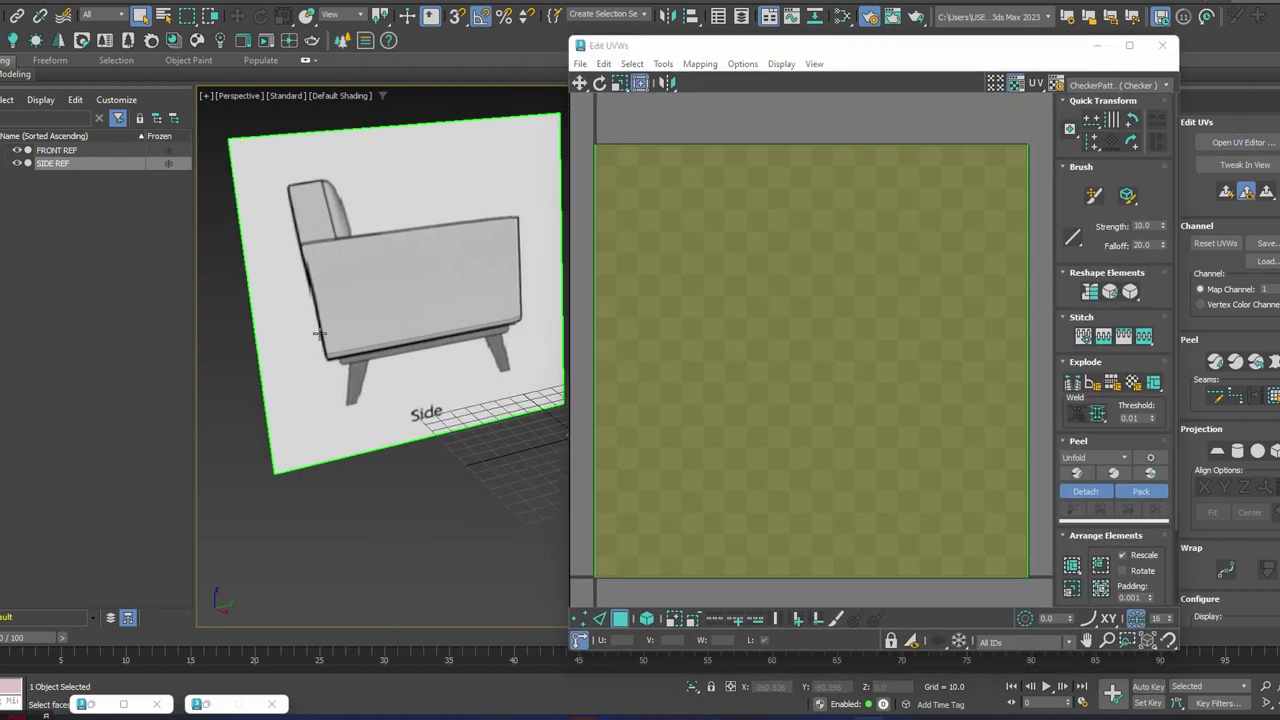
{"action": "scroll", "coordinate": [941, 497], "scroll_direction": "down", "scroll_amount": 3}
{"action": "left_click_drag", "start_coordinate": [941, 497], "coordinate": [659, 195]}
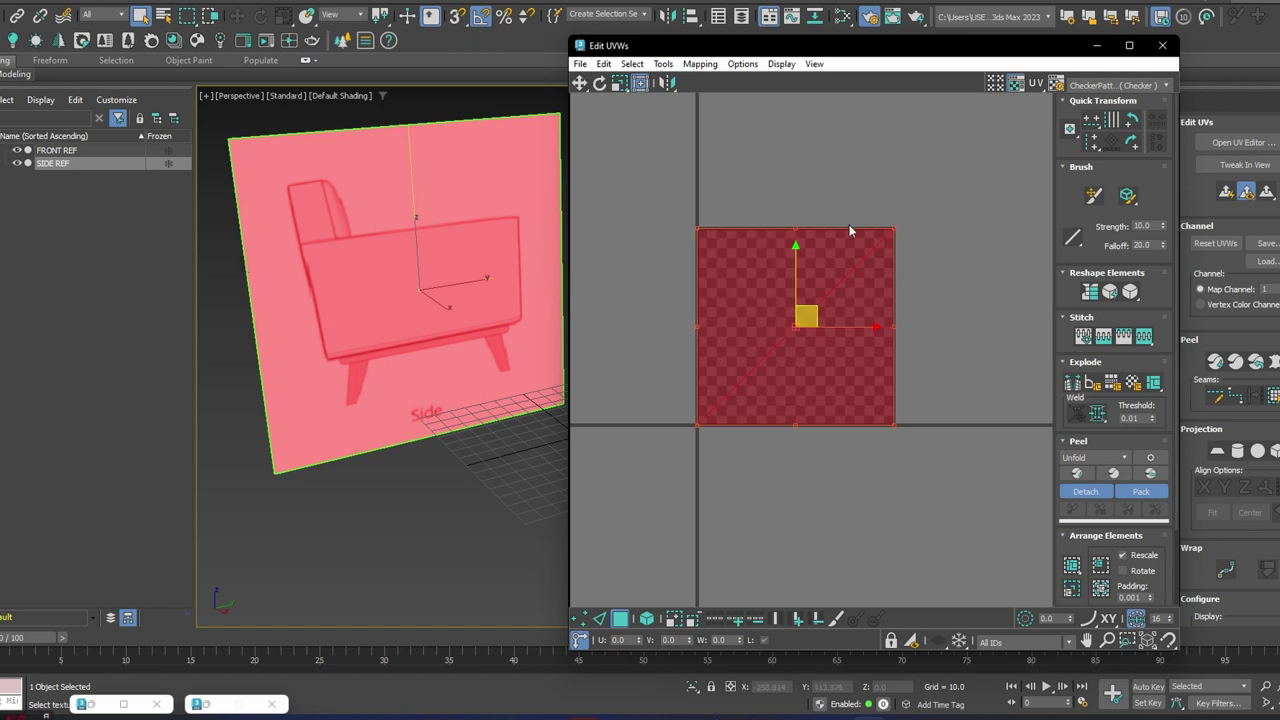
{"action": "left_click", "coordinate": [668, 84]}
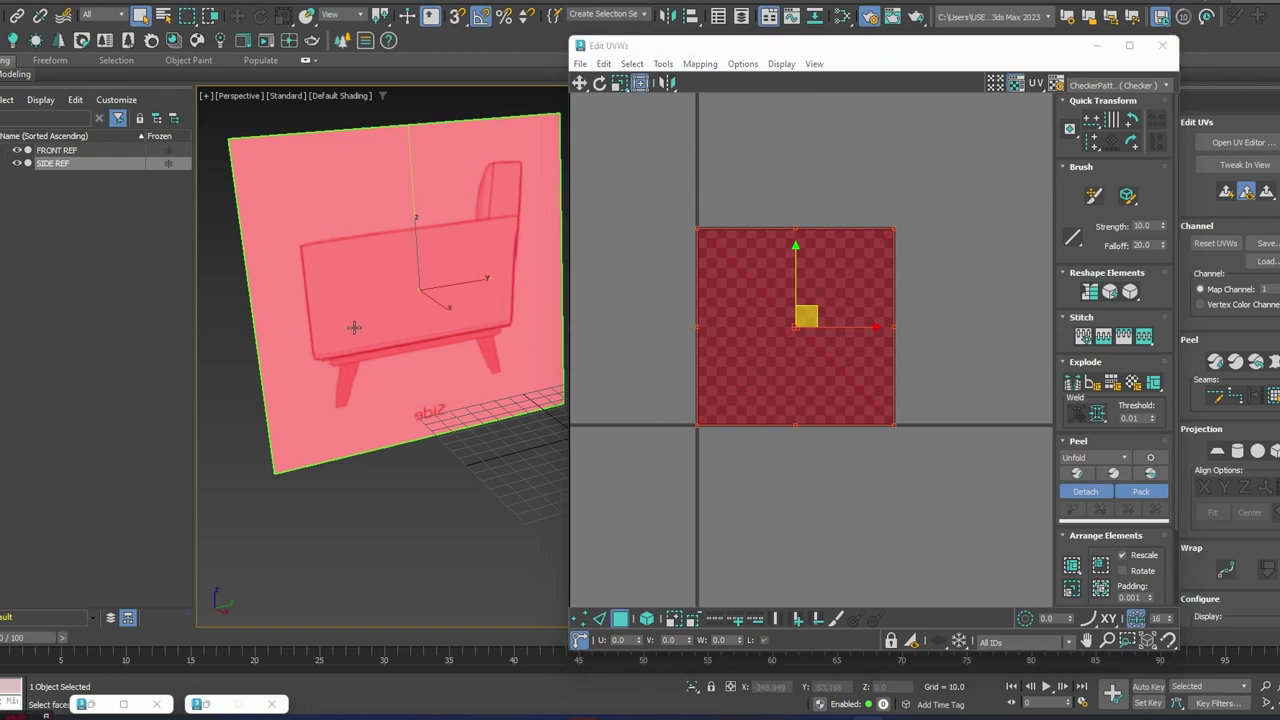
{"action": "left_click", "coordinate": [1162, 45]}
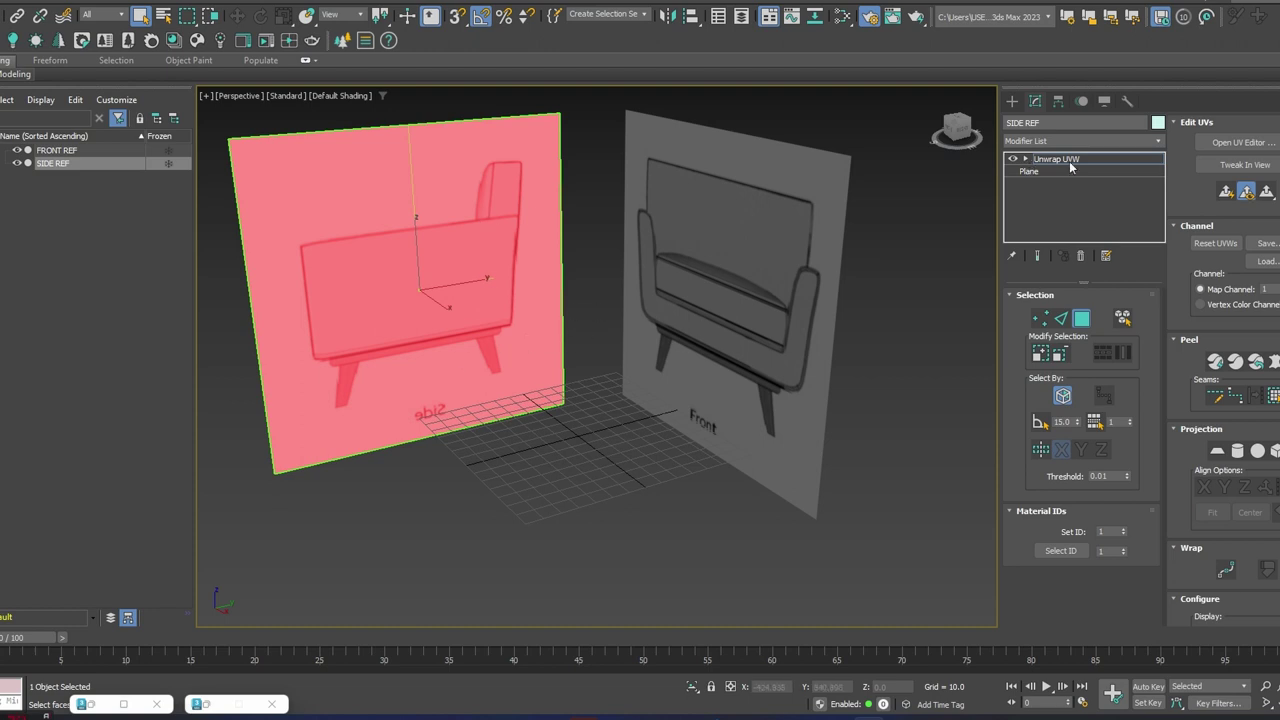
- Collapse the SIDE REF plane's whole modifier stack and deselect the plane
{"action": "right_click", "coordinate": [1070, 166]}
{"action": "left_click", "coordinate": [1150, 309]}
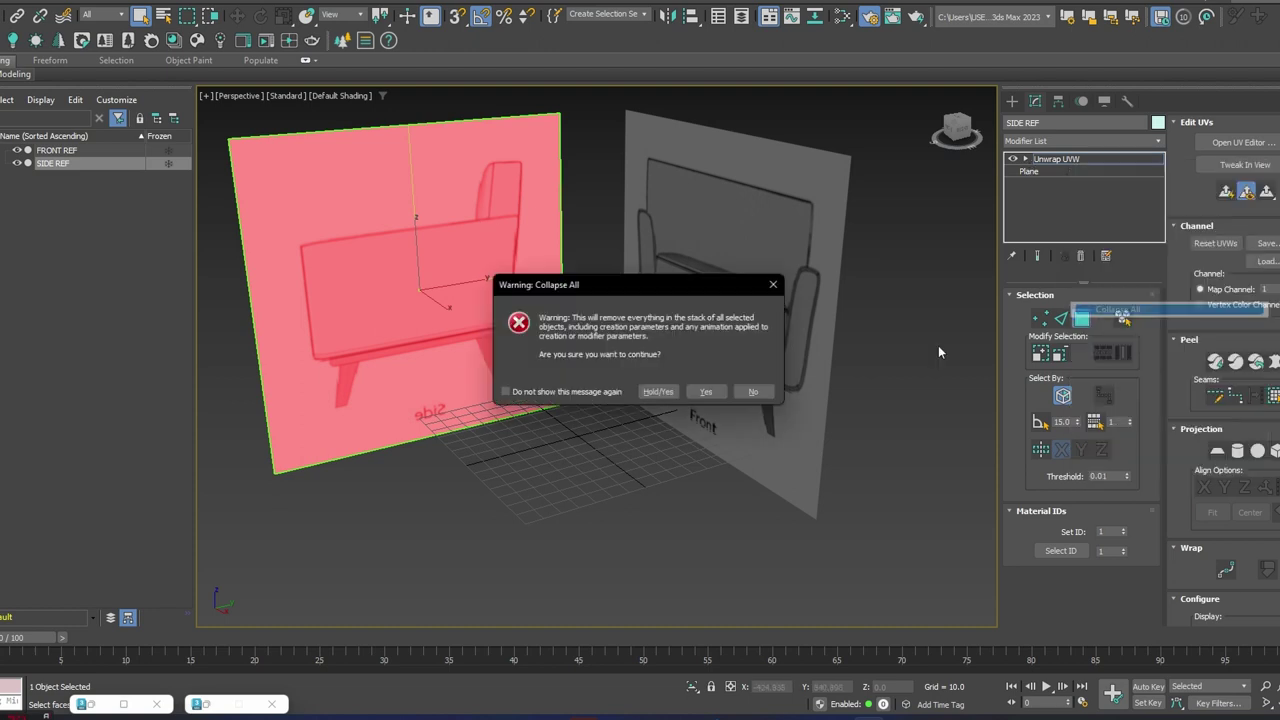
{"action": "left_click", "coordinate": [717, 394]}
{"action": "left_click", "coordinate": [607, 402]}
- Save the scene as couch.max in the scenes folder
{"action": "middle_click_drag", "start_coordinate": [643, 334], "coordinate": [710, 329], "text": "alt"}
{"action": "key", "text": "ctrl+s"}
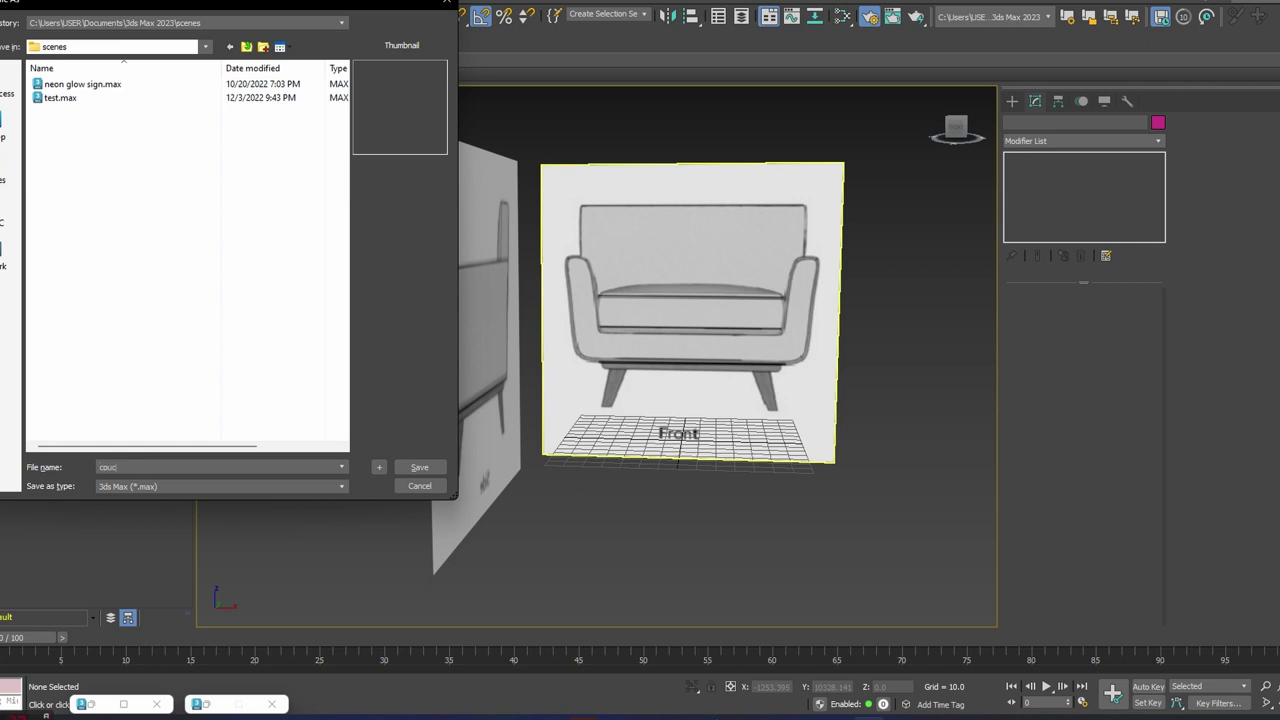
{"action": "key", "text": "Return"}
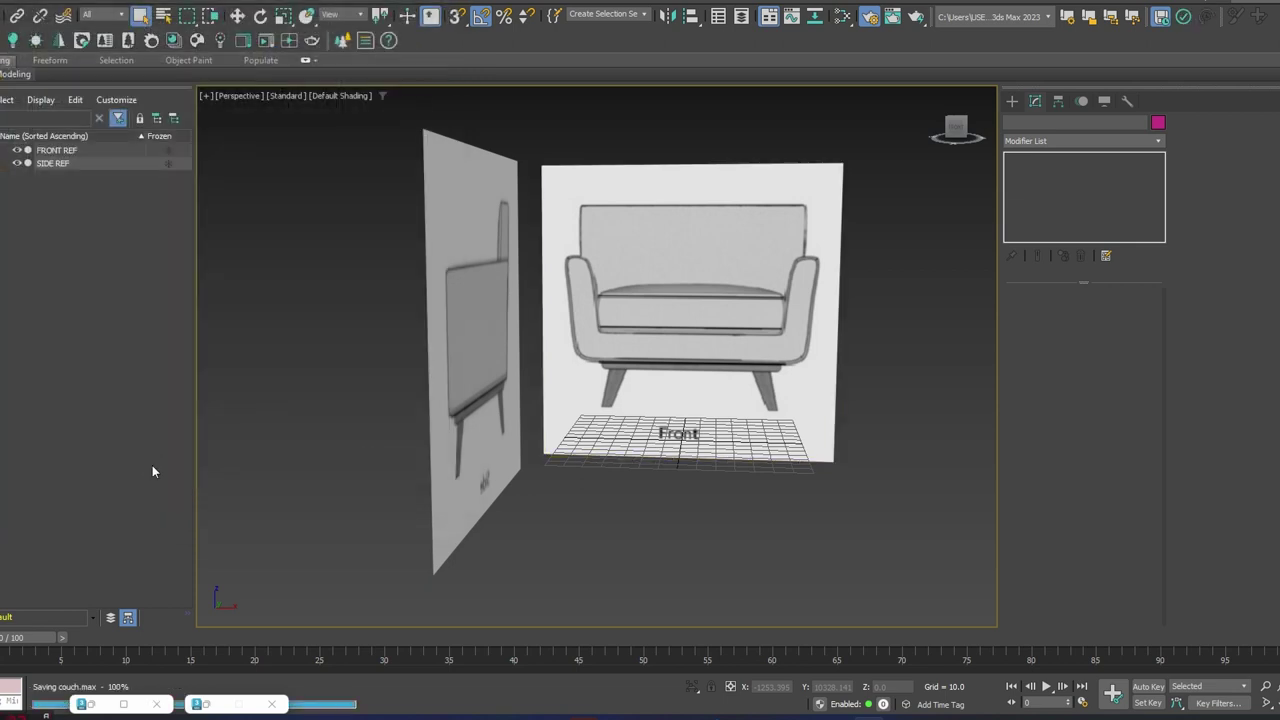
- Examine the sofa's cushion, arms and legs on the front reference and its profile on the side reference
{"action": "middle_click_drag", "start_coordinate": [727, 392], "coordinate": [686, 409]}
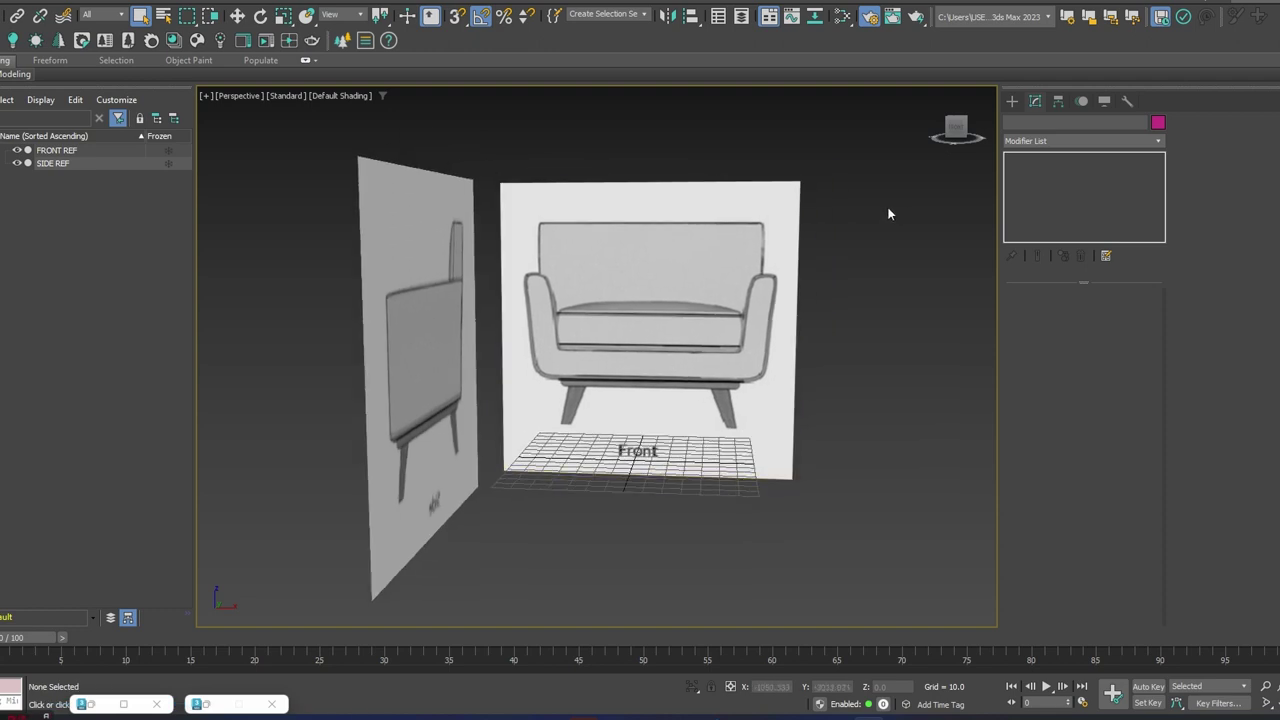
{"action": "left_click", "coordinate": [956, 131]}
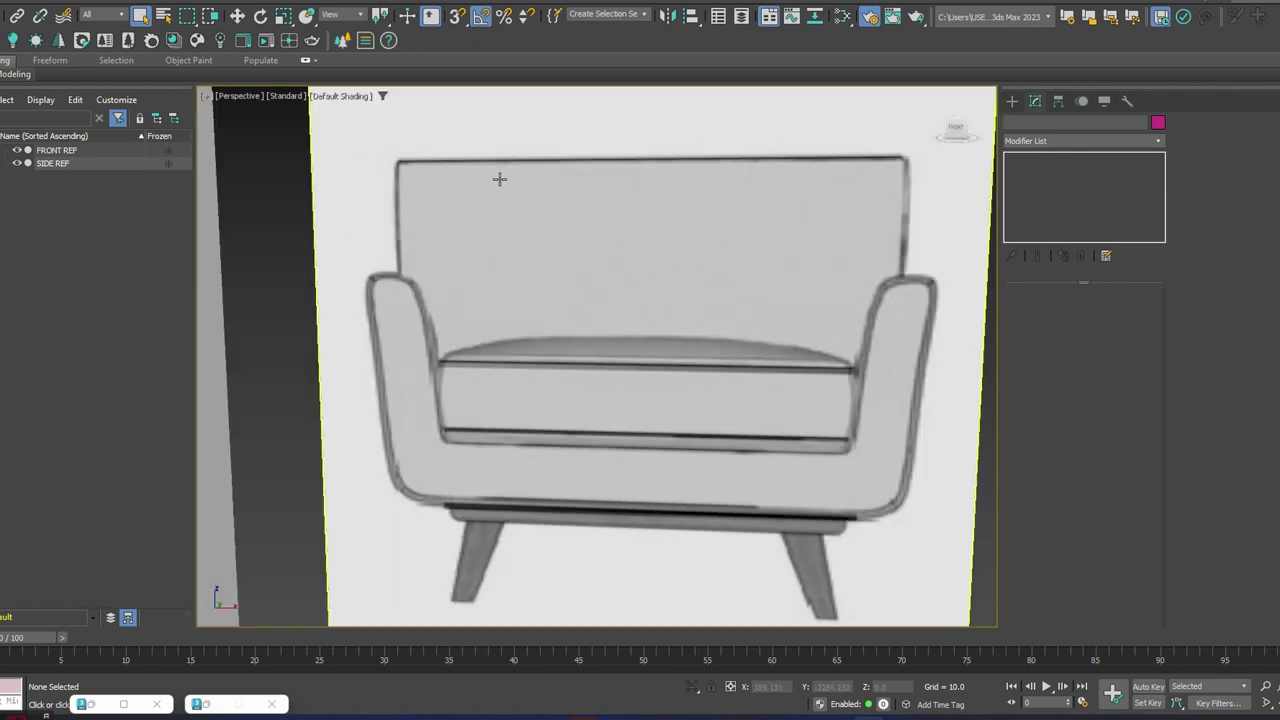
{"action": "scroll", "coordinate": [574, 403], "scroll_direction": "down", "scroll_amount": 3}
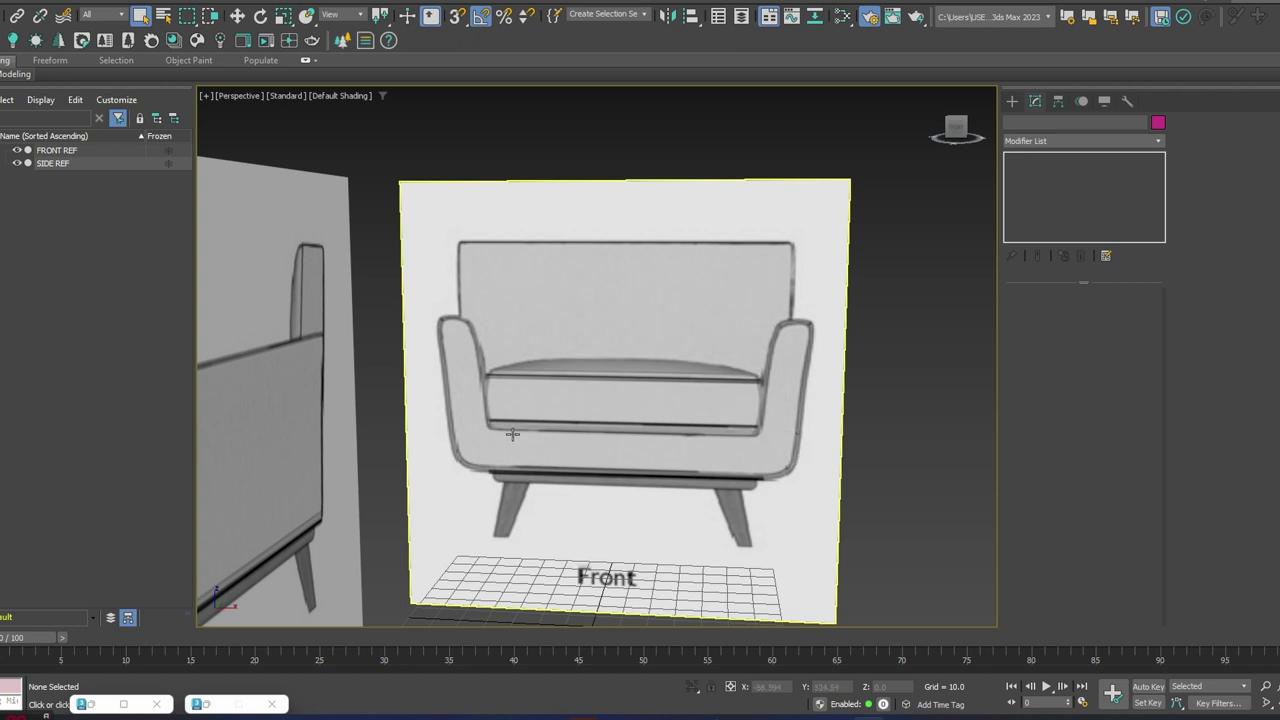
{"action": "scroll", "coordinate": [520, 397], "scroll_direction": "down", "scroll_amount": 3}
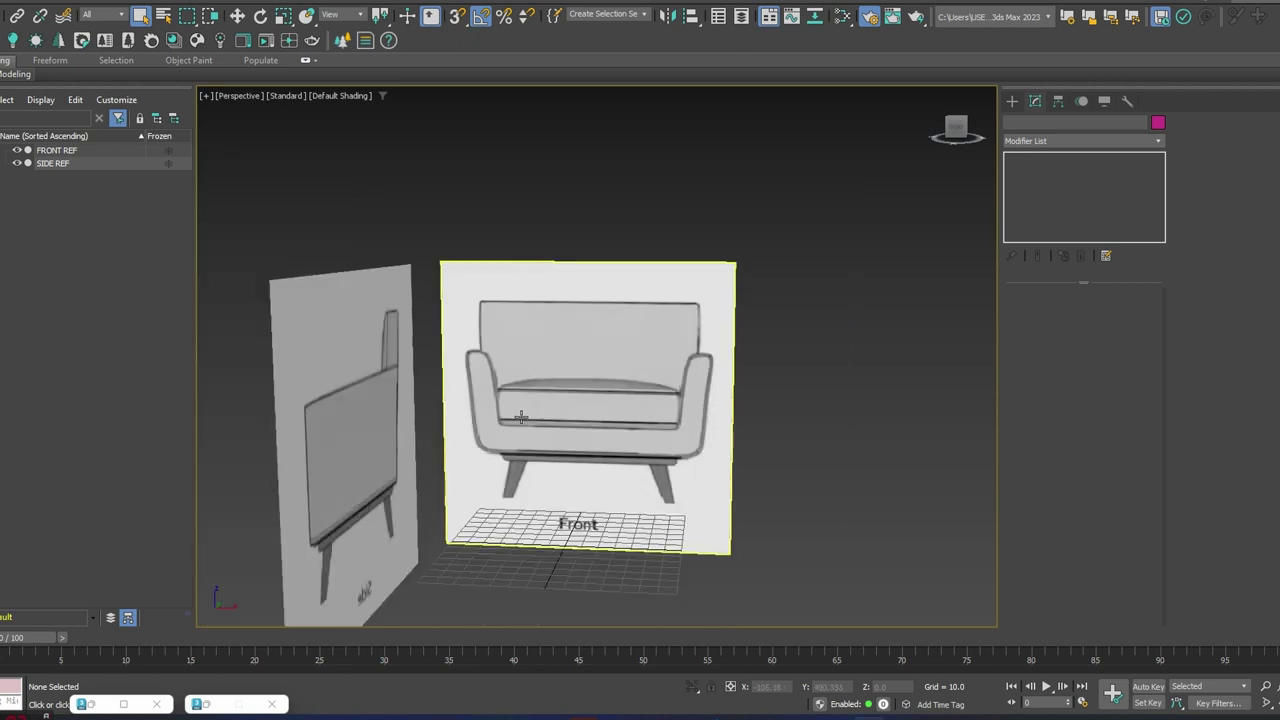
{"action": "scroll", "coordinate": [504, 460], "scroll_direction": "up", "scroll_amount": 5}
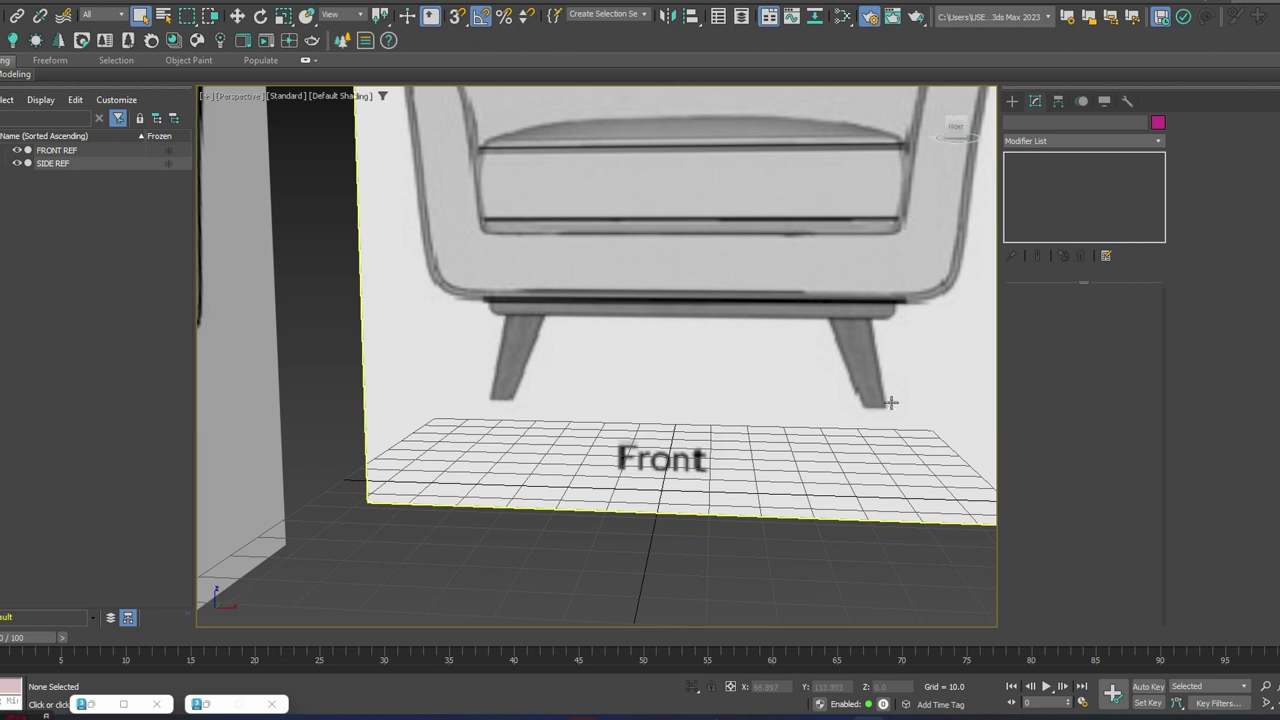
{"action": "scroll", "coordinate": [729, 358], "scroll_direction": "down", "scroll_amount": 4}
{"action": "middle_click_drag", "start_coordinate": [772, 400], "coordinate": [435, 354], "text": "alt"}
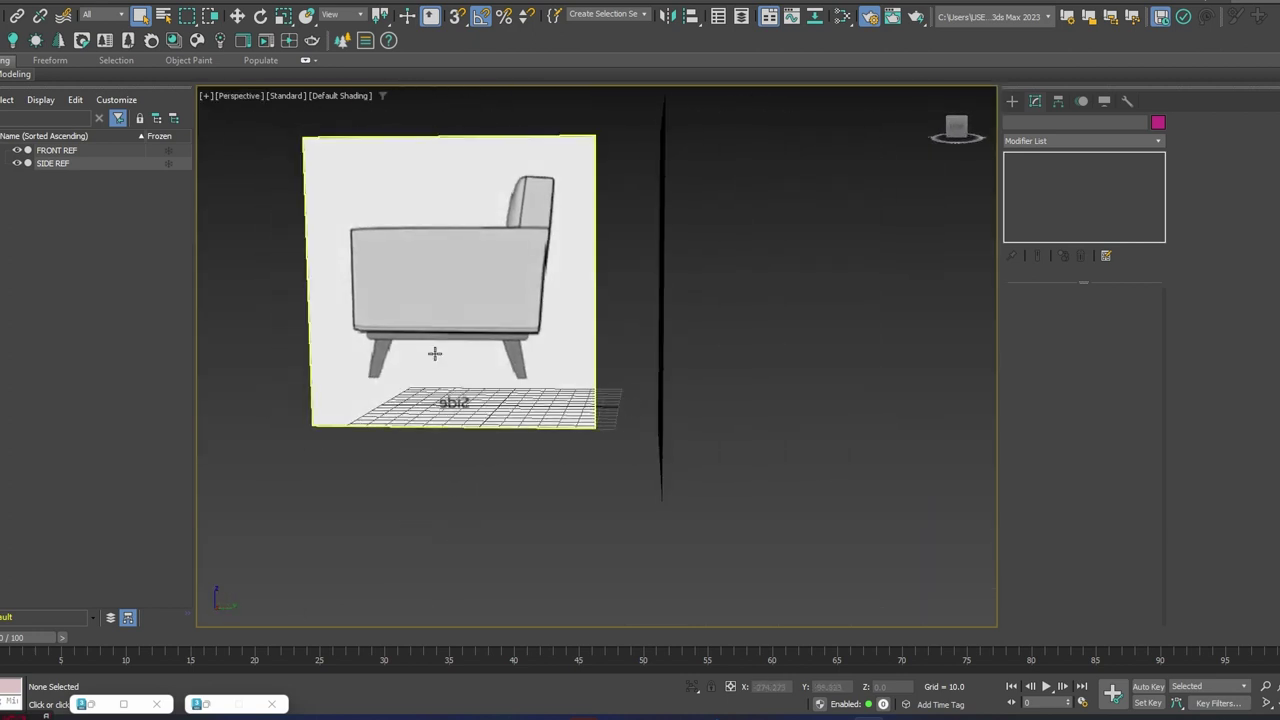
{"action": "middle_click_drag", "start_coordinate": [542, 315], "coordinate": [750, 310], "text": "alt"}
- Draw a ChamferBox over the seat cushion in the Front view, about 126 wide, 25 long and 35 high with a 3.6 fillet
{"action": "left_click", "coordinate": [1008, 103]}
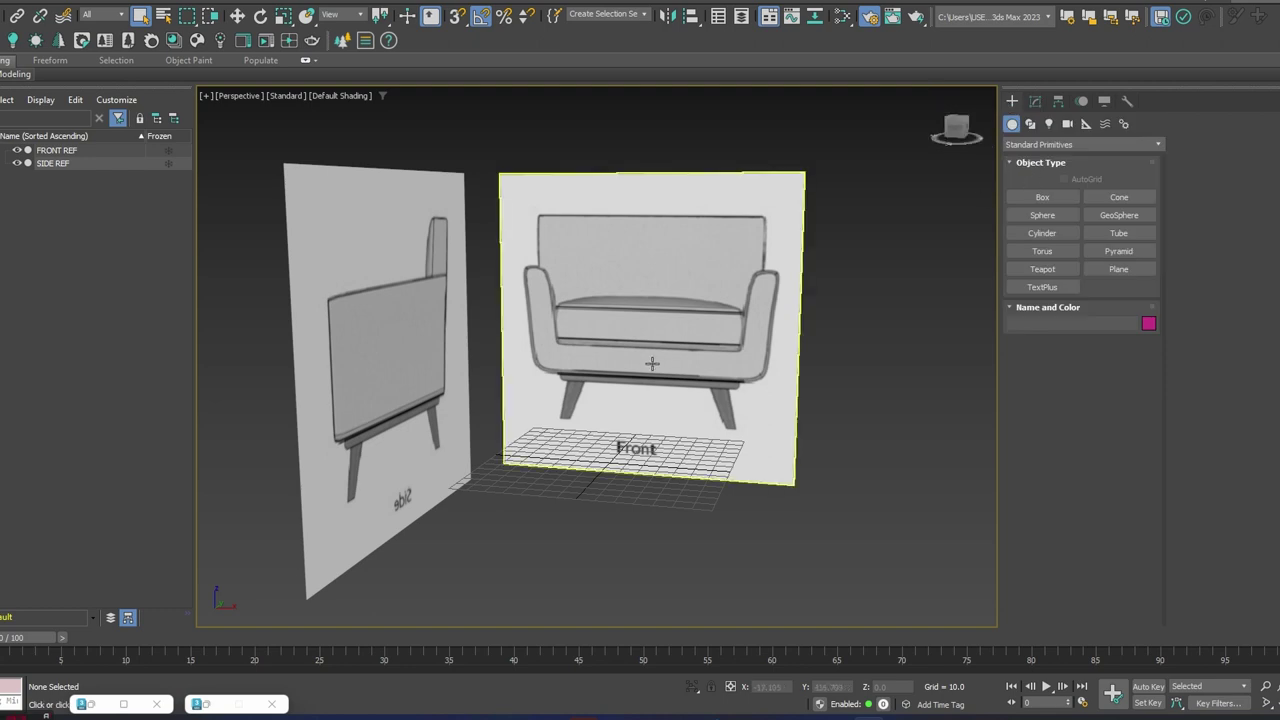
{"action": "scroll", "coordinate": [580, 350], "scroll_direction": "up", "scroll_amount": 4}
{"action": "middle_click_drag", "start_coordinate": [580, 350], "coordinate": [471, 268], "text": "alt"}
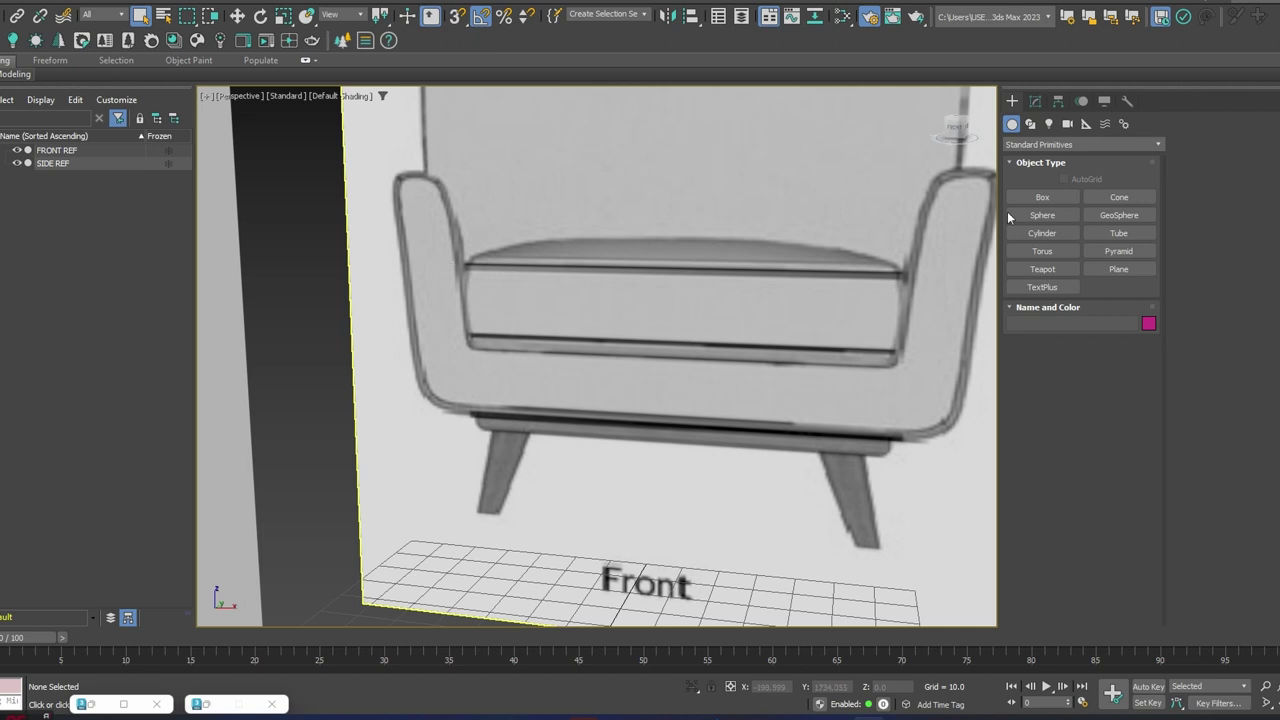
{"action": "left_click", "coordinate": [1079, 145]}
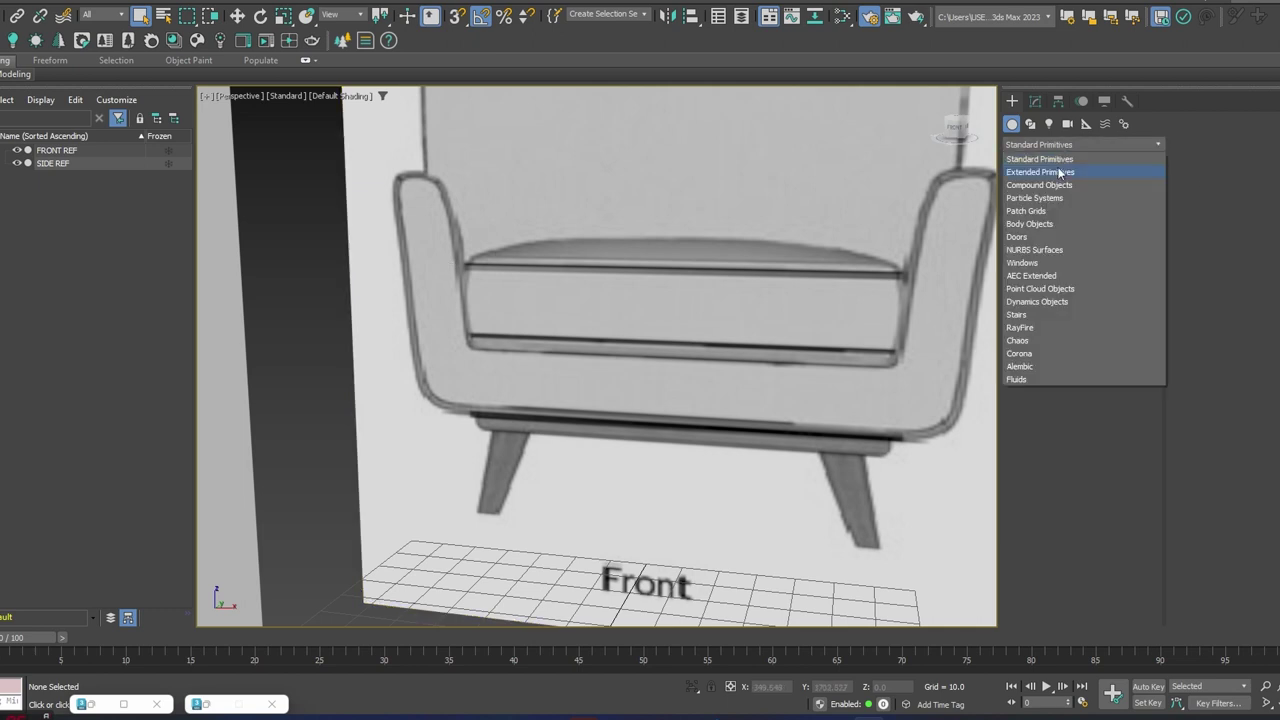
{"action": "left_click", "coordinate": [1060, 173]}
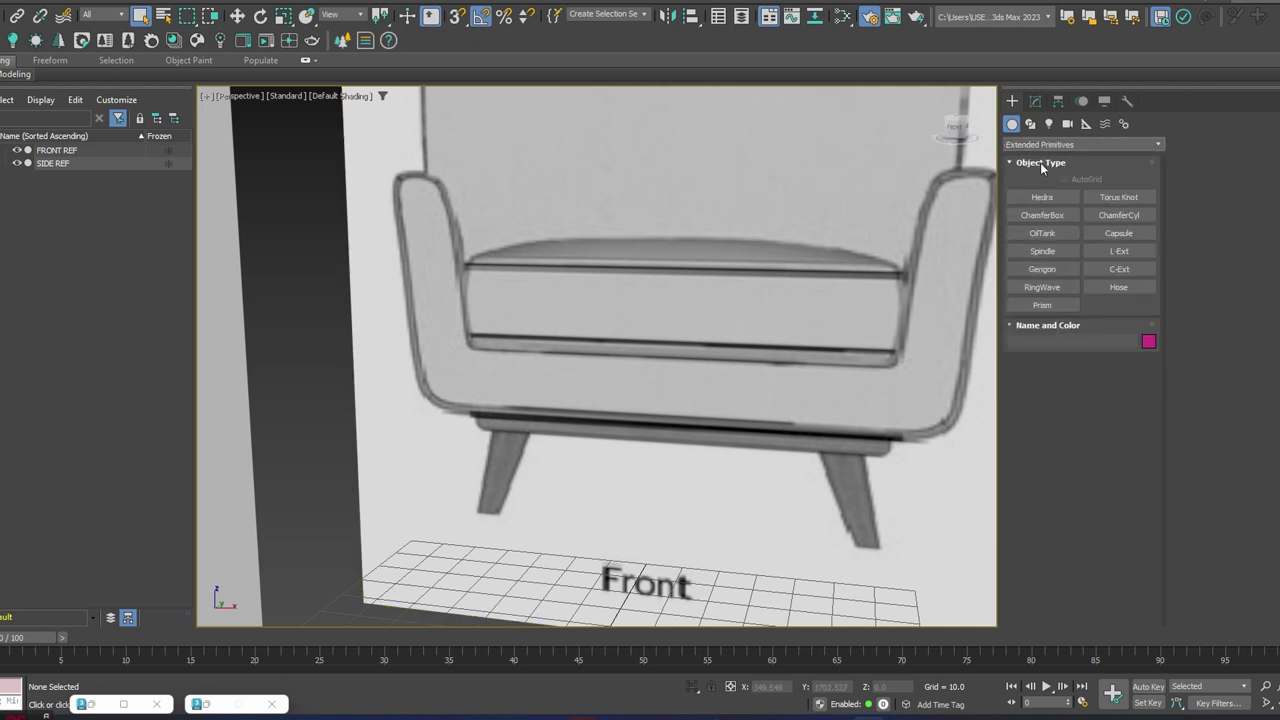
{"action": "left_click", "coordinate": [1055, 217]}
{"action": "middle_click_drag", "start_coordinate": [854, 296], "coordinate": [814, 311]}
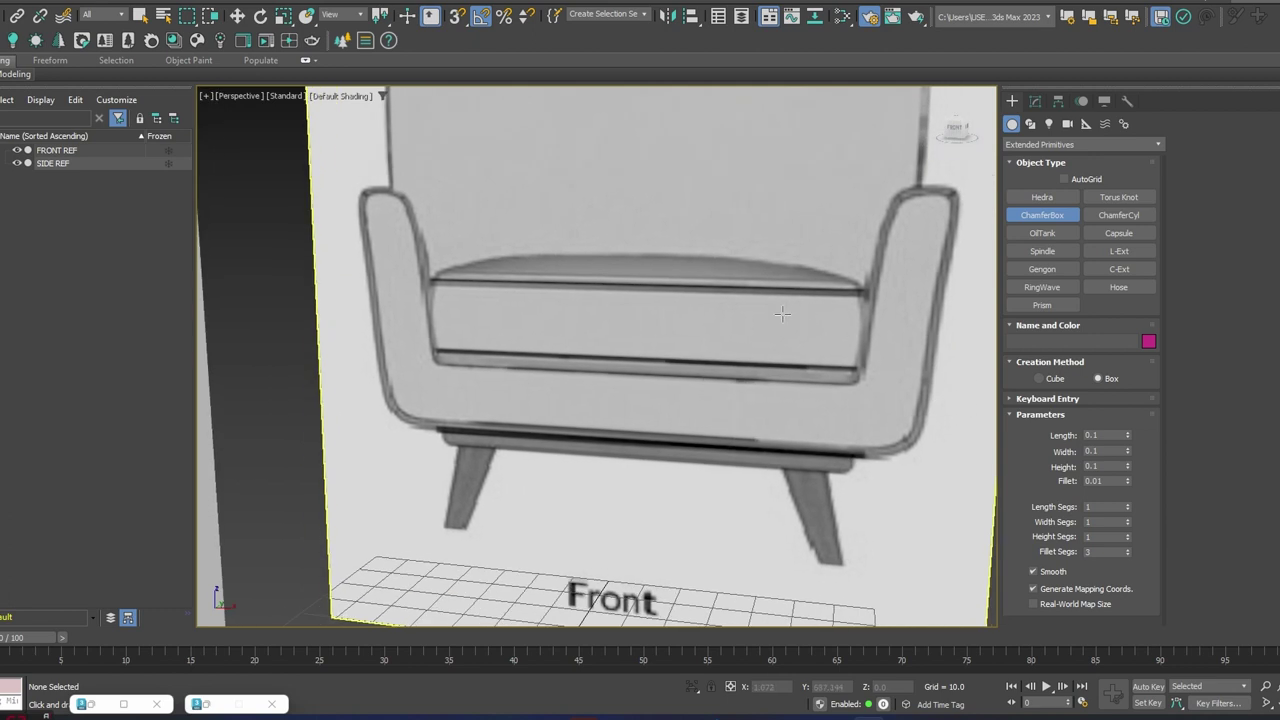
{"action": "key", "text": "f"}
{"action": "scroll", "coordinate": [532, 229], "scroll_direction": "up", "scroll_amount": 2}
{"action": "middle_click_drag", "start_coordinate": [490, 361], "coordinate": [448, 467]}
{"action": "middle_click_drag", "start_coordinate": [457, 315], "coordinate": [439, 358]}
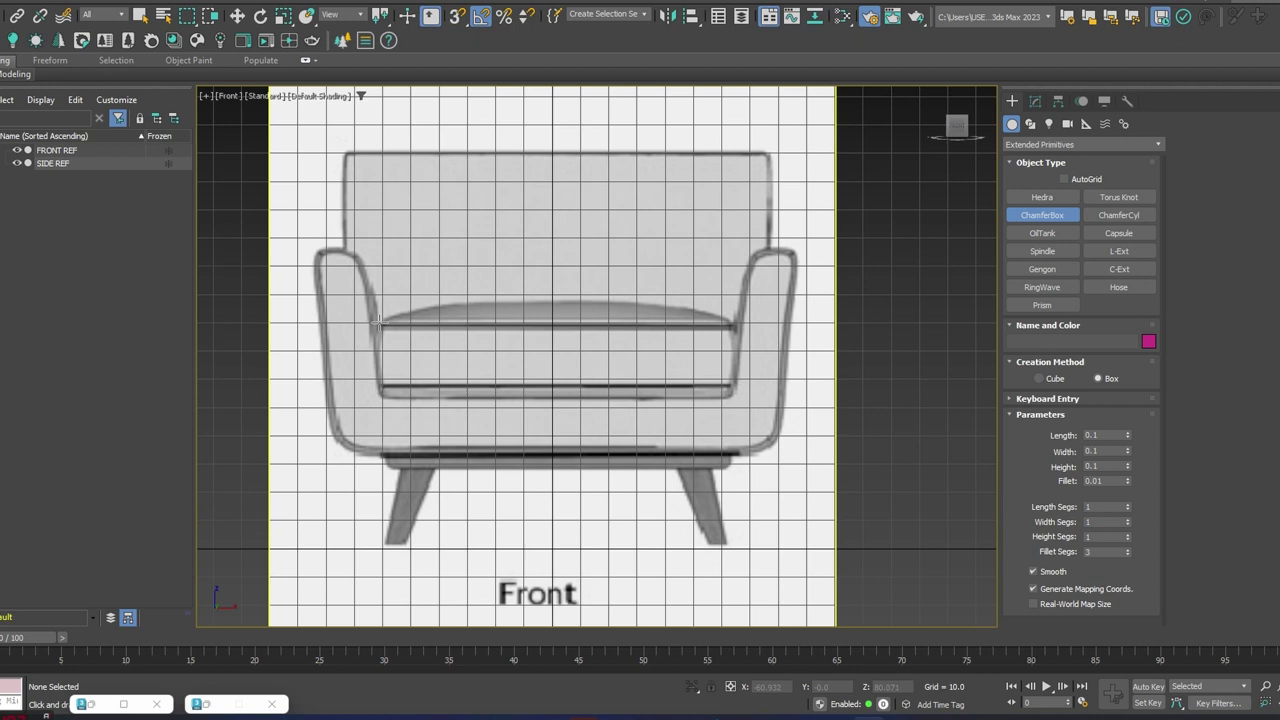
{"action": "left_click_drag", "start_coordinate": [377, 323], "coordinate": [734, 392]}
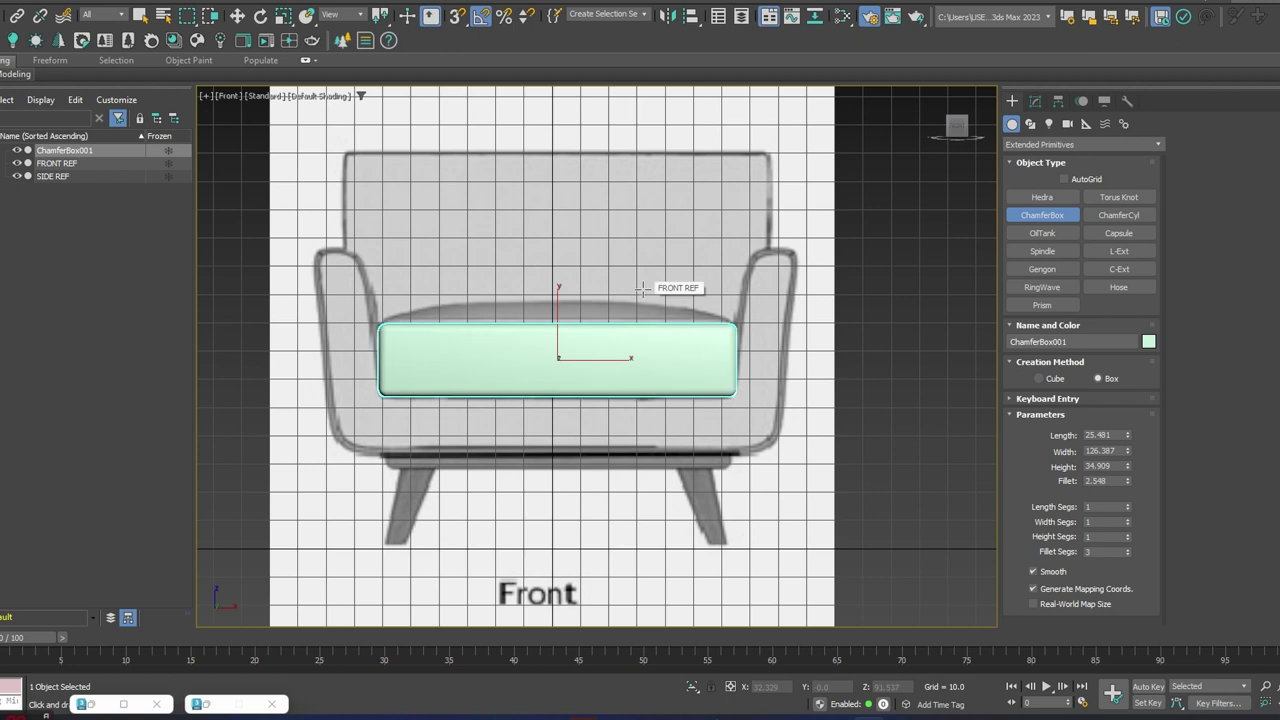
{"action": "left_click", "coordinate": [641, 288]}
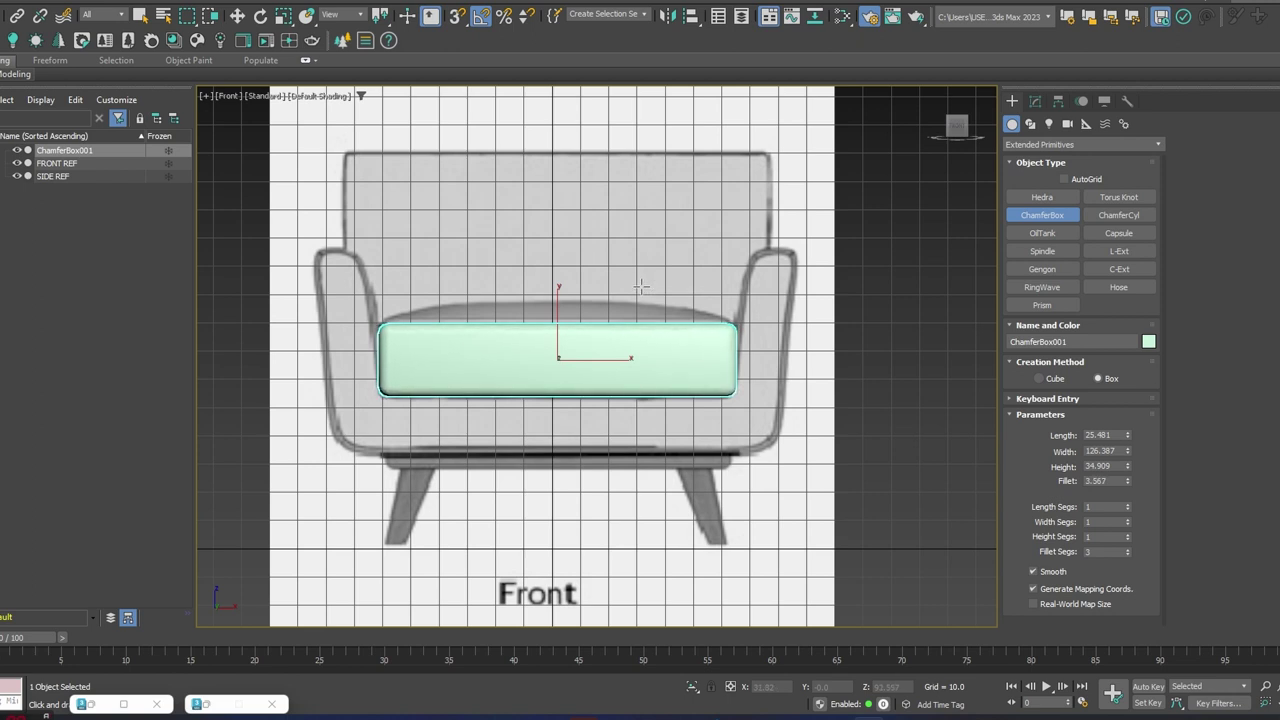
{"action": "right_click", "coordinate": [631, 254]}
- Switch to the Right view and move the cushion box along Y to about -9 against the side reference
{"action": "scroll", "coordinate": [631, 256], "scroll_direction": "down", "scroll_amount": 5}
{"action": "middle_click_drag", "start_coordinate": [636, 294], "coordinate": [546, 380], "text": "alt"}
{"action": "key", "text": "p"}
{"action": "key", "text": "z"}
{"action": "scroll", "coordinate": [630, 378], "scroll_direction": "down", "scroll_amount": 4}
{"action": "key", "text": "w"}
{"action": "middle_click_drag", "start_coordinate": [725, 406], "coordinate": [760, 385], "text": "alt"}
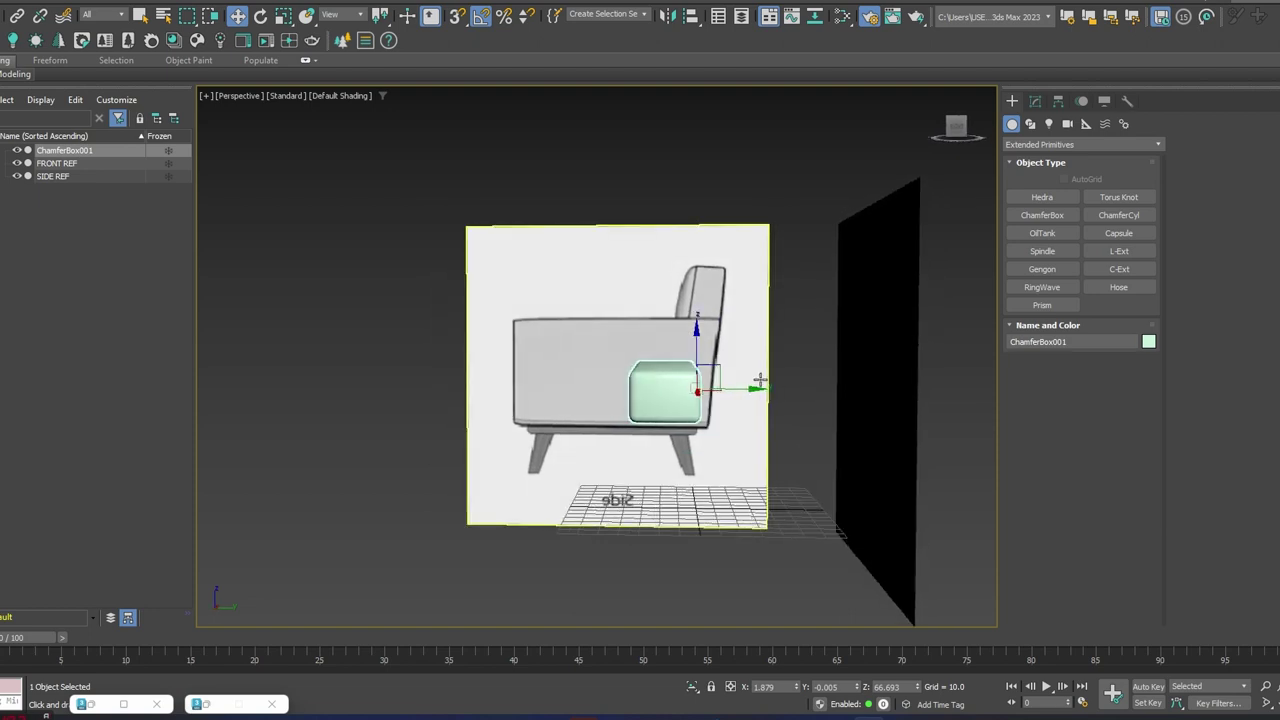
{"action": "left_click", "coordinate": [245, 95]}
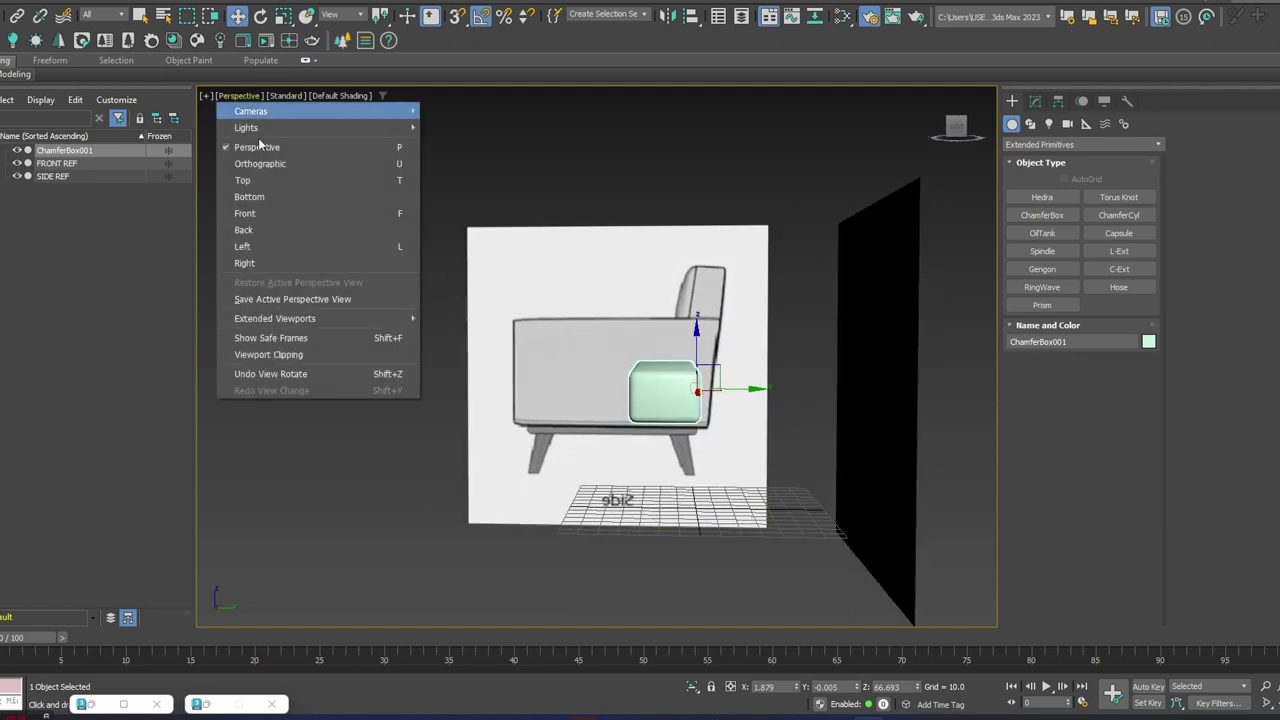
{"action": "left_click", "coordinate": [252, 263]}
{"action": "middle_click_drag", "start_coordinate": [636, 262], "coordinate": [667, 403]}
{"action": "mouse_move", "coordinate": [658, 364]}
{"action": "left_mouse_down"}
{"action": "mouse_move", "coordinate": [623, 364]}
{"action": "mouse_move", "coordinate": [668, 365]}
{"action": "mouse_move", "coordinate": [644, 366]}
{"action": "left_mouse_up"}
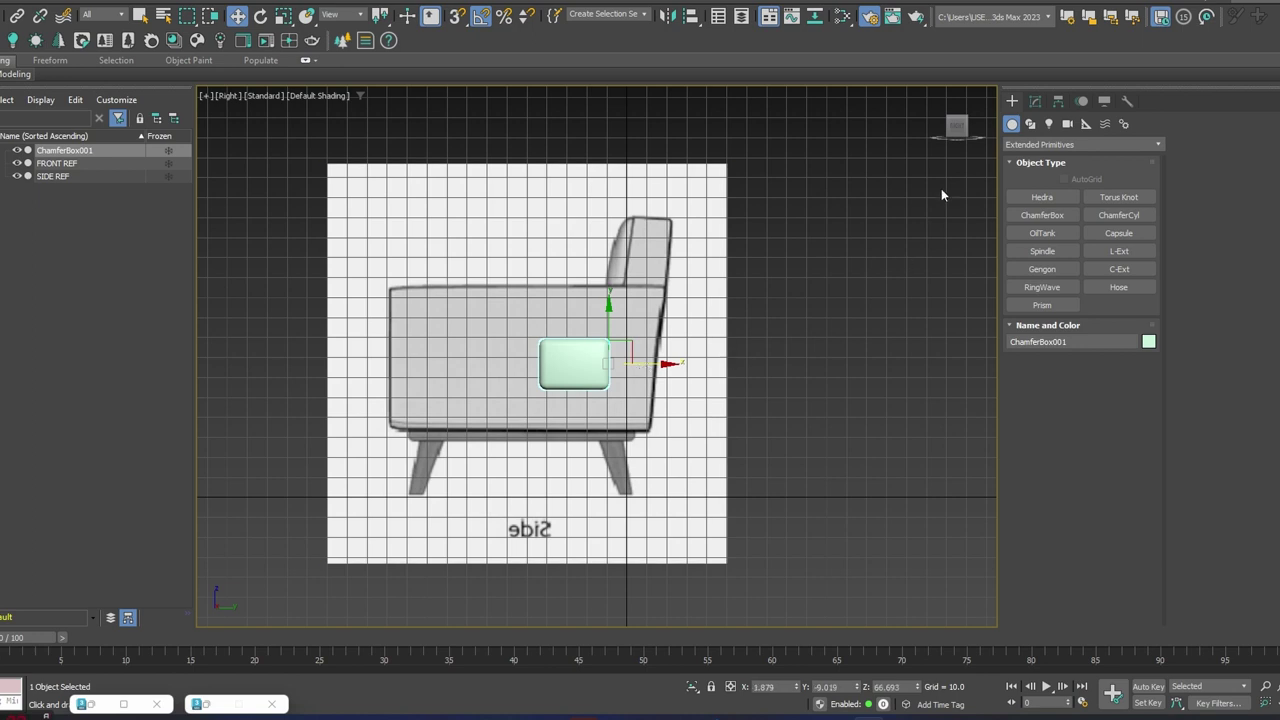
- Increase the cushion box's height to about 110 and check its depth in perspective
{"action": "left_click", "coordinate": [1035, 102]}
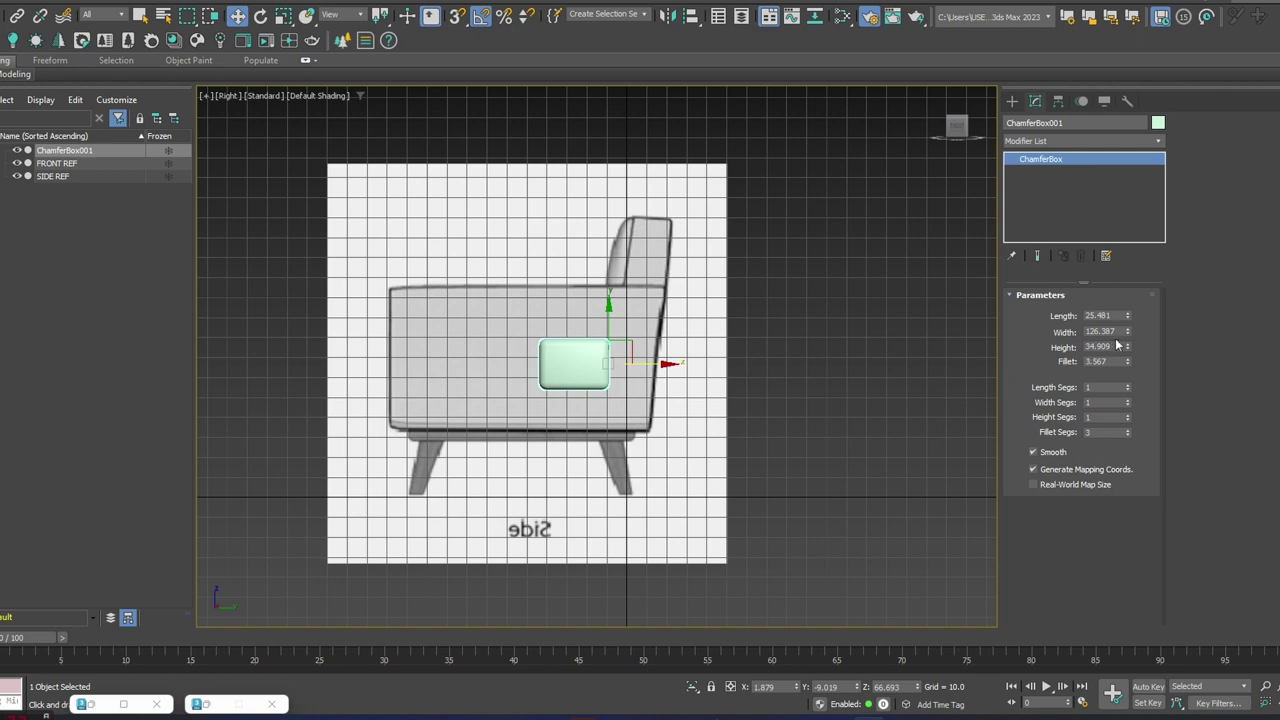
{"action": "left_click_drag", "start_coordinate": [1127, 347], "coordinate": [1064, 186]}
{"action": "middle_click_drag", "start_coordinate": [544, 462], "coordinate": [647, 379], "text": "alt"}
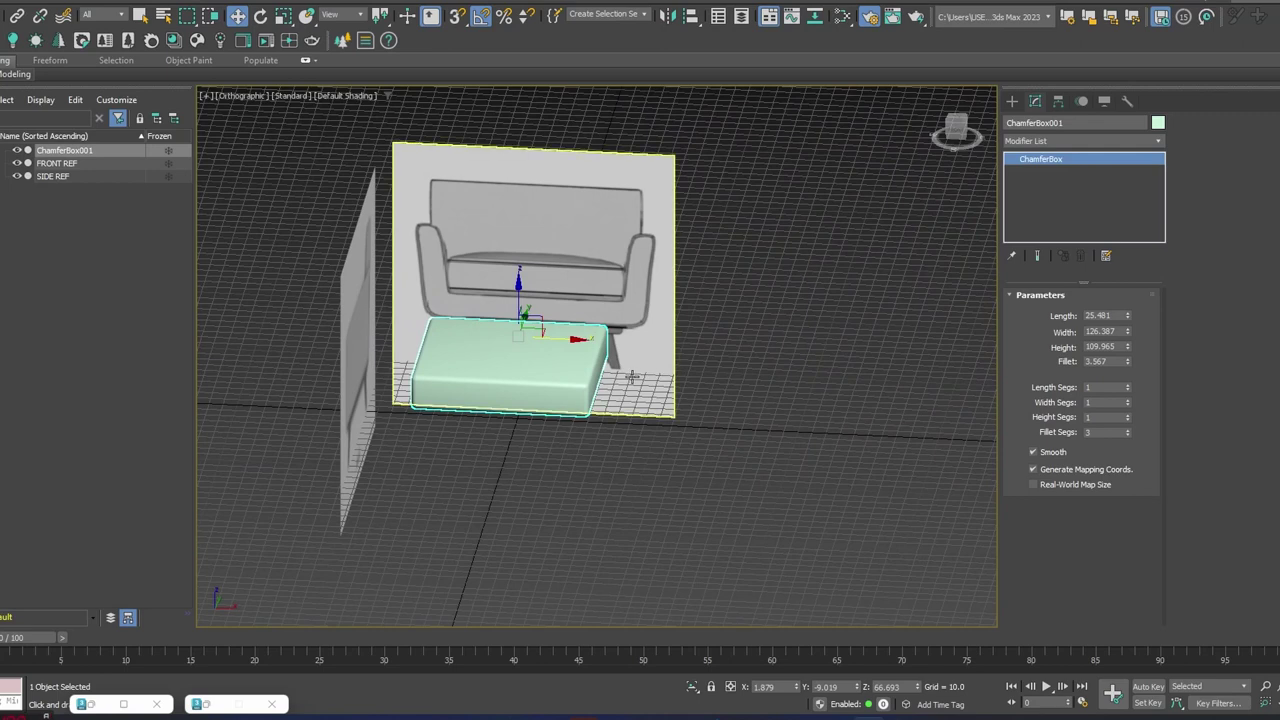
{"action": "key", "text": "p"}
{"action": "middle_click_drag", "start_coordinate": [826, 337], "coordinate": [816, 308], "text": "alt"}
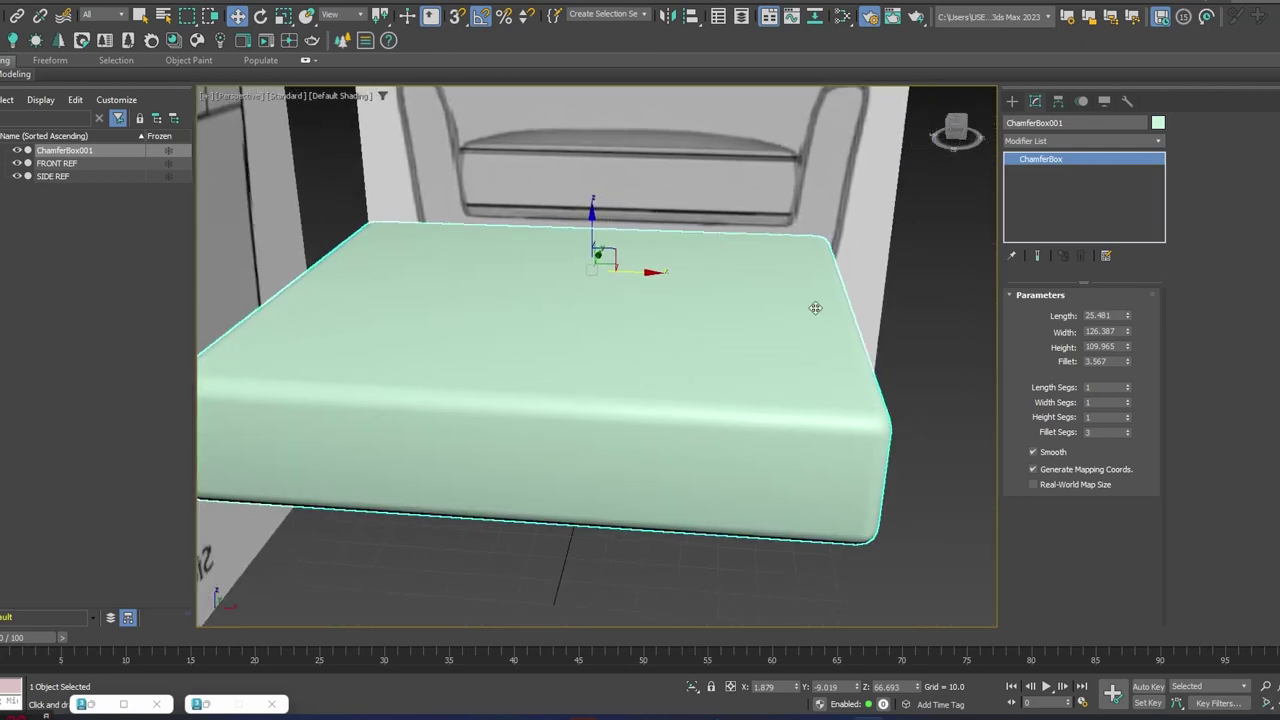
- Draw a standard Box over the sofa base below the cushion in the Front view, about 160 wide, 21 long and 20 high
{"action": "left_click", "coordinate": [1011, 101]}
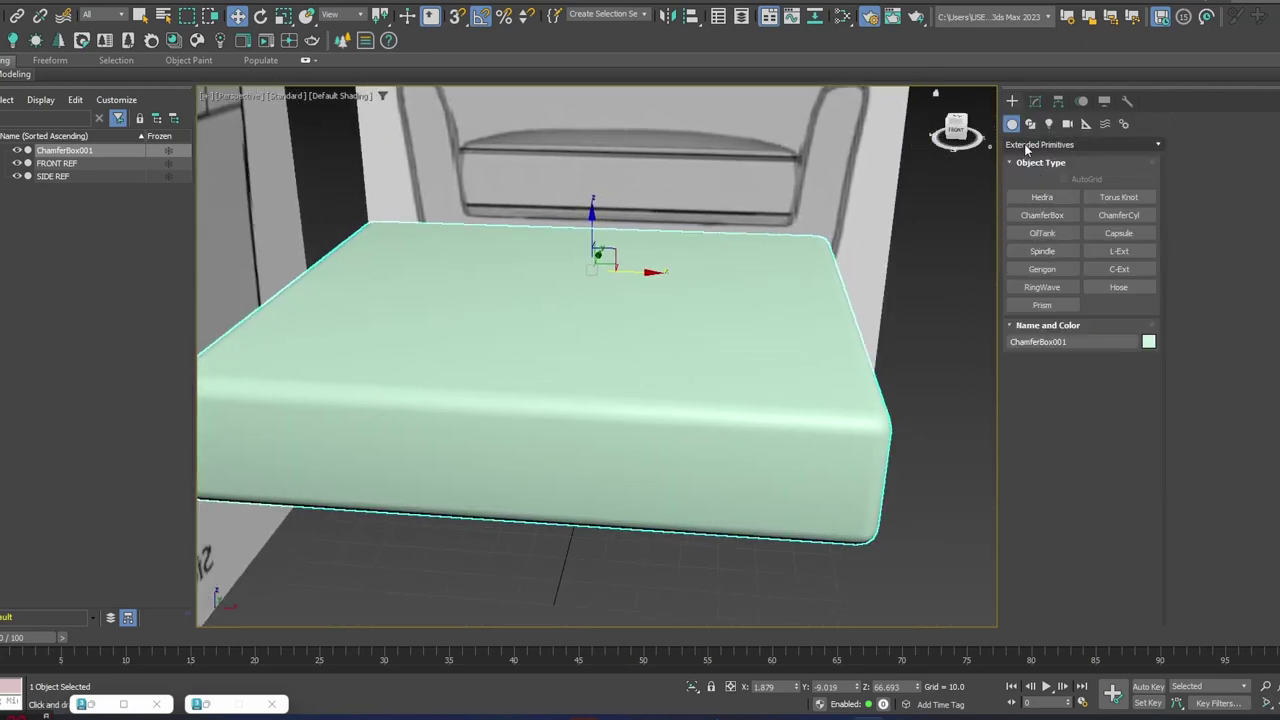
{"action": "left_click", "coordinate": [1024, 144]}
{"action": "left_click", "coordinate": [1030, 156]}
{"action": "middle_click_drag", "start_coordinate": [860, 278], "coordinate": [855, 273]}
{"action": "scroll", "coordinate": [855, 273], "scroll_direction": "down", "scroll_amount": 5}
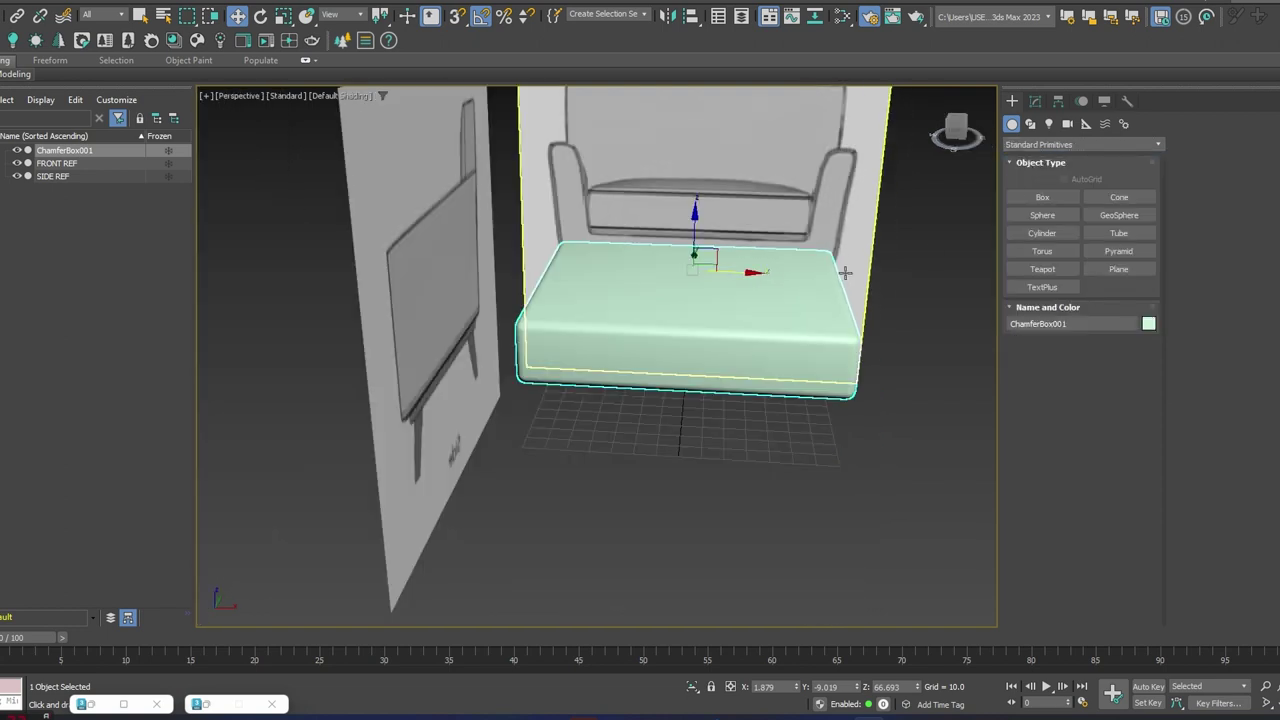
{"action": "left_click", "coordinate": [1053, 199]}
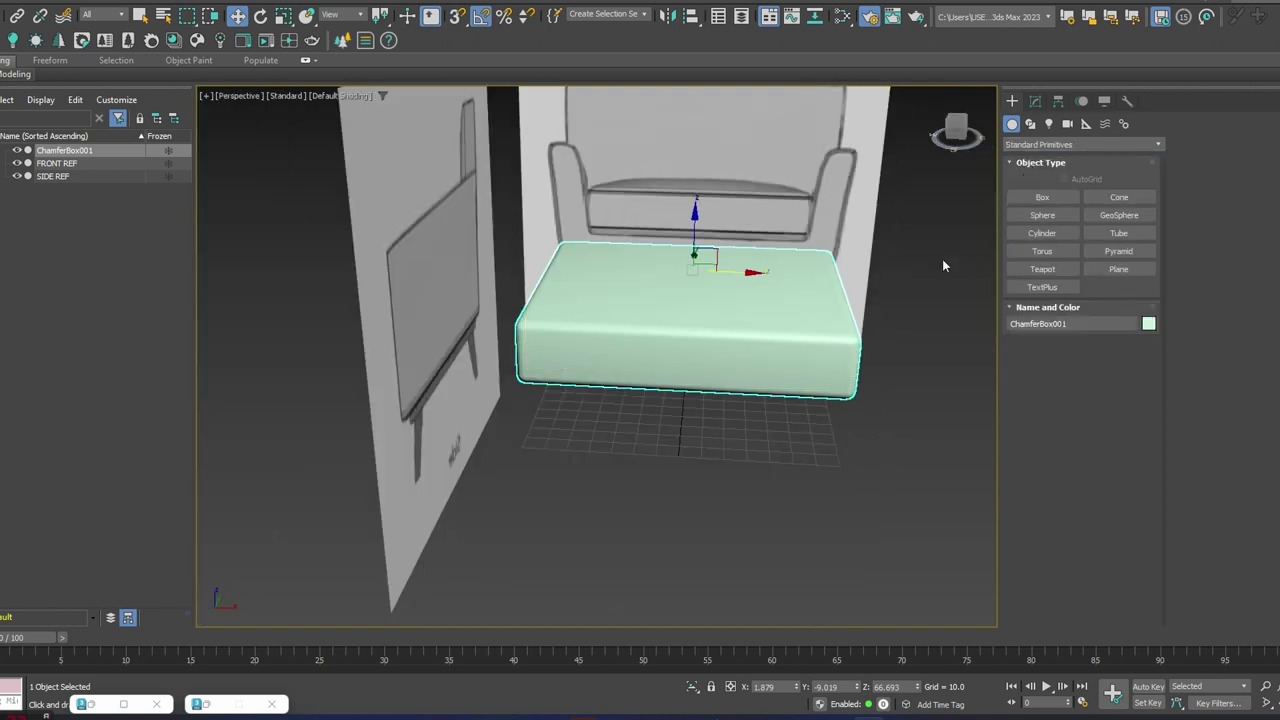
{"action": "middle_click_drag", "start_coordinate": [840, 350], "coordinate": [823, 320], "text": "alt"}
{"action": "key", "text": "f"}
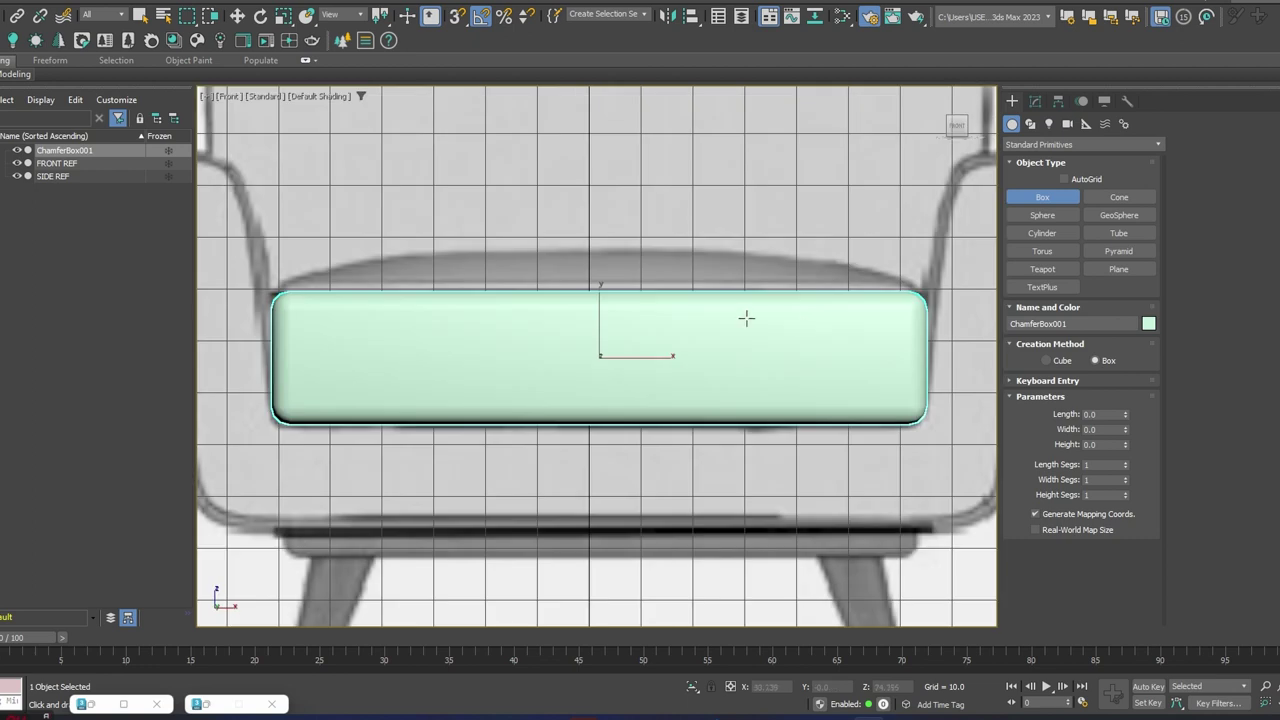
{"action": "scroll", "coordinate": [677, 373], "scroll_direction": "down", "scroll_amount": 3}
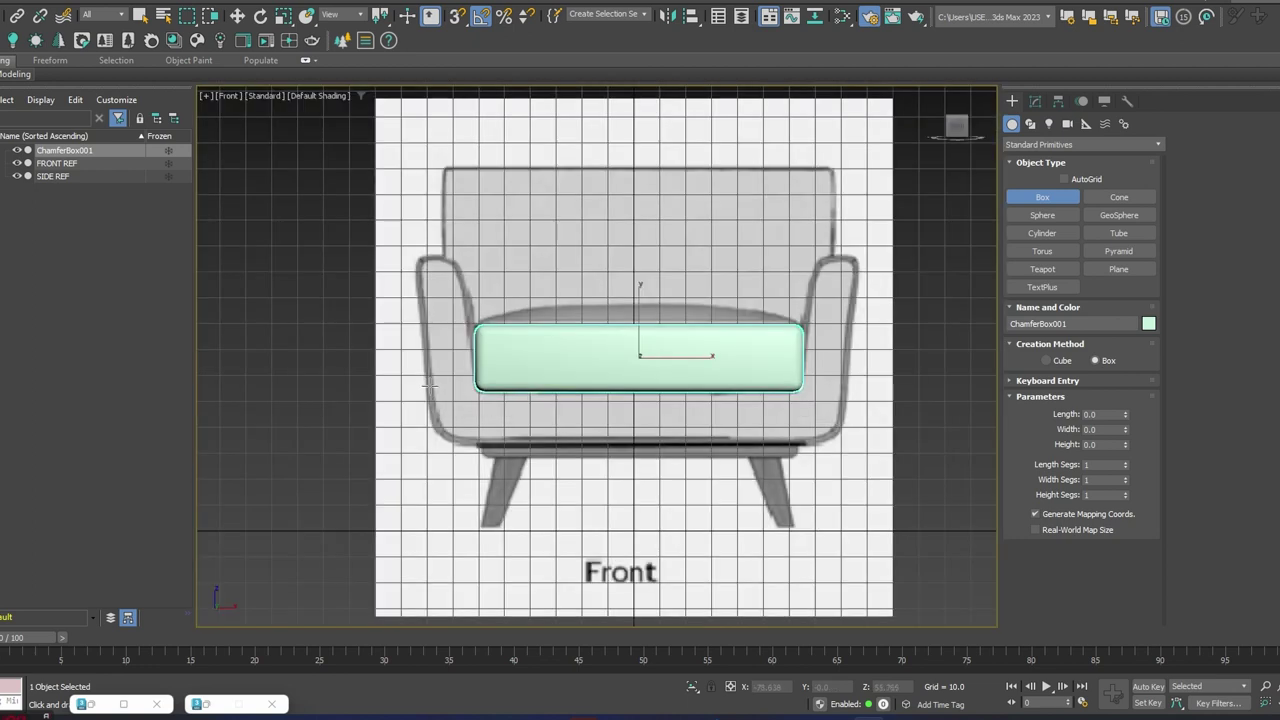
{"action": "left_click_drag", "start_coordinate": [431, 386], "coordinate": [845, 441]}
{"action": "left_click", "coordinate": [843, 406]}
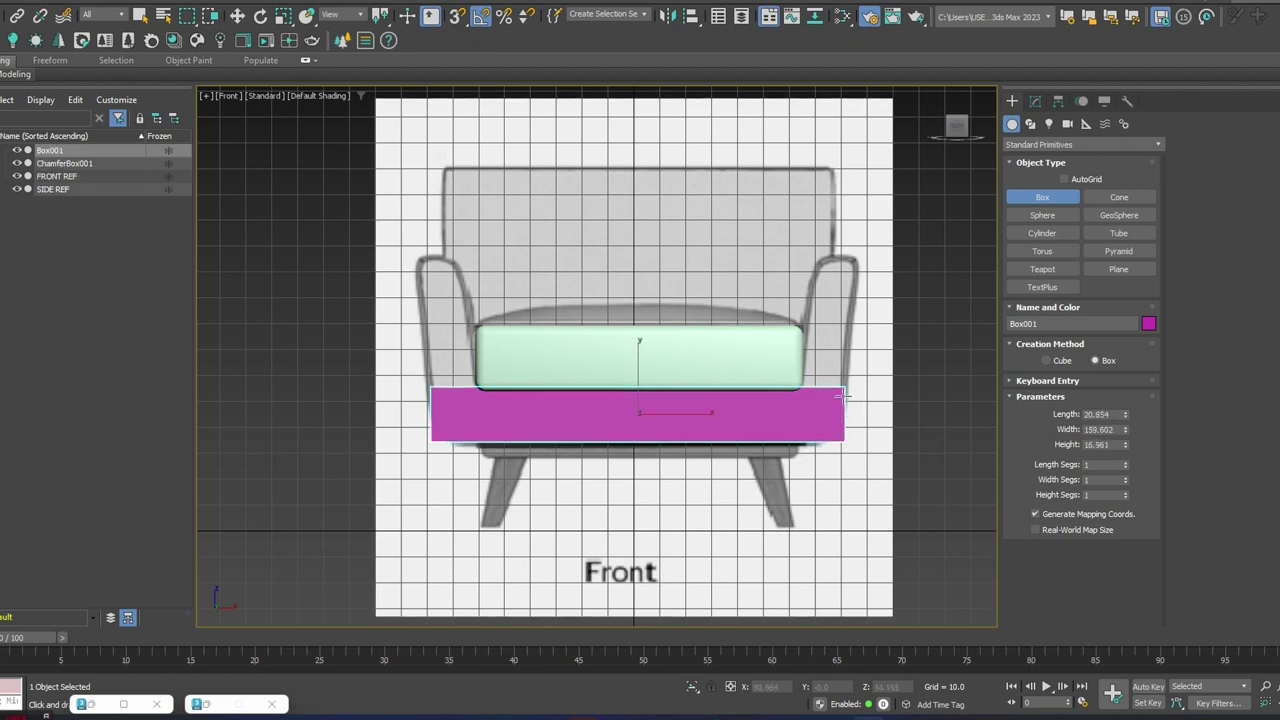
- Make the base box see-through and centre it by resetting its X position to 0
{"action": "key", "text": "w"}
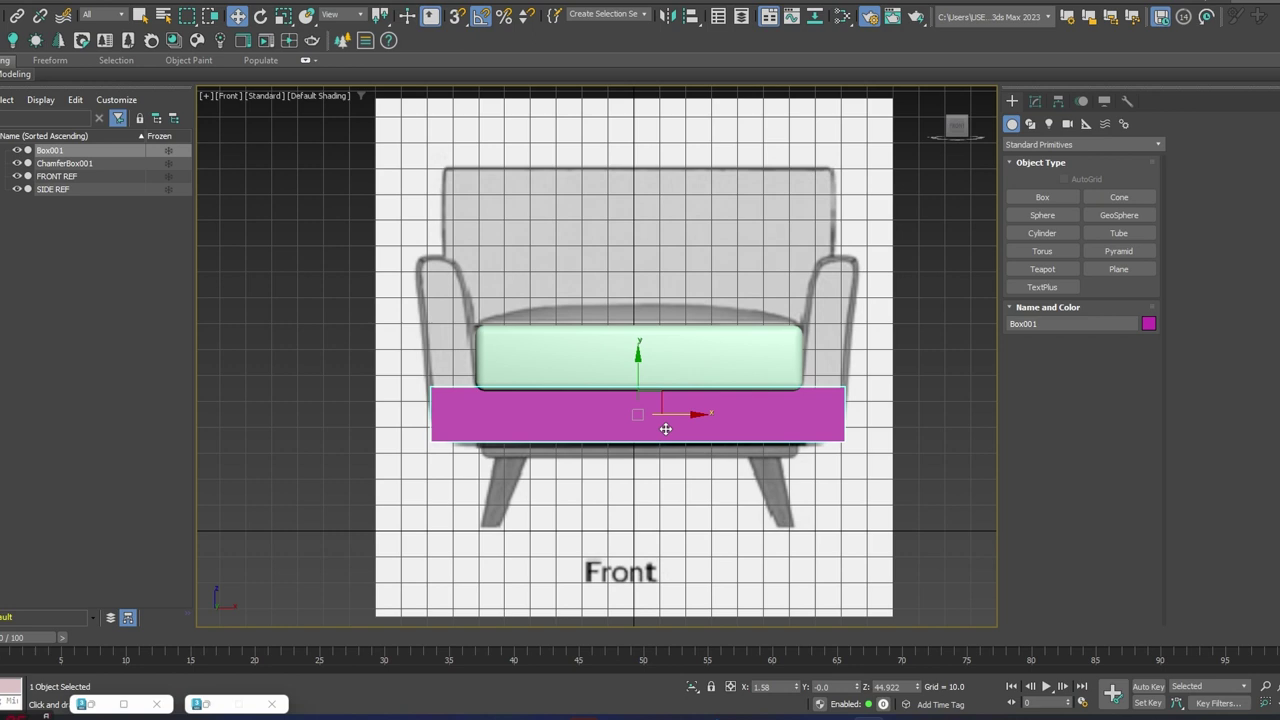
{"action": "key", "text": "alt+x"}
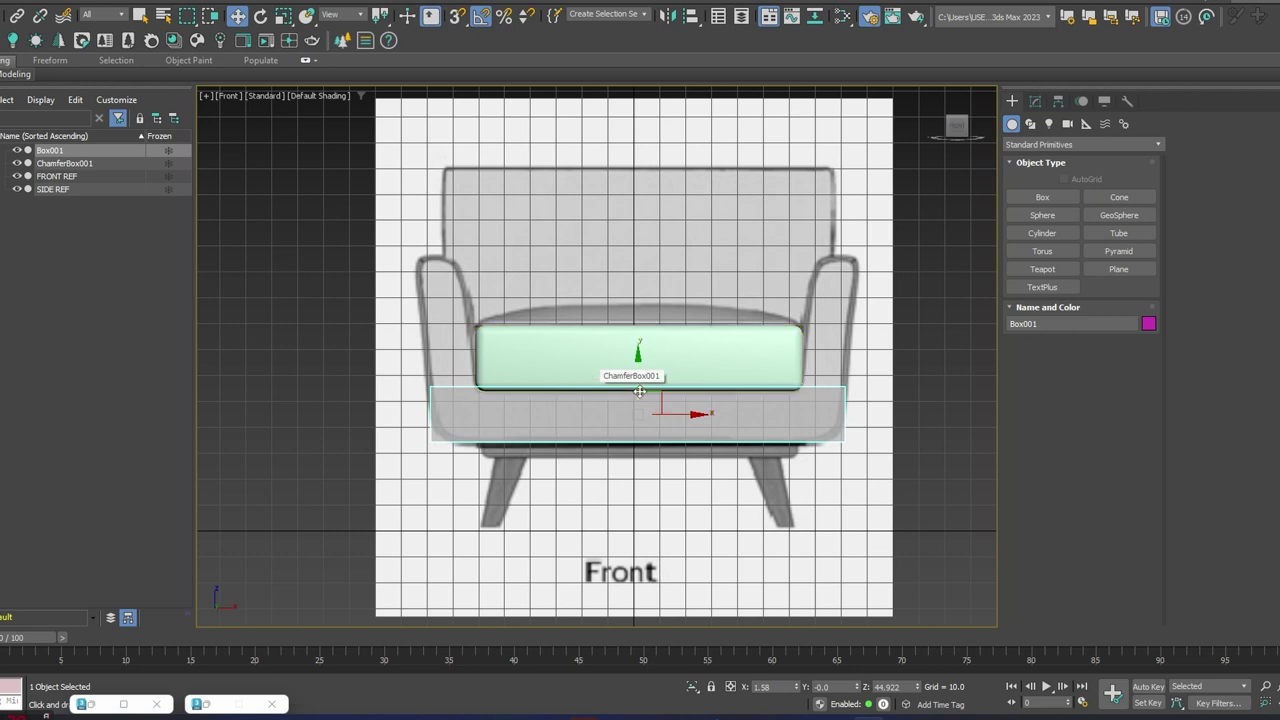
{"action": "middle_click_drag", "start_coordinate": [818, 402], "coordinate": [728, 412]}
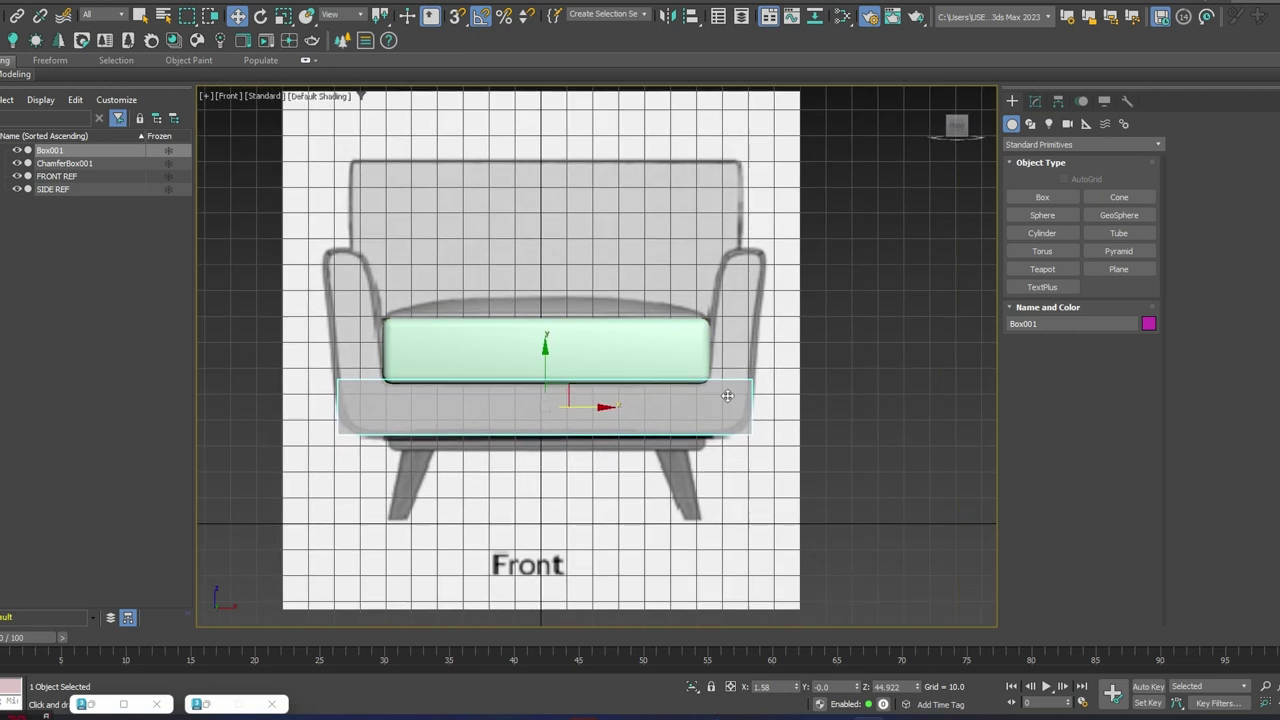
{"action": "scroll", "coordinate": [730, 423], "scroll_direction": "up", "scroll_amount": 5}
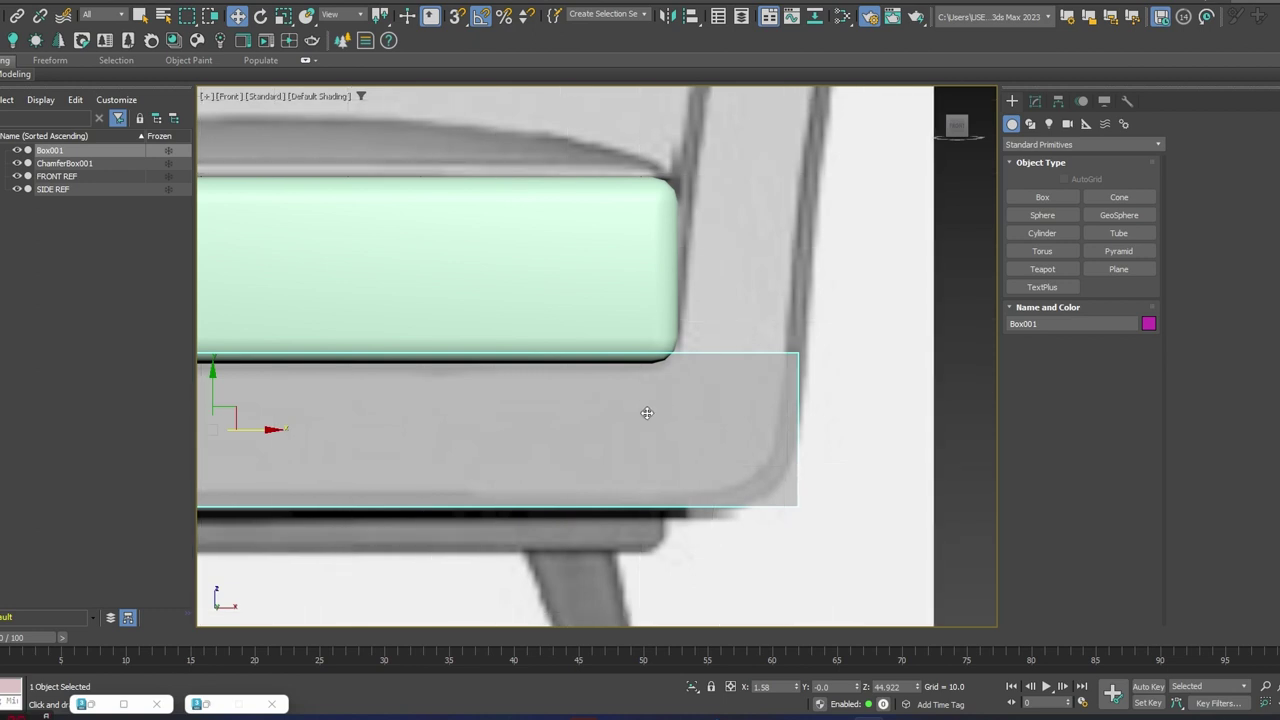
{"action": "scroll", "coordinate": [530, 423], "scroll_direction": "down", "scroll_amount": 3}
{"action": "middle_click_drag", "start_coordinate": [530, 423], "coordinate": [629, 396]}
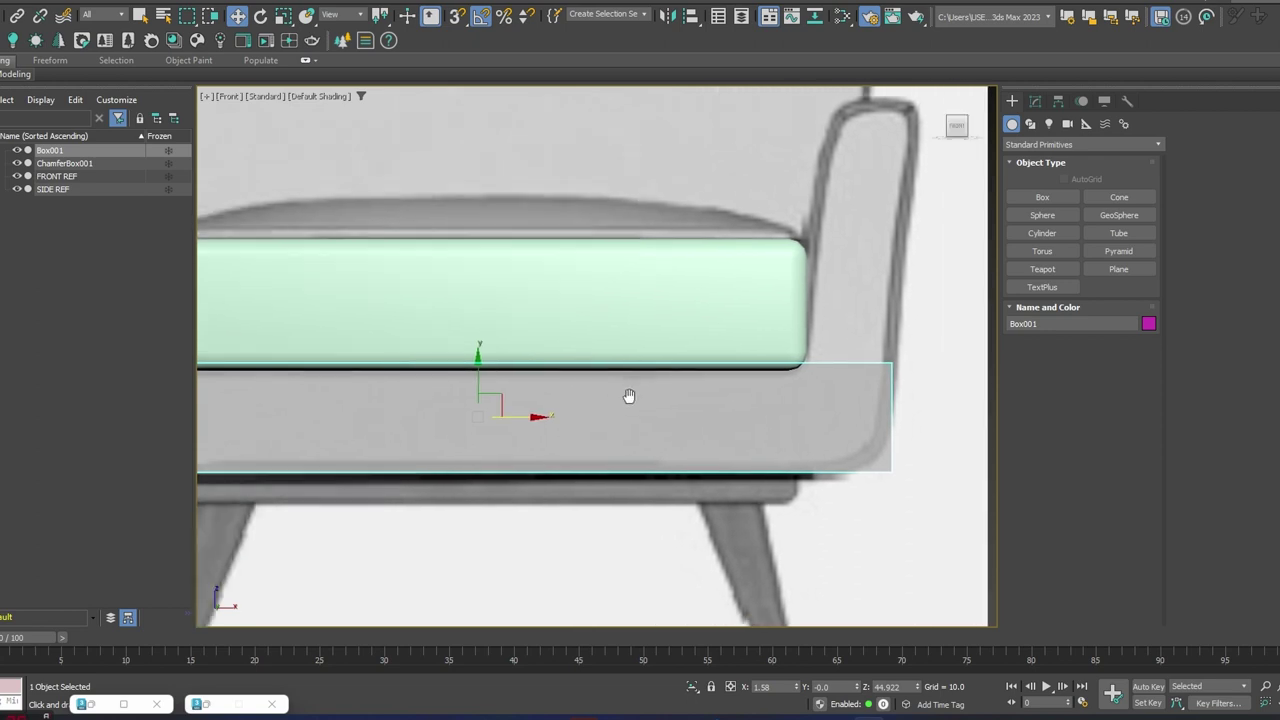
{"action": "right_click", "coordinate": [795, 688]}
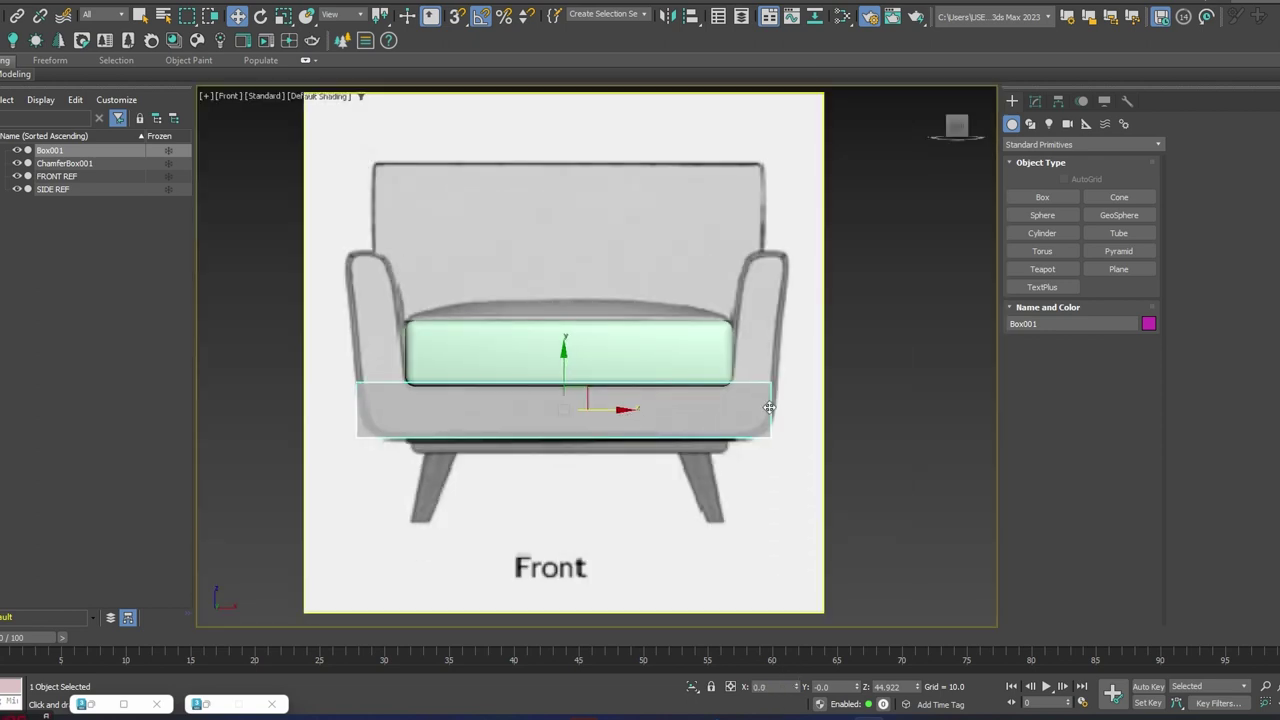
- Reset the cushion box's X position to 0 and check the front reference's X position
{"action": "left_click", "coordinate": [607, 348]}
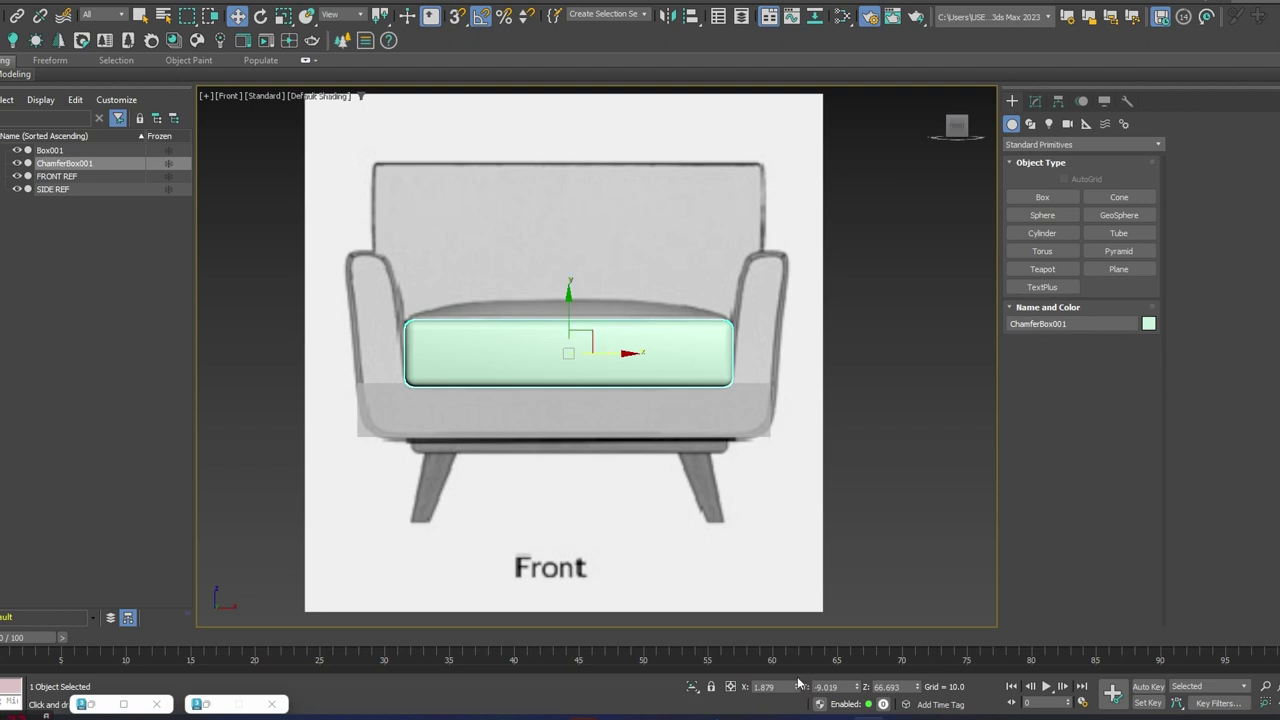
{"action": "right_click", "coordinate": [797, 688]}
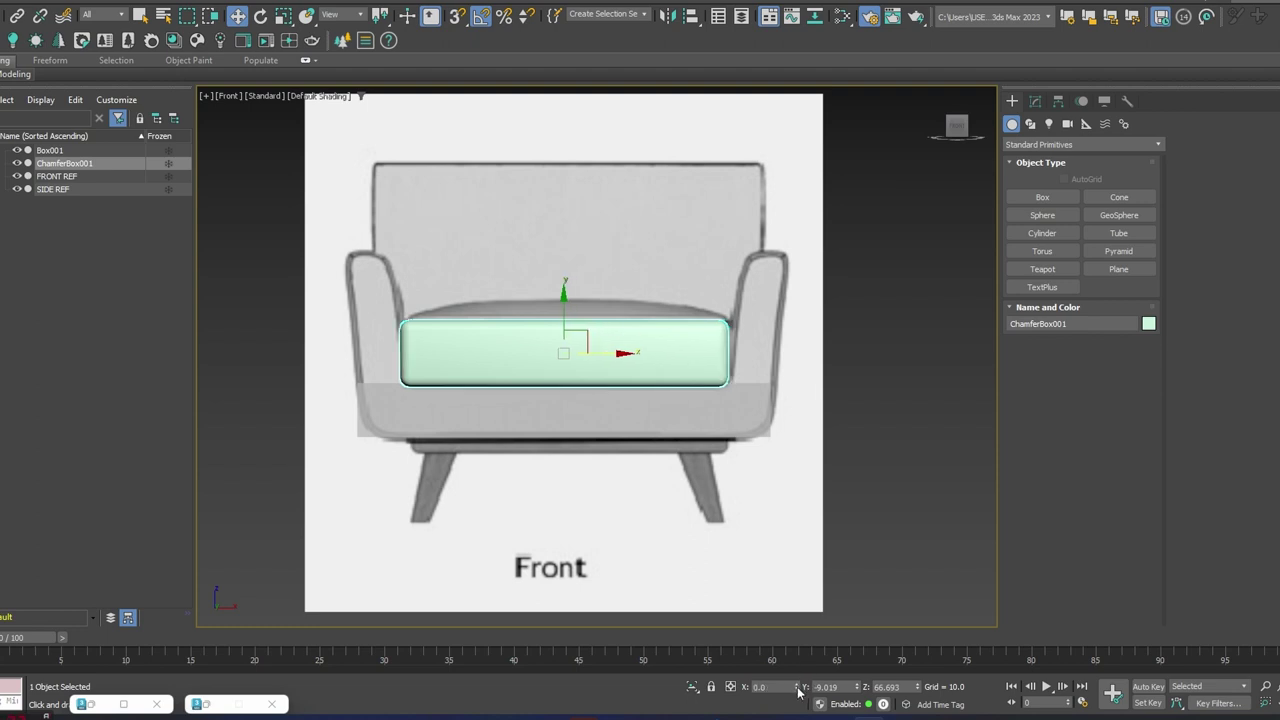
{"action": "left_click", "coordinate": [620, 251]}
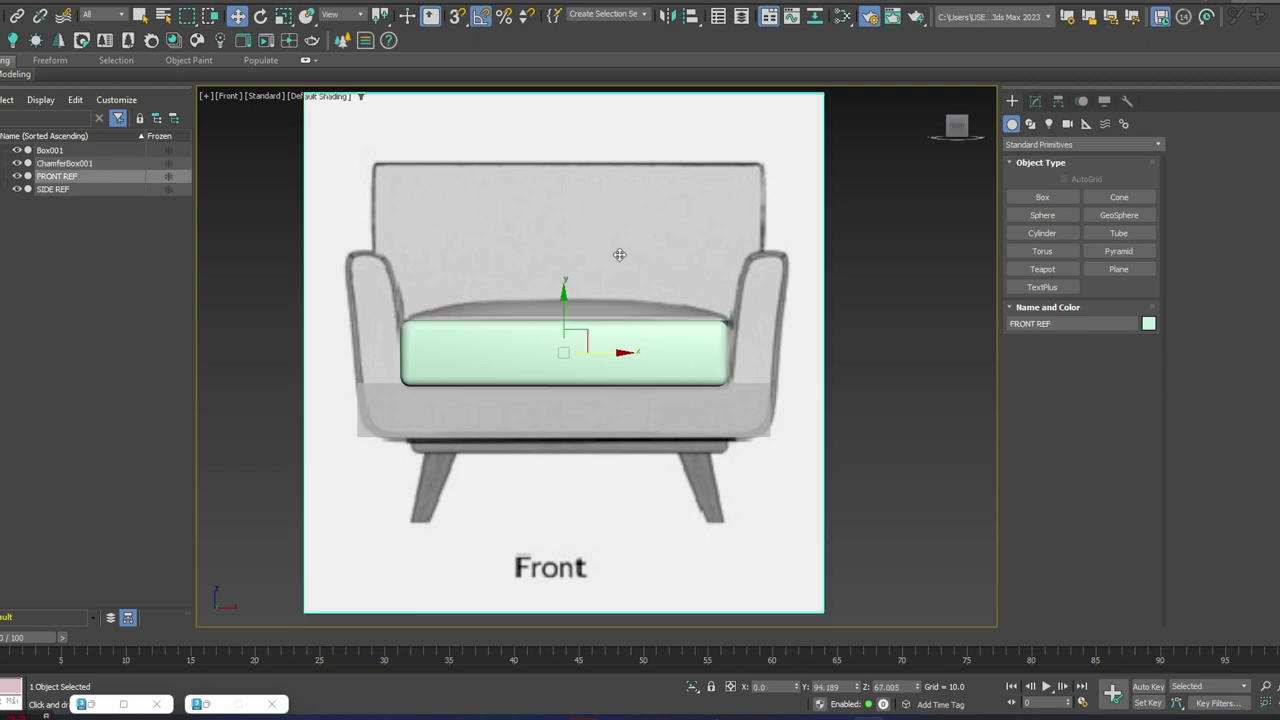
- Select the base box for modification, turn on edged faces and switch to the Right view
{"action": "left_click", "coordinate": [657, 423]}
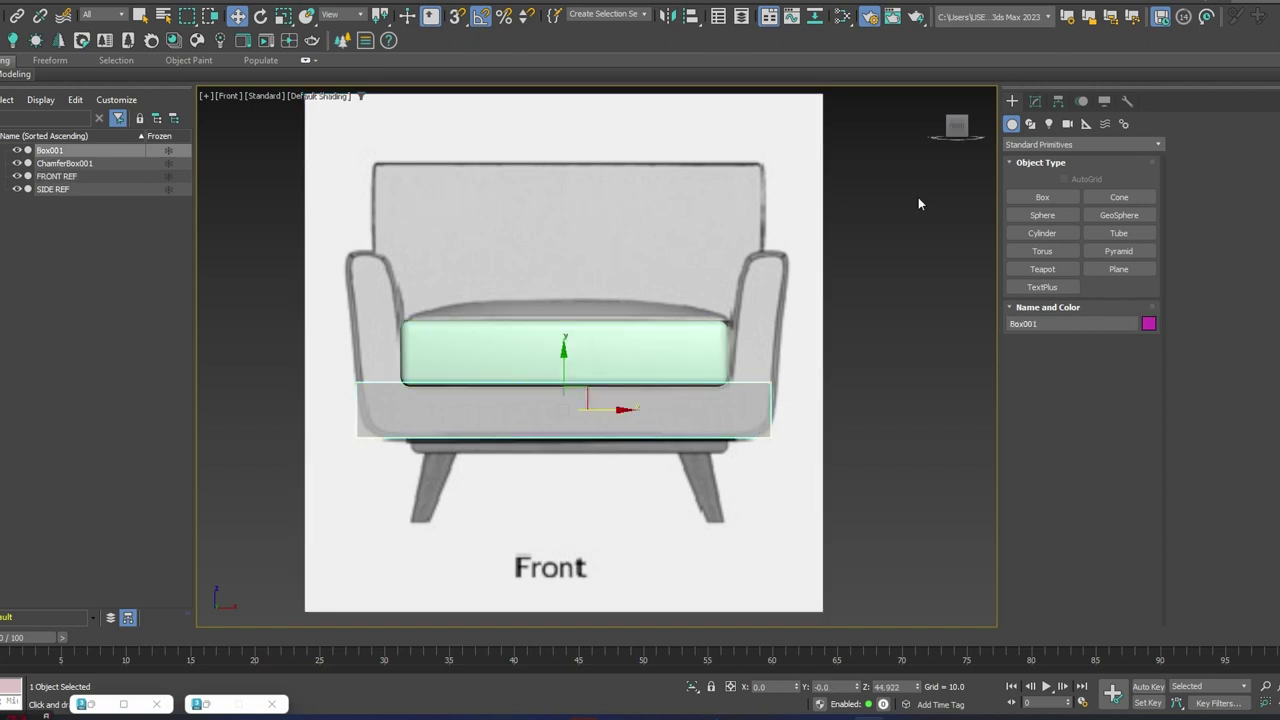
{"action": "left_click", "coordinate": [1035, 101]}
{"action": "mouse_move", "coordinate": [767, 318]}
{"action": "middle_mouse_down"}
{"action": "mouse_move", "coordinate": [748, 372]}
{"action": "mouse_move", "coordinate": [642, 391]}
{"action": "middle_mouse_up"}
{"action": "key", "text": "F4"}
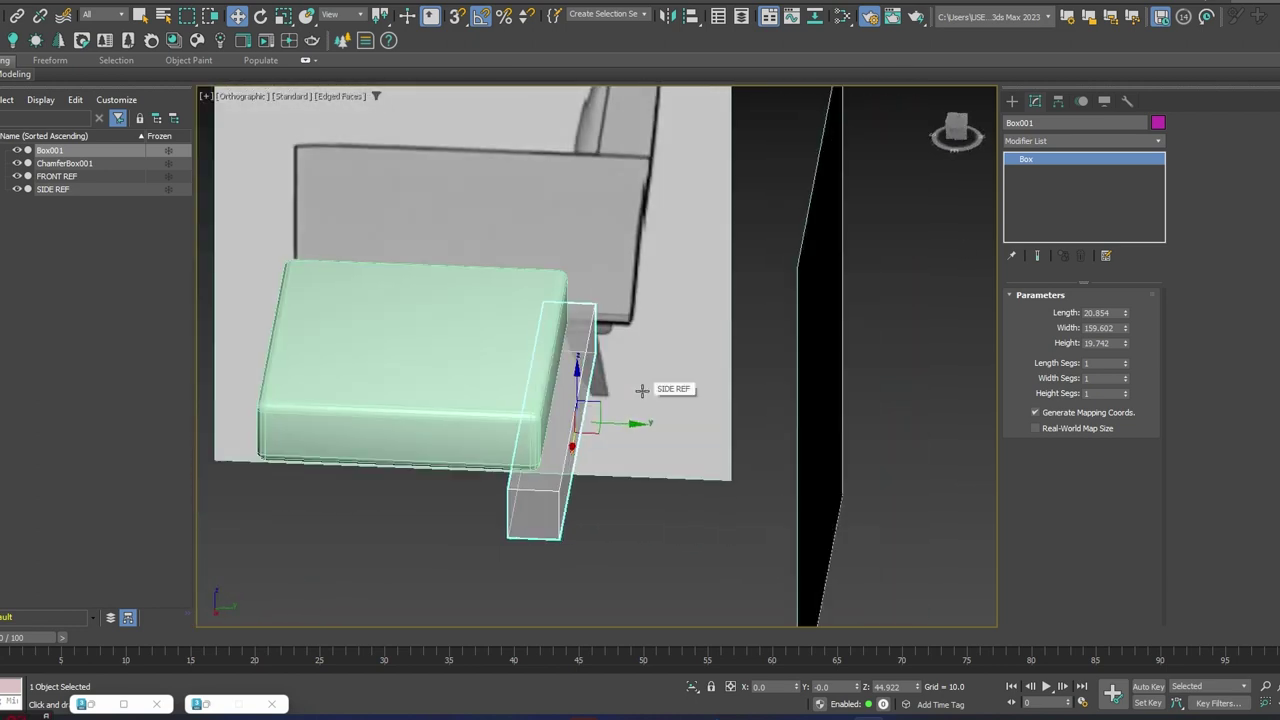
{"action": "right_click", "coordinate": [239, 98]}
{"action": "right_click", "coordinate": [214, 63]}
{"action": "left_click", "coordinate": [239, 98]}
{"action": "left_click", "coordinate": [244, 98]}
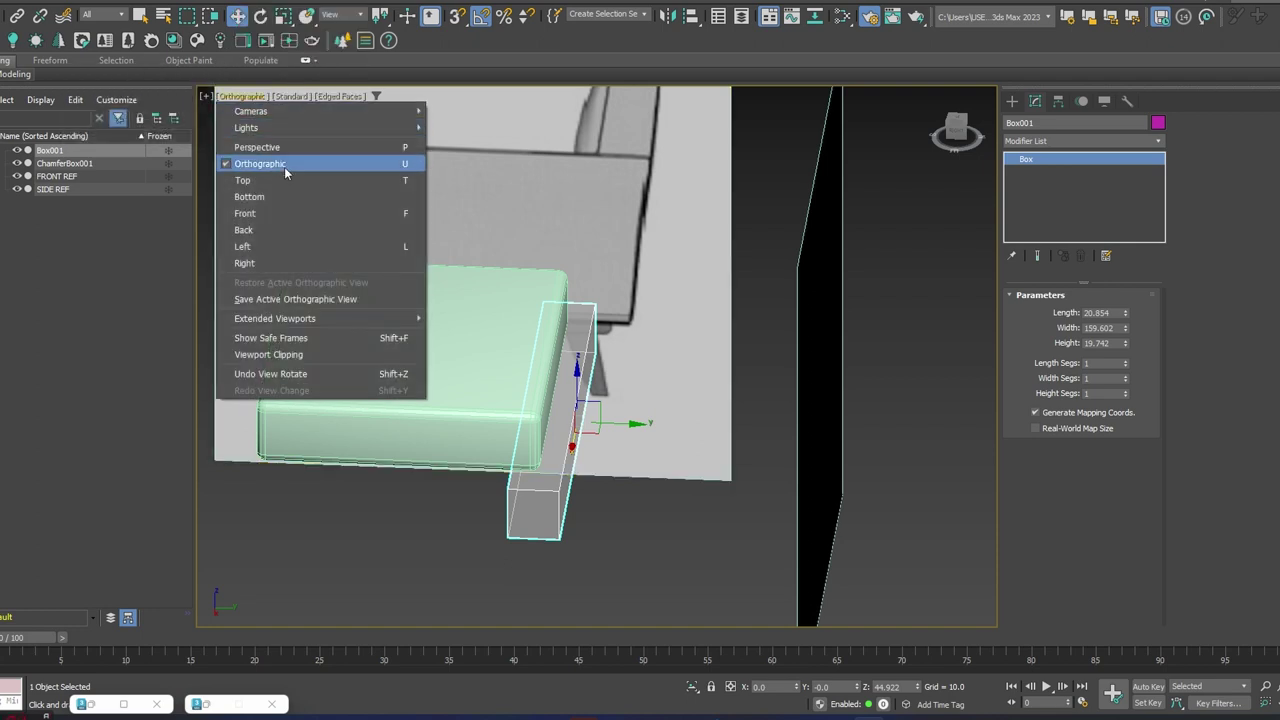
{"action": "left_click", "coordinate": [272, 262]}
- Move the base box along Y to about 11.5 and increase its height to about 130 against the side reference
{"action": "left_click_drag", "start_coordinate": [641, 265], "coordinate": [662, 265]}
{"action": "middle_click_drag", "start_coordinate": [575, 288], "coordinate": [618, 302]}
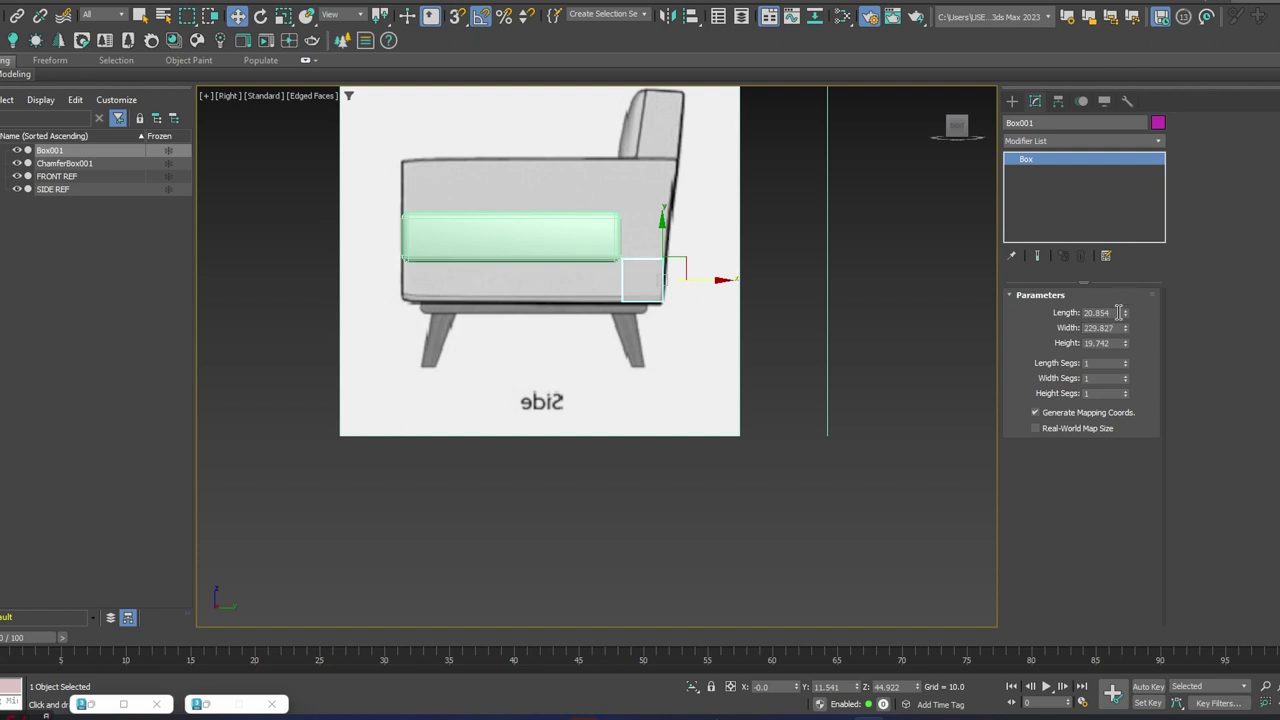
{"action": "left_click_drag", "start_coordinate": [1125, 343], "coordinate": [776, 678]}
- Return to the Front view and convert the base box to an Editable Poly
{"action": "key", "text": "f"}
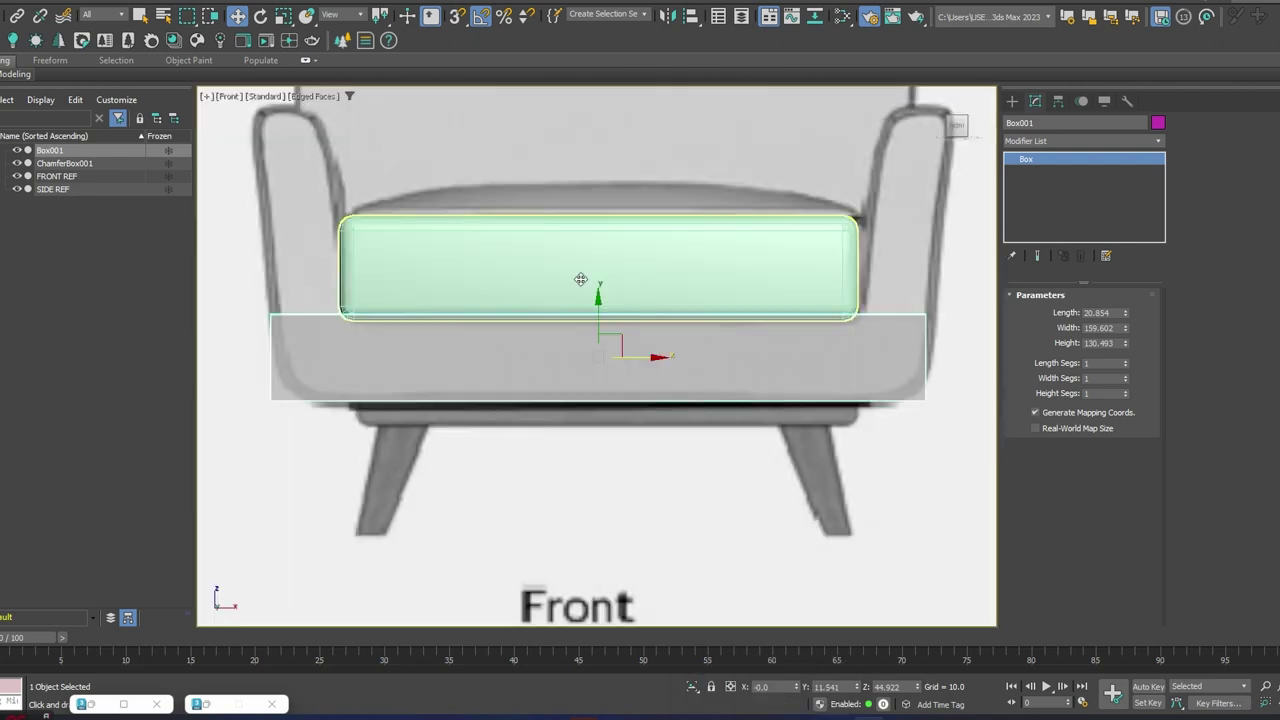
{"action": "middle_click_drag", "start_coordinate": [840, 300], "coordinate": [791, 333]}
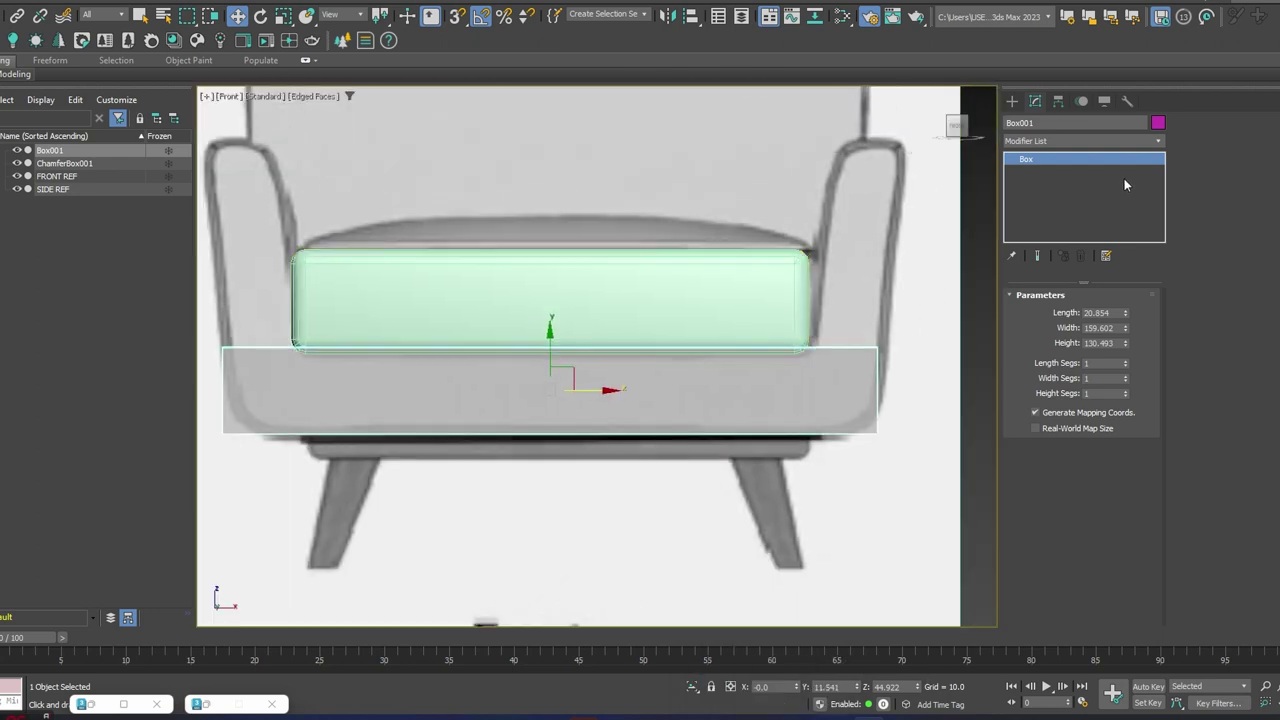
{"action": "right_click", "coordinate": [1099, 159]}
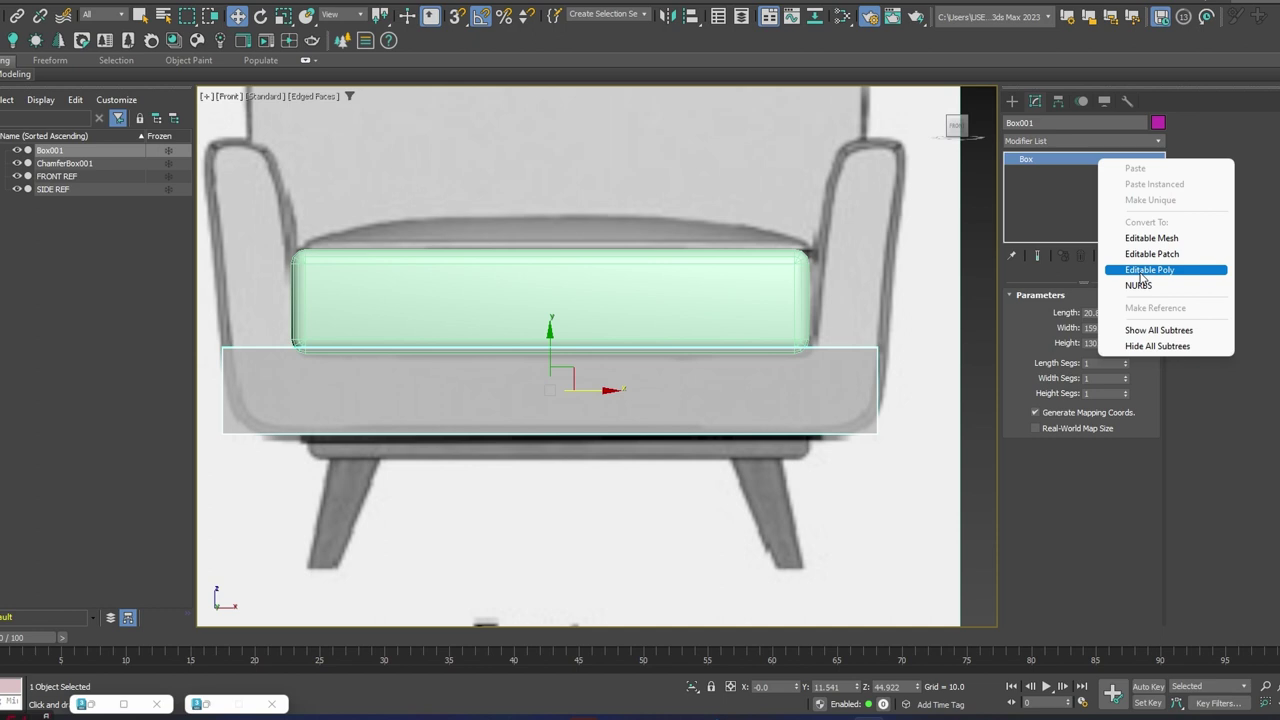
{"action": "left_click", "coordinate": [1141, 270]}
- Select the base box's four upper vertices and scale them inward along X towards the inner edges of the arms
{"action": "key", "text": "1"}
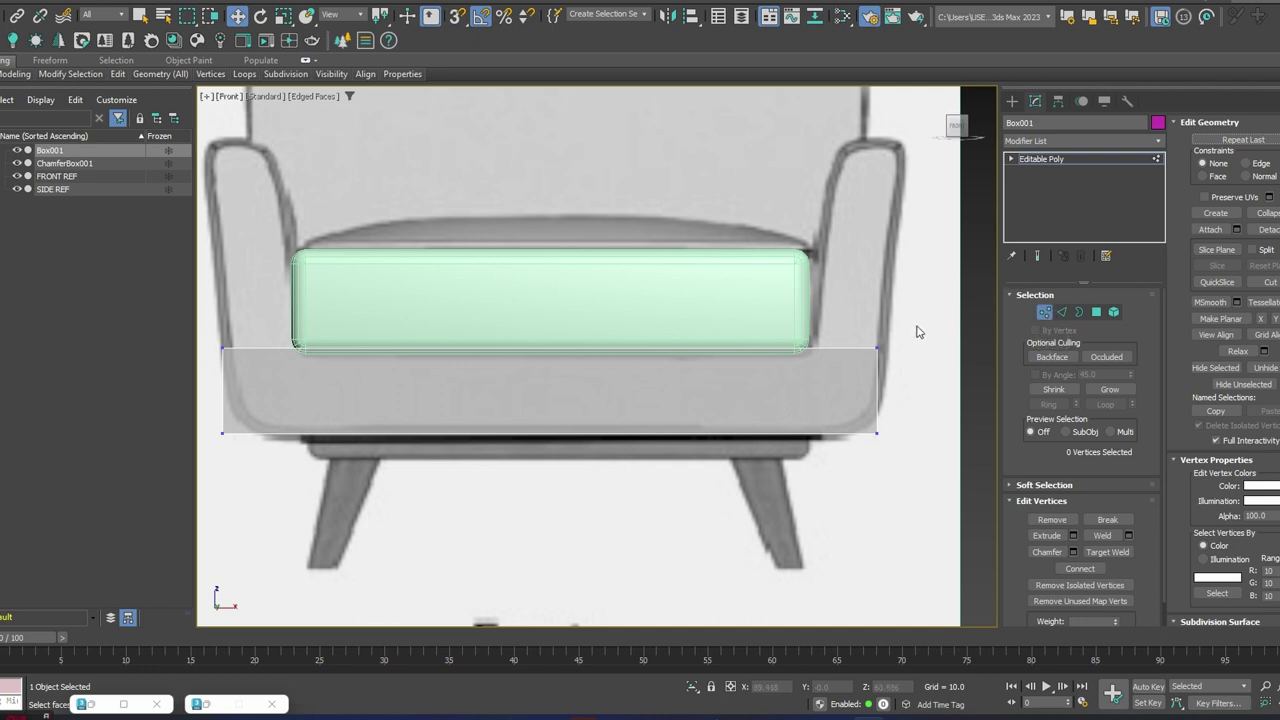
{"action": "scroll", "coordinate": [918, 332], "scroll_direction": "down", "scroll_amount": 2}
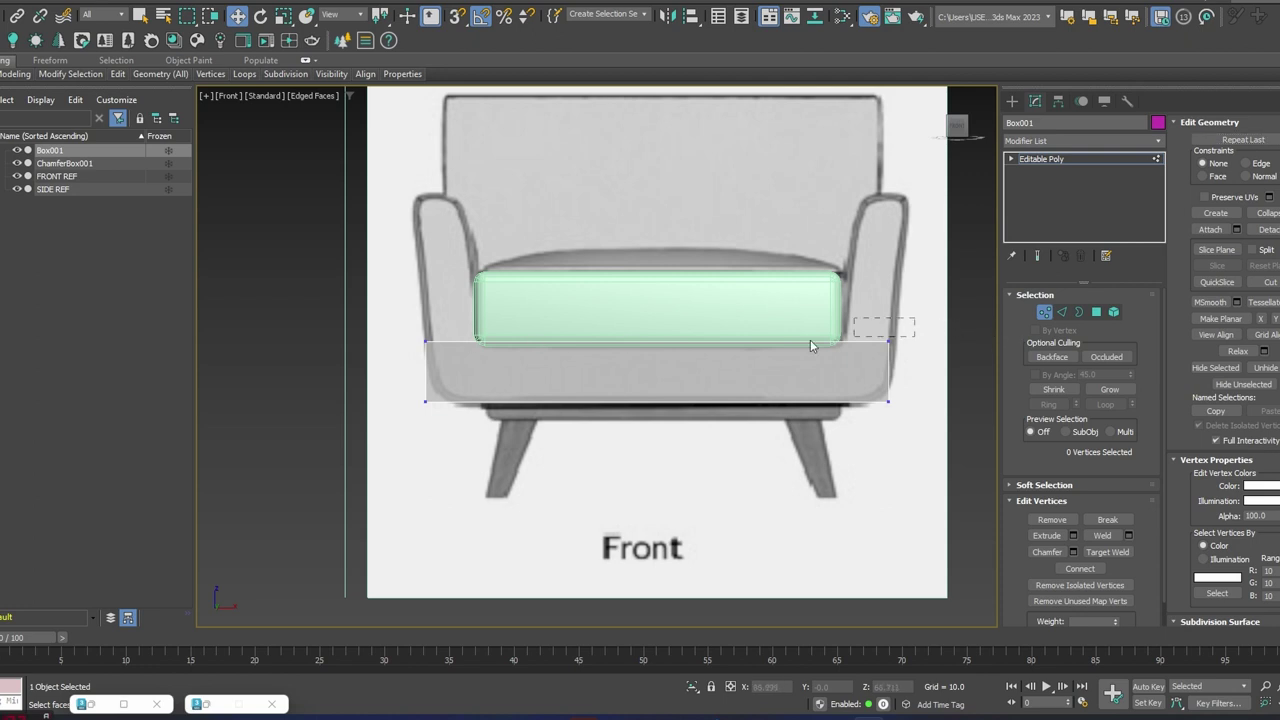
{"action": "left_click_drag", "start_coordinate": [428, 348], "coordinate": [424, 352]}
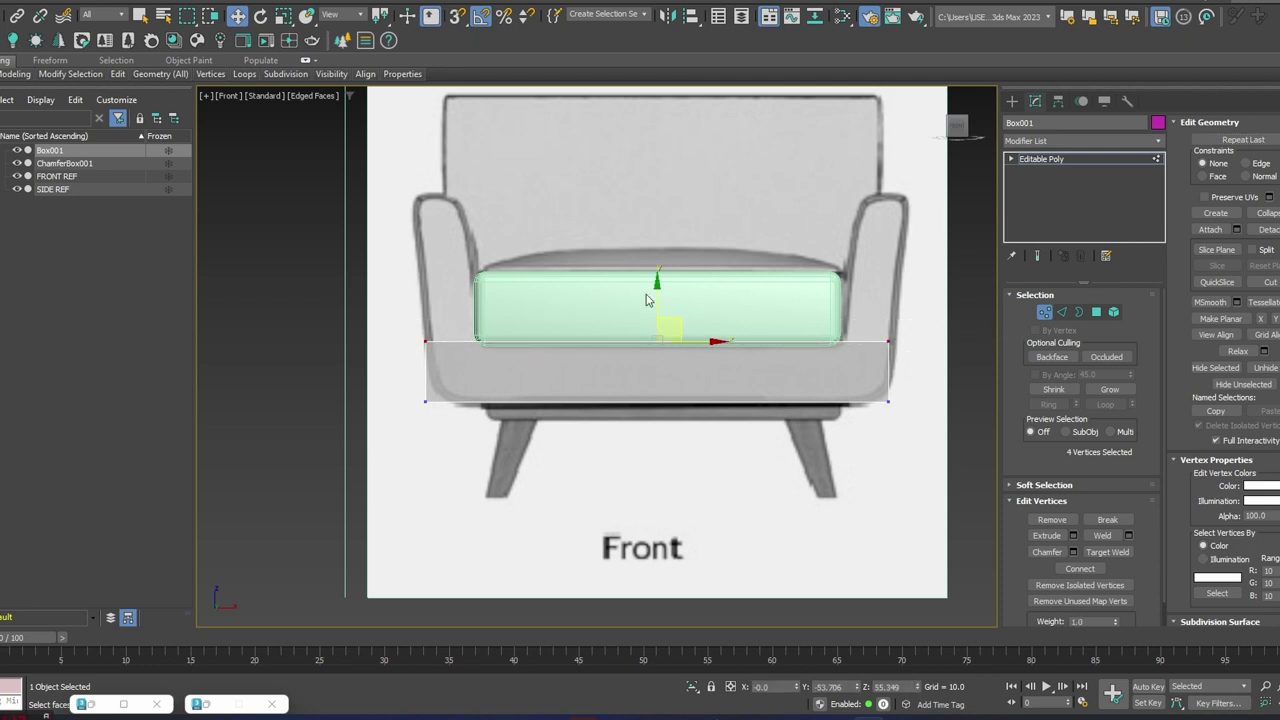
{"action": "left_click", "coordinate": [283, 17]}
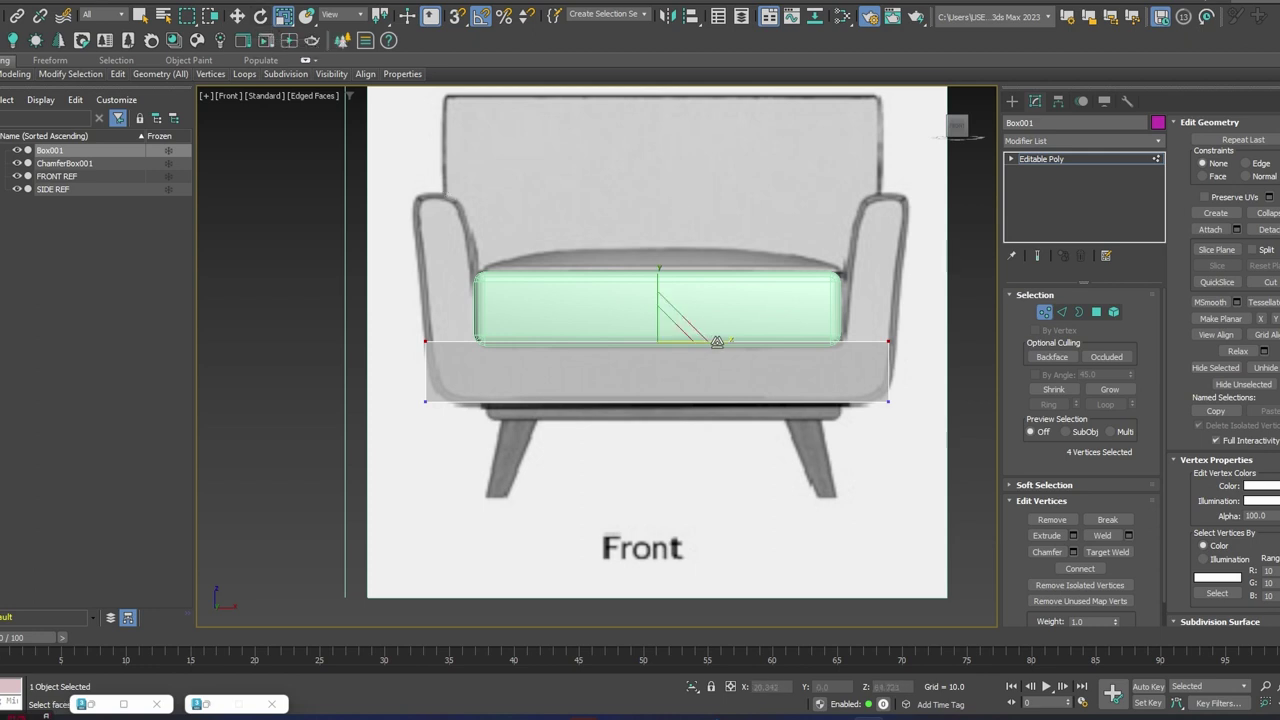
{"action": "left_click_drag", "start_coordinate": [715, 342], "coordinate": [705, 337]}
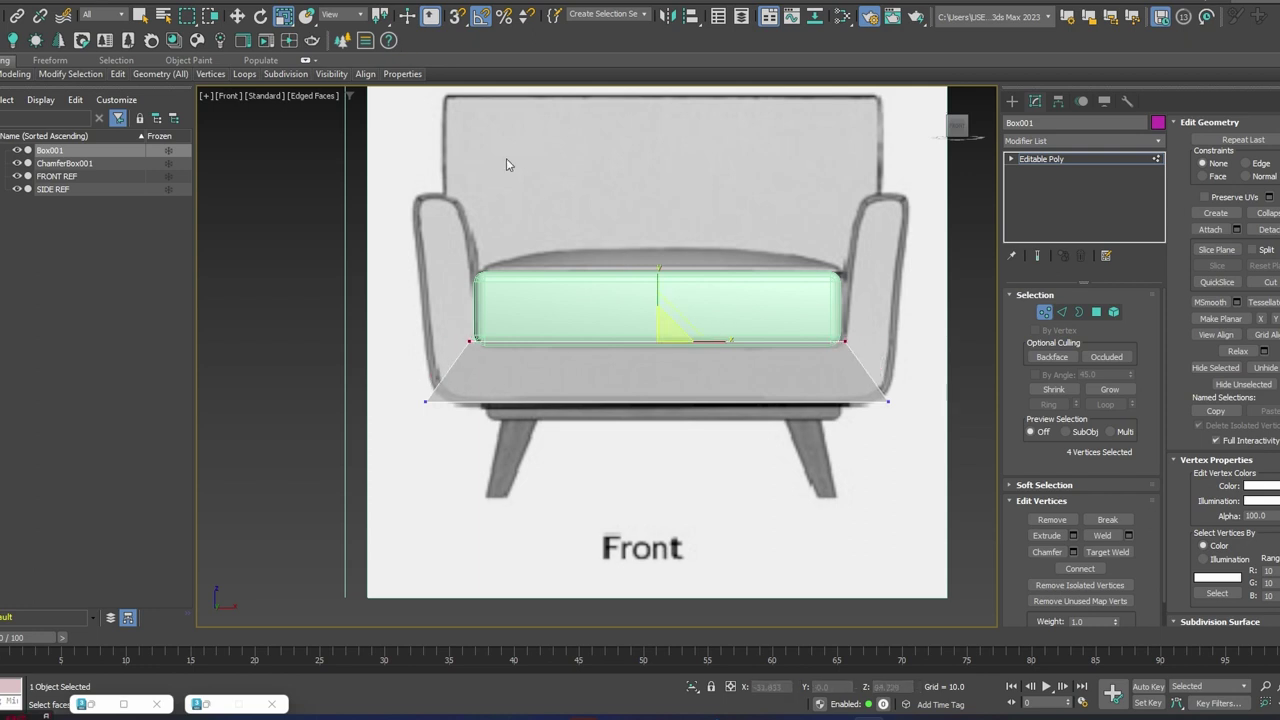
- Compare the transform centre options Use Pivot Point Center and Use Selection Center, and choose the selection centre
{"action": "left_click", "coordinate": [380, 17]}
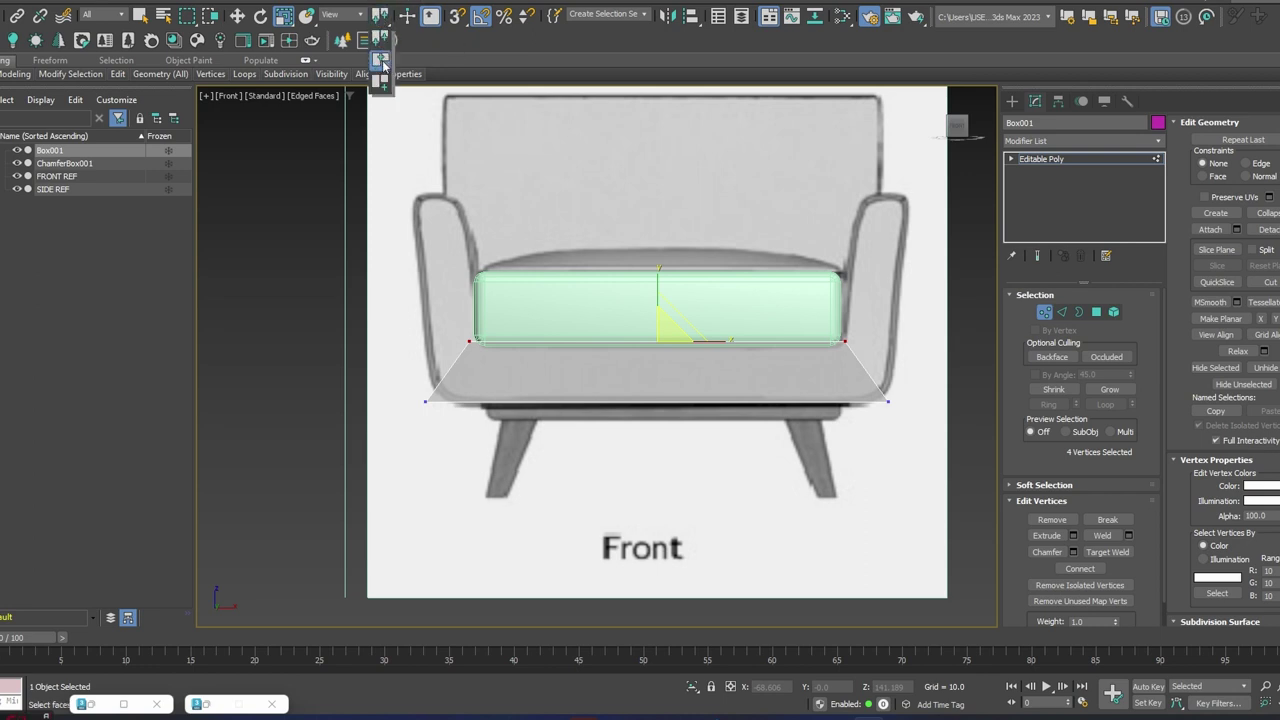
{"action": "left_click", "coordinate": [382, 61]}
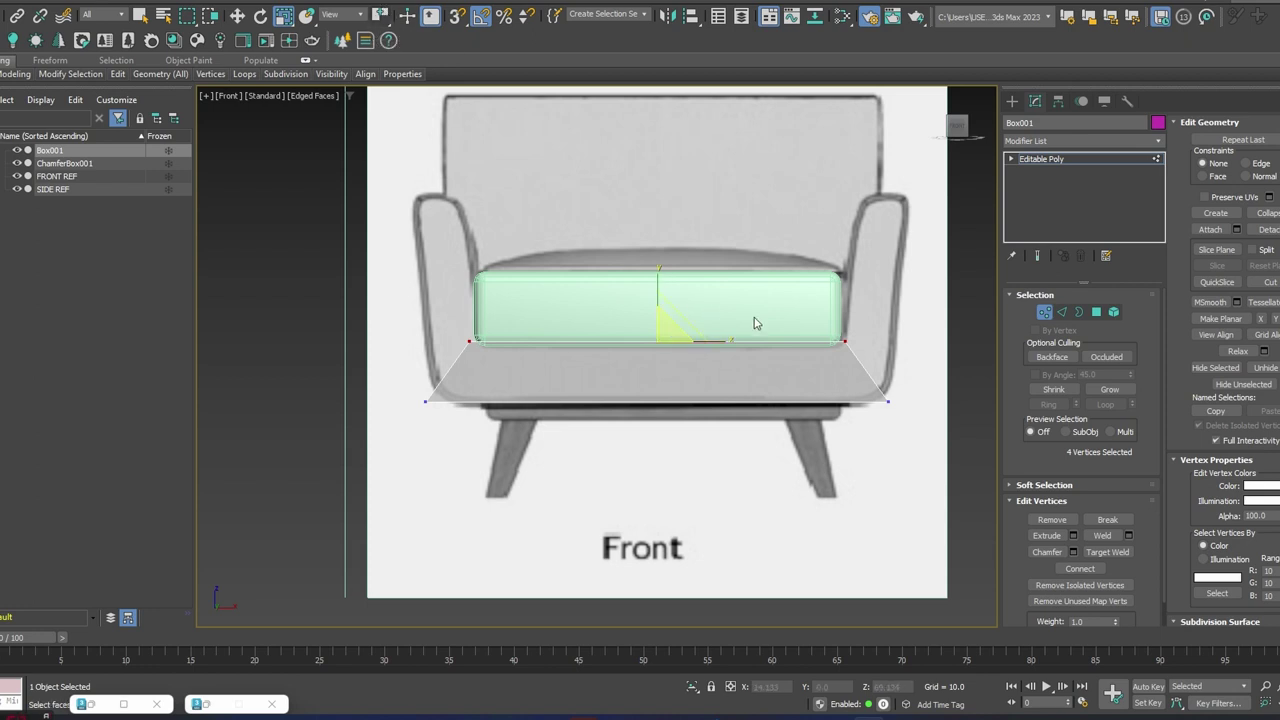
{"action": "left_click_drag", "start_coordinate": [381, 15], "coordinate": [383, 38]}
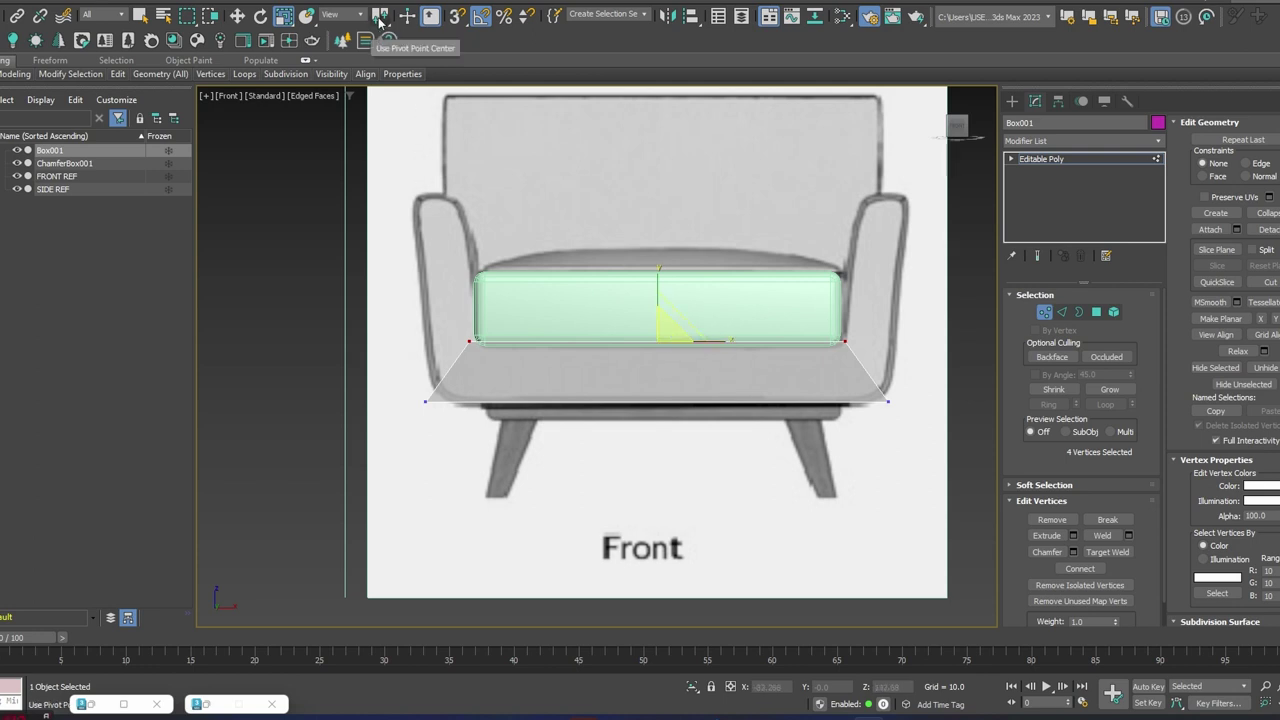
{"action": "mouse_move", "coordinate": [380, 20]}
{"action": "left_mouse_down"}
{"action": "mouse_move", "coordinate": [382, 60]}
{"action": "mouse_move", "coordinate": [380, 22]}
{"action": "mouse_move", "coordinate": [381, 44]}
{"action": "left_mouse_up"}
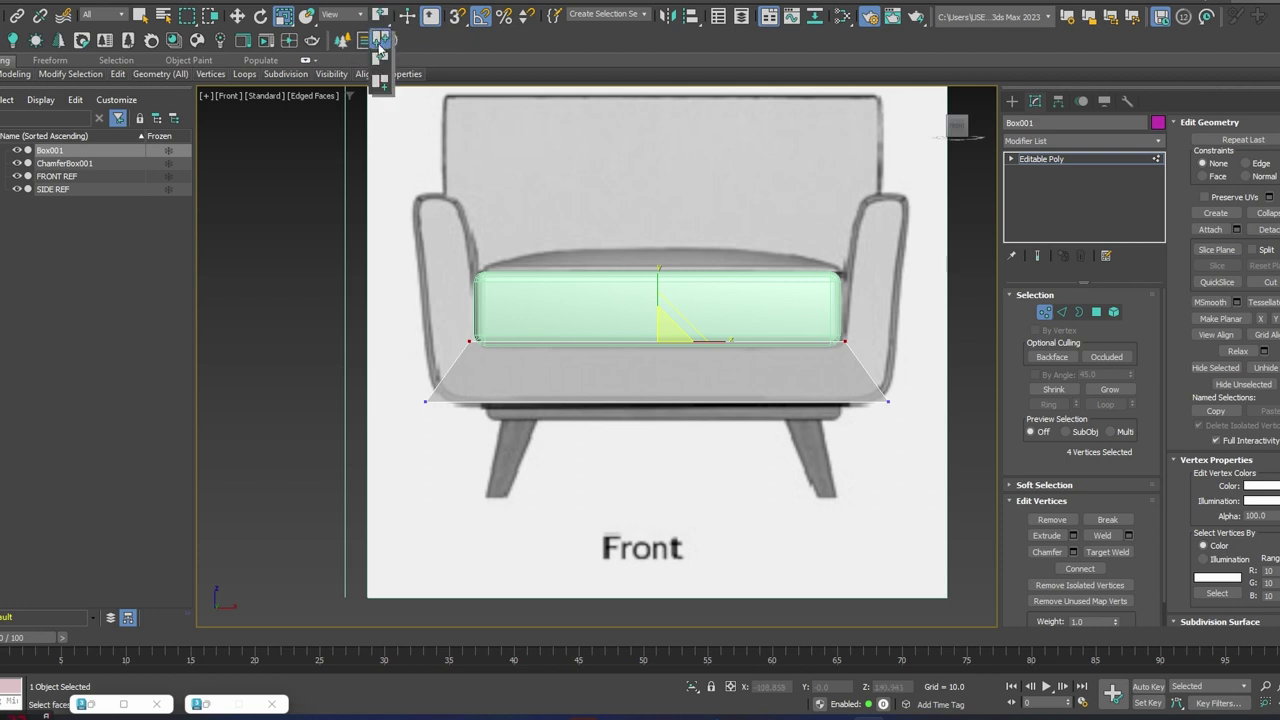
{"action": "left_click_drag", "start_coordinate": [381, 45], "coordinate": [377, 61]}
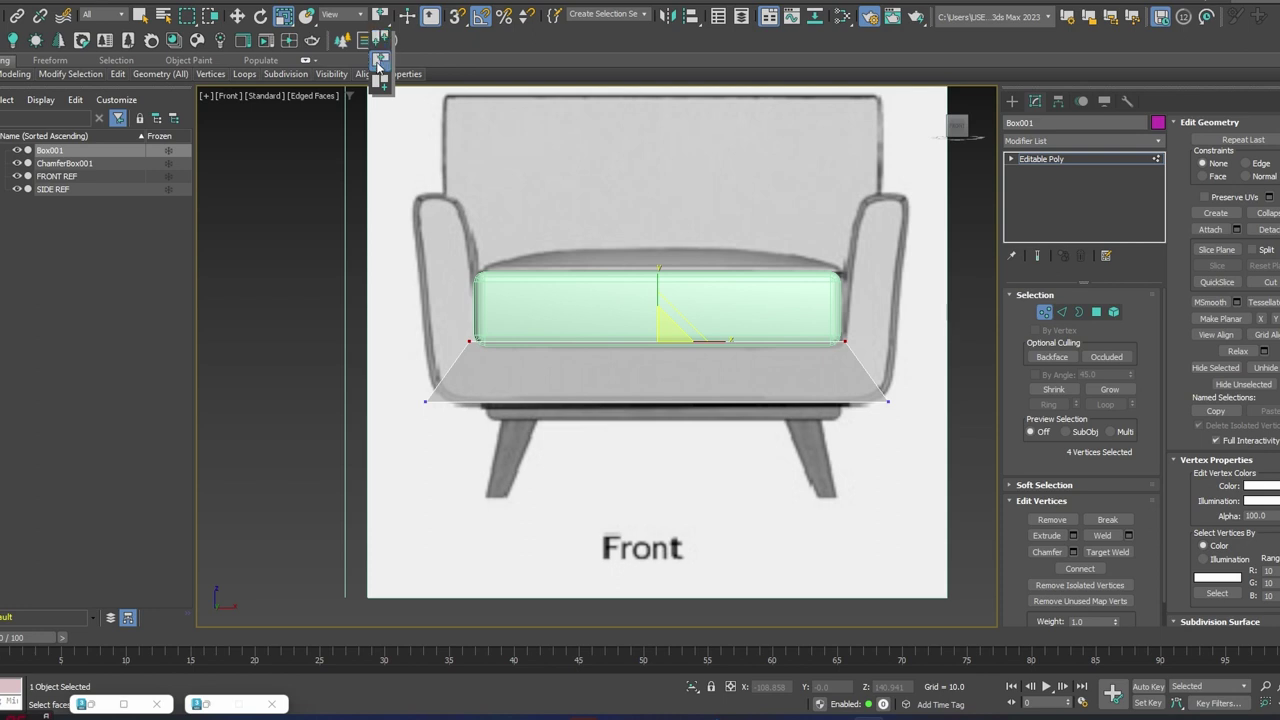
{"action": "left_click_drag", "start_coordinate": [377, 58], "coordinate": [377, 58]}
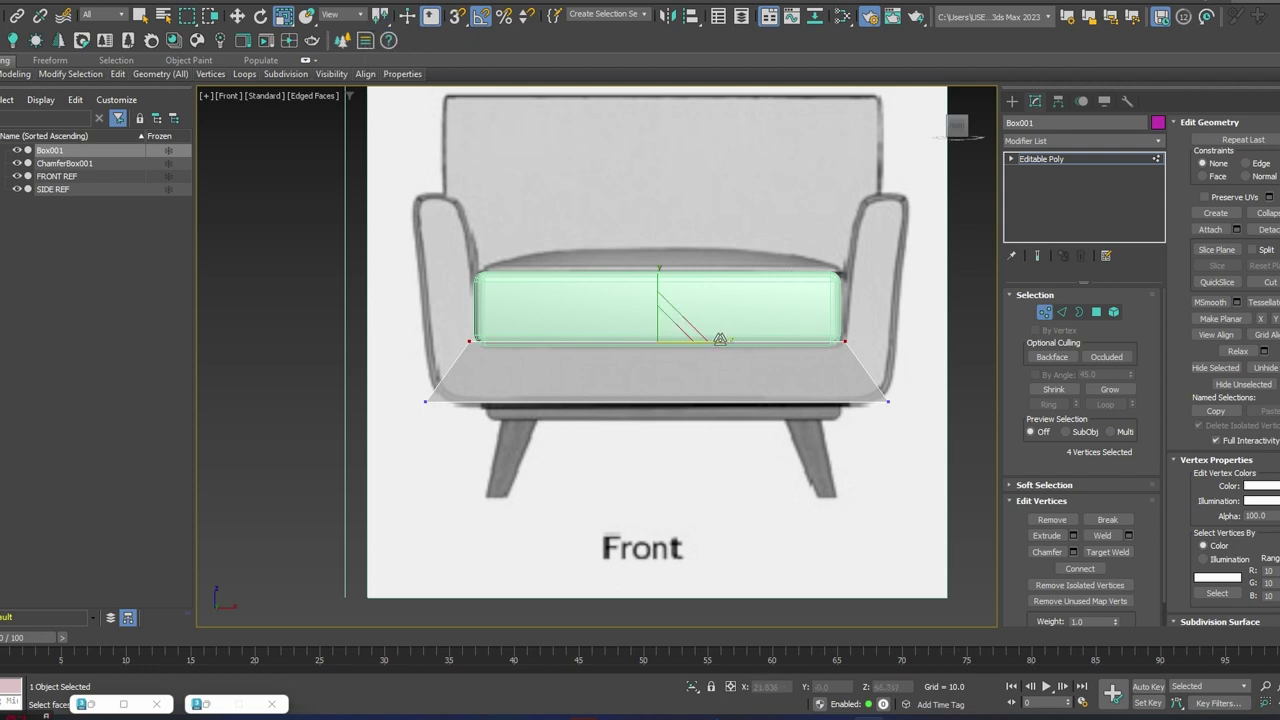
- Scale the four upper vertices slightly further inward along X to the cushion's width and switch to polygon editing
{"action": "mouse_move", "coordinate": [720, 340]}
{"action": "left_mouse_down"}
{"action": "mouse_move", "coordinate": [698, 337]}
{"action": "mouse_move", "coordinate": [718, 335]}
{"action": "left_mouse_up"}
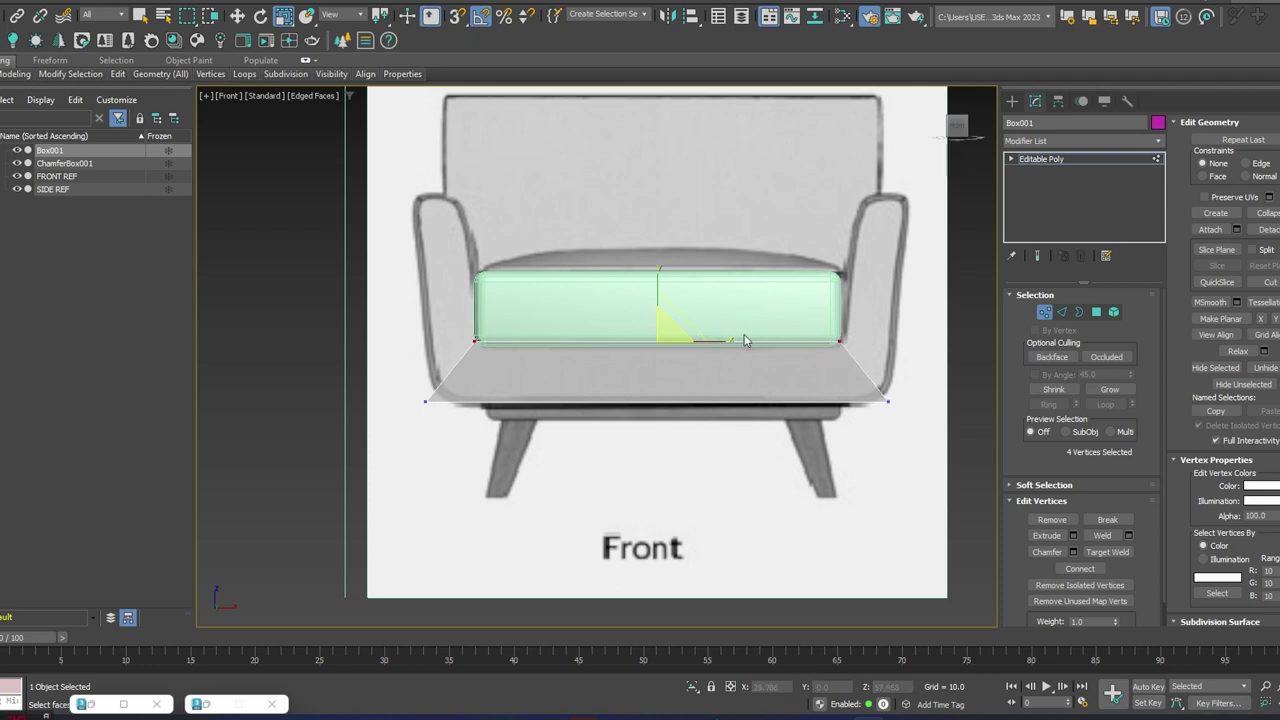
{"action": "key", "text": "4"}
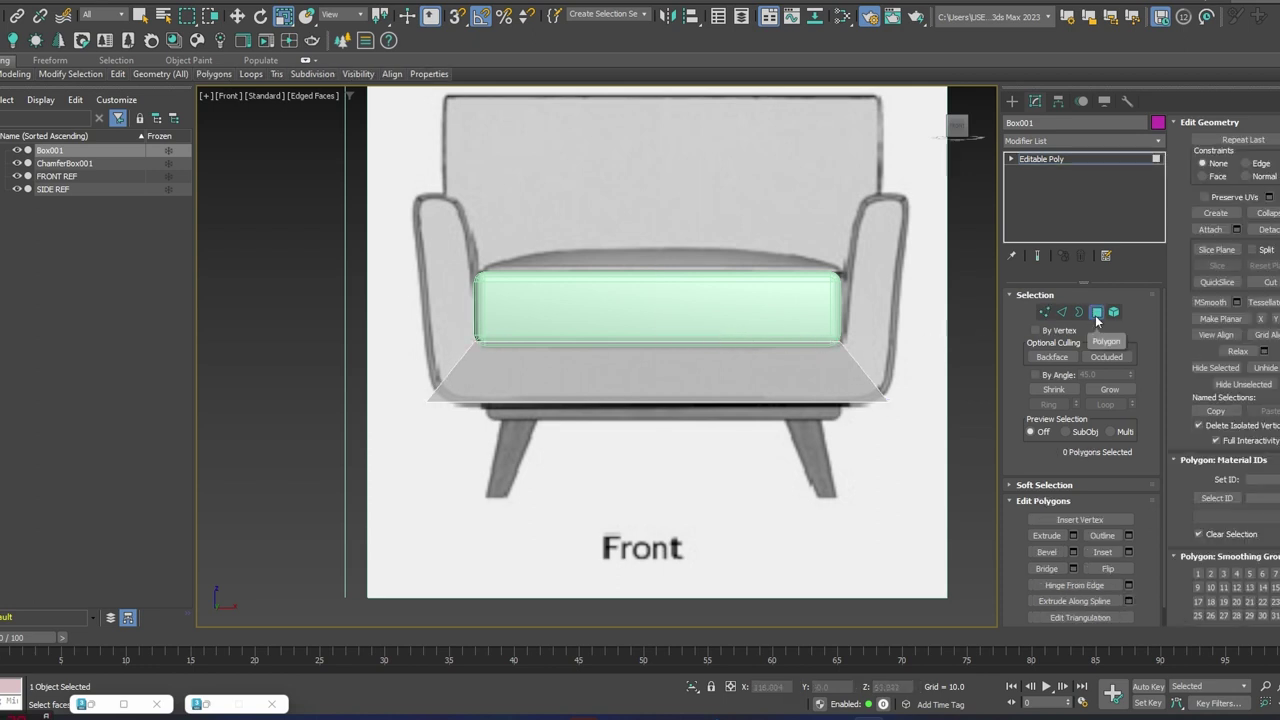
- Select the base's two sloped side polygons and extrude them upward in the Front view to about the height of the reference armrests
{"action": "middle_click_drag", "start_coordinate": [786, 371], "coordinate": [702, 390], "text": "alt"}
{"action": "left_click", "coordinate": [808, 378]}
{"action": "left_click", "coordinate": [594, 385], "text": "ctrl"}
{"action": "middle_click_drag", "start_coordinate": [594, 385], "coordinate": [699, 308], "text": "alt"}
{"action": "key", "text": "f"}
{"action": "scroll", "coordinate": [681, 298], "scroll_direction": "down", "scroll_amount": 3}
{"action": "middle_click_drag", "start_coordinate": [667, 239], "coordinate": [665, 295]}
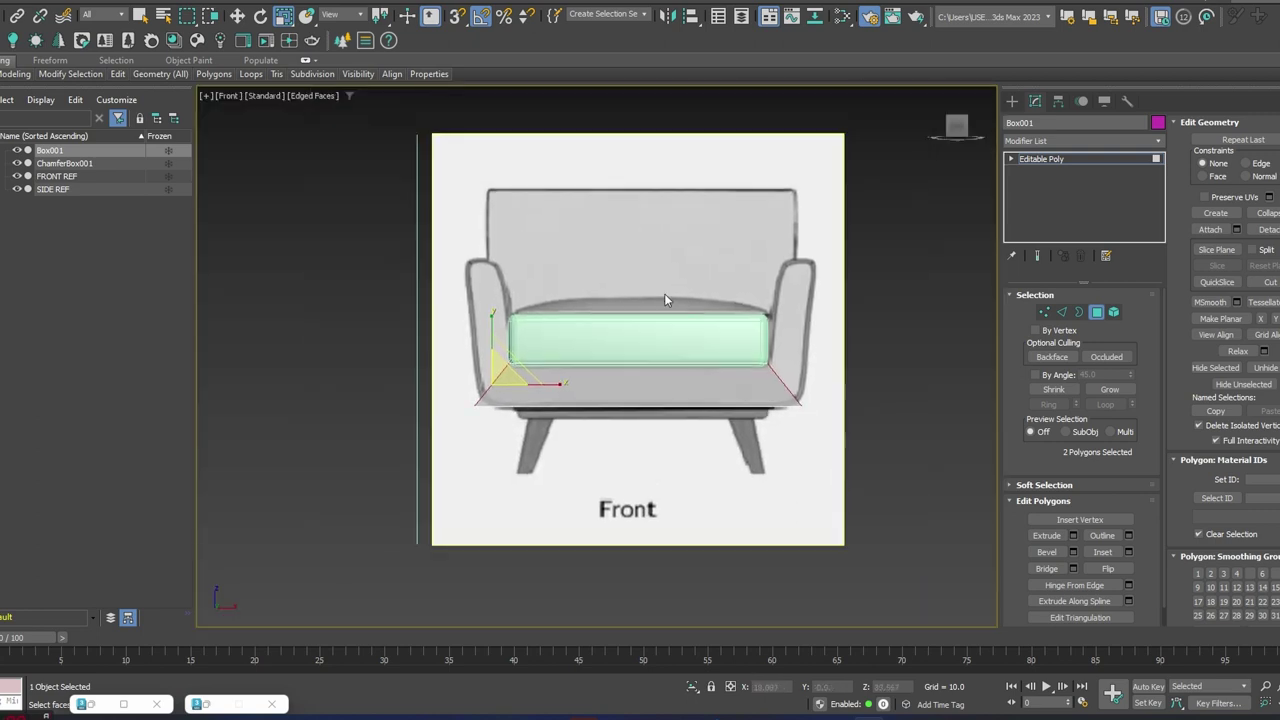
{"action": "key", "text": "w"}
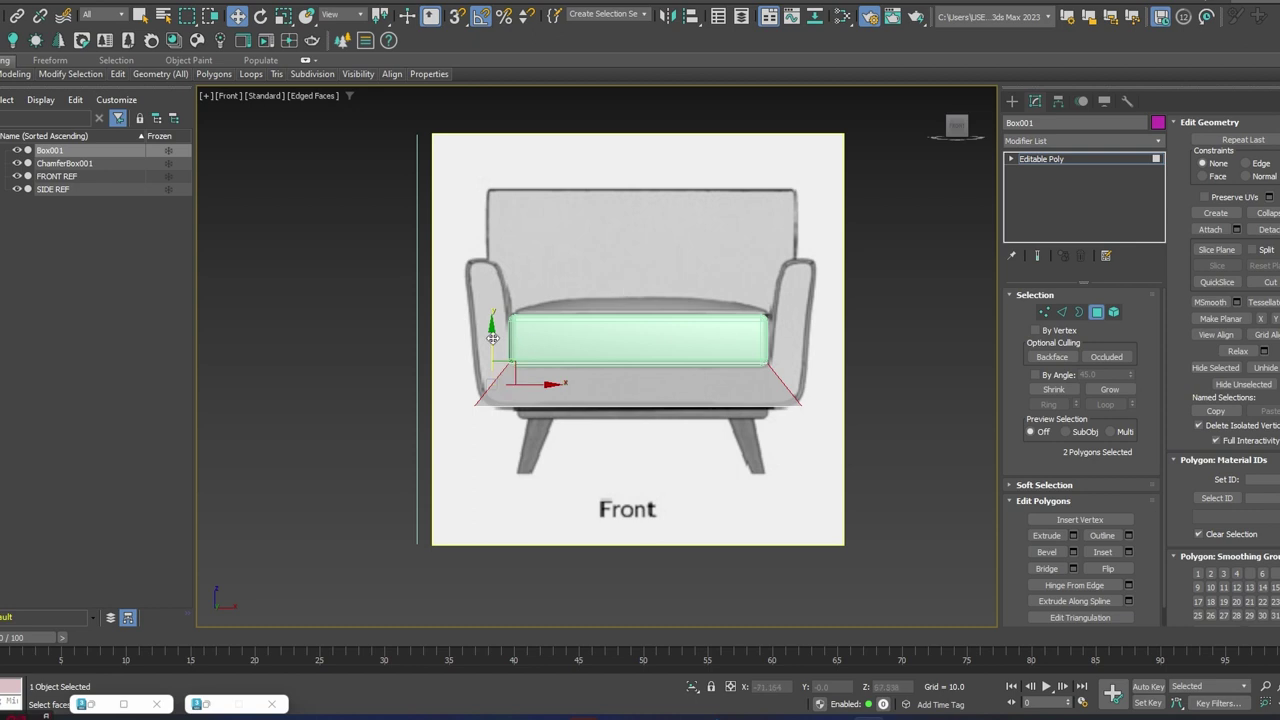
{"action": "left_click_drag", "start_coordinate": [493, 338], "coordinate": [470, 224]}
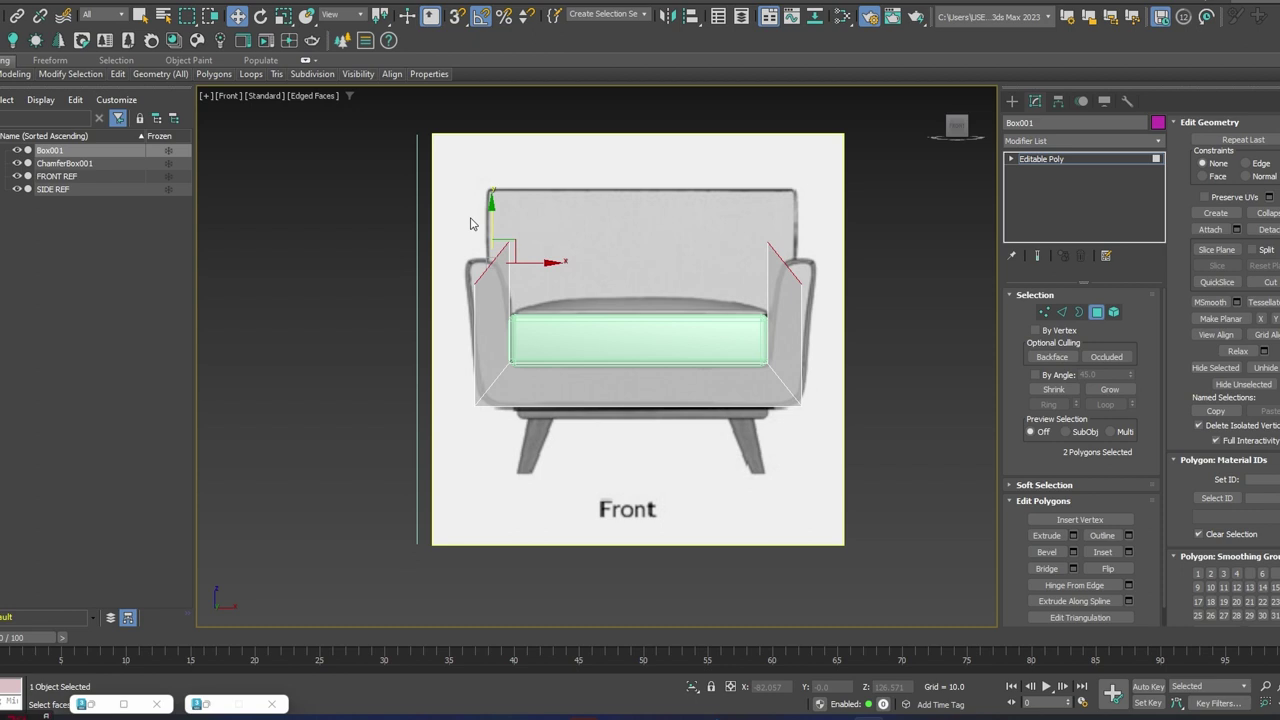
{"action": "middle_click_drag", "start_coordinate": [585, 247], "coordinate": [577, 290]}
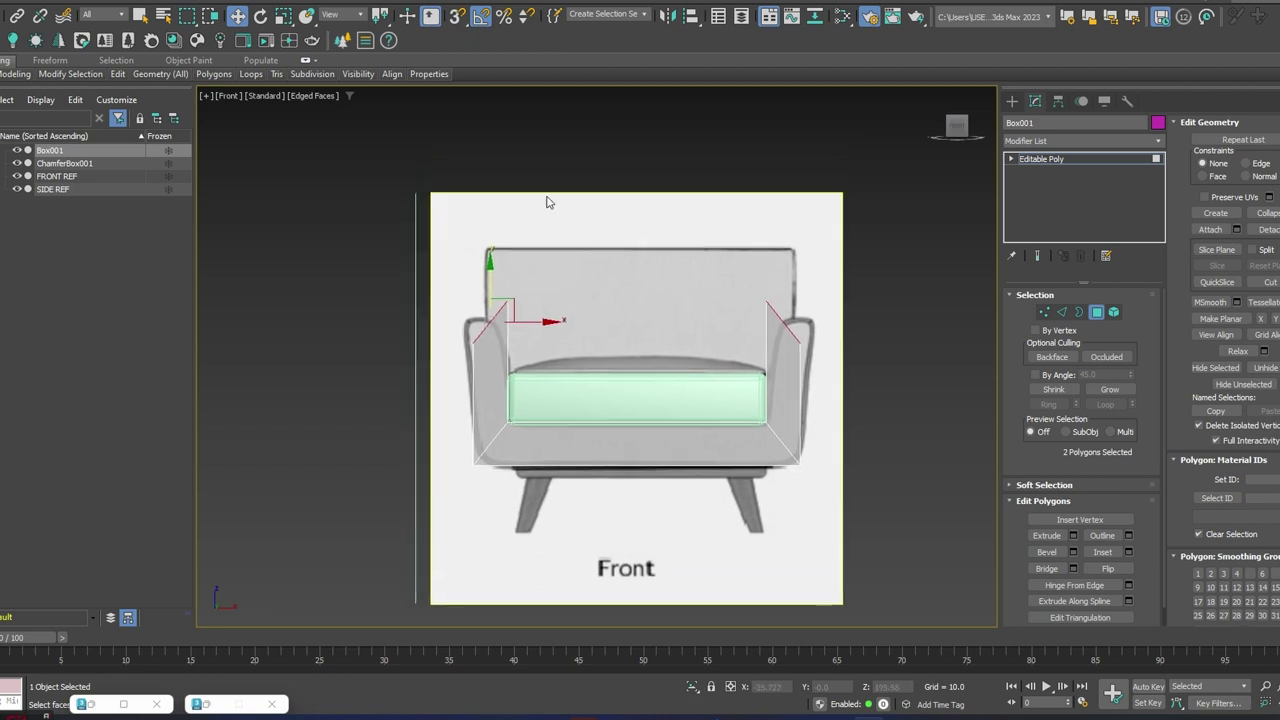
- Scale the two selected polygons flat along the vertical axis so the armrest tops are level
{"action": "left_click", "coordinate": [284, 15]}
{"action": "left_click_drag", "start_coordinate": [488, 258], "coordinate": [370, 463]}
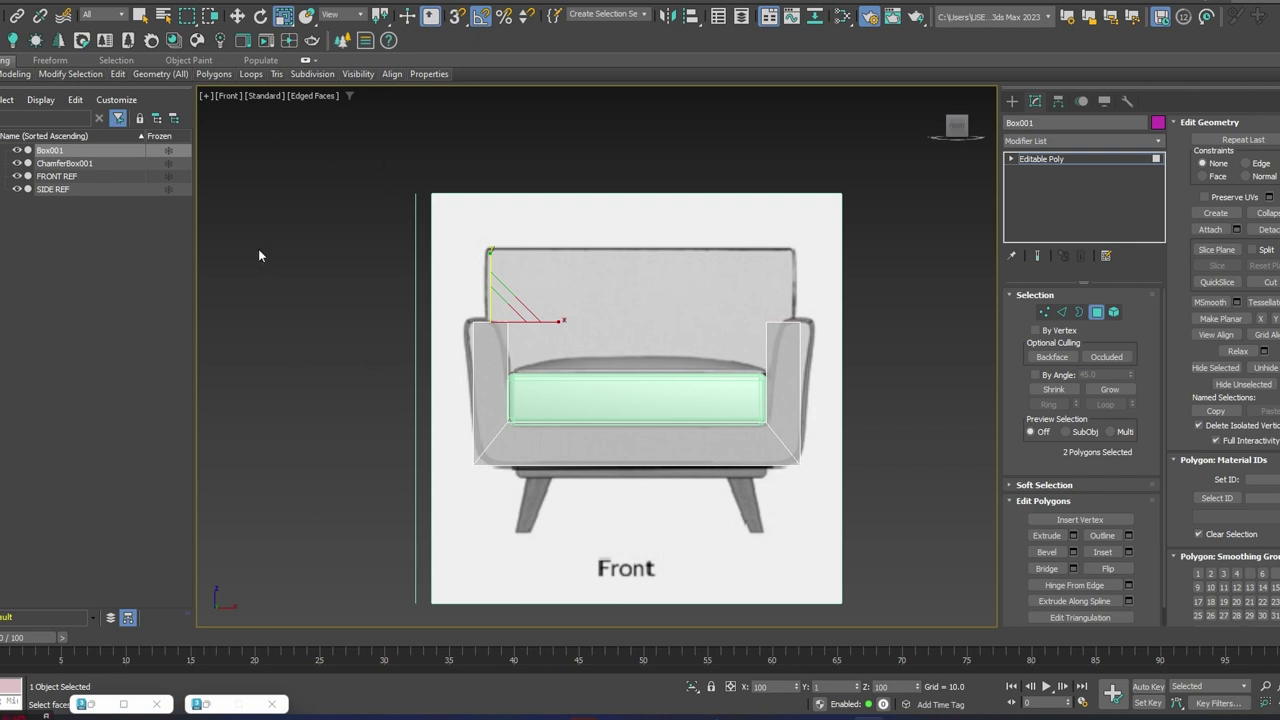
{"action": "left_click_drag", "start_coordinate": [210, 614], "coordinate": [273, 161]}
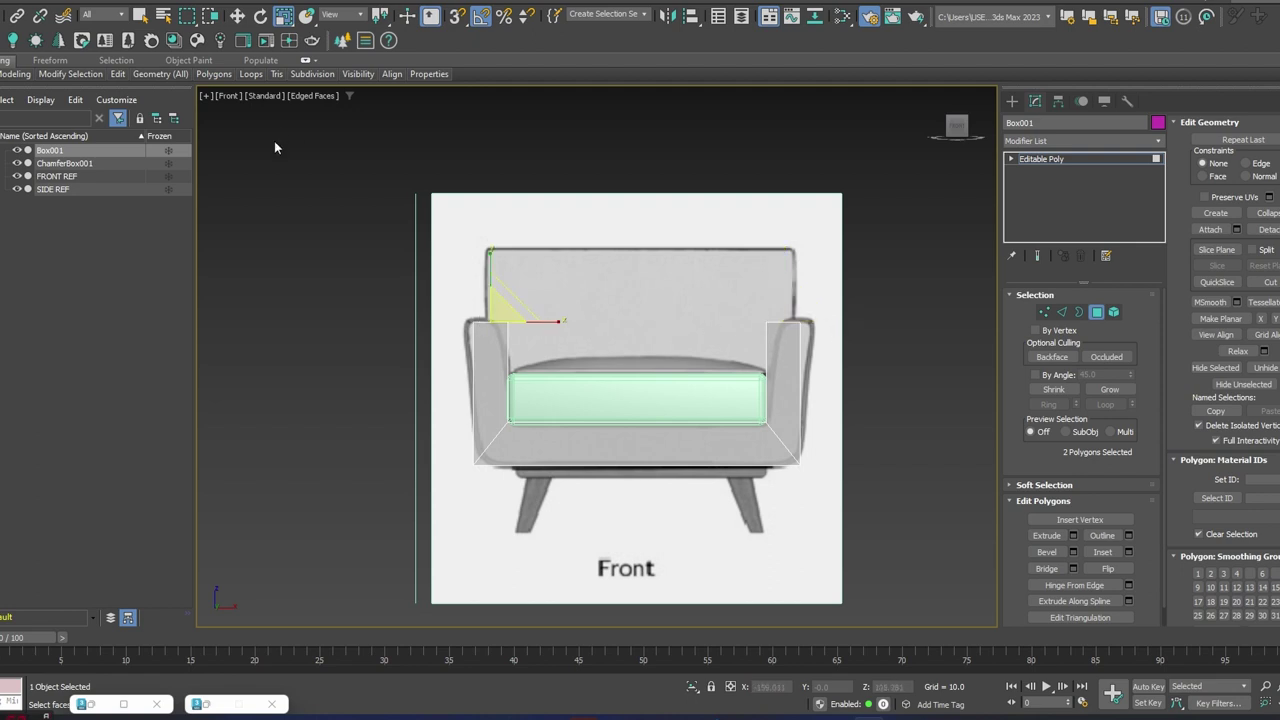
- Use the selection centre as transform centre and scale the armrest tops outward along X to follow the reference's slanted arms
{"action": "left_click_drag", "start_coordinate": [384, 17], "coordinate": [383, 62]}
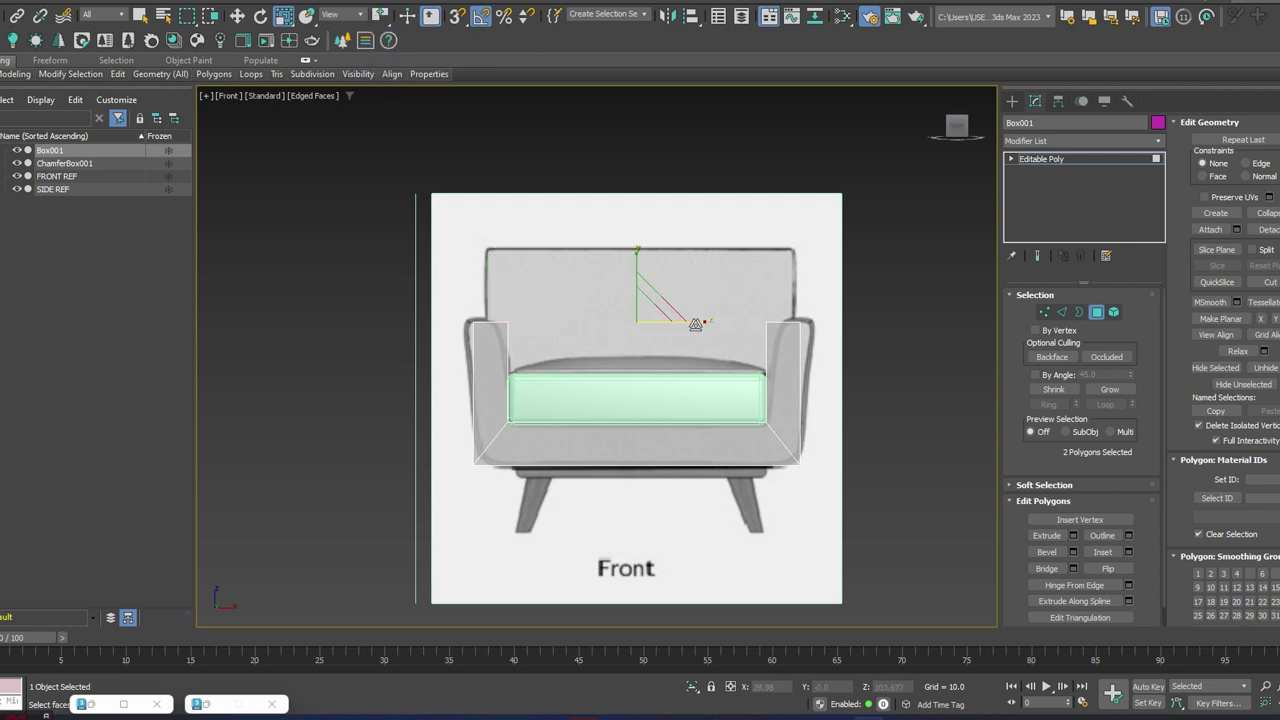
{"action": "left_click_drag", "start_coordinate": [697, 322], "coordinate": [701, 320]}
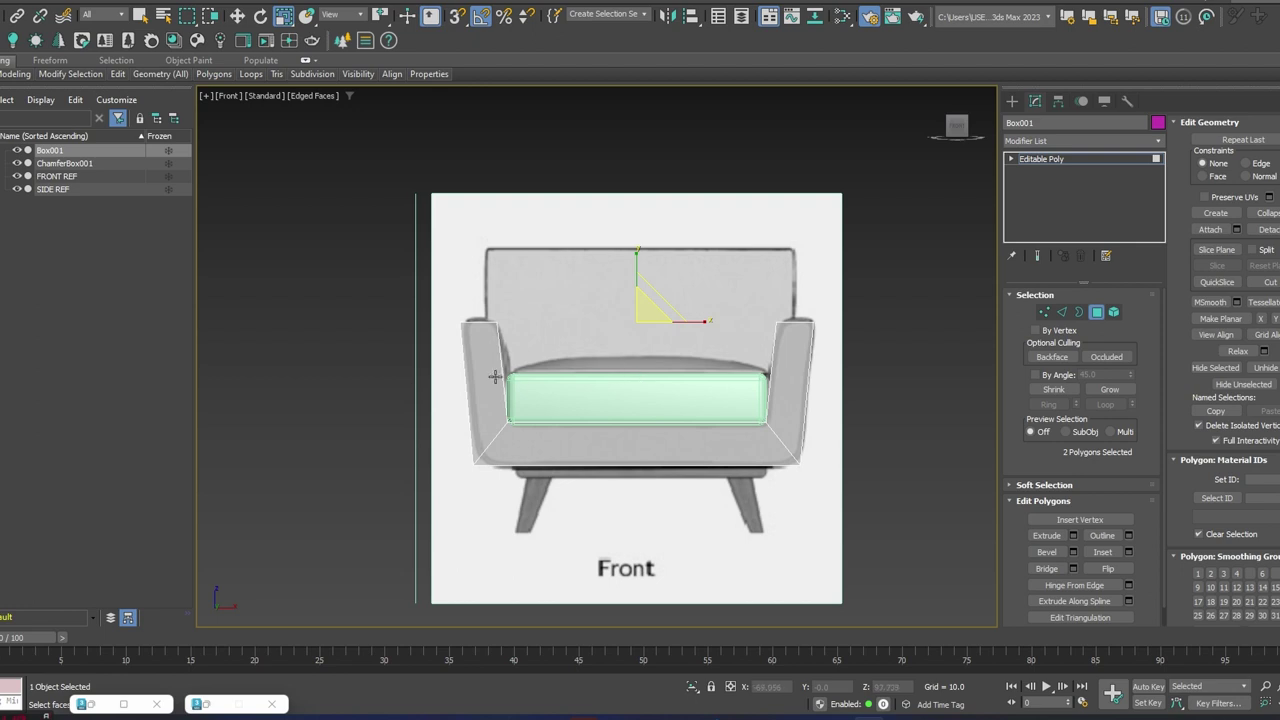
{"action": "scroll", "coordinate": [491, 357], "scroll_direction": "up", "scroll_amount": 5}
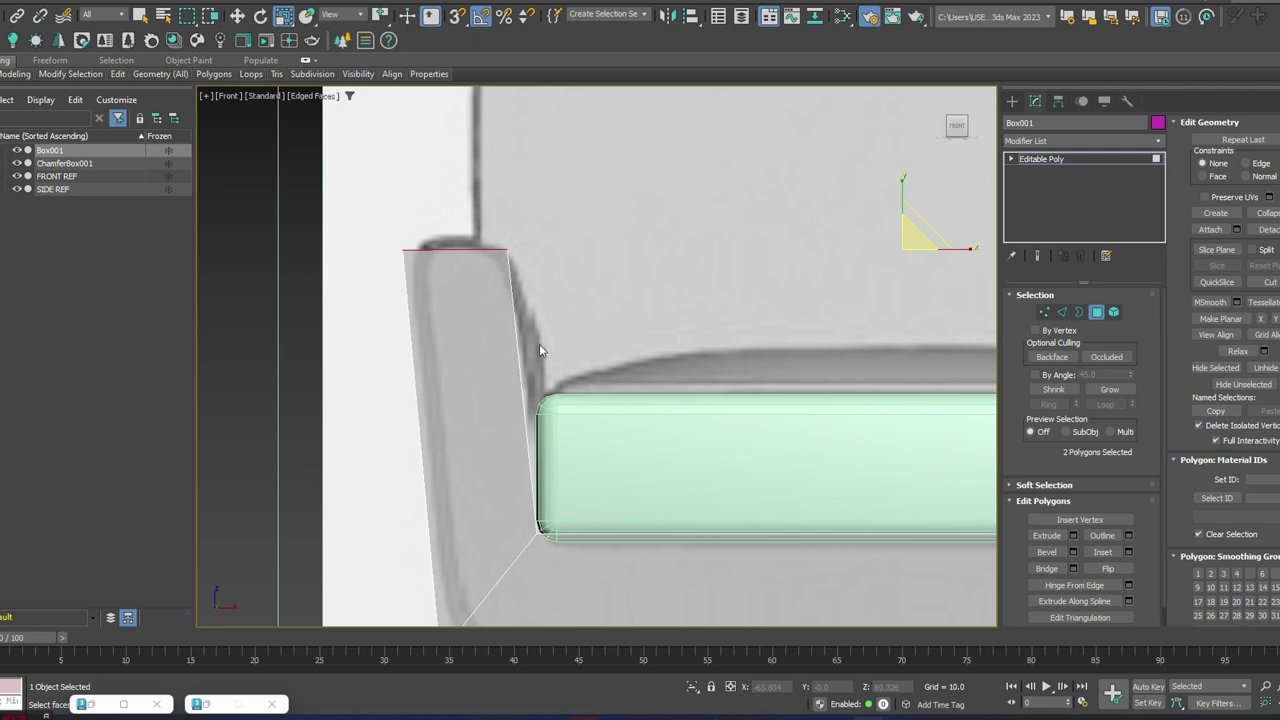
{"action": "scroll", "coordinate": [523, 309], "scroll_direction": "down", "scroll_amount": 5}
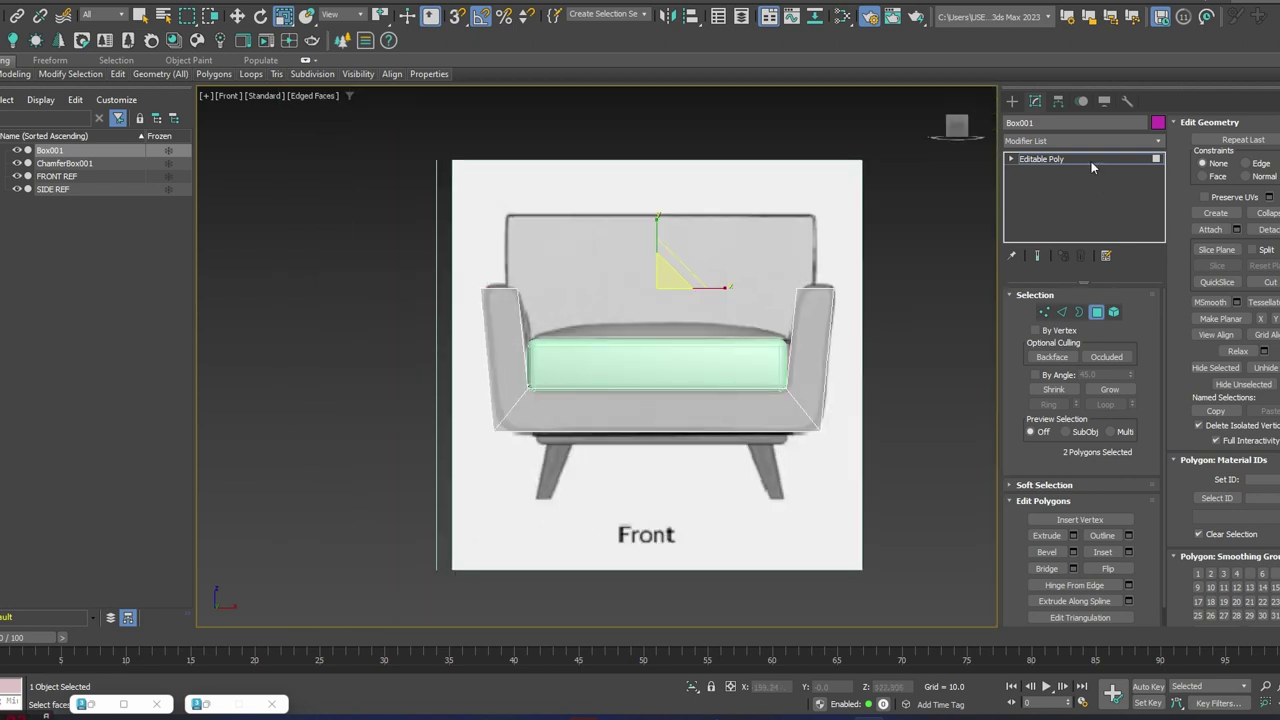
- Select the upright edges of both arms and connect them with 1 segment and a slide of 33
{"action": "left_click", "coordinate": [1062, 312]}
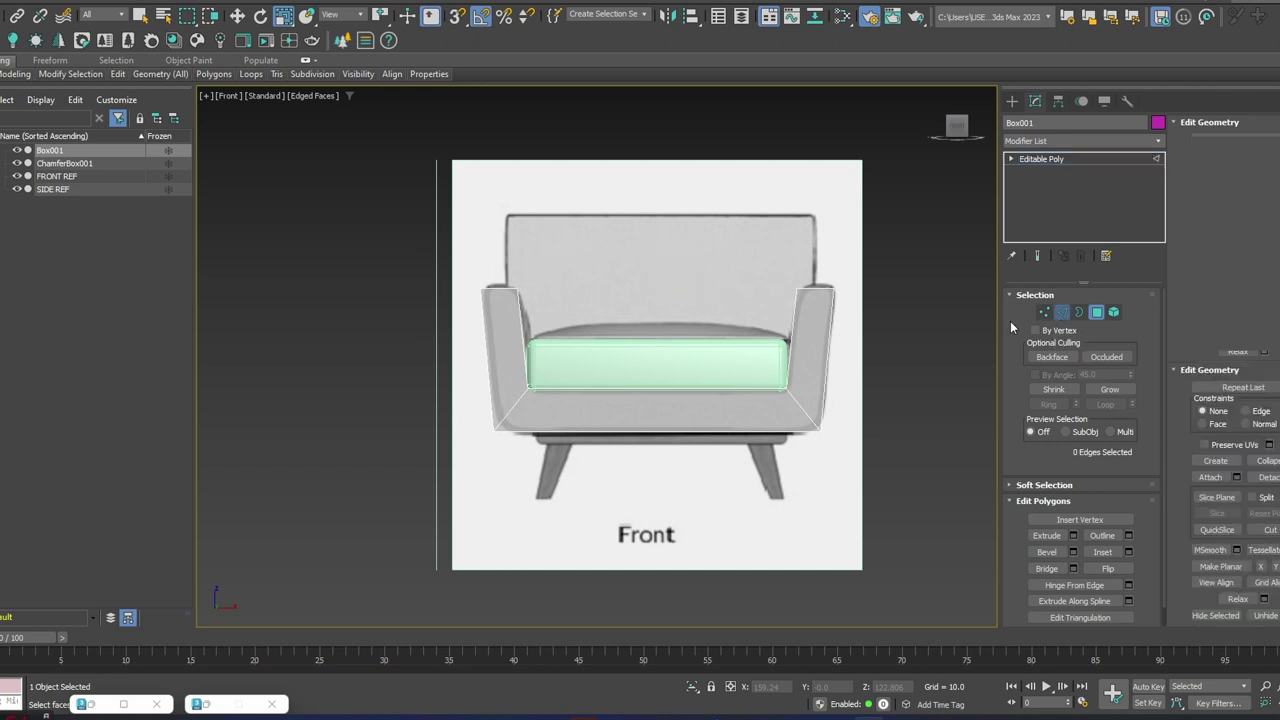
{"action": "left_click_drag", "start_coordinate": [908, 334], "coordinate": [412, 334]}
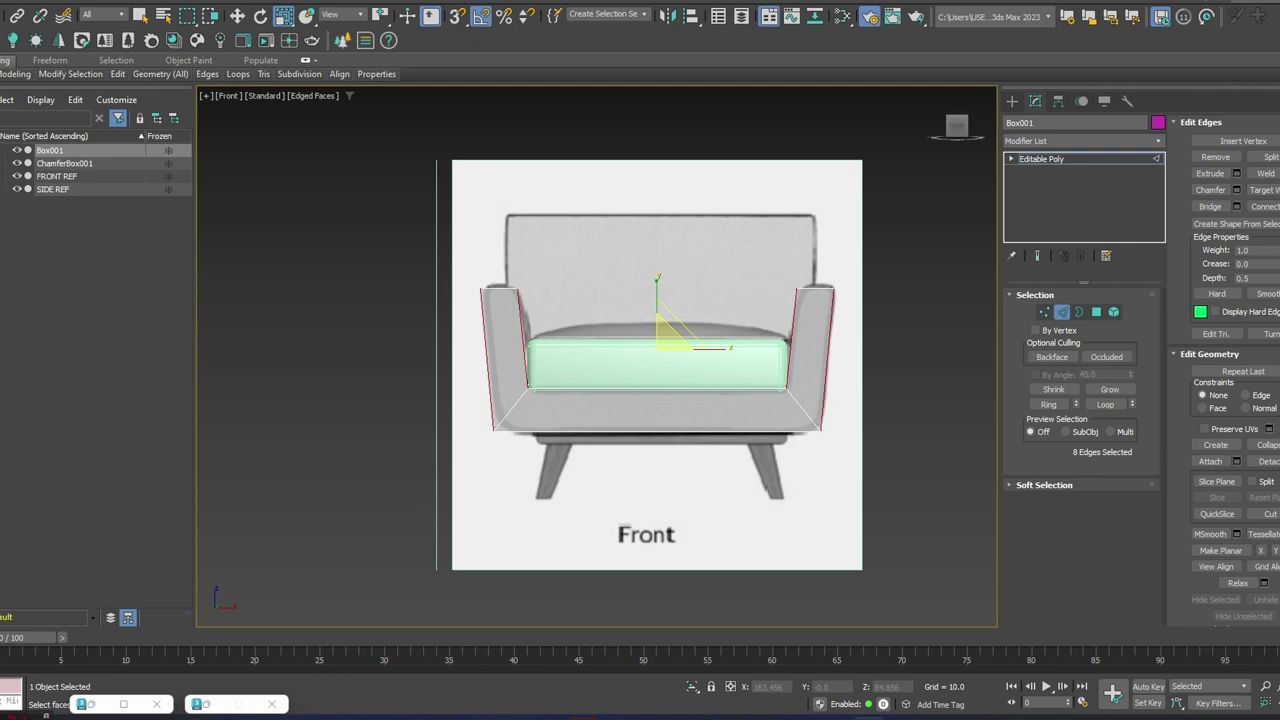
{"action": "left_click", "coordinate": [1237, 206]}
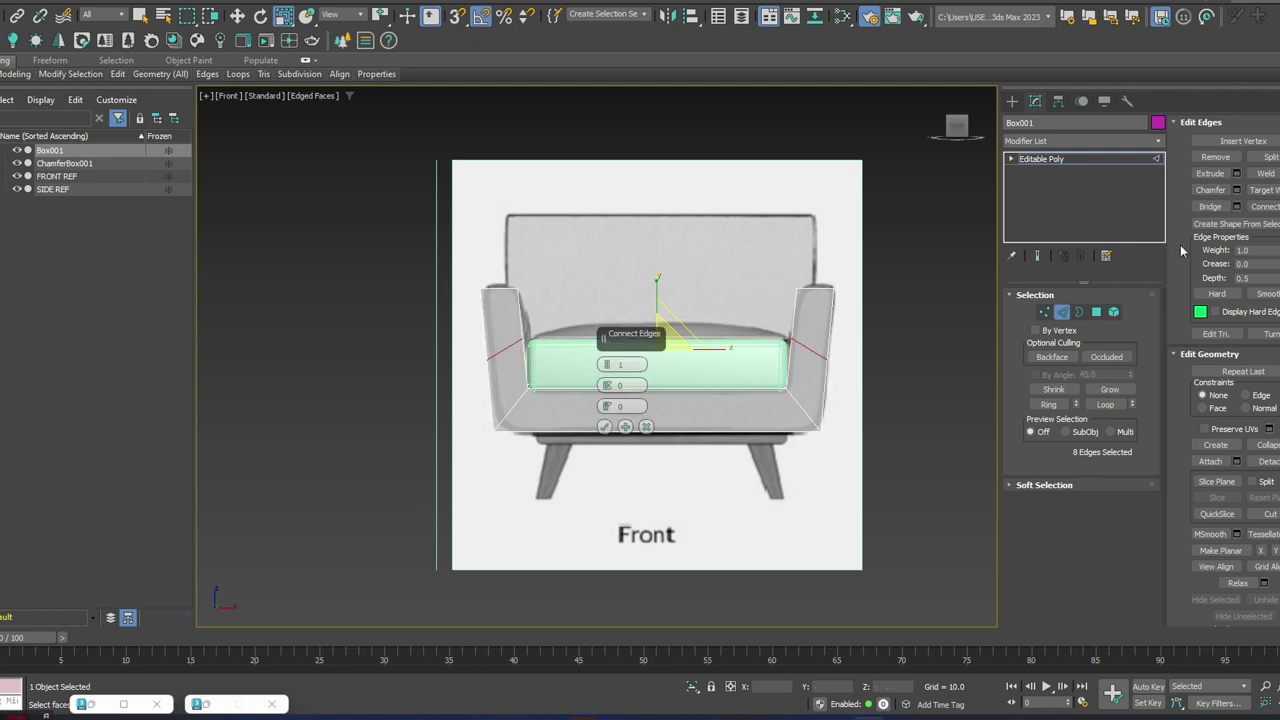
{"action": "left_click_drag", "start_coordinate": [605, 385], "coordinate": [613, 305]}
{"action": "left_click_drag", "start_coordinate": [613, 308], "coordinate": [613, 309]}
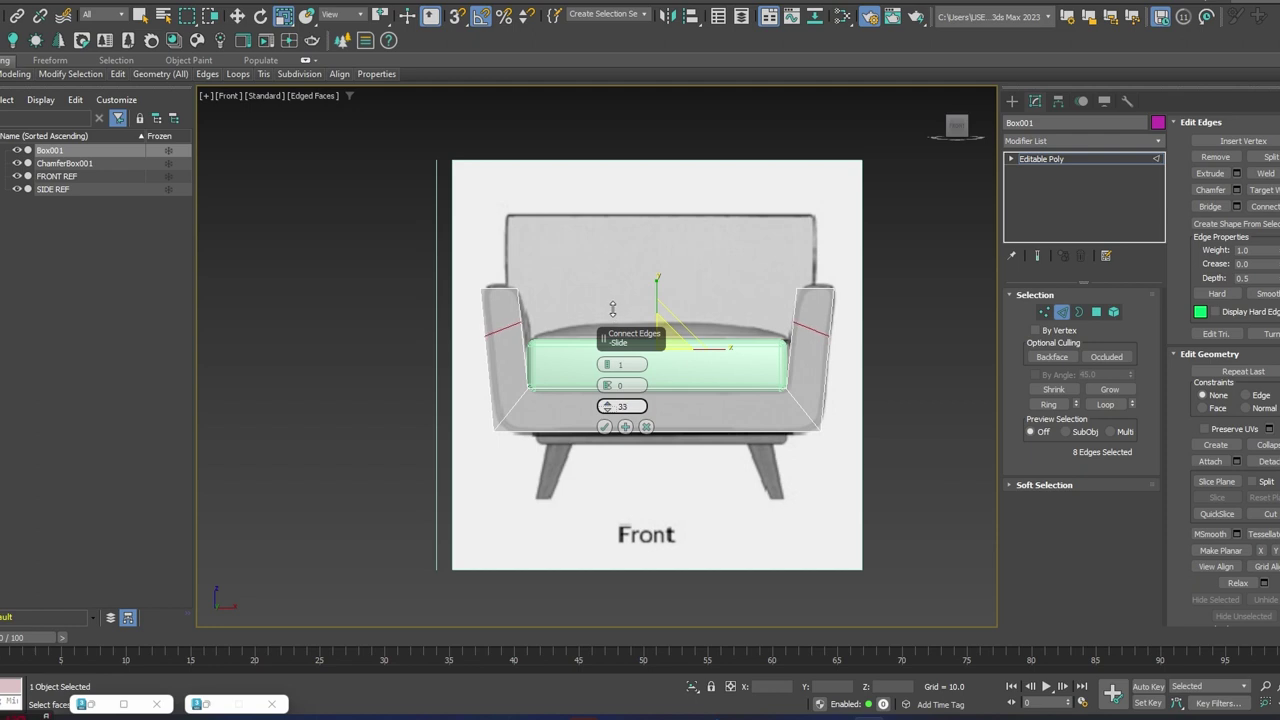
{"action": "left_click", "coordinate": [604, 426]}
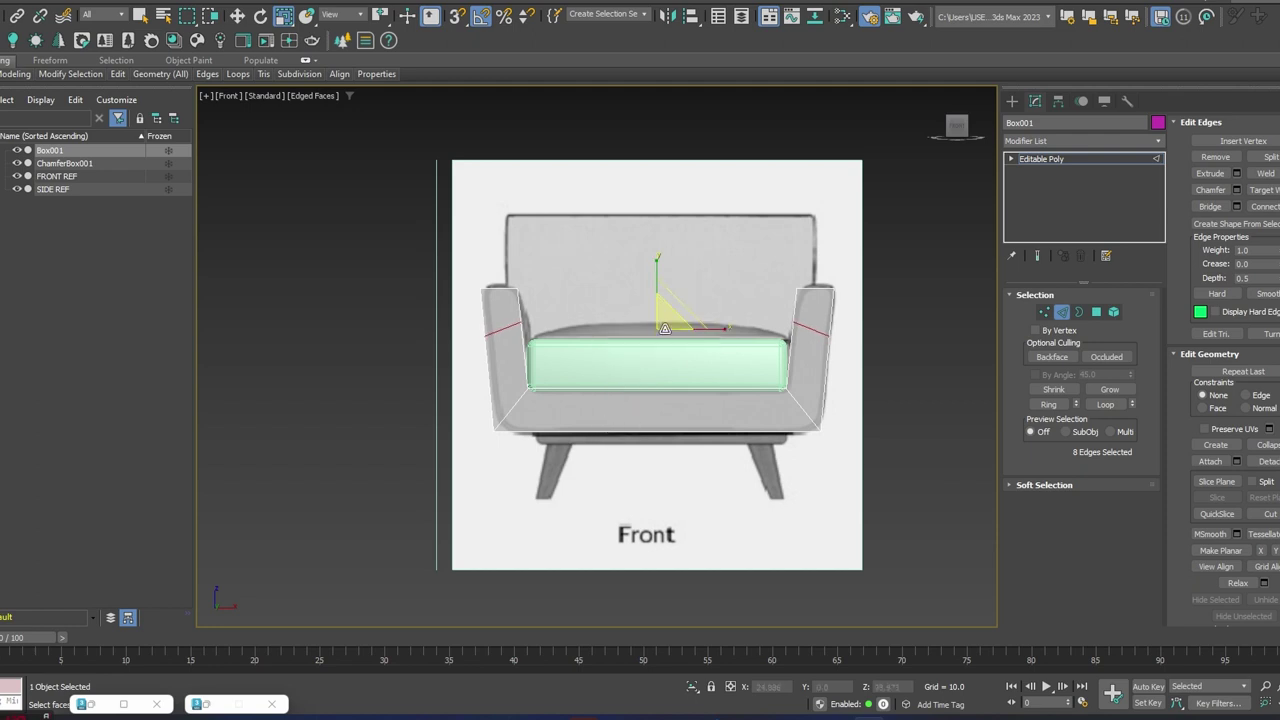
- Select the four inner vertices of the new arm loops and scale them slightly inward along X to match the curved reference arms
{"action": "left_click", "coordinate": [1044, 311], "text": "ctrl"}
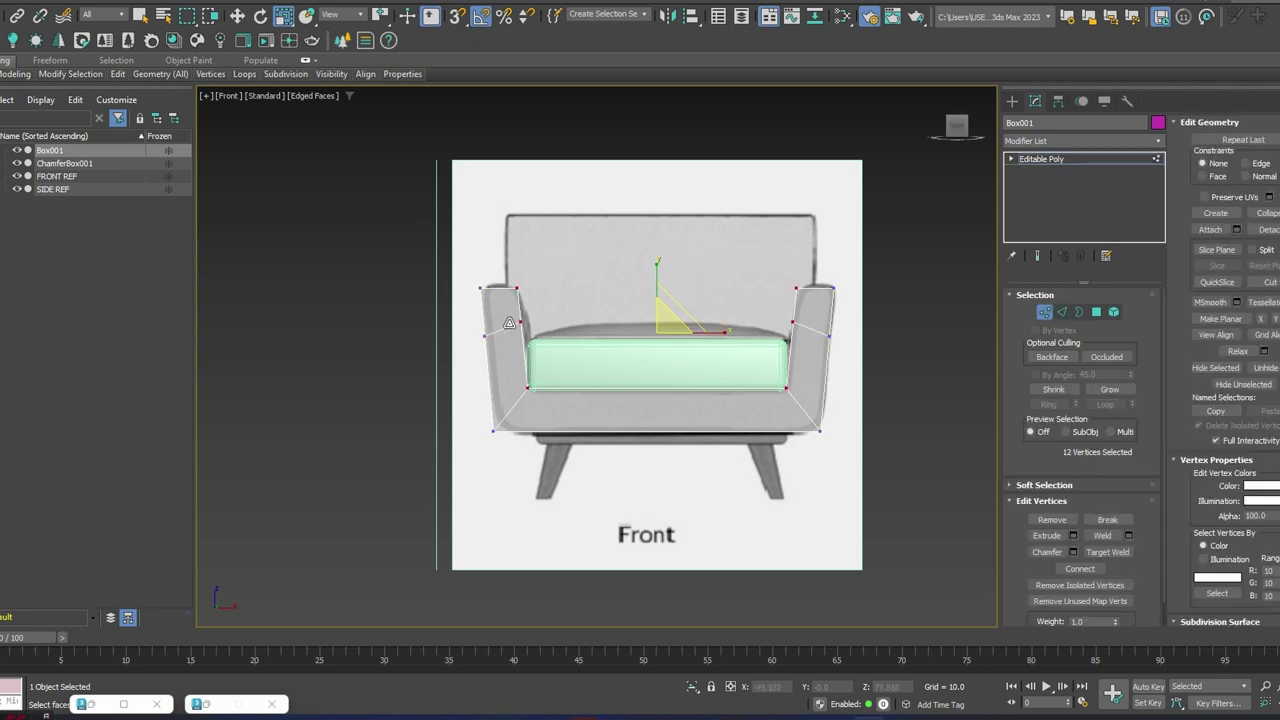
{"action": "left_click_drag", "start_coordinate": [514, 318], "coordinate": [808, 336]}
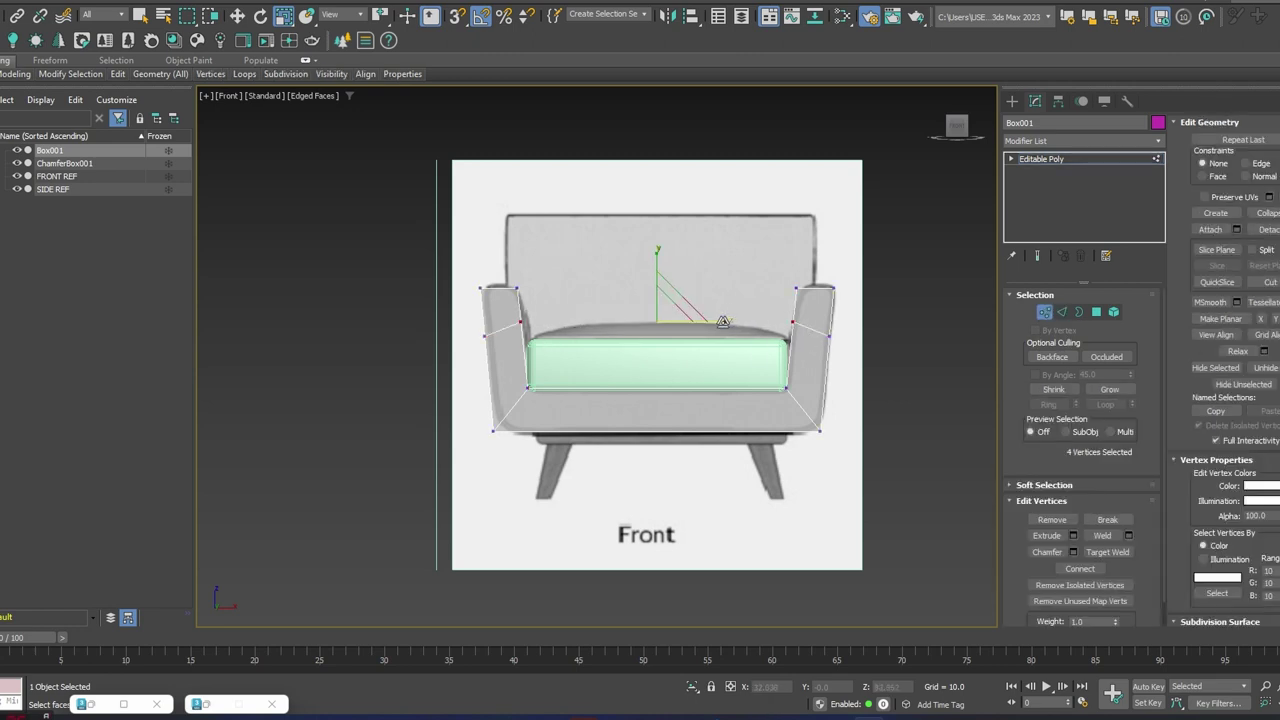
{"action": "left_click_drag", "start_coordinate": [721, 321], "coordinate": [721, 321]}
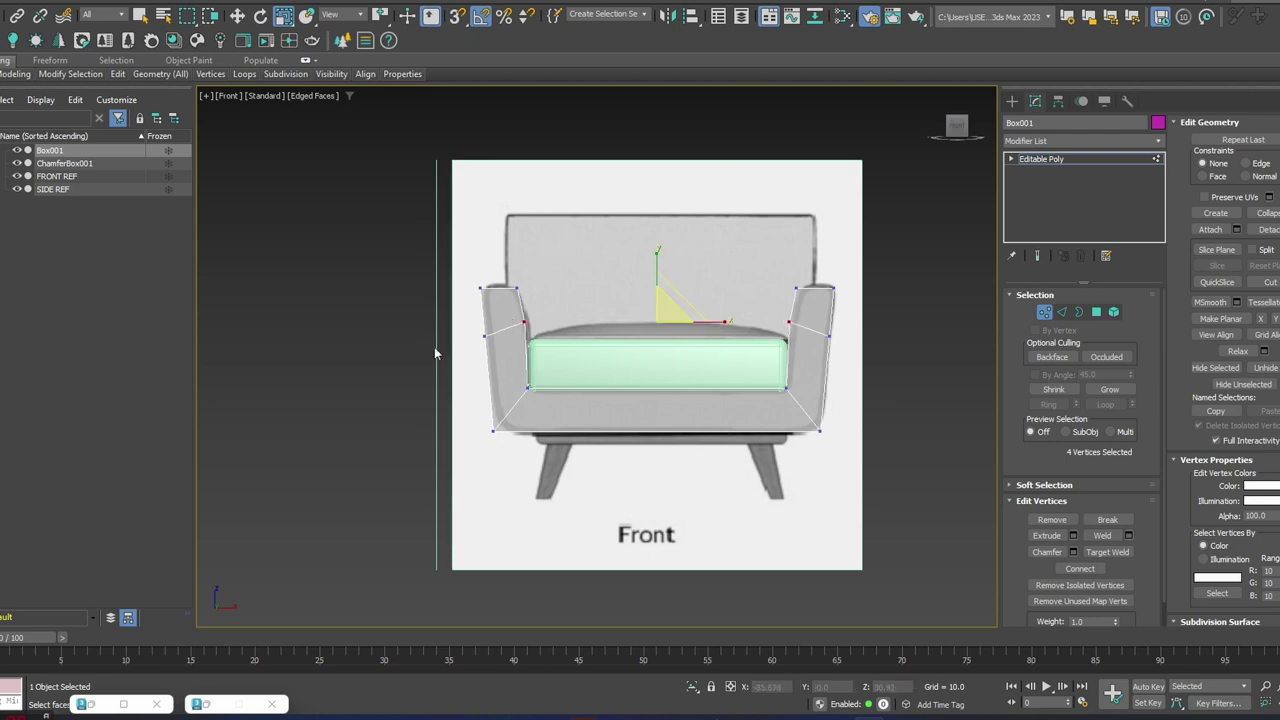
- Turn off see-through display, leave vertex editing and examine the base and arms from several angles in the Perspective view
{"action": "middle_click_drag", "start_coordinate": [802, 318], "coordinate": [740, 373], "text": "alt"}
{"action": "key", "text": "p"}
{"action": "scroll", "coordinate": [740, 373], "scroll_direction": "up", "scroll_amount": 3}
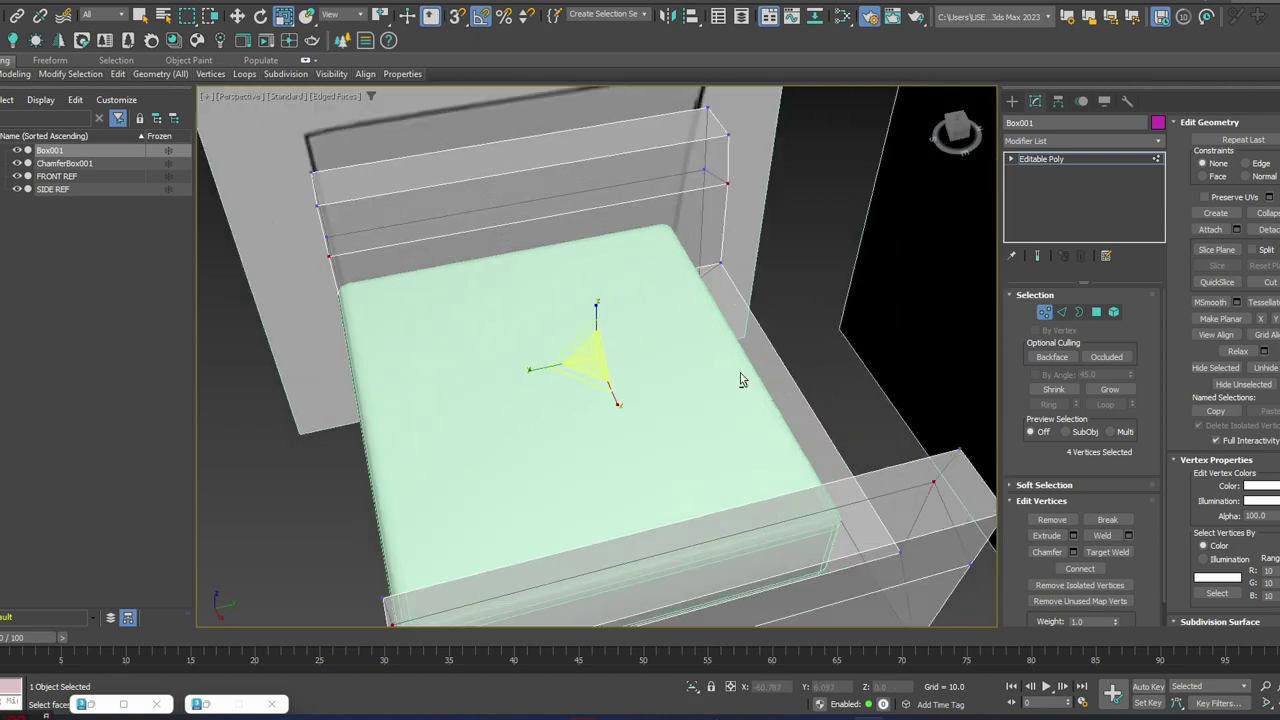
{"action": "scroll", "coordinate": [688, 323], "scroll_direction": "down", "scroll_amount": 6}
{"action": "key", "text": "alt+x"}
{"action": "scroll", "coordinate": [738, 263], "scroll_direction": "up", "scroll_amount": 5}
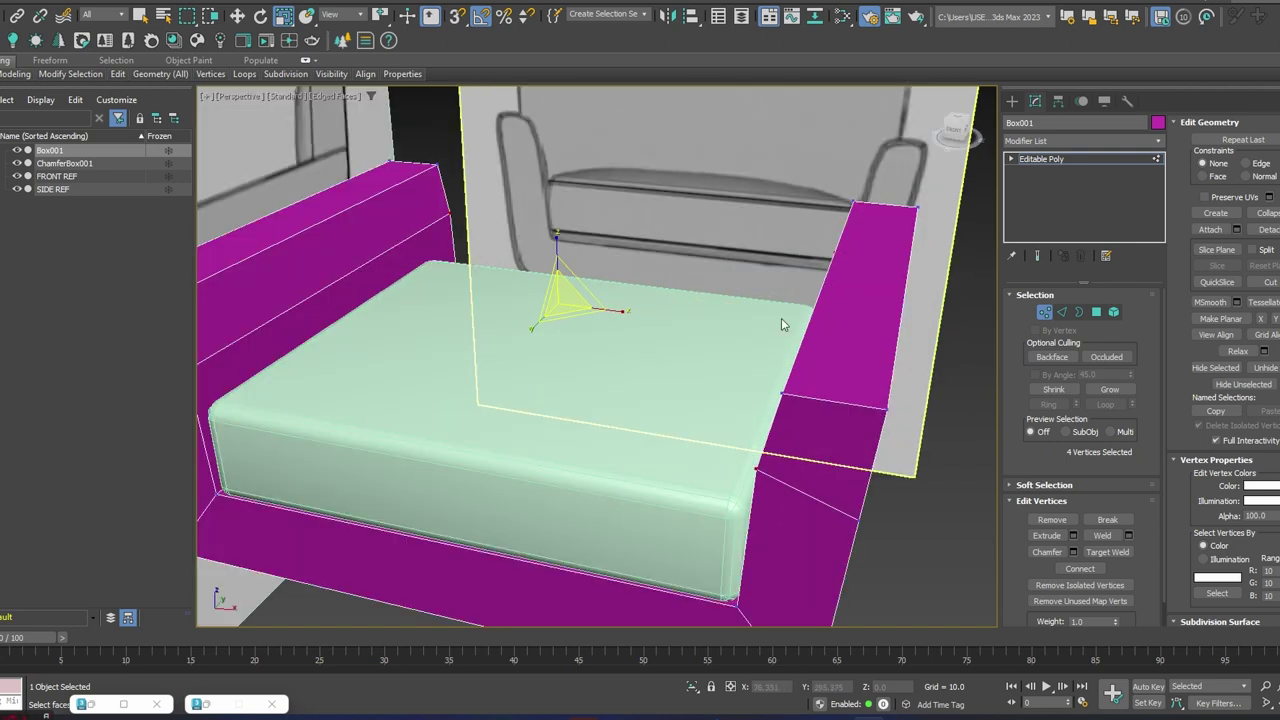
{"action": "scroll", "coordinate": [781, 318], "scroll_direction": "down", "scroll_amount": 5}
{"action": "scroll", "coordinate": [790, 330], "scroll_direction": "up", "scroll_amount": 2}
{"action": "left_click", "coordinate": [1089, 159]}
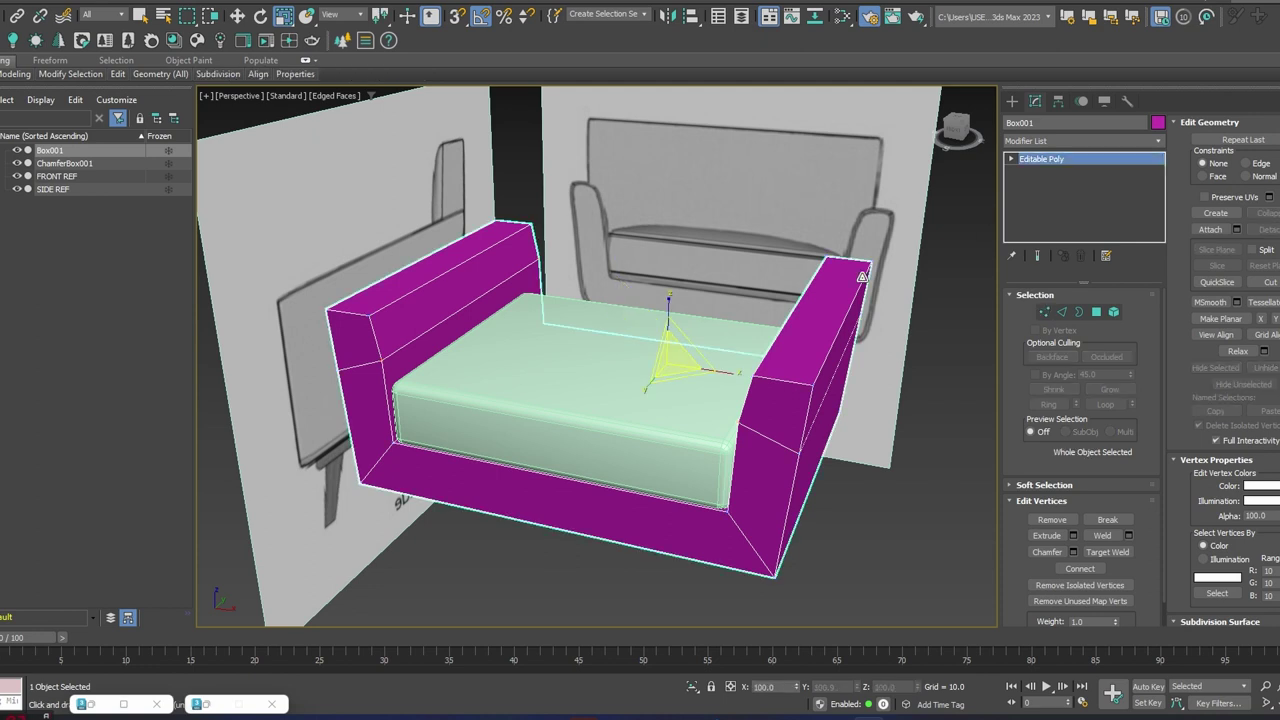
{"action": "scroll", "coordinate": [571, 334], "scroll_direction": "down", "scroll_amount": 5}
{"action": "middle_click_drag", "start_coordinate": [571, 334], "coordinate": [649, 273], "text": "alt"}
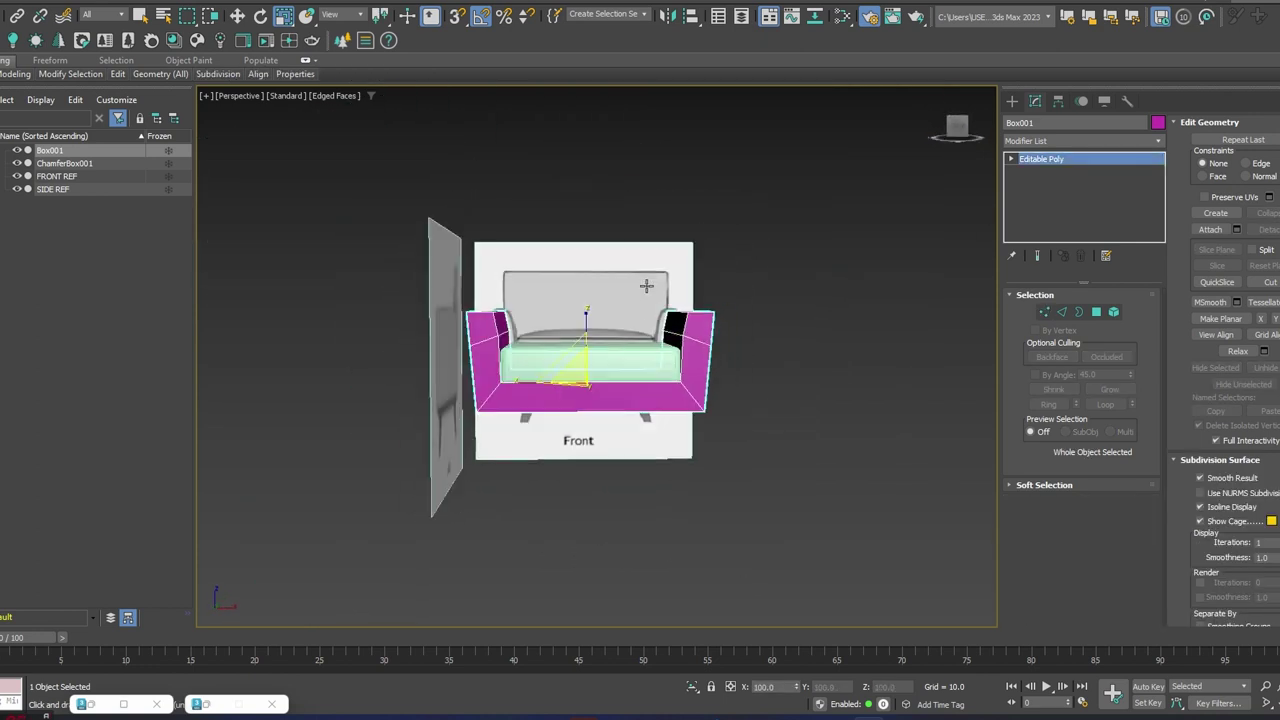
{"action": "scroll", "coordinate": [650, 290], "scroll_direction": "up", "scroll_amount": 8}
{"action": "scroll", "coordinate": [708, 371], "scroll_direction": "down", "scroll_amount": 6}
{"action": "mouse_move", "coordinate": [708, 371]}
{"action": "middle_mouse_down", "text": "alt"}
{"action": "mouse_move", "coordinate": [749, 465]}
{"action": "mouse_move", "coordinate": [719, 370]}
{"action": "mouse_move", "coordinate": [697, 371]}
{"action": "middle_mouse_up", "text": "alt"}
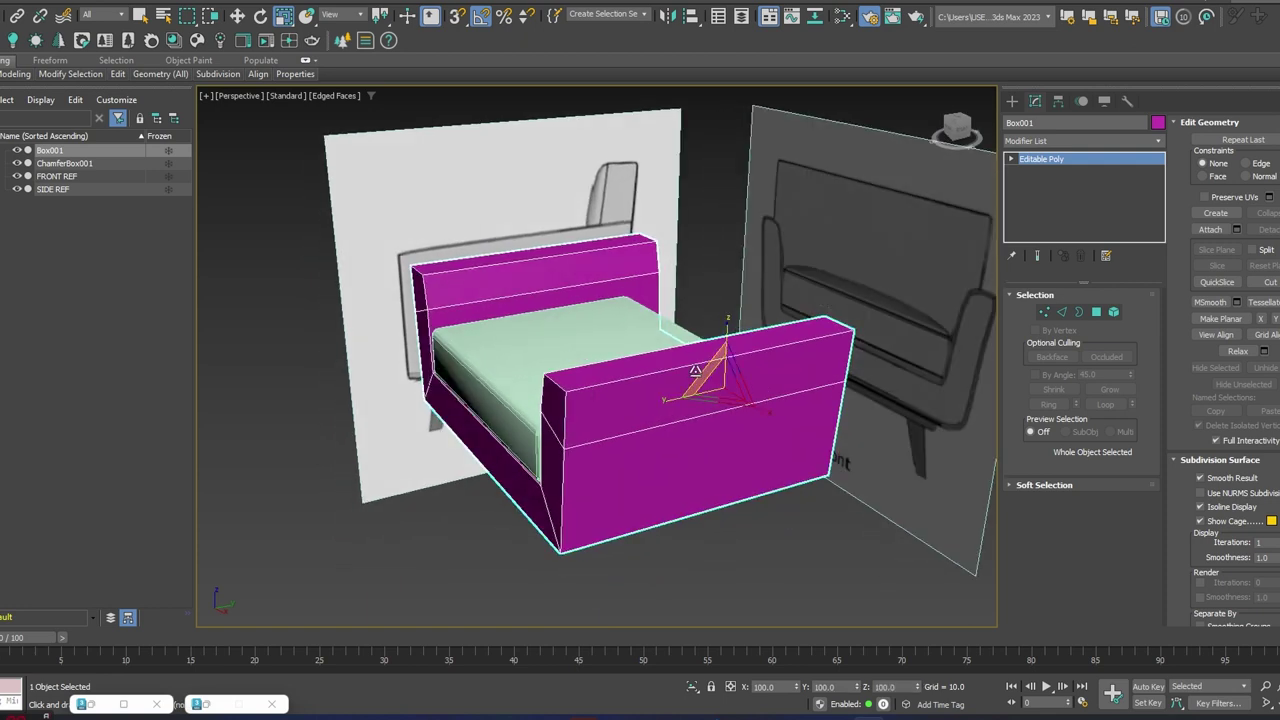
- Try a TurboSmooth modifier on the base and arms
{"action": "left_click", "coordinate": [1056, 146]}
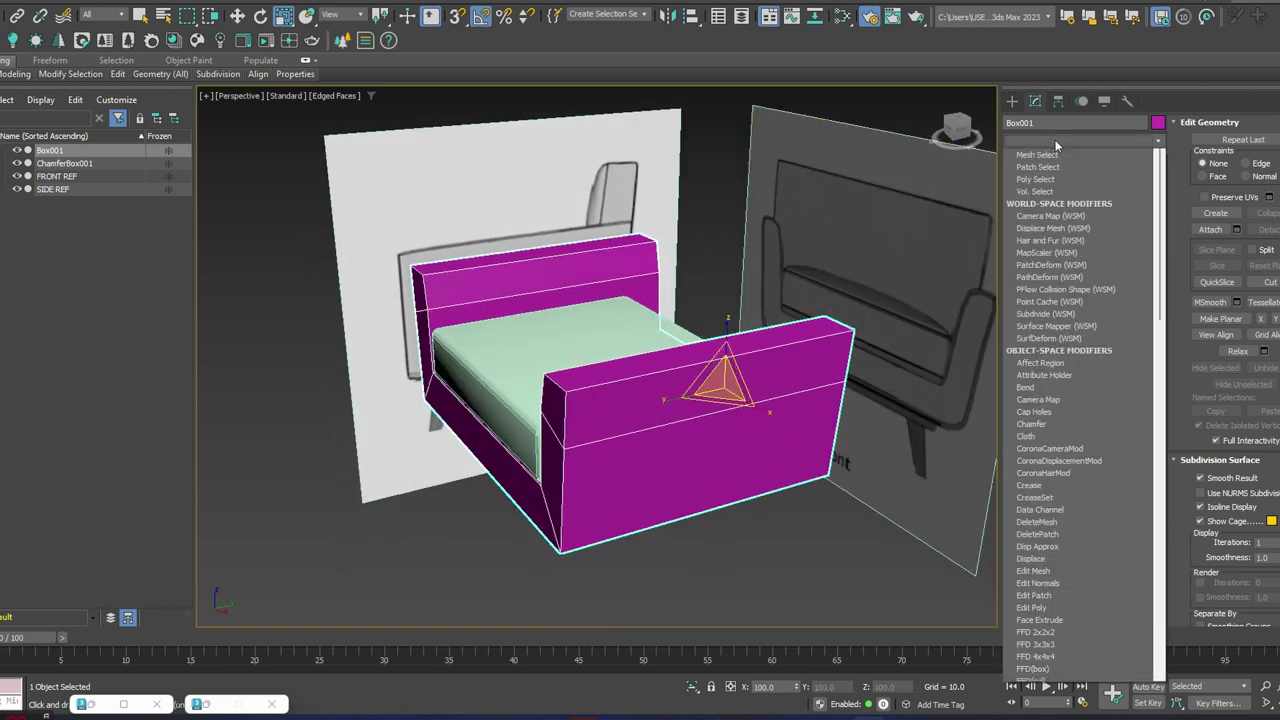
{"action": "left_click", "coordinate": [1056, 146]}
{"action": "left_click", "coordinate": [1056, 146]}
{"action": "type", "text": "tu"}
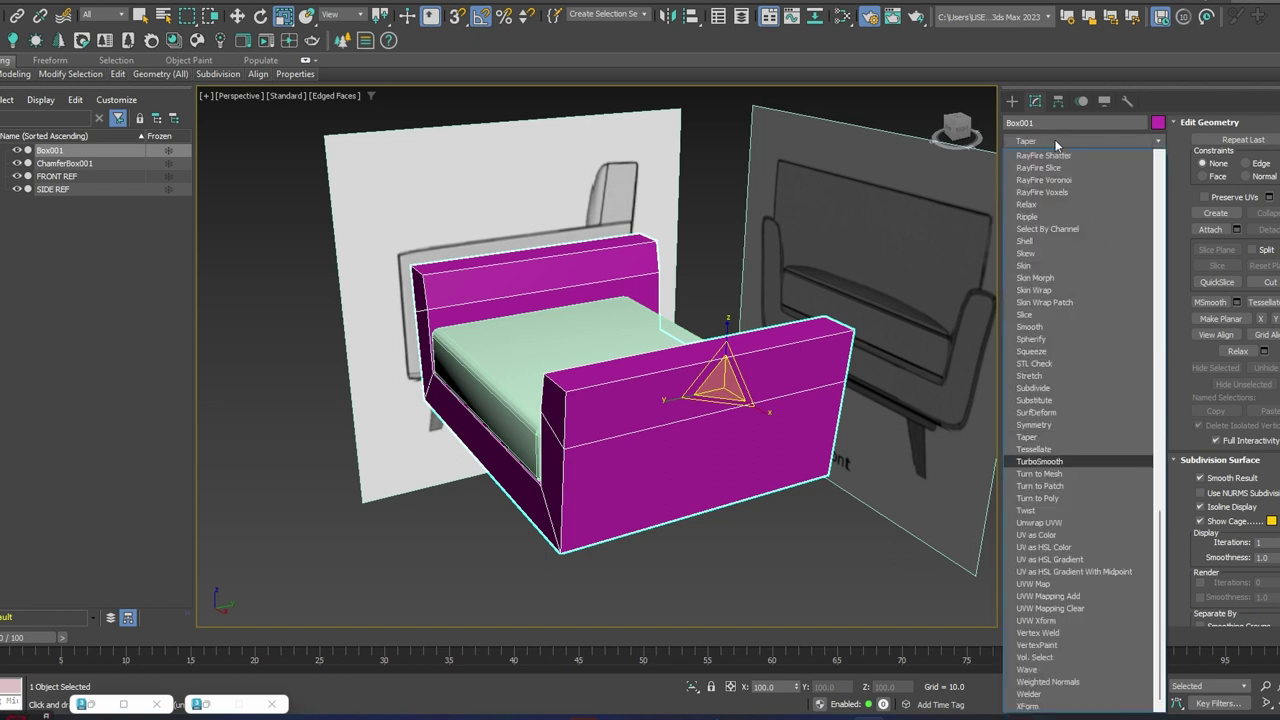
{"action": "key", "text": "Return"}
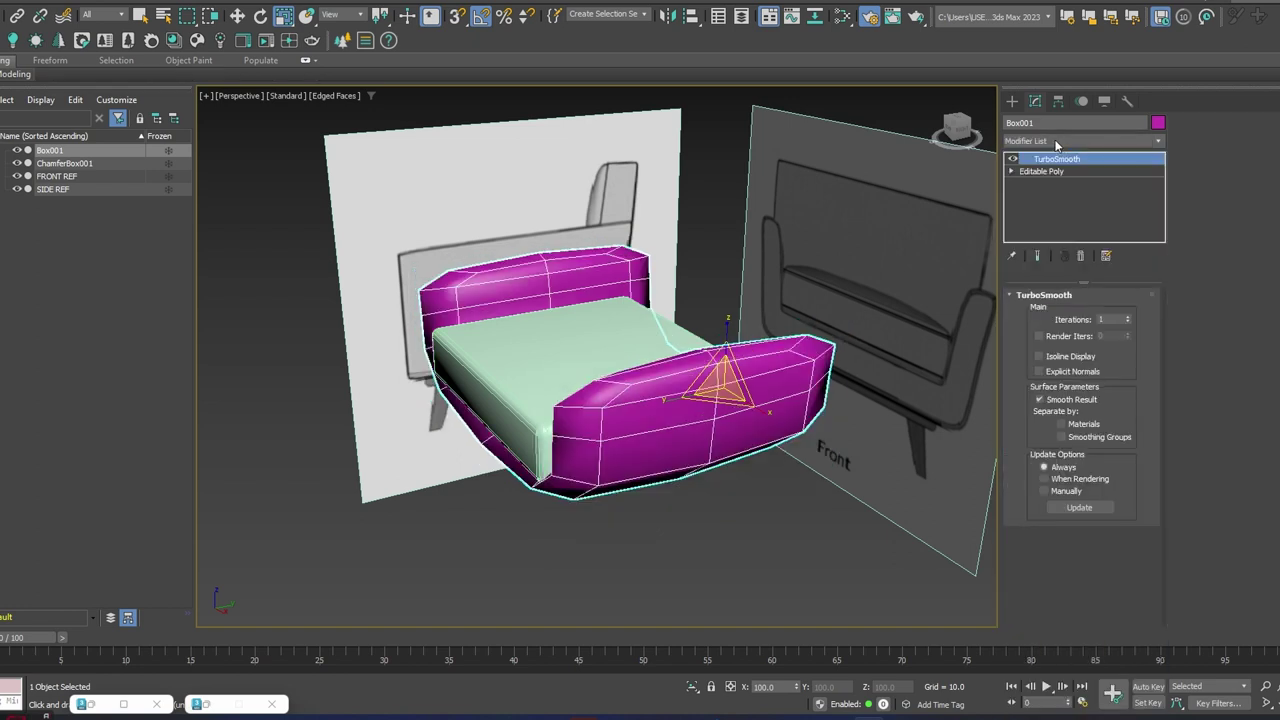
- Preview the smoothing with 2 iterations from several angles, and remove the TurboSmooth modifier
{"action": "middle_click_drag", "start_coordinate": [825, 349], "coordinate": [726, 358], "text": "alt"}
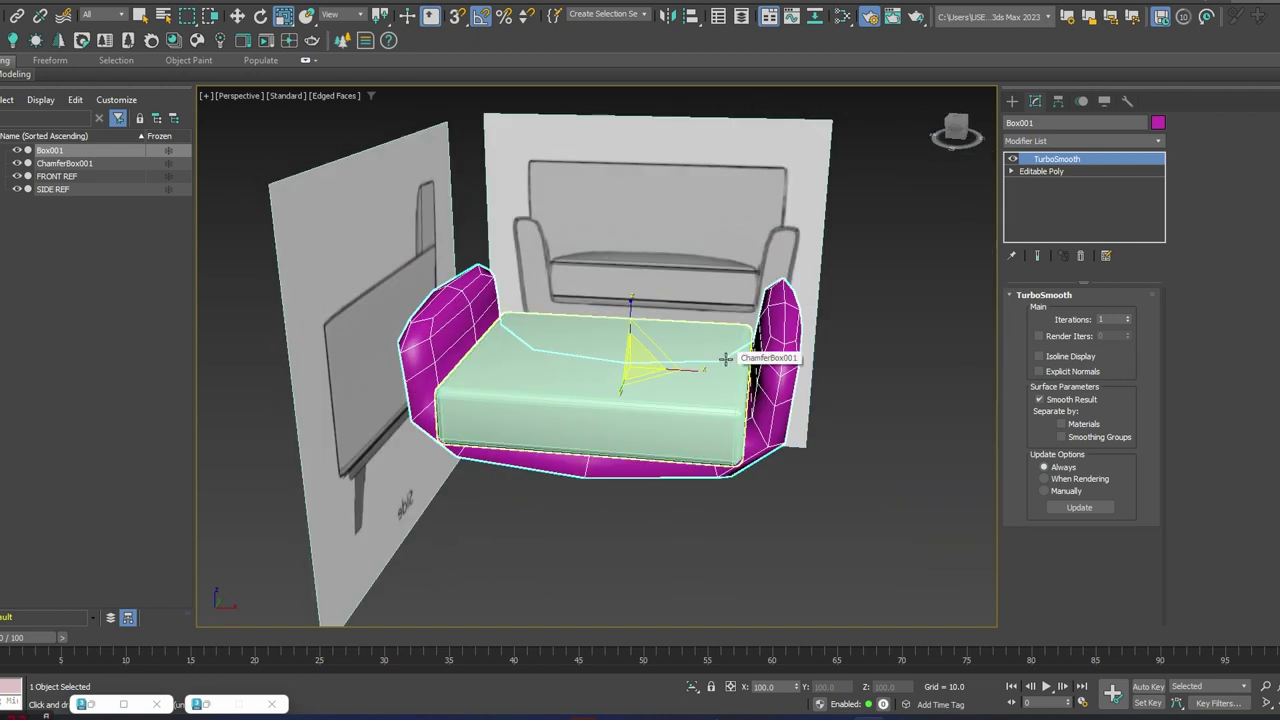
{"action": "middle_click_drag", "start_coordinate": [757, 468], "coordinate": [914, 404], "text": "alt"}
{"action": "left_click", "coordinate": [1128, 318]}
{"action": "middle_click_drag", "start_coordinate": [600, 420], "coordinate": [786, 358], "text": "alt"}
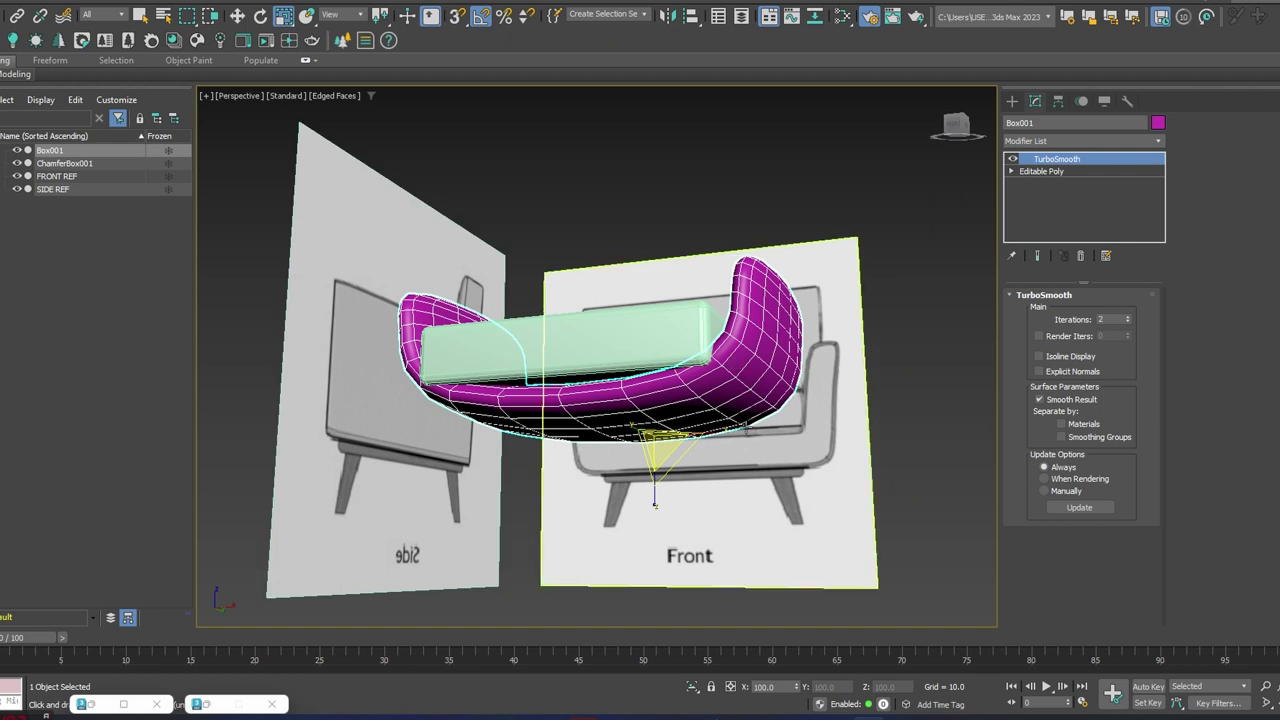
{"action": "left_click", "coordinate": [1080, 255]}
{"action": "middle_click_drag", "start_coordinate": [808, 370], "coordinate": [580, 353], "text": "alt"}
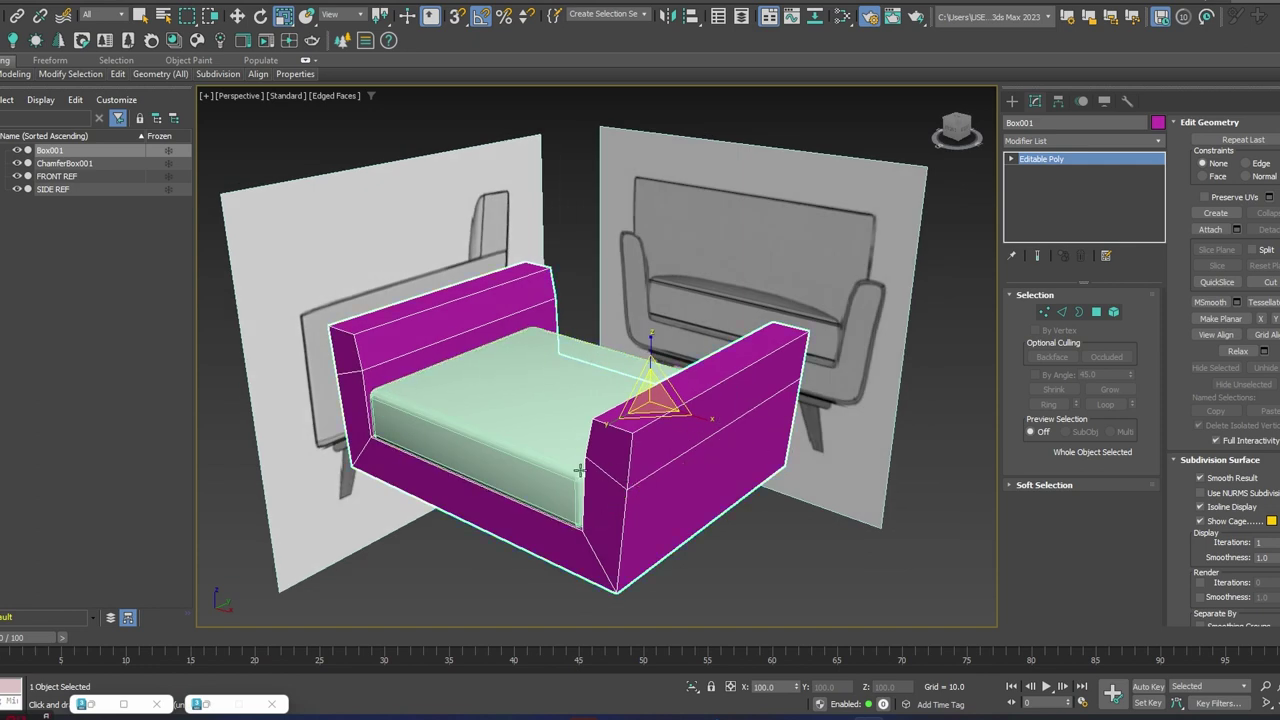
- Select the four horizontal edges running across the width of the base, and turn on see-through display
{"action": "middle_click_drag", "start_coordinate": [610, 450], "coordinate": [683, 385], "text": "alt"}
{"action": "scroll", "coordinate": [694, 450], "scroll_direction": "up", "scroll_amount": 3}
{"action": "middle_click_drag", "start_coordinate": [700, 432], "coordinate": [686, 414]}
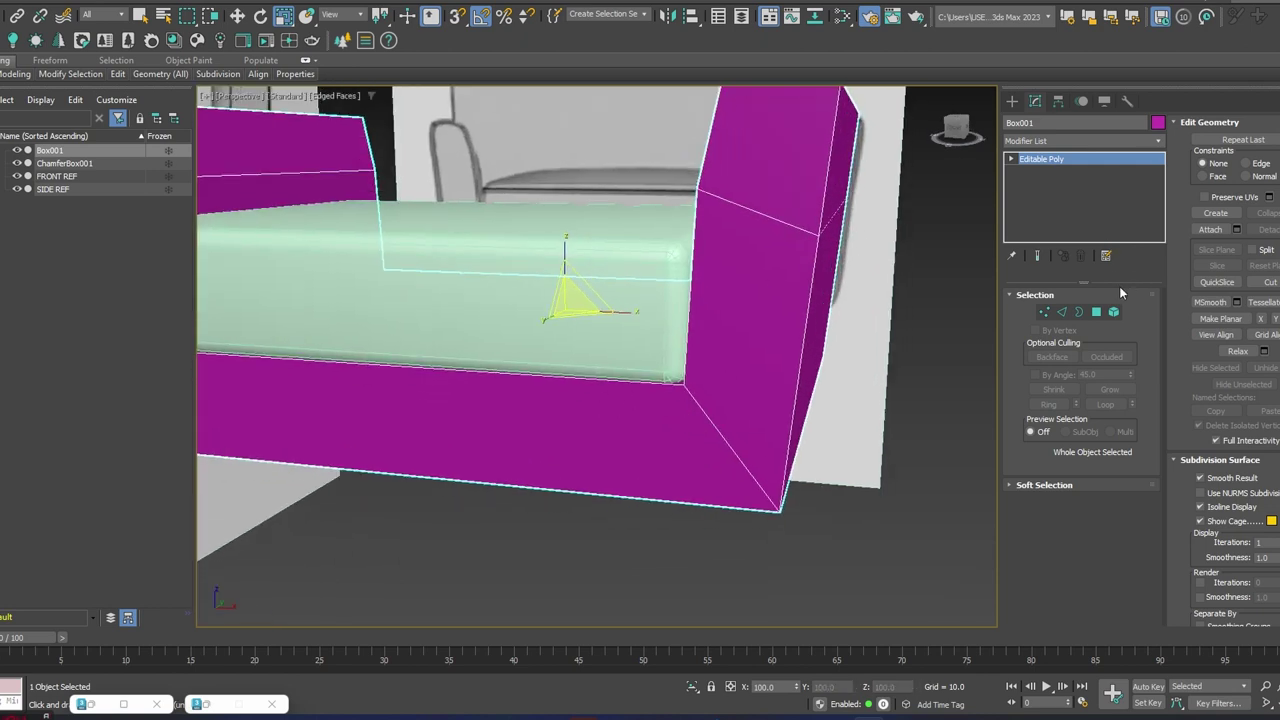
{"action": "left_click", "coordinate": [1062, 313]}
{"action": "scroll", "coordinate": [626, 409], "scroll_direction": "down", "scroll_amount": 6}
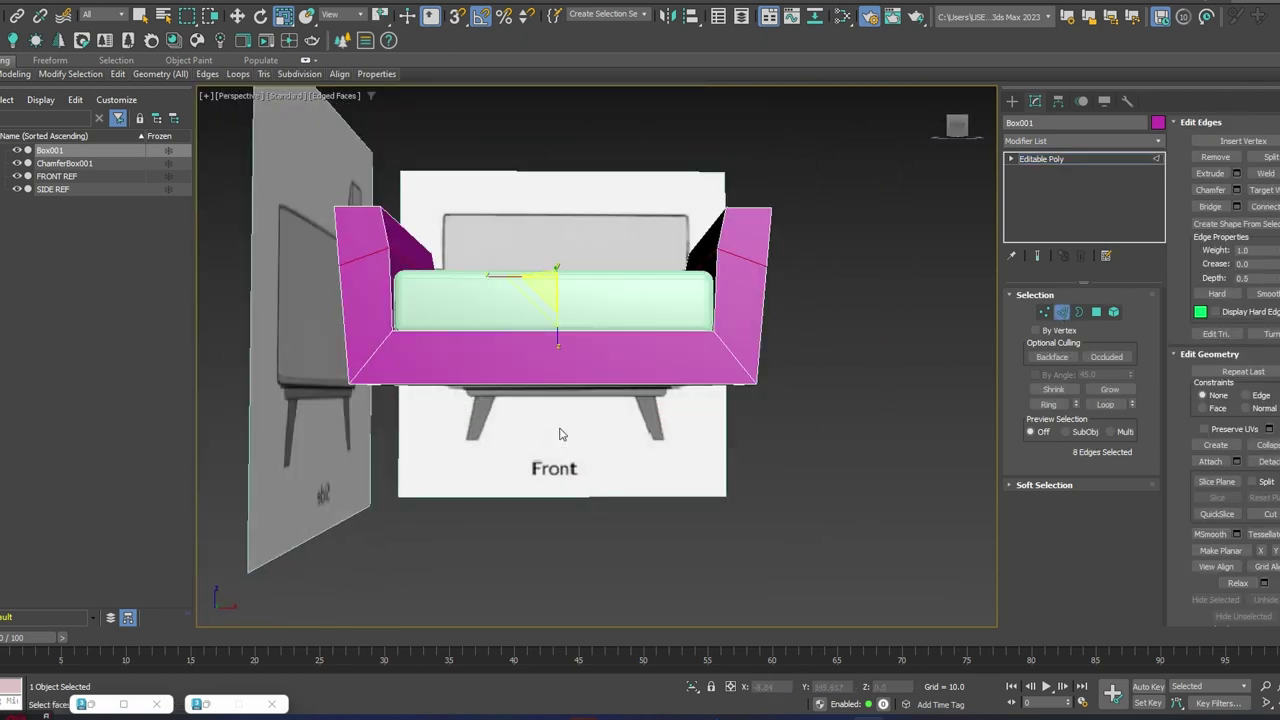
{"action": "left_click_drag", "start_coordinate": [557, 479], "coordinate": [547, 230]}
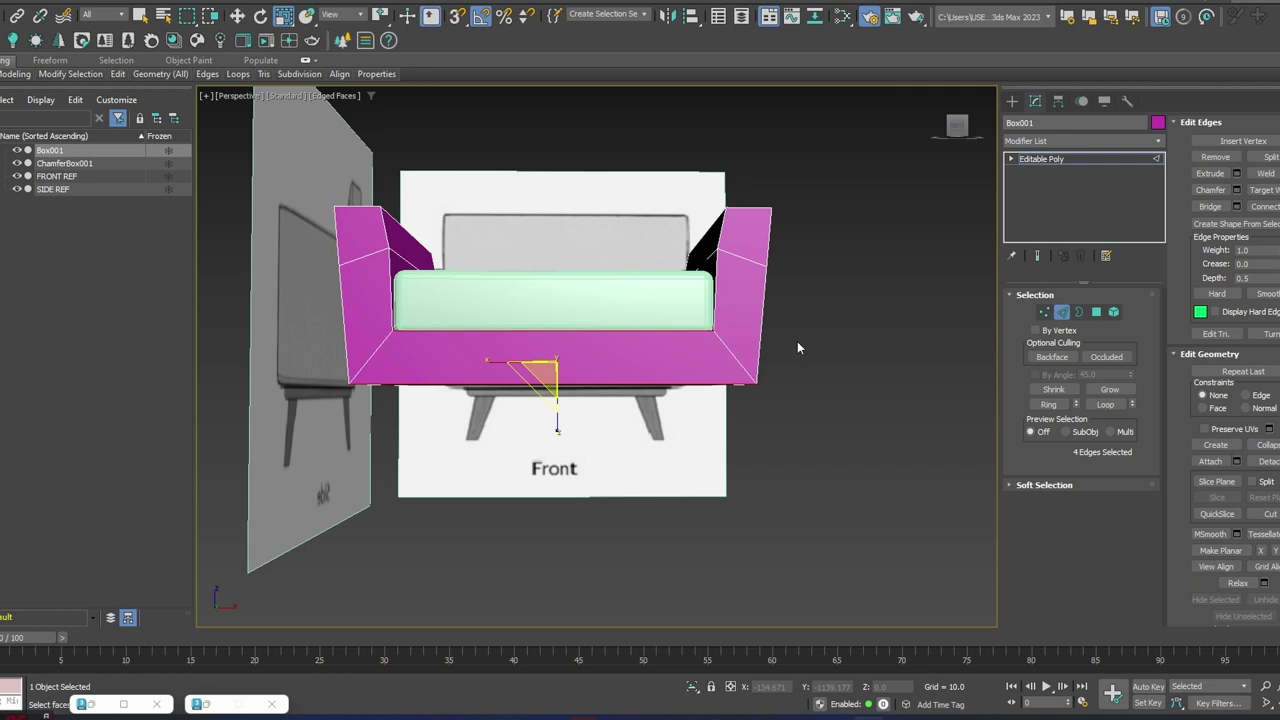
{"action": "key", "text": "alt+x"}
{"action": "middle_click_drag", "start_coordinate": [671, 434], "coordinate": [638, 435], "text": "alt"}
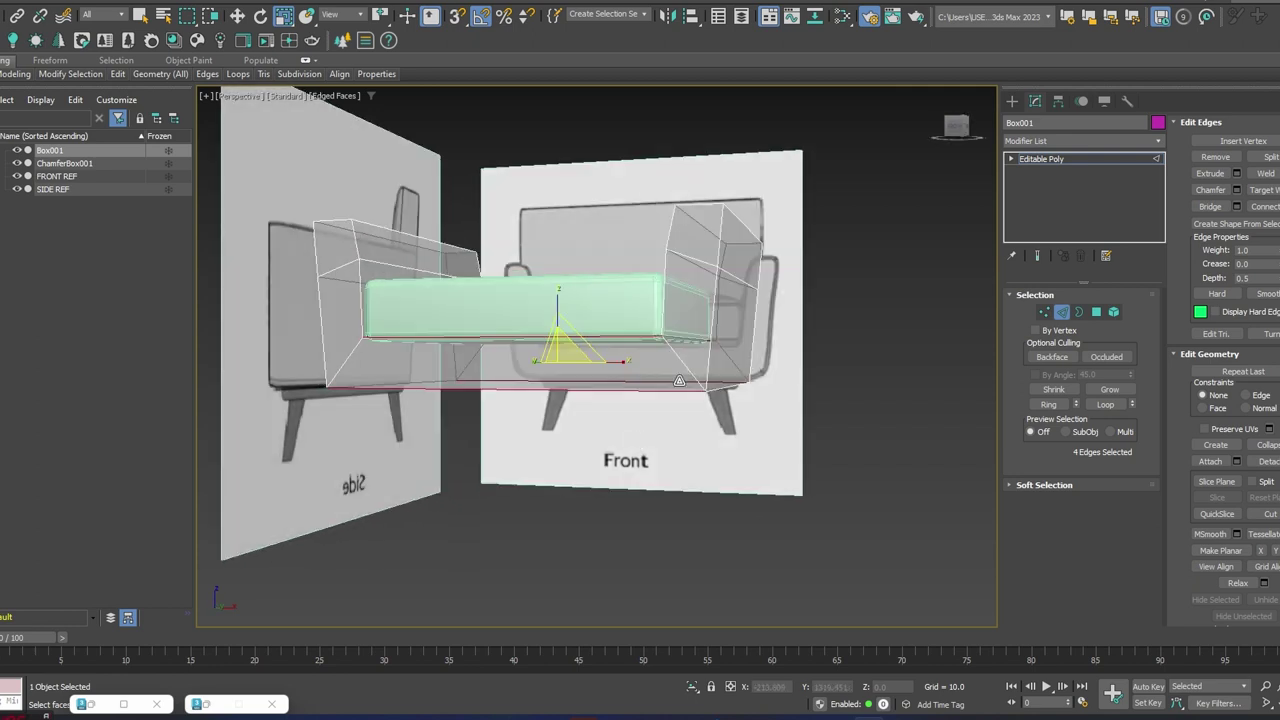
{"action": "mouse_move", "coordinate": [679, 375]}
{"action": "middle_mouse_down", "text": "alt"}
{"action": "mouse_move", "coordinate": [700, 349]}
{"action": "mouse_move", "coordinate": [680, 350]}
{"action": "middle_mouse_up", "text": "alt"}
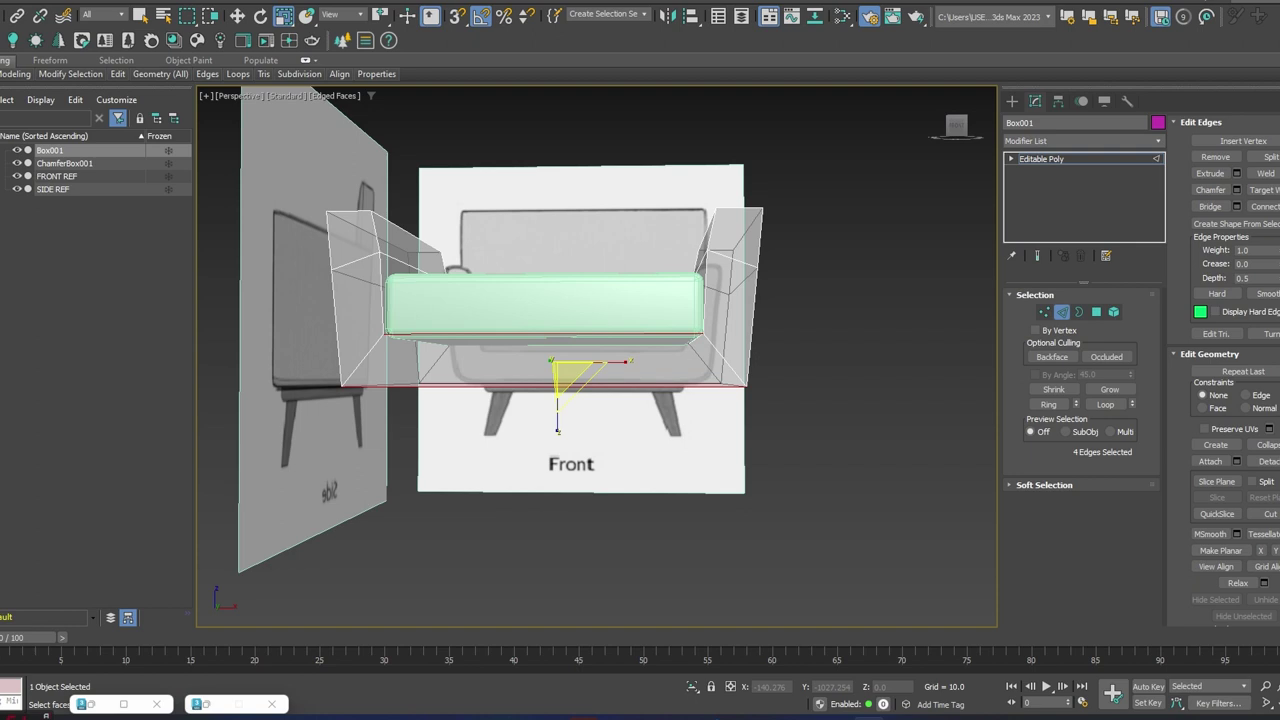
- Connect the four selected base edges with 2 segments, pinch 87 and slide 0
{"action": "left_click", "coordinate": [1277, 206]}
{"action": "left_click_drag", "start_coordinate": [624, 334], "coordinate": [866, 280]}
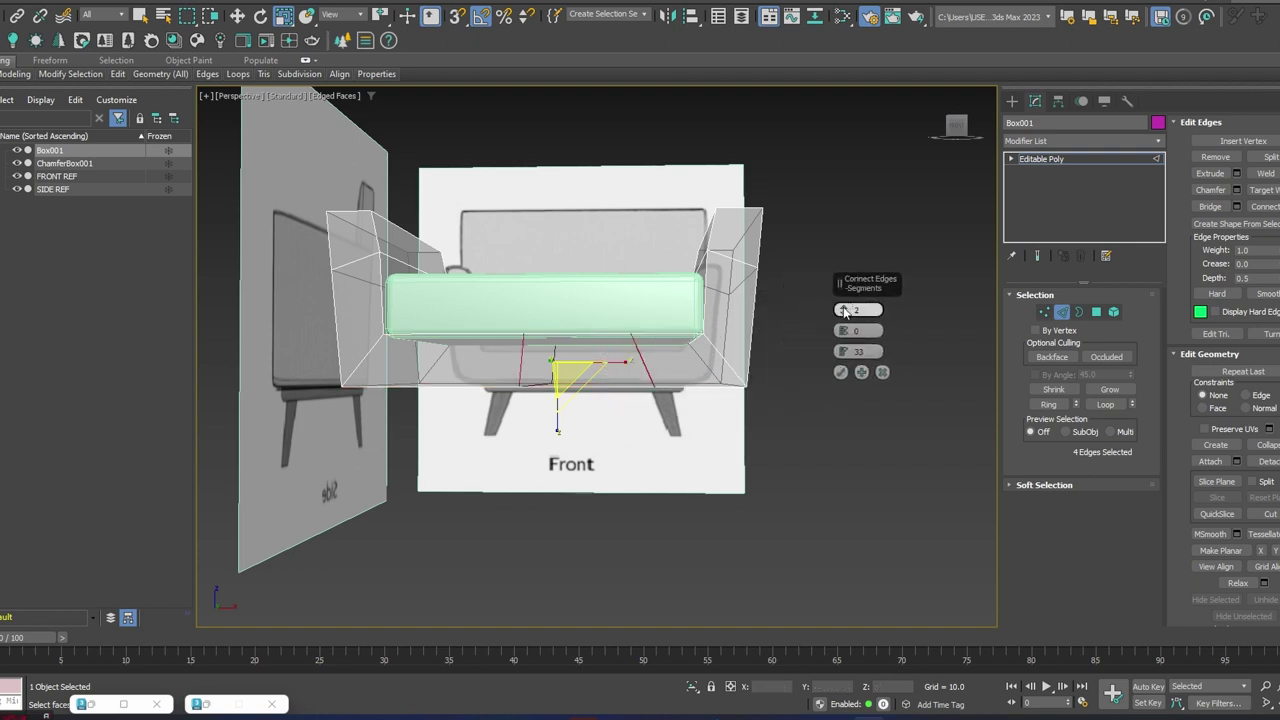
{"action": "left_click", "coordinate": [844, 310]}
{"action": "right_click", "coordinate": [842, 353]}
{"action": "middle_click_drag", "start_coordinate": [590, 344], "coordinate": [610, 342], "text": "alt"}
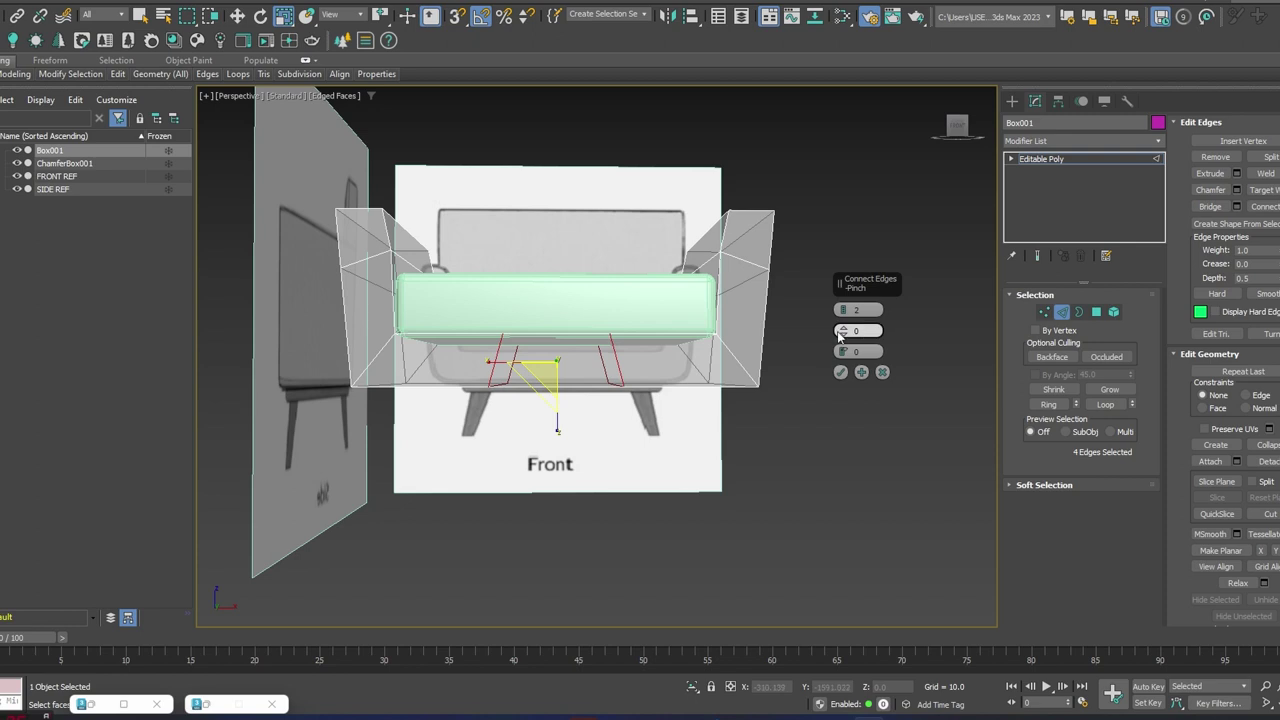
{"action": "left_click_drag", "start_coordinate": [840, 337], "coordinate": [828, 79]}
{"action": "left_click", "coordinate": [840, 373]}
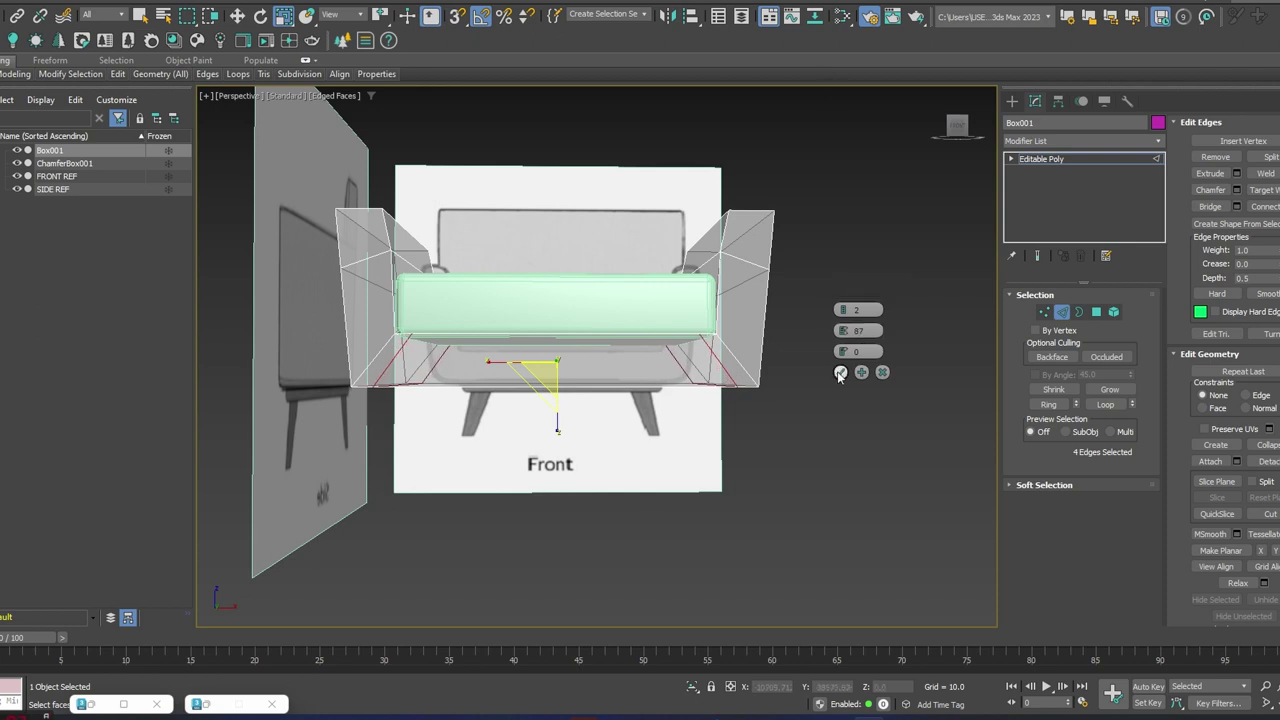
- Select the upright edges in the lower section of both arms and connect them with 1 segment, pinch 0 and slide -50
{"action": "key", "text": "f"}
{"action": "key", "text": "z"}
{"action": "scroll", "coordinate": [779, 431], "scroll_direction": "down", "scroll_amount": 3}
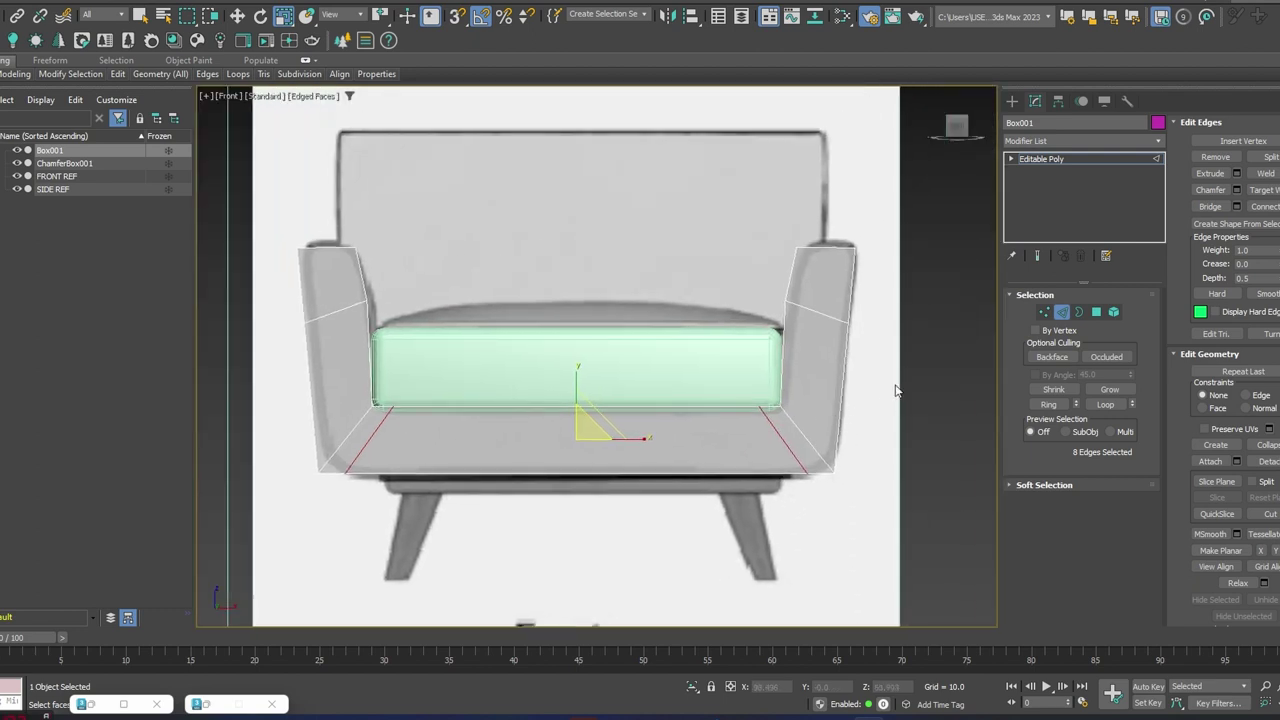
{"action": "left_click_drag", "start_coordinate": [720, 352], "coordinate": [720, 350]}
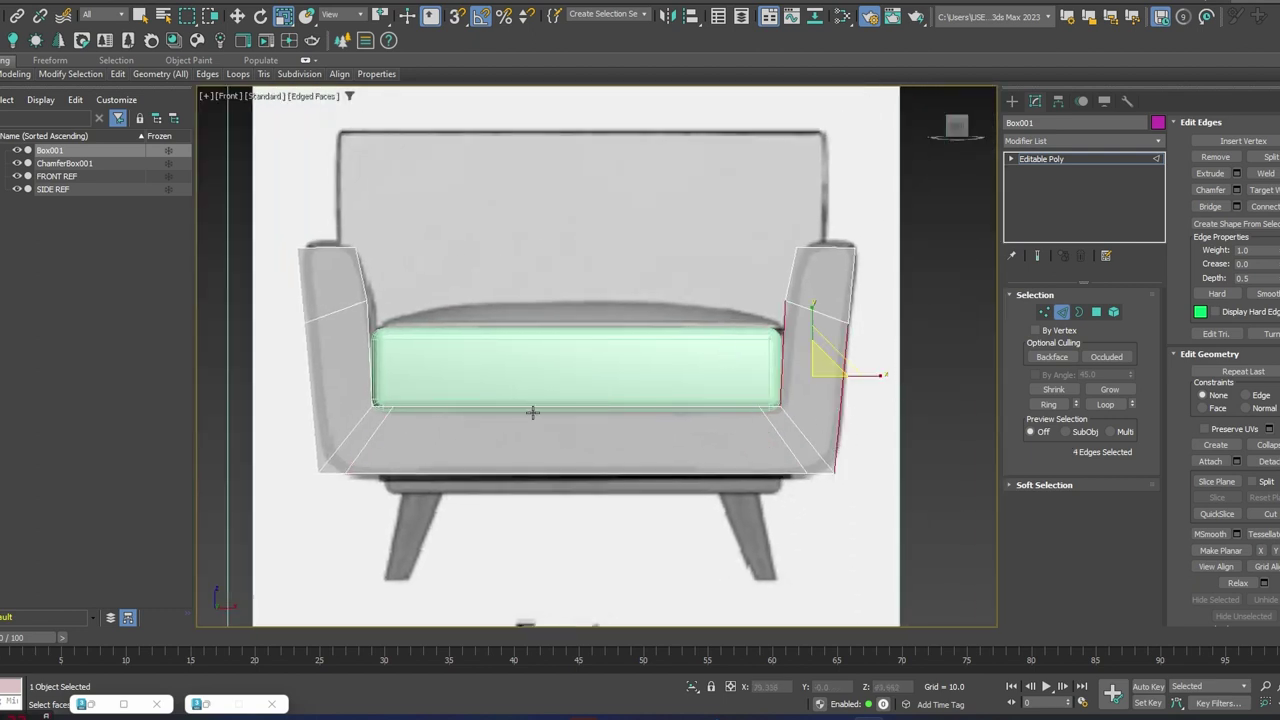
{"action": "left_click_drag", "start_coordinate": [419, 340], "coordinate": [281, 383]}
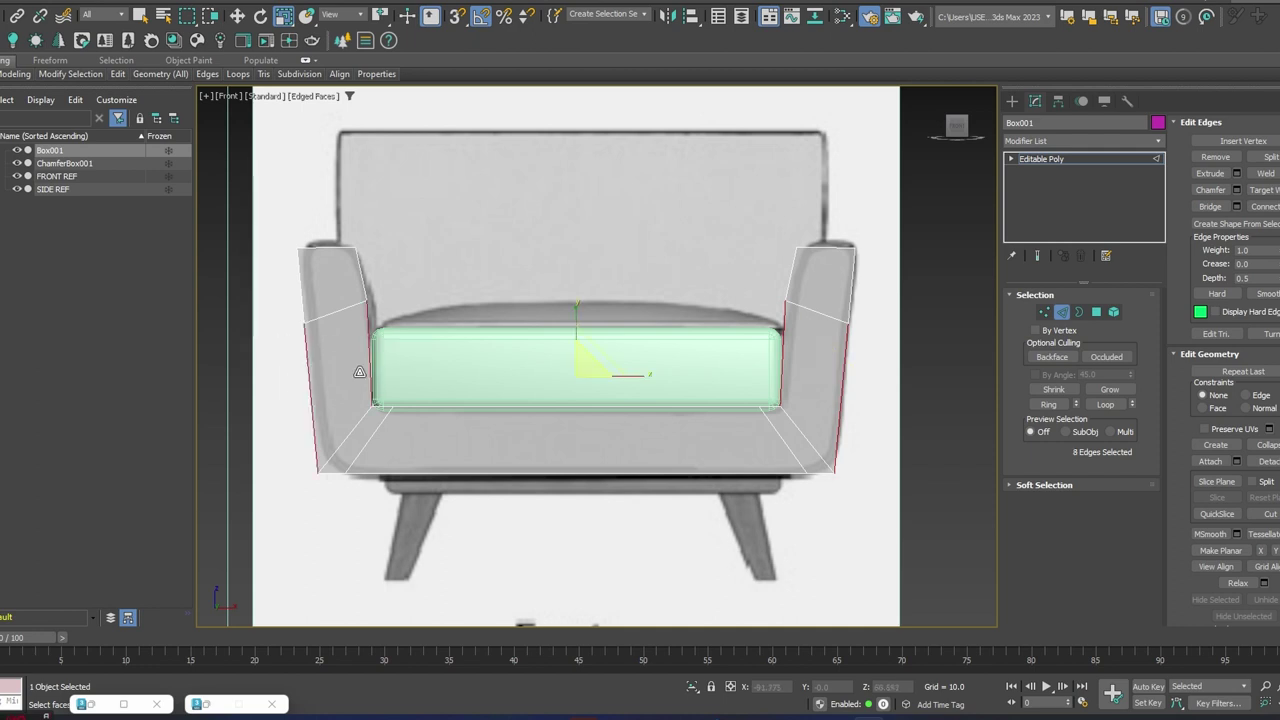
{"action": "left_click", "coordinate": [1279, 206]}
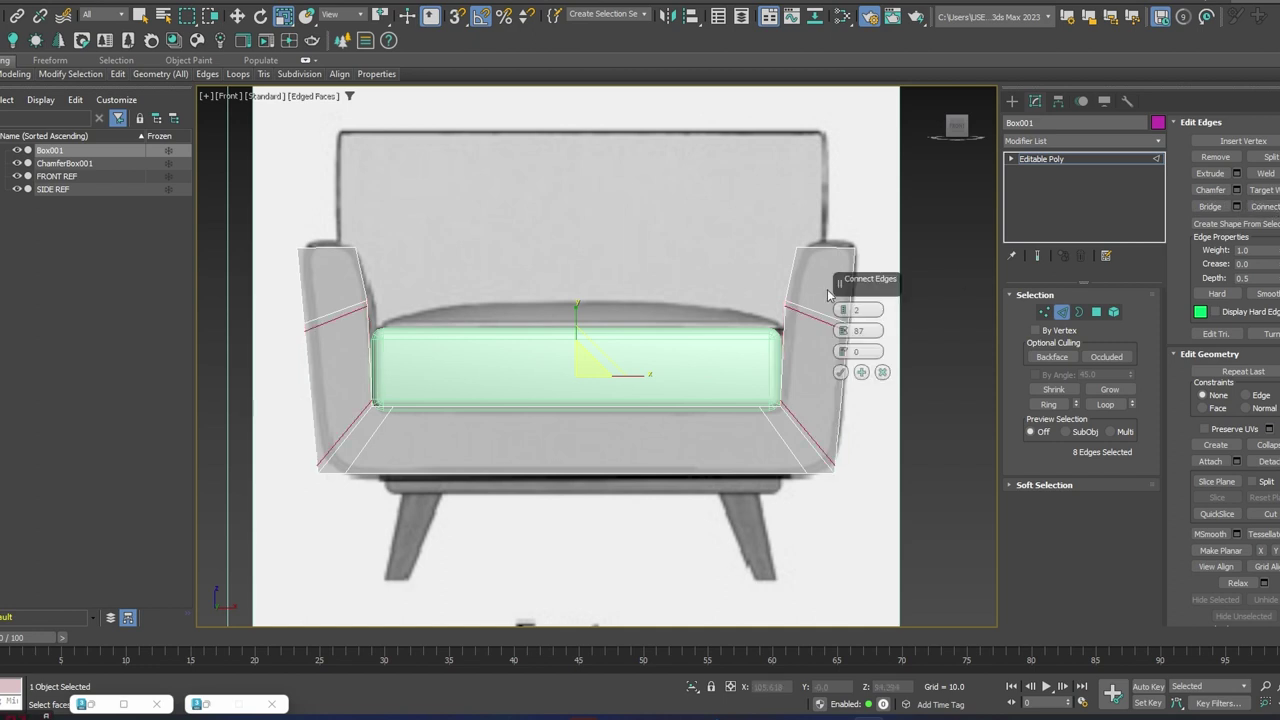
{"action": "left_click", "coordinate": [843, 313]}
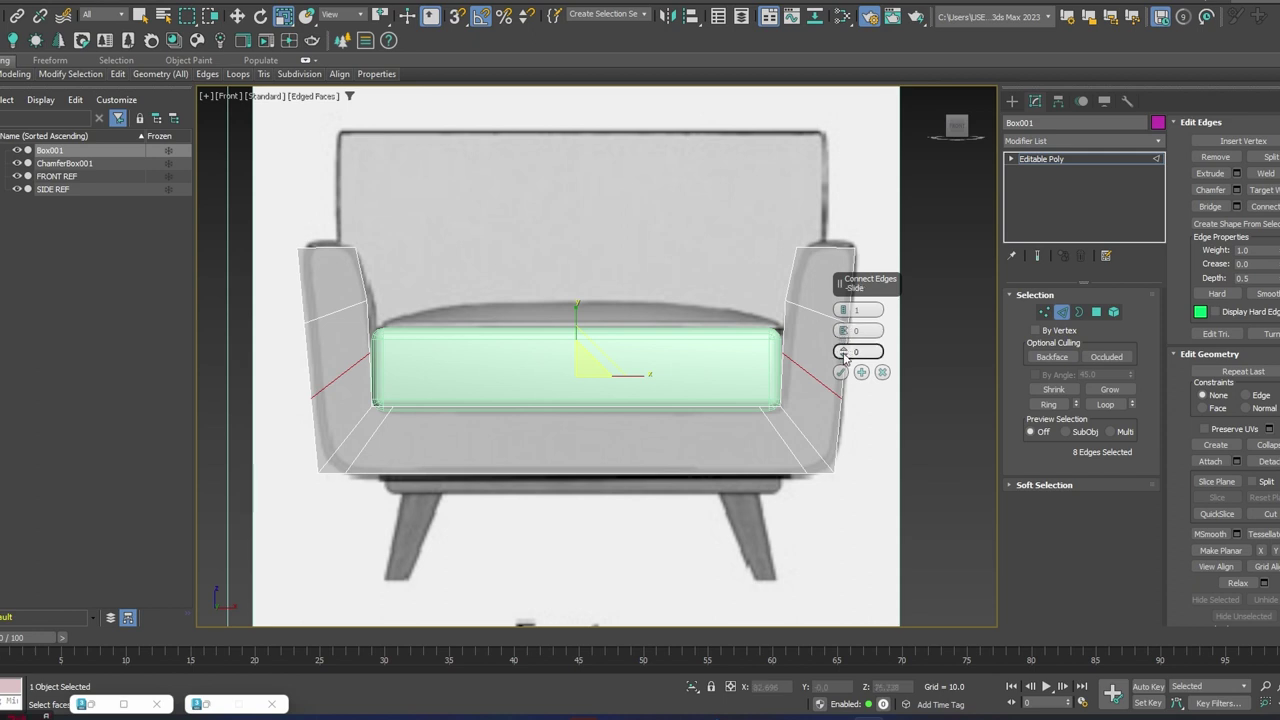
{"action": "left_click_drag", "start_coordinate": [843, 356], "coordinate": [830, 490]}
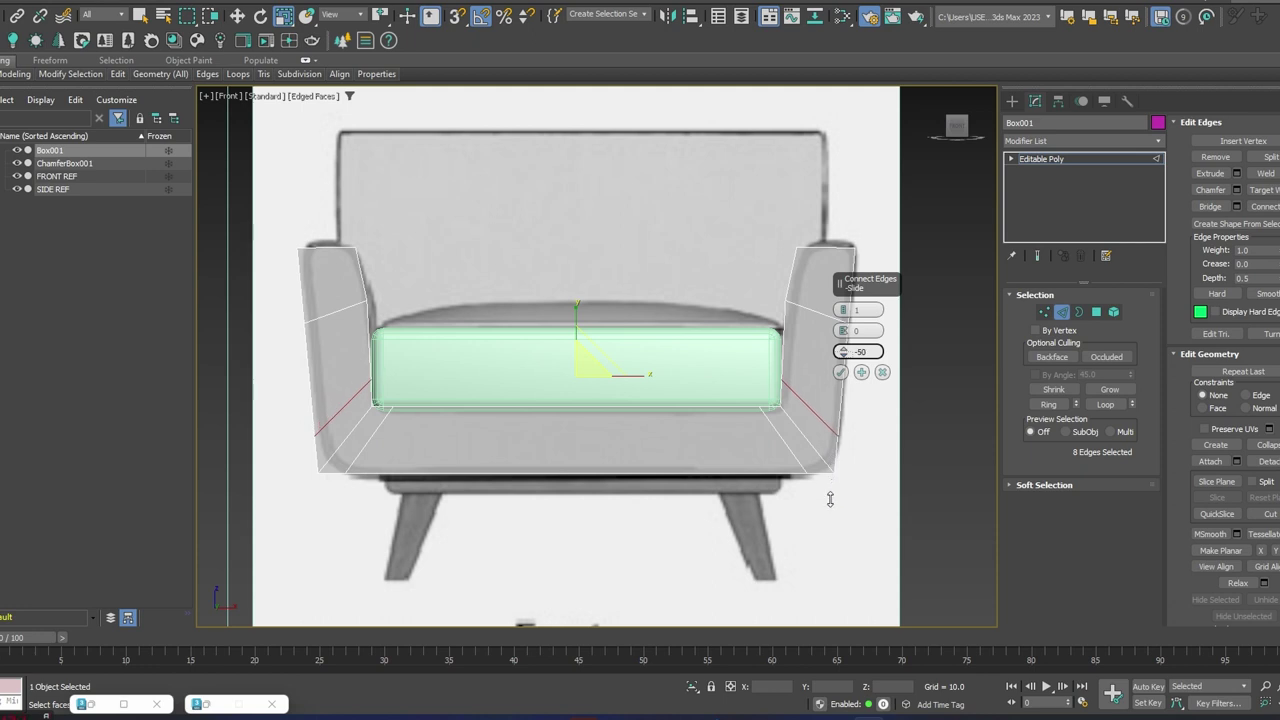
{"action": "left_click", "coordinate": [840, 372]}
- Select all edges running front to back along the base and both arms
{"action": "scroll", "coordinate": [780, 430], "scroll_direction": "down", "scroll_amount": 4}
{"action": "scroll", "coordinate": [670, 436], "scroll_direction": "up", "scroll_amount": 5}
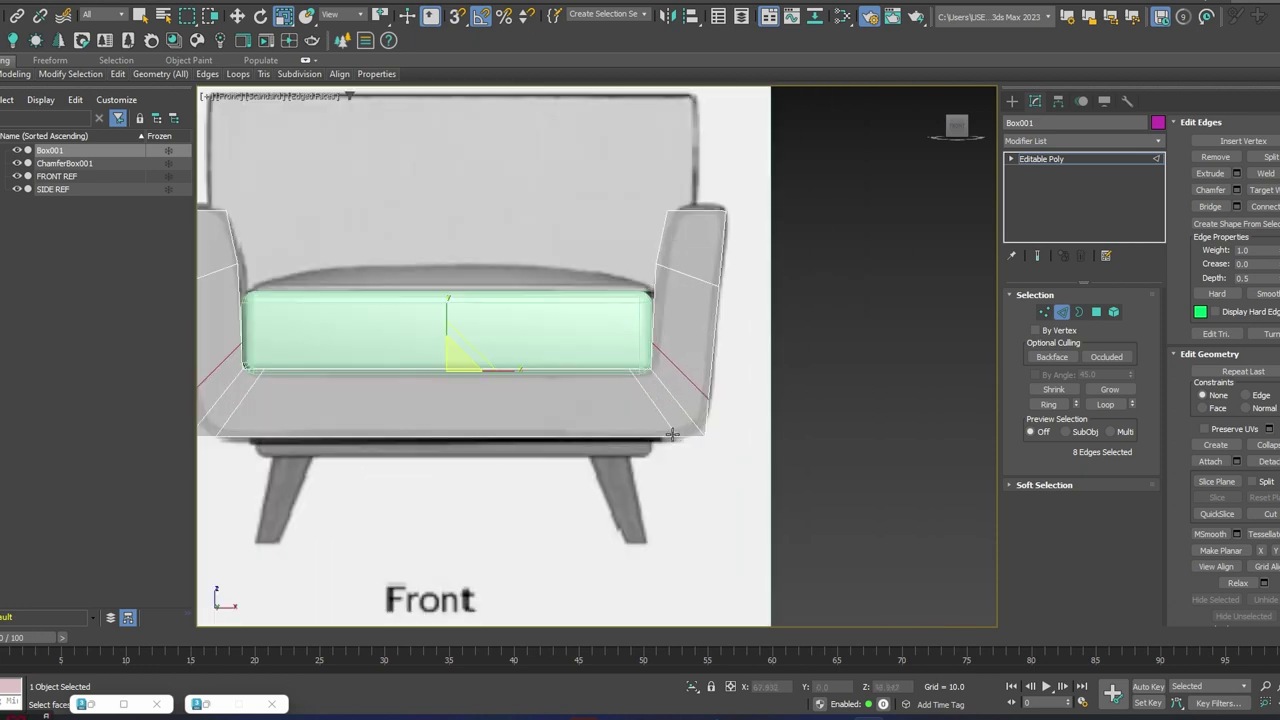
{"action": "scroll", "coordinate": [672, 434], "scroll_direction": "up", "scroll_amount": 3}
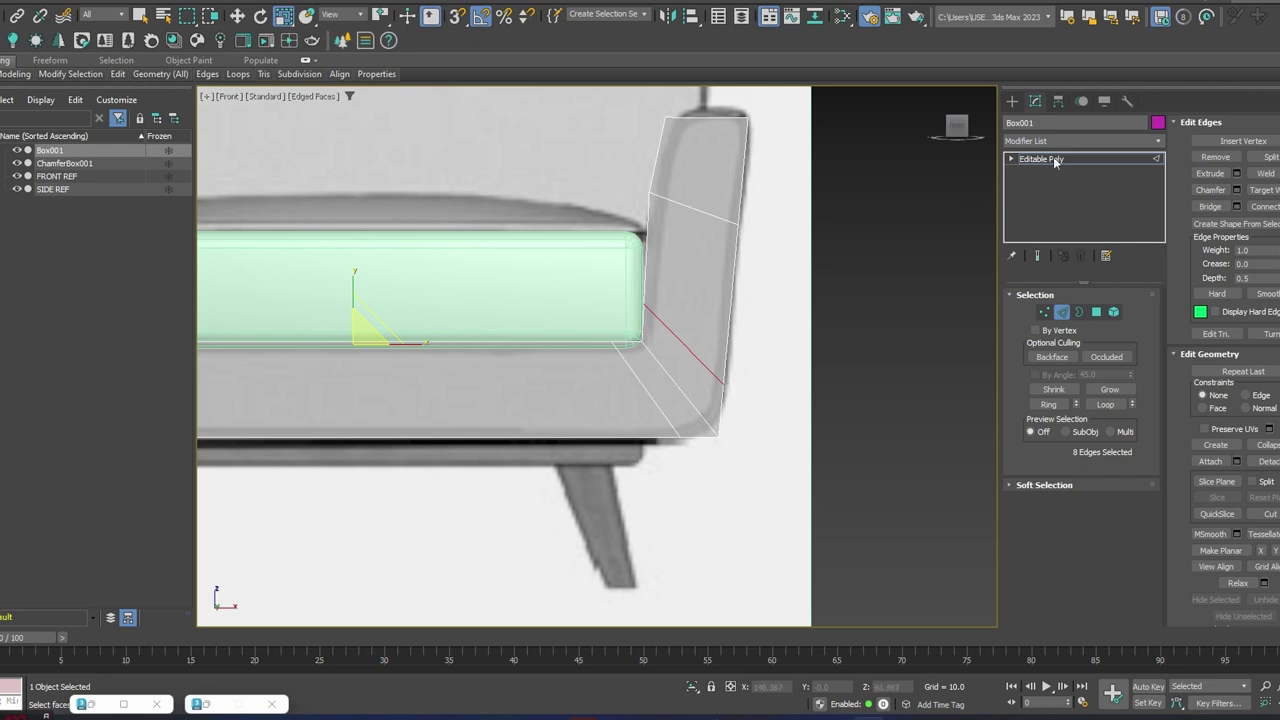
{"action": "scroll", "coordinate": [604, 316], "scroll_direction": "down", "scroll_amount": 8}
{"action": "middle_click_drag", "start_coordinate": [689, 286], "coordinate": [827, 336], "text": "alt"}
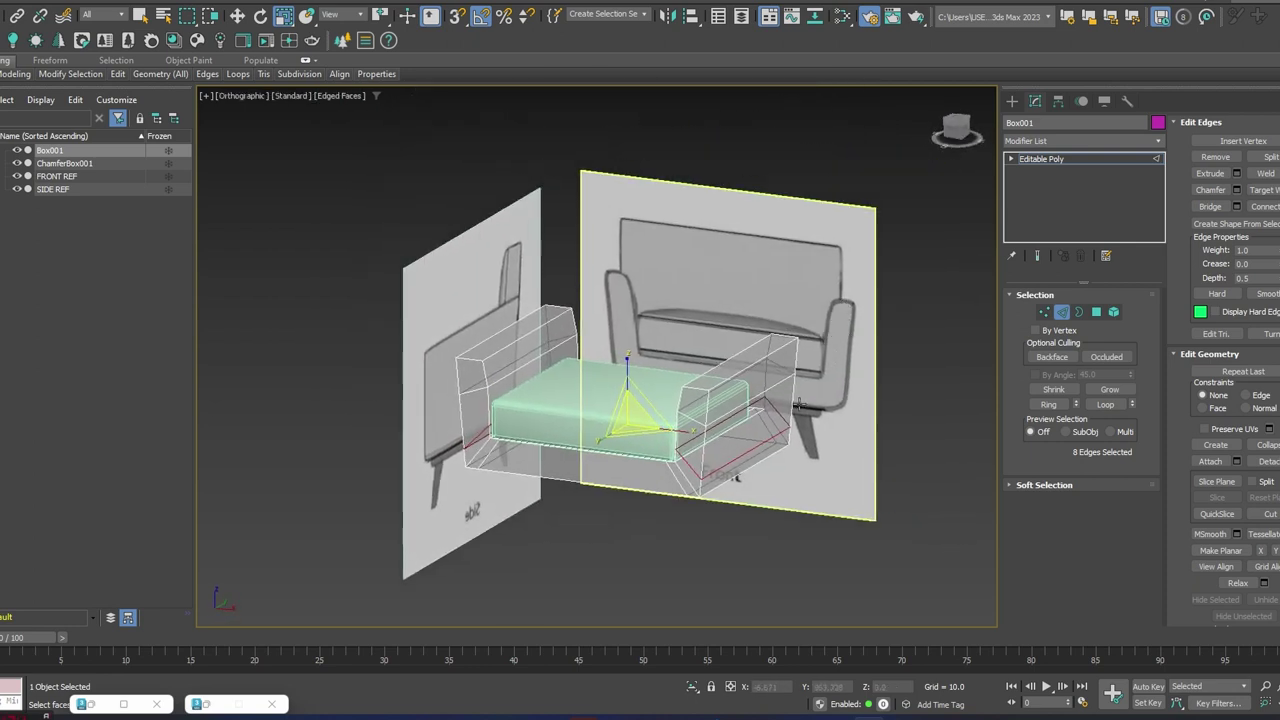
{"action": "middle_click_drag", "start_coordinate": [735, 424], "coordinate": [953, 310], "text": "alt"}
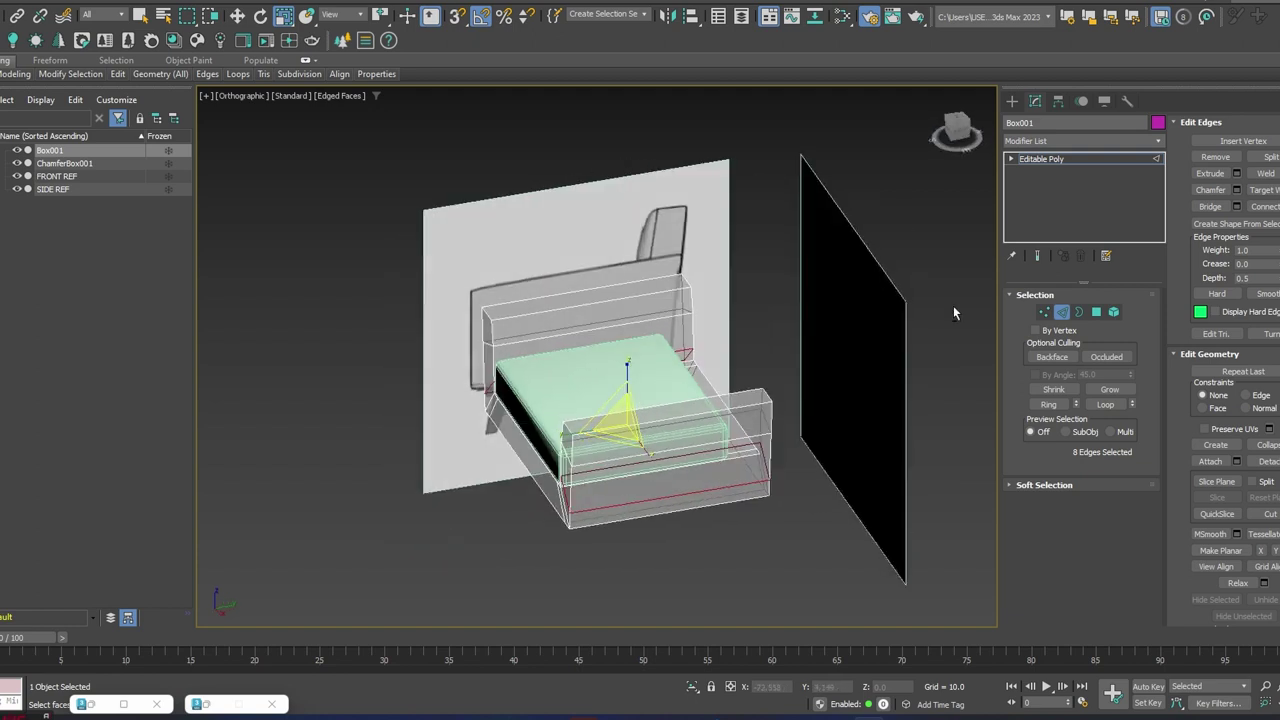
{"action": "left_click", "coordinate": [1072, 157]}
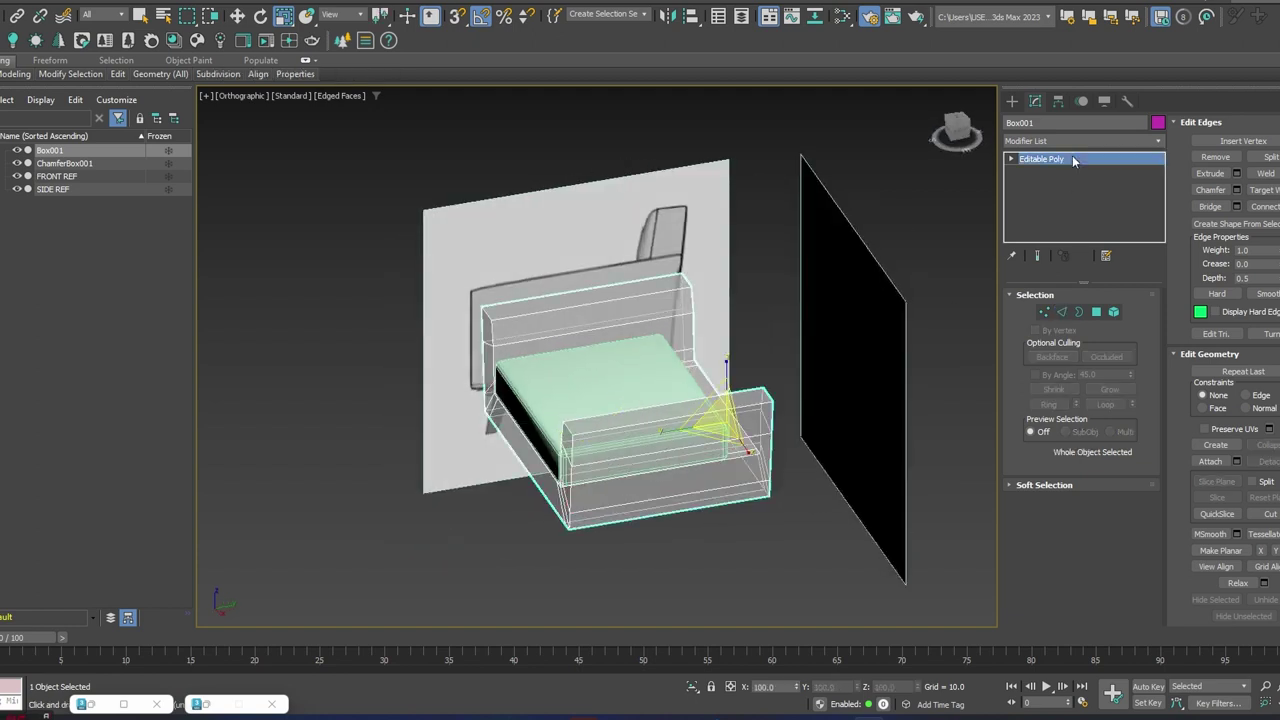
{"action": "left_click", "coordinate": [1062, 312]}
{"action": "middle_click_drag", "start_coordinate": [741, 357], "coordinate": [698, 366], "text": "alt"}
{"action": "left_click_drag", "start_coordinate": [617, 587], "coordinate": [647, 179]}
{"action": "middle_click_drag", "start_coordinate": [632, 255], "coordinate": [563, 279], "text": "alt"}
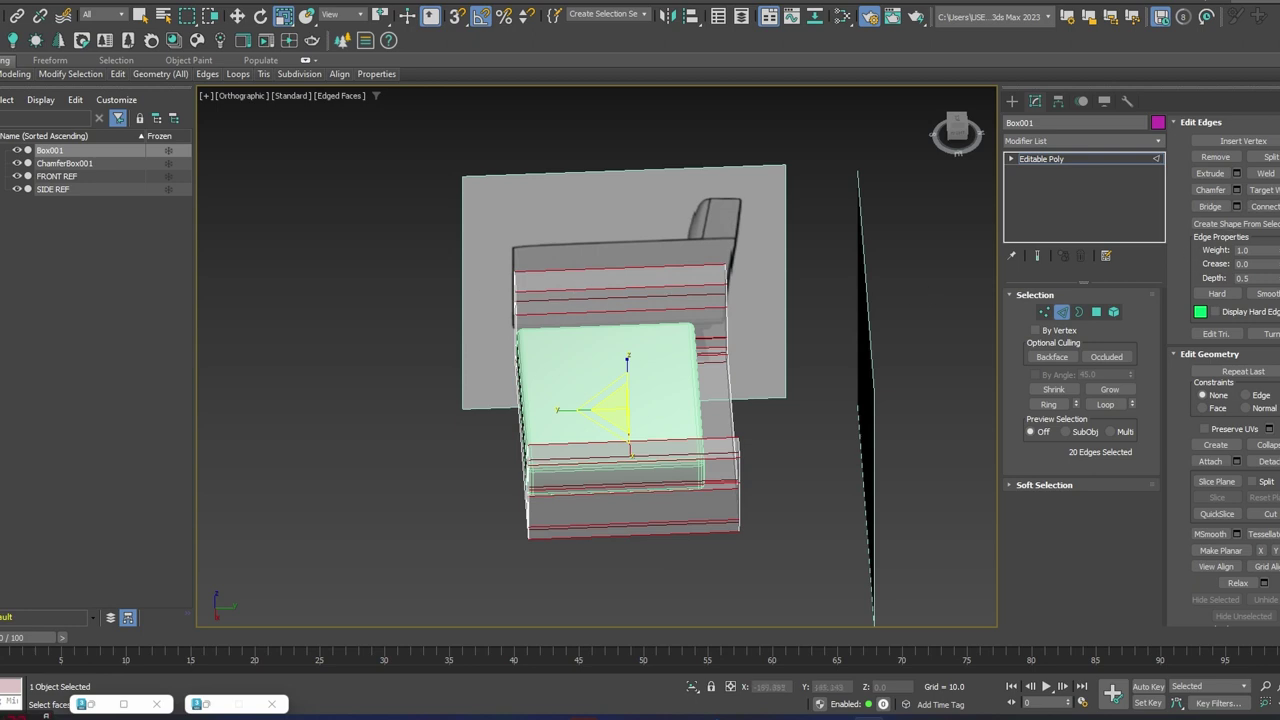
- Connect the selected front-to-back edges with 1 segment and a slide of -87, placing a loop near the sofa's front
{"action": "left_click", "coordinate": [1277, 206]}
{"action": "middle_click_drag", "start_coordinate": [706, 371], "coordinate": [707, 347], "text": "alt"}
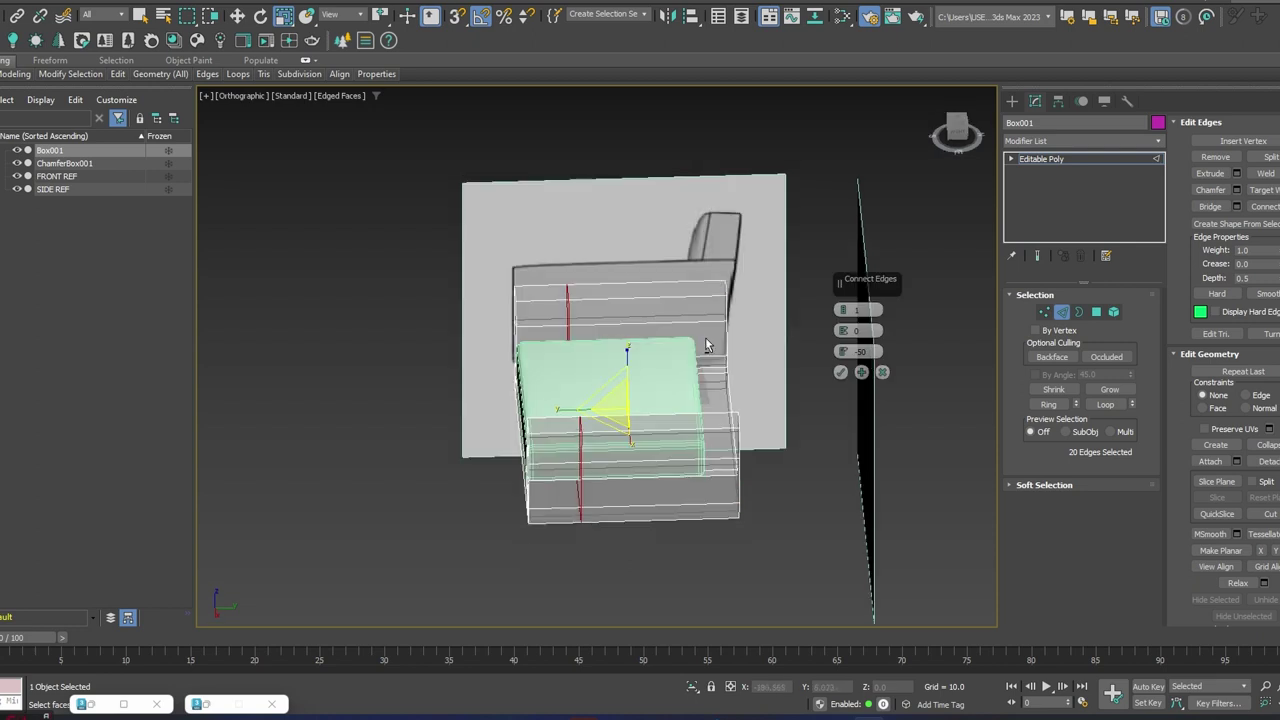
{"action": "left_click", "coordinate": [841, 308]}
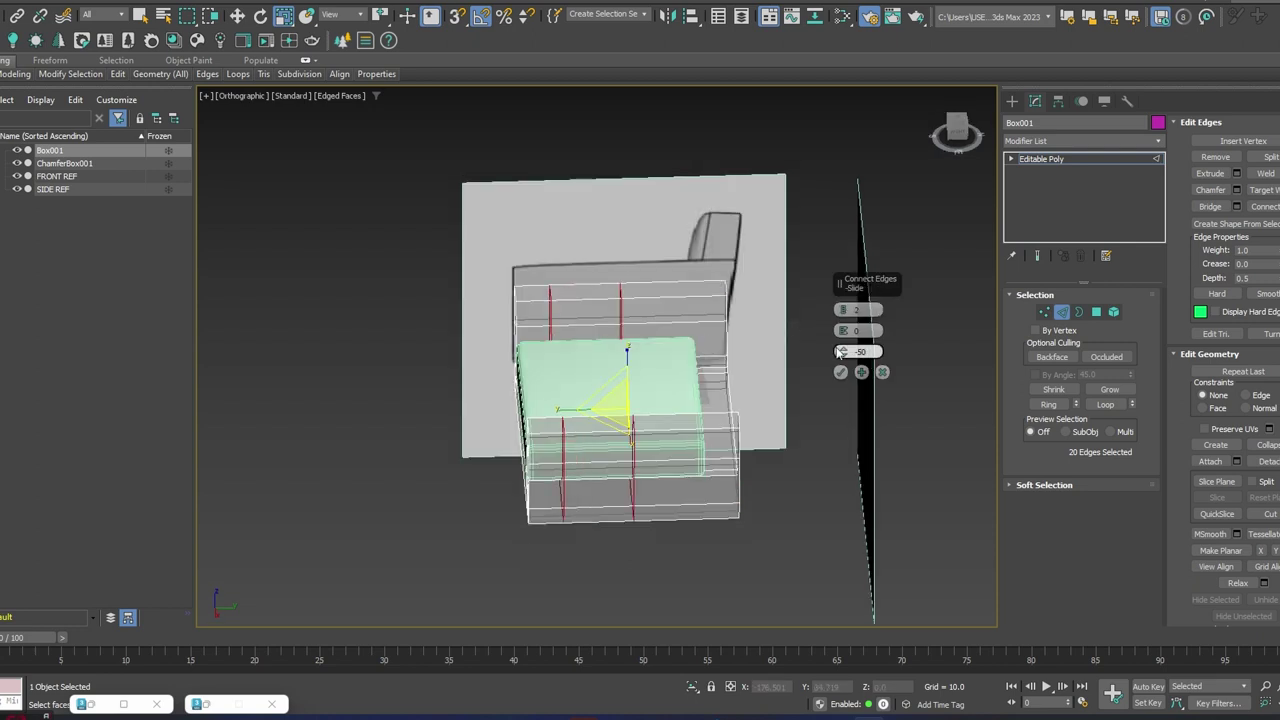
{"action": "left_click_drag", "start_coordinate": [843, 353], "coordinate": [826, 607]}
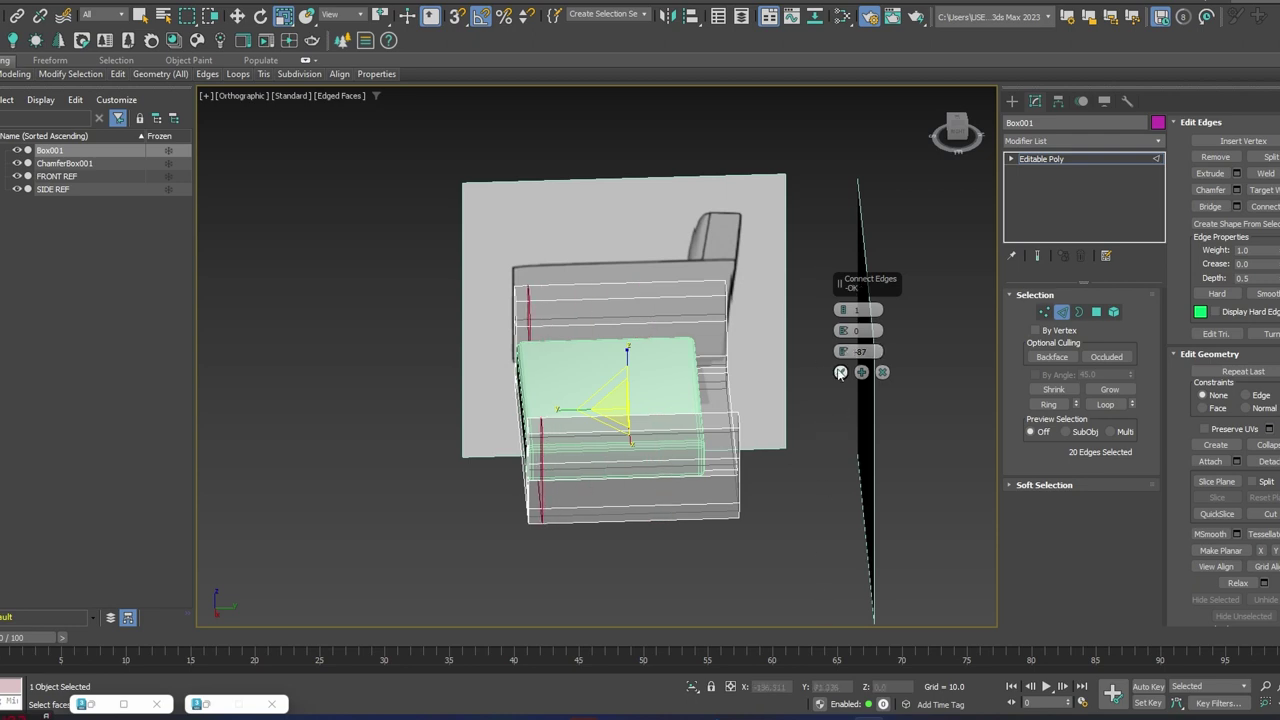
{"action": "left_click", "coordinate": [840, 372]}
- Leave edge editing and turn off see-through display on the base and arms
{"action": "middle_click_drag", "start_coordinate": [840, 372], "coordinate": [769, 402], "text": "alt"}
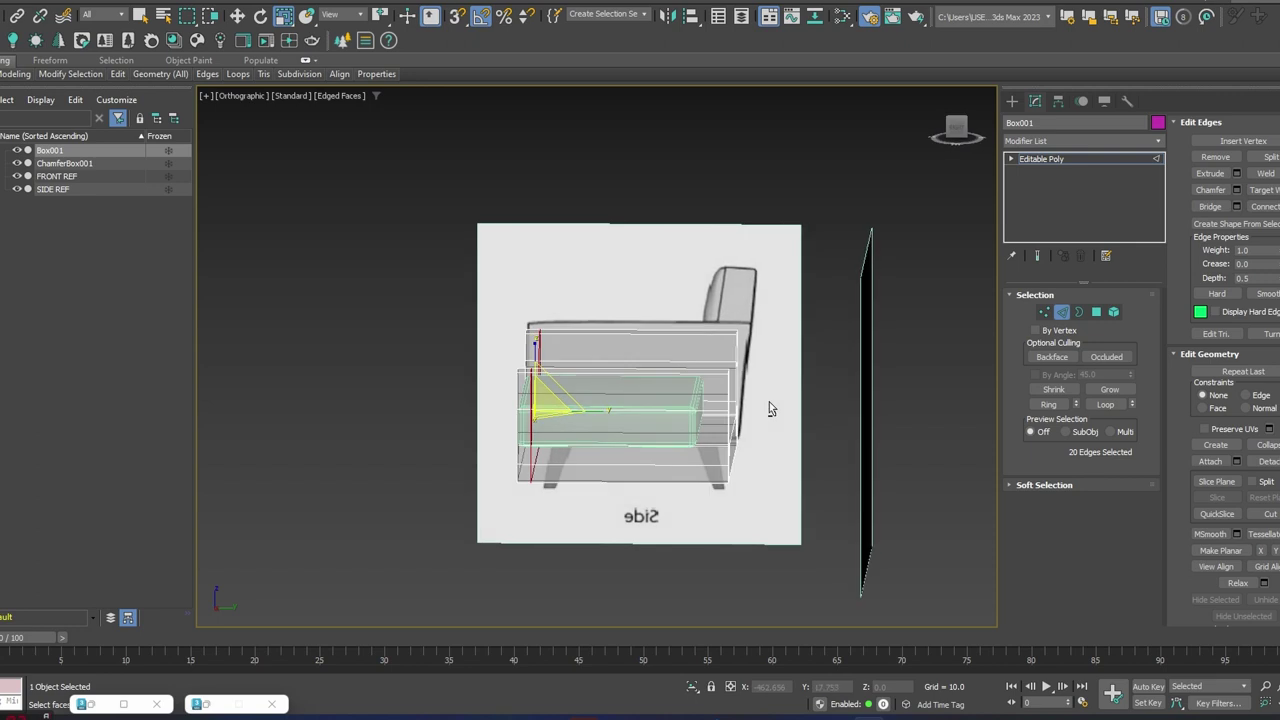
{"action": "left_click", "coordinate": [1059, 317]}
{"action": "middle_click_drag", "start_coordinate": [612, 368], "coordinate": [646, 389], "text": "alt"}
{"action": "key", "text": "alt+x"}
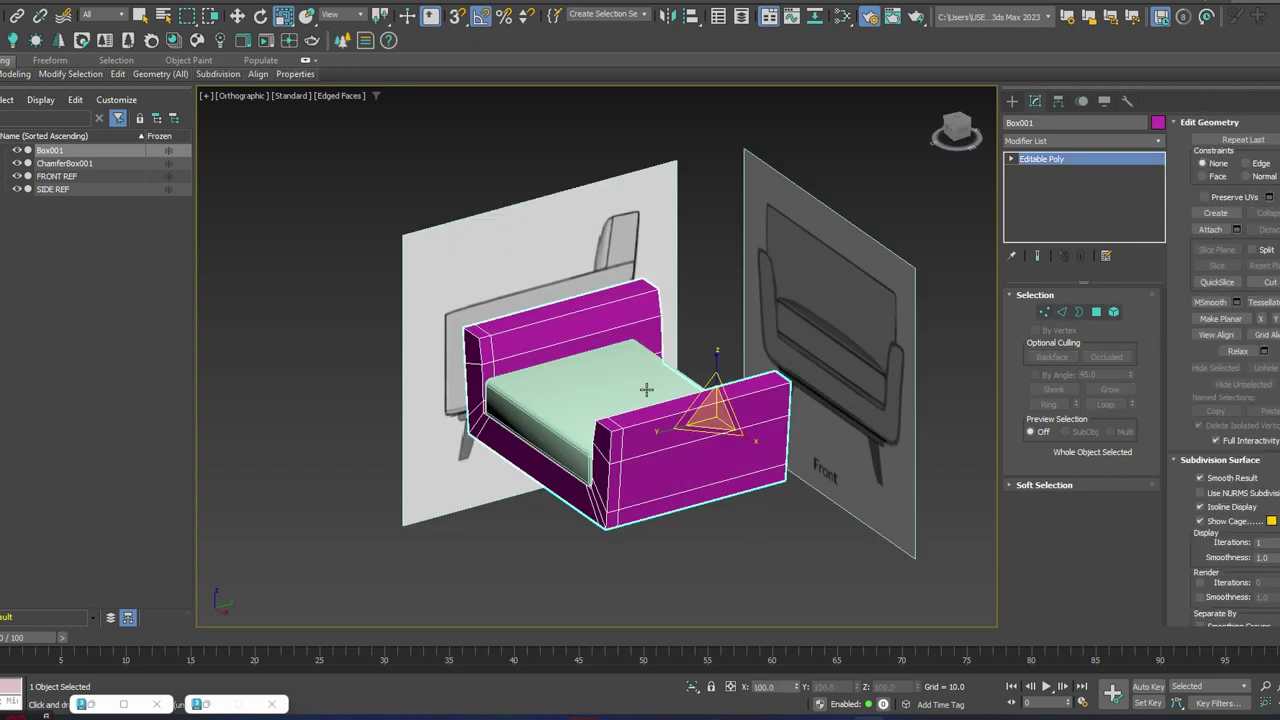
- Try a TurboSmooth modifier with 2 iterations on the base and arms, check it from several angles, and remove it
{"action": "left_click", "coordinate": [1036, 142]}
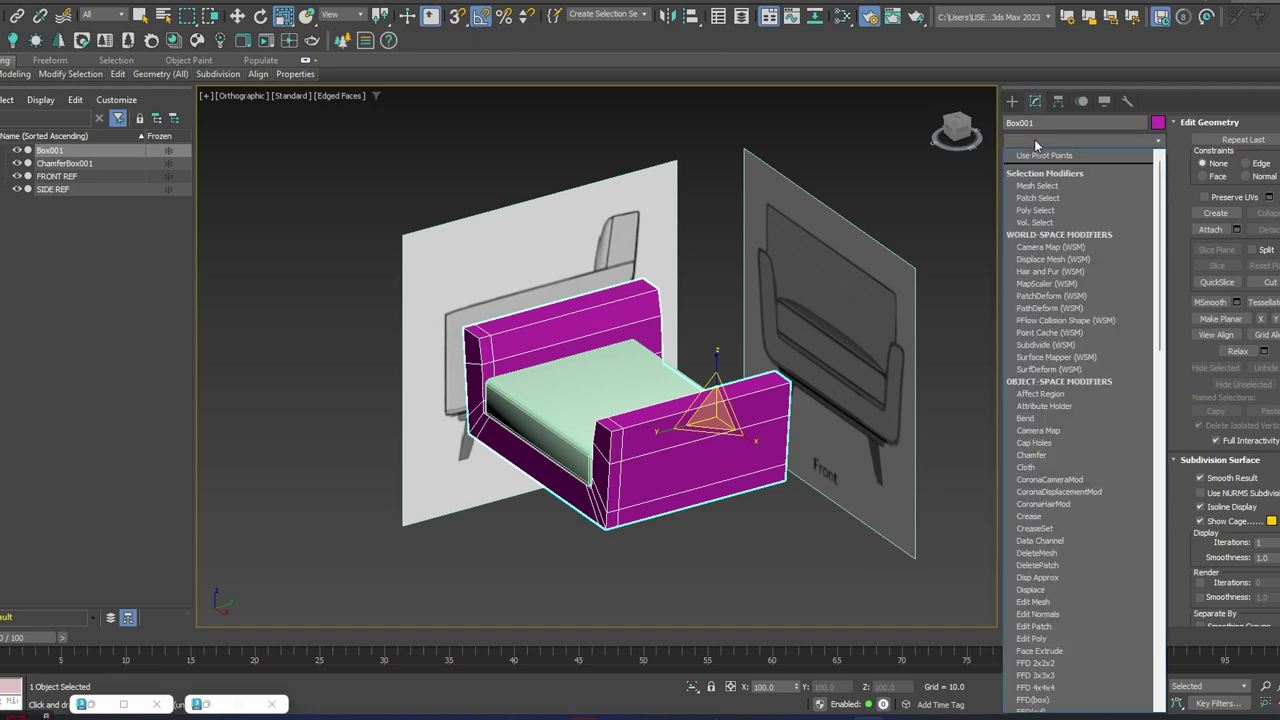
{"action": "type", "text": "tu"}
{"action": "key", "text": "Return"}
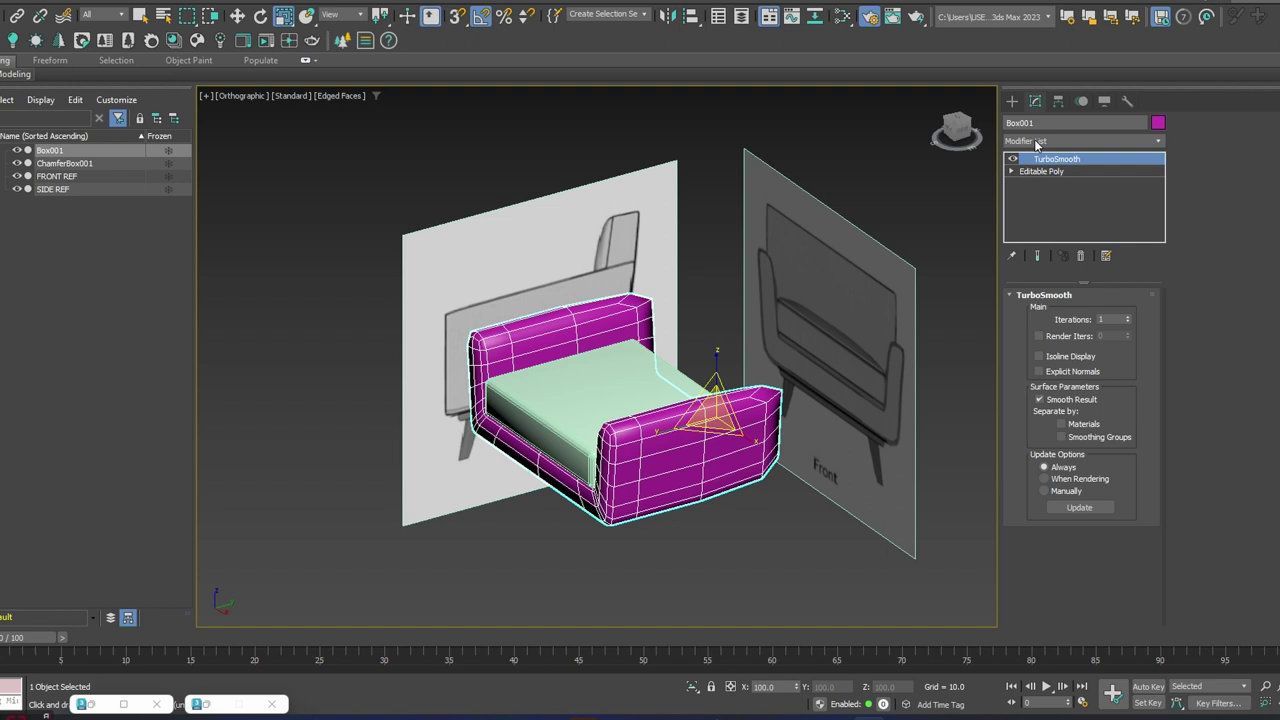
{"action": "middle_click_drag", "start_coordinate": [639, 408], "coordinate": [660, 412], "text": "alt"}
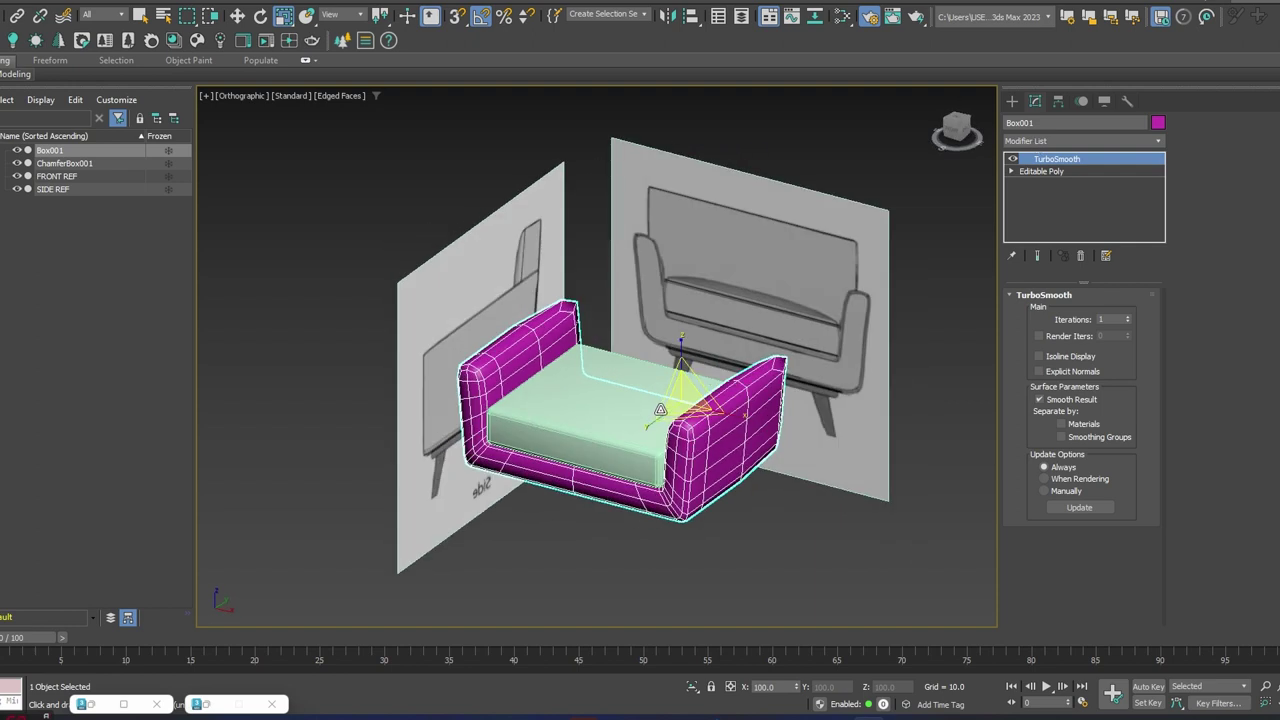
{"action": "scroll", "coordinate": [660, 412], "scroll_direction": "up", "scroll_amount": 4}
{"action": "mouse_move", "coordinate": [740, 404]}
{"action": "middle_mouse_down", "text": "alt"}
{"action": "mouse_move", "coordinate": [686, 369]}
{"action": "mouse_move", "coordinate": [754, 391]}
{"action": "middle_mouse_up", "text": "alt"}
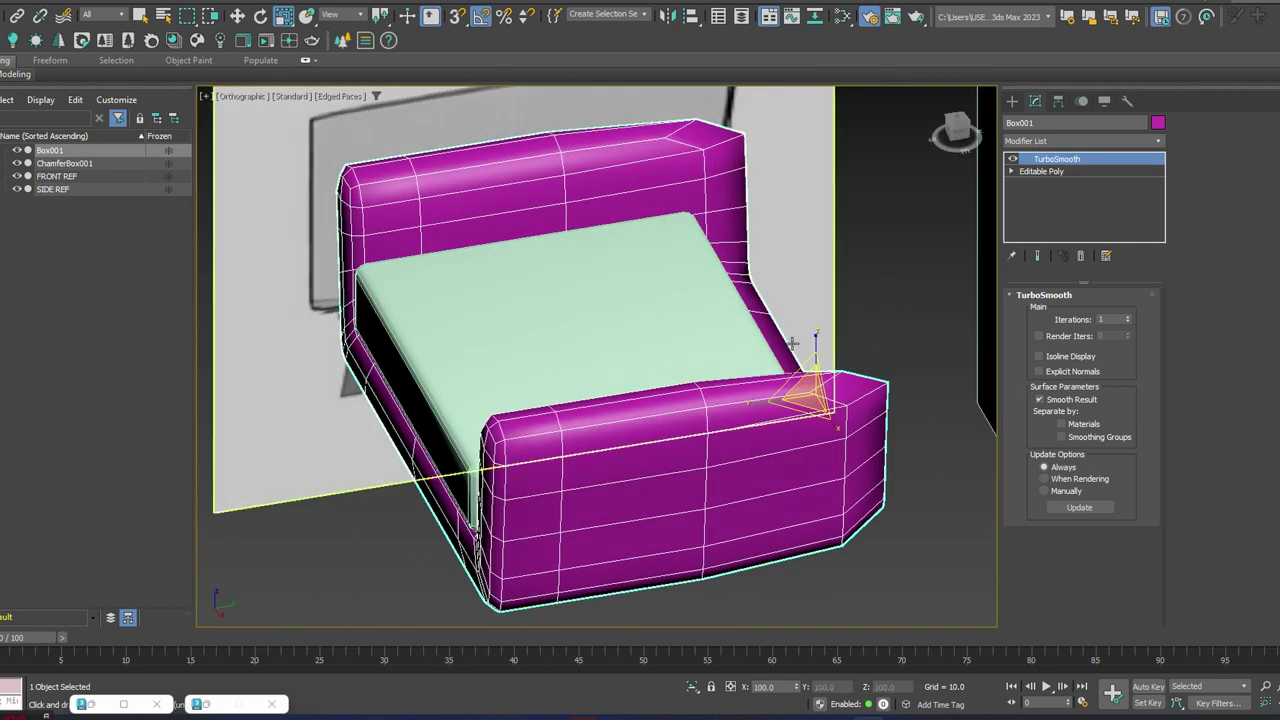
{"action": "middle_click_drag", "start_coordinate": [888, 451], "coordinate": [860, 397], "text": "alt"}
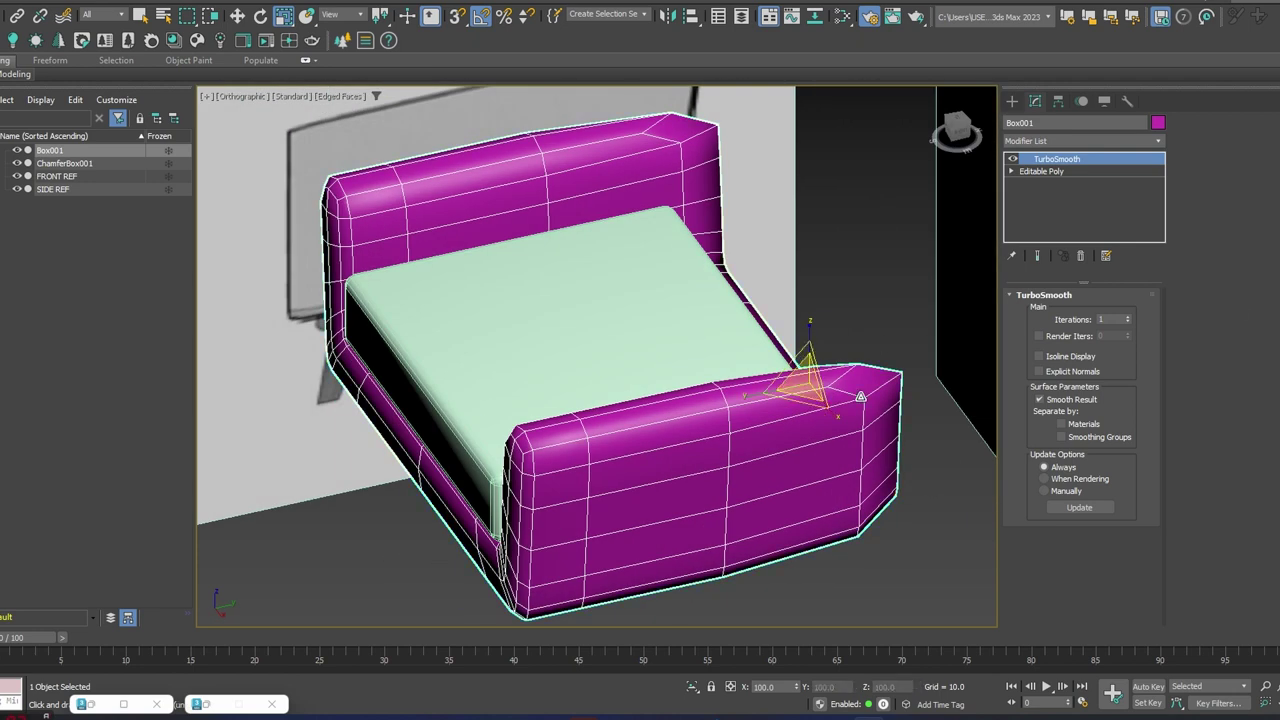
{"action": "left_click", "coordinate": [1128, 317]}
{"action": "middle_click_drag", "start_coordinate": [616, 448], "coordinate": [655, 350], "text": "alt"}
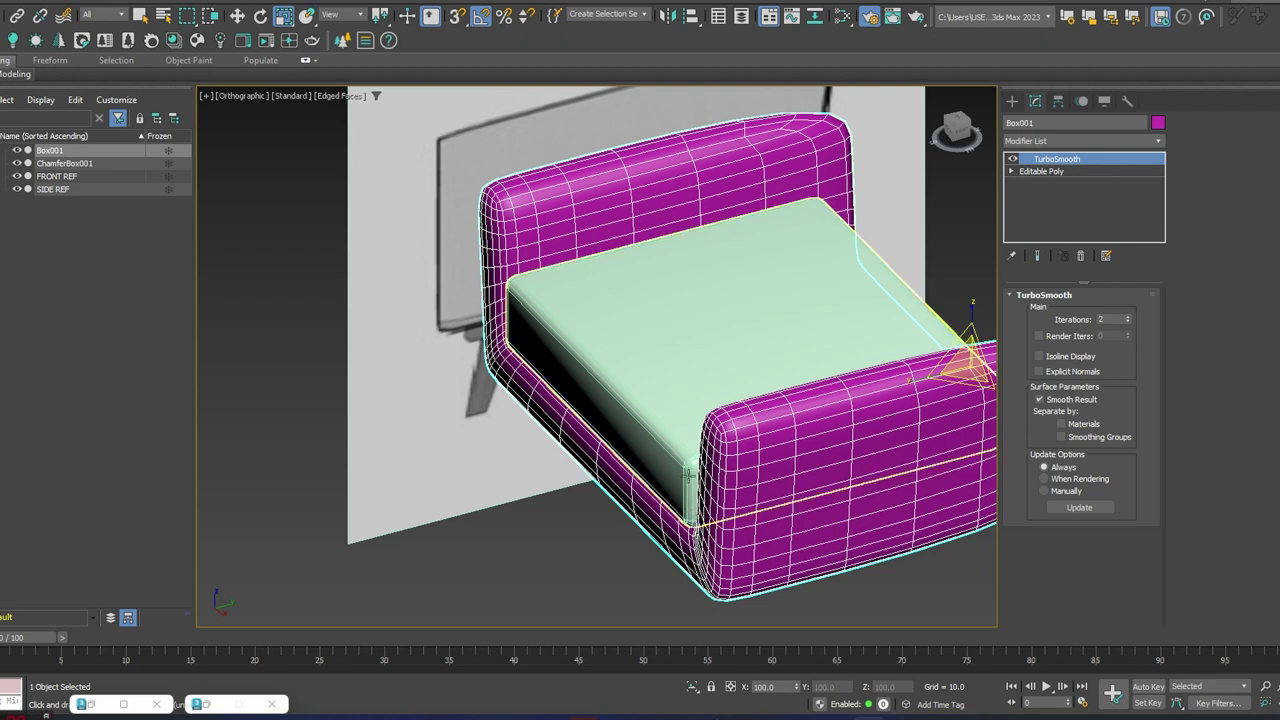
{"action": "key", "text": "f"}
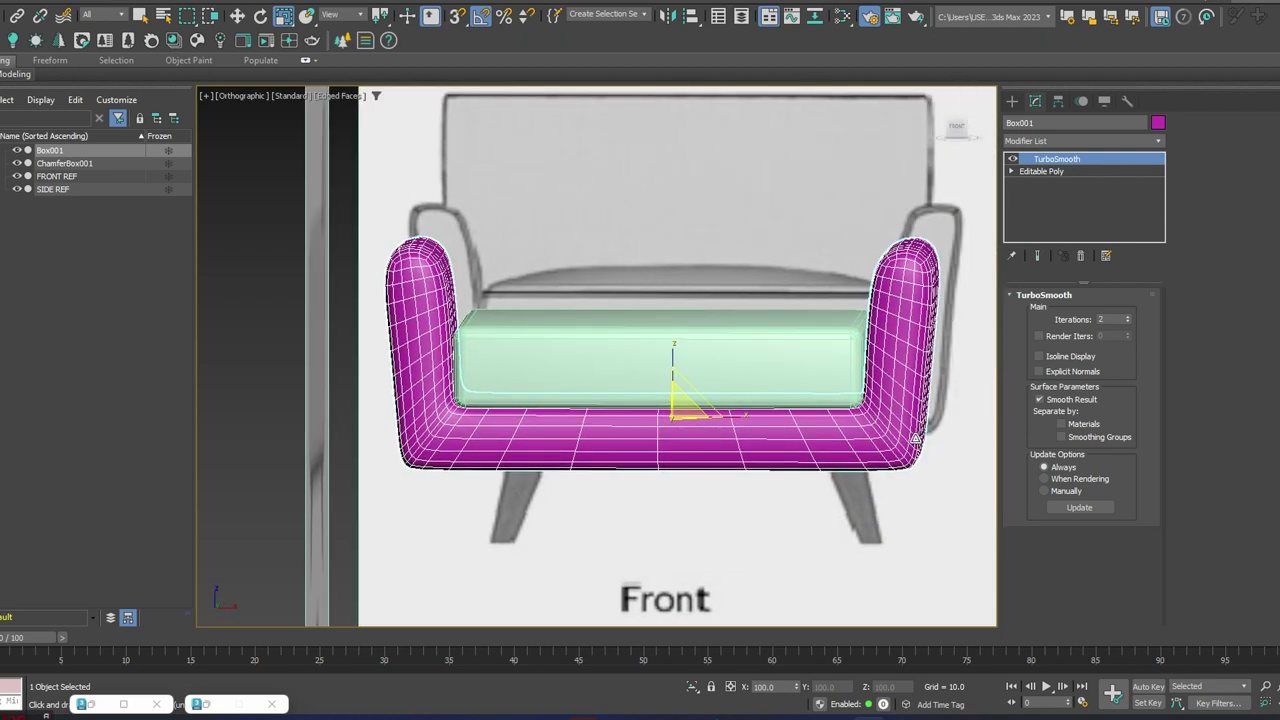
{"action": "middle_click_drag", "start_coordinate": [823, 374], "coordinate": [737, 420], "text": "alt"}
{"action": "left_click", "coordinate": [1080, 255]}
- Move the edge loop near the front of the base and arms slightly forward along Y, and leave edge editing
{"action": "scroll", "coordinate": [534, 343], "scroll_direction": "up", "scroll_amount": 2}
{"action": "middle_click_drag", "start_coordinate": [534, 343], "coordinate": [598, 427], "text": "alt"}
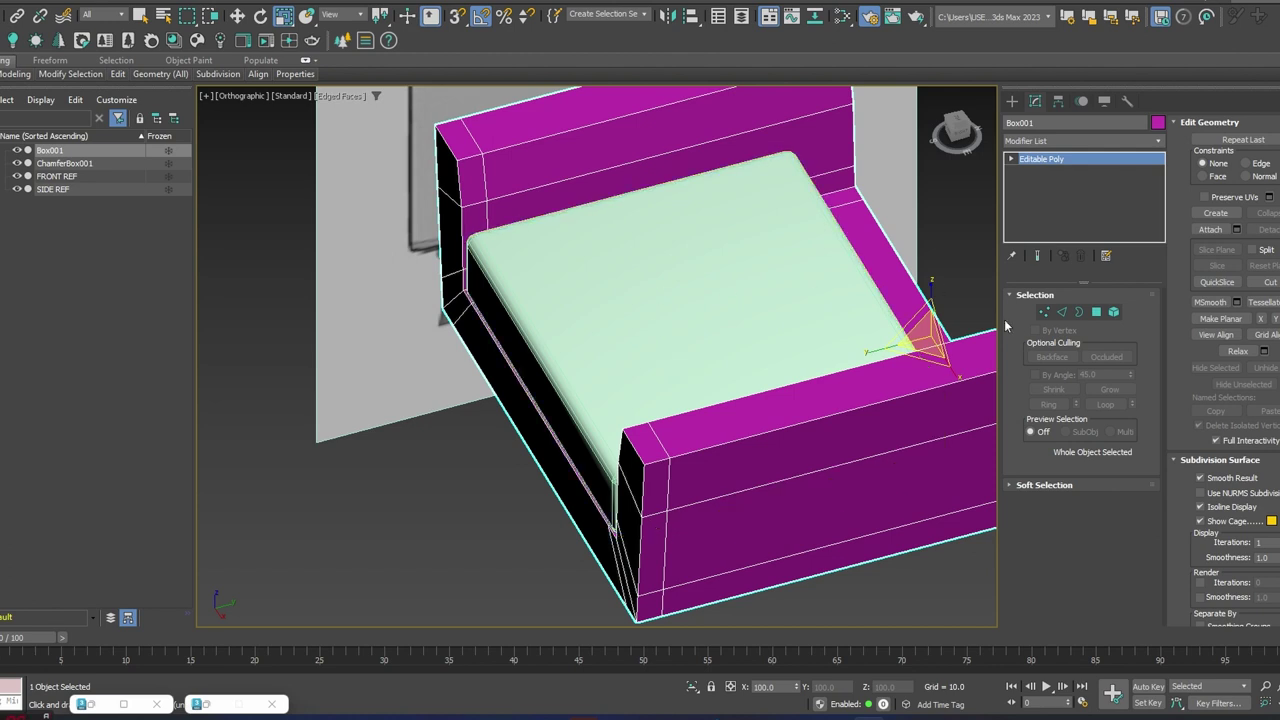
{"action": "left_click", "coordinate": [1062, 314]}
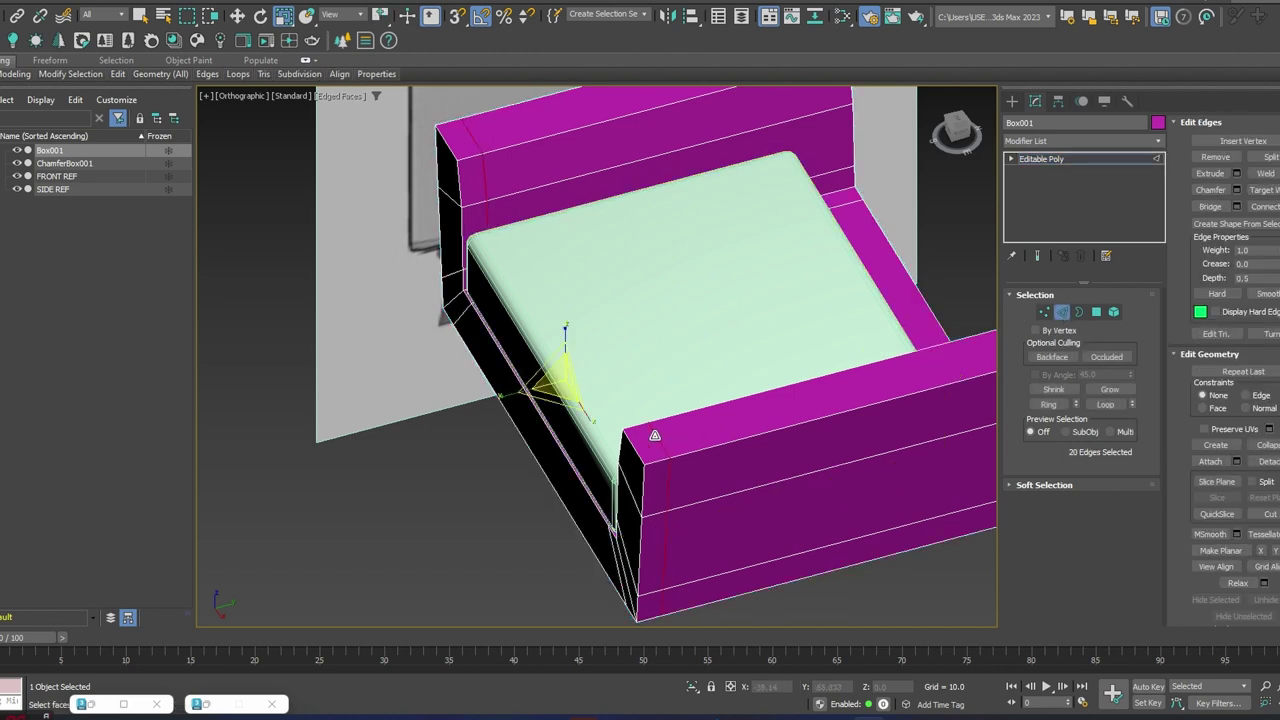
{"action": "key", "text": "w"}
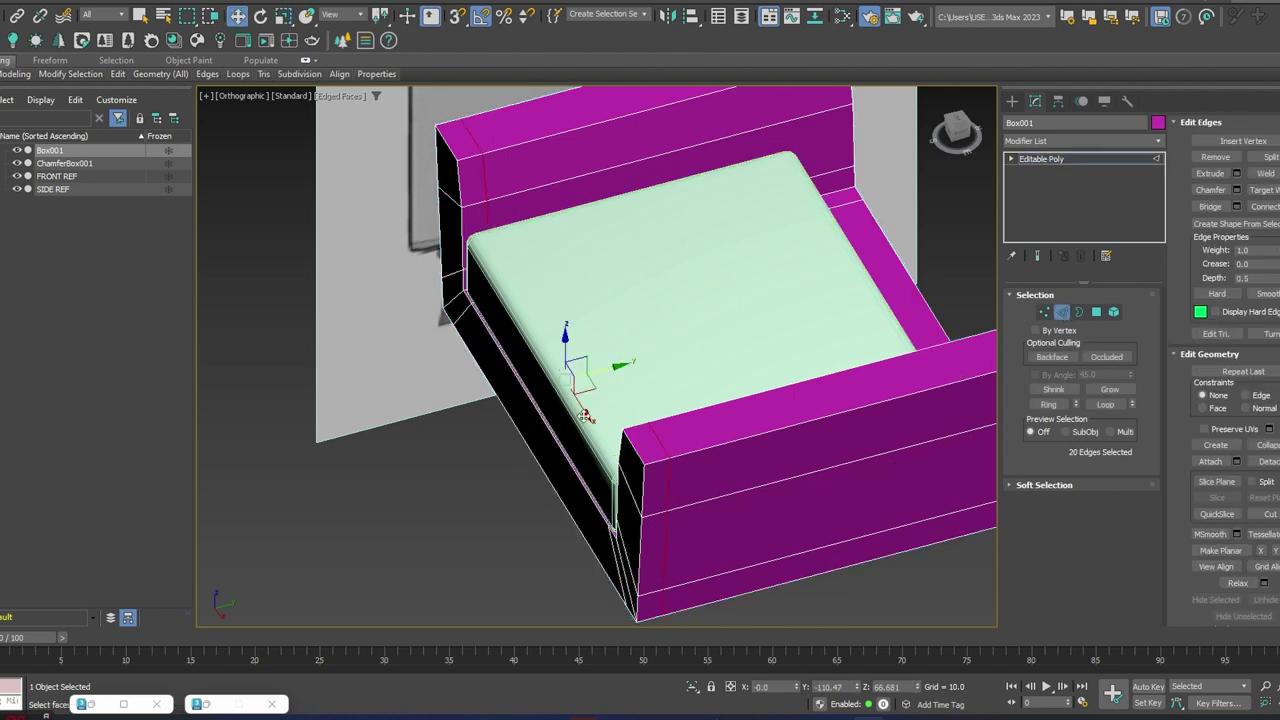
{"action": "left_click_drag", "start_coordinate": [613, 367], "coordinate": [598, 375]}
{"action": "left_click", "coordinate": [1062, 311]}
- Select the seat cushion together with the base and arms
{"action": "middle_click_drag", "start_coordinate": [816, 236], "coordinate": [726, 272]}
{"action": "middle_click_drag", "start_coordinate": [637, 281], "coordinate": [724, 304]}
{"action": "scroll", "coordinate": [617, 300], "scroll_direction": "down", "scroll_amount": 4}
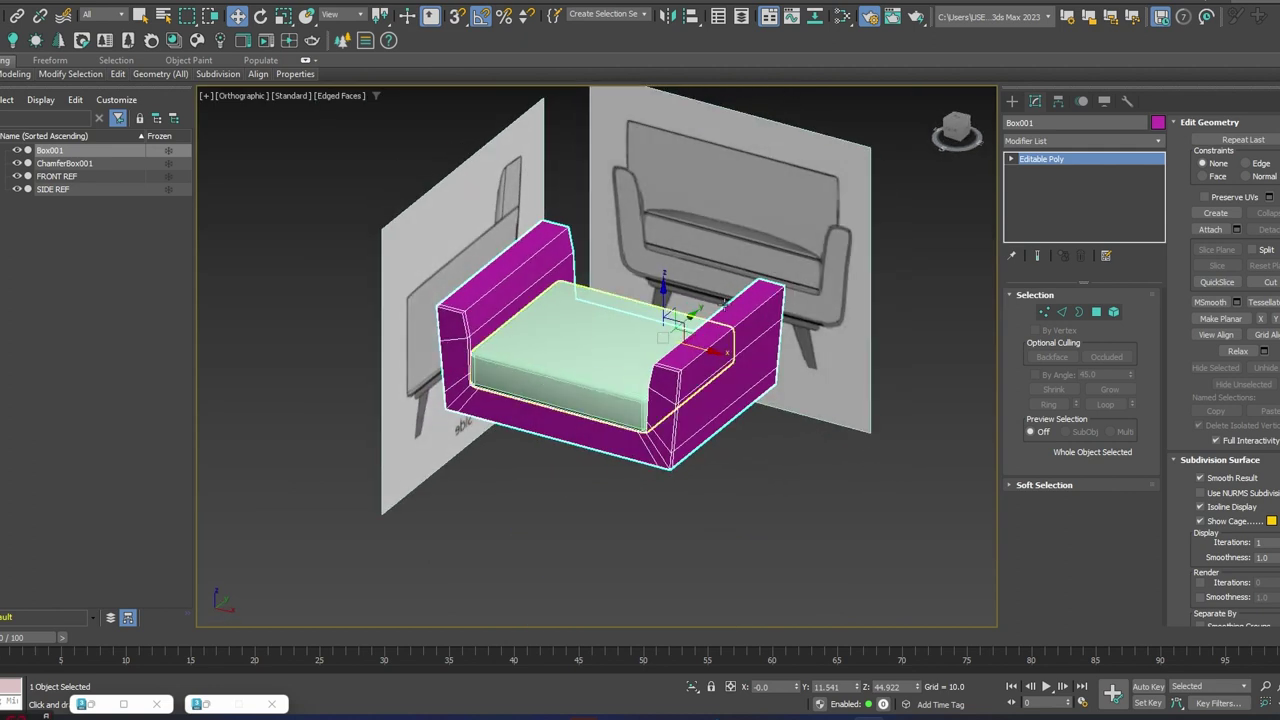
{"action": "left_click", "coordinate": [616, 397], "text": "ctrl"}
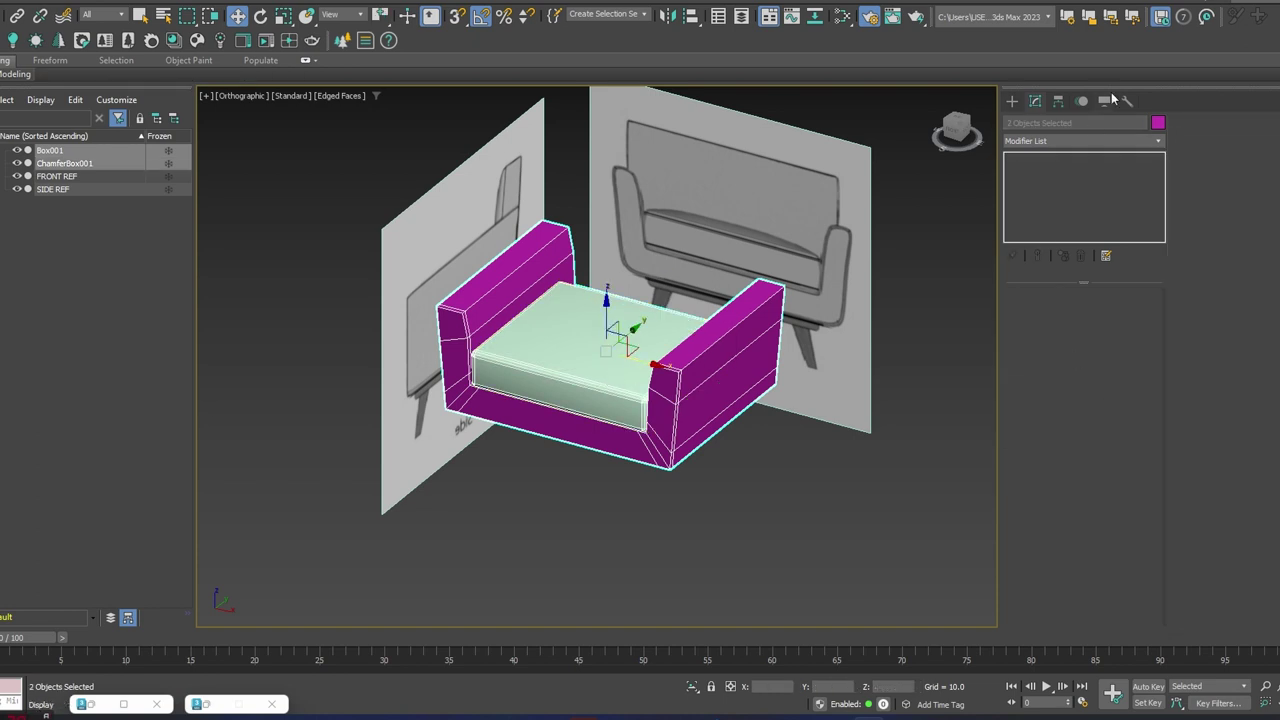
- Open the Slate Material Editor and add a new Standard (Legacy) material below the side reference material
{"action": "left_click", "coordinate": [842, 16]}
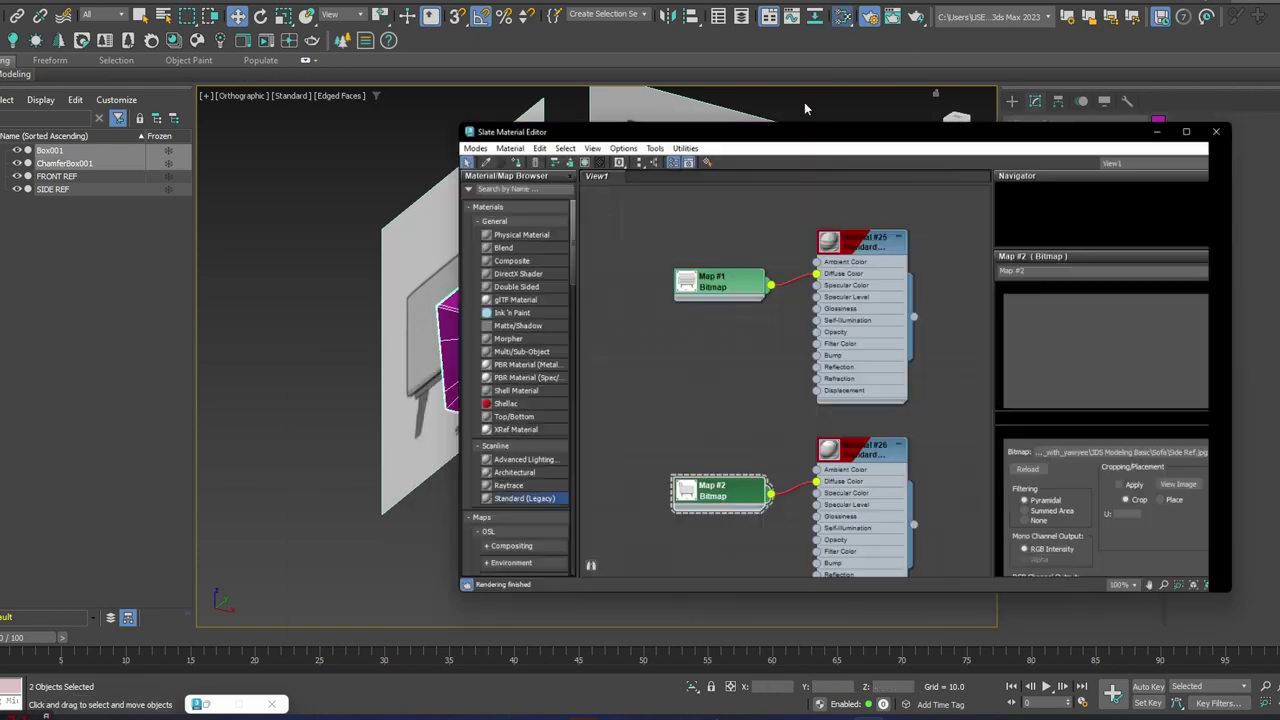
{"action": "middle_click_drag", "start_coordinate": [733, 564], "coordinate": [741, 304]}
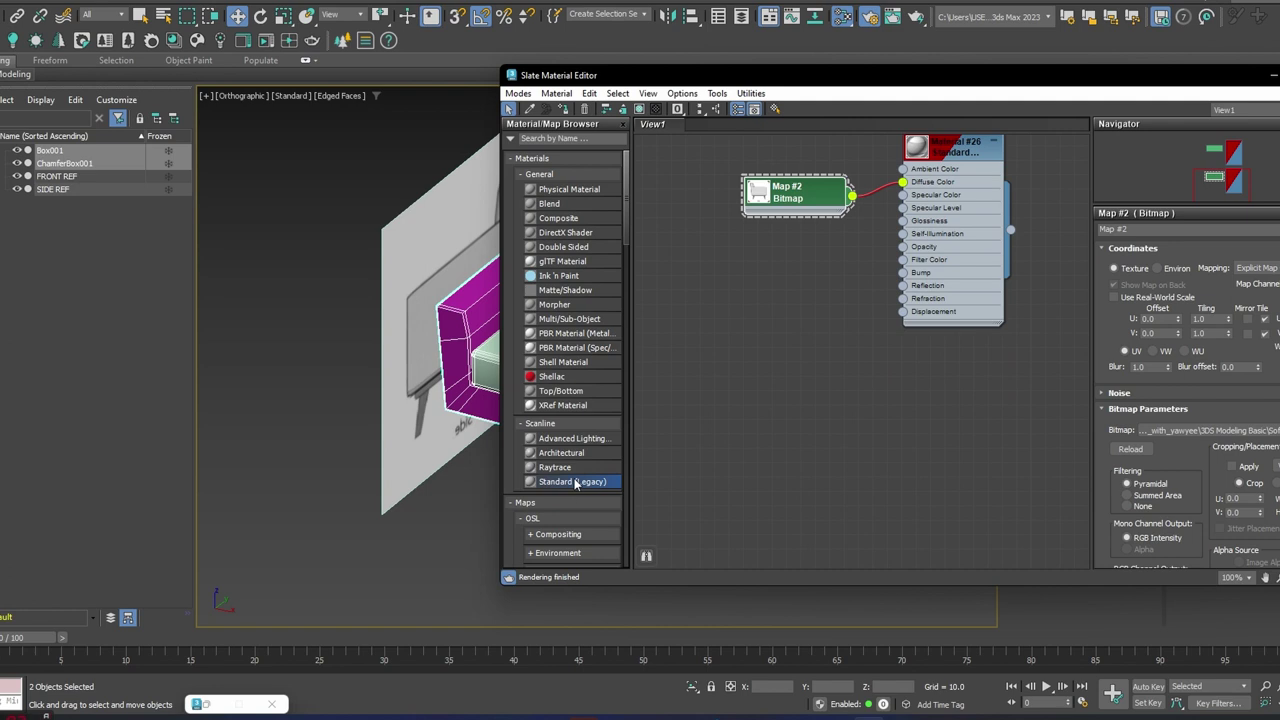
{"action": "left_click_drag", "start_coordinate": [926, 387], "coordinate": [928, 387]}
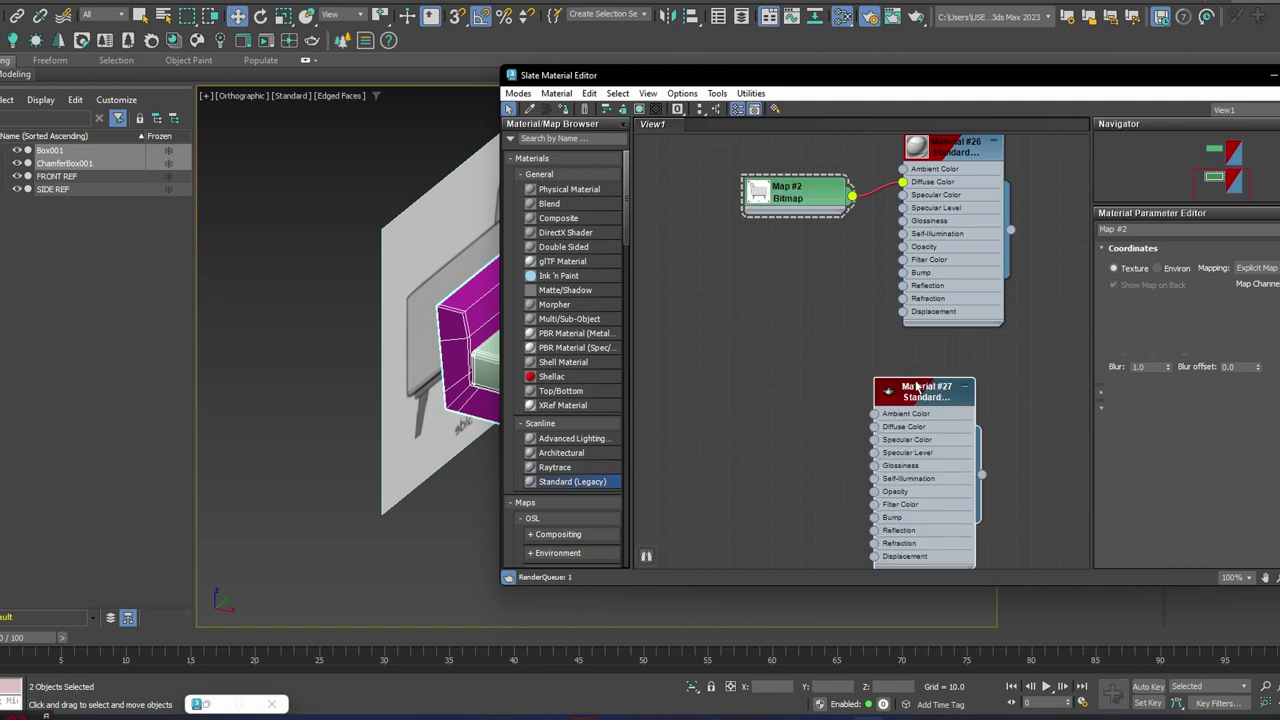
- Assign the new Standard material to the selected seat cushion and base with arms, and minimise the Slate Material Editor
{"action": "middle_click_drag", "start_coordinate": [928, 387], "coordinate": [882, 273]}
{"action": "scroll", "coordinate": [872, 268], "scroll_direction": "up", "scroll_amount": 2}
{"action": "scroll", "coordinate": [740, 320], "scroll_direction": "up", "scroll_amount": 2}
{"action": "right_click", "coordinate": [918, 262]}
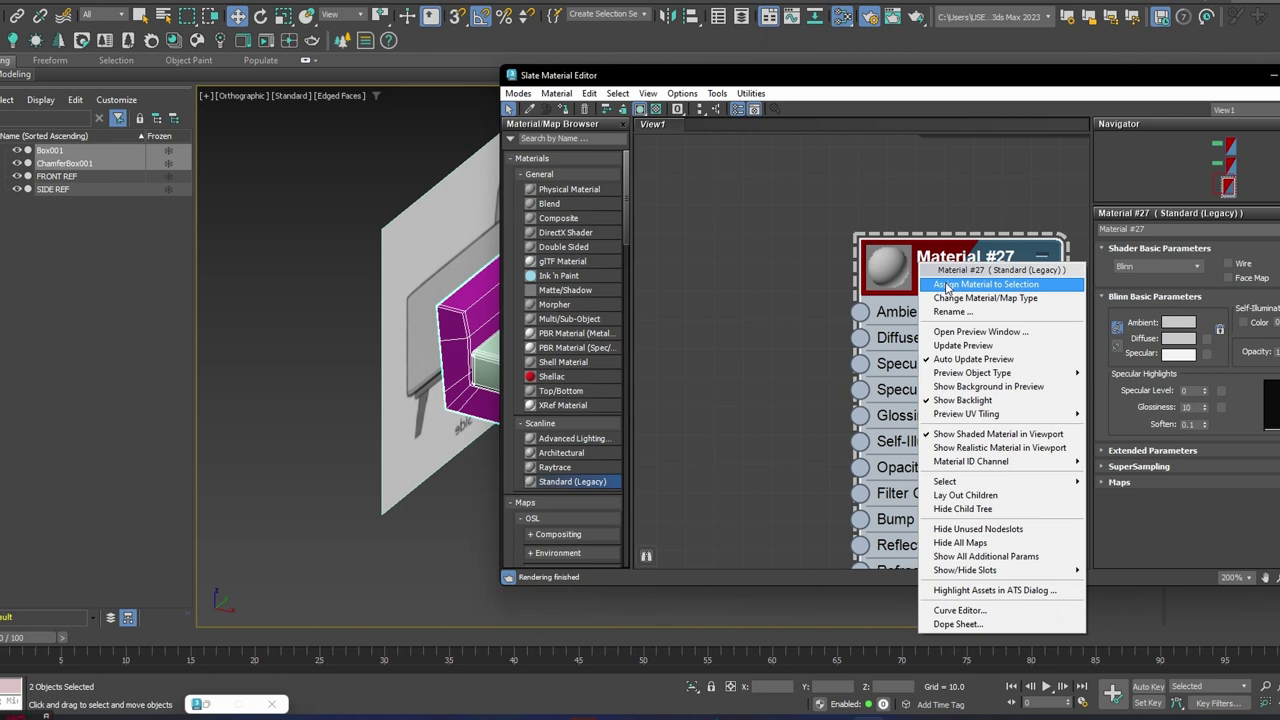
{"action": "left_click", "coordinate": [947, 286]}
{"action": "key", "text": "z"}
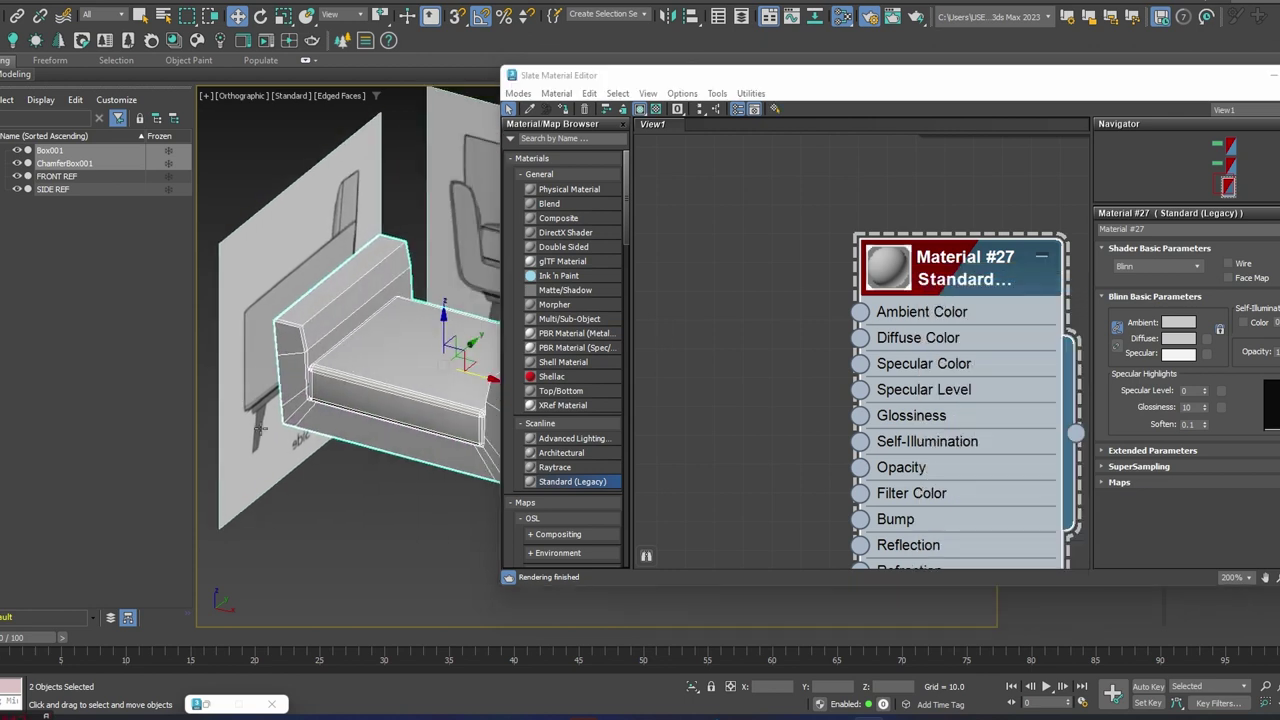
{"action": "left_click_drag", "start_coordinate": [1143, 85], "coordinate": [848, 170]}
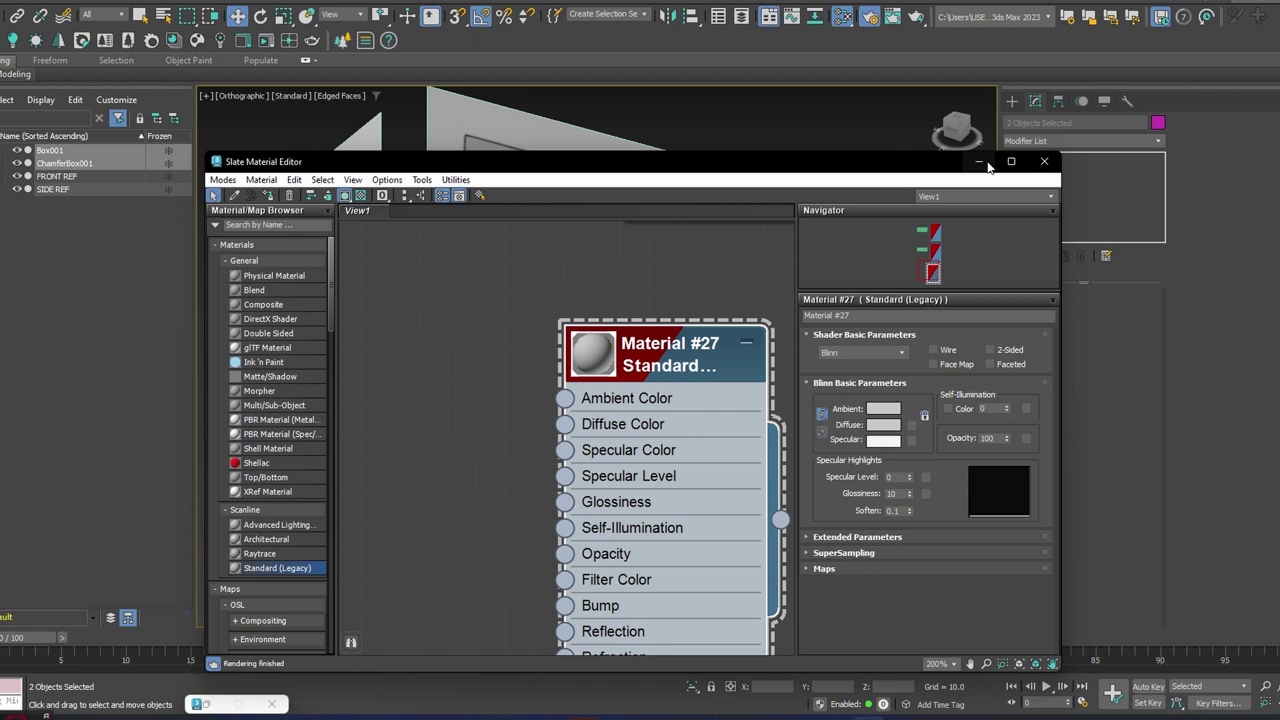
{"action": "left_click", "coordinate": [984, 163]}
- Set the object colour of the seat cushion and the base to black, and select only the base with arms
{"action": "left_click", "coordinate": [1158, 122]}
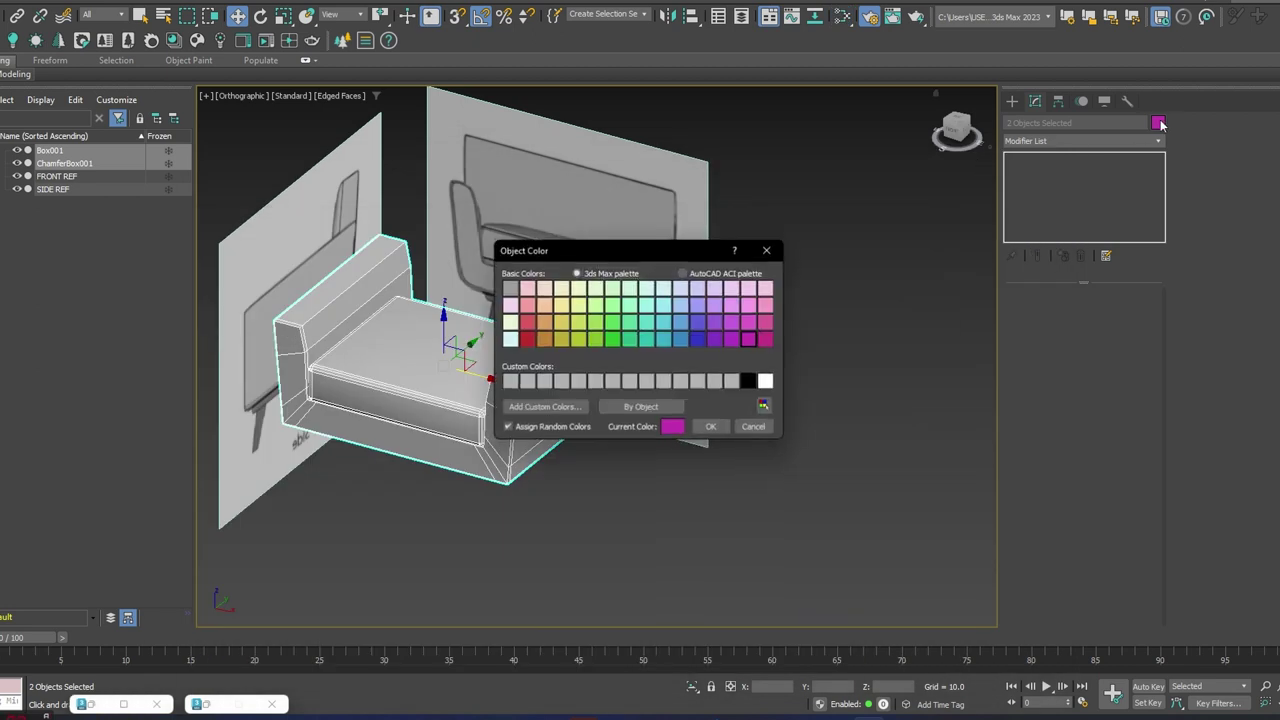
{"action": "left_click", "coordinate": [750, 381]}
{"action": "left_click", "coordinate": [712, 428]}
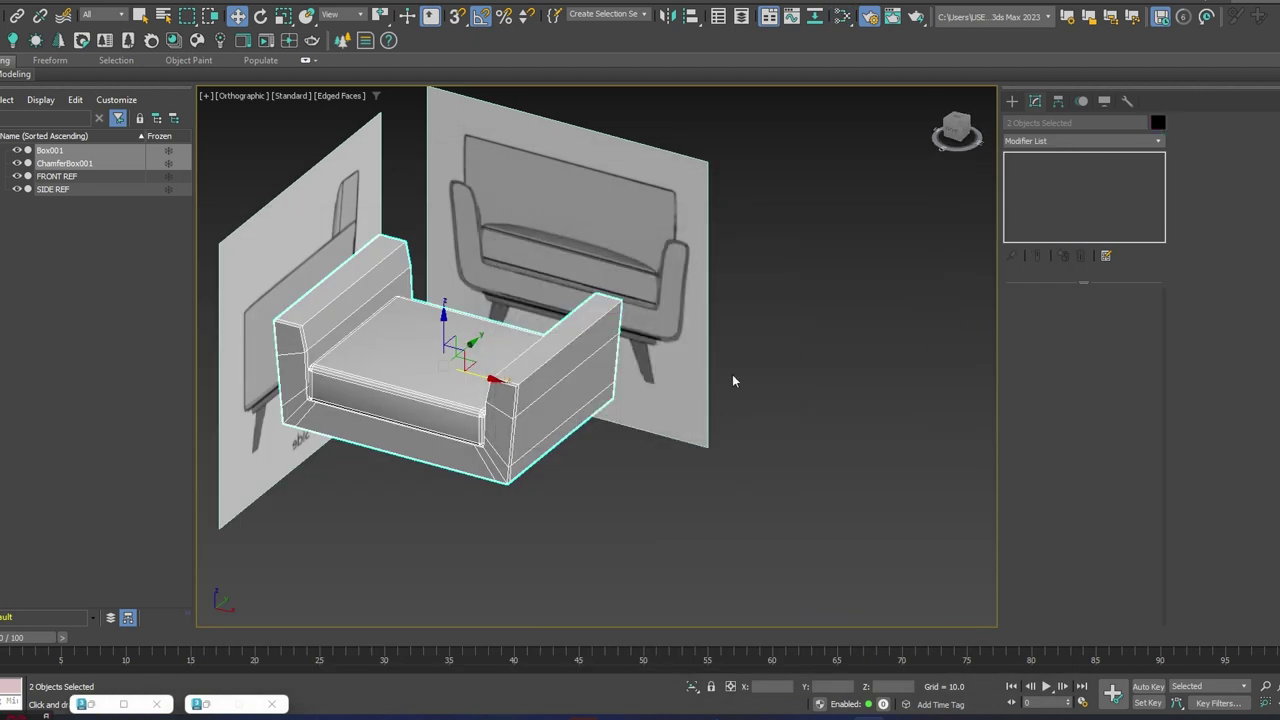
{"action": "left_click", "coordinate": [811, 258]}
{"action": "scroll", "coordinate": [494, 392], "scroll_direction": "up", "scroll_amount": 5}
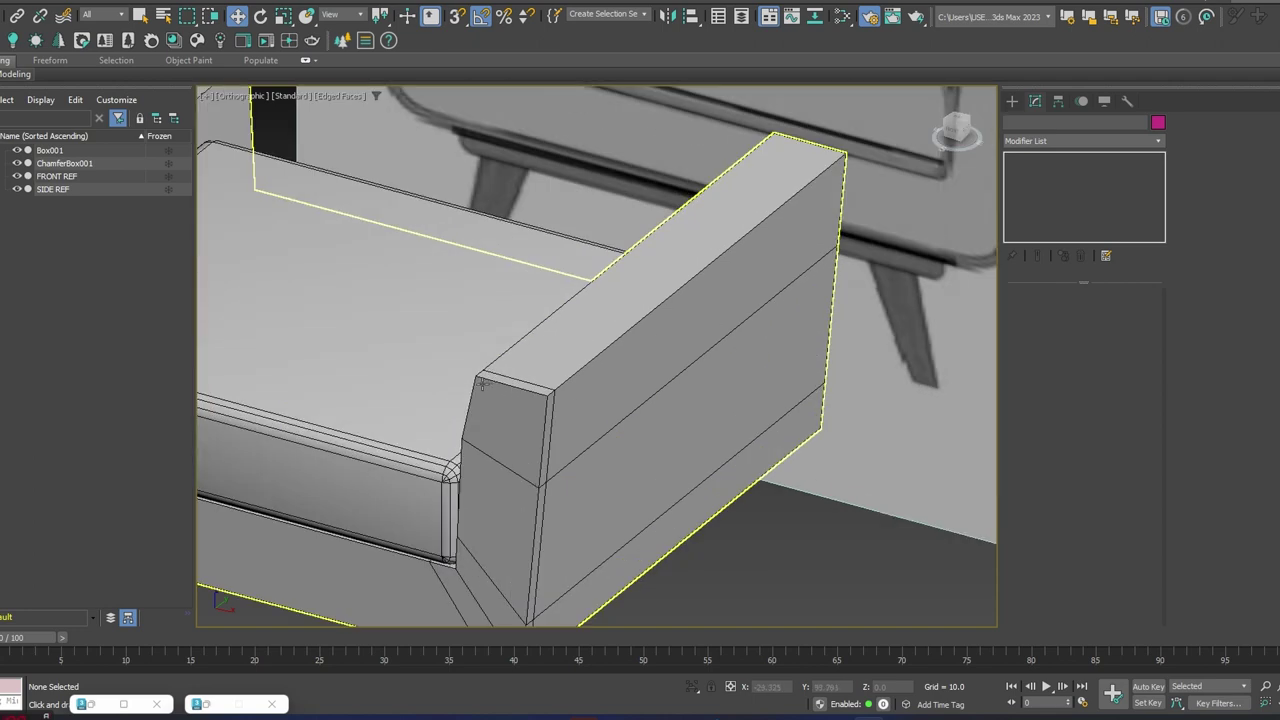
{"action": "left_click", "coordinate": [695, 272]}
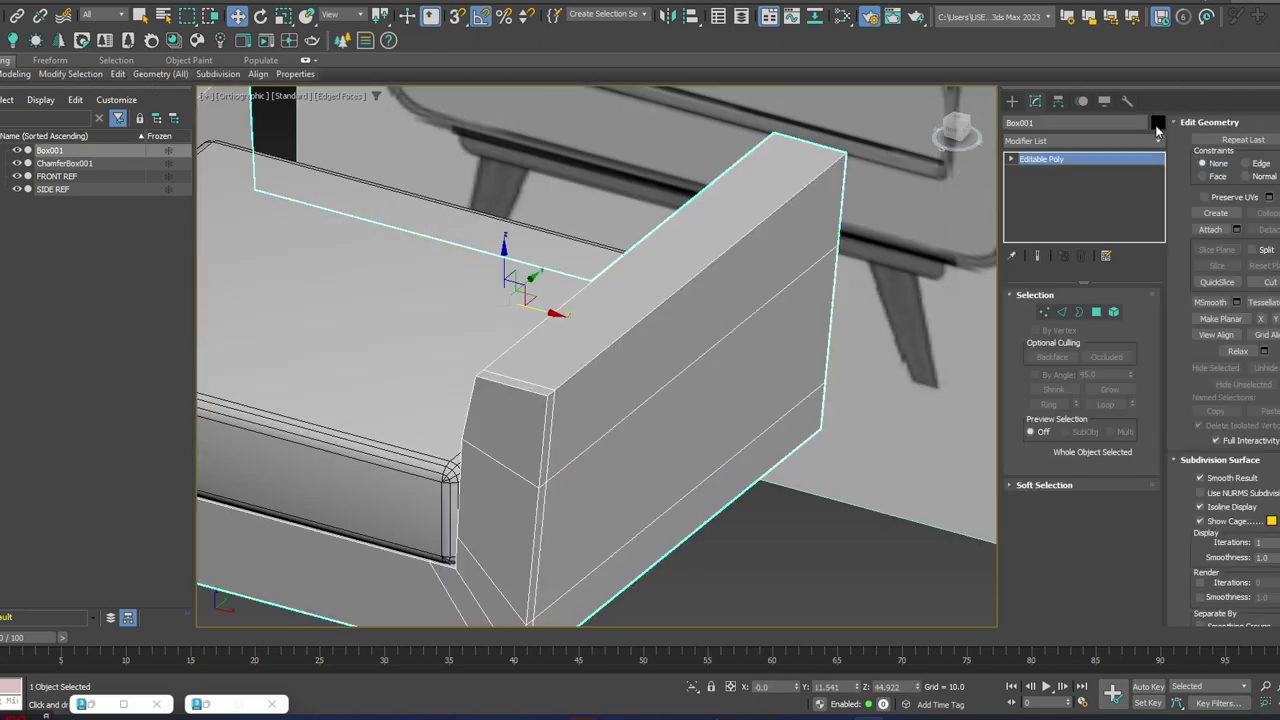
{"action": "scroll", "coordinate": [617, 370], "scroll_direction": "down", "scroll_amount": 8}
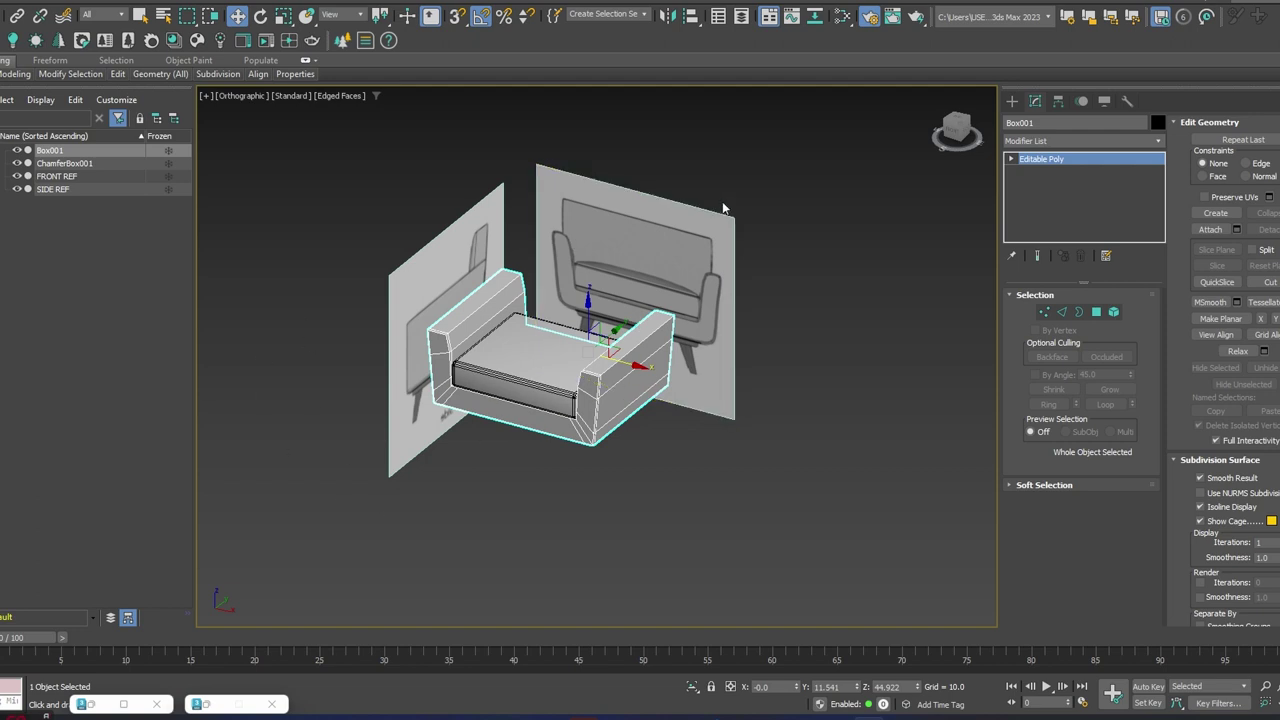
{"action": "left_click", "coordinate": [845, 19]}
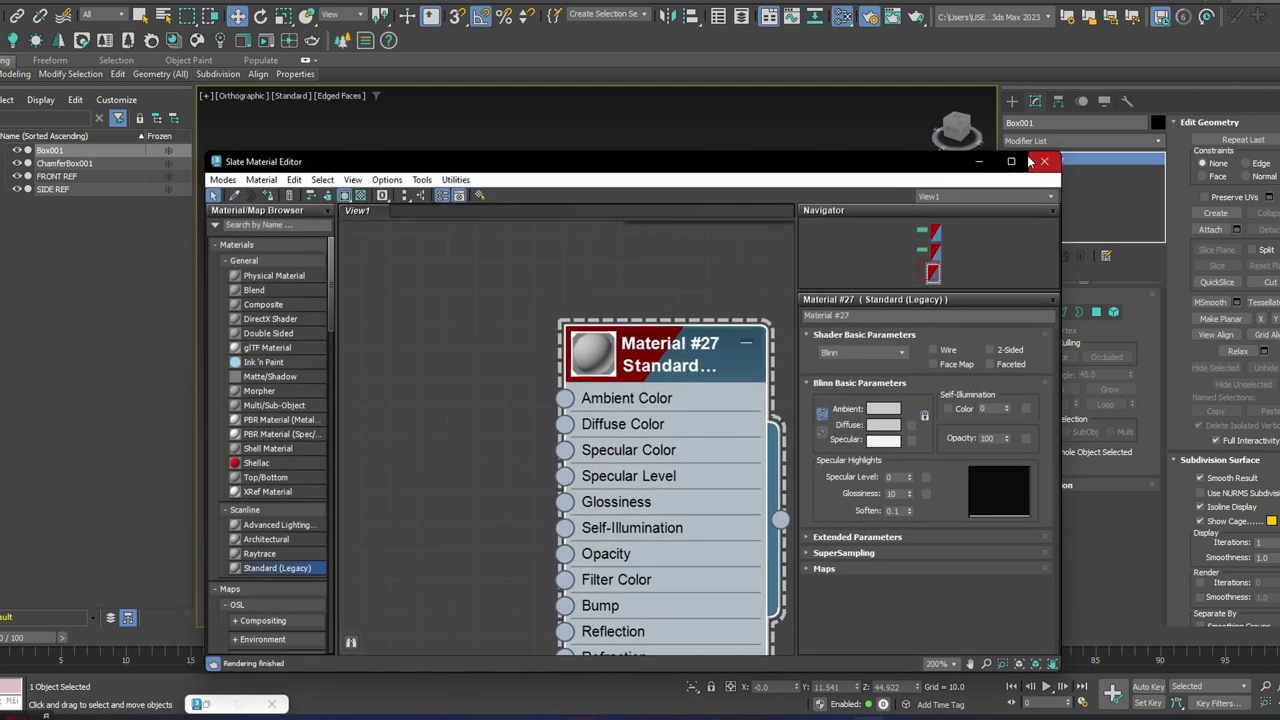
{"action": "left_click", "coordinate": [978, 161]}
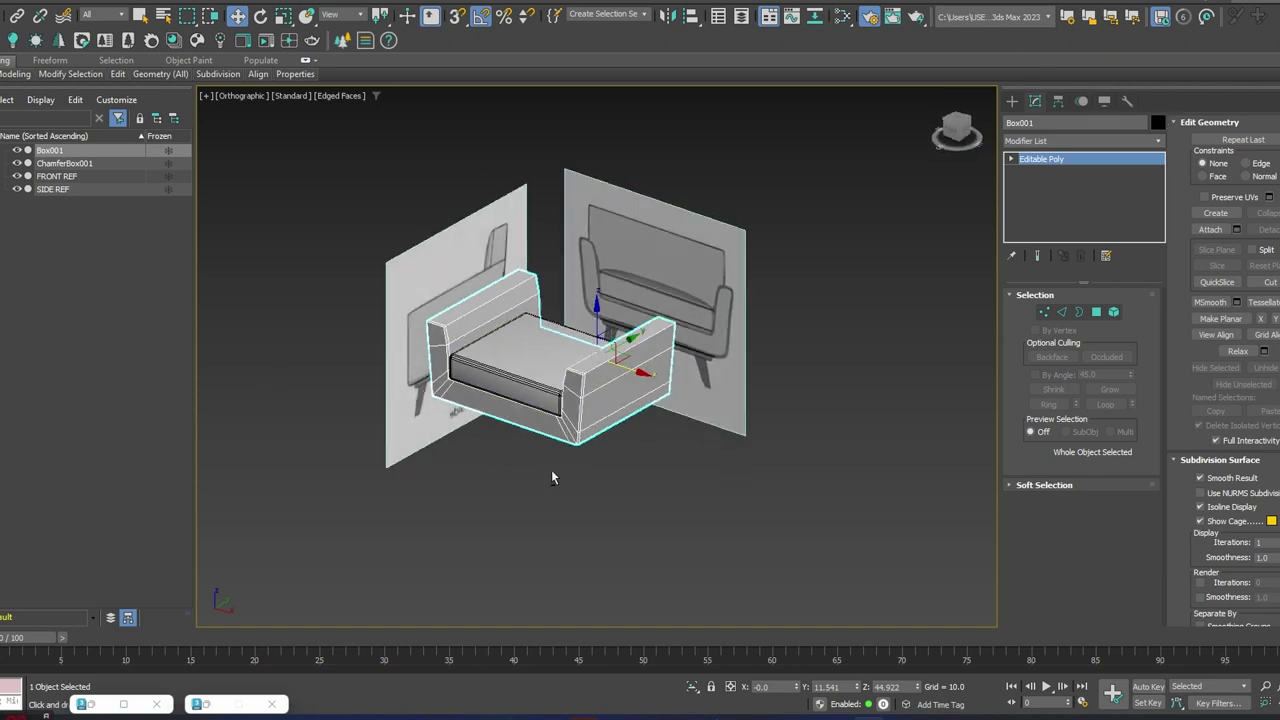
{"action": "scroll", "coordinate": [553, 370], "scroll_direction": "up", "scroll_amount": 6}
{"action": "scroll", "coordinate": [603, 324], "scroll_direction": "up", "scroll_amount": 2}
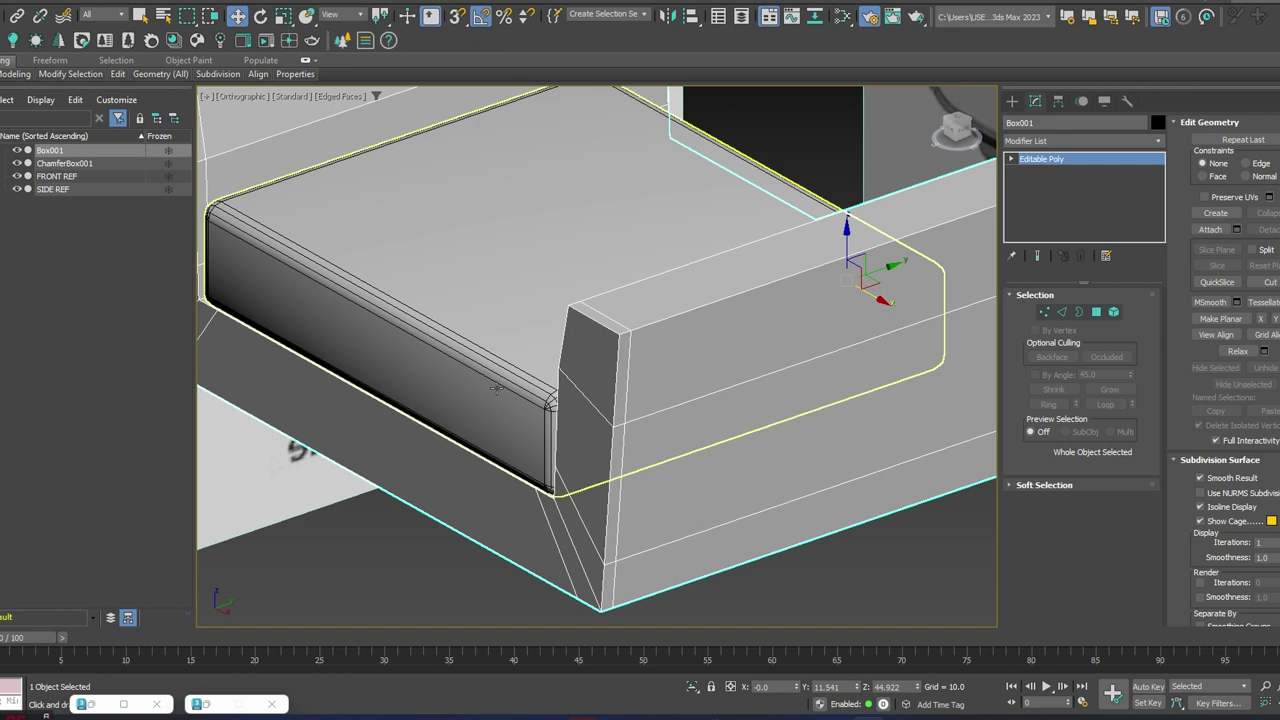
{"action": "scroll", "coordinate": [614, 338], "scroll_direction": "down", "scroll_amount": 8}
{"action": "middle_click_drag", "start_coordinate": [627, 342], "coordinate": [625, 351]}
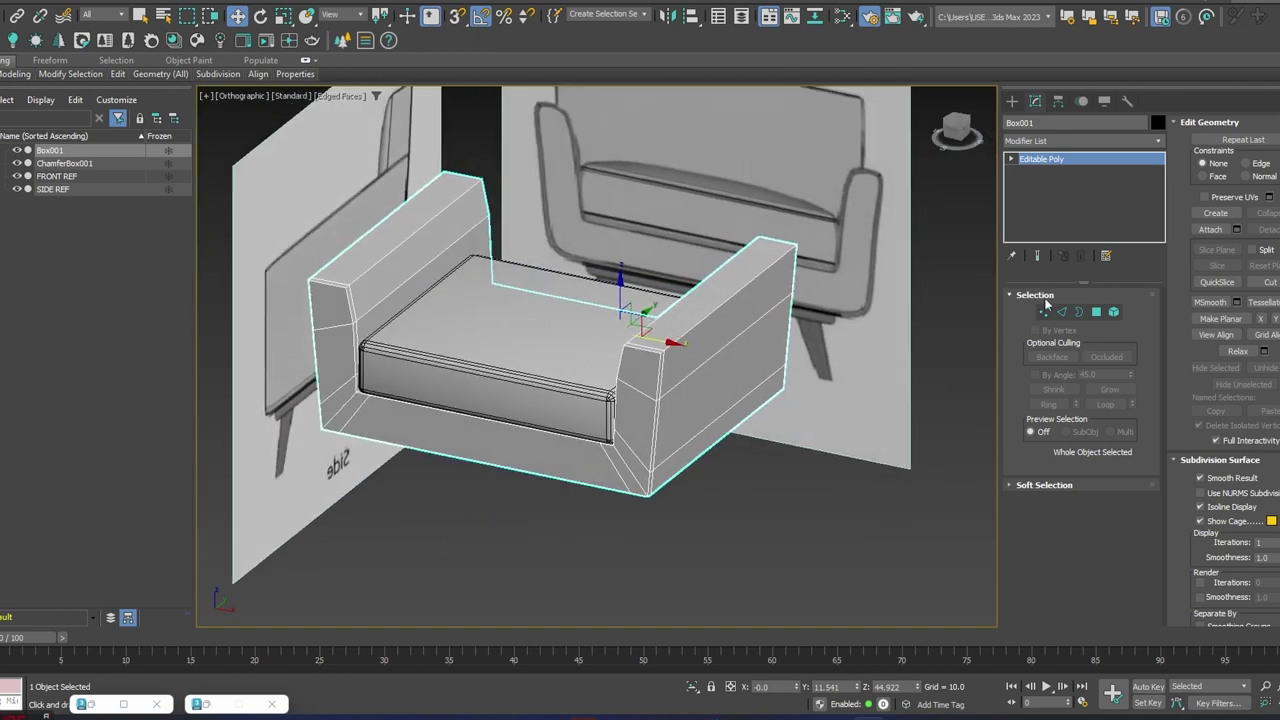
- In polygon editing, select the front-facing polygons of one arm and of the base below the seat cushion
{"action": "left_click", "coordinate": [1097, 312]}
{"action": "scroll", "coordinate": [654, 357], "scroll_direction": "up", "scroll_amount": 6}
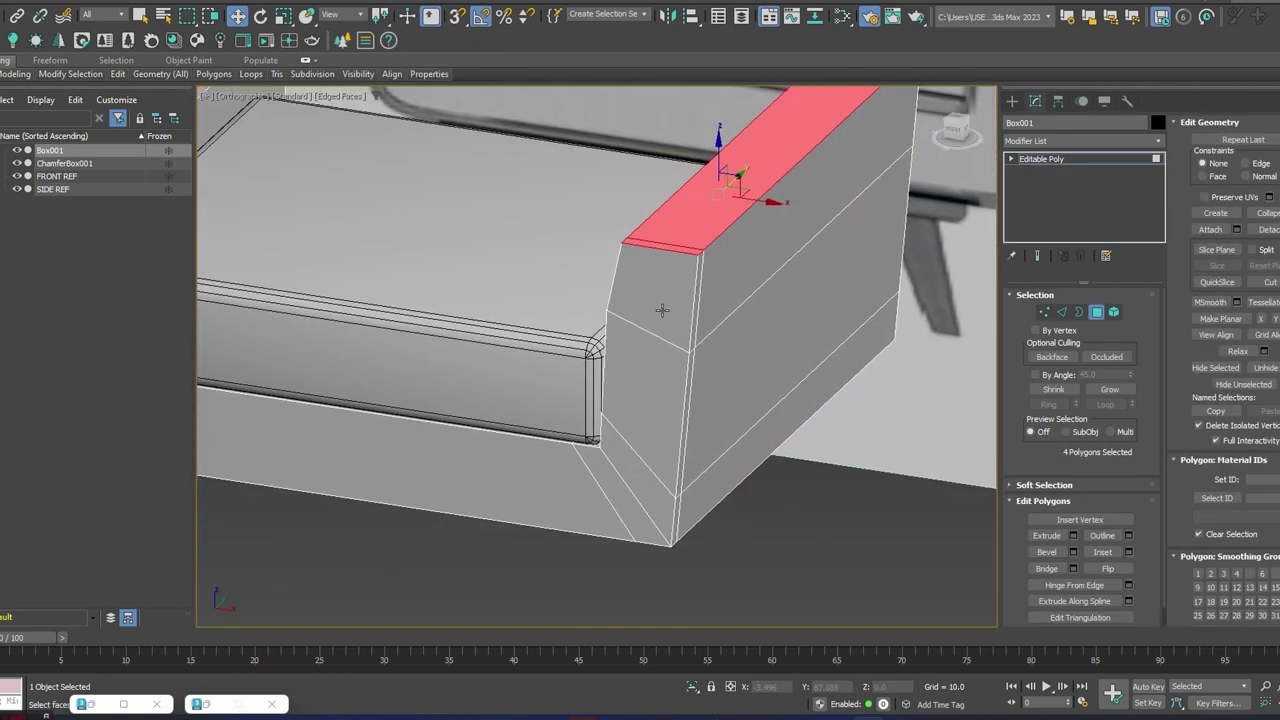
{"action": "left_click", "coordinate": [662, 311]}
{"action": "left_click", "coordinate": [621, 402], "text": "ctrl"}
{"action": "left_click", "coordinate": [611, 460], "text": "ctrl"}
{"action": "left_click", "coordinate": [607, 466], "text": "ctrl"}
{"action": "left_click", "coordinate": [511, 475], "text": "ctrl"}
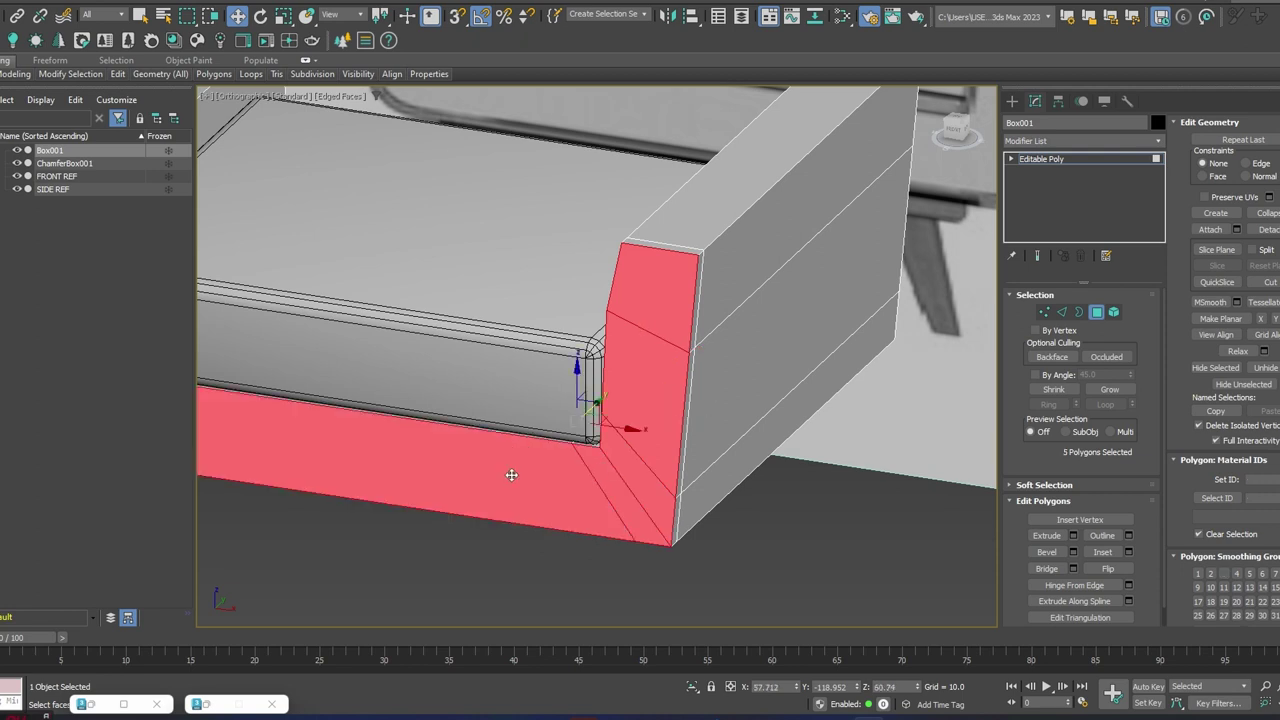
- Add the front-facing polygons of the opposite arm and corner to the polygon selection
{"action": "scroll", "coordinate": [511, 475], "scroll_direction": "down", "scroll_amount": 5}
{"action": "middle_click_drag", "start_coordinate": [455, 380], "coordinate": [296, 410], "text": "alt"}
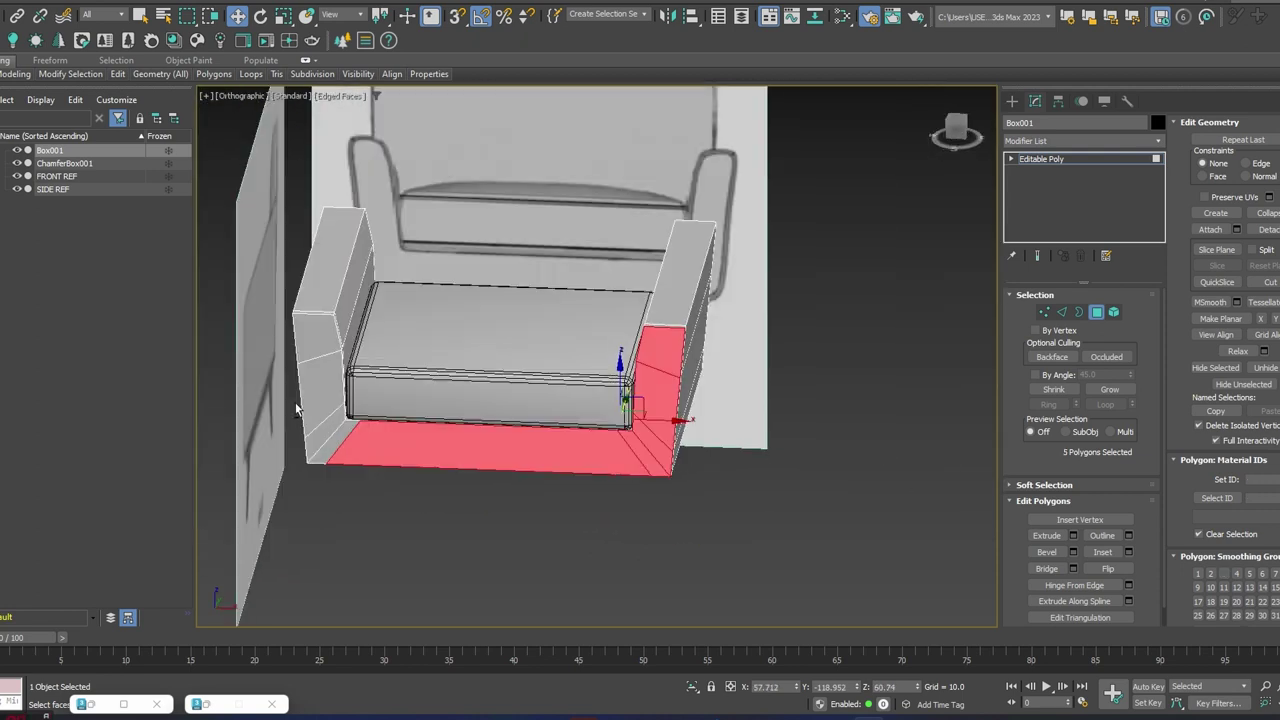
{"action": "left_click", "coordinate": [332, 442], "text": "ctrl"}
{"action": "left_click", "coordinate": [324, 425], "text": "ctrl"}
{"action": "left_click", "coordinate": [320, 390], "text": "ctrl"}
{"action": "left_click", "coordinate": [316, 331], "text": "ctrl"}
{"action": "middle_click_drag", "start_coordinate": [316, 331], "coordinate": [700, 340], "text": "alt"}
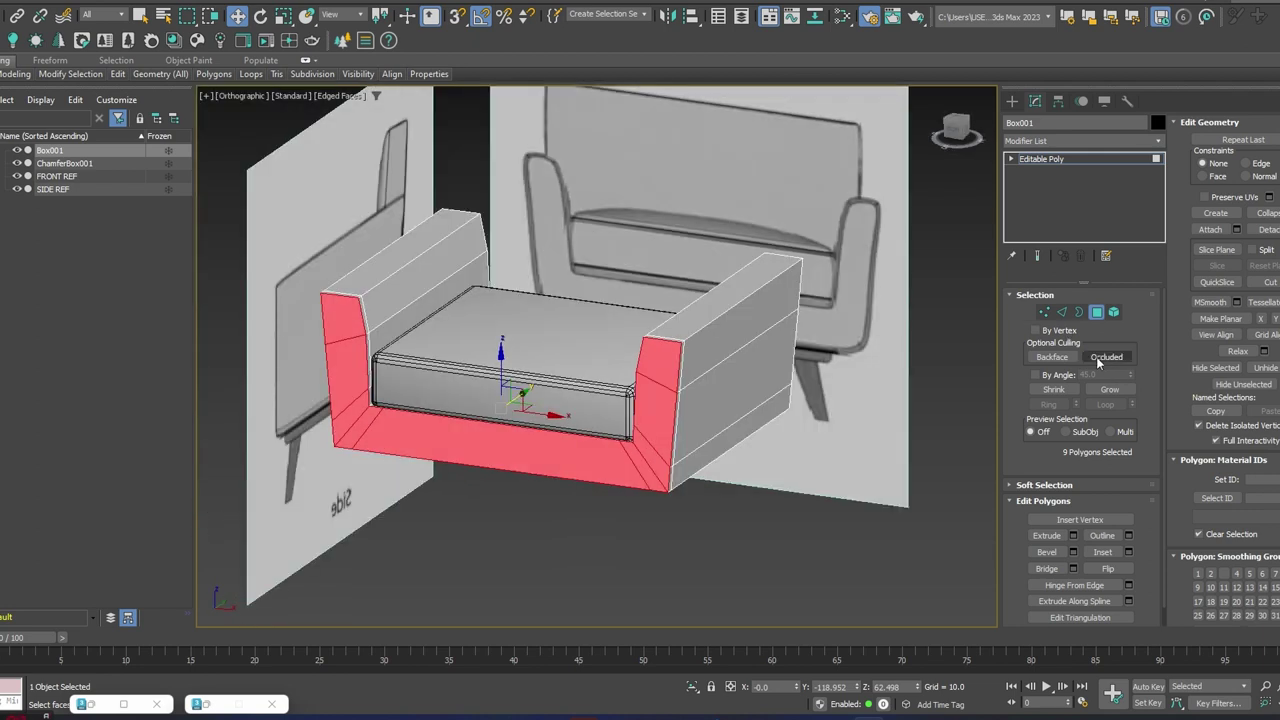
- Inset the selected front polygons as a group by about 1.67, and leave polygon editing
{"action": "scroll", "coordinate": [656, 420], "scroll_direction": "up", "scroll_amount": 3}
{"action": "middle_click_drag", "start_coordinate": [656, 420], "coordinate": [686, 328], "text": "alt"}
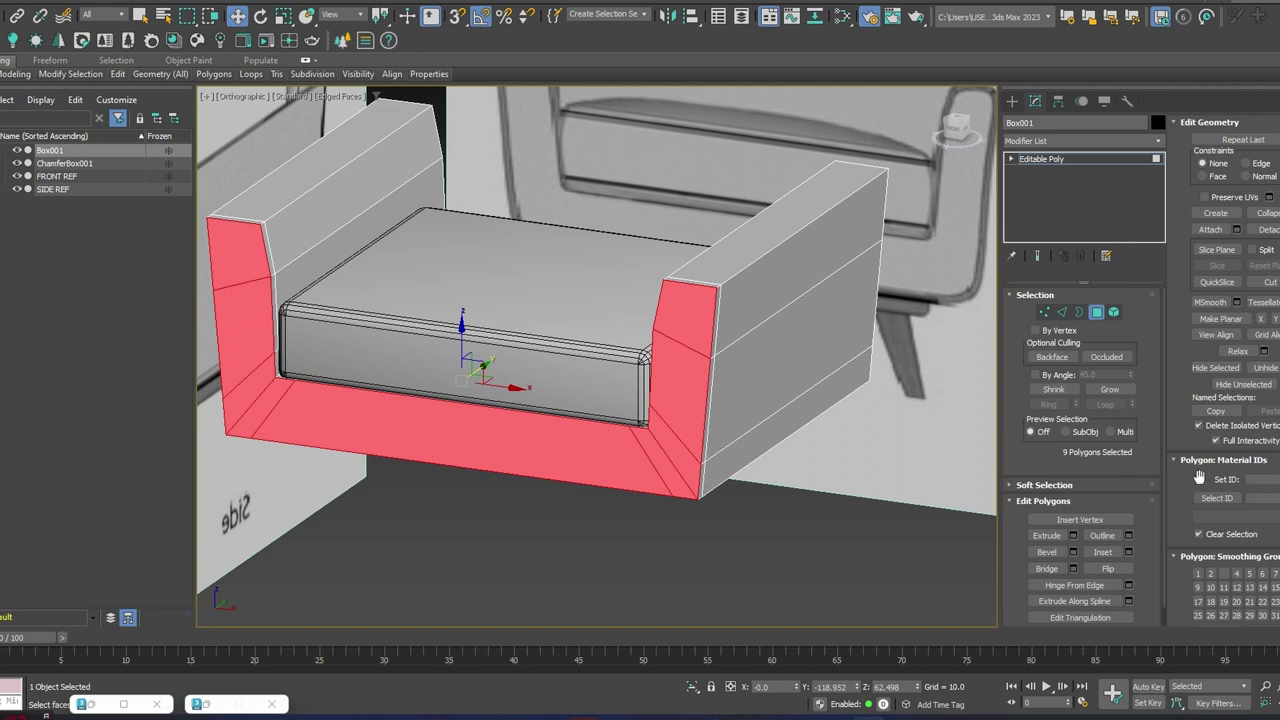
{"action": "left_click", "coordinate": [1129, 551]}
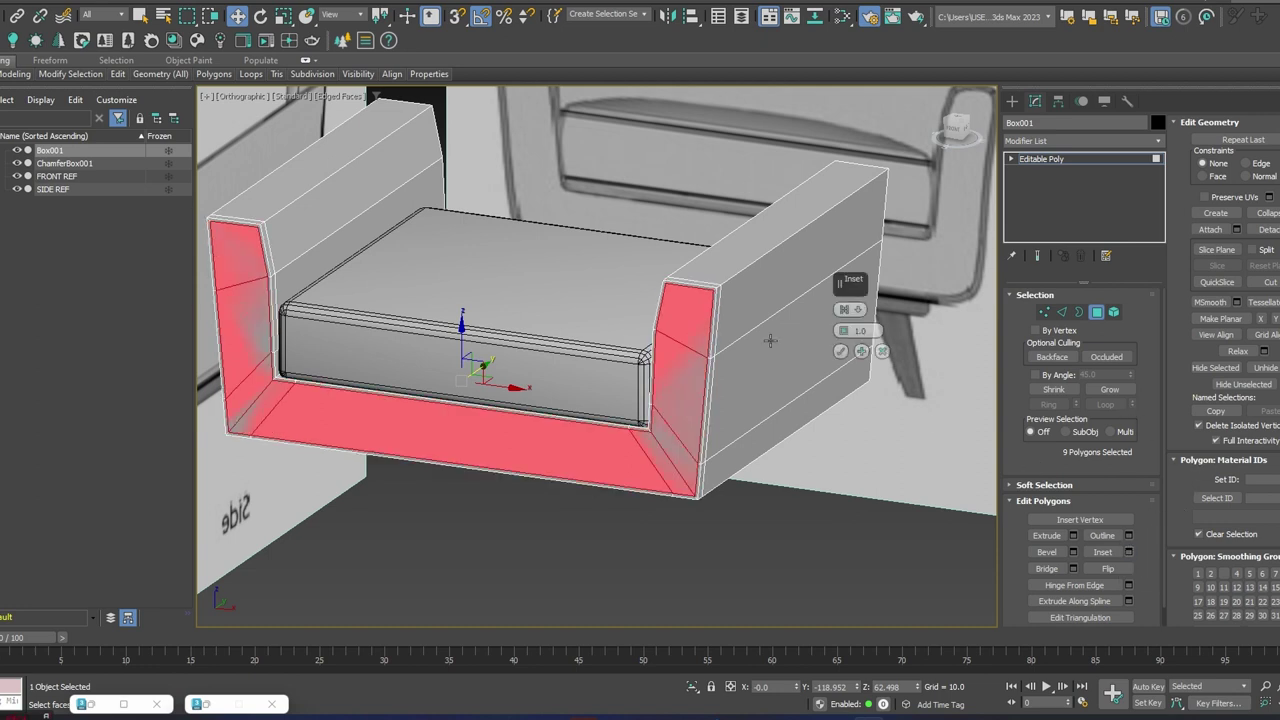
{"action": "left_click_drag", "start_coordinate": [842, 335], "coordinate": [841, 331]}
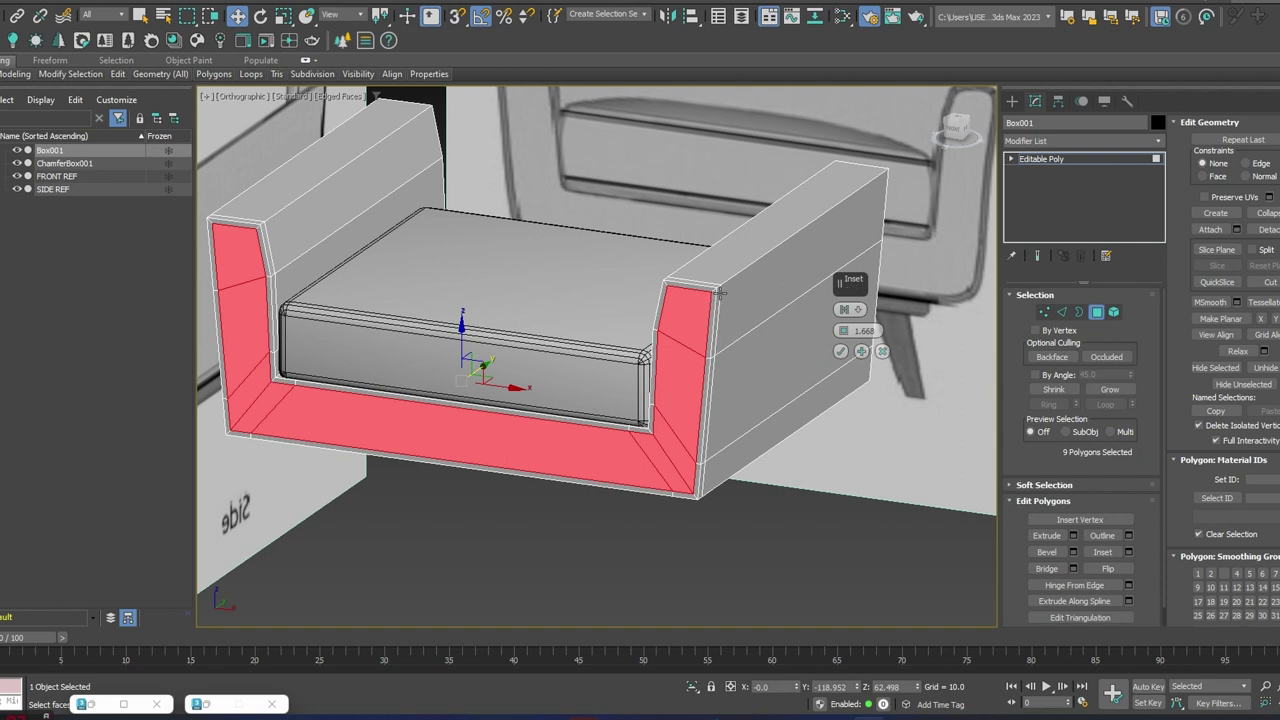
{"action": "left_click", "coordinate": [841, 351]}
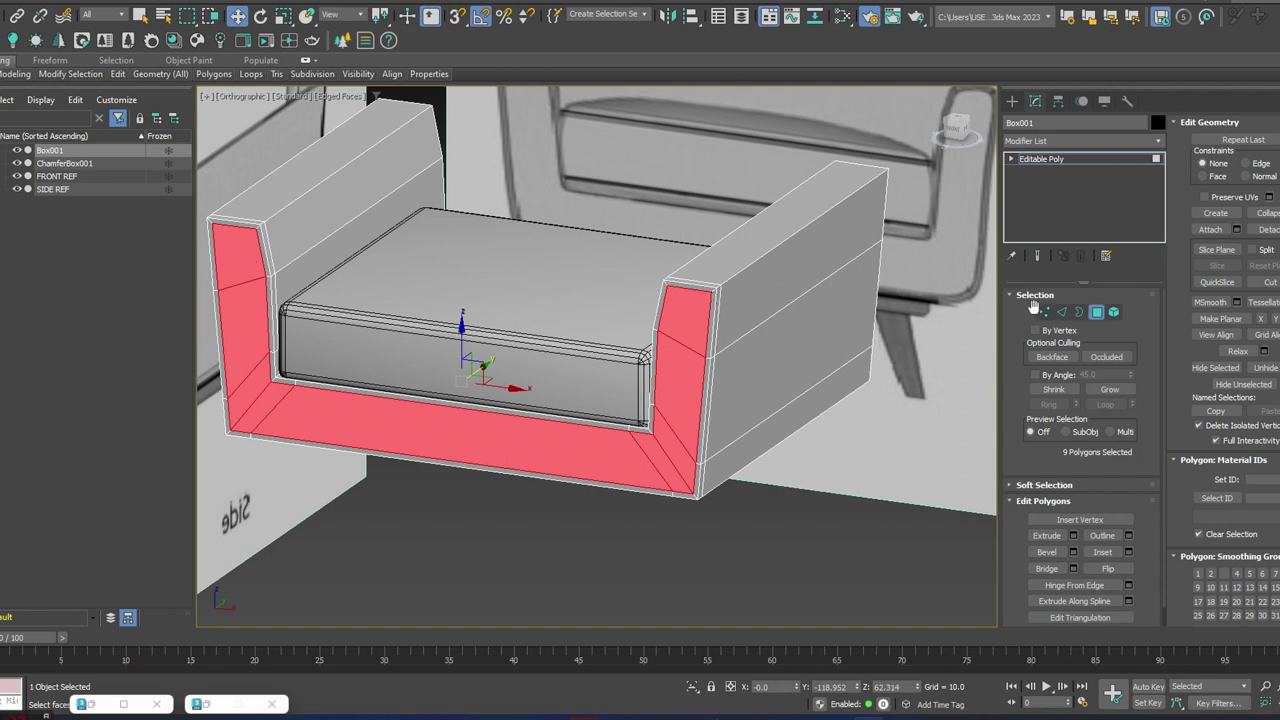
{"action": "left_click", "coordinate": [1096, 311]}
- Try TurboSmooth with 2 iterations on the base and arms, compare the arm shape with the front reference, and remove it
{"action": "left_click", "coordinate": [1062, 142]}
{"action": "type", "text": "tu"}
{"action": "key", "text": "Return"}
{"action": "mouse_move", "coordinate": [437, 210]}
{"action": "middle_mouse_down", "text": "alt"}
{"action": "mouse_move", "coordinate": [673, 256]}
{"action": "mouse_move", "coordinate": [758, 229]}
{"action": "middle_mouse_up", "text": "alt"}
{"action": "key", "text": "F4"}
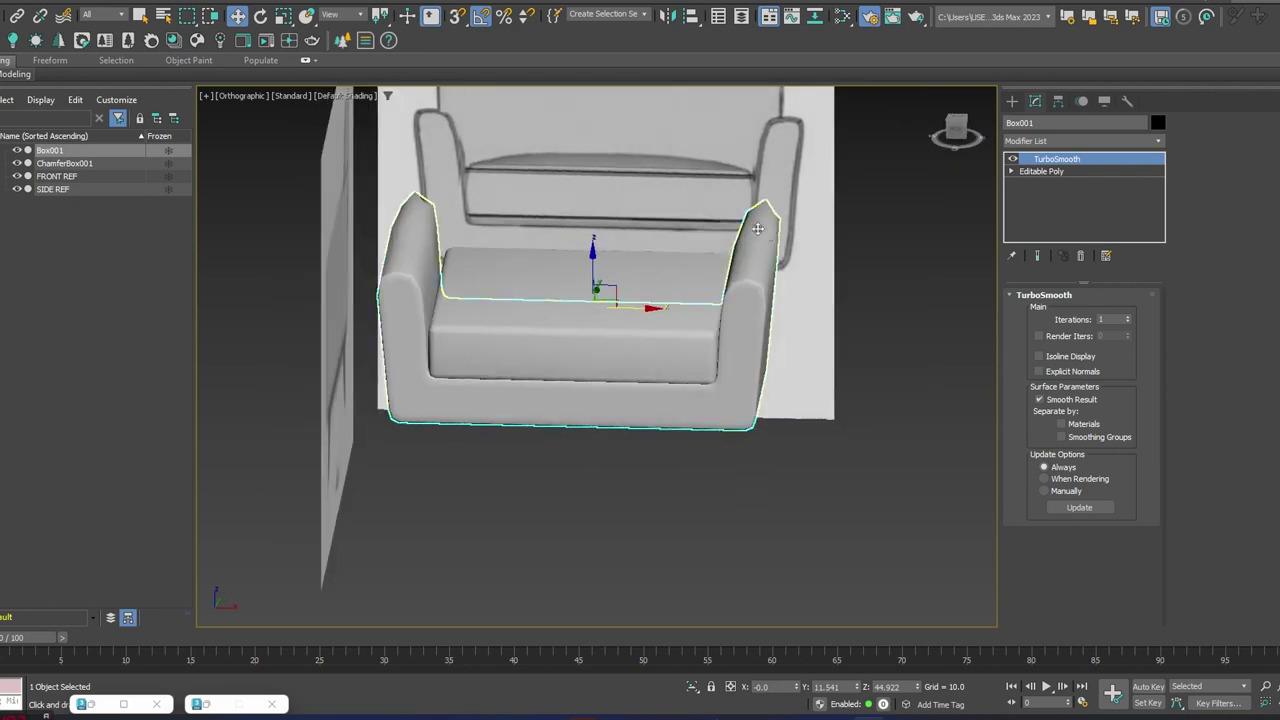
{"action": "left_click", "coordinate": [1130, 319]}
{"action": "middle_click_drag", "start_coordinate": [750, 300], "coordinate": [829, 240], "text": "alt"}
{"action": "scroll", "coordinate": [810, 268], "scroll_direction": "up", "scroll_amount": 2}
{"action": "middle_click_drag", "start_coordinate": [780, 330], "coordinate": [791, 332]}
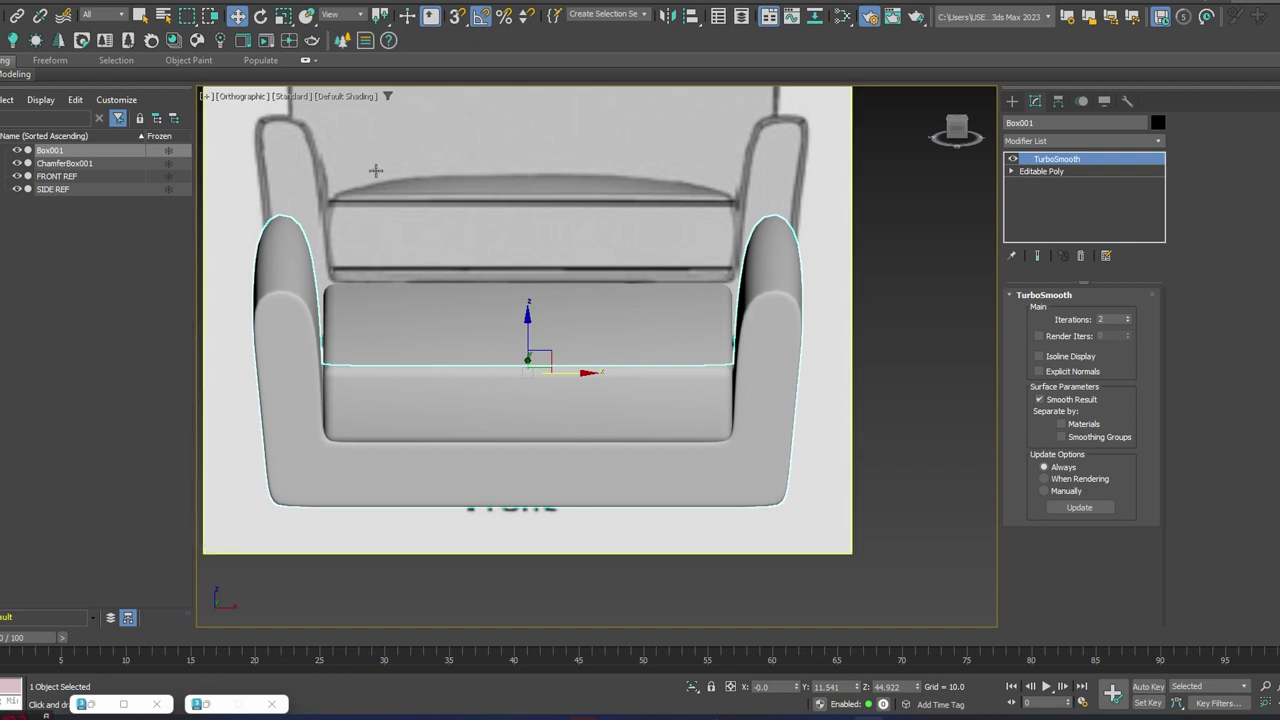
{"action": "middle_click_drag", "start_coordinate": [810, 208], "coordinate": [809, 191], "text": "alt"}
{"action": "left_click", "coordinate": [1080, 256]}
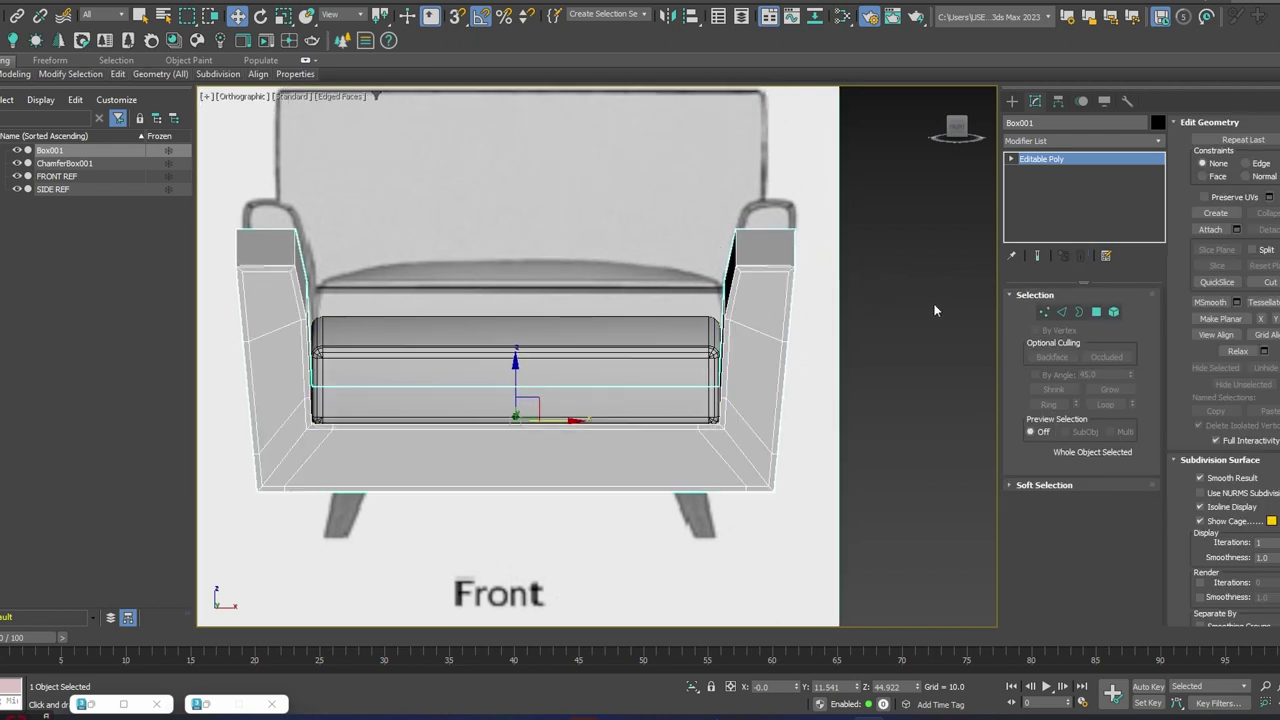
- In edge editing, select the rings of upright edges around the upper section of both arms
{"action": "left_click", "coordinate": [1062, 312]}
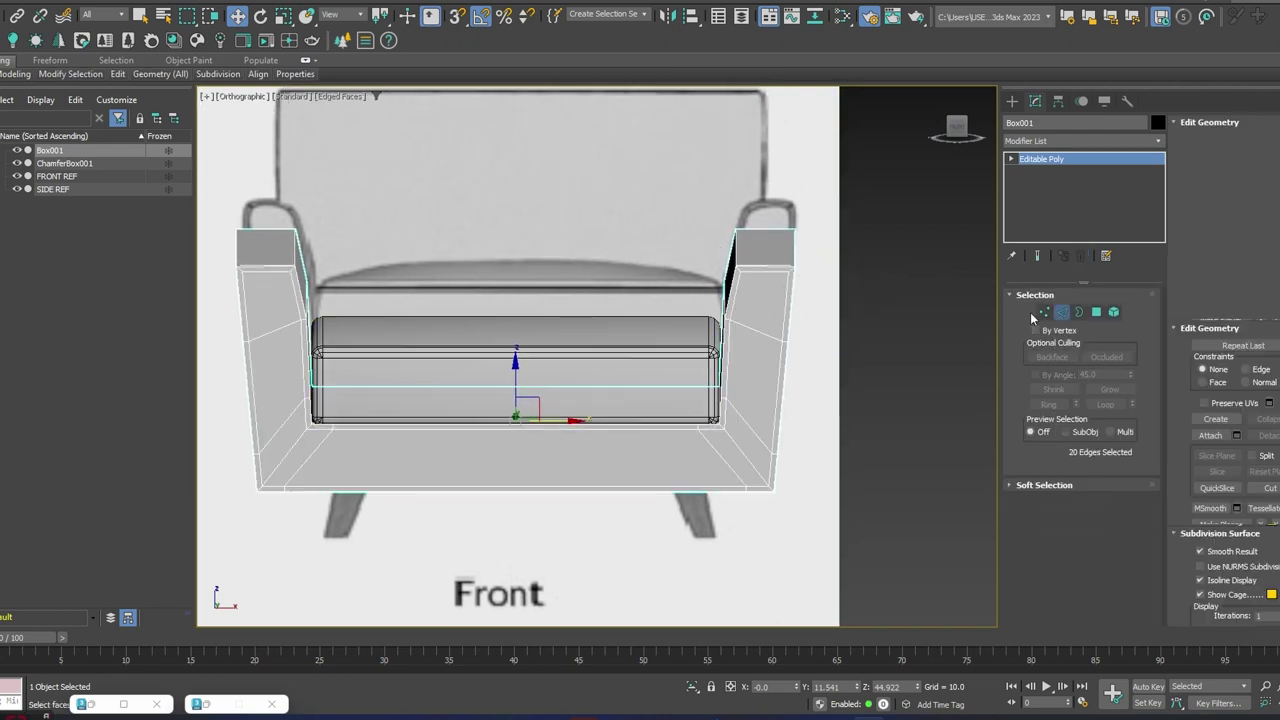
{"action": "double_click", "coordinate": [772, 266]}
{"action": "middle_click_drag", "start_coordinate": [786, 287], "coordinate": [720, 283], "text": "alt"}
{"action": "left_click", "coordinate": [718, 276]}
{"action": "middle_click_drag", "start_coordinate": [864, 315], "coordinate": [854, 318], "text": "alt"}
{"action": "left_click", "coordinate": [1048, 404]}
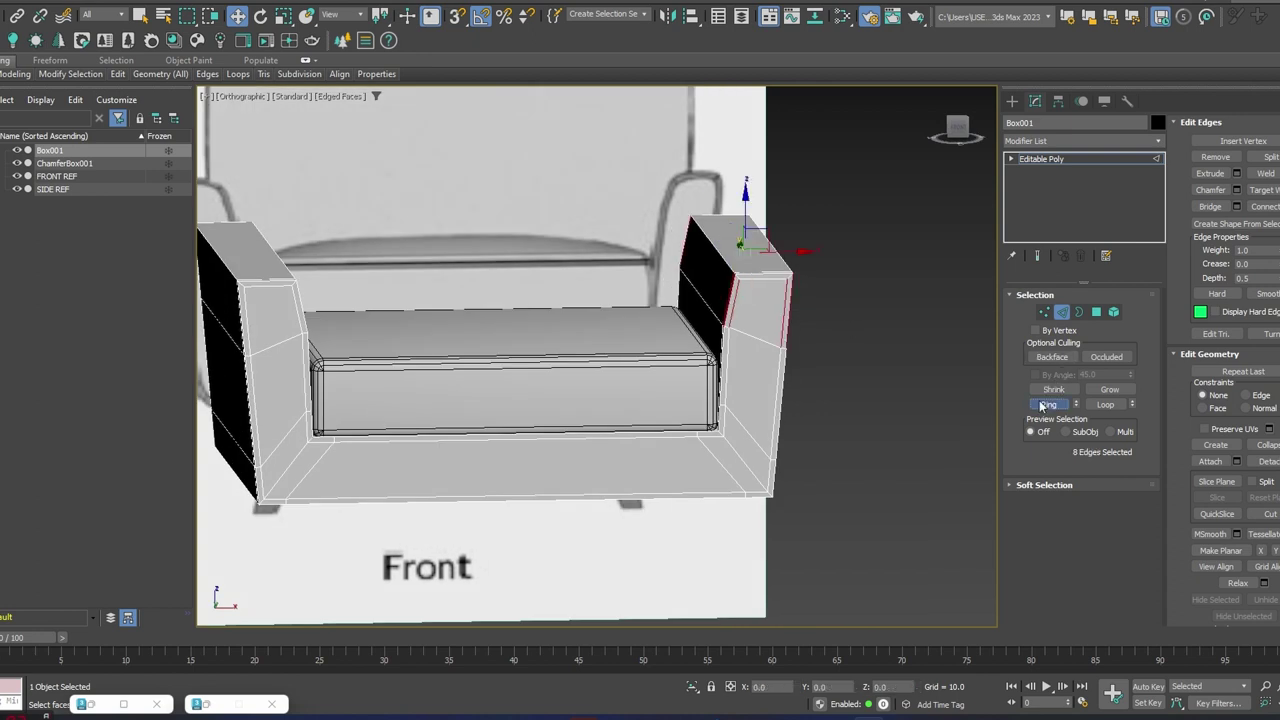
{"action": "middle_click_drag", "start_coordinate": [450, 331], "coordinate": [527, 329]}
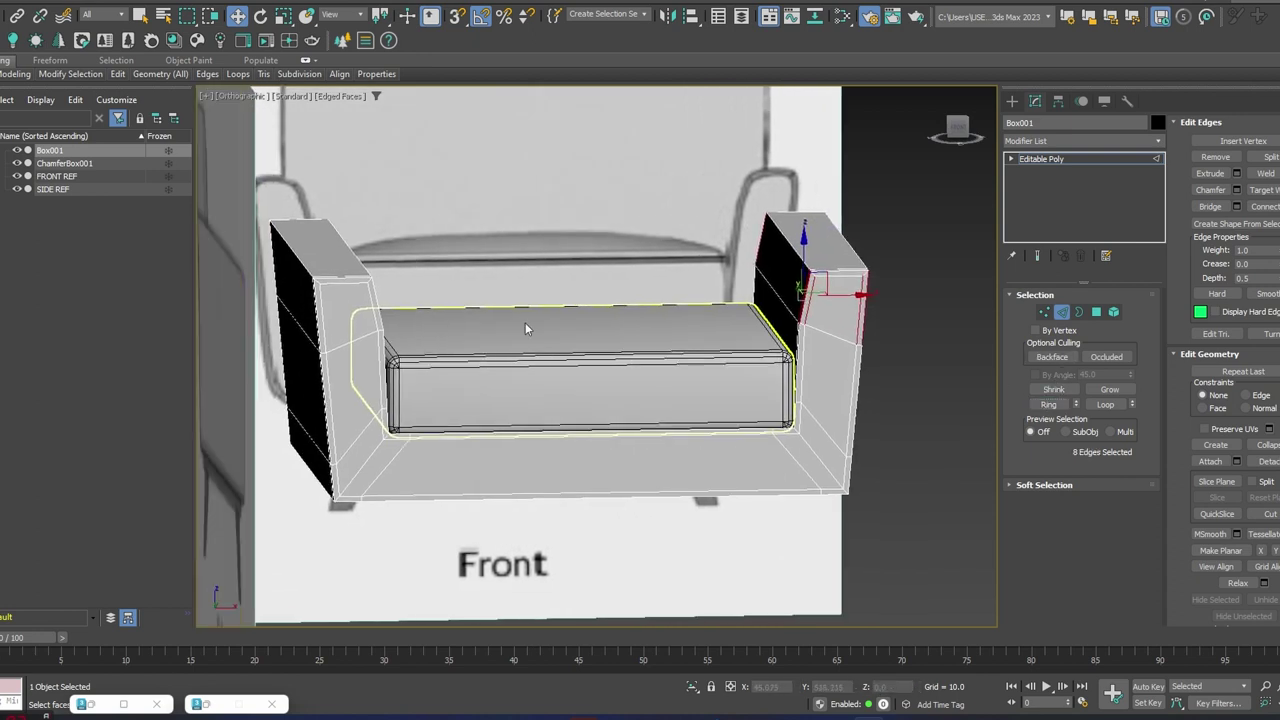
{"action": "left_click", "coordinate": [319, 305], "text": "ctrl"}
{"action": "left_click", "coordinate": [1050, 404]}
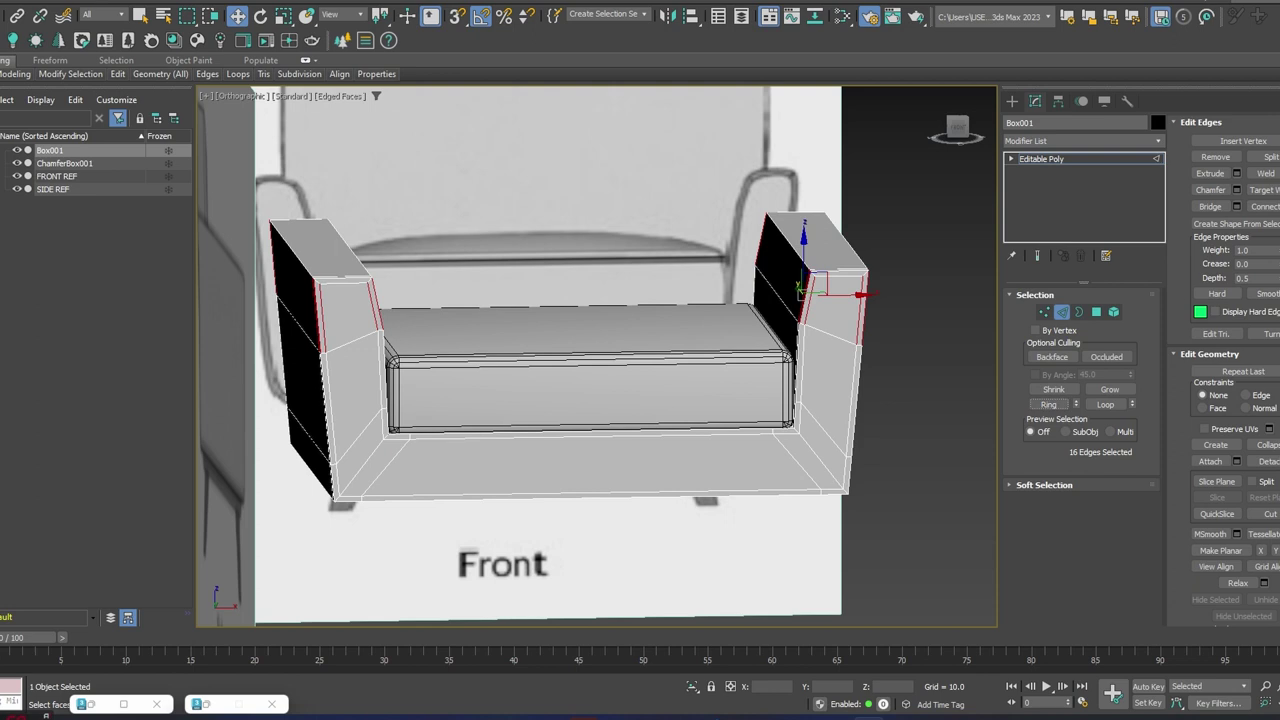
- Connect the selected edges with 1 segment, pinch 0 and slide 70 near the arm tops, and leave edge editing
{"action": "key", "text": "ctrl+shift+e"}
{"action": "right_click", "coordinate": [842, 354]}
{"action": "left_click_drag", "start_coordinate": [843, 355], "coordinate": [824, 159]}
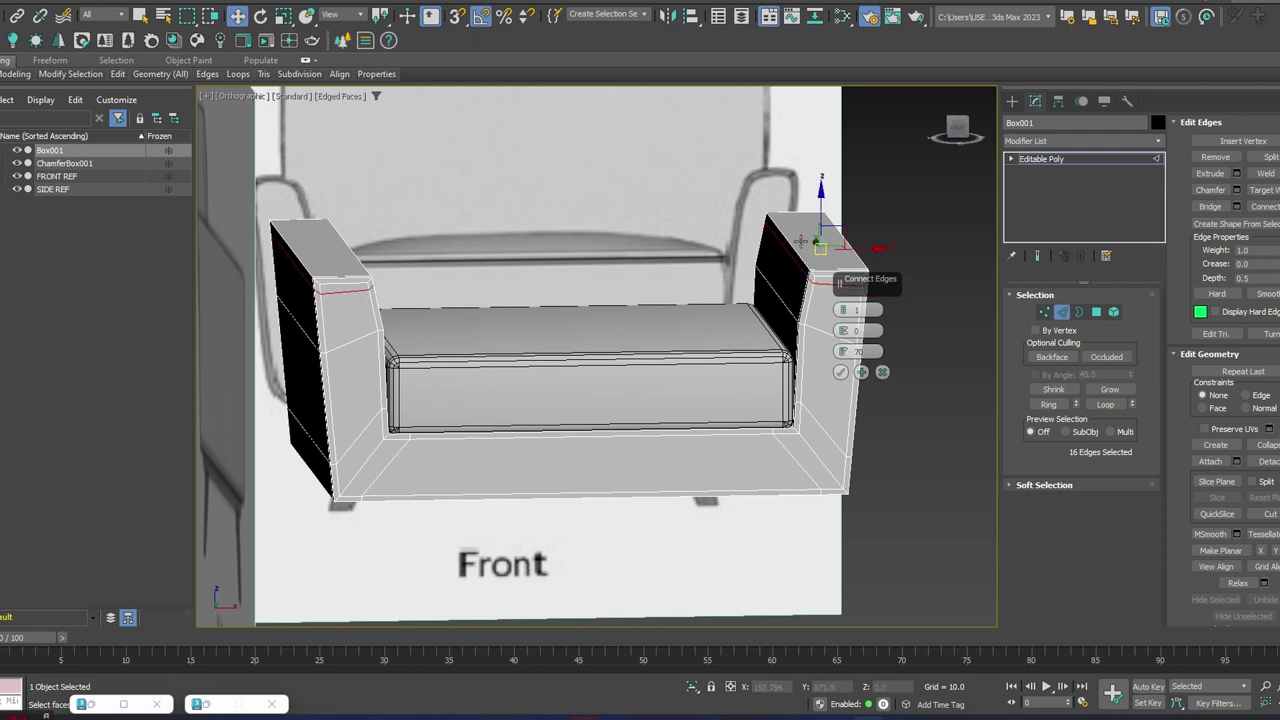
{"action": "scroll", "coordinate": [792, 275], "scroll_direction": "up", "scroll_amount": 2}
{"action": "scroll", "coordinate": [793, 276], "scroll_direction": "up", "scroll_amount": 2}
{"action": "middle_click_drag", "start_coordinate": [797, 246], "coordinate": [666, 280]}
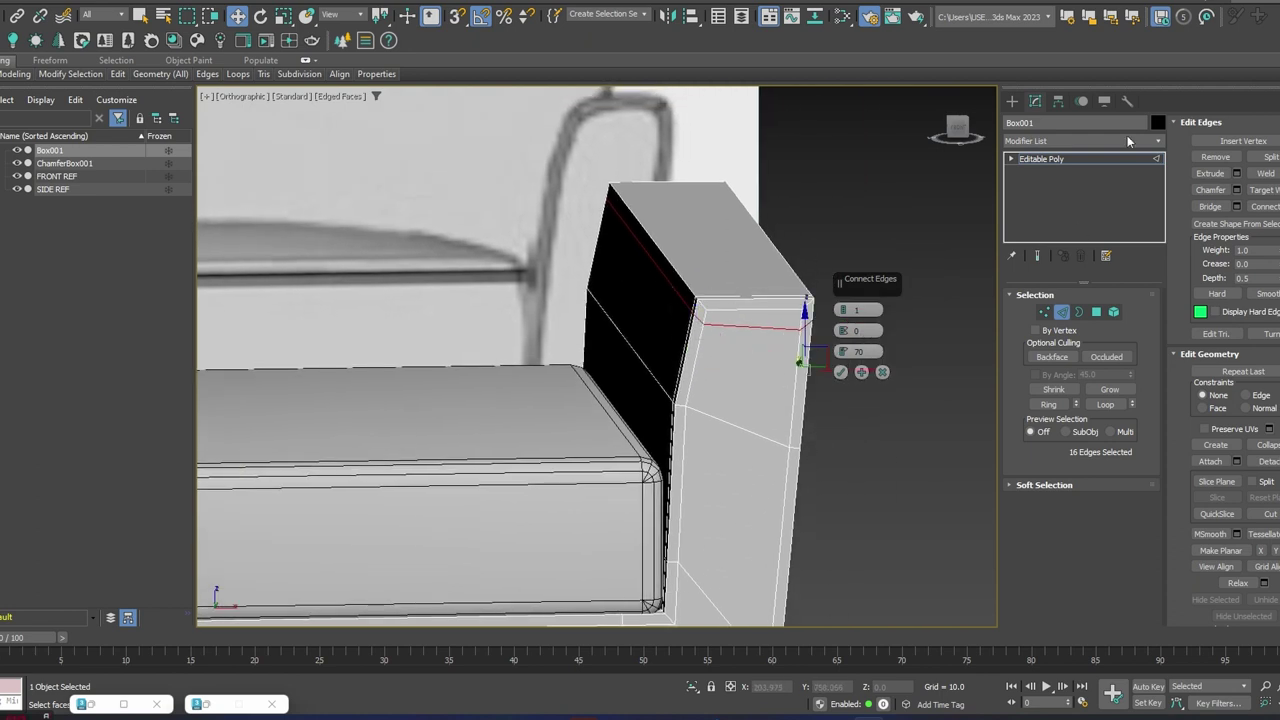
{"action": "left_click", "coordinate": [841, 373]}
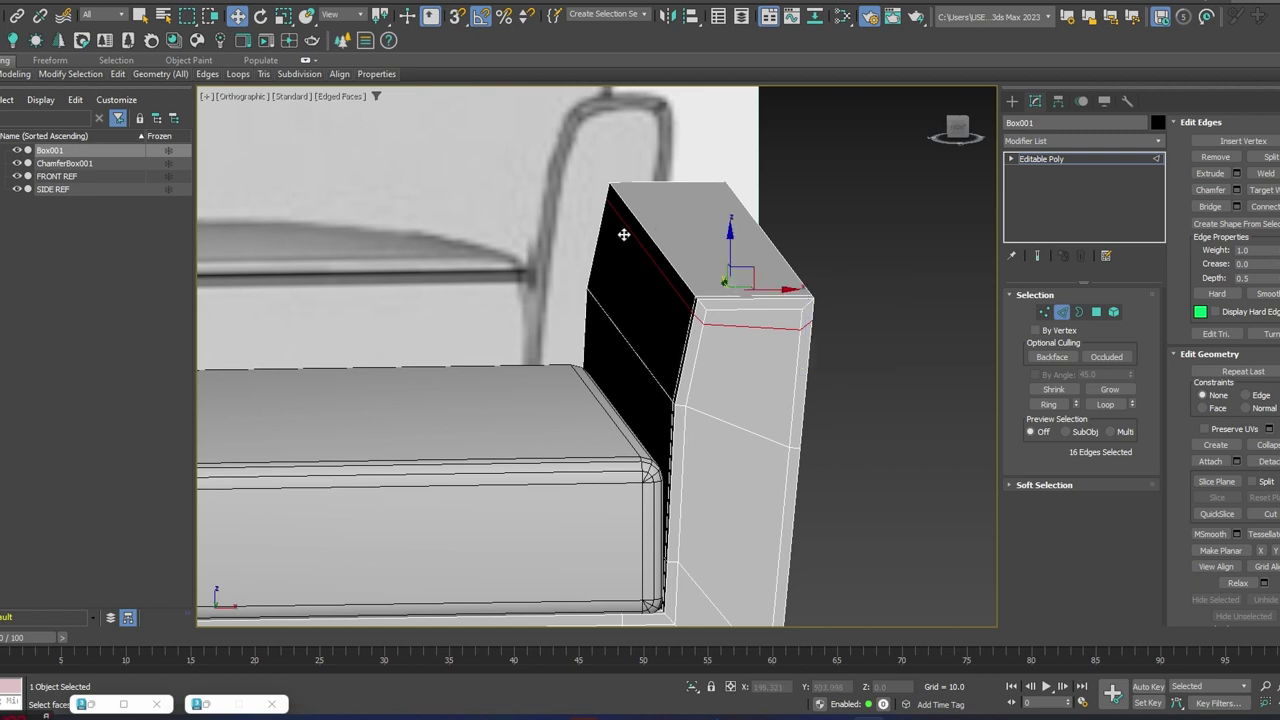
{"action": "scroll", "coordinate": [624, 235], "scroll_direction": "down", "scroll_amount": 3}
{"action": "middle_click_drag", "start_coordinate": [323, 276], "coordinate": [375, 287]}
{"action": "scroll", "coordinate": [375, 287], "scroll_direction": "up", "scroll_amount": 2}
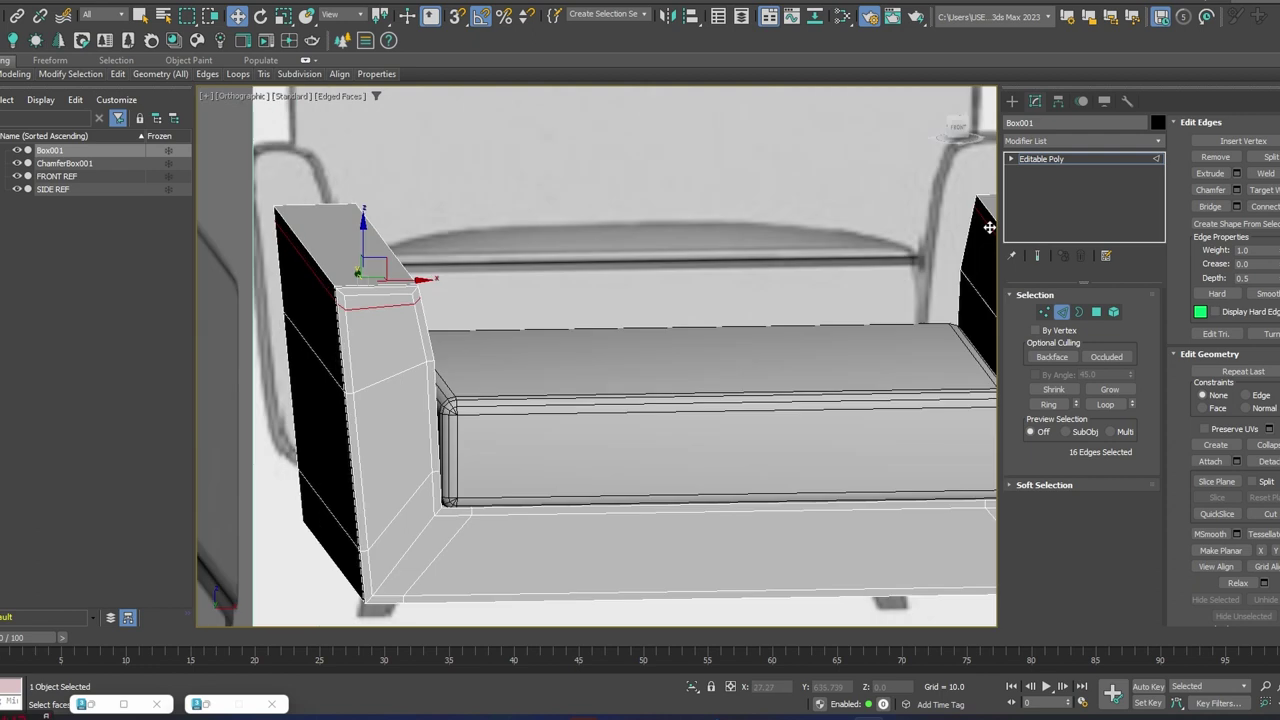
{"action": "left_click", "coordinate": [1062, 312]}
- Apply TurboSmooth with 2 iterations to the base and arms, and view the result without edged faces
{"action": "left_click", "coordinate": [1080, 140]}
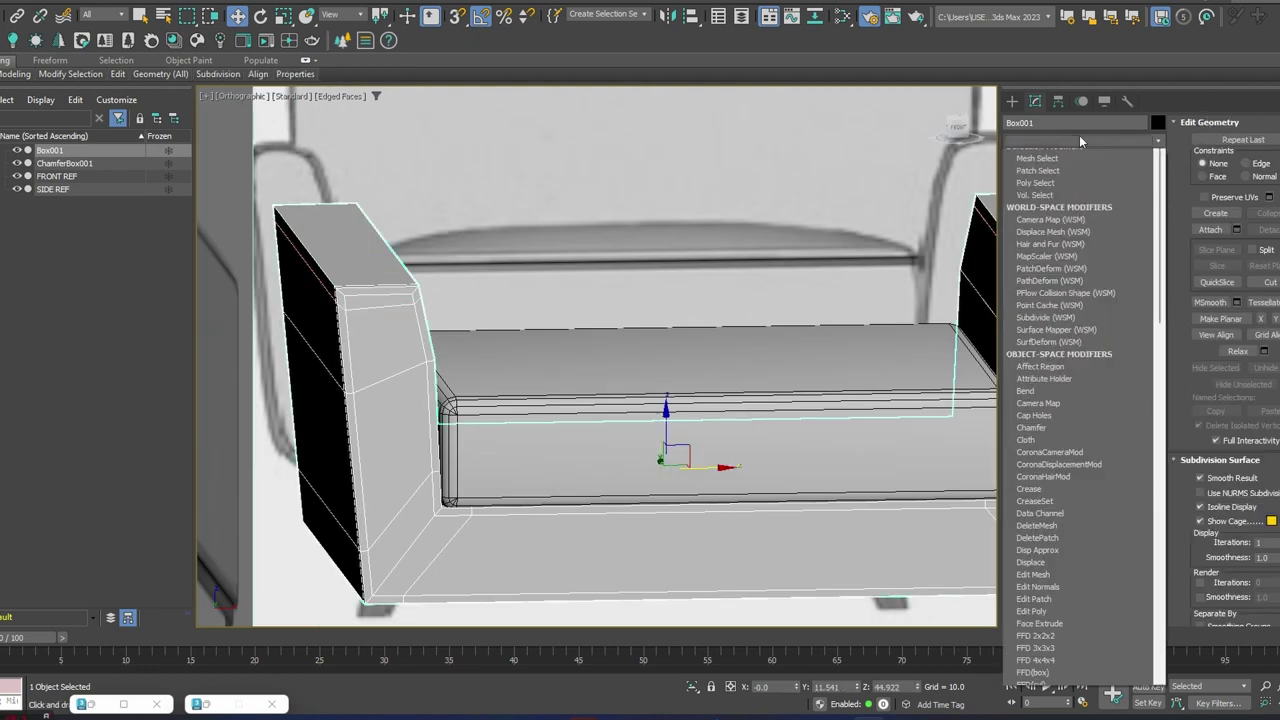
{"action": "type", "text": "tu"}
{"action": "key", "text": "Return"}
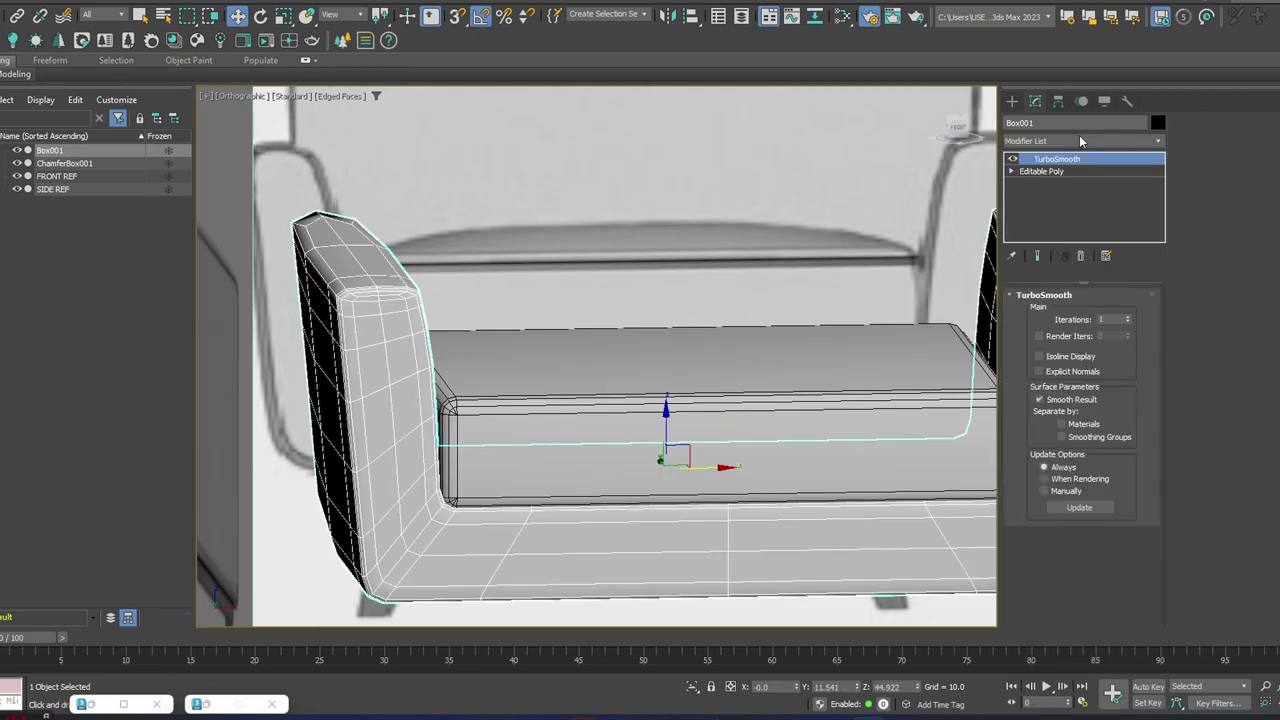
{"action": "middle_click_drag", "start_coordinate": [774, 224], "coordinate": [534, 243]}
{"action": "key", "text": "F4"}
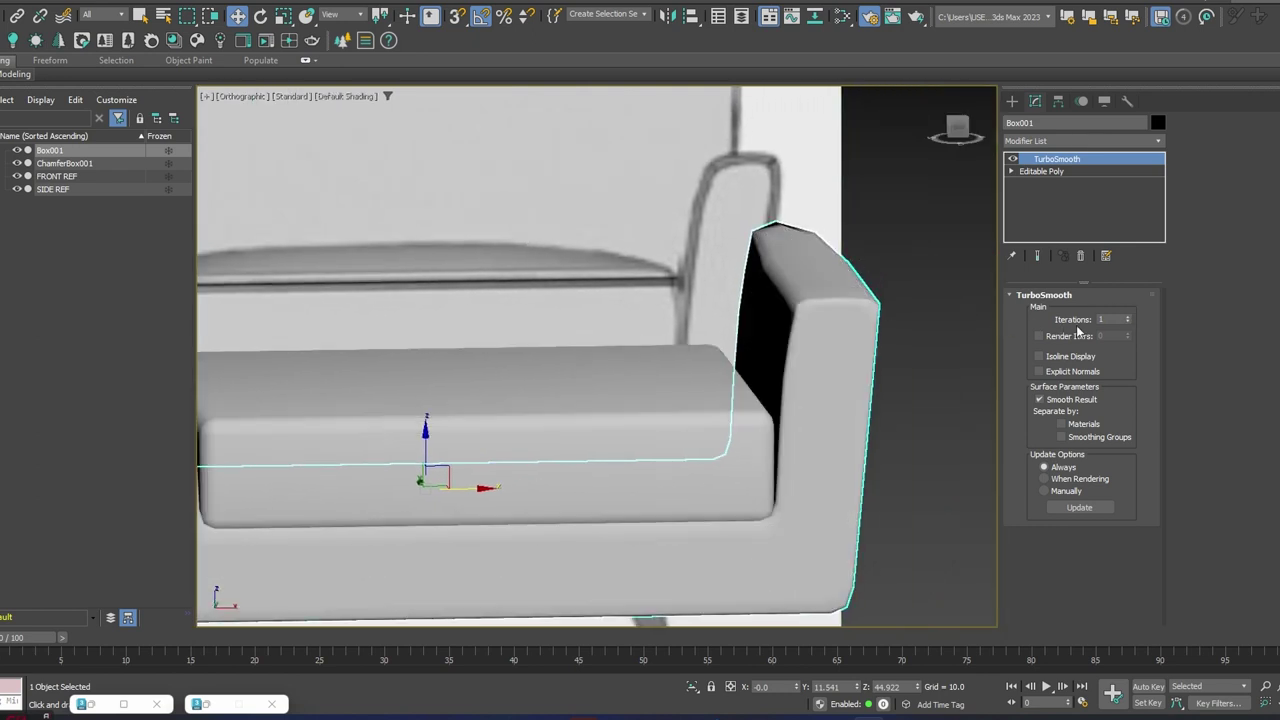
{"action": "left_click", "coordinate": [1127, 316]}
{"action": "scroll", "coordinate": [885, 332], "scroll_direction": "down", "scroll_amount": 5}
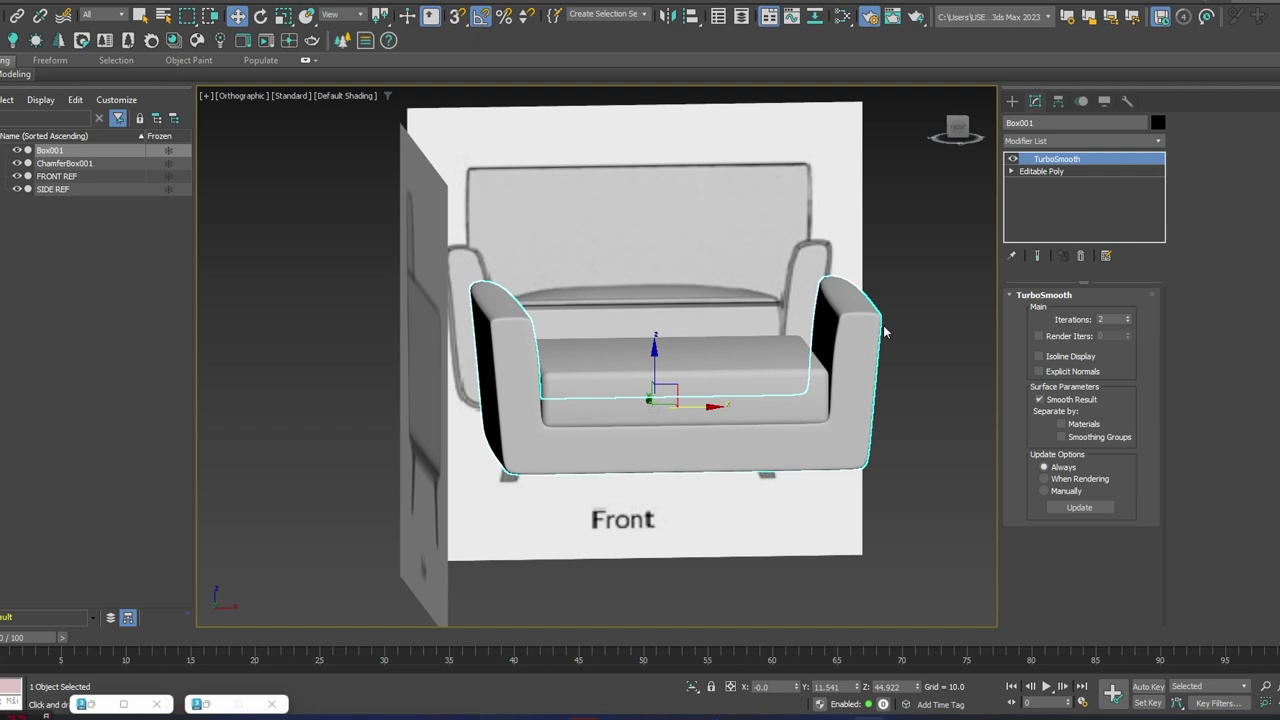
- Remove TurboSmooth from the base and arms and return to editing the edge loops near the arm tops
{"action": "middle_click_drag", "start_coordinate": [870, 367], "coordinate": [859, 372], "text": "alt"}
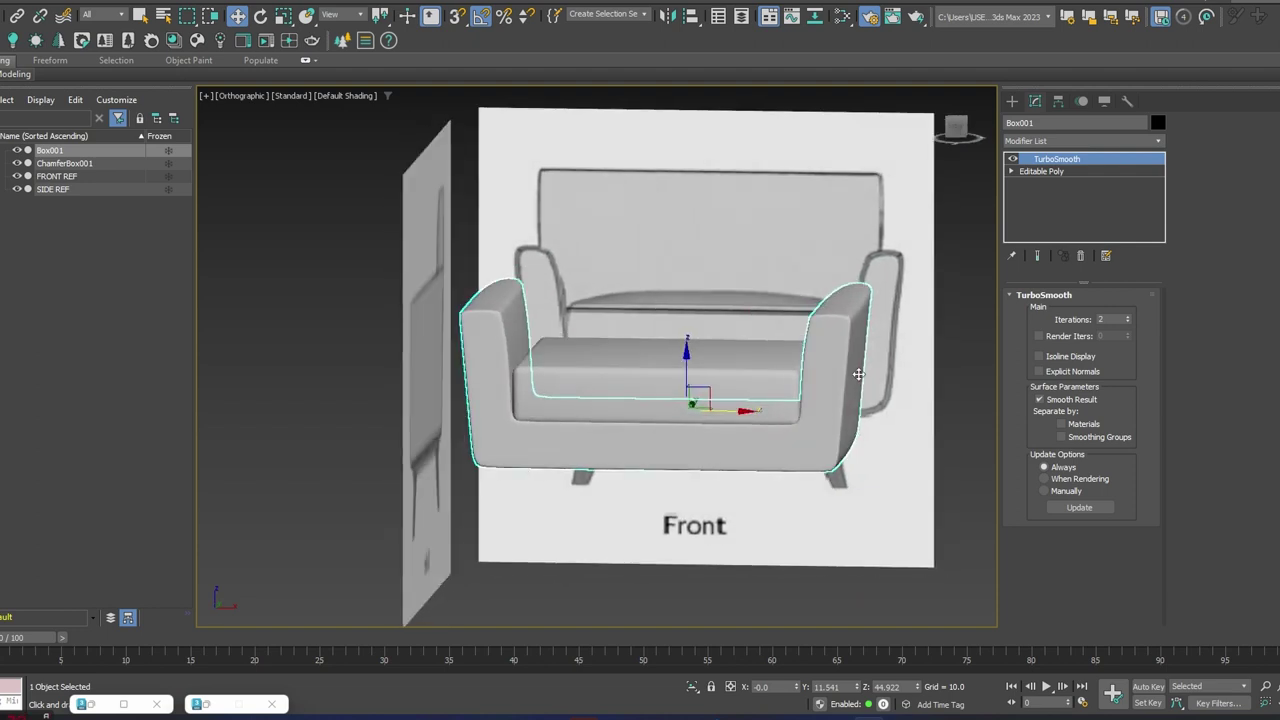
{"action": "left_click", "coordinate": [1080, 255]}
{"action": "middle_click_drag", "start_coordinate": [845, 344], "coordinate": [857, 328], "text": "alt"}
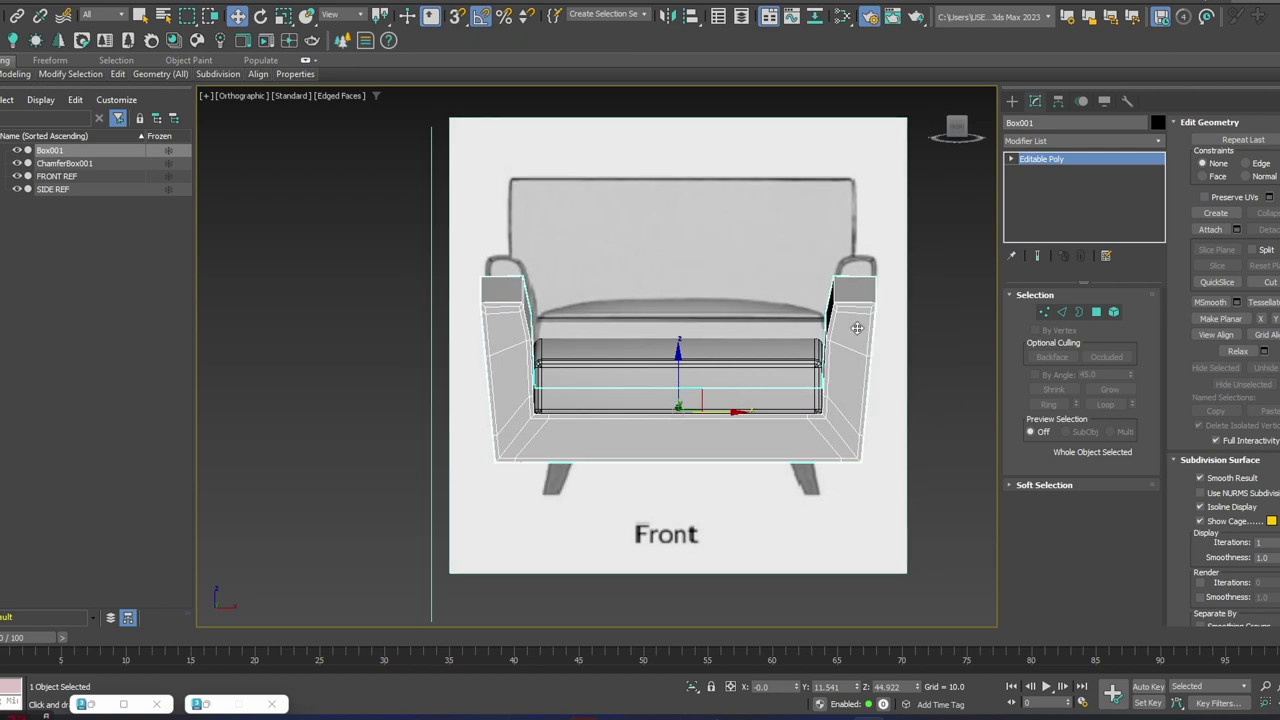
{"action": "middle_click_drag", "start_coordinate": [868, 325], "coordinate": [846, 272], "text": "alt"}
{"action": "key", "text": "2"}
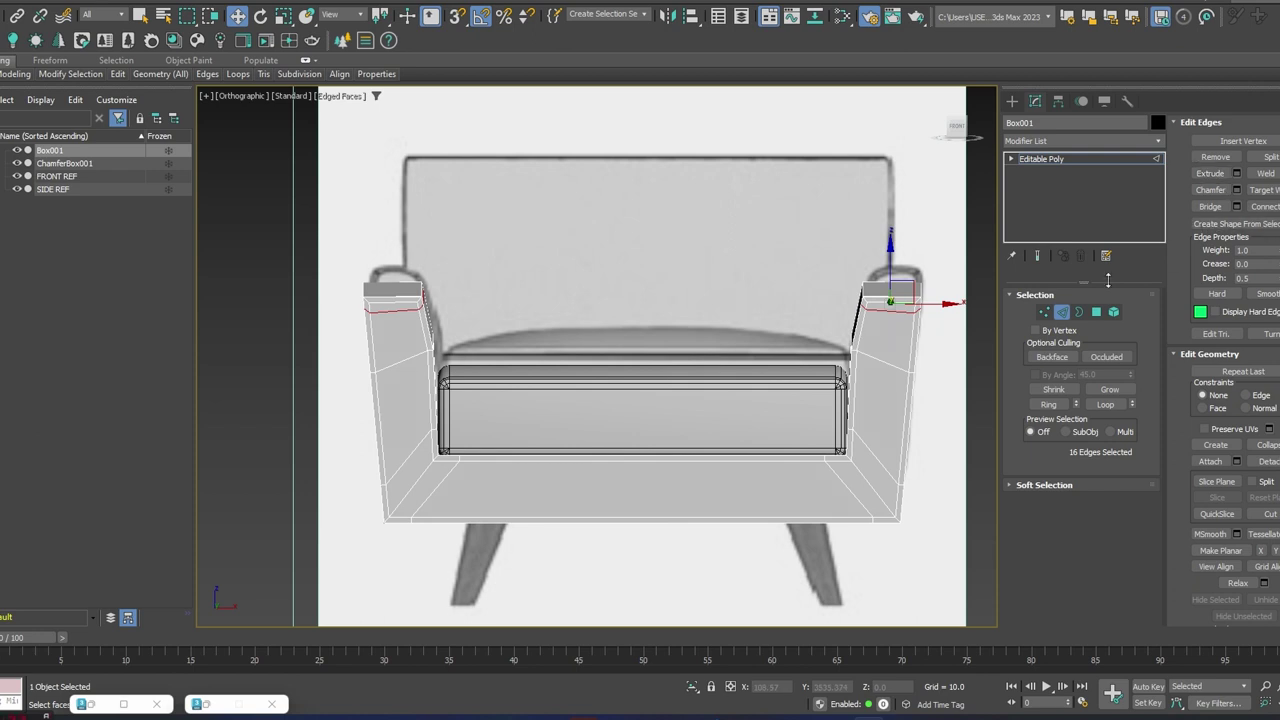
- Set the movement constraint to Edge, lower the selected loops slightly along both arms, and leave edge editing
{"action": "left_click_drag", "start_coordinate": [890, 255], "coordinate": [760, 330]}
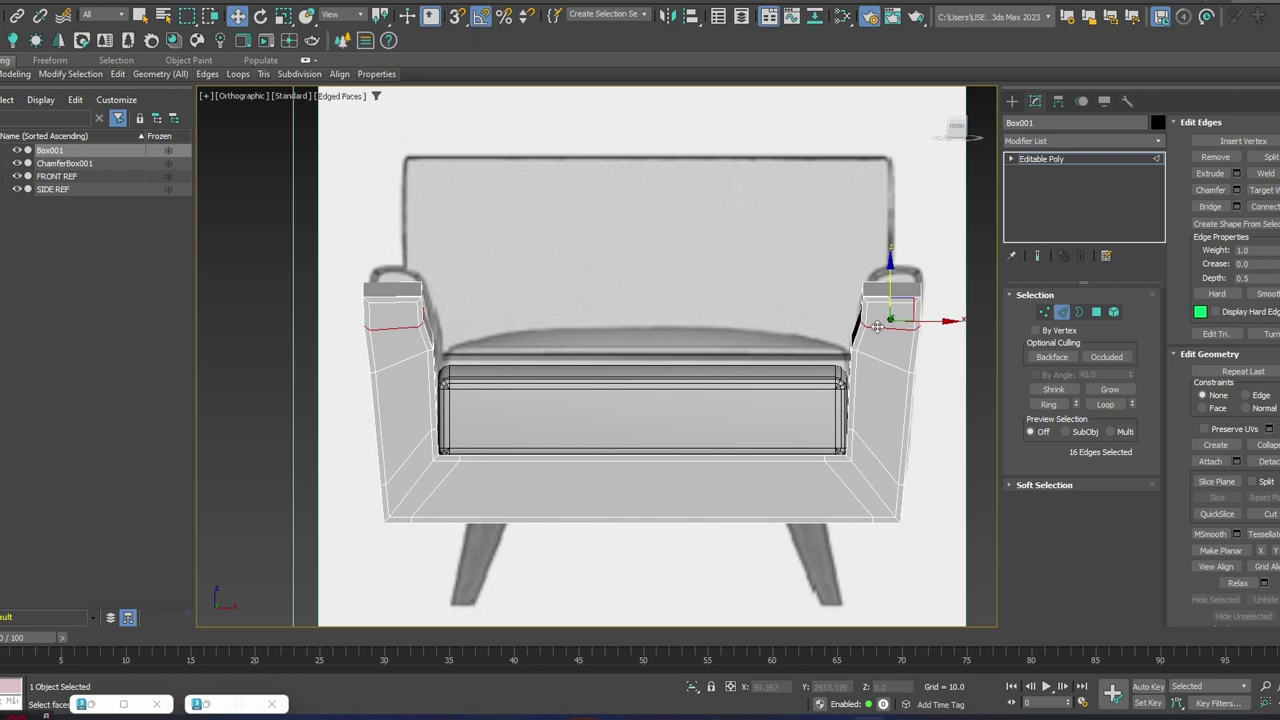
{"action": "key", "text": "ctrl+z"}
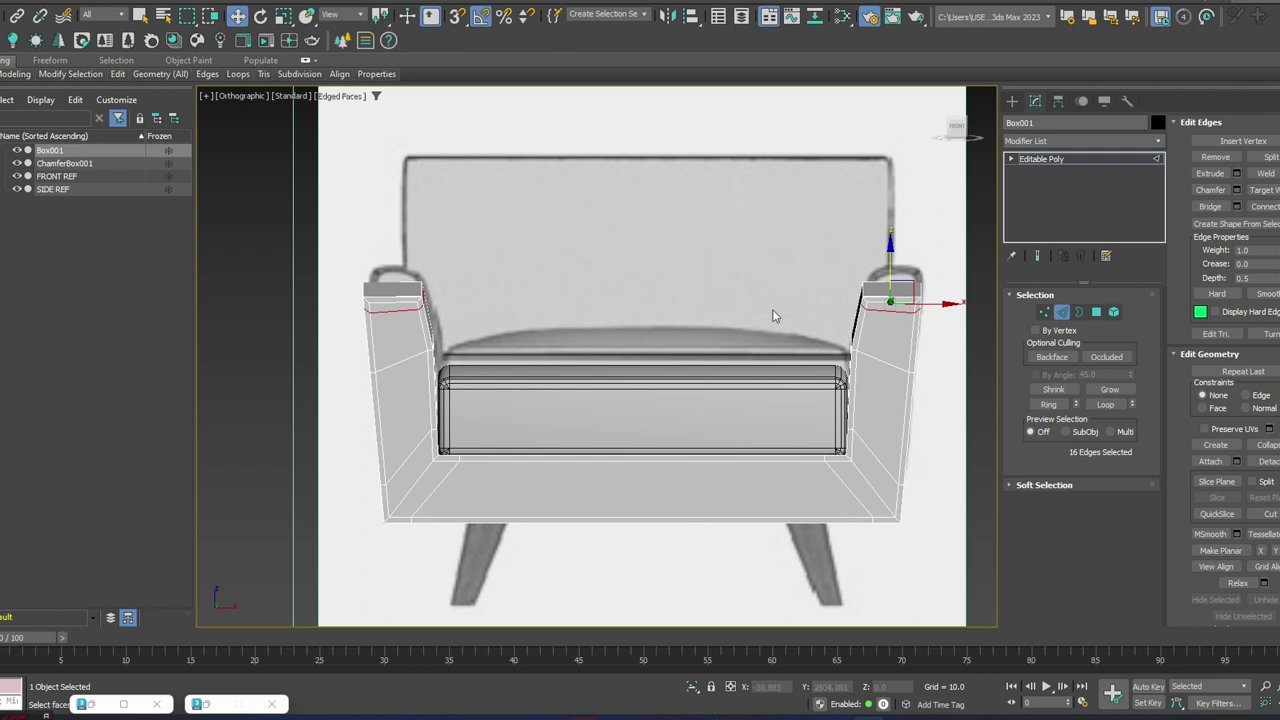
{"action": "left_click", "coordinate": [1258, 397]}
{"action": "mouse_move", "coordinate": [903, 337]}
{"action": "middle_mouse_down", "text": "alt"}
{"action": "mouse_move", "coordinate": [871, 346]}
{"action": "mouse_move", "coordinate": [884, 344]}
{"action": "middle_mouse_up", "text": "alt"}
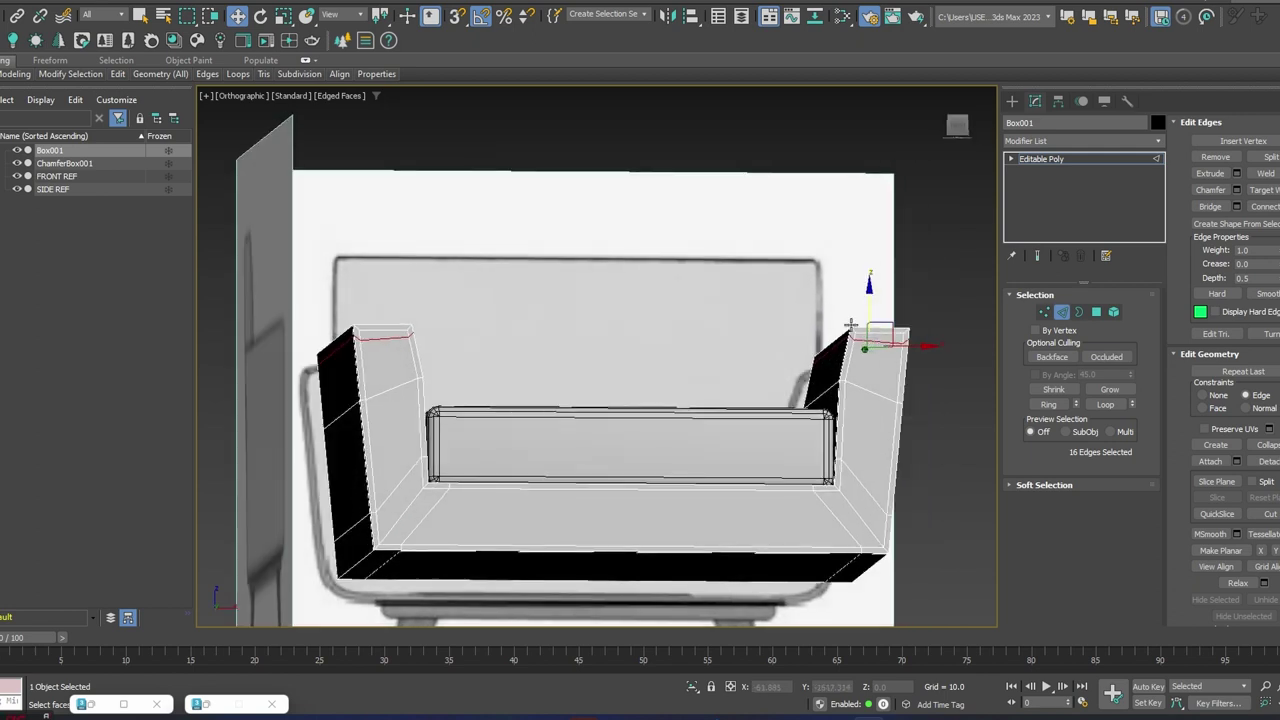
{"action": "scroll", "coordinate": [856, 338], "scroll_direction": "up", "scroll_amount": 3}
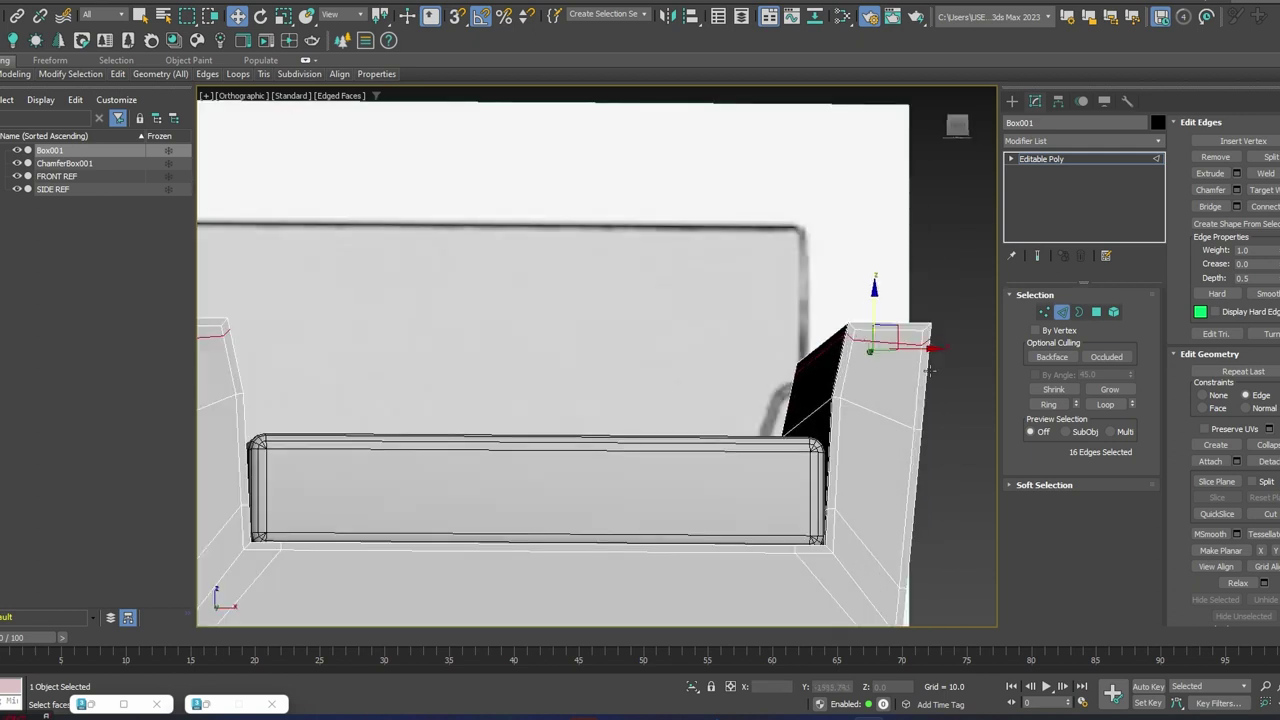
{"action": "left_click_drag", "start_coordinate": [875, 309], "coordinate": [873, 324]}
{"action": "left_click", "coordinate": [1061, 311]}
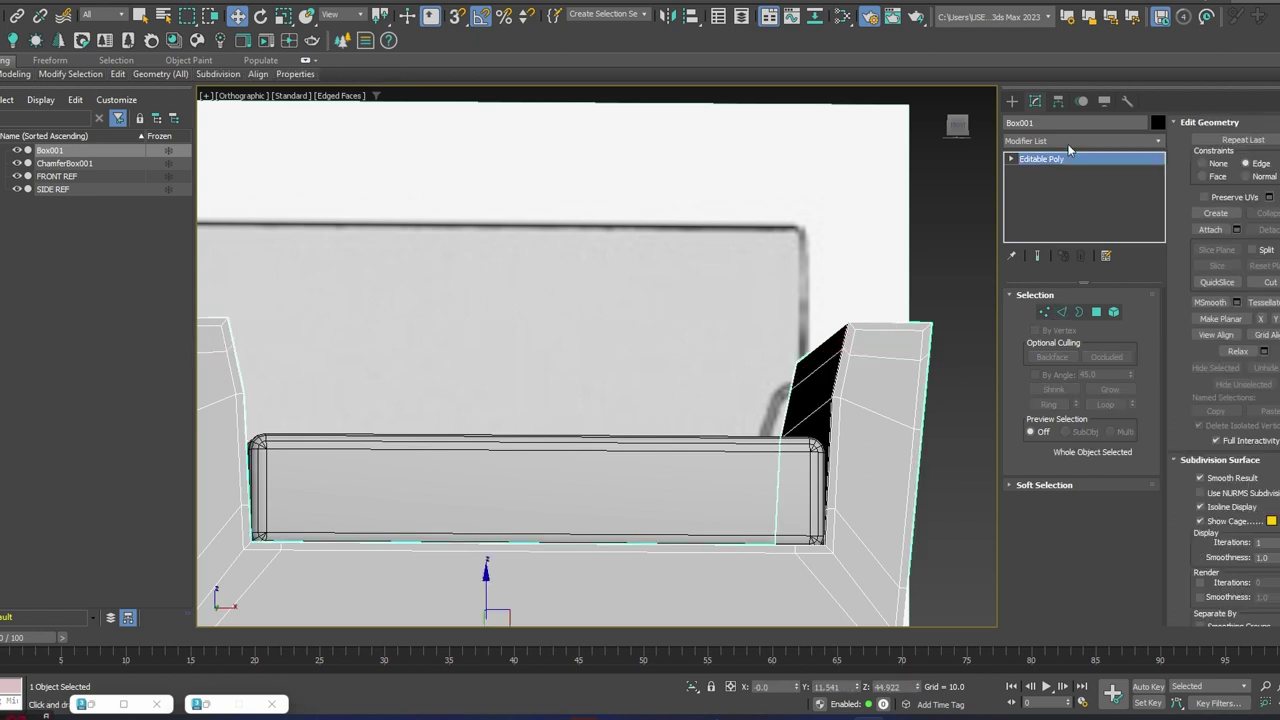
- Try TurboSmooth with more iterations on the base and arms, inspect the rounded arm tops, and remove it
{"action": "left_click", "coordinate": [1068, 141]}
{"action": "type", "text": "tu"}
{"action": "key", "text": "Return"}
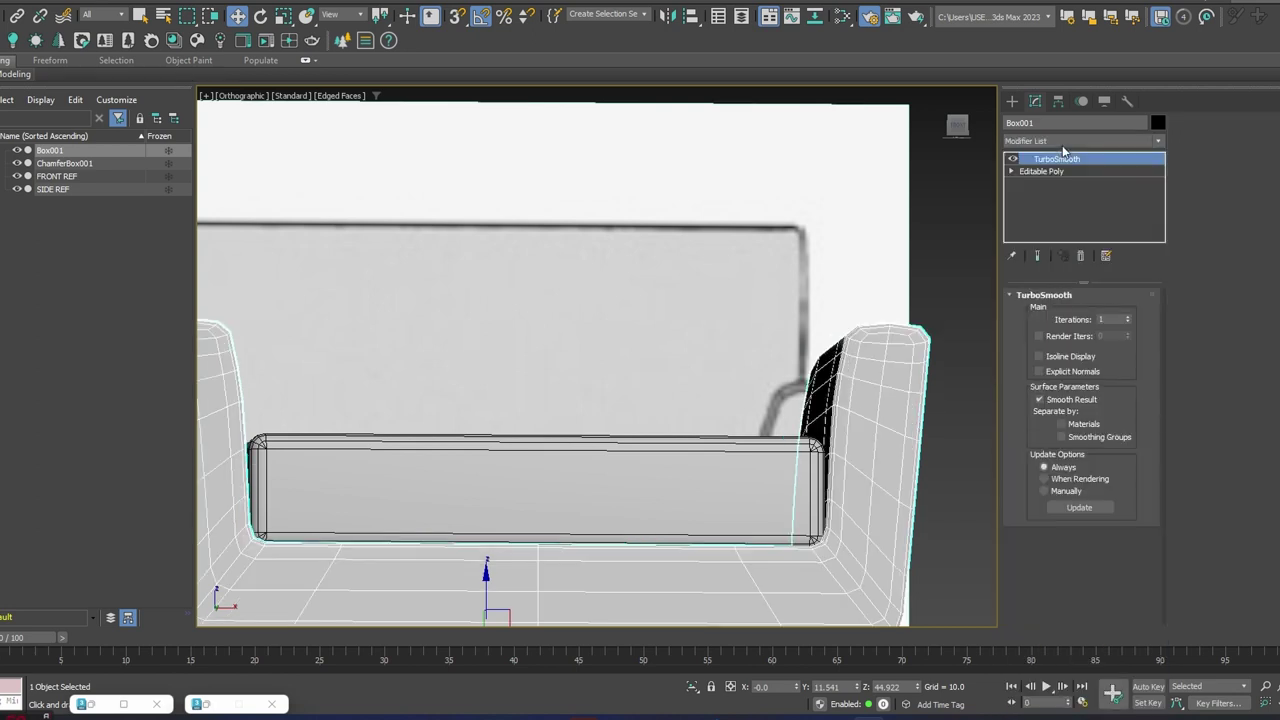
{"action": "scroll", "coordinate": [728, 289], "scroll_direction": "down", "scroll_amount": 2}
{"action": "middle_click_drag", "start_coordinate": [729, 305], "coordinate": [722, 334], "text": "alt"}
{"action": "middle_click_drag", "start_coordinate": [868, 334], "coordinate": [822, 330], "text": "alt"}
{"action": "left_click", "coordinate": [1127, 315]}
{"action": "middle_click_drag", "start_coordinate": [690, 373], "coordinate": [727, 374], "text": "alt"}
{"action": "left_click", "coordinate": [1082, 255]}
- Switch to the Right view and make the base and arms see-through over the side reference
{"action": "middle_click_drag", "start_coordinate": [880, 312], "coordinate": [698, 249], "text": "alt"}
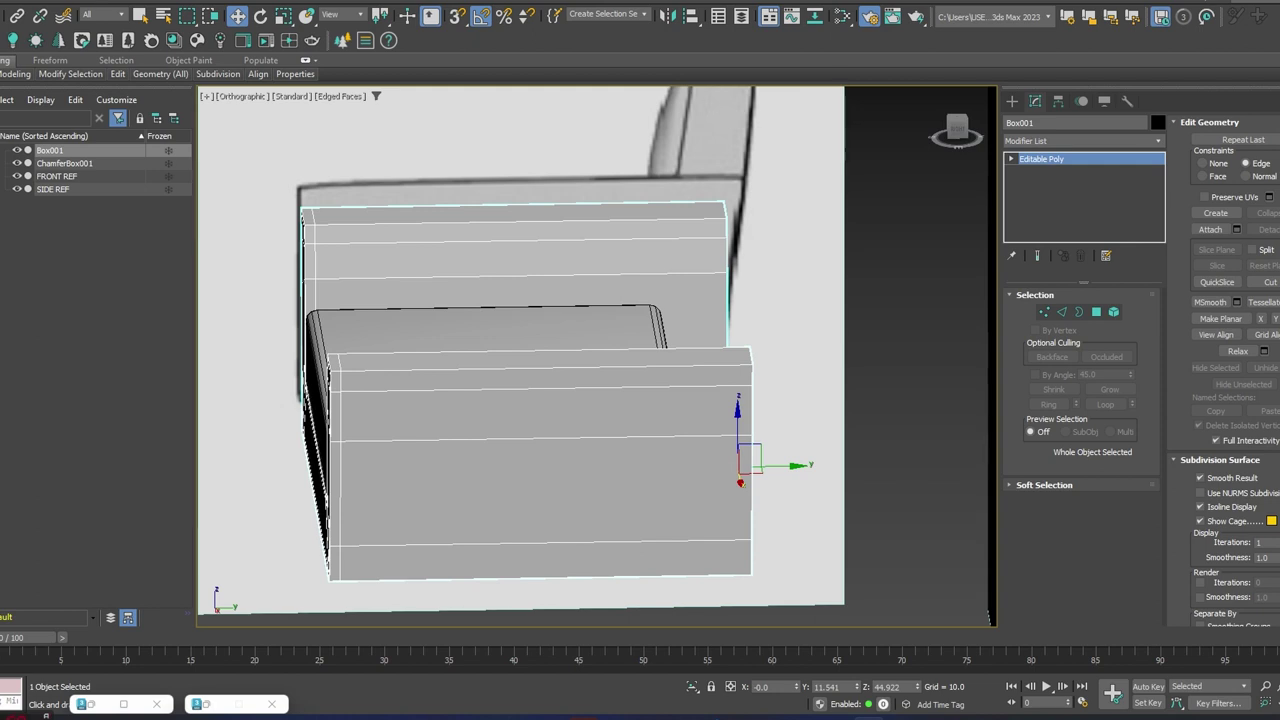
{"action": "left_click", "coordinate": [240, 96]}
{"action": "left_click", "coordinate": [284, 263]}
{"action": "middle_click_drag", "start_coordinate": [605, 231], "coordinate": [622, 255]}
{"action": "key", "text": "alt+x"}
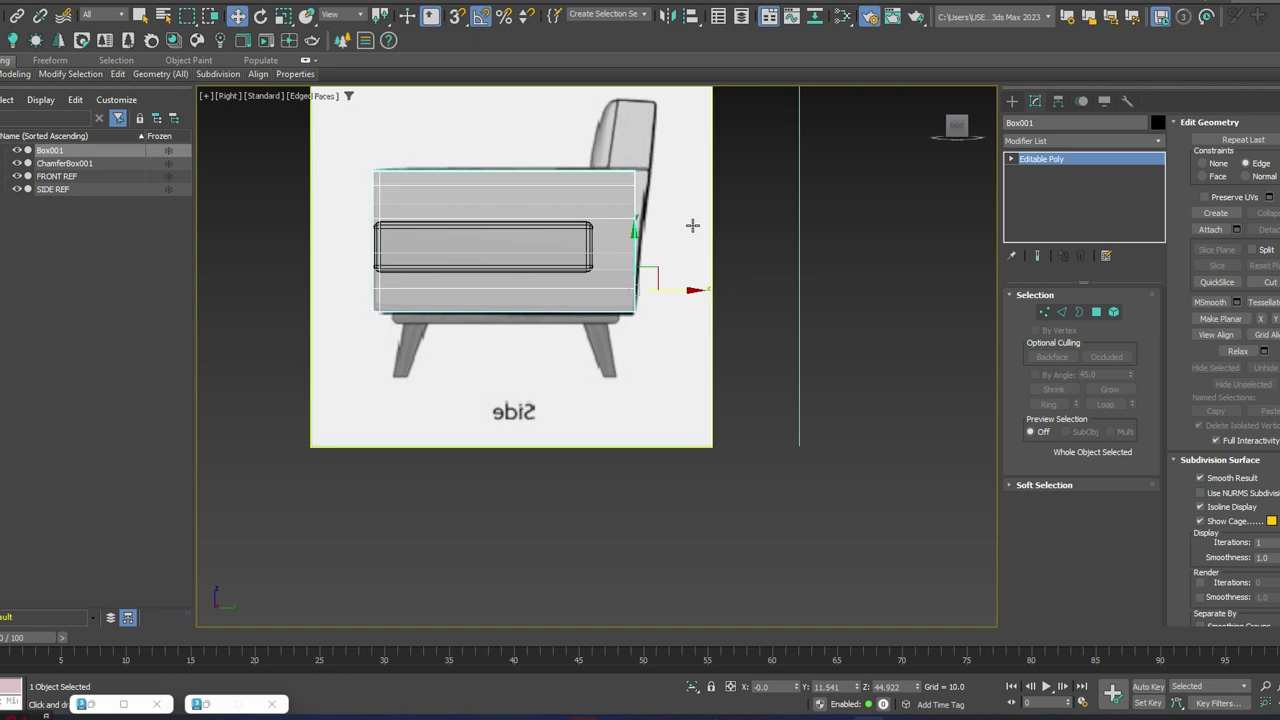
{"action": "middle_click_drag", "start_coordinate": [692, 225], "coordinate": [699, 255]}
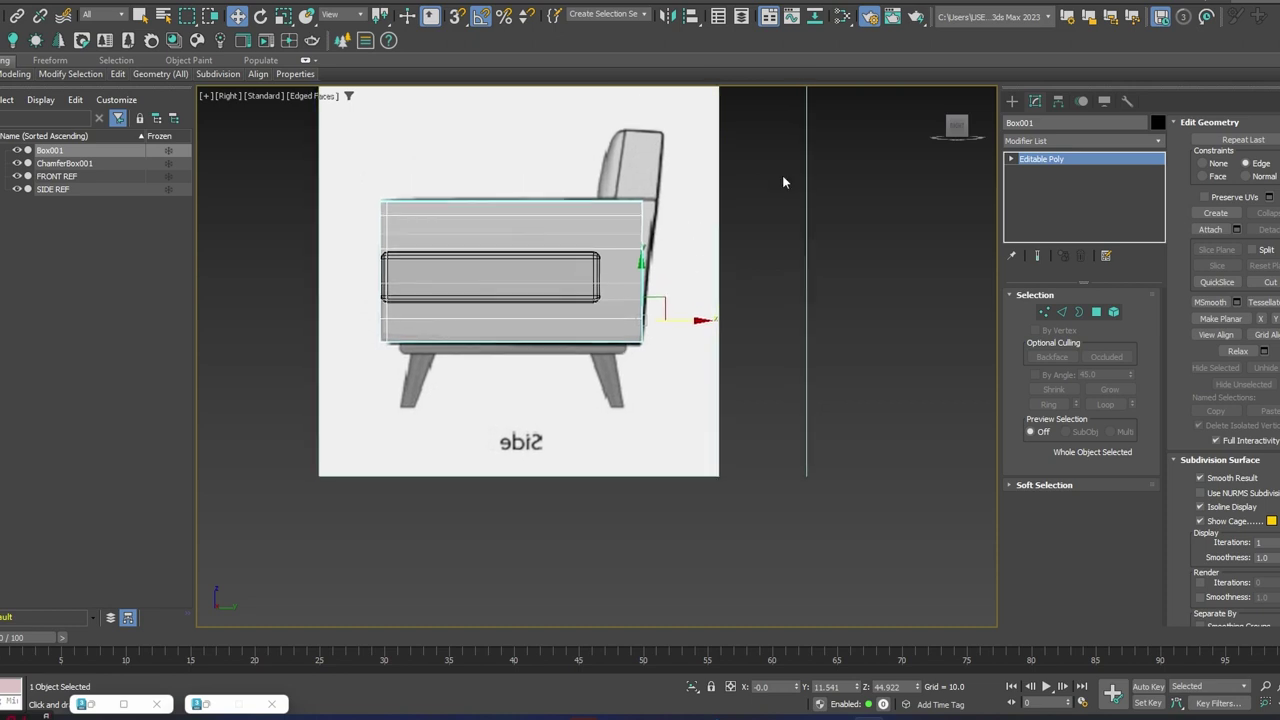
- In vertex editing, select the uppermost rear vertices of the arms and set the movement constraint to None
{"action": "left_click", "coordinate": [1045, 312]}
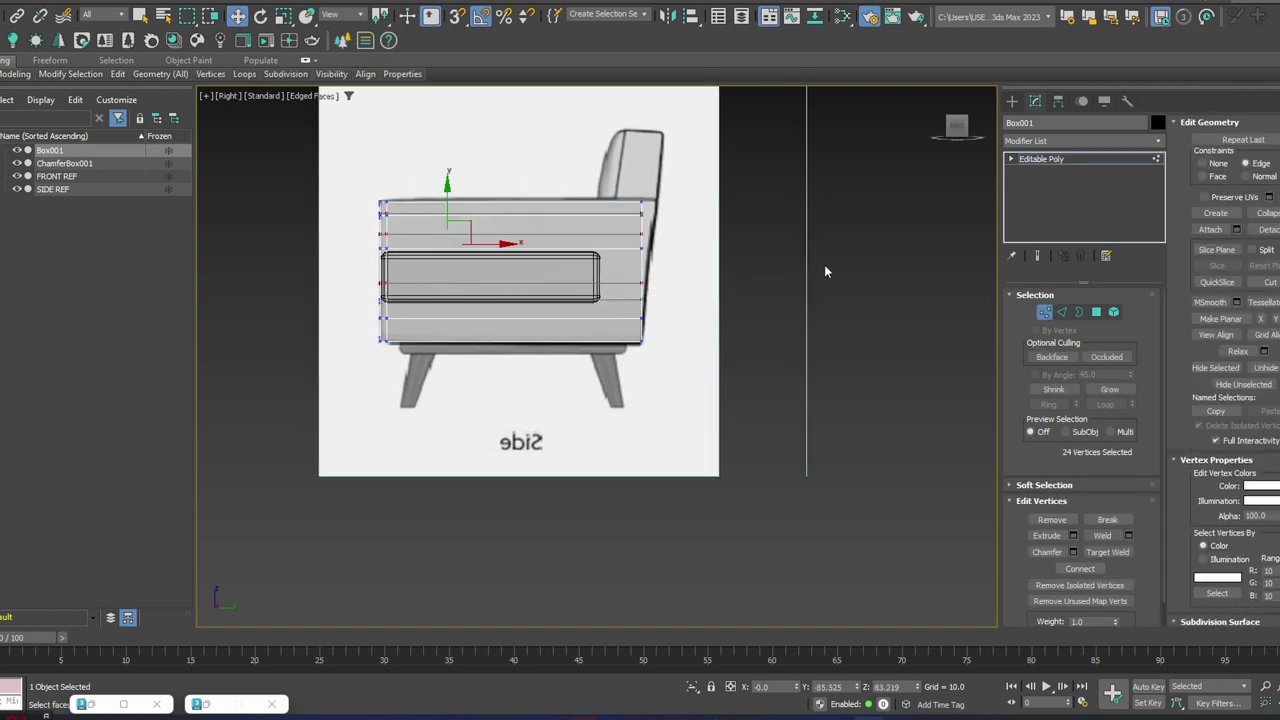
{"action": "left_click_drag", "start_coordinate": [612, 403], "coordinate": [614, 396]}
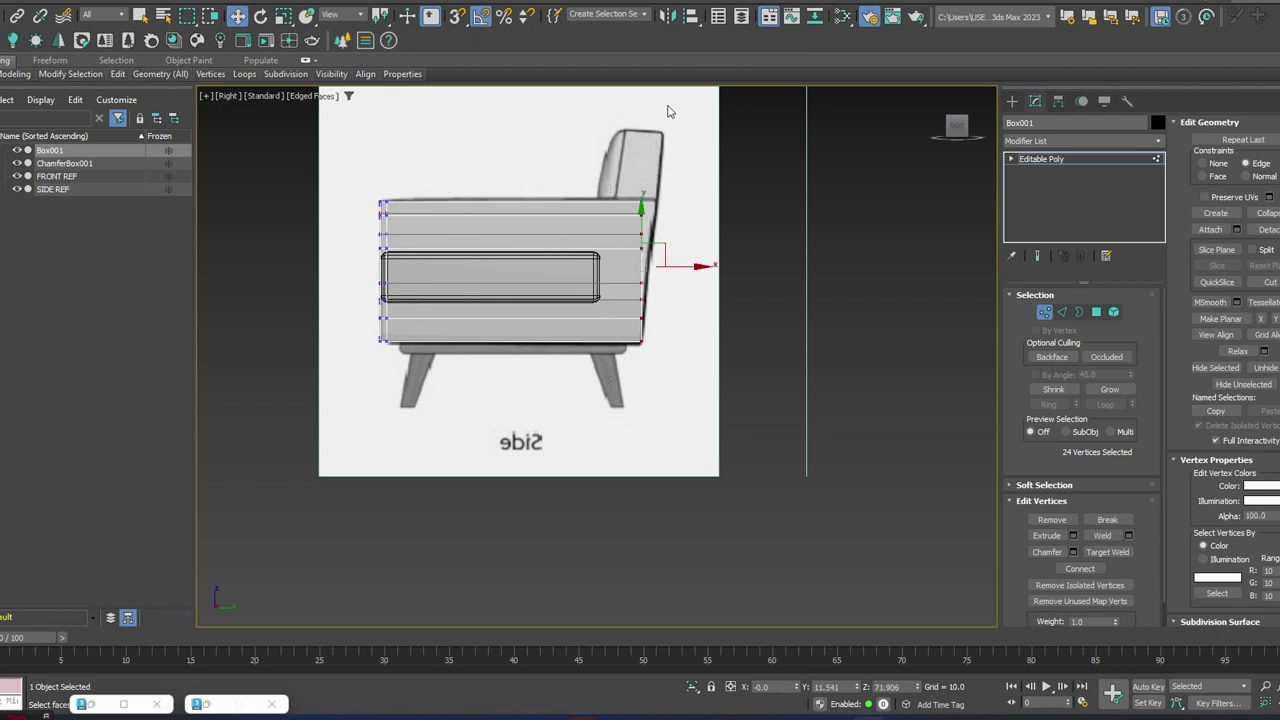
{"action": "scroll", "coordinate": [618, 243], "scroll_direction": "up", "scroll_amount": 3}
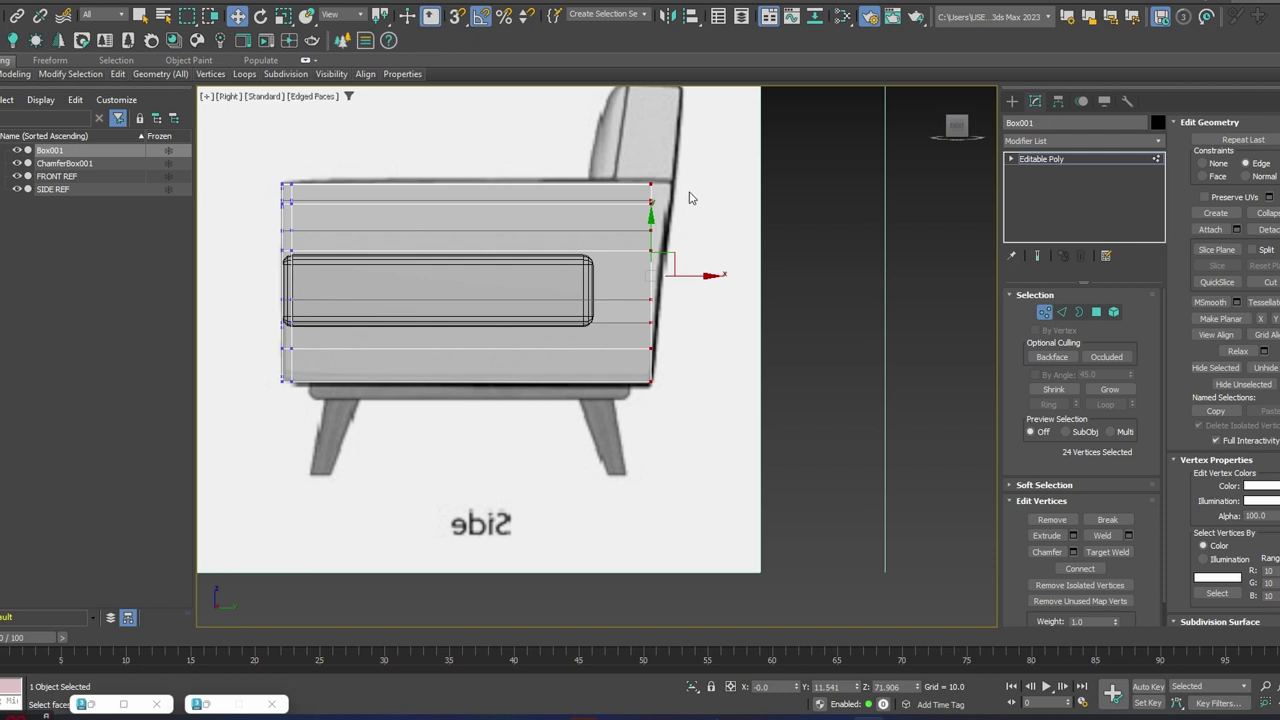
{"action": "left_click_drag", "start_coordinate": [702, 158], "coordinate": [634, 216]}
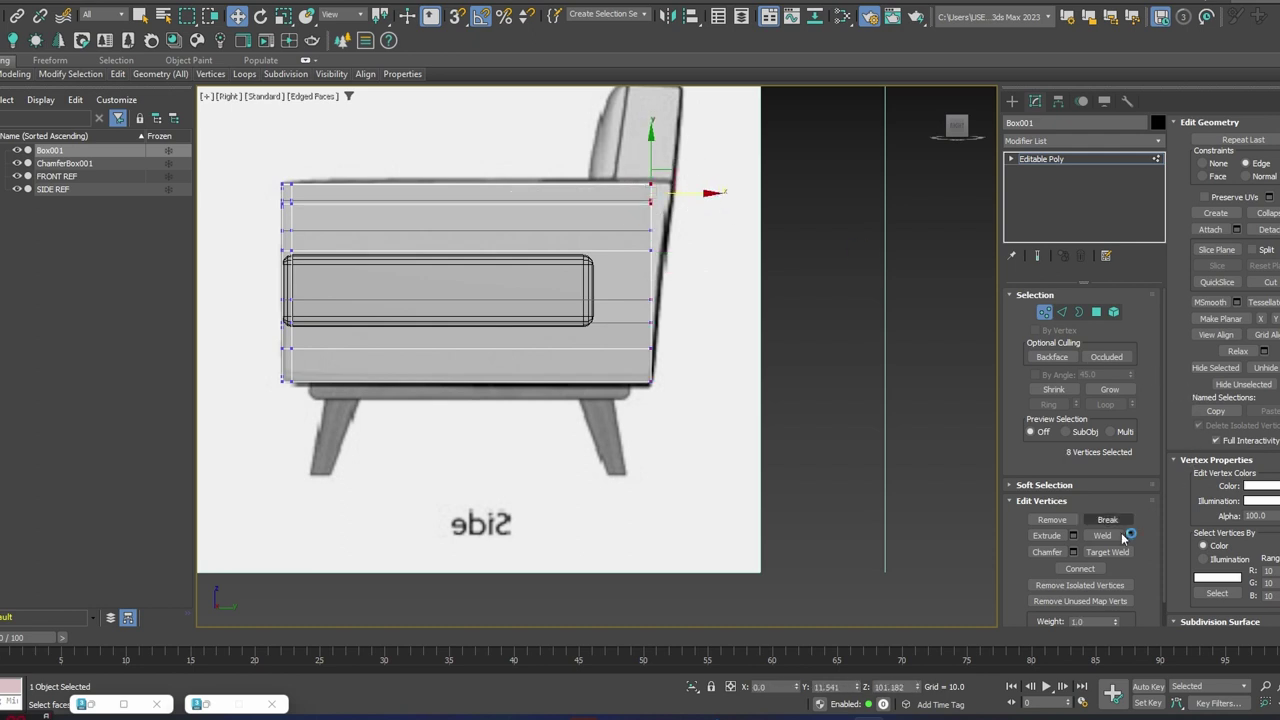
{"action": "left_click", "coordinate": [1203, 163]}
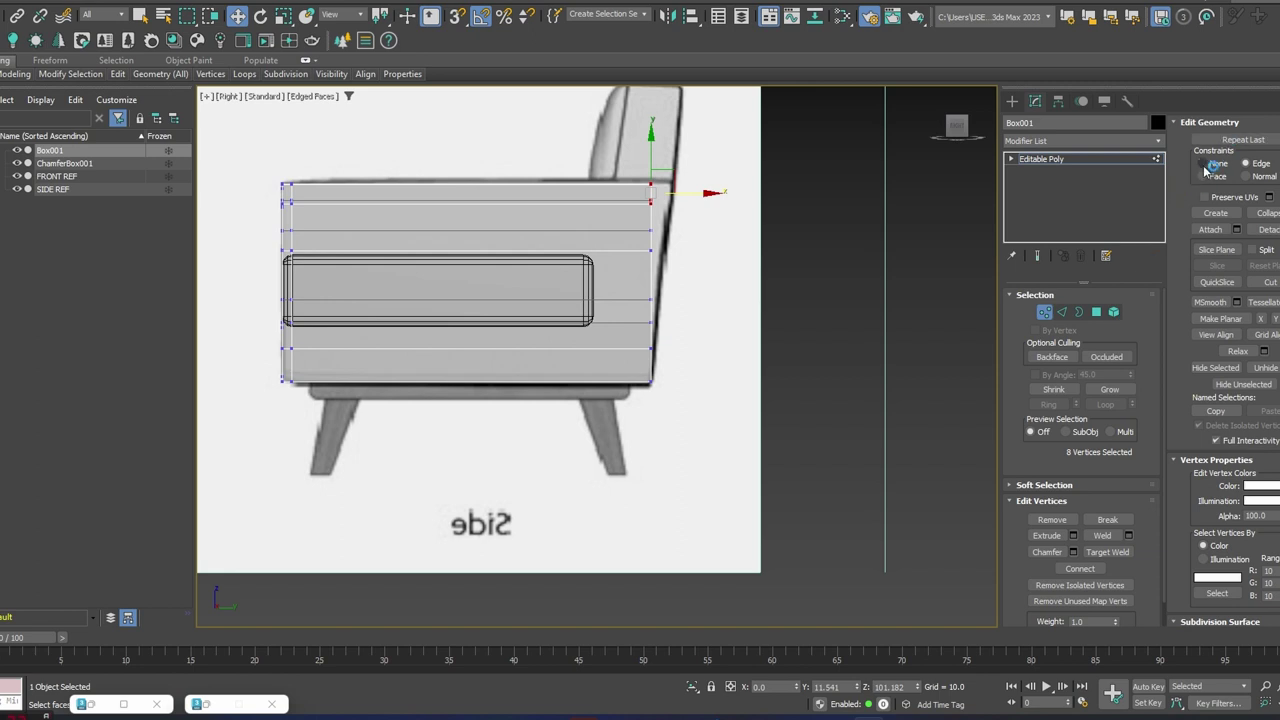
- Try moving the rear vertices row by row to the slanted back of the side reference, and undo the moves
{"action": "left_click_drag", "start_coordinate": [703, 191], "coordinate": [617, 266]}
{"action": "left_click_drag", "start_coordinate": [690, 241], "coordinate": [705, 240]}
{"action": "left_click_drag", "start_coordinate": [637, 340], "coordinate": [638, 341]}
{"action": "left_click_drag", "start_coordinate": [698, 313], "coordinate": [702, 313]}
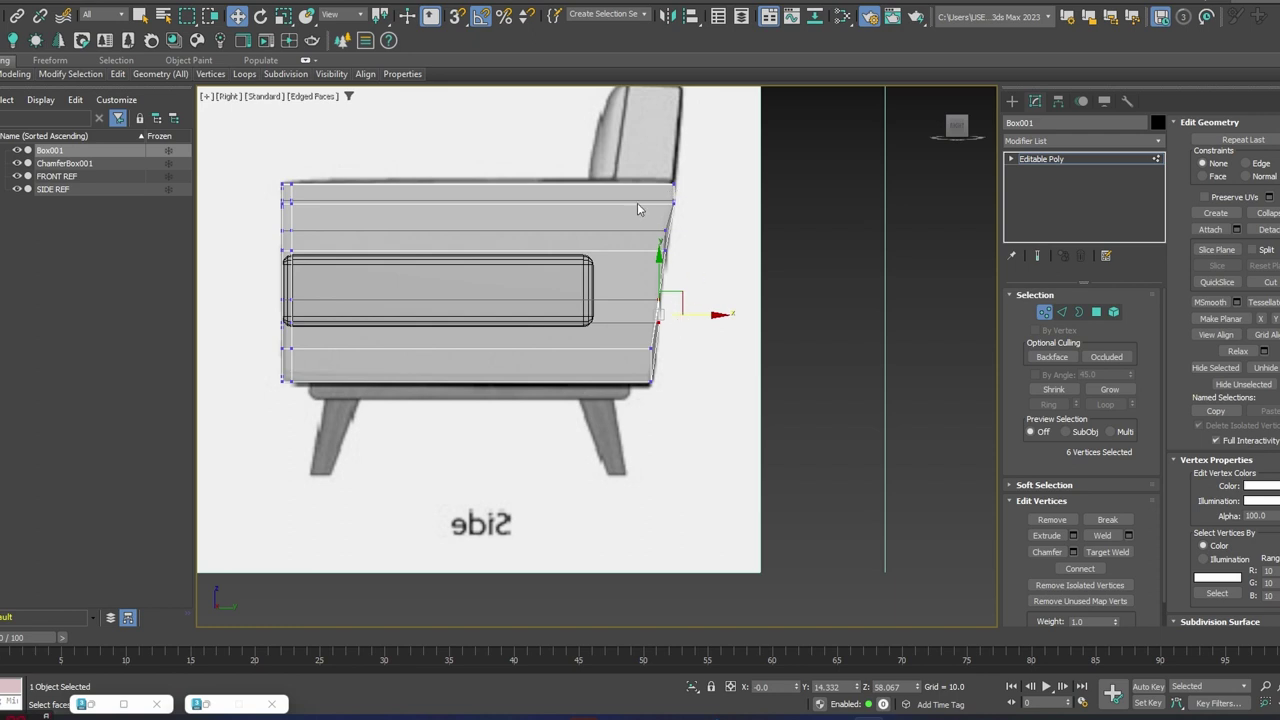
{"action": "key", "text": "ctrl+z"}
{"action": "key", "text": "ctrl+z"}
{"action": "key", "text": "ctrl+z"}
{"action": "key", "text": "ctrl+z"}
{"action": "key", "text": "ctrl+z"}
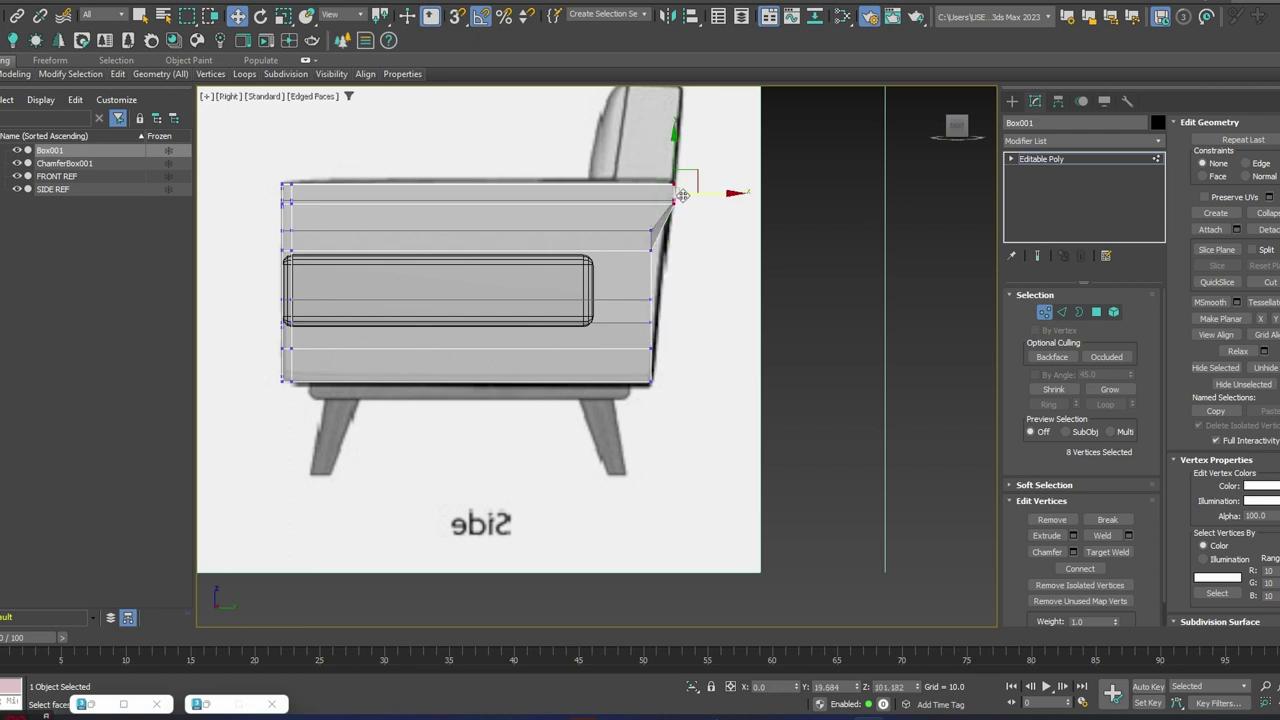
- Select all rear vertices of the base and arms and apply an FFD 2x2x2 modifier to them
{"action": "left_click_drag", "start_coordinate": [723, 133], "coordinate": [609, 455]}
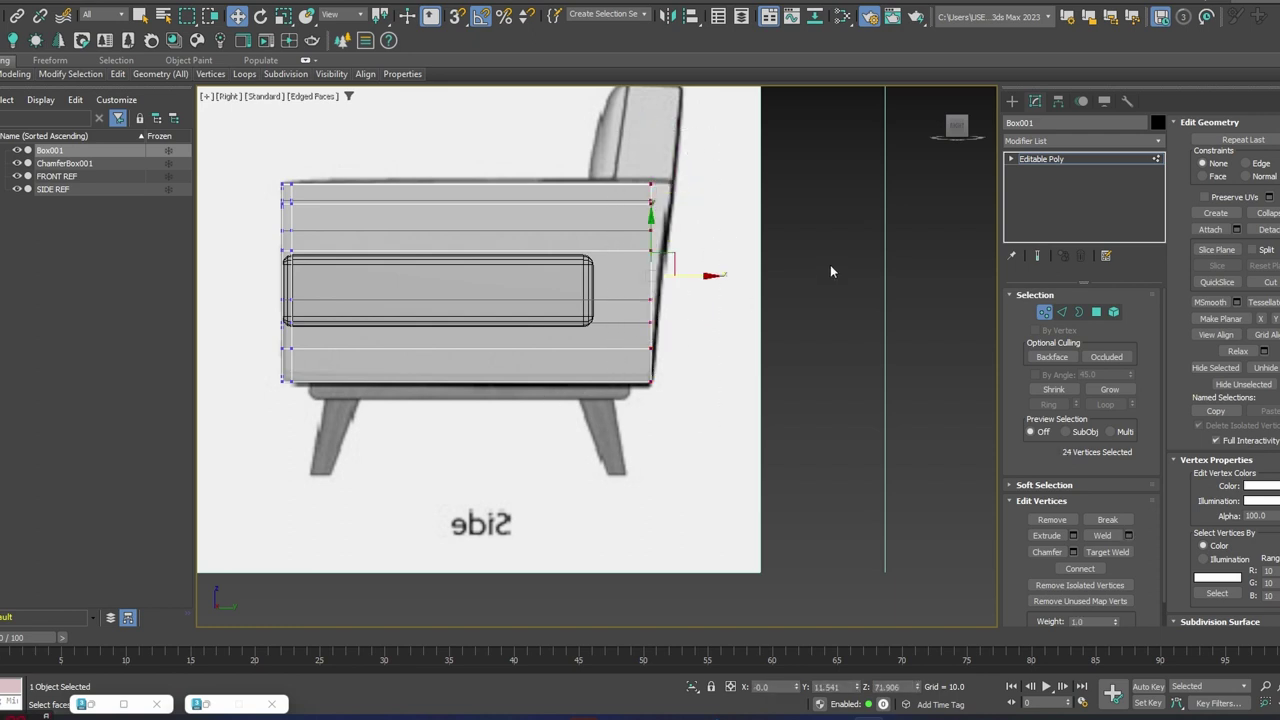
{"action": "left_click", "coordinate": [1058, 140]}
{"action": "left_click", "coordinate": [1058, 140]}
{"action": "left_click", "coordinate": [1058, 140]}
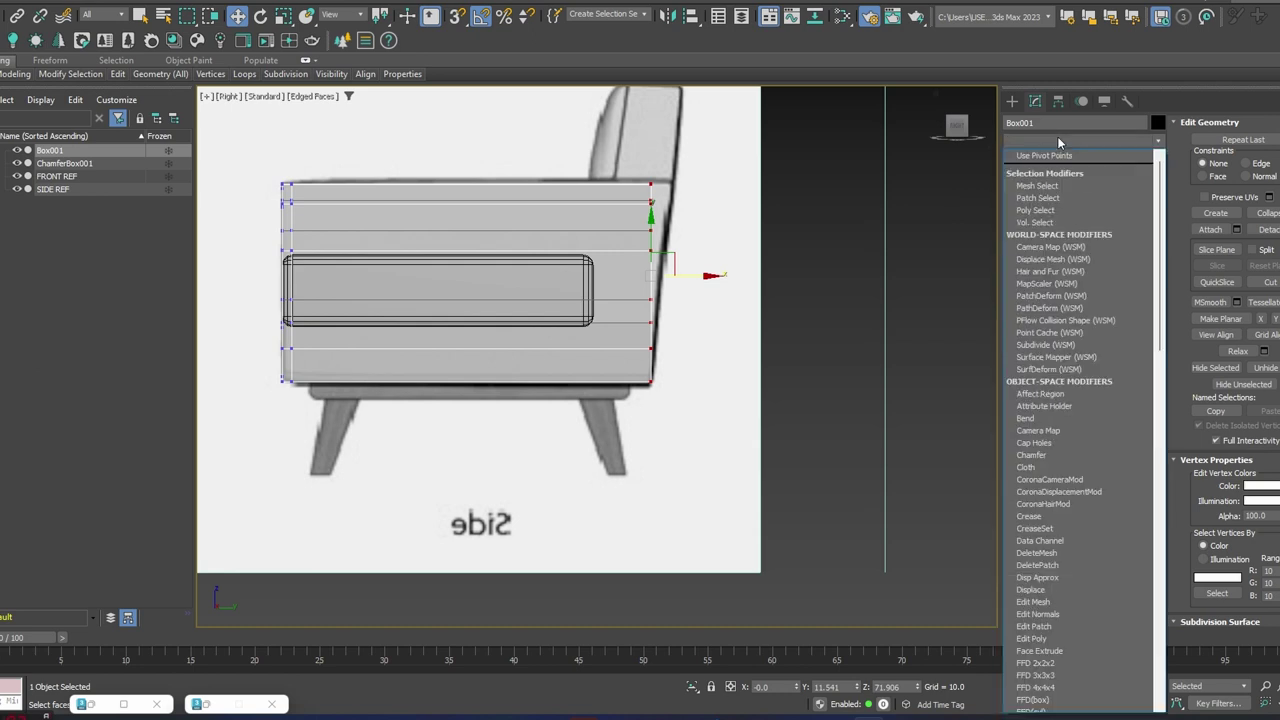
{"action": "key", "text": "f"}
{"action": "key", "text": "f"}
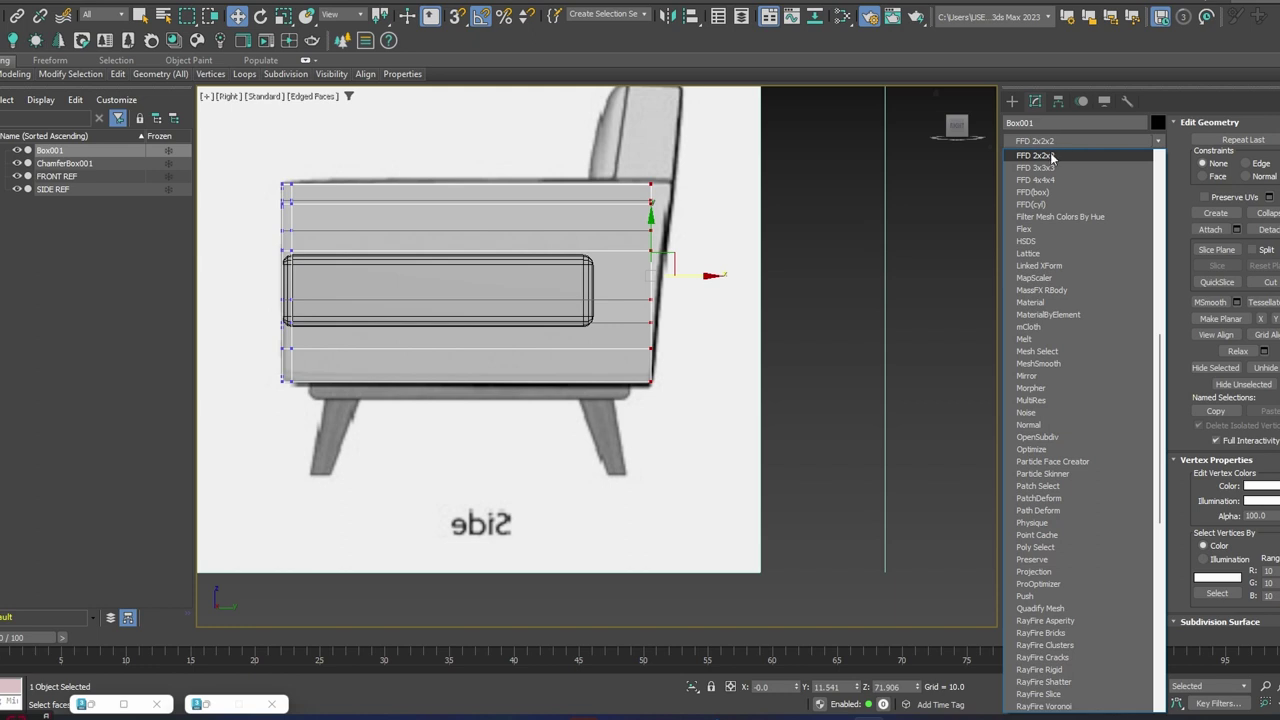
{"action": "left_click", "coordinate": [1050, 156]}
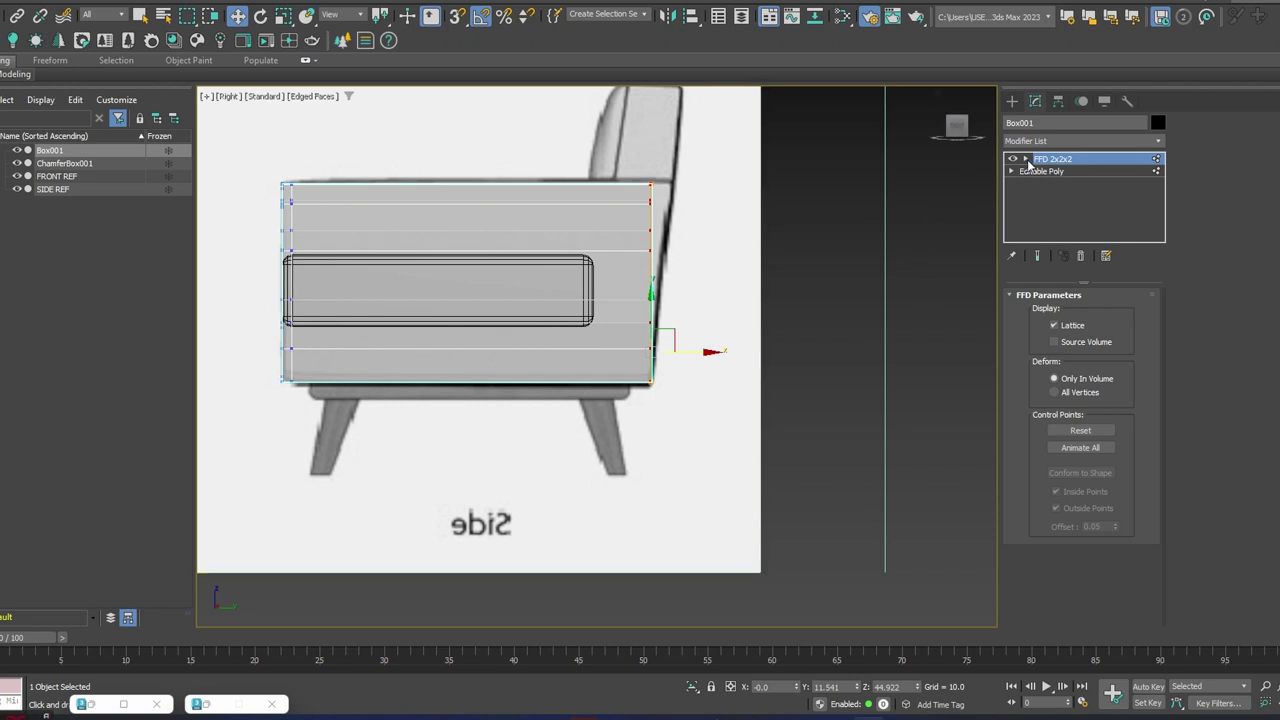
- Edit the FFD control points and move the upper rear ones backward to about Y 222.5
{"action": "middle_click_drag", "start_coordinate": [819, 230], "coordinate": [657, 186], "text": "alt"}
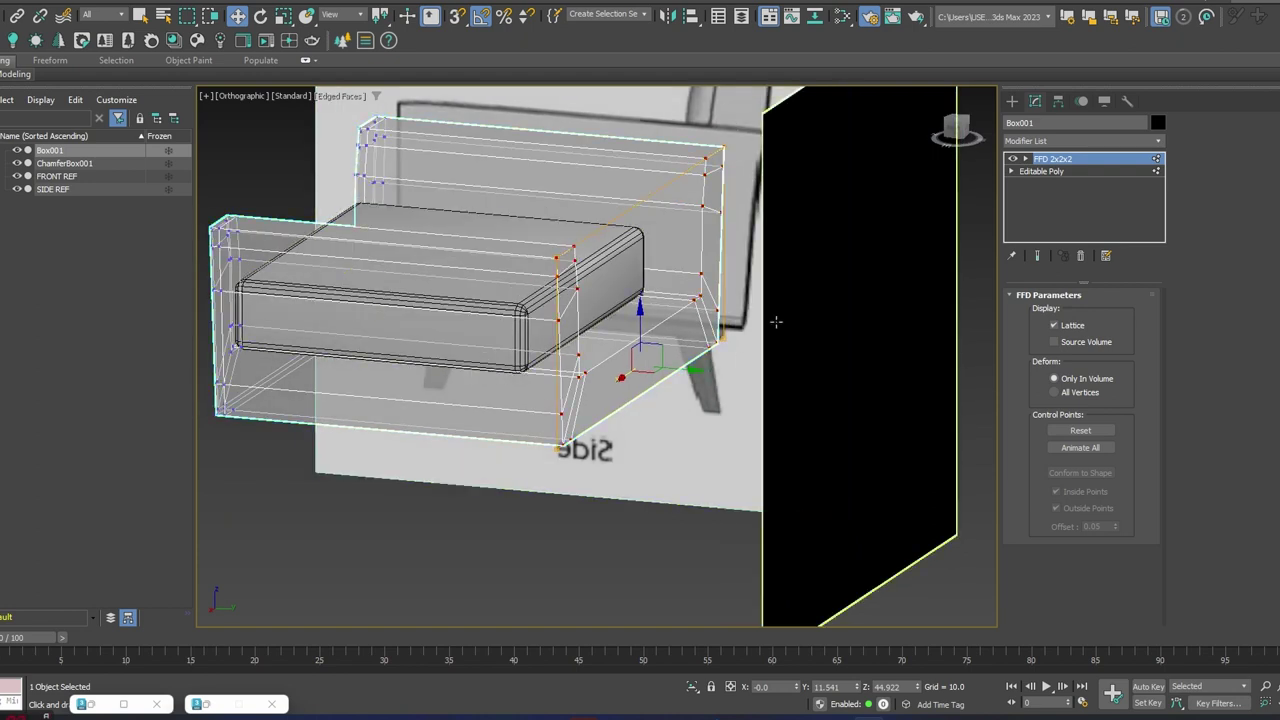
{"action": "left_click", "coordinate": [1026, 159]}
{"action": "left_click", "coordinate": [1065, 171]}
{"action": "middle_click_drag", "start_coordinate": [760, 240], "coordinate": [728, 196], "text": "alt"}
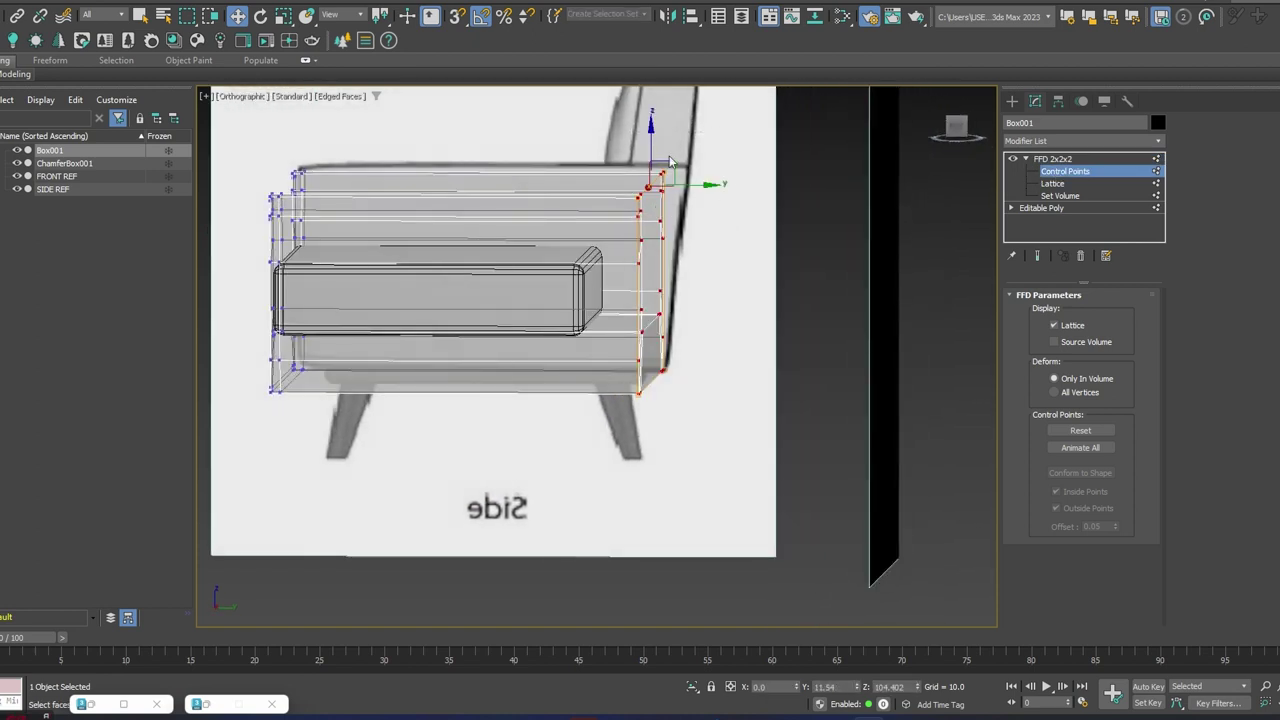
{"action": "left_click_drag", "start_coordinate": [706, 184], "coordinate": [1266, 276]}
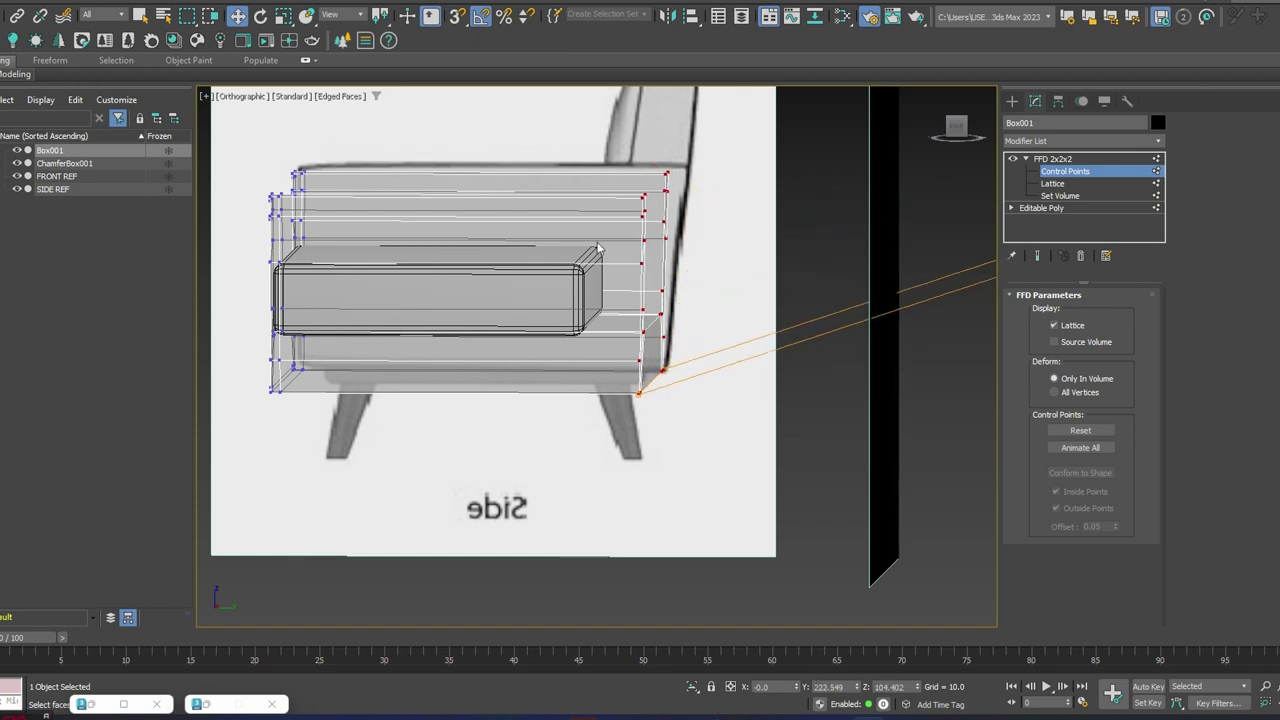
- Return to the Right view and move the upper rear control points farther back, to about Y 480.8
{"action": "key", "text": "f"}
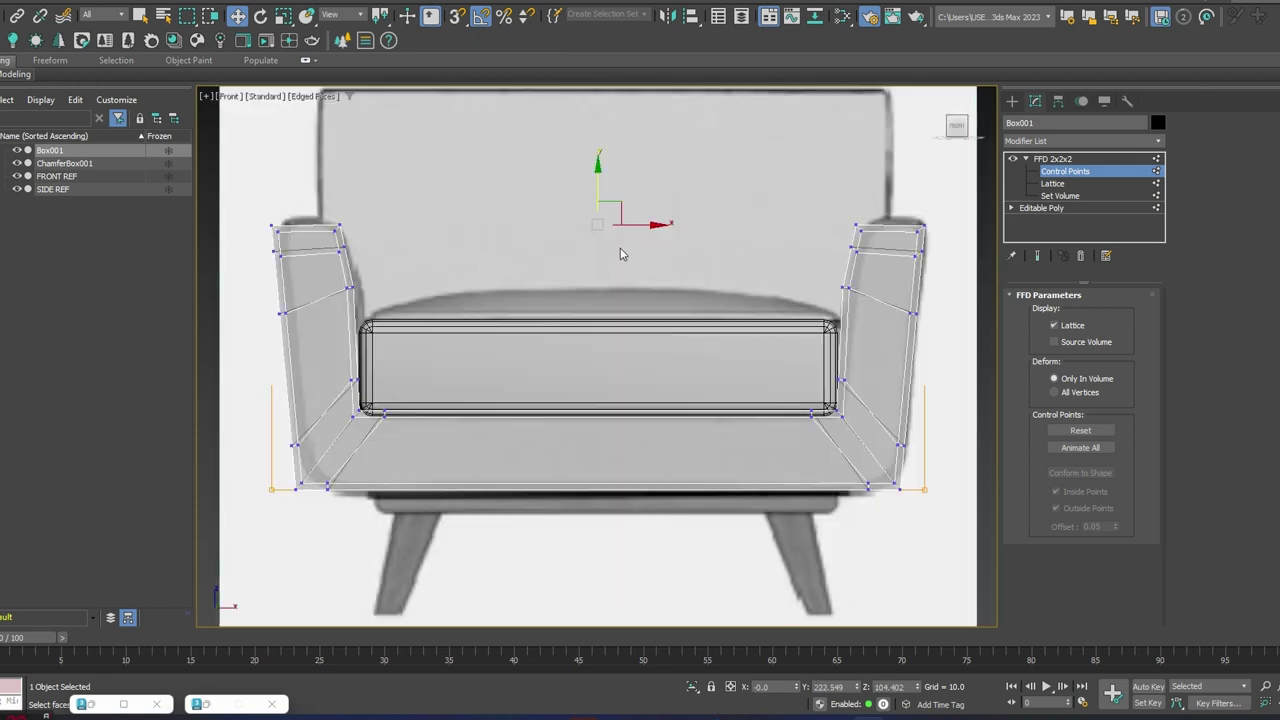
{"action": "left_click", "coordinate": [271, 97]}
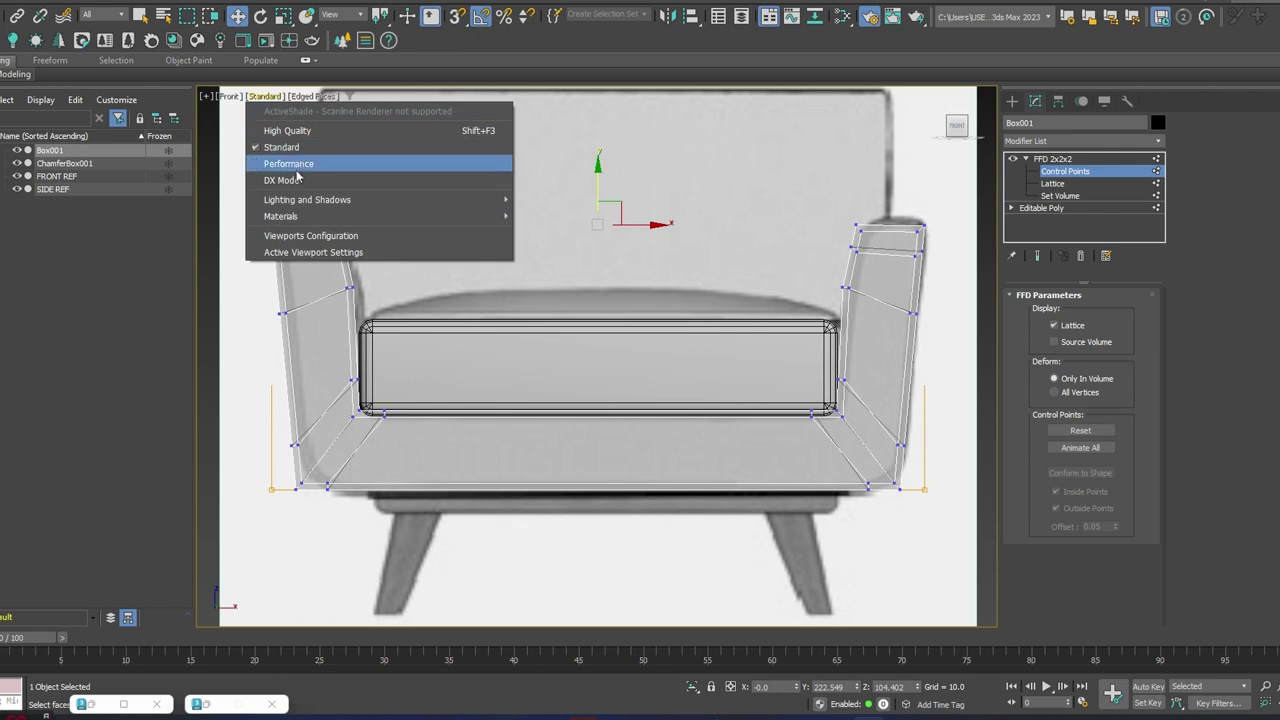
{"action": "left_click", "coordinate": [228, 97]}
{"action": "left_click", "coordinate": [227, 98]}
{"action": "left_click", "coordinate": [244, 263]}
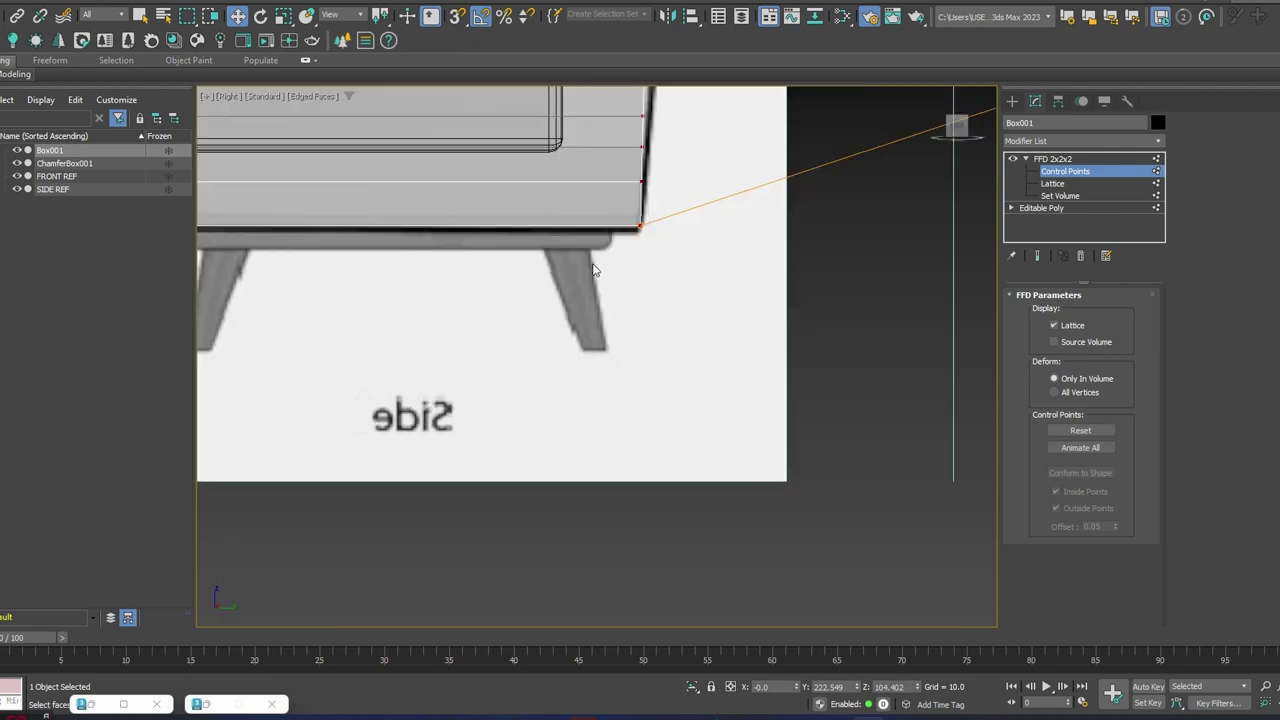
{"action": "scroll", "coordinate": [700, 245], "scroll_direction": "down", "scroll_amount": 4}
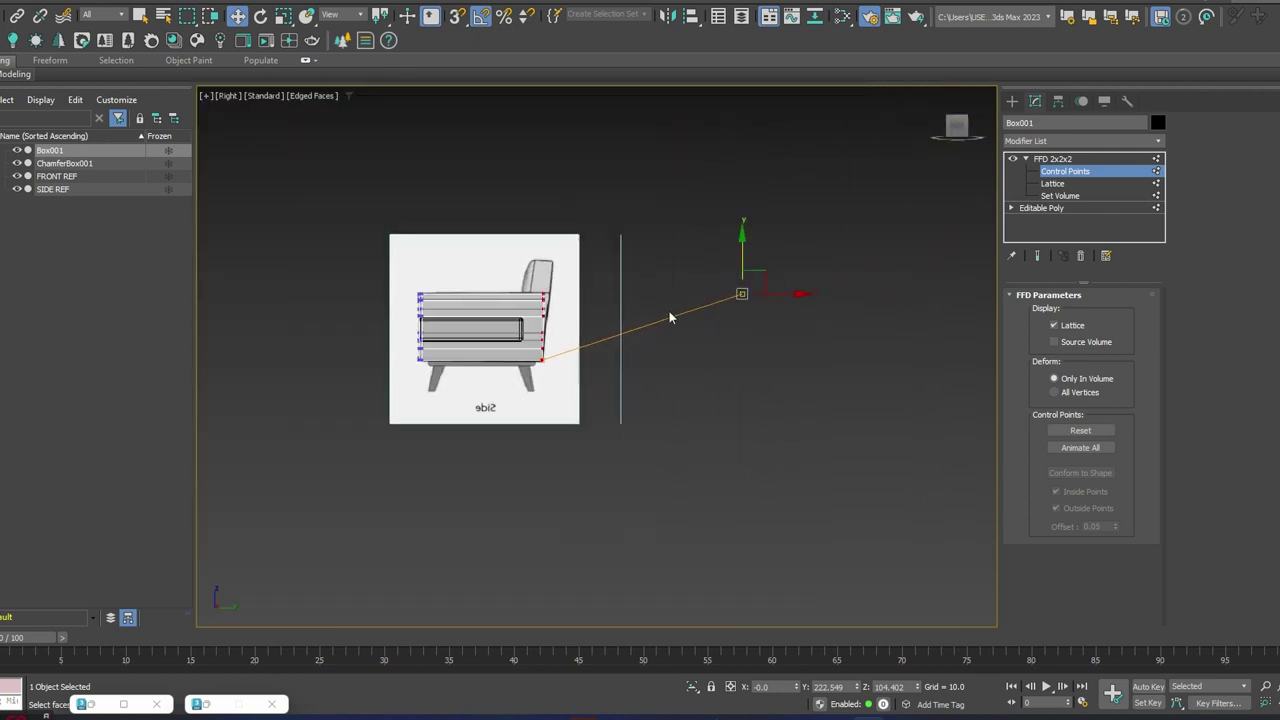
{"action": "scroll", "coordinate": [669, 311], "scroll_direction": "up", "scroll_amount": 3}
{"action": "left_click_drag", "start_coordinate": [840, 277], "coordinate": [1131, 263]}
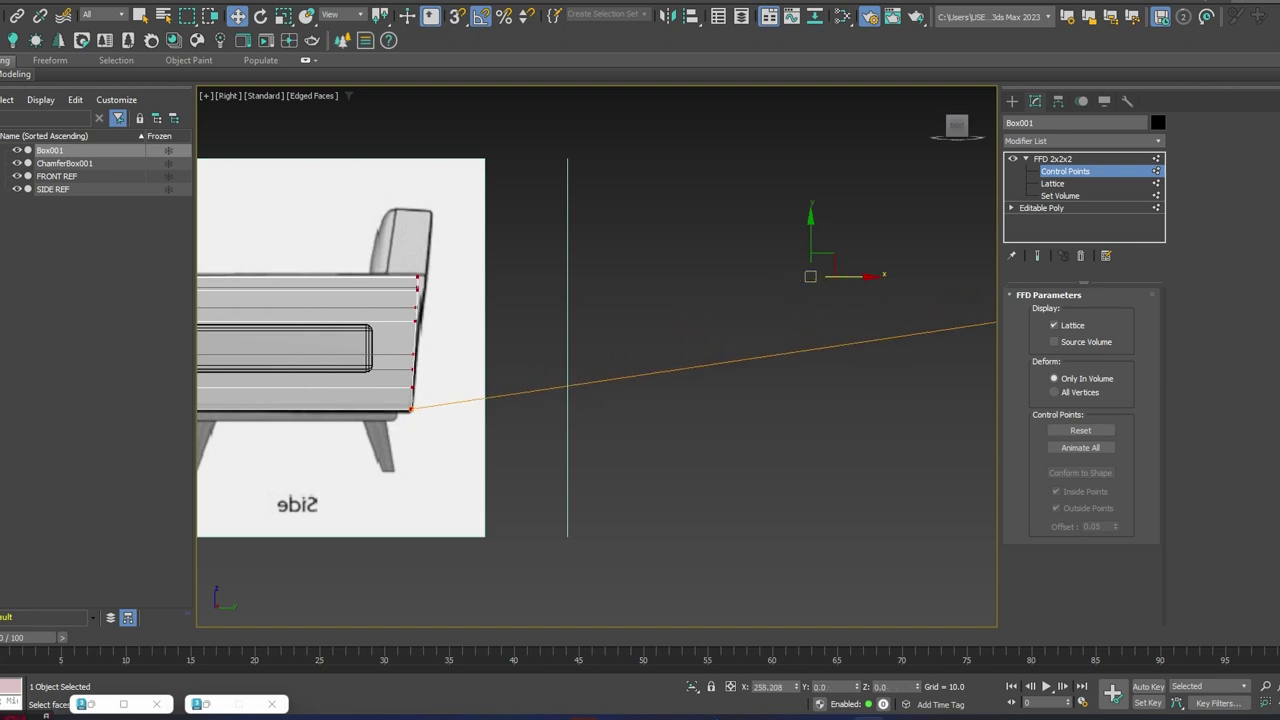
- Extend the upper rear control points to about Y 955.3 and check the rear slant against the side reference
{"action": "scroll", "coordinate": [529, 337], "scroll_direction": "down", "scroll_amount": 2}
{"action": "middle_click_drag", "start_coordinate": [865, 290], "coordinate": [794, 288]}
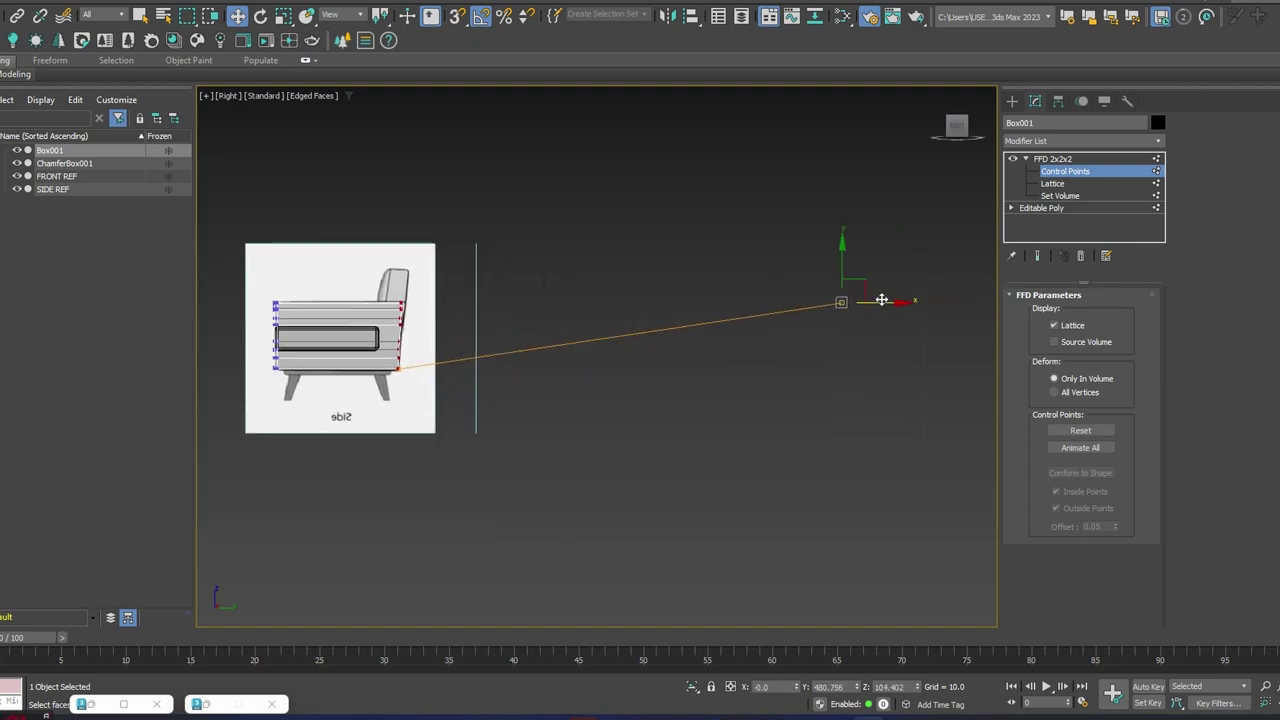
{"action": "left_click_drag", "start_coordinate": [882, 300], "coordinate": [1277, 300]}
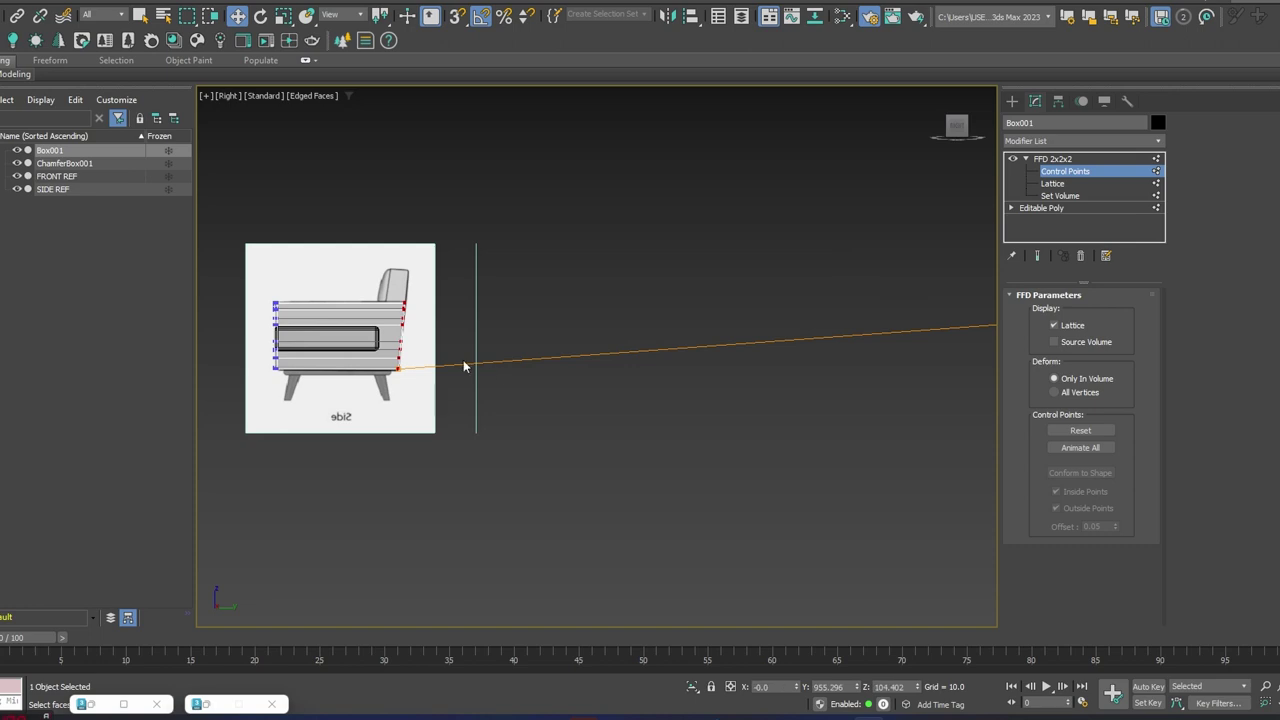
{"action": "scroll", "coordinate": [378, 318], "scroll_direction": "up", "scroll_amount": 5}
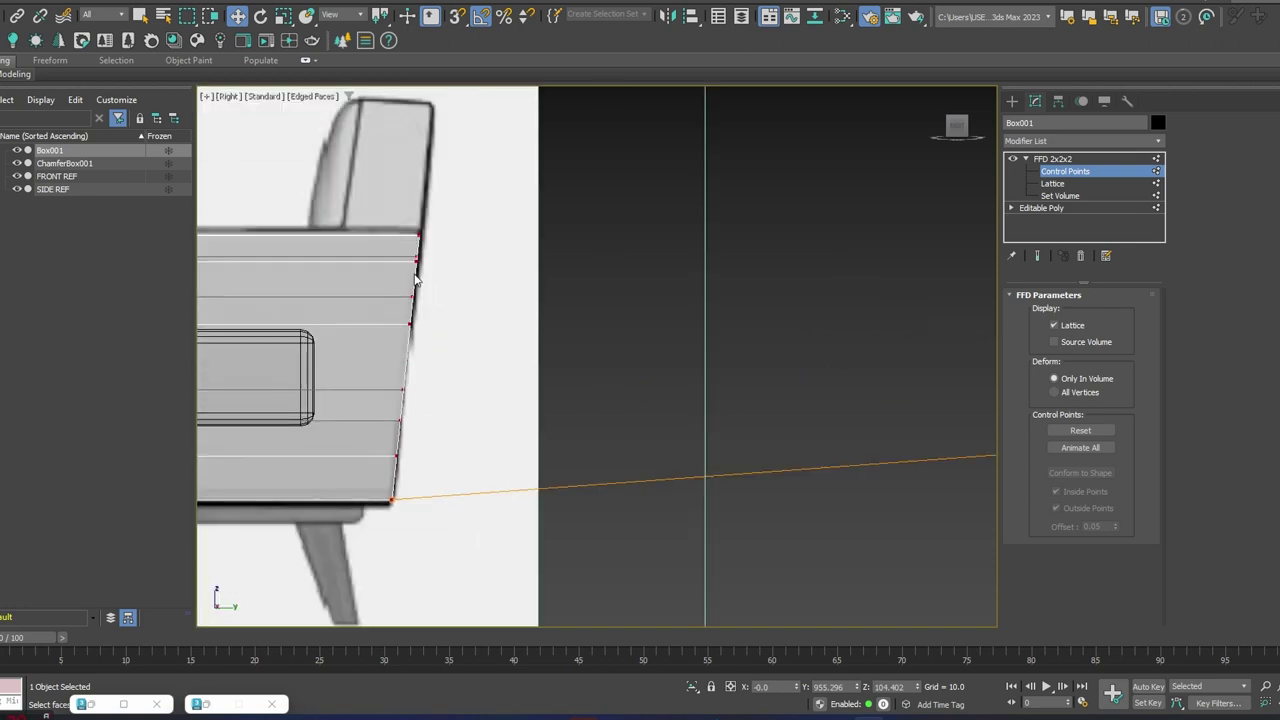
{"action": "scroll", "coordinate": [509, 320], "scroll_direction": "down", "scroll_amount": 8}
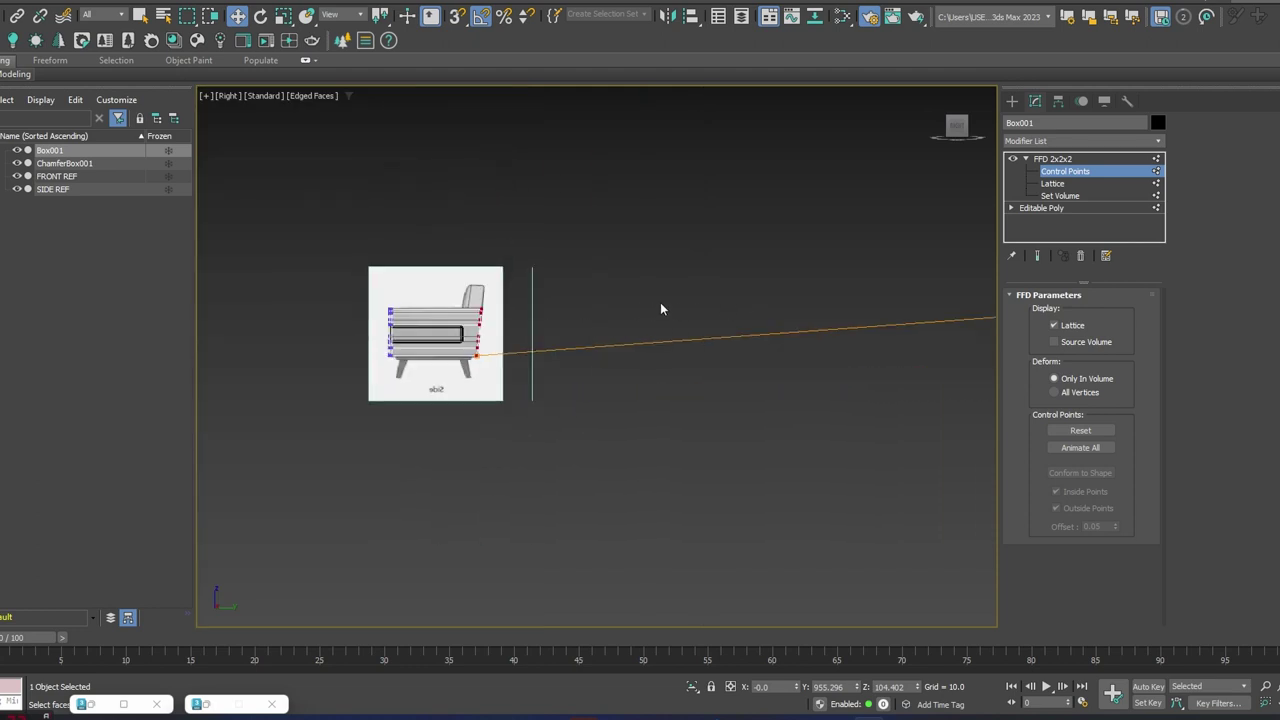
- Check the slanted rear against the side reference and collapse the FFD 2x2x2 modifier into the Editable Poly
{"action": "middle_click_drag", "start_coordinate": [398, 328], "coordinate": [536, 318]}
{"action": "scroll", "coordinate": [536, 318], "scroll_direction": "up", "scroll_amount": 6}
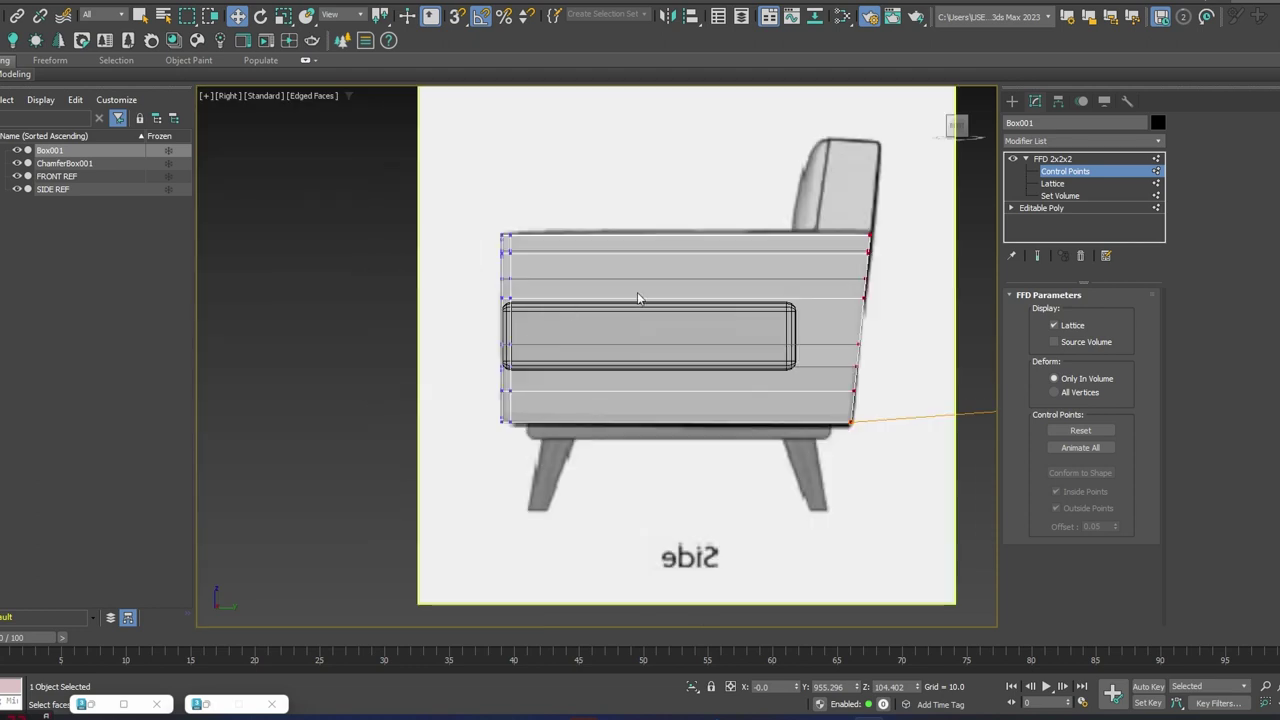
{"action": "scroll", "coordinate": [600, 305], "scroll_direction": "down", "scroll_amount": 2}
{"action": "scroll", "coordinate": [762, 325], "scroll_direction": "down", "scroll_amount": 4}
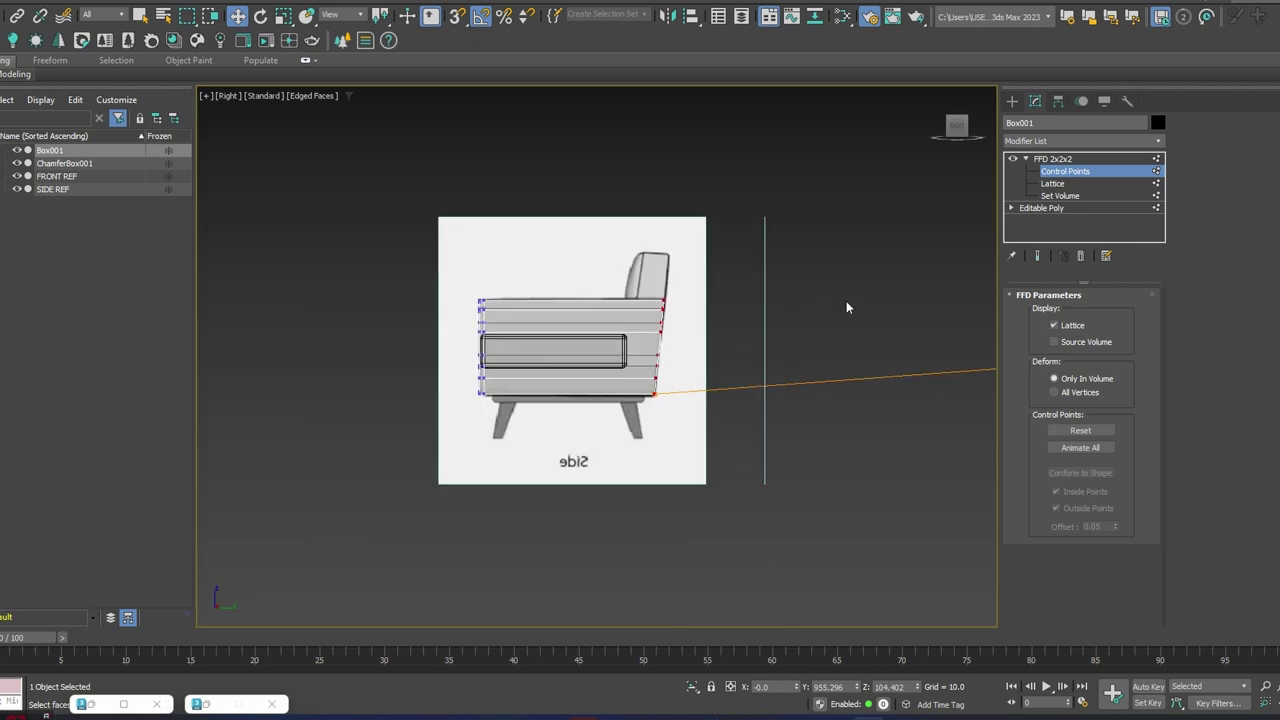
{"action": "middle_click_drag", "start_coordinate": [846, 302], "coordinate": [769, 312]}
{"action": "right_click", "coordinate": [1083, 172]}
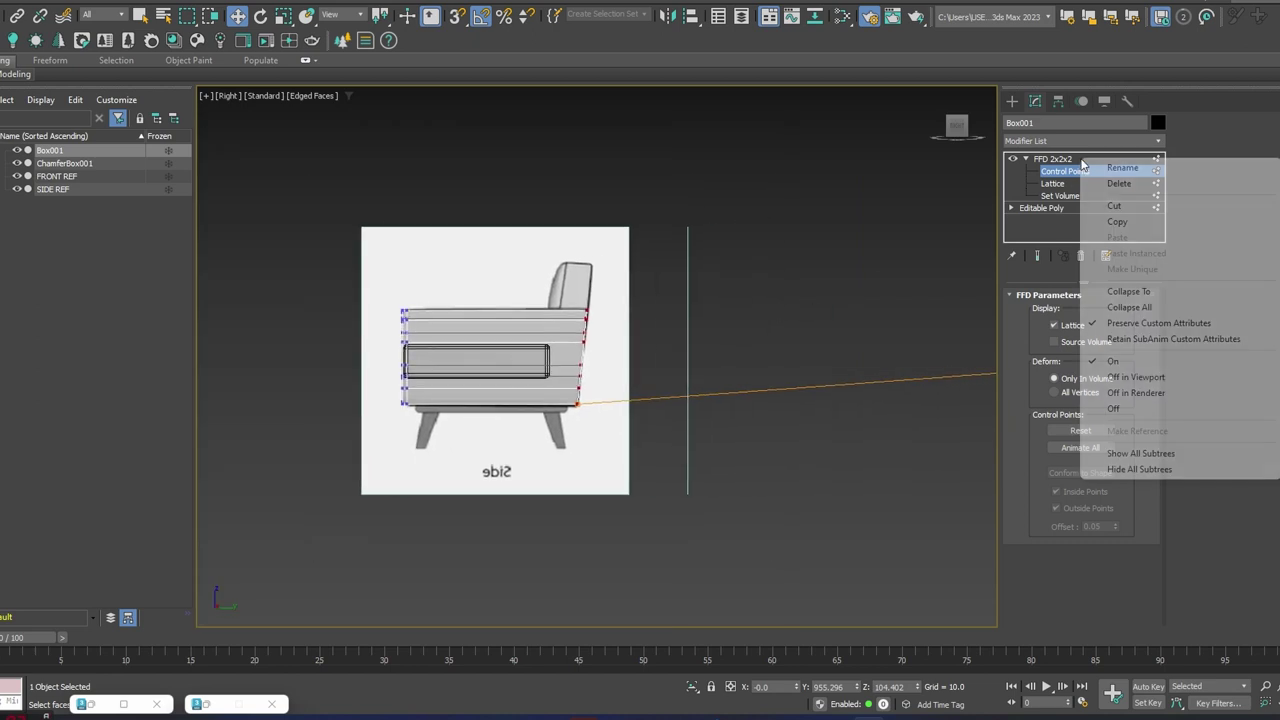
{"action": "left_click", "coordinate": [1150, 305]}
{"action": "left_click", "coordinate": [715, 394]}
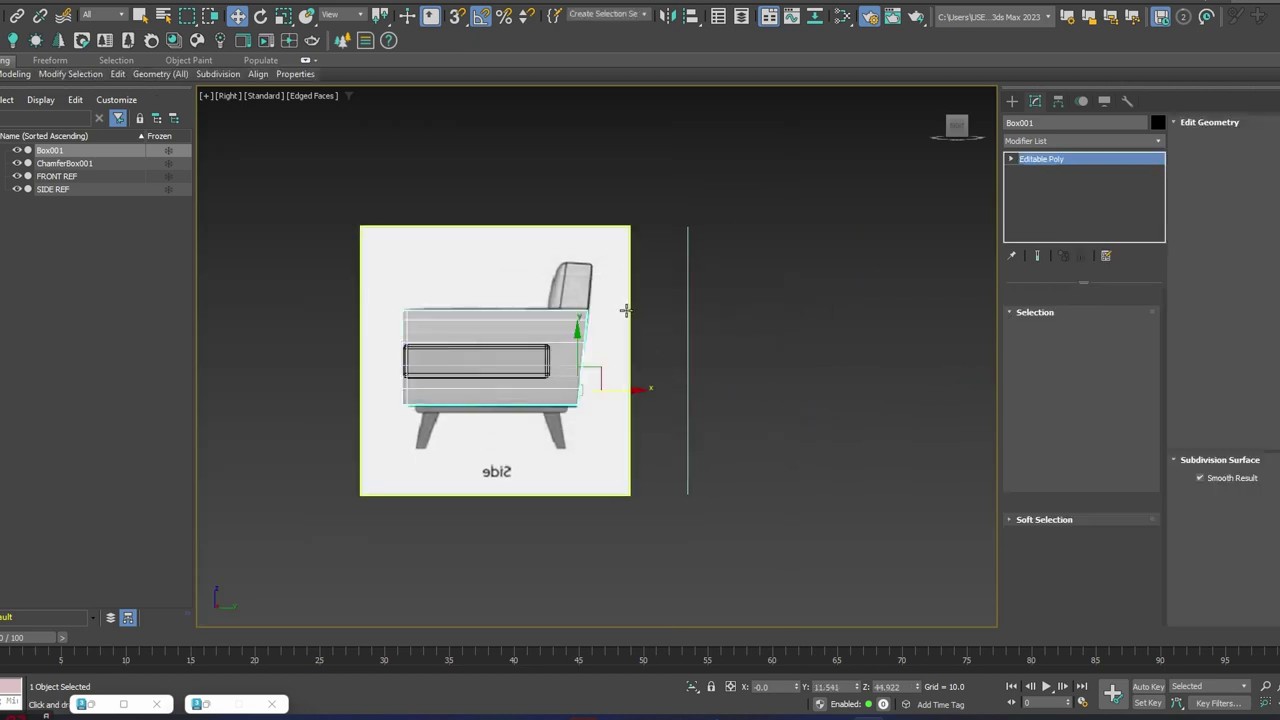
- Inspect the base and arms from several angles in the Perspective view and isolate that object
{"action": "scroll", "coordinate": [600, 315], "scroll_direction": "up", "scroll_amount": 5}
{"action": "scroll", "coordinate": [582, 321], "scroll_direction": "down", "scroll_amount": 3}
{"action": "mouse_move", "coordinate": [574, 340]}
{"action": "middle_mouse_down", "text": "alt"}
{"action": "mouse_move", "coordinate": [555, 331]}
{"action": "mouse_move", "coordinate": [571, 337]}
{"action": "middle_mouse_up", "text": "alt"}
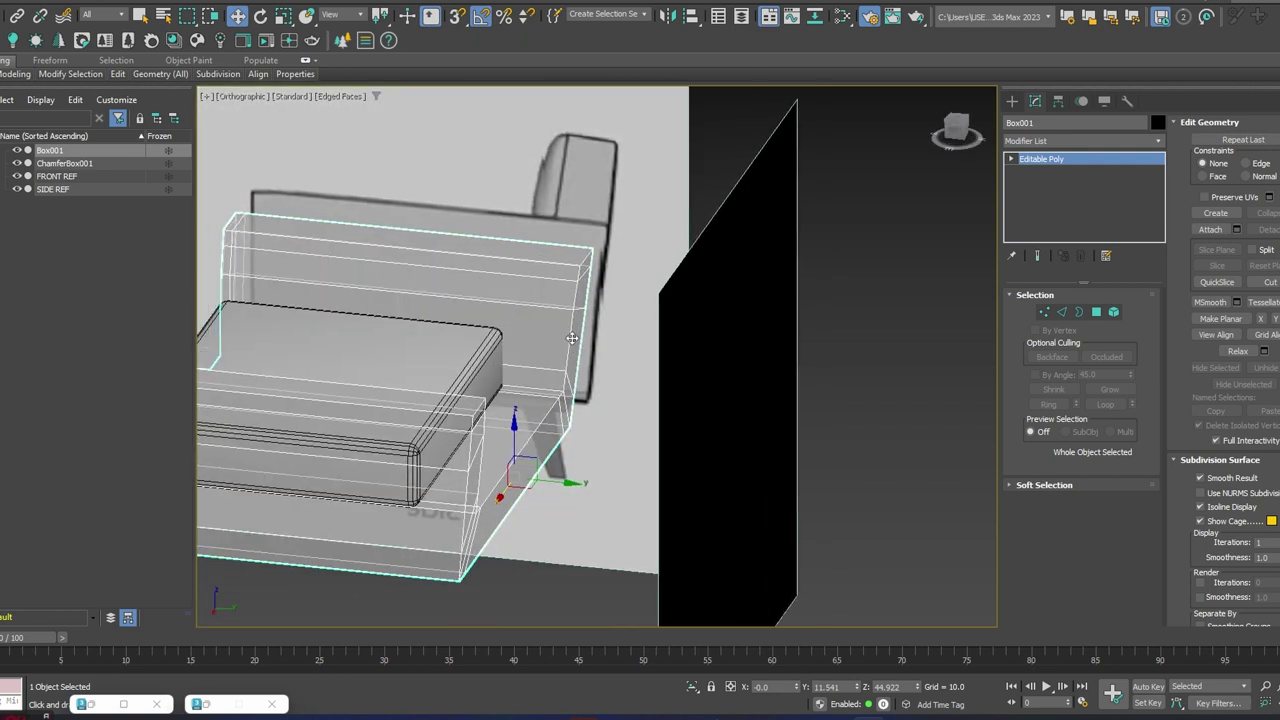
{"action": "key", "text": "p"}
{"action": "middle_click_drag", "start_coordinate": [673, 318], "coordinate": [660, 336]}
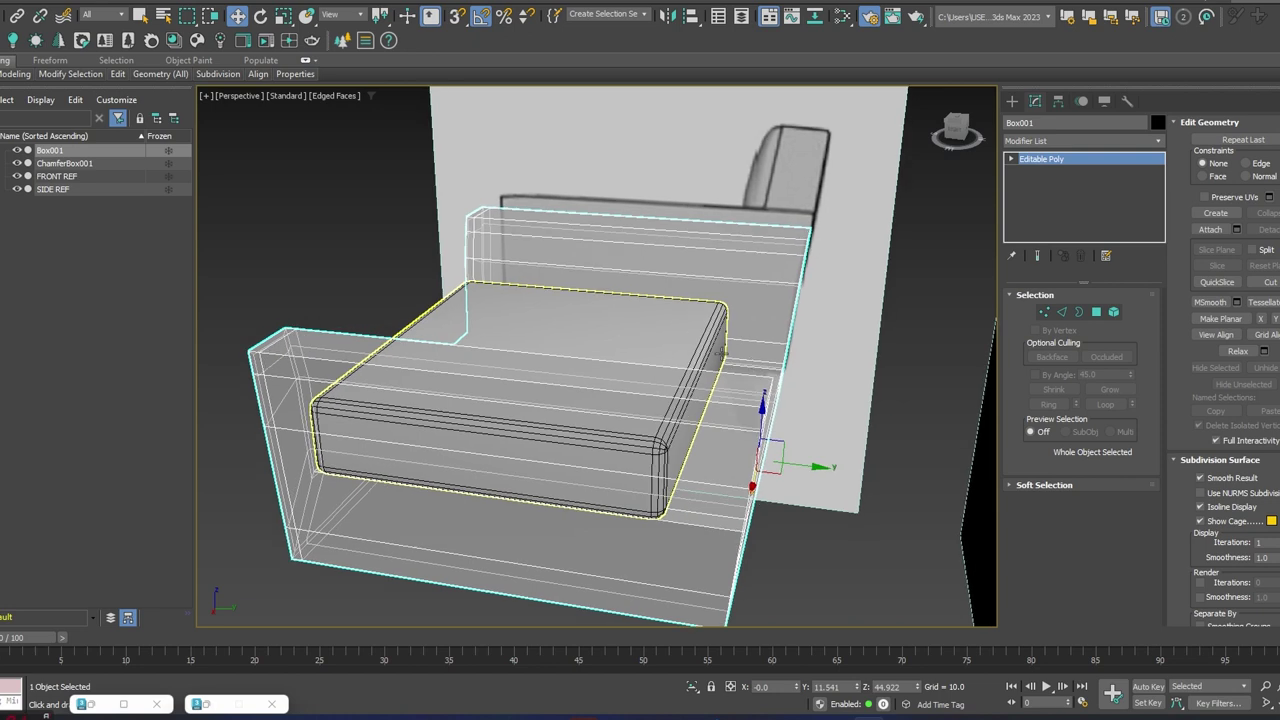
{"action": "middle_click_drag", "start_coordinate": [843, 331], "coordinate": [535, 393], "text": "alt"}
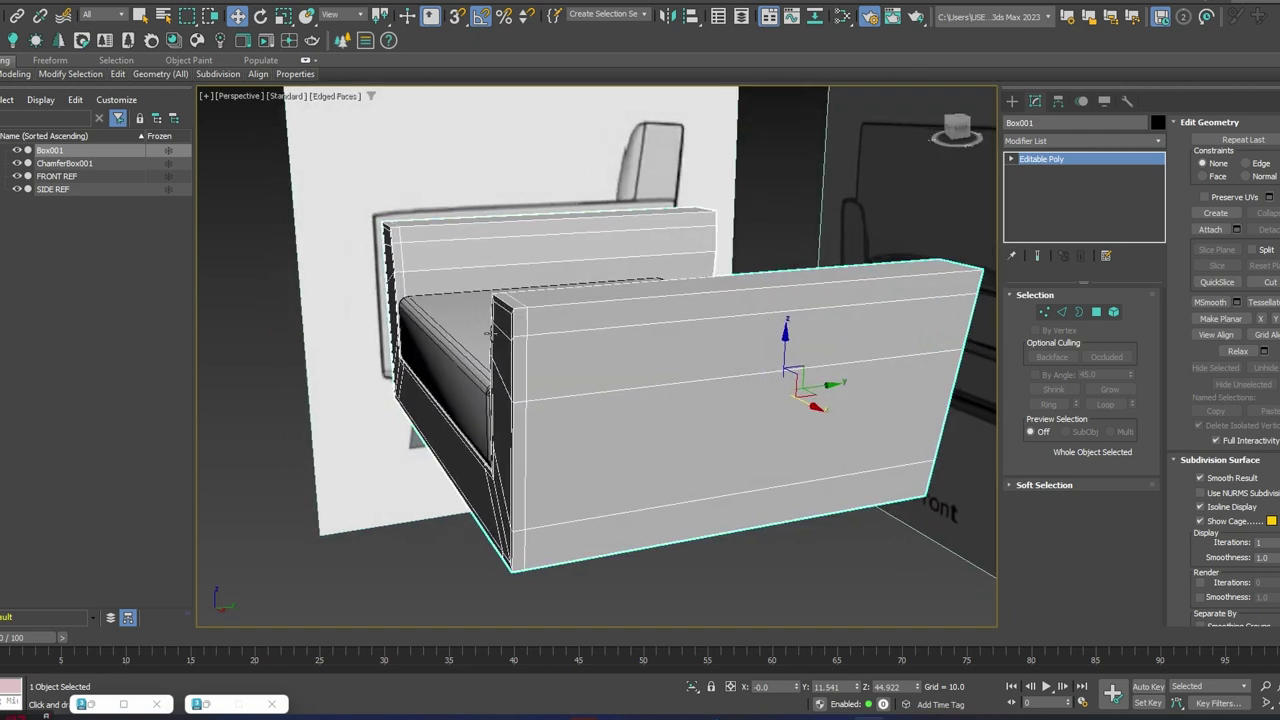
{"action": "middle_click_drag", "start_coordinate": [836, 370], "coordinate": [734, 436], "text": "alt"}
{"action": "left_click", "coordinate": [700, 688]}
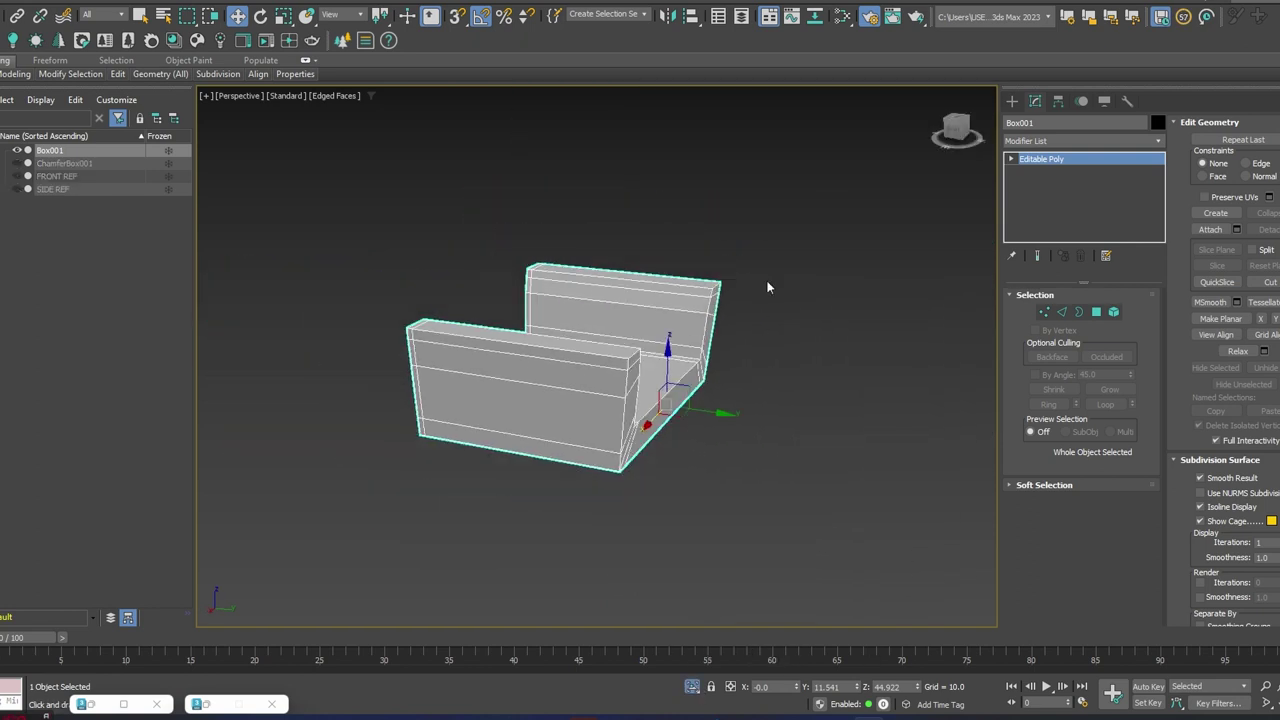
- Select the ring of lengthwise edges around the base and arms and set up an edge connection with 1 segment
{"action": "middle_click_drag", "start_coordinate": [774, 330], "coordinate": [789, 361], "text": "alt"}
{"action": "middle_click_drag", "start_coordinate": [595, 352], "coordinate": [616, 332], "text": "alt"}
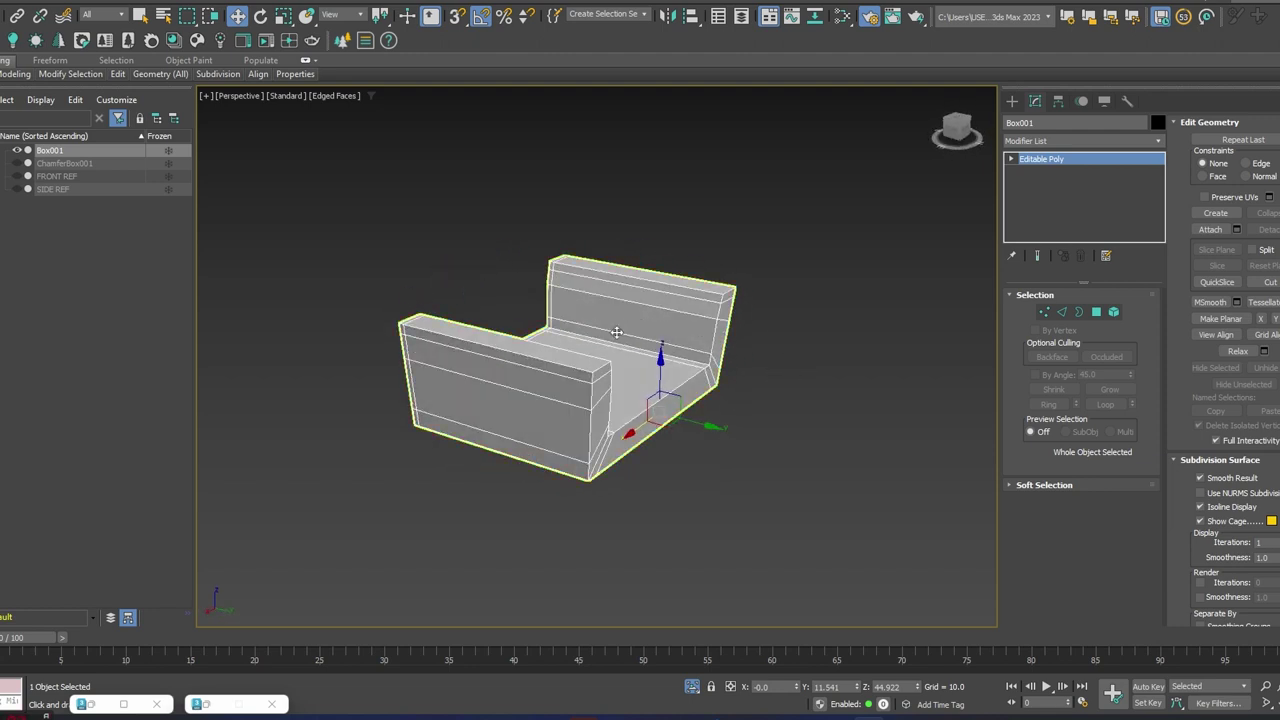
{"action": "scroll", "coordinate": [553, 384], "scroll_direction": "up", "scroll_amount": 2}
{"action": "key", "text": "2"}
{"action": "left_click", "coordinate": [586, 361]}
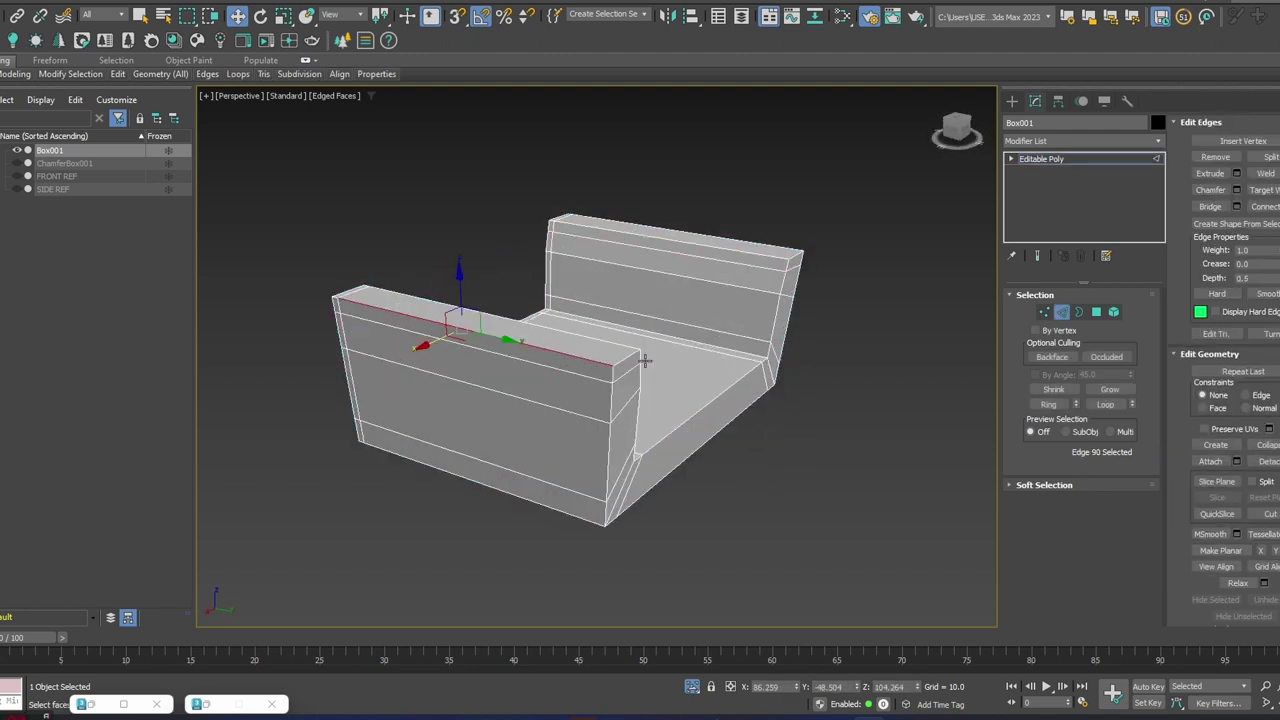
{"action": "left_click", "coordinate": [1048, 404]}
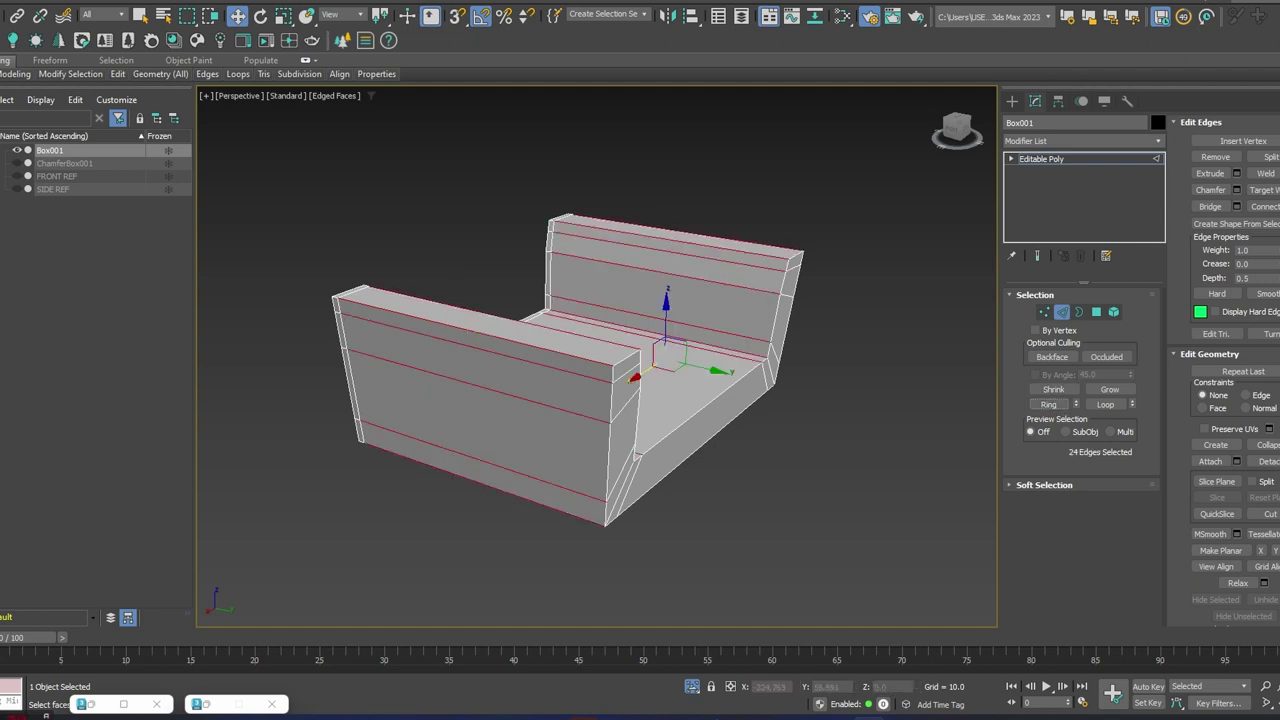
{"action": "key", "text": "ctrl+shift+e"}
{"action": "left_click_drag", "start_coordinate": [845, 310], "coordinate": [853, 333]}
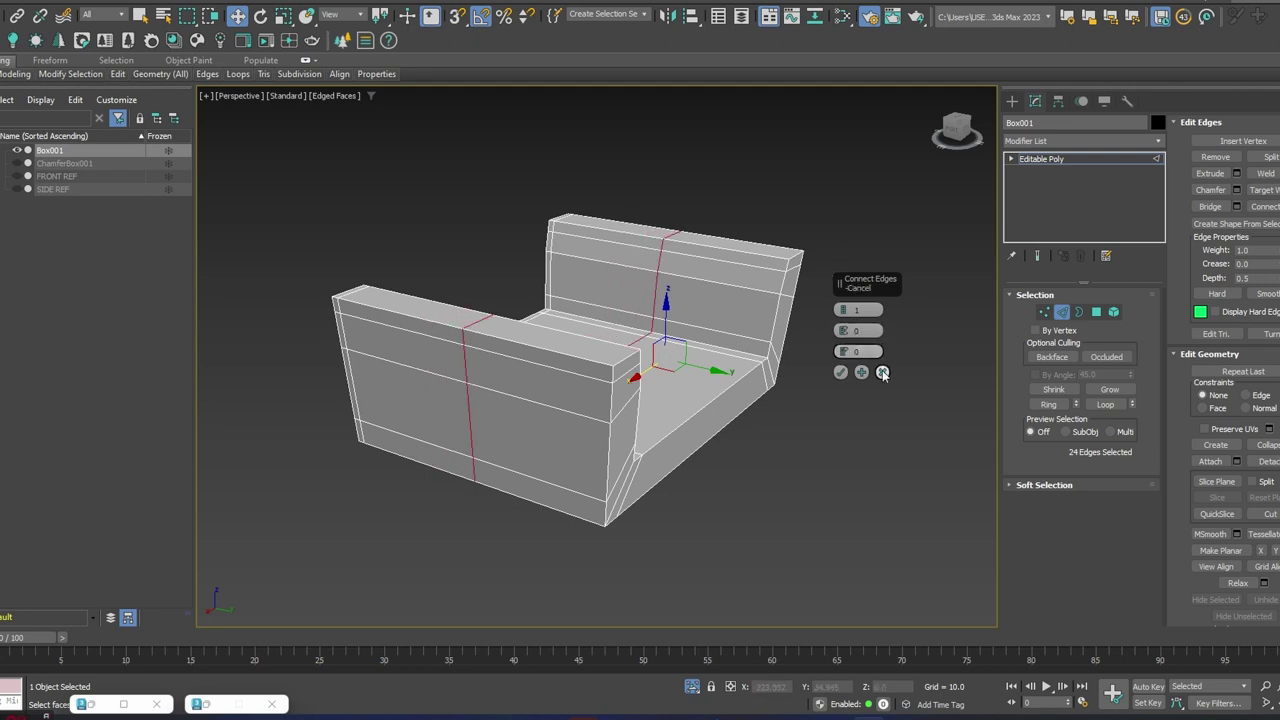
- Cancel the pending Connect Edges operation and return the sofa frame to whole-object level
{"action": "left_click", "coordinate": [882, 372]}
{"action": "left_click", "coordinate": [1043, 313]}
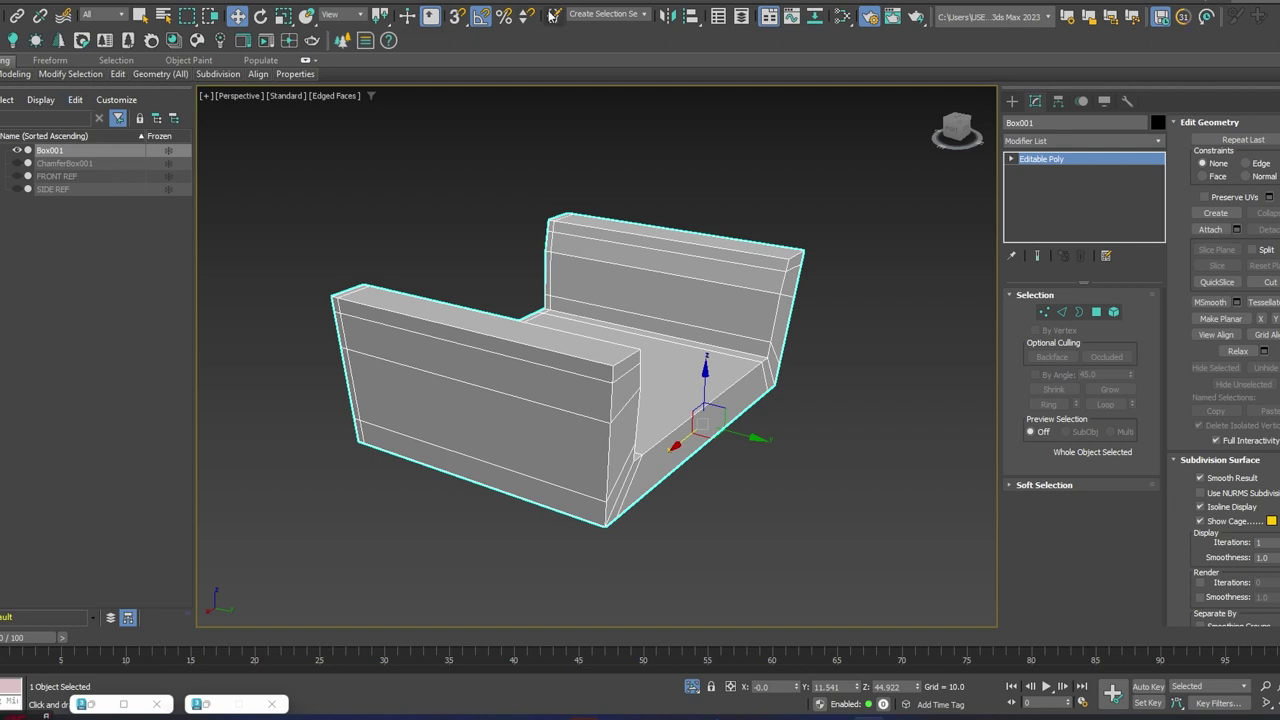
- Hide the modeling Ribbon from the interface and show it again
{"action": "left_click", "coordinate": [445, 2]}
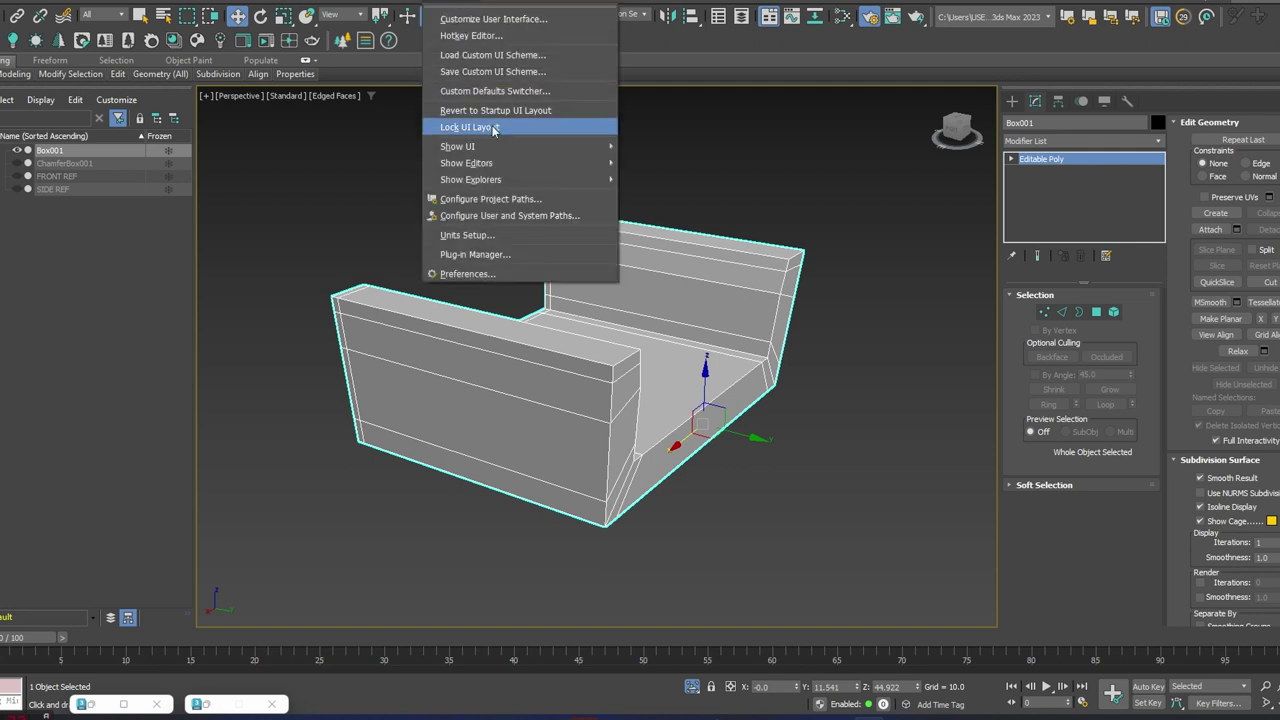
{"action": "mouse_move", "coordinate": [498, 148]}
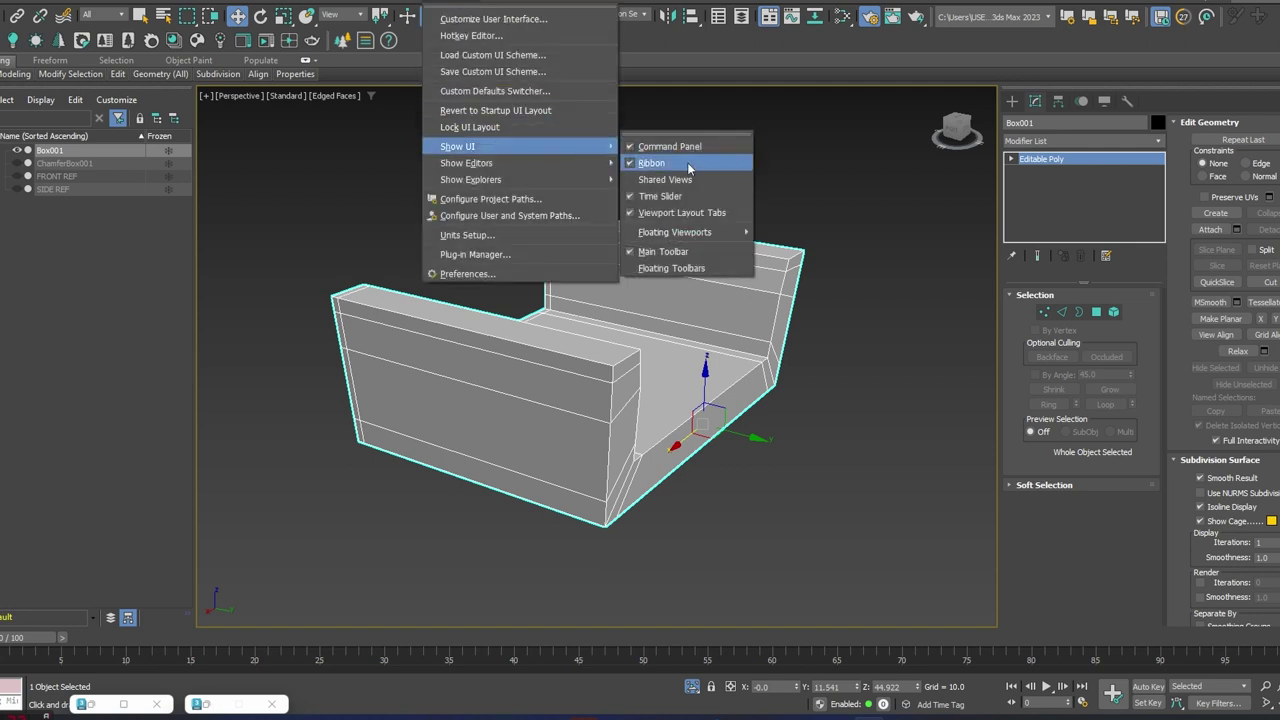
{"action": "left_click", "coordinate": [630, 166]}
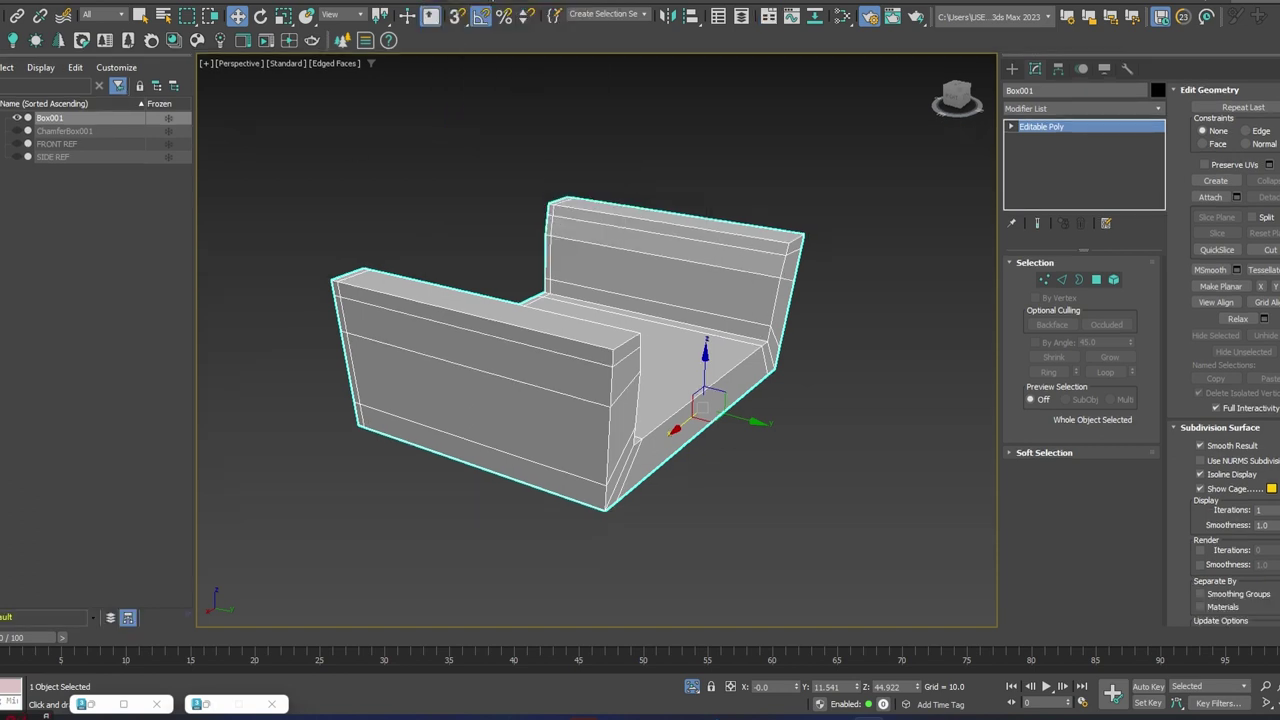
{"action": "left_click", "coordinate": [463, 5]}
{"action": "mouse_move", "coordinate": [522, 148]}
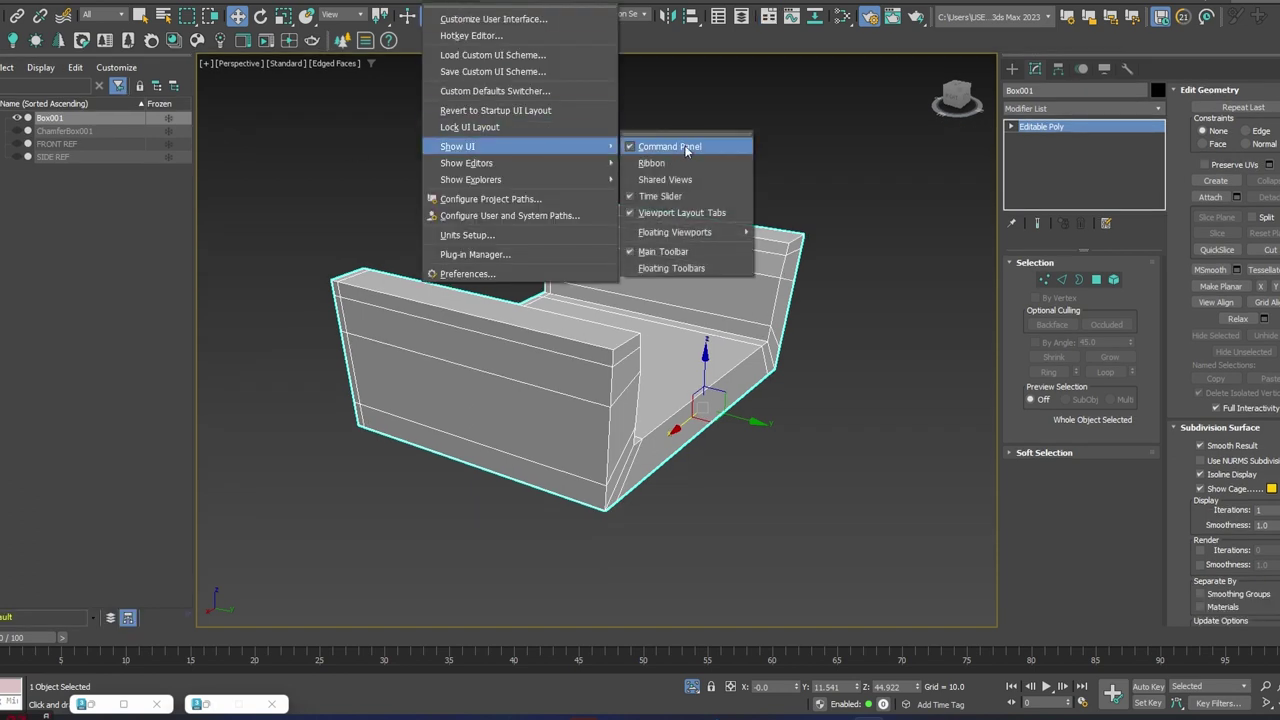
{"action": "left_click", "coordinate": [689, 162]}
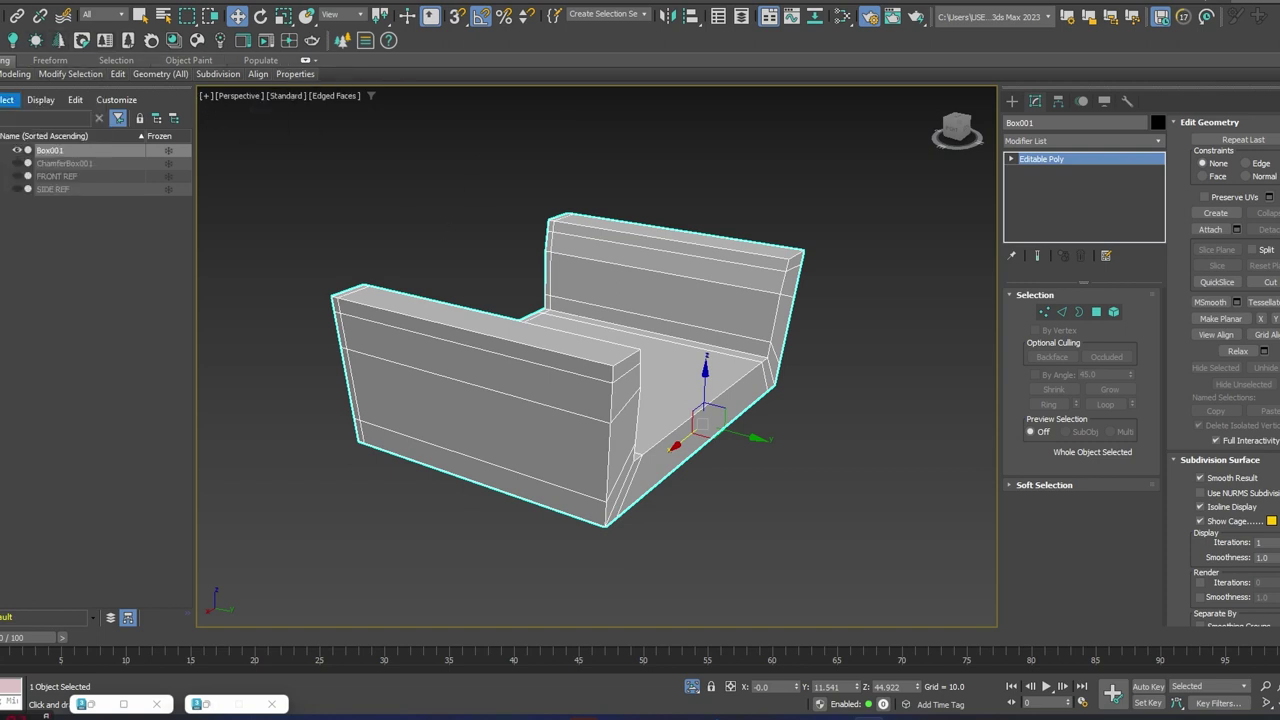
- Insert a SwiftLoop edge loop around the sofa frame, close to its front face
{"action": "mouse_move", "coordinate": [15, 74]}
{"action": "mouse_move", "coordinate": [118, 74]}
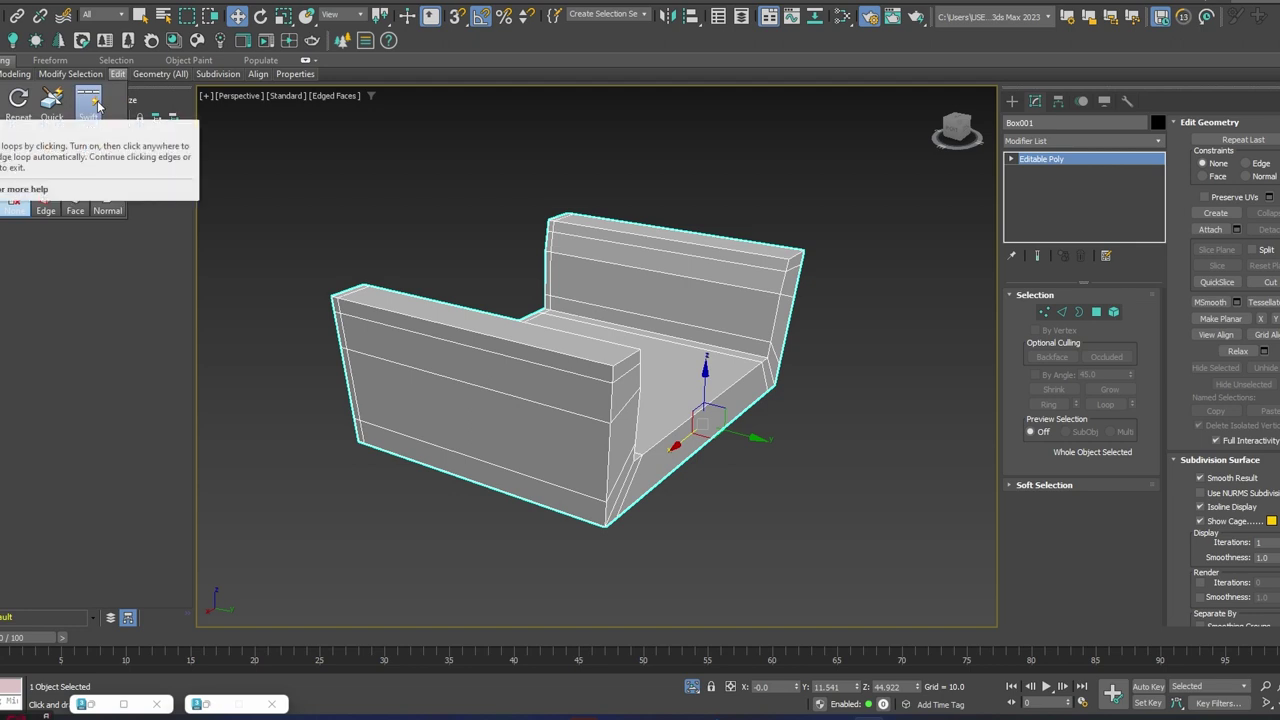
{"action": "left_click", "coordinate": [97, 106]}
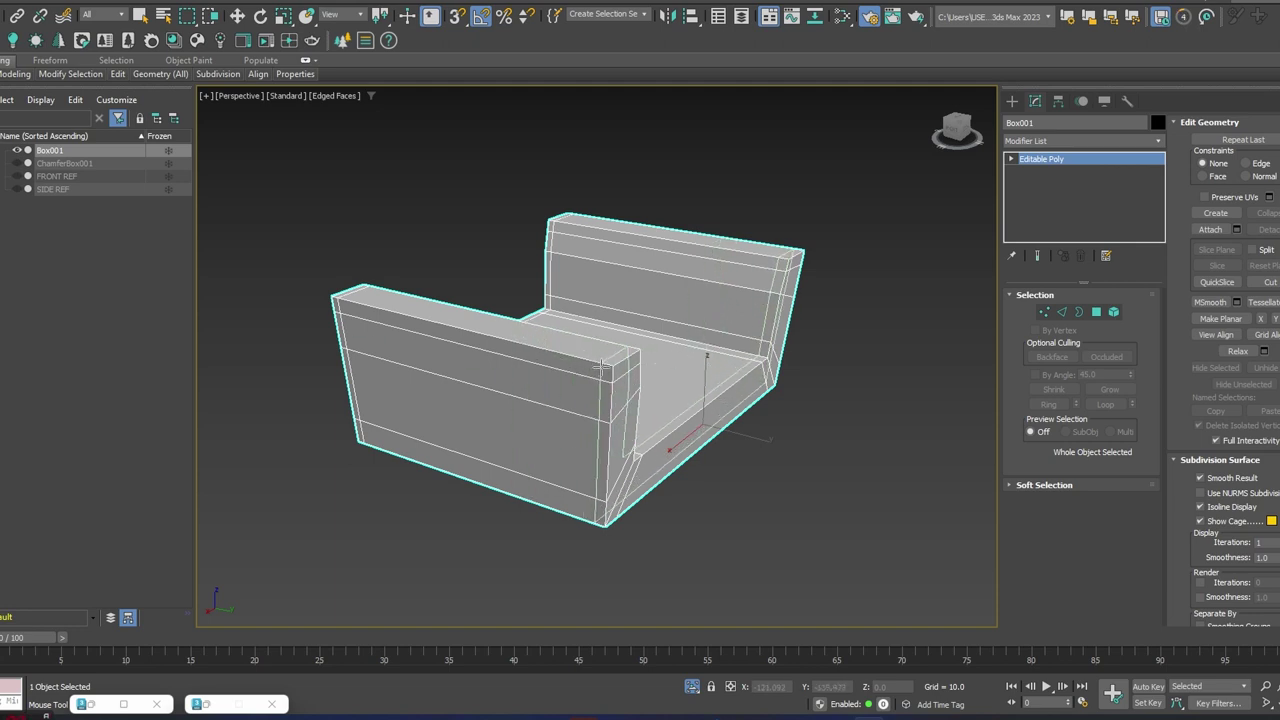
{"action": "left_click_drag", "start_coordinate": [601, 368], "coordinate": [611, 362]}
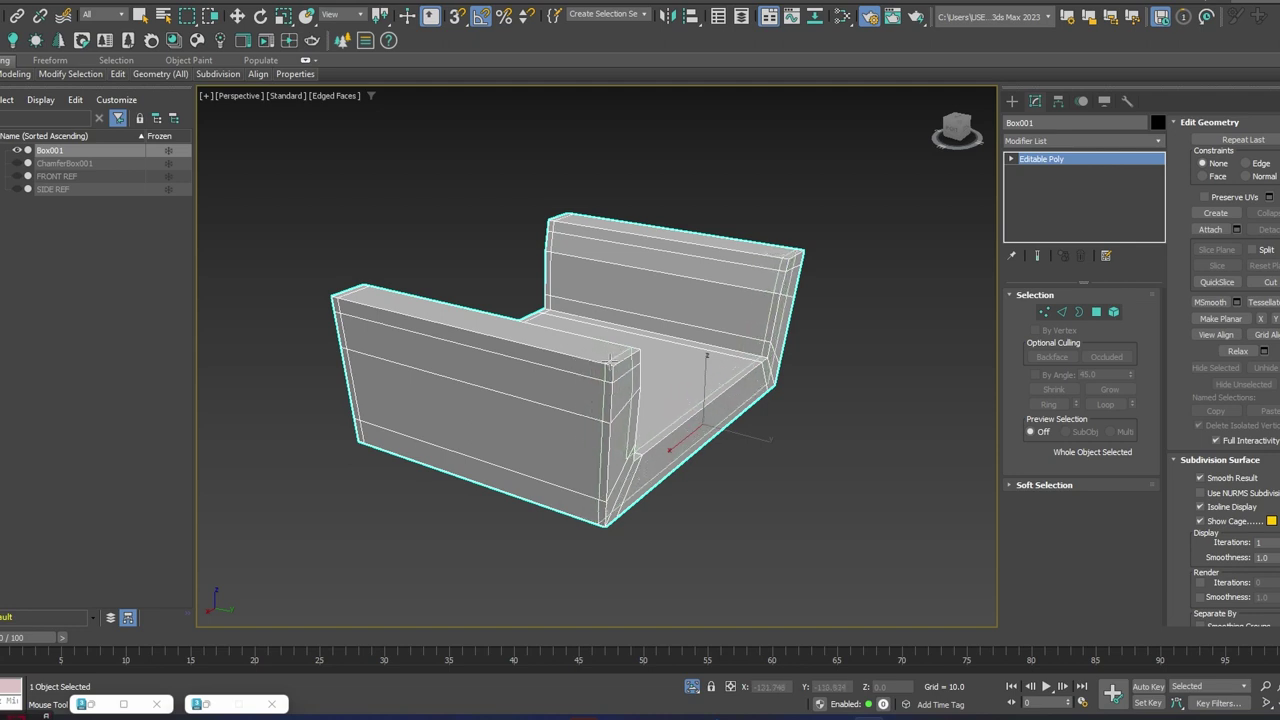
{"action": "left_click", "coordinate": [610, 360]}
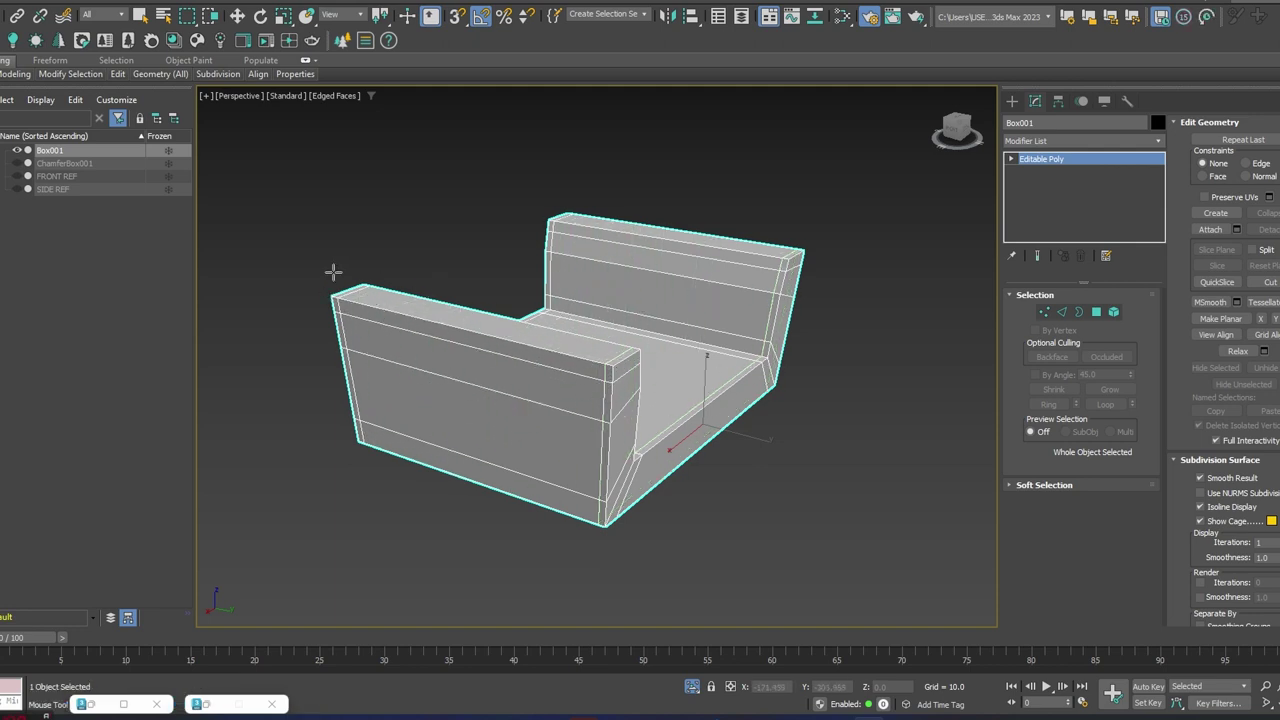
{"action": "middle_click_drag", "start_coordinate": [650, 250], "coordinate": [581, 258], "text": "alt"}
{"action": "key", "text": "w"}
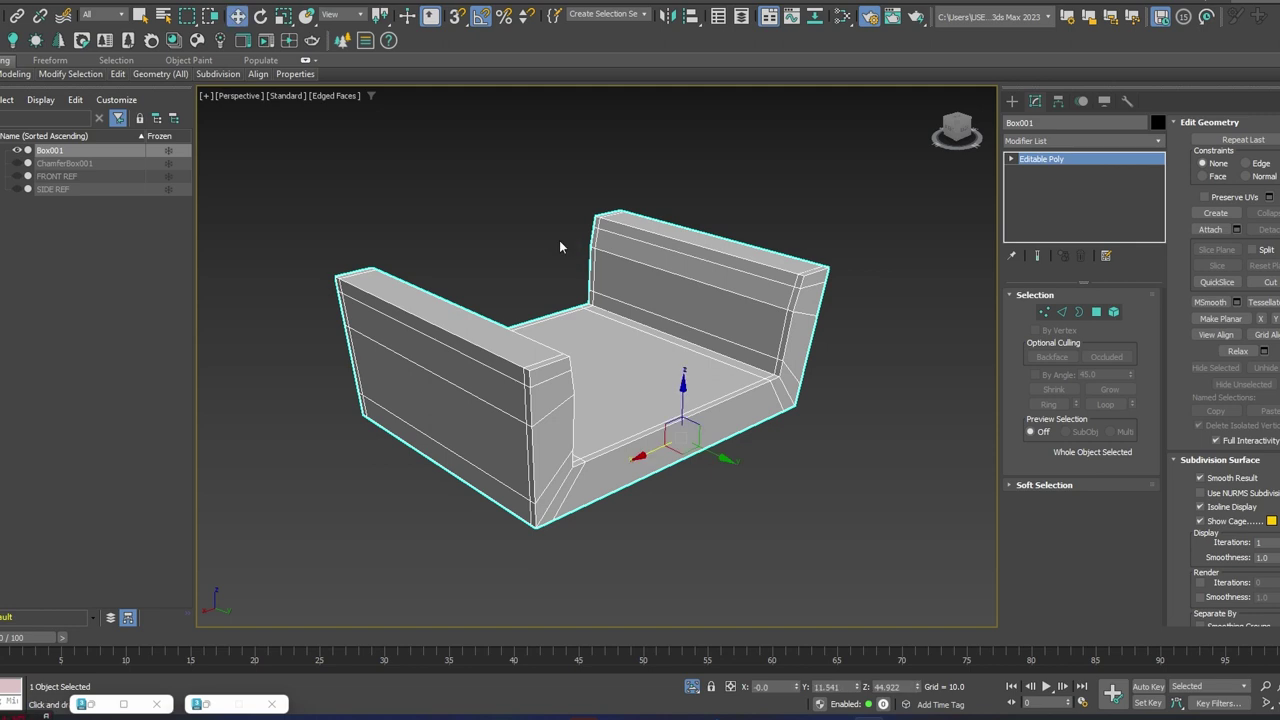
- Inset all eleven front-facing polygons of the armrests and base as a group by about 1.75
{"action": "left_click", "coordinate": [1096, 312]}
{"action": "left_click", "coordinate": [548, 374]}
{"action": "left_click", "coordinate": [550, 412], "text": "ctrl"}
{"action": "left_click", "coordinate": [554, 484], "text": "ctrl"}
{"action": "left_click", "coordinate": [552, 496], "text": "ctrl"}
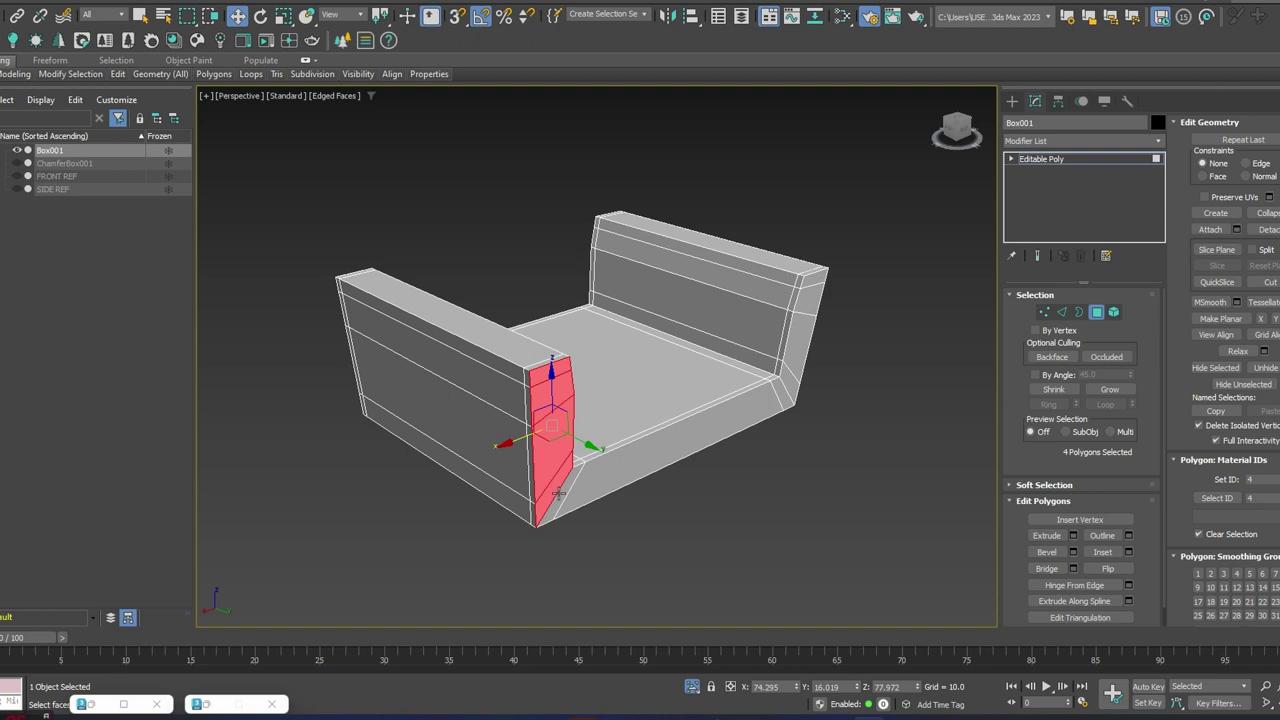
{"action": "left_click", "coordinate": [575, 495], "text": "ctrl"}
{"action": "left_click", "coordinate": [602, 478], "text": "ctrl"}
{"action": "left_click", "coordinate": [786, 398], "text": "ctrl"}
{"action": "left_click", "coordinate": [788, 382], "text": "ctrl"}
{"action": "left_click", "coordinate": [800, 342], "text": "ctrl"}
{"action": "left_click", "coordinate": [808, 296], "text": "ctrl"}
{"action": "left_click", "coordinate": [806, 281], "text": "ctrl"}
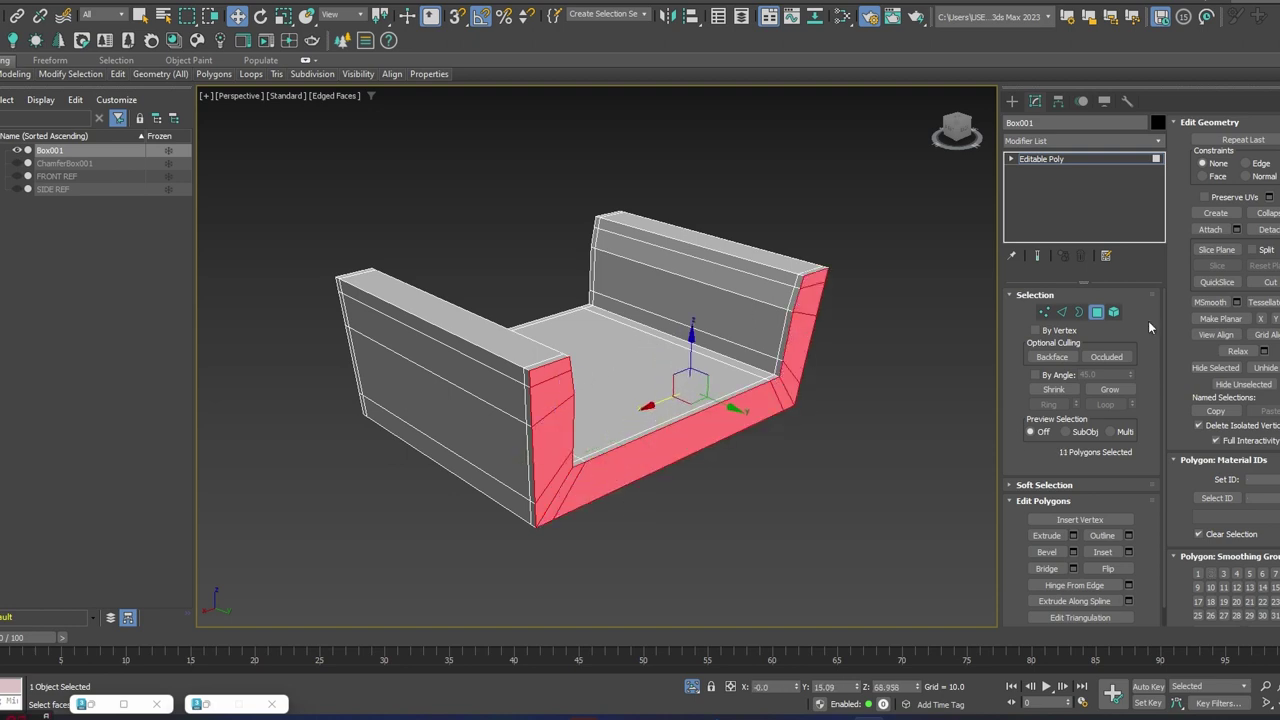
{"action": "left_click", "coordinate": [1128, 553]}
{"action": "mouse_move", "coordinate": [574, 345]}
{"action": "middle_mouse_down", "text": "alt"}
{"action": "mouse_move", "coordinate": [706, 316]}
{"action": "mouse_move", "coordinate": [560, 342]}
{"action": "middle_mouse_up", "text": "alt"}
{"action": "scroll", "coordinate": [617, 343], "scroll_direction": "up", "scroll_amount": 3}
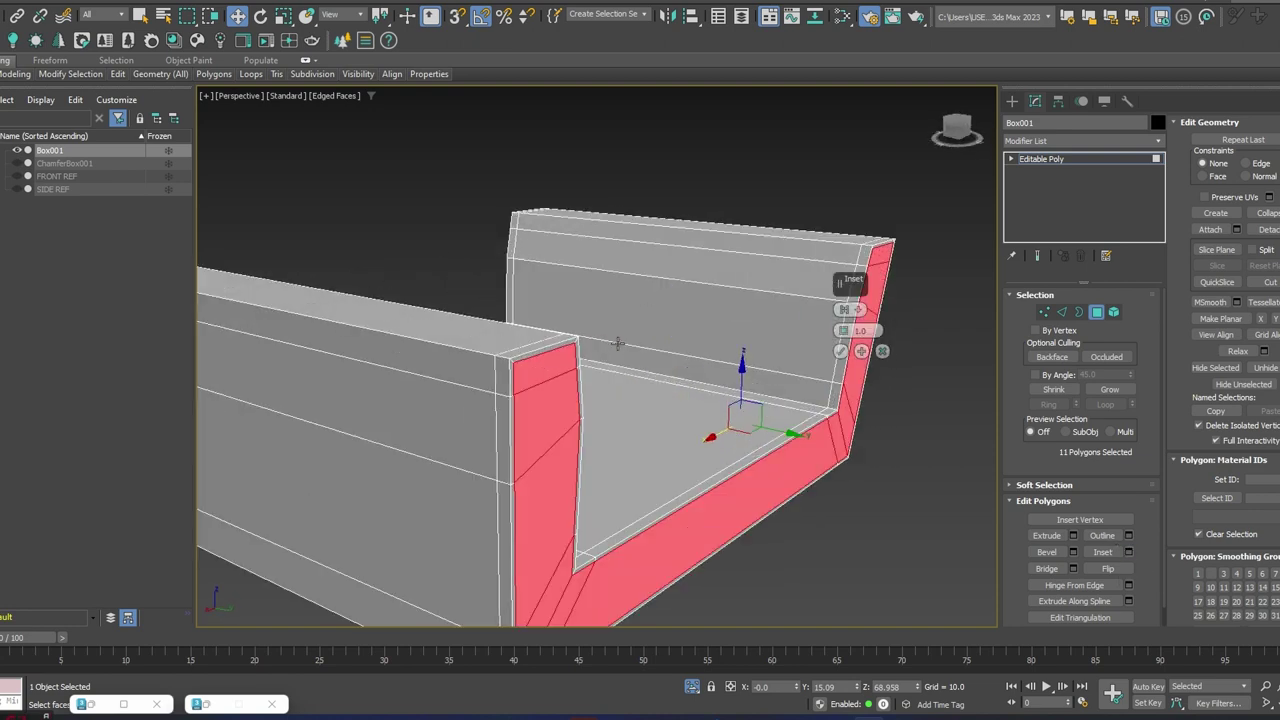
{"action": "left_click_drag", "start_coordinate": [843, 332], "coordinate": [839, 320]}
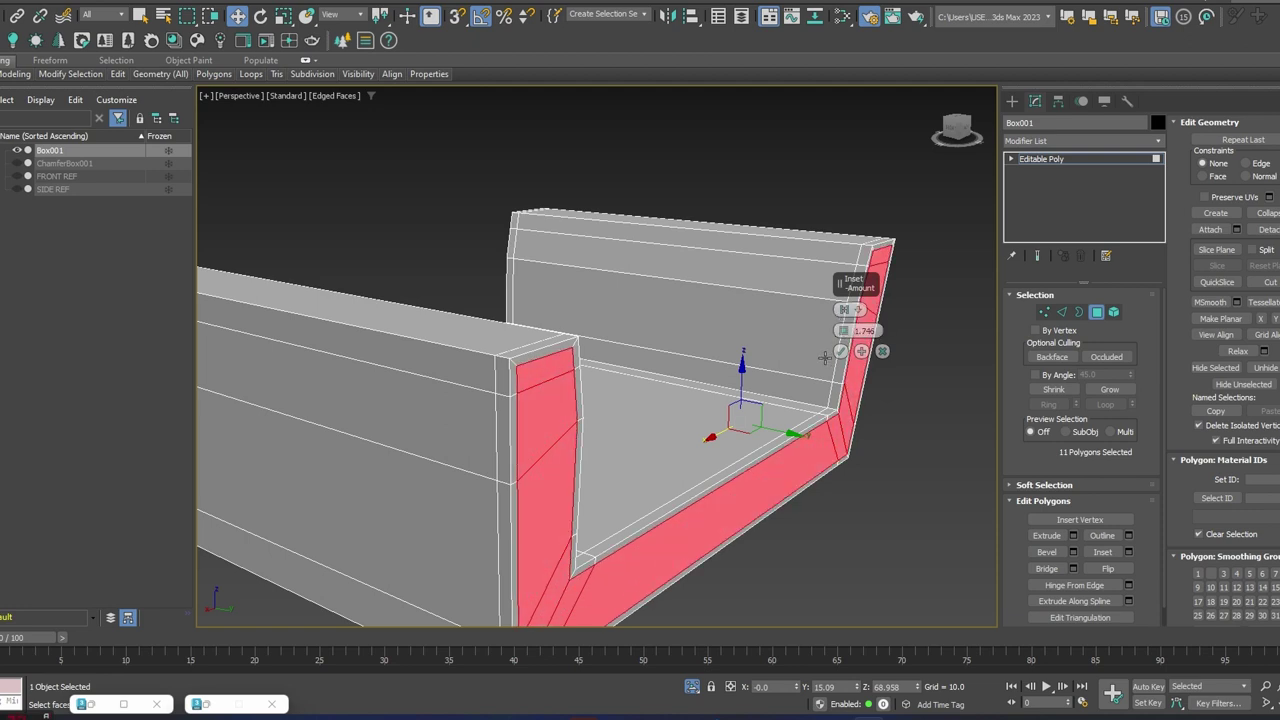
{"action": "left_click", "coordinate": [840, 351]}
{"action": "left_click", "coordinate": [1096, 311]}
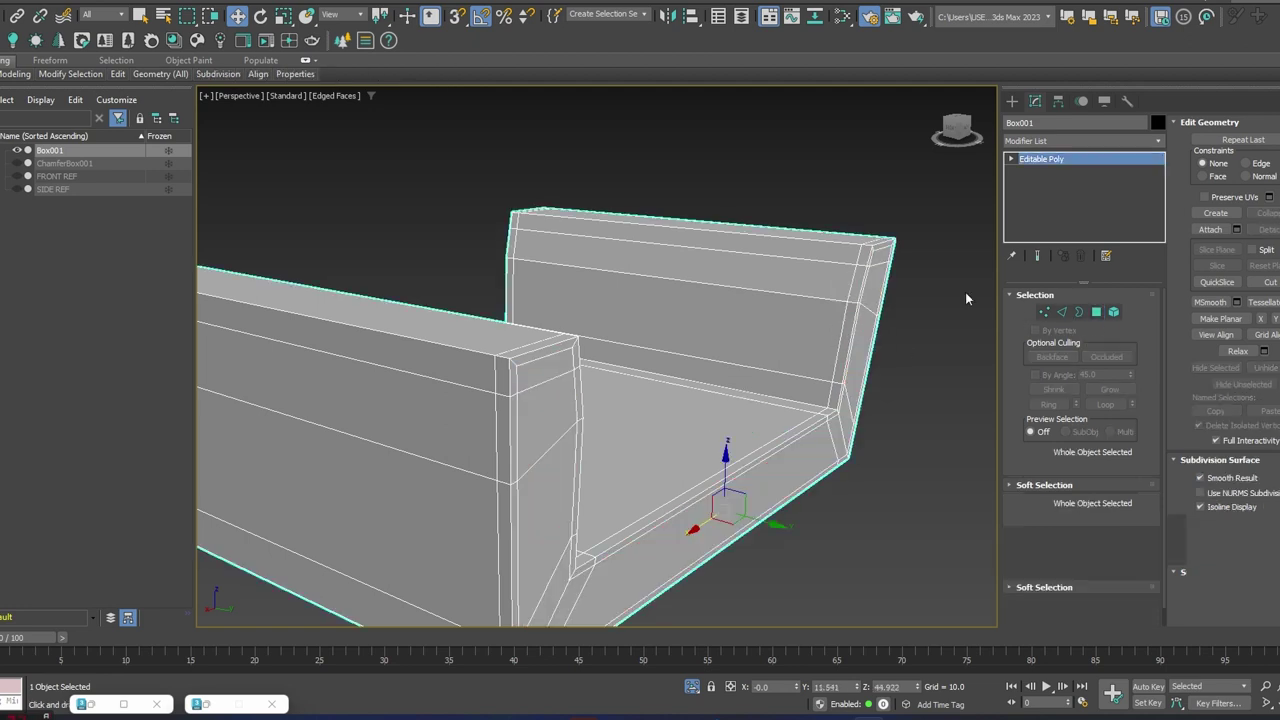
- Apply a TurboSmooth modifier to the frame, check the smoothed shape without edges, and remove the modifier
{"action": "left_click", "coordinate": [1085, 141]}
{"action": "type", "text": "tu"}
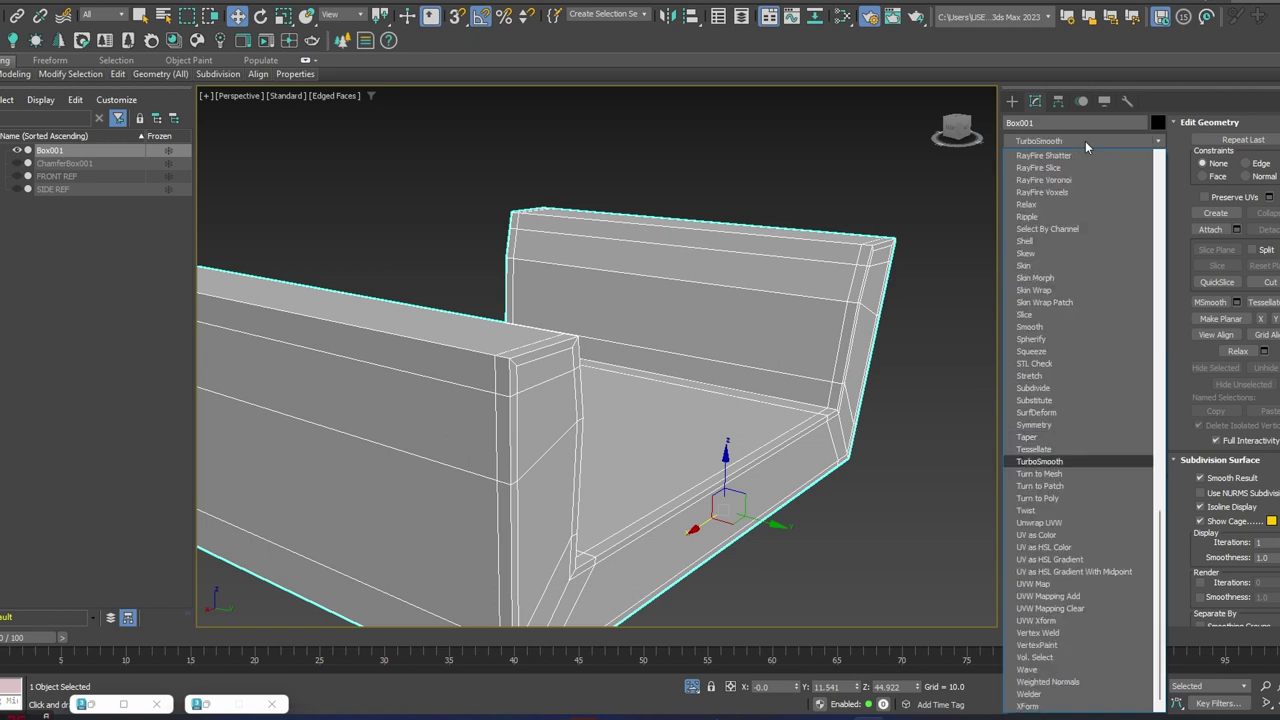
{"action": "key", "text": "Return"}
{"action": "scroll", "coordinate": [746, 355], "scroll_direction": "down", "scroll_amount": 3}
{"action": "middle_click_drag", "start_coordinate": [742, 362], "coordinate": [995, 378], "text": "alt"}
{"action": "key", "text": "F4"}
{"action": "key", "text": "F4"}
{"action": "left_click", "coordinate": [1080, 256]}
- End isolation of the frame to bring back the seat cushion and both reference planes
{"action": "middle_click_drag", "start_coordinate": [856, 360], "coordinate": [625, 614], "text": "alt"}
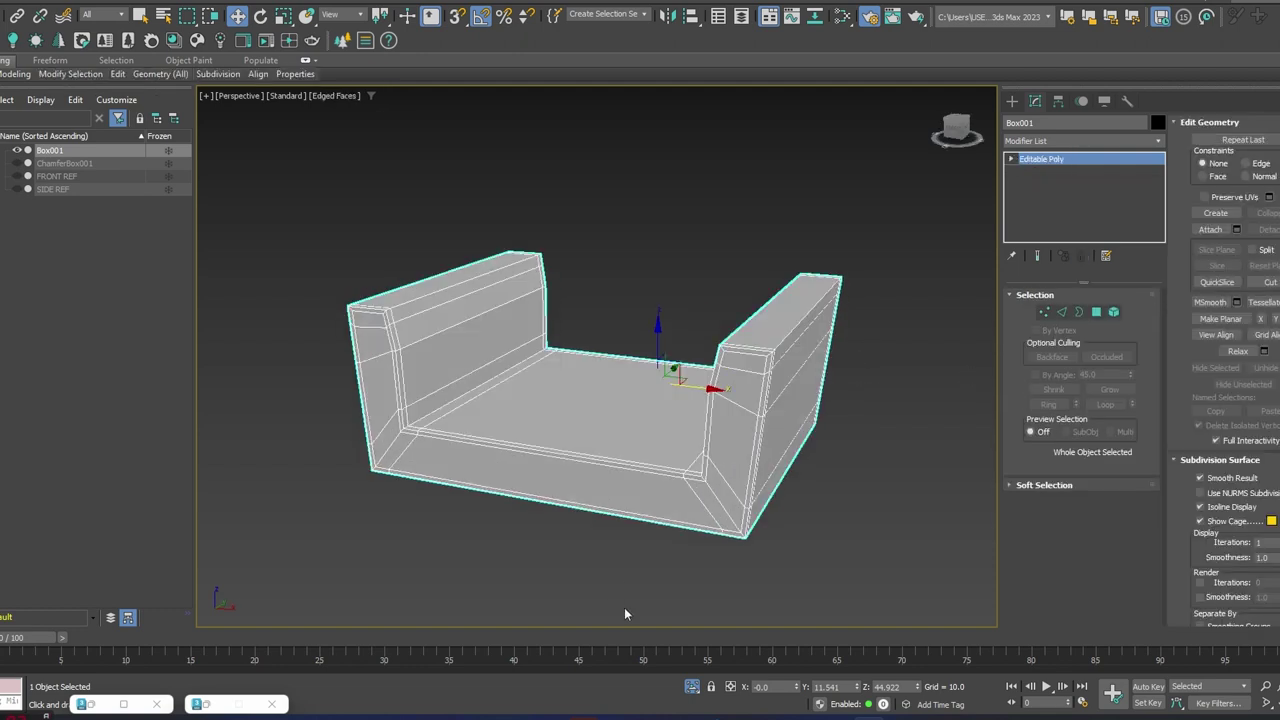
{"action": "left_click", "coordinate": [694, 687]}
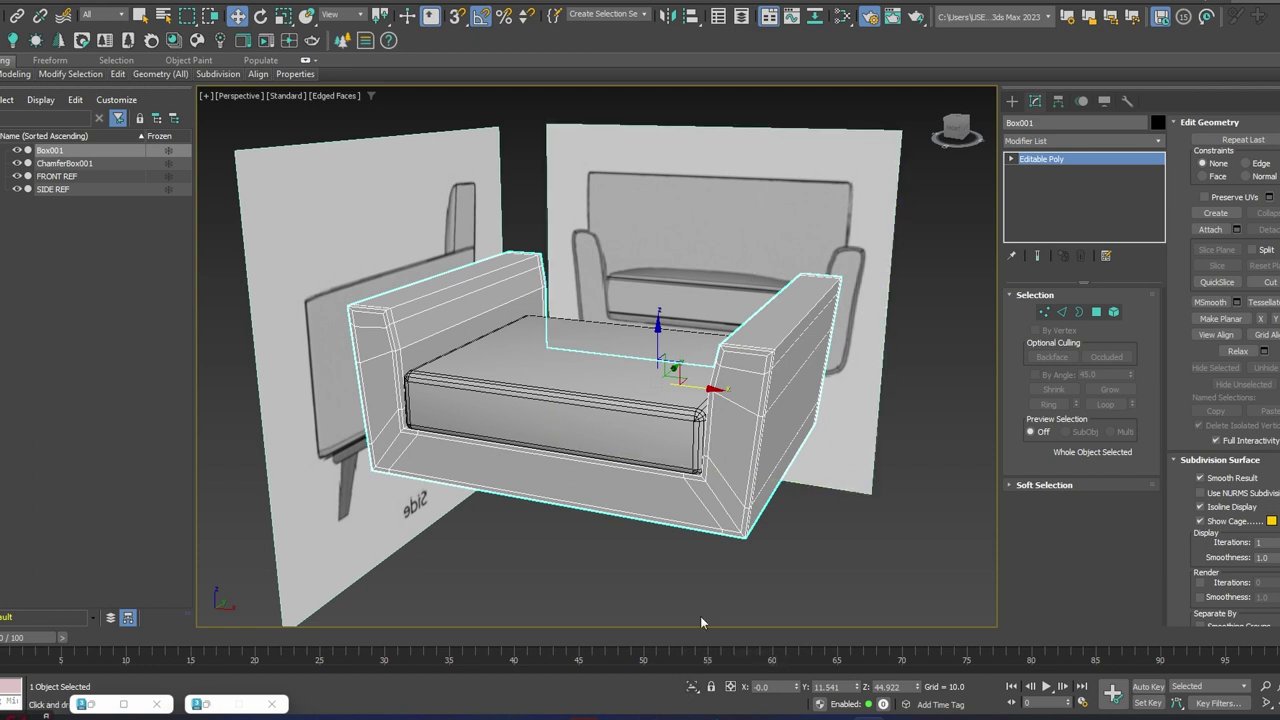
{"action": "middle_click_drag", "start_coordinate": [702, 278], "coordinate": [646, 250], "text": "alt"}
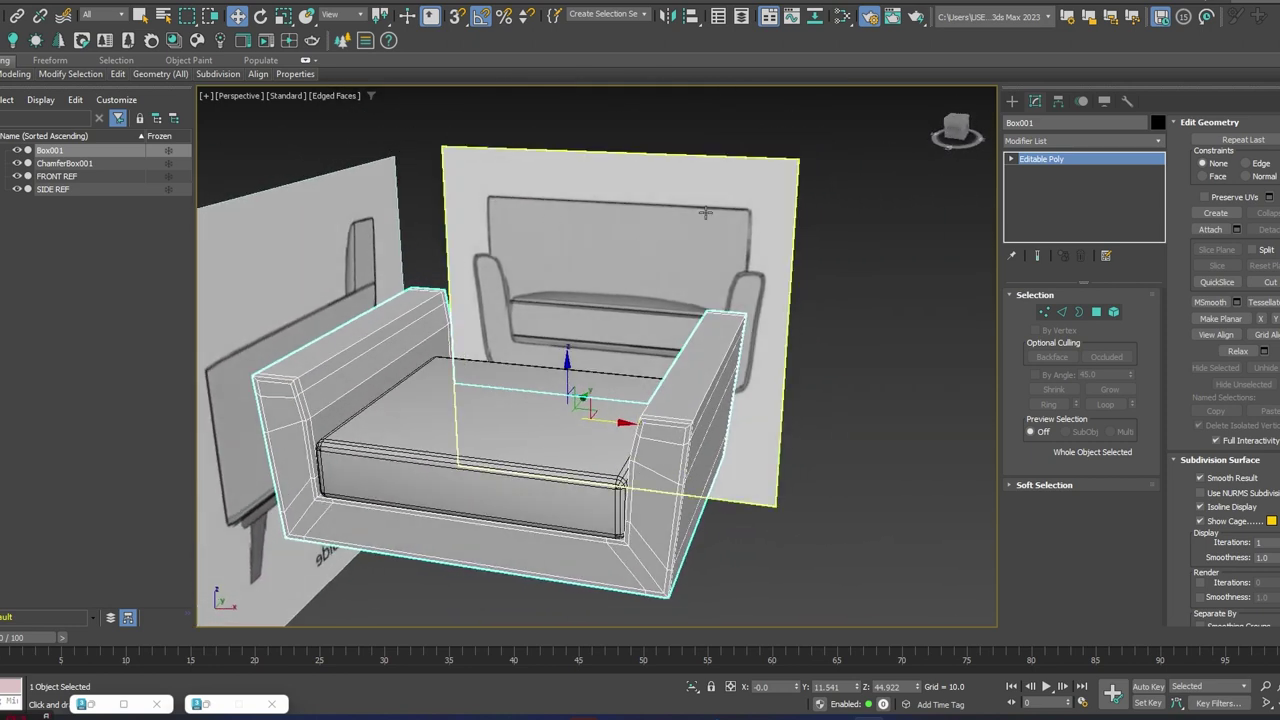
- Create a box over the backrest in the front reference, about 84 long, 150 wide and 38 high
{"action": "left_click", "coordinate": [1012, 101]}
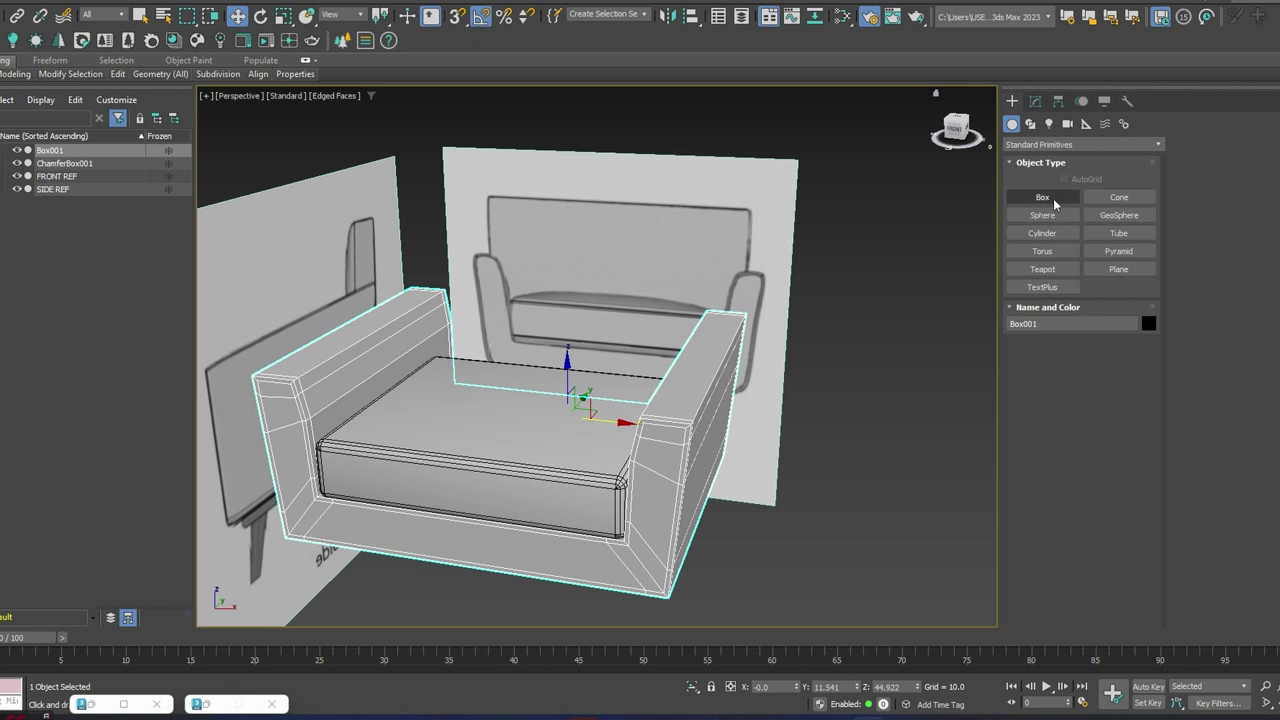
{"action": "left_click", "coordinate": [1040, 198]}
{"action": "mouse_move", "coordinate": [662, 303]}
{"action": "middle_mouse_down", "text": "alt"}
{"action": "mouse_move", "coordinate": [628, 305]}
{"action": "mouse_move", "coordinate": [644, 307]}
{"action": "middle_mouse_up", "text": "alt"}
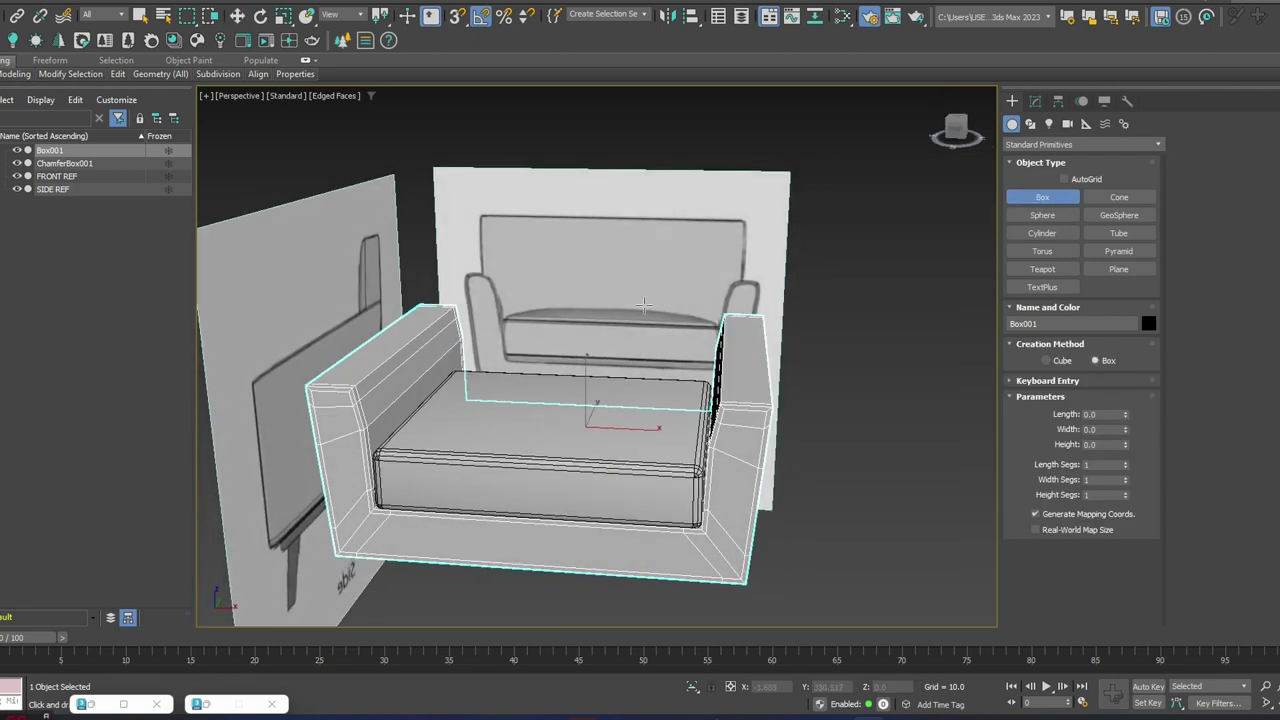
{"action": "key", "text": "f"}
{"action": "scroll", "coordinate": [580, 264], "scroll_direction": "down", "scroll_amount": 4}
{"action": "middle_click_drag", "start_coordinate": [549, 266], "coordinate": [538, 294]}
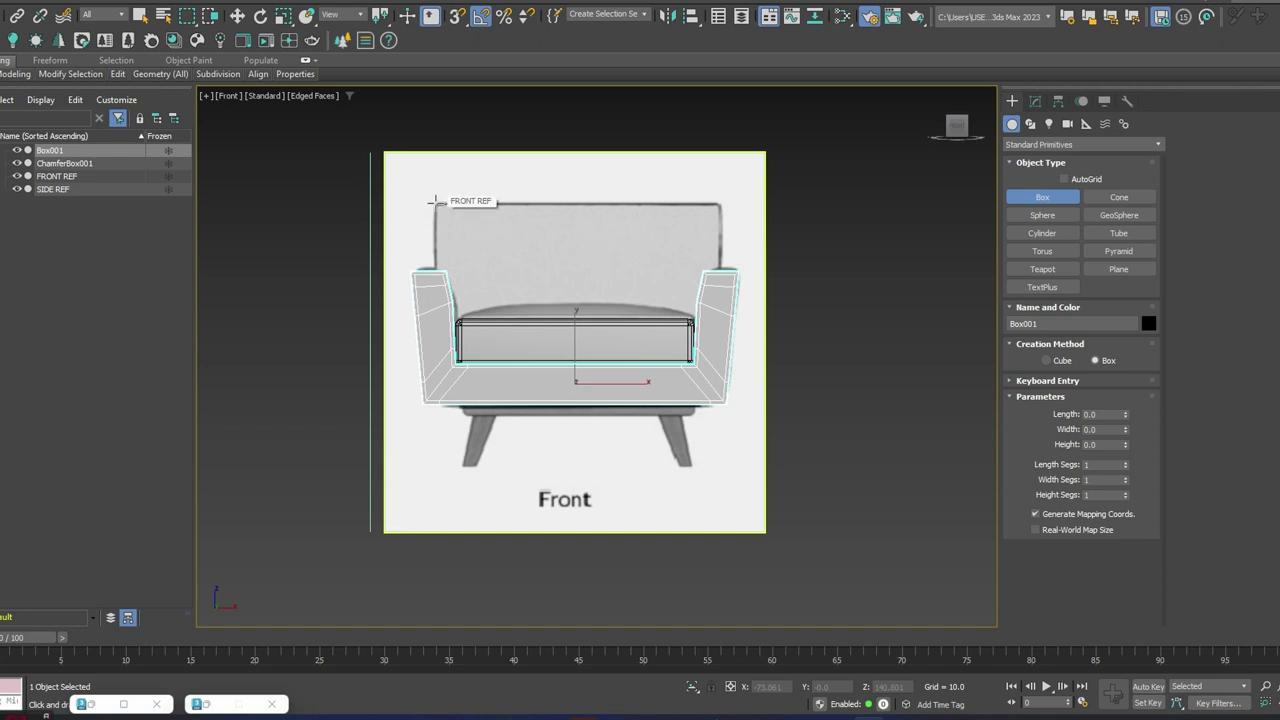
{"action": "left_click_drag", "start_coordinate": [436, 202], "coordinate": [722, 362]}
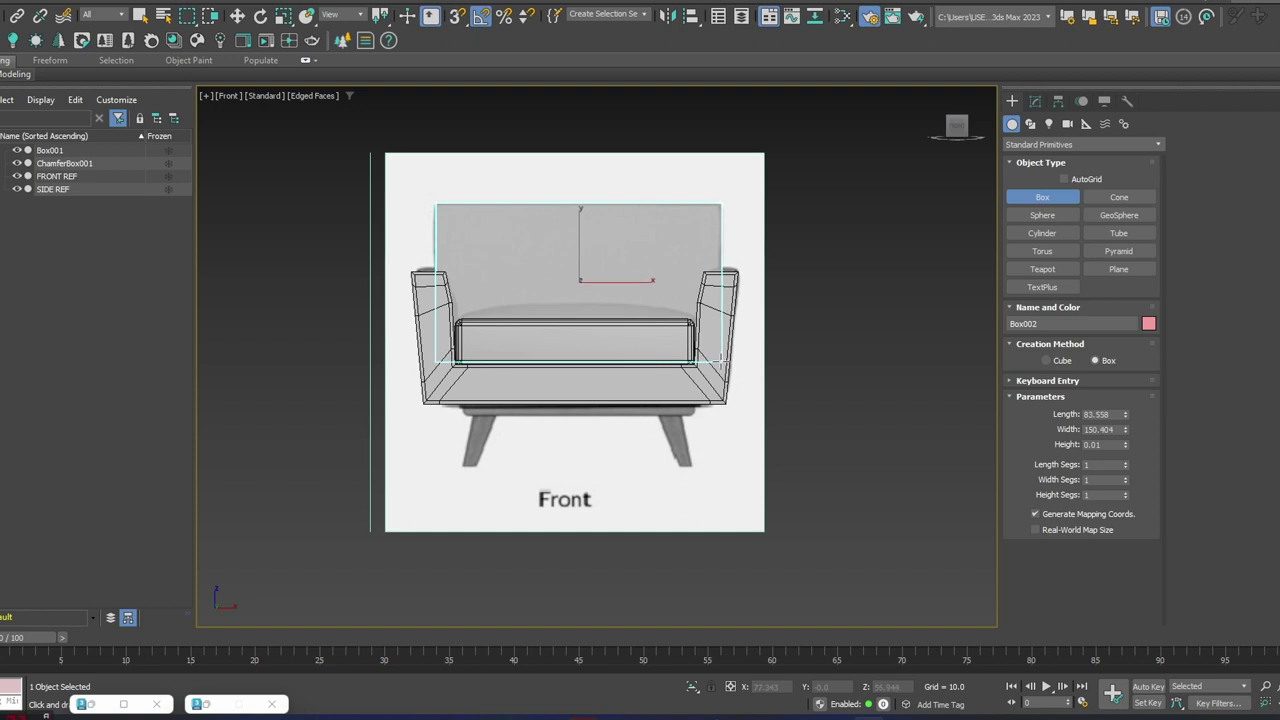
{"action": "left_click", "coordinate": [712, 302]}
{"action": "key", "text": "w"}
- Move the backrest box toward the rear of the frame and slightly down, to about Y 14.5 and Z 97.5
{"action": "middle_click_drag", "start_coordinate": [720, 306], "coordinate": [632, 370], "text": "alt"}
{"action": "key", "text": "t"}
{"action": "scroll", "coordinate": [639, 281], "scroll_direction": "down", "scroll_amount": 3}
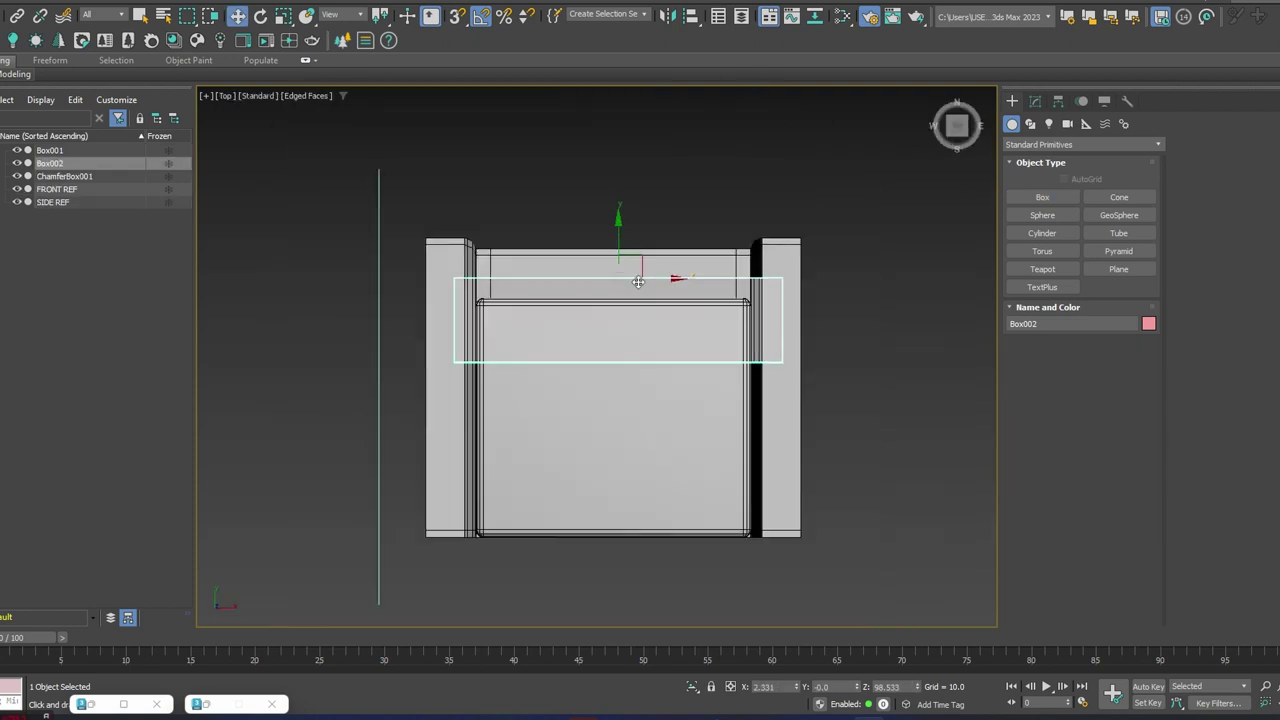
{"action": "middle_click_drag", "start_coordinate": [630, 247], "coordinate": [631, 311]}
{"action": "left_click_drag", "start_coordinate": [622, 302], "coordinate": [621, 260]}
{"action": "middle_click_drag", "start_coordinate": [830, 372], "coordinate": [674, 254], "text": "alt"}
{"action": "middle_click_drag", "start_coordinate": [760, 300], "coordinate": [634, 398], "text": "alt"}
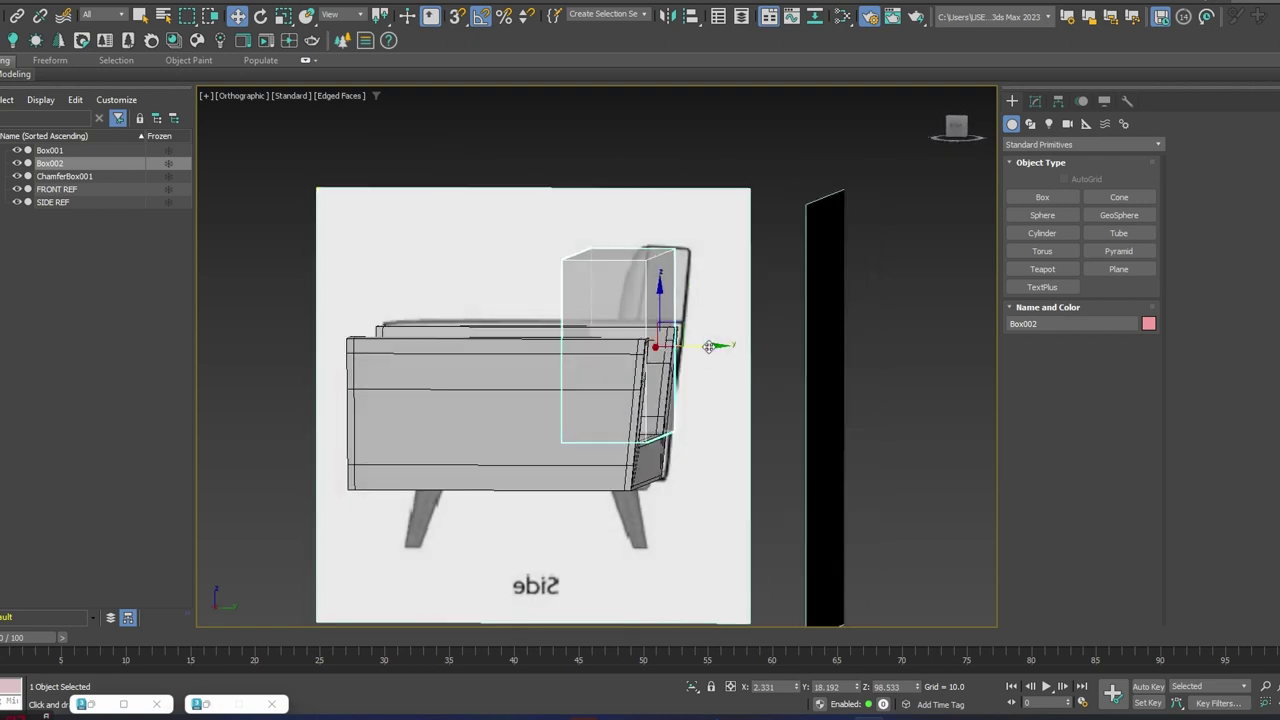
{"action": "mouse_move", "coordinate": [709, 346]}
{"action": "left_mouse_down"}
{"action": "mouse_move", "coordinate": [686, 347]}
{"action": "mouse_move", "coordinate": [700, 346]}
{"action": "left_mouse_up"}
{"action": "scroll", "coordinate": [660, 352], "scroll_direction": "up", "scroll_amount": 4}
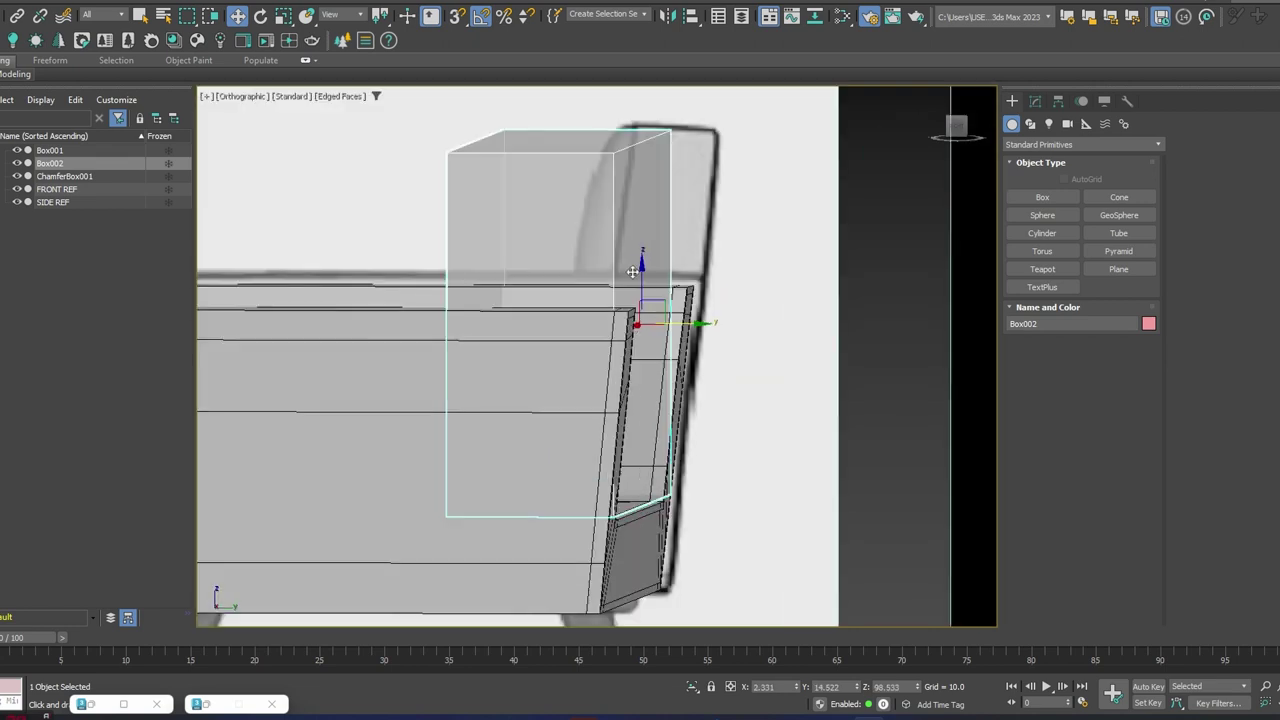
{"action": "left_click_drag", "start_coordinate": [640, 273], "coordinate": [640, 279]}
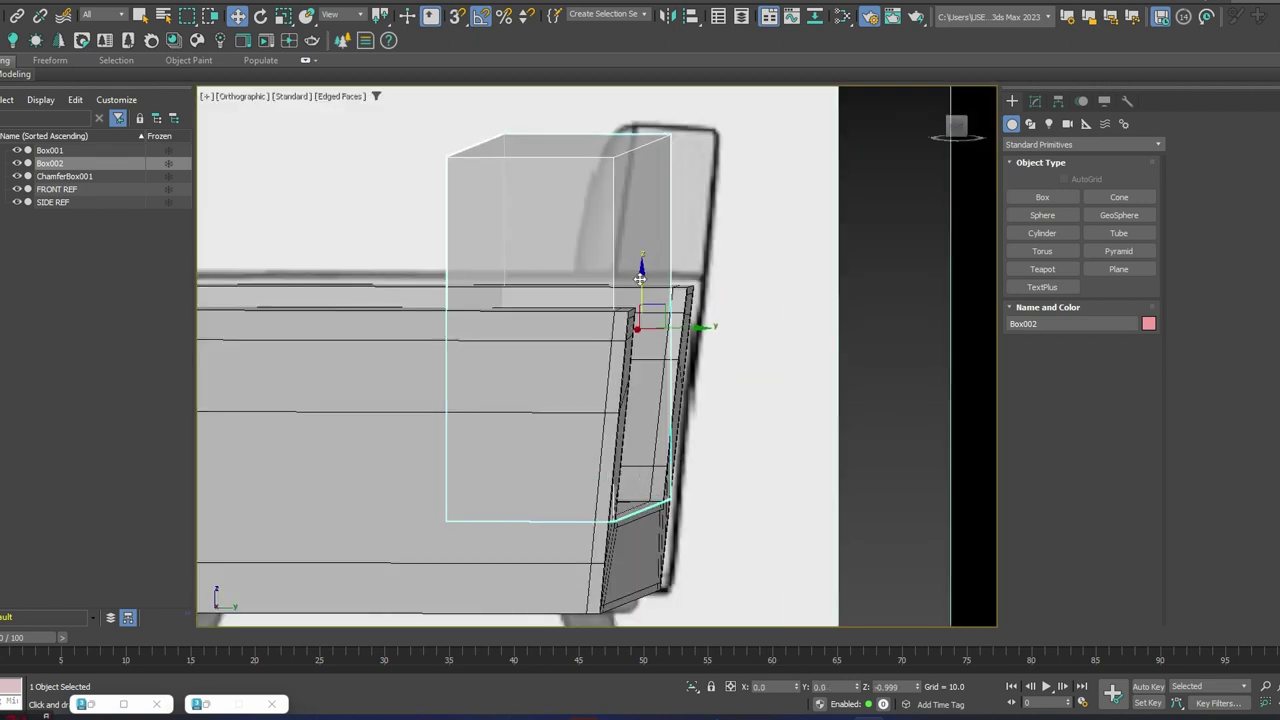
- Examine the backrest box's thickness and placement against the side reference from several angles
{"action": "scroll", "coordinate": [643, 279], "scroll_direction": "down", "scroll_amount": 2}
{"action": "middle_click_drag", "start_coordinate": [720, 306], "coordinate": [840, 322], "text": "alt"}
{"action": "scroll", "coordinate": [772, 238], "scroll_direction": "down", "scroll_amount": 3}
{"action": "scroll", "coordinate": [686, 233], "scroll_direction": "up", "scroll_amount": 2}
{"action": "scroll", "coordinate": [690, 266], "scroll_direction": "down", "scroll_amount": 4}
{"action": "scroll", "coordinate": [644, 366], "scroll_direction": "up", "scroll_amount": 4}
{"action": "scroll", "coordinate": [644, 366], "scroll_direction": "down", "scroll_amount": 2}
{"action": "left_click", "coordinate": [1035, 103]}
{"action": "scroll", "coordinate": [497, 338], "scroll_direction": "up", "scroll_amount": 2}
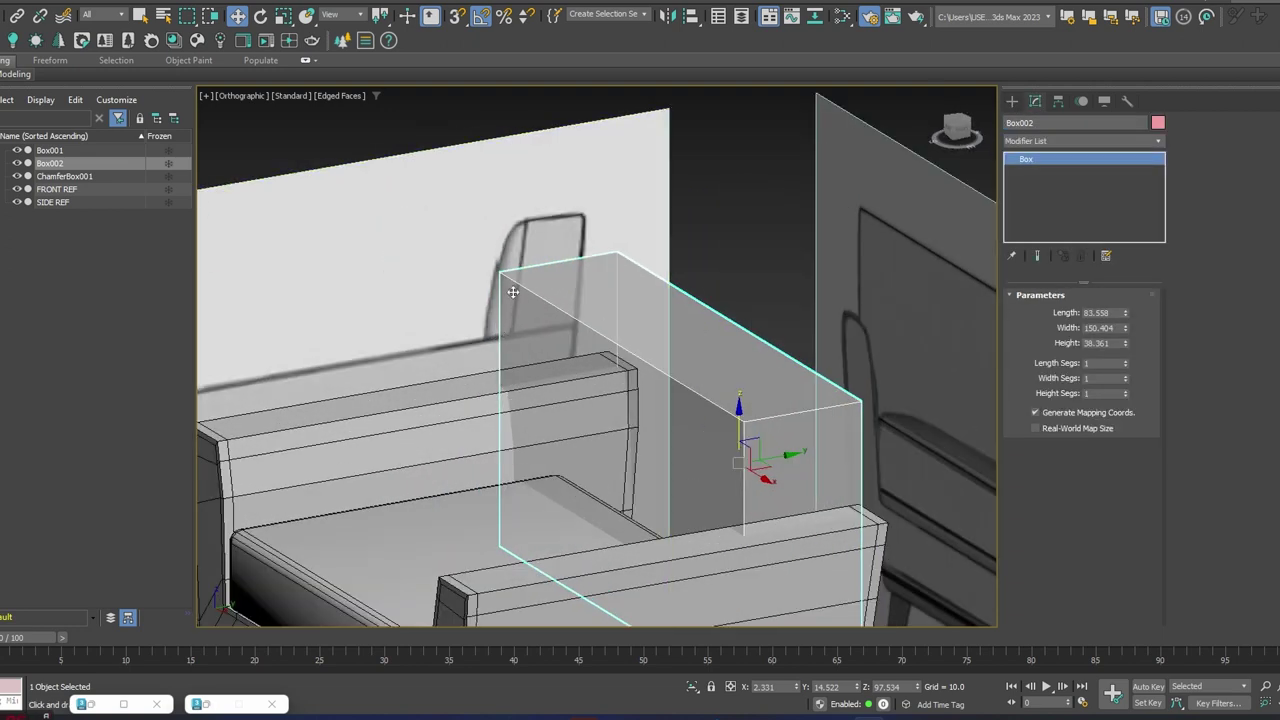
{"action": "scroll", "coordinate": [678, 344], "scroll_direction": "down", "scroll_amount": 3}
{"action": "middle_click_drag", "start_coordinate": [770, 372], "coordinate": [720, 351], "text": "alt"}
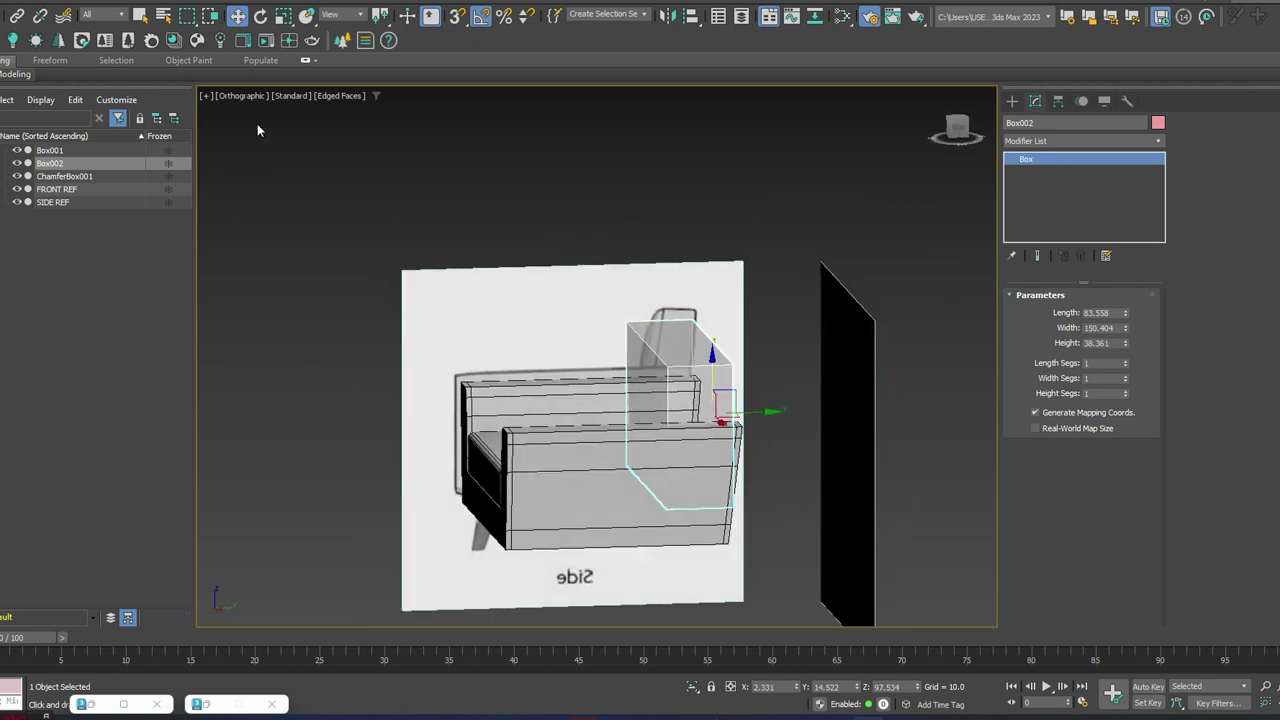
- Switch to the Right view and convert the backrest box to an Editable Poly
{"action": "left_click", "coordinate": [240, 95]}
{"action": "left_click", "coordinate": [255, 263]}
{"action": "middle_click_drag", "start_coordinate": [639, 255], "coordinate": [621, 393]}
{"action": "right_click", "coordinate": [1056, 155]}
{"action": "left_click", "coordinate": [1105, 264]}
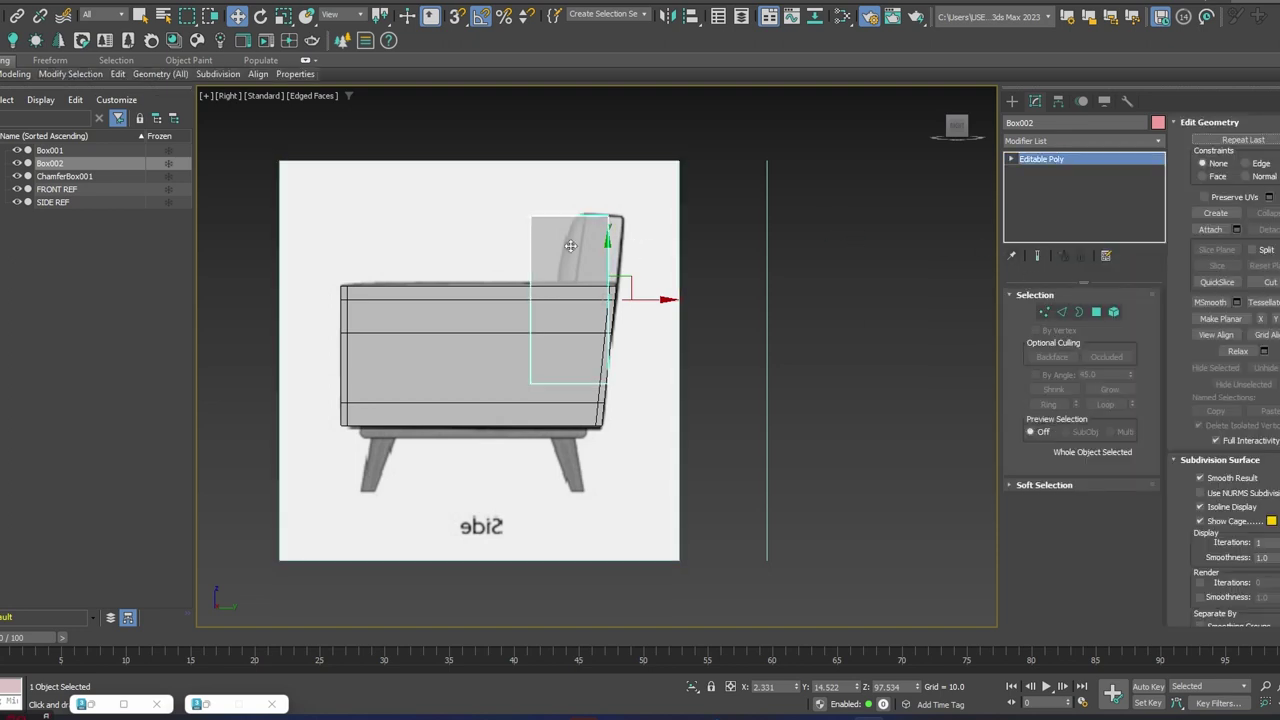
- Move the backrest's four front vertices back to the rear of the seat cushion, at about Y -9.4
{"action": "key", "text": "1"}
{"action": "left_click_drag", "start_coordinate": [487, 193], "coordinate": [577, 500]}
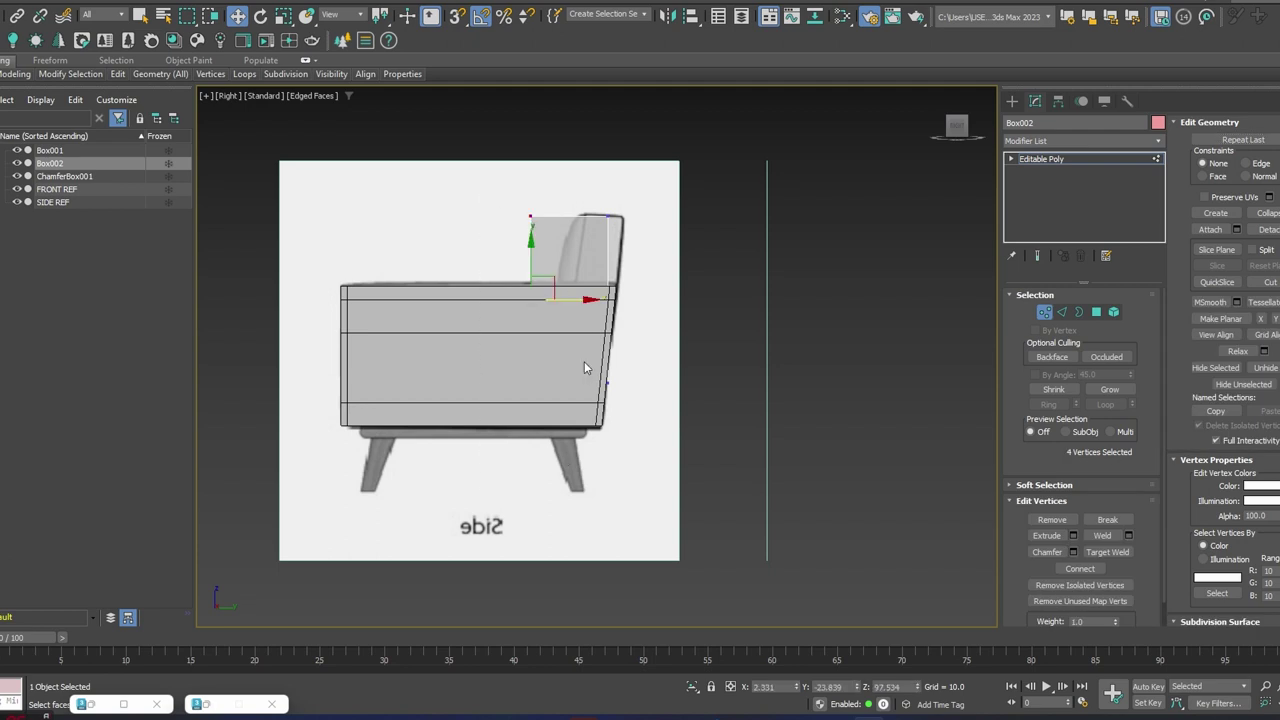
{"action": "key", "text": "F3"}
{"action": "key", "text": "F3"}
{"action": "left_click_drag", "start_coordinate": [572, 298], "coordinate": [600, 300]}
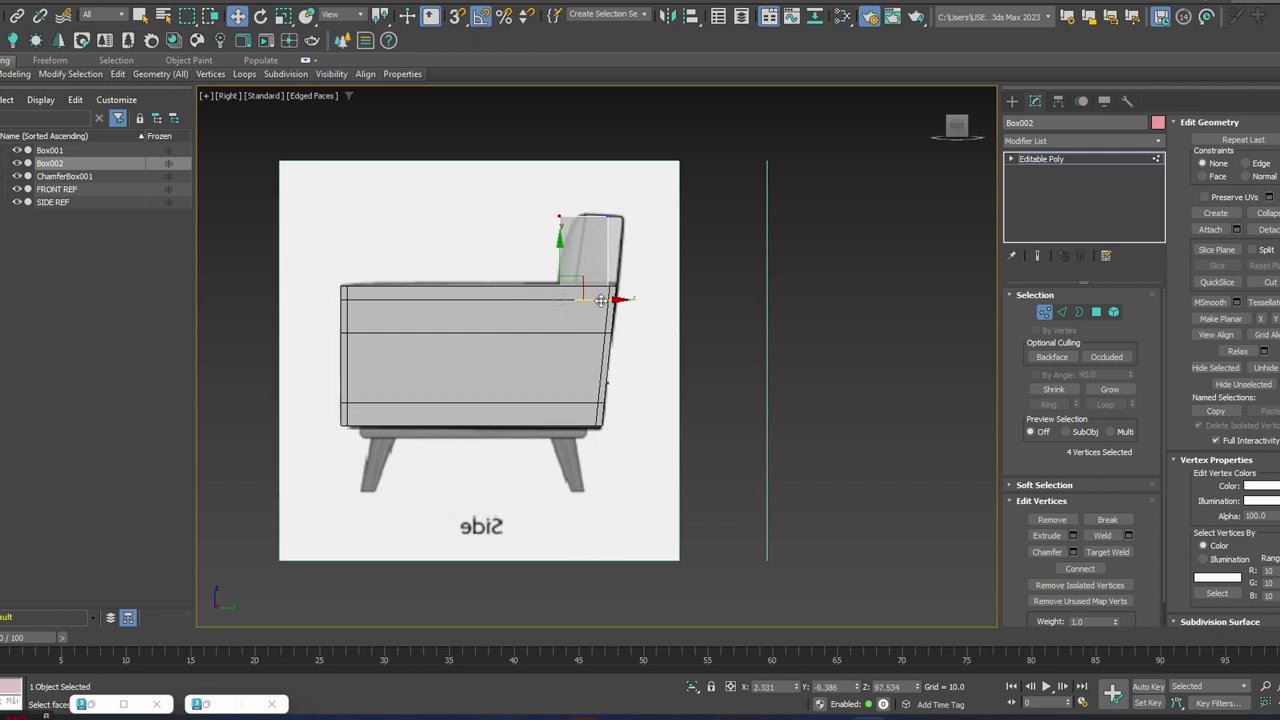
{"action": "key", "text": "F3"}
{"action": "key", "text": "F3"}
{"action": "key", "text": "F3"}
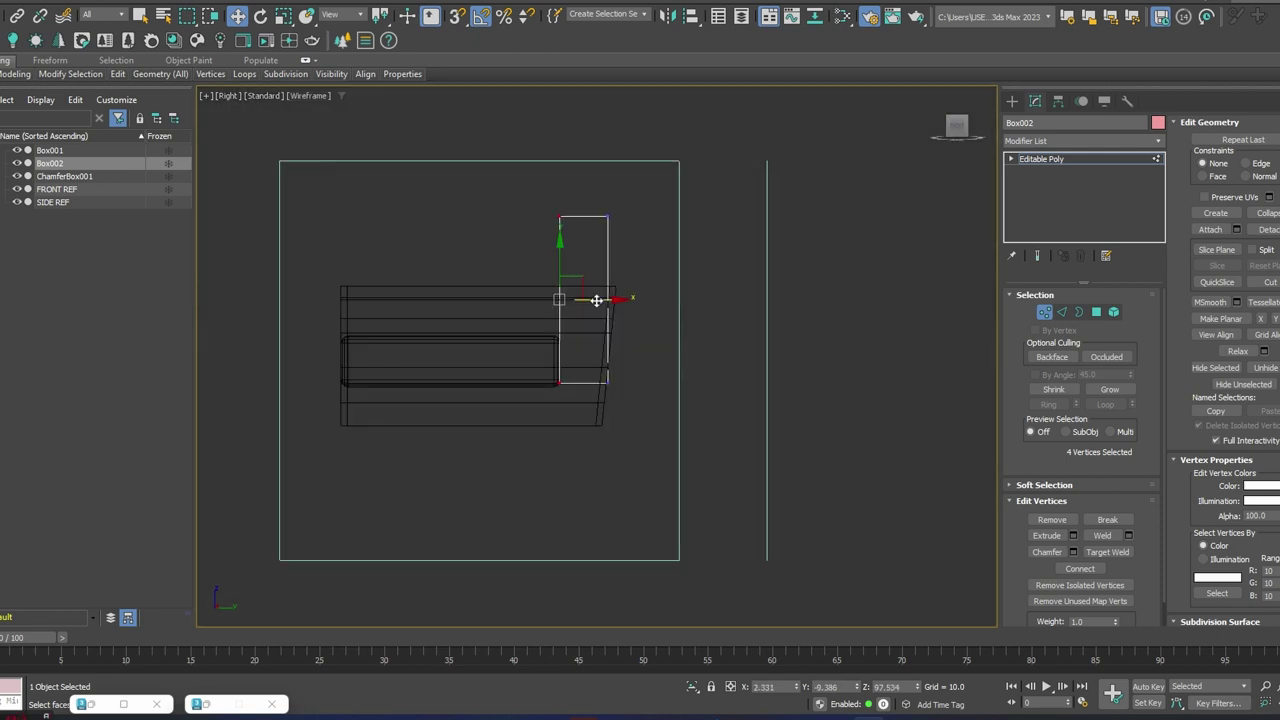
{"action": "left_click_drag", "start_coordinate": [596, 300], "coordinate": [599, 302]}
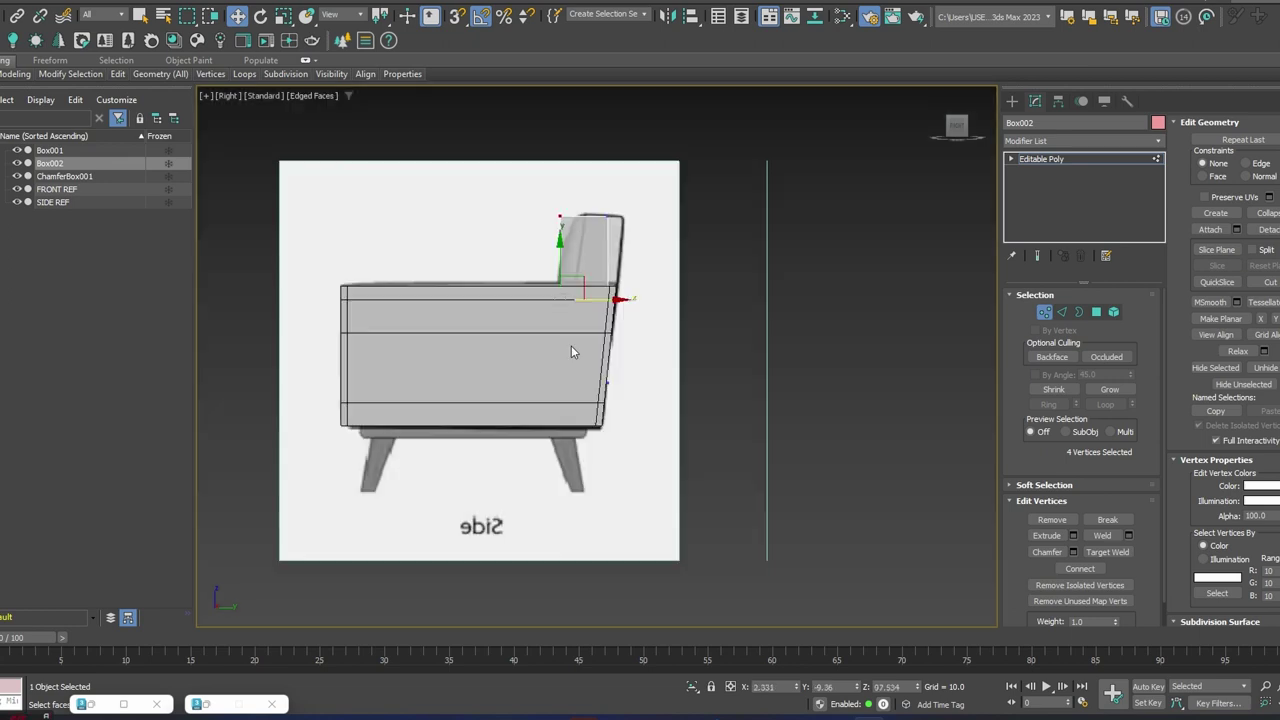
- Move the backrest's four top vertices slightly up to about Z 141.4 to match the side reference
{"action": "key", "text": "F3"}
{"action": "mouse_move", "coordinate": [505, 188]}
{"action": "left_mouse_down"}
{"action": "mouse_move", "coordinate": [668, 245]}
{"action": "mouse_move", "coordinate": [650, 215]}
{"action": "mouse_move", "coordinate": [661, 216]}
{"action": "left_mouse_up"}
{"action": "left_click_drag", "start_coordinate": [605, 184], "coordinate": [605, 180]}
{"action": "key", "text": "f"}
{"action": "scroll", "coordinate": [606, 208], "scroll_direction": "down", "scroll_amount": 5}
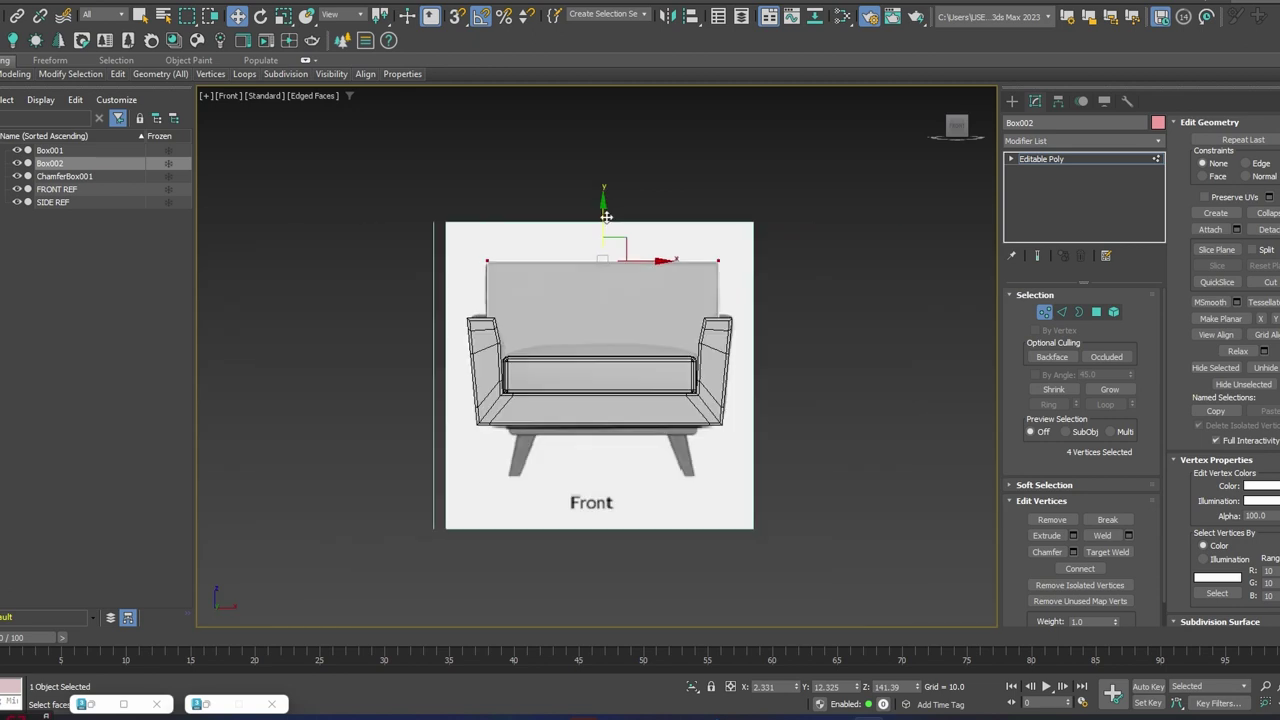
- Examine the backrest's shape and width against the front and side references from several angles
{"action": "middle_click_drag", "start_coordinate": [708, 360], "coordinate": [690, 316], "text": "alt"}
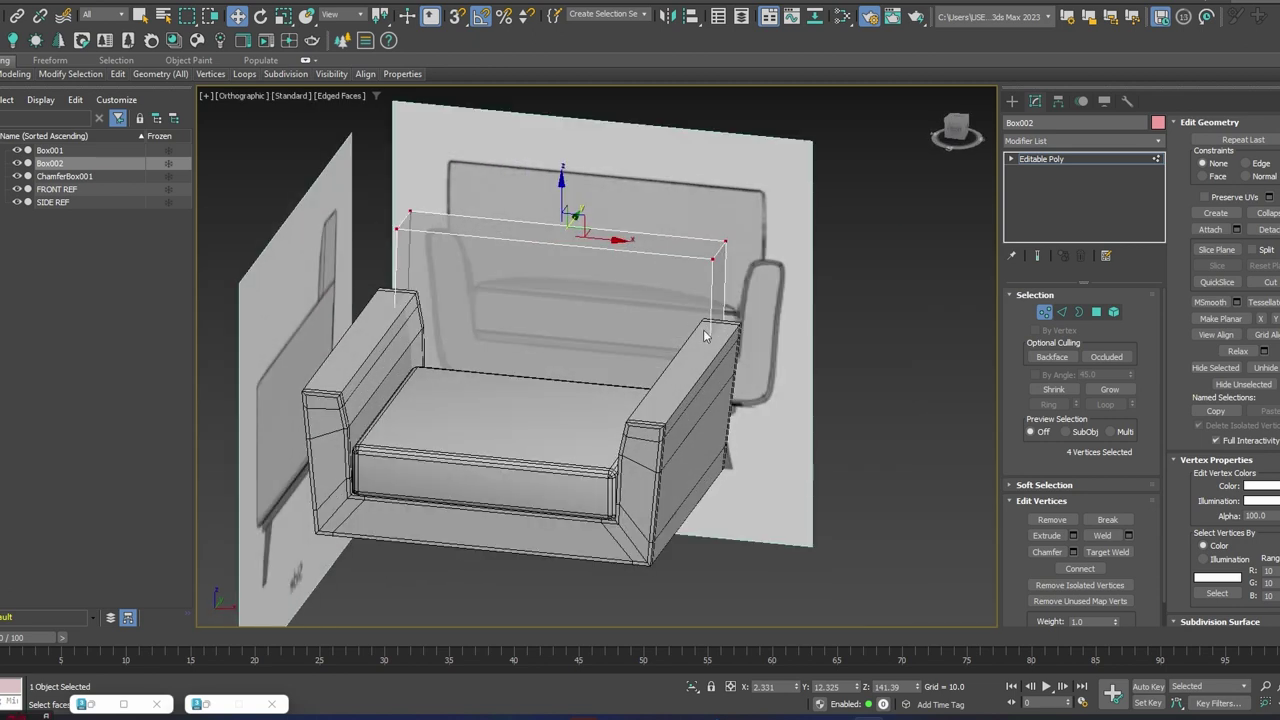
{"action": "middle_click_drag", "start_coordinate": [700, 343], "coordinate": [761, 318], "text": "alt"}
{"action": "key", "text": "f"}
{"action": "scroll", "coordinate": [755, 325], "scroll_direction": "down", "scroll_amount": 5}
{"action": "scroll", "coordinate": [739, 362], "scroll_direction": "up", "scroll_amount": 3}
{"action": "middle_click_drag", "start_coordinate": [742, 370], "coordinate": [688, 383], "text": "alt"}
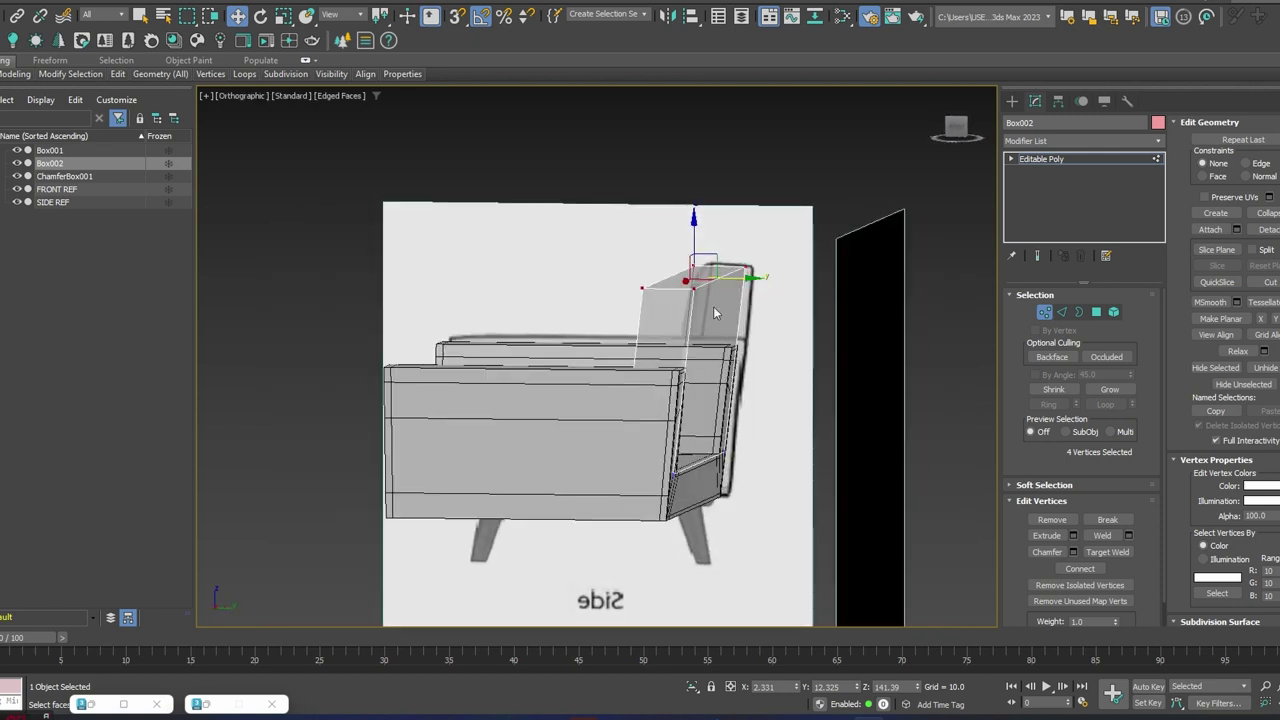
{"action": "middle_click_drag", "start_coordinate": [763, 358], "coordinate": [822, 418], "text": "alt"}
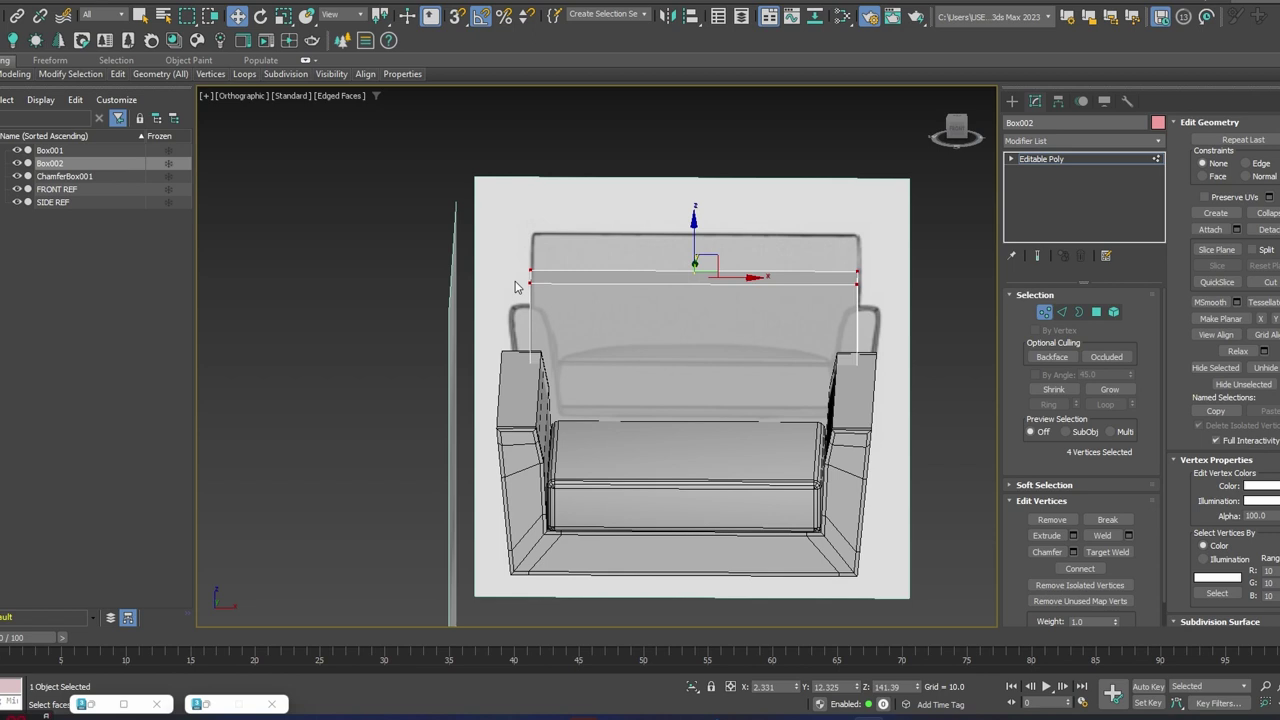
{"action": "middle_click_drag", "start_coordinate": [547, 410], "coordinate": [728, 373], "text": "alt"}
- Scale all eight backrest vertices inward along X in the Front view so the backrest fits between the armrests
{"action": "left_click_drag", "start_coordinate": [576, 510], "coordinate": [601, 581]}
{"action": "left_click_drag", "start_coordinate": [862, 233], "coordinate": [858, 236], "text": "ctrl"}
{"action": "key", "text": "f"}
{"action": "scroll", "coordinate": [743, 349], "scroll_direction": "down", "scroll_amount": 4}
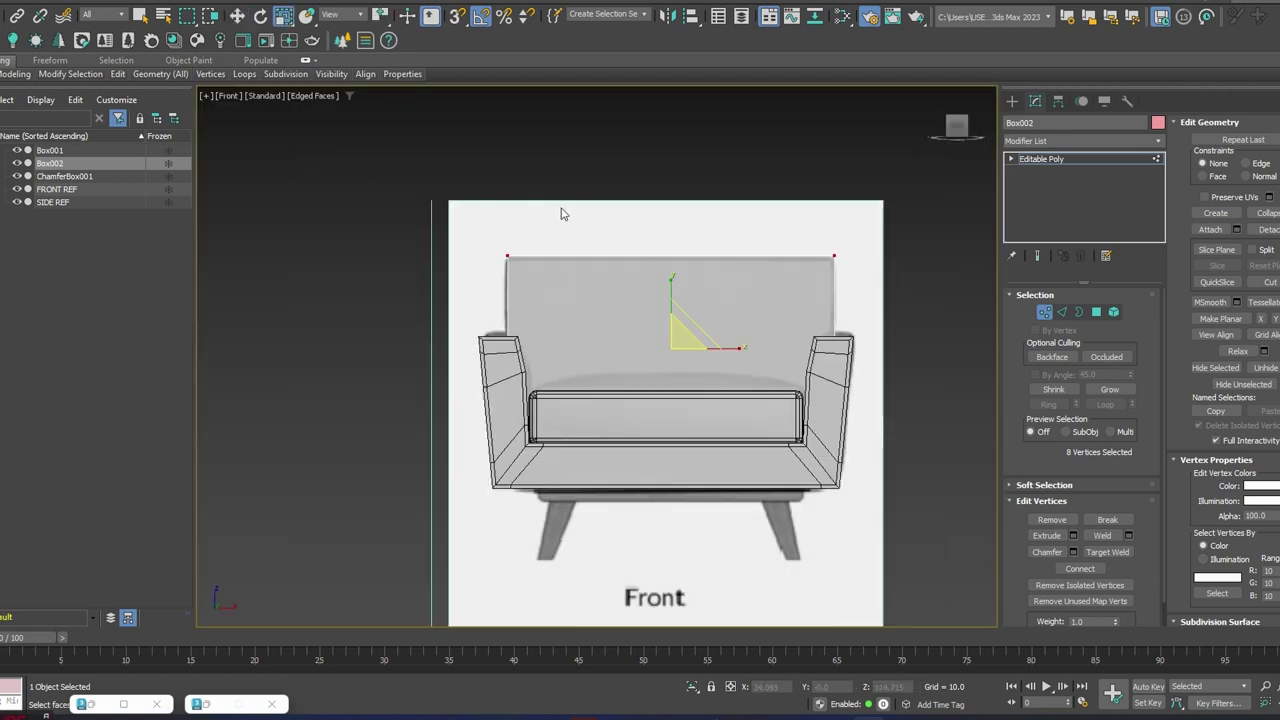
{"action": "left_click_drag", "start_coordinate": [730, 348], "coordinate": [724, 348]}
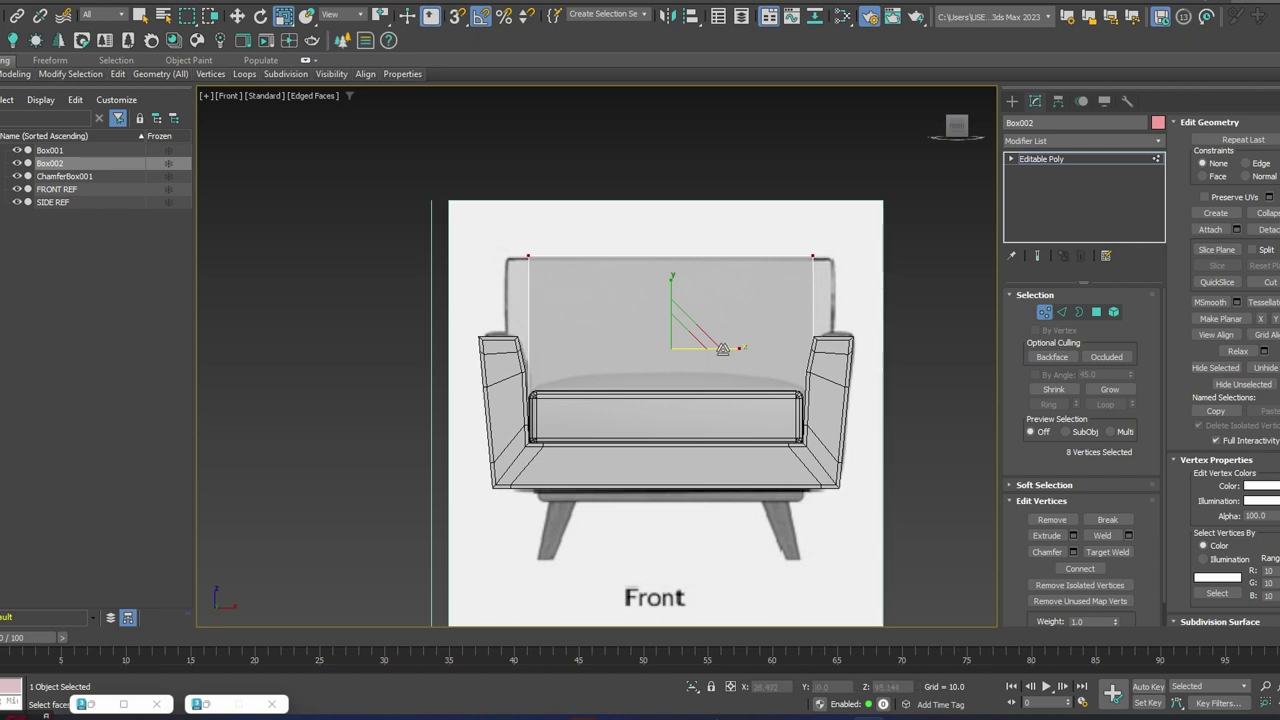
- Center the whole backrest at X 0 and scale it along X to about 98.5%
{"action": "left_click", "coordinate": [1044, 312]}
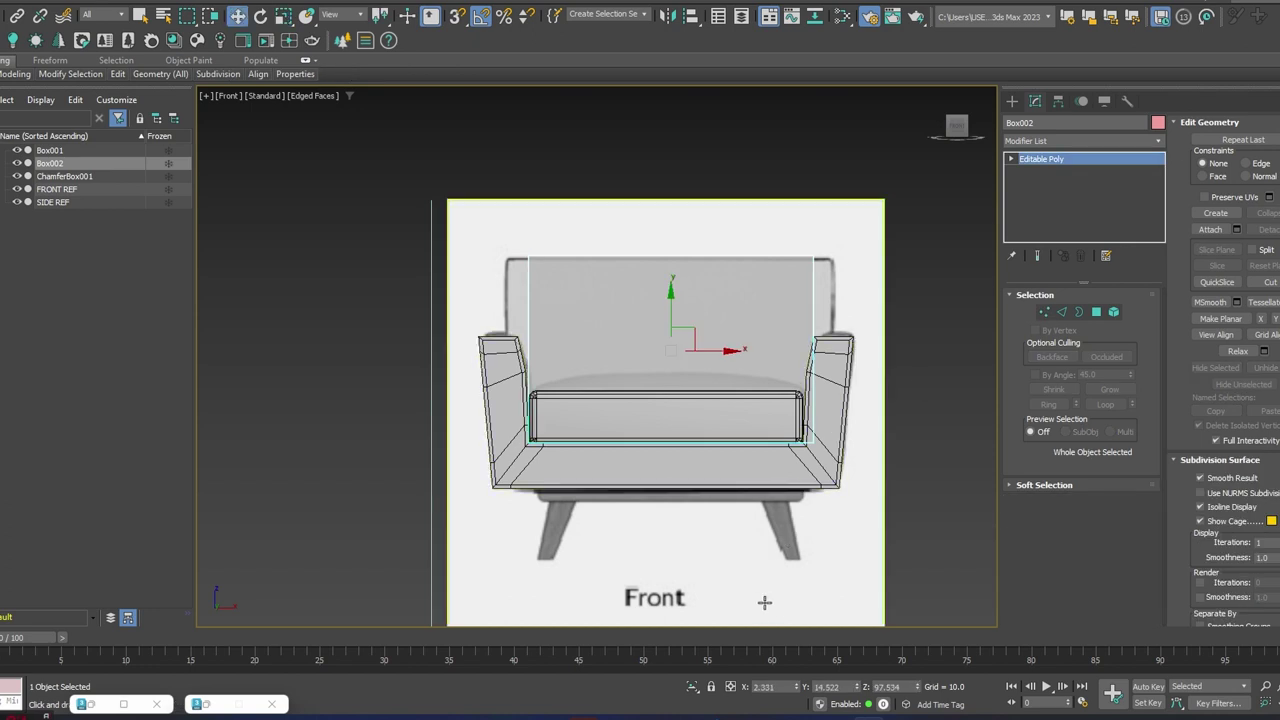
{"action": "right_click", "coordinate": [797, 686]}
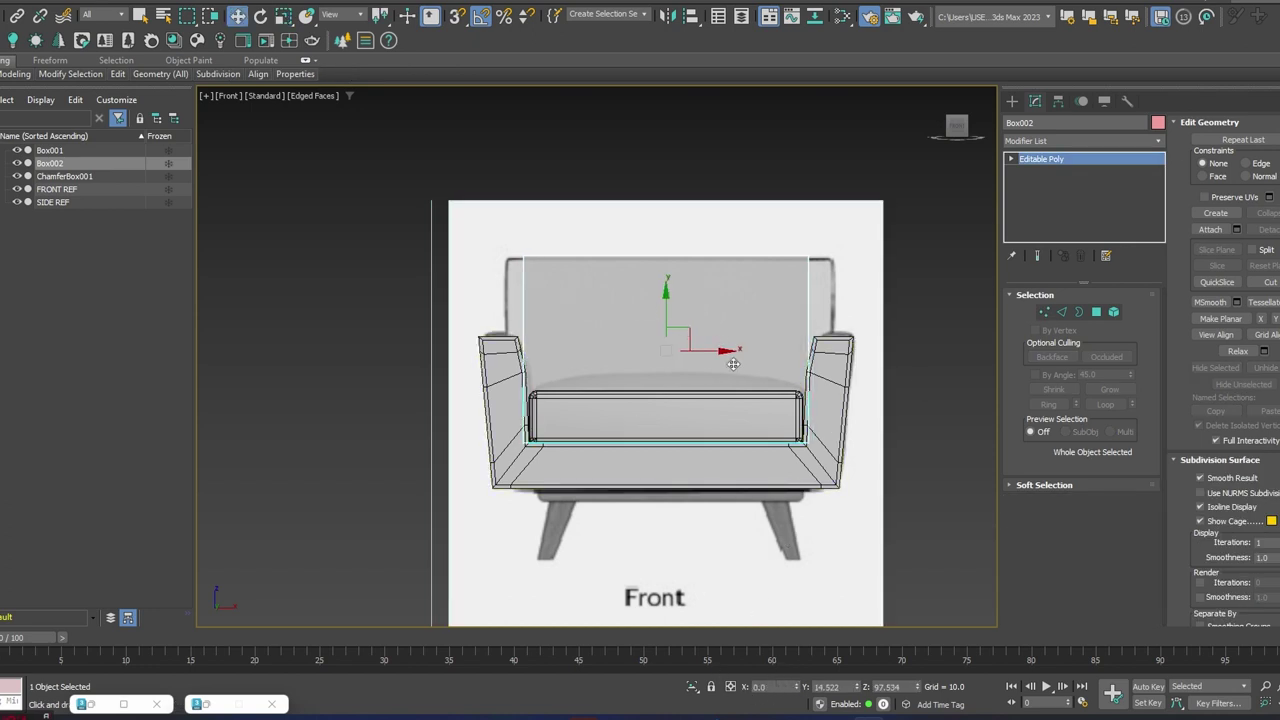
{"action": "middle_click_drag", "start_coordinate": [847, 345], "coordinate": [791, 401], "text": "alt"}
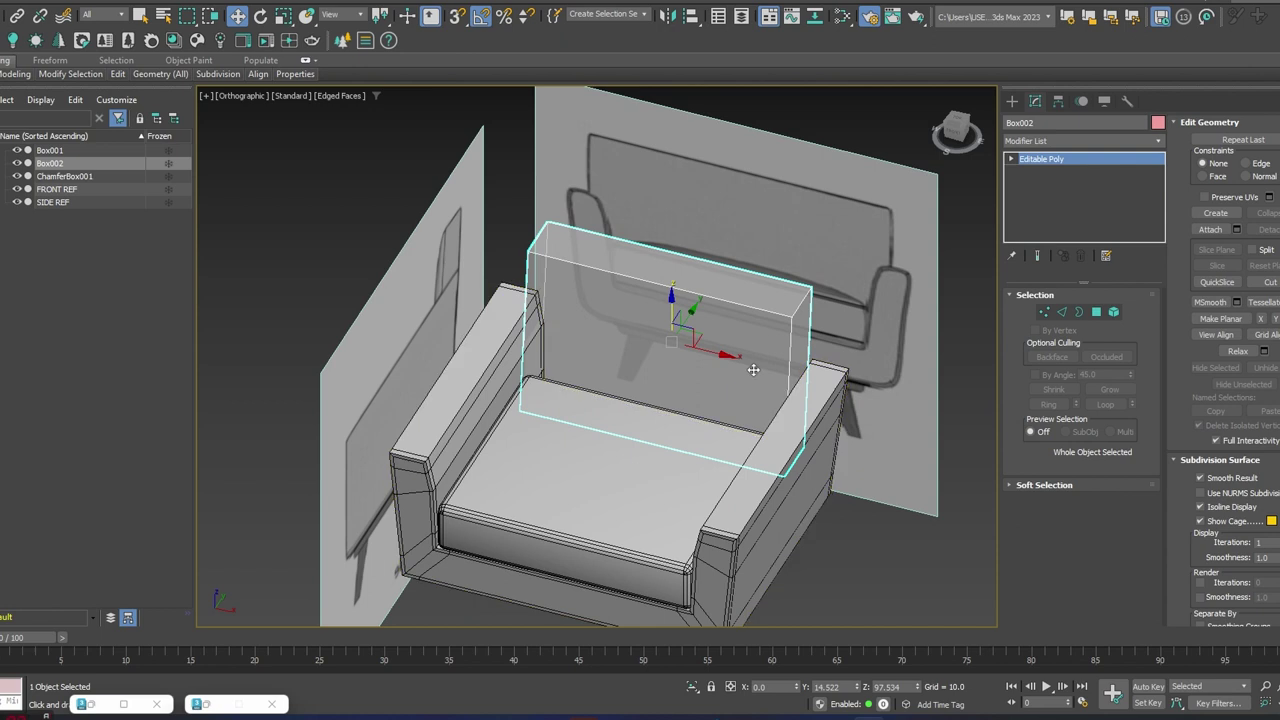
{"action": "key", "text": "r"}
{"action": "left_click_drag", "start_coordinate": [729, 357], "coordinate": [725, 356]}
{"action": "middle_click_drag", "start_coordinate": [772, 286], "coordinate": [797, 286], "text": "alt"}
{"action": "middle_click_drag", "start_coordinate": [864, 438], "coordinate": [495, 189], "text": "alt"}
- Add a horizontal edge loop around the backrest at armrest height with Swift Loop
{"action": "mouse_move", "coordinate": [113, 79]}
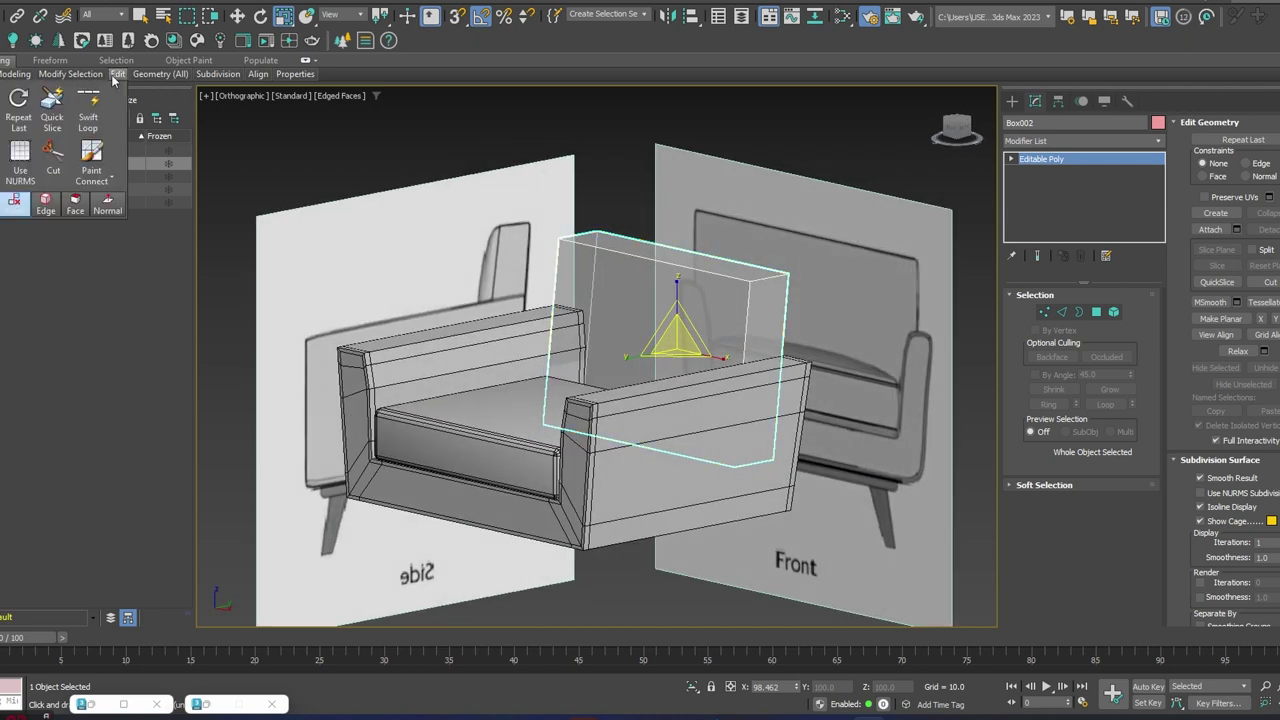
{"action": "left_click", "coordinate": [100, 113]}
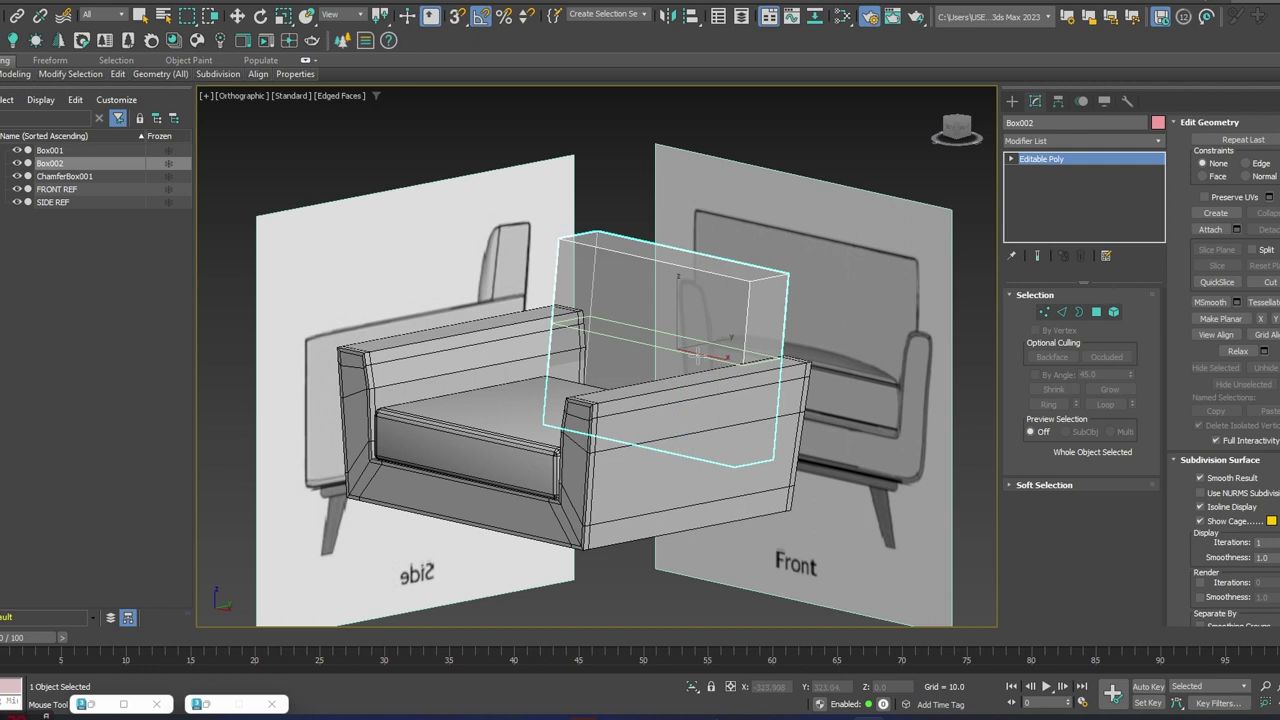
{"action": "left_click", "coordinate": [752, 360]}
{"action": "right_click", "coordinate": [752, 357]}
- Scale the new loop's four vertices outward along X to the armrests' inner top corners and widen the top four vertices to match
{"action": "scroll", "coordinate": [730, 355], "scroll_direction": "down", "scroll_amount": 1}
{"action": "middle_click_drag", "start_coordinate": [740, 350], "coordinate": [811, 324], "text": "alt"}
{"action": "key", "text": "p"}
{"action": "scroll", "coordinate": [797, 314], "scroll_direction": "down", "scroll_amount": 3}
{"action": "scroll", "coordinate": [797, 314], "scroll_direction": "up", "scroll_amount": 2}
{"action": "key", "text": "f"}
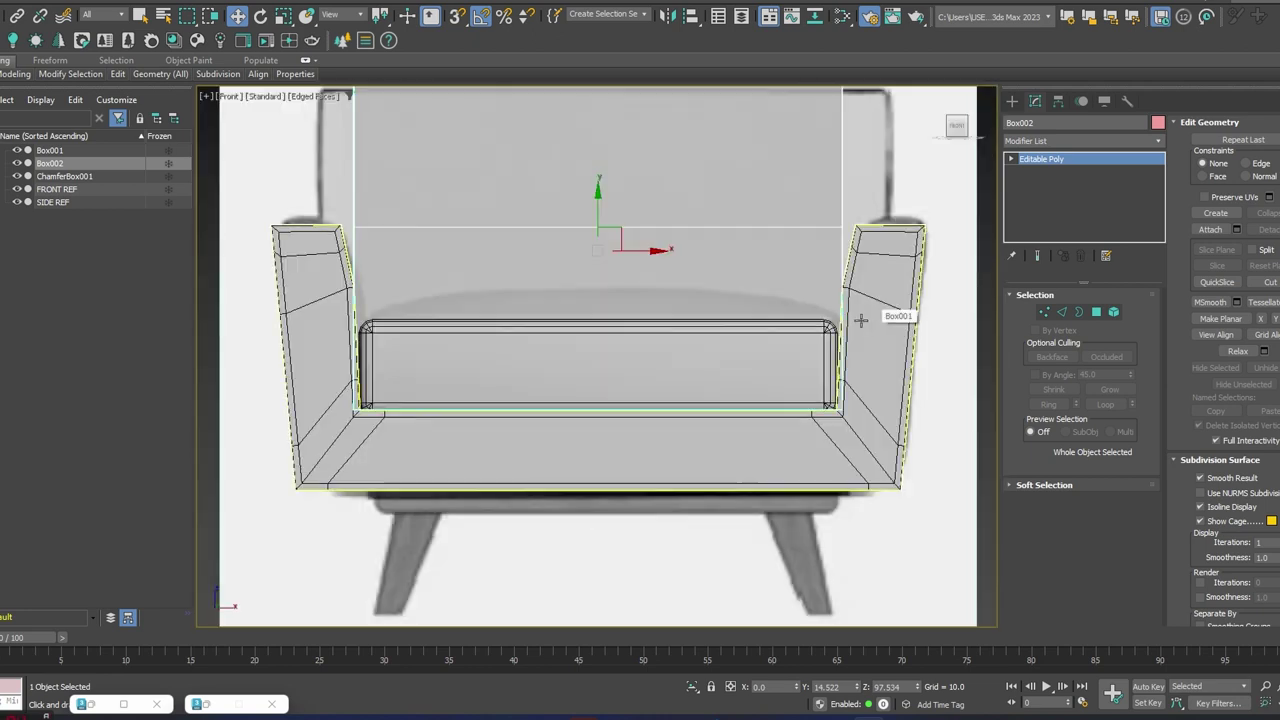
{"action": "key", "text": "1"}
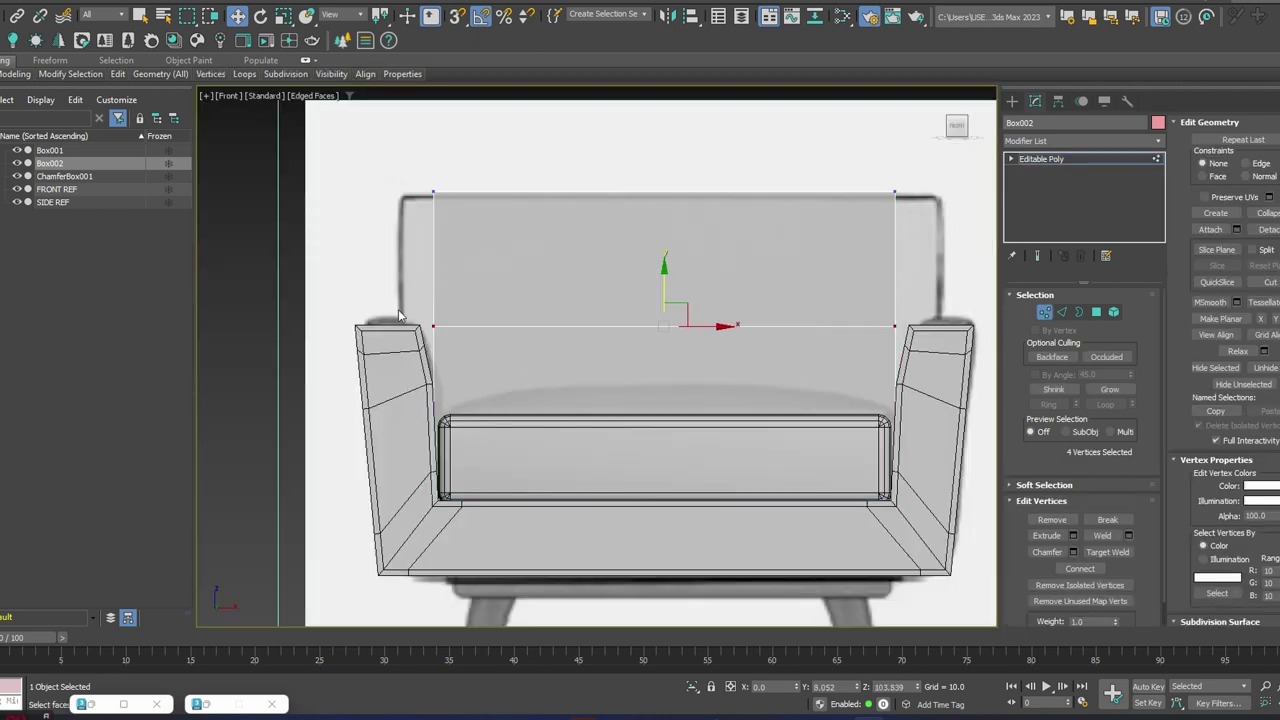
{"action": "key", "text": "r"}
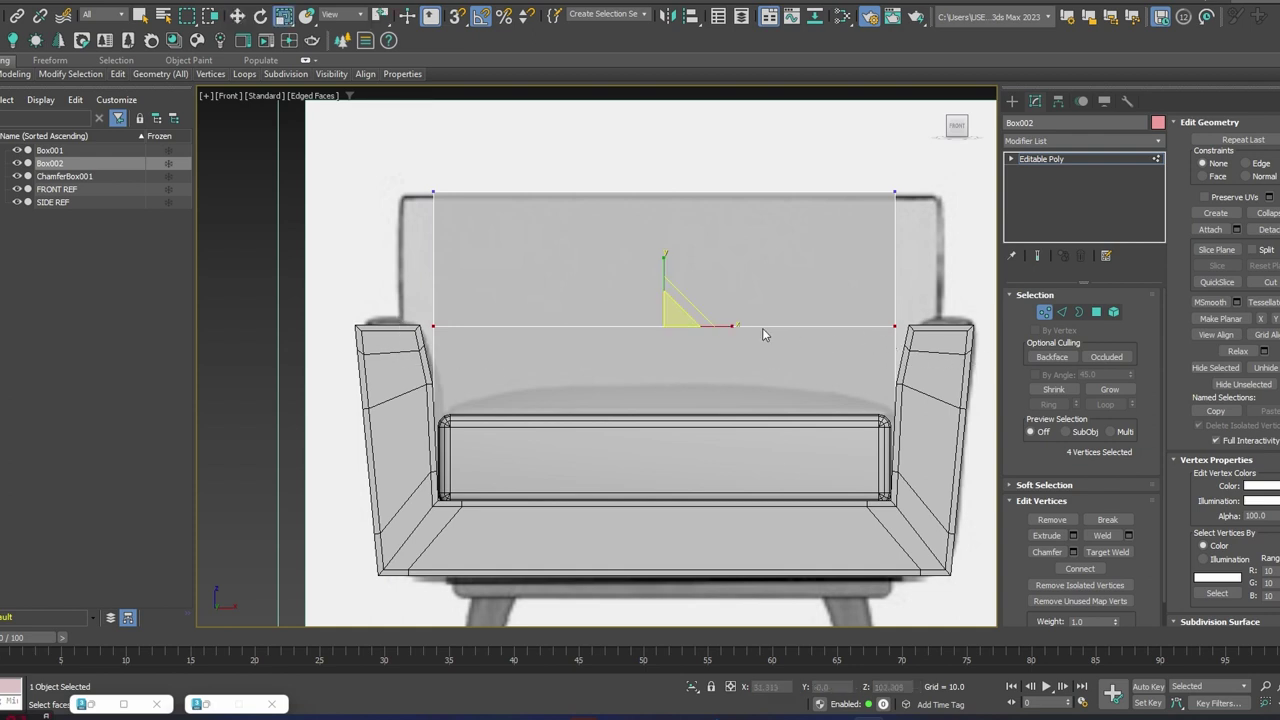
{"action": "left_click_drag", "start_coordinate": [734, 325], "coordinate": [737, 325]}
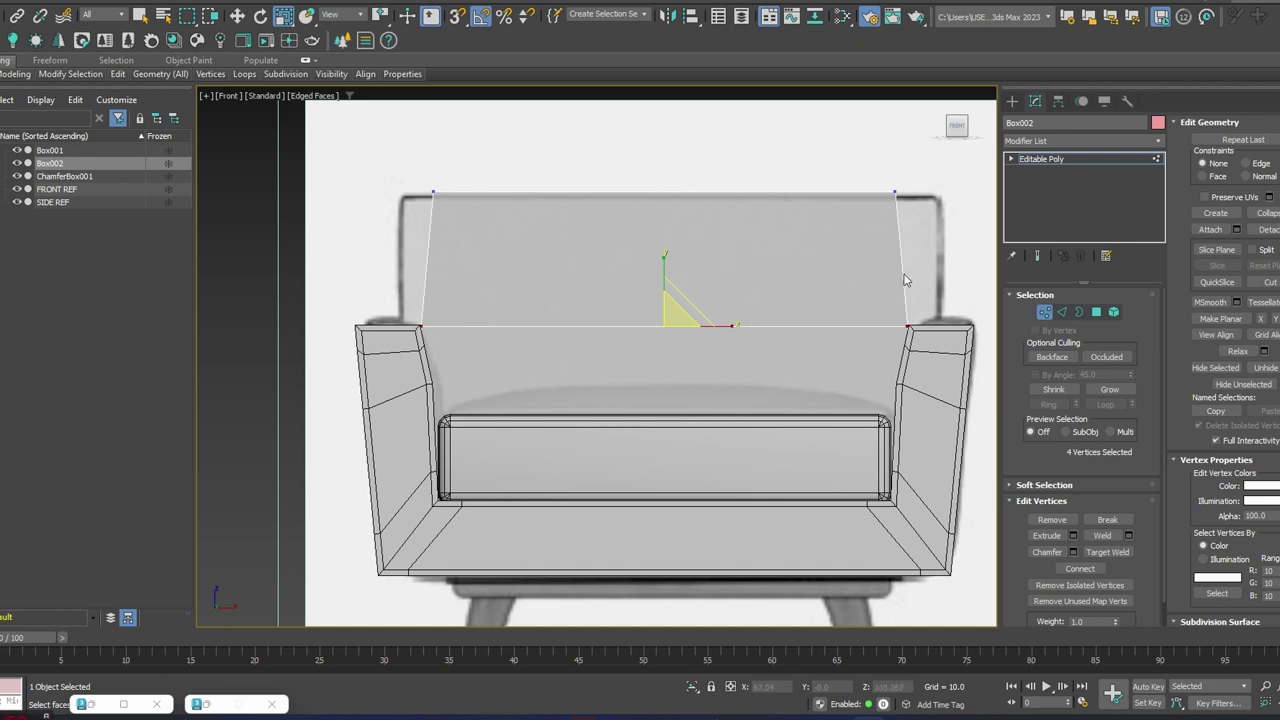
{"action": "left_click_drag", "start_coordinate": [783, 222], "coordinate": [945, 222]}
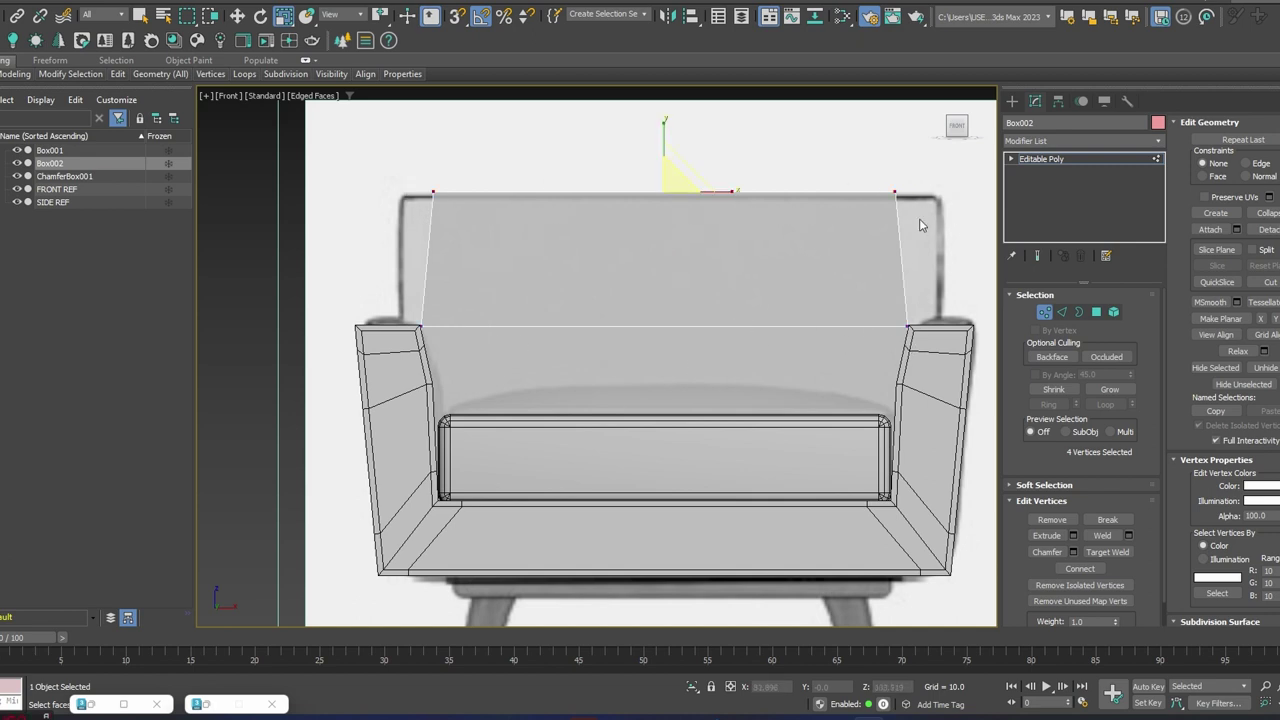
{"action": "left_click_drag", "start_coordinate": [729, 188], "coordinate": [731, 189]}
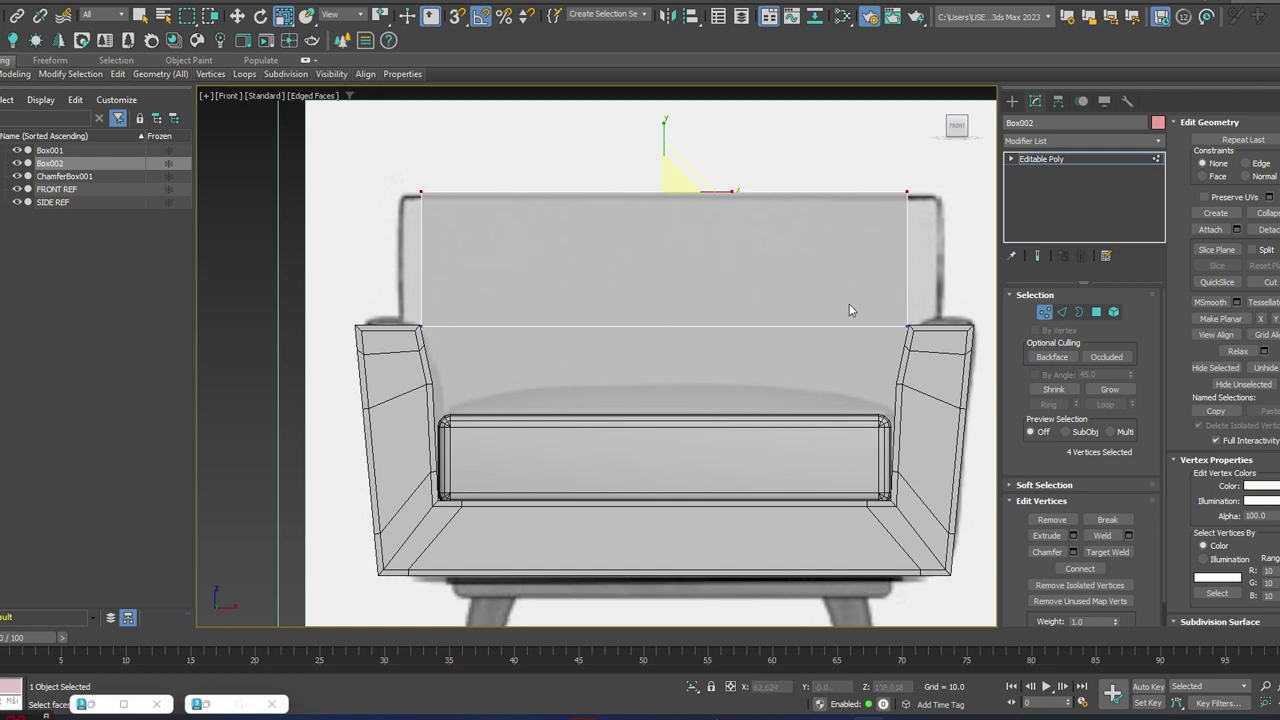
- Extrude the backrest's two side polygons above the armrests outward to roughly the front reference's width
{"action": "middle_click_drag", "start_coordinate": [819, 341], "coordinate": [799, 363], "text": "alt"}
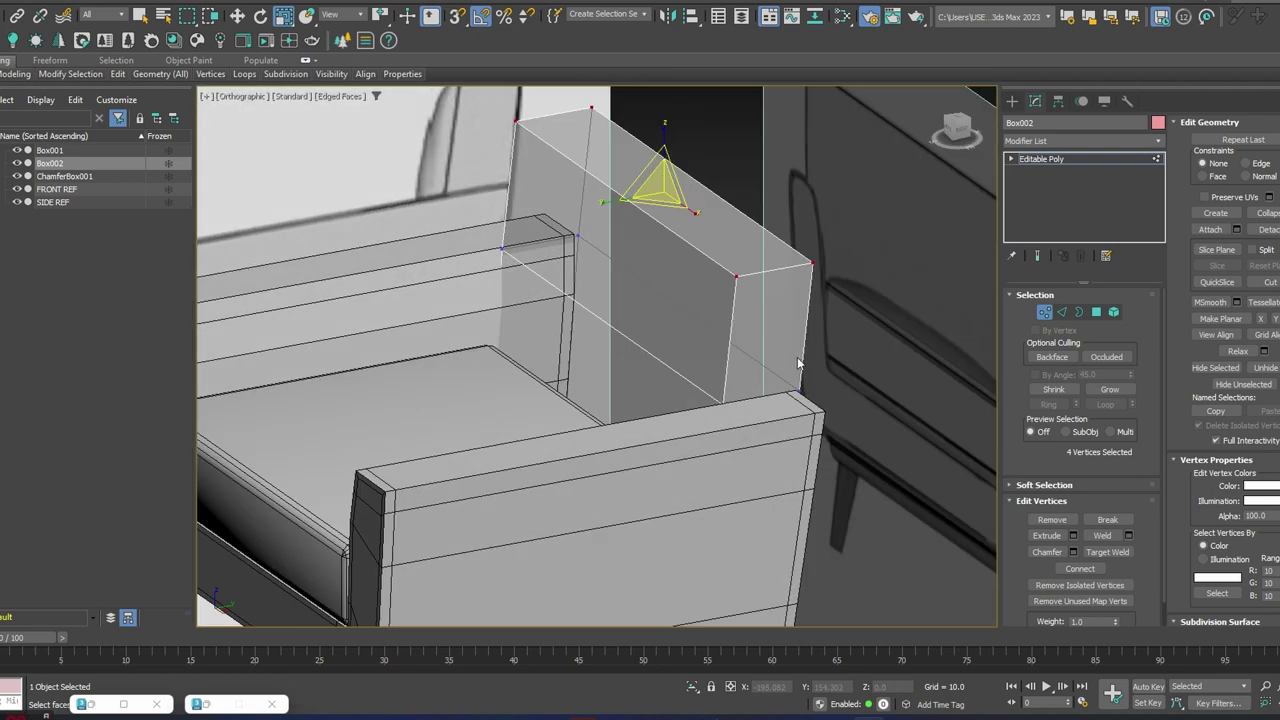
{"action": "left_click", "coordinate": [1096, 312]}
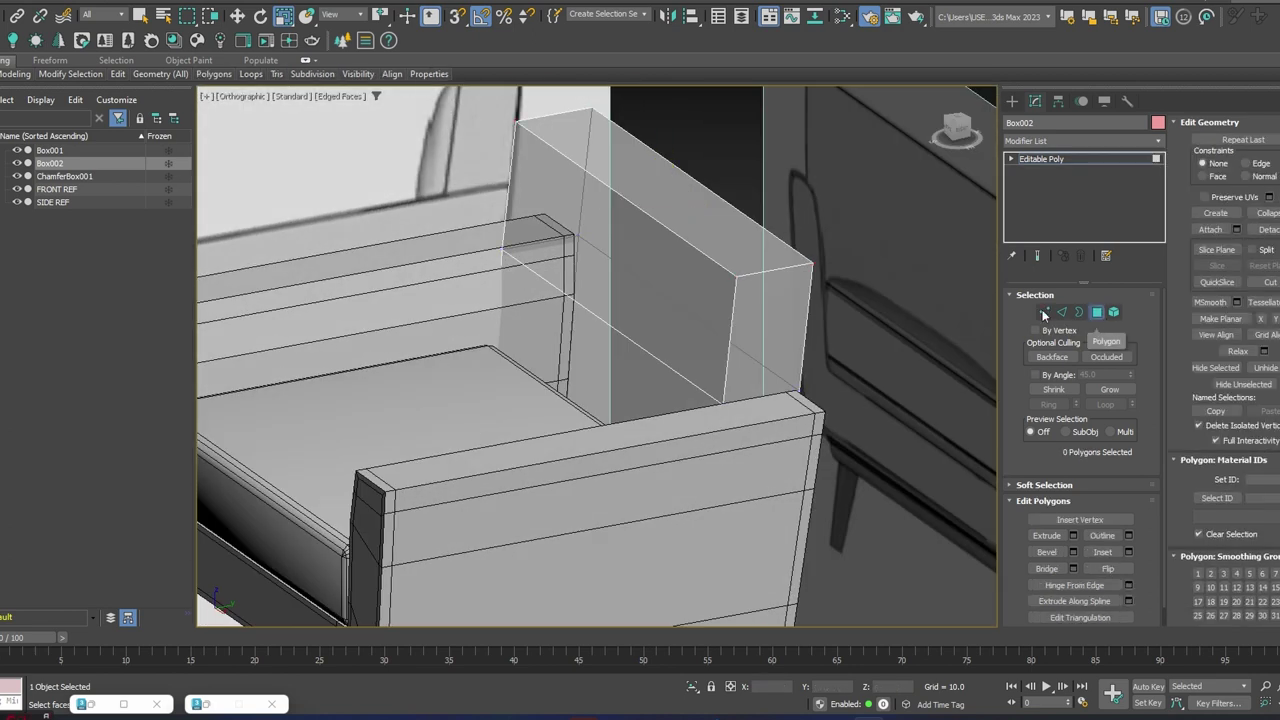
{"action": "middle_click_drag", "start_coordinate": [410, 225], "coordinate": [340, 256], "text": "alt"}
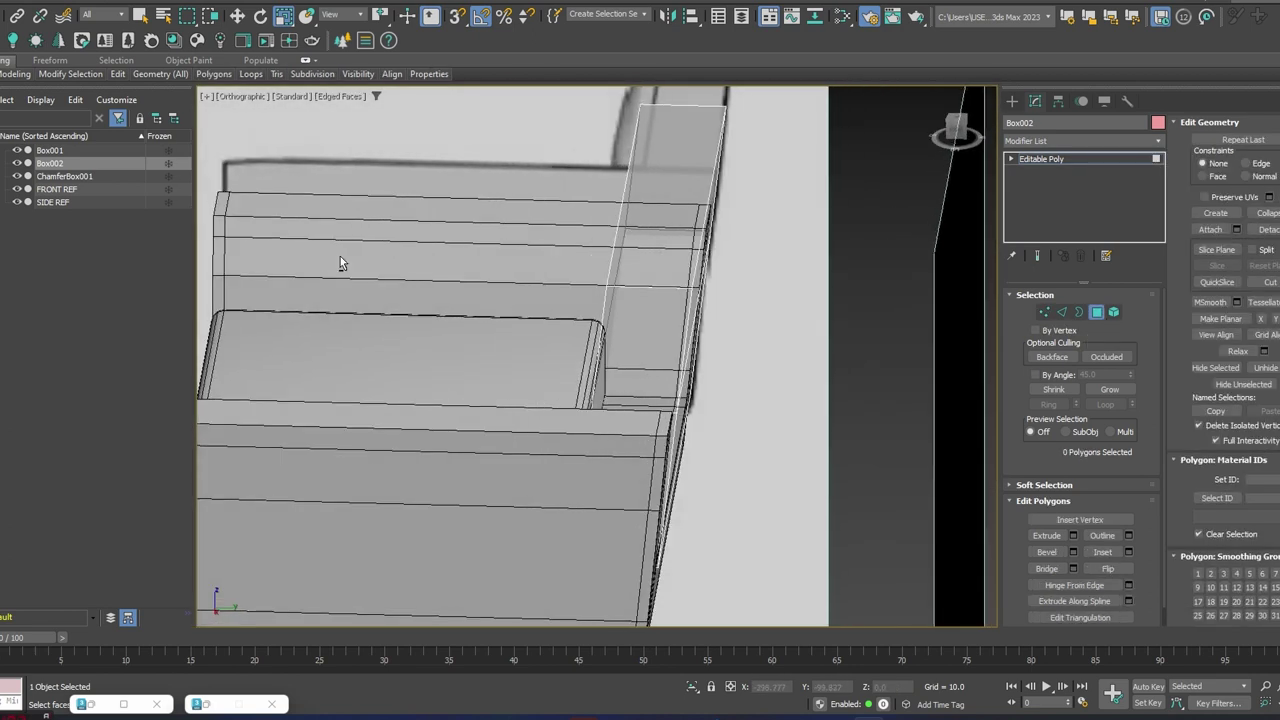
{"action": "key", "text": "p"}
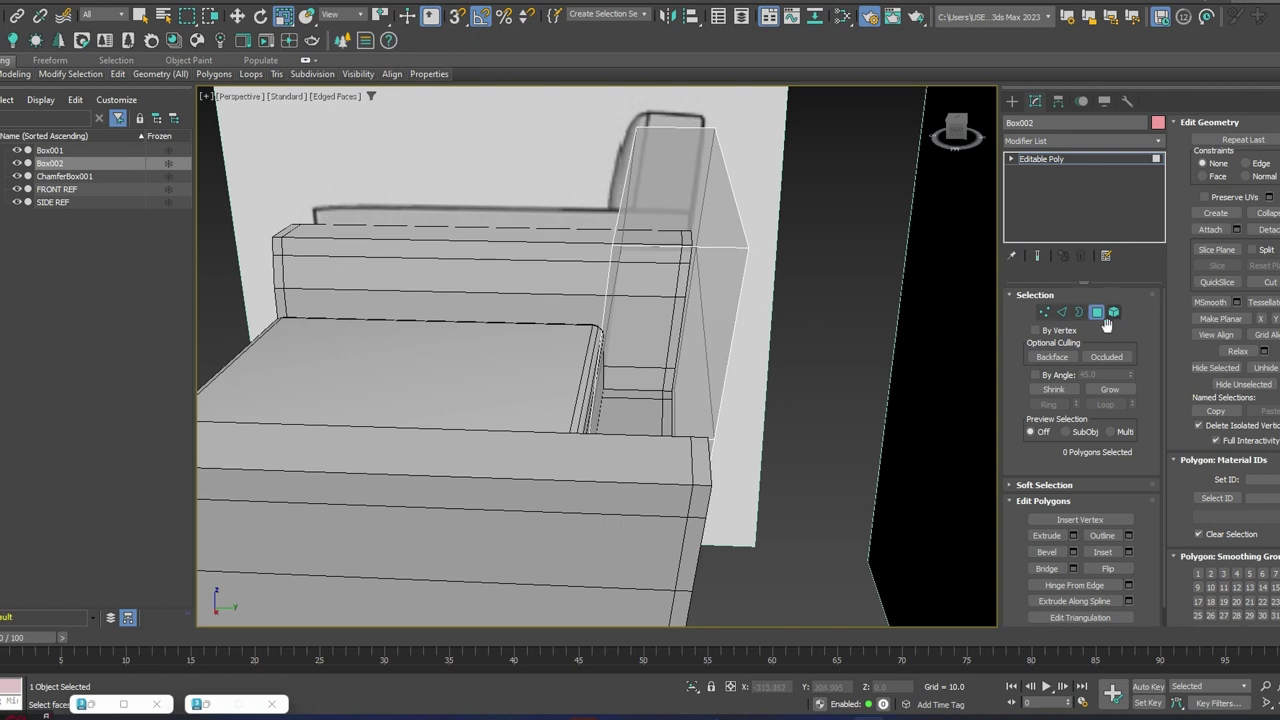
{"action": "left_click", "coordinate": [674, 338]}
{"action": "middle_click_drag", "start_coordinate": [674, 338], "coordinate": [591, 303], "text": "alt"}
{"action": "left_click", "coordinate": [591, 303], "text": "ctrl"}
{"action": "mouse_move", "coordinate": [706, 316]}
{"action": "middle_mouse_down", "text": "alt"}
{"action": "mouse_move", "coordinate": [717, 317]}
{"action": "mouse_move", "coordinate": [700, 316]}
{"action": "middle_mouse_up", "text": "alt"}
{"action": "key", "text": "f"}
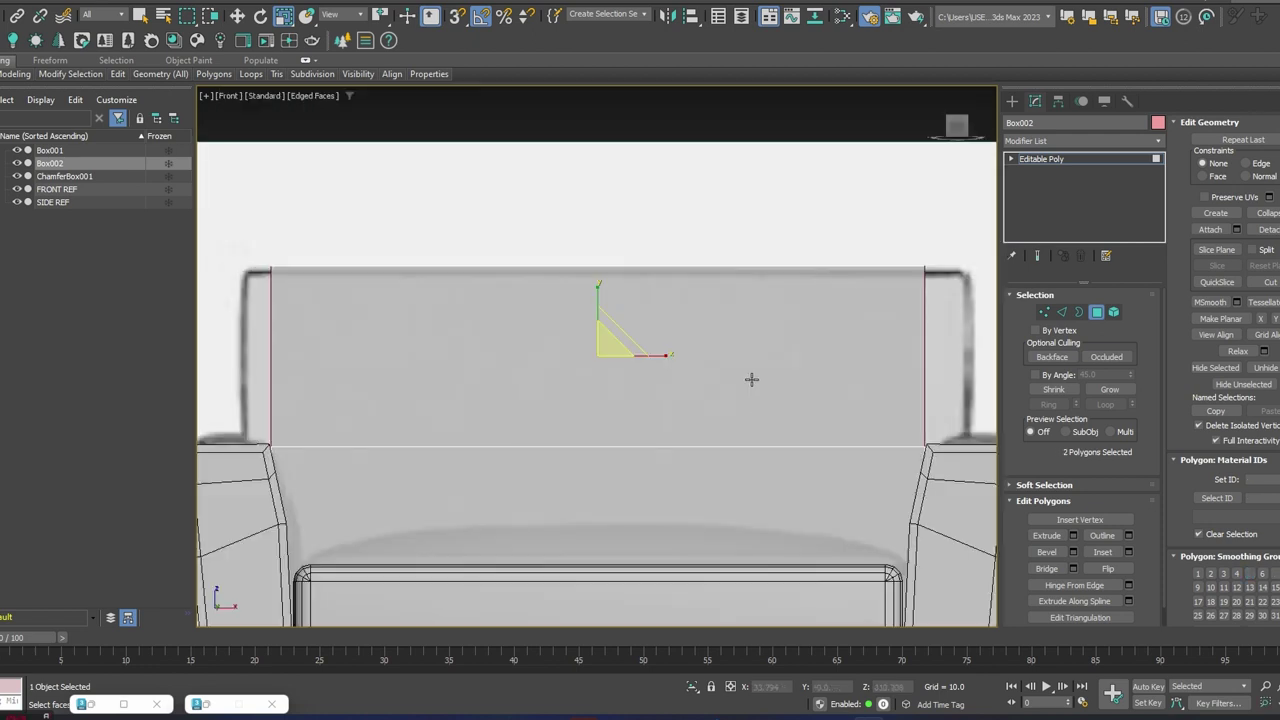
{"action": "scroll", "coordinate": [735, 360], "scroll_direction": "down", "scroll_amount": 3}
{"action": "scroll", "coordinate": [777, 365], "scroll_direction": "up", "scroll_amount": 1}
{"action": "middle_click_drag", "start_coordinate": [777, 365], "coordinate": [717, 332]}
{"action": "key", "text": "w"}
{"action": "middle_click_drag", "start_coordinate": [871, 302], "coordinate": [912, 302]}
{"action": "scroll", "coordinate": [912, 302], "scroll_direction": "down", "scroll_amount": 3}
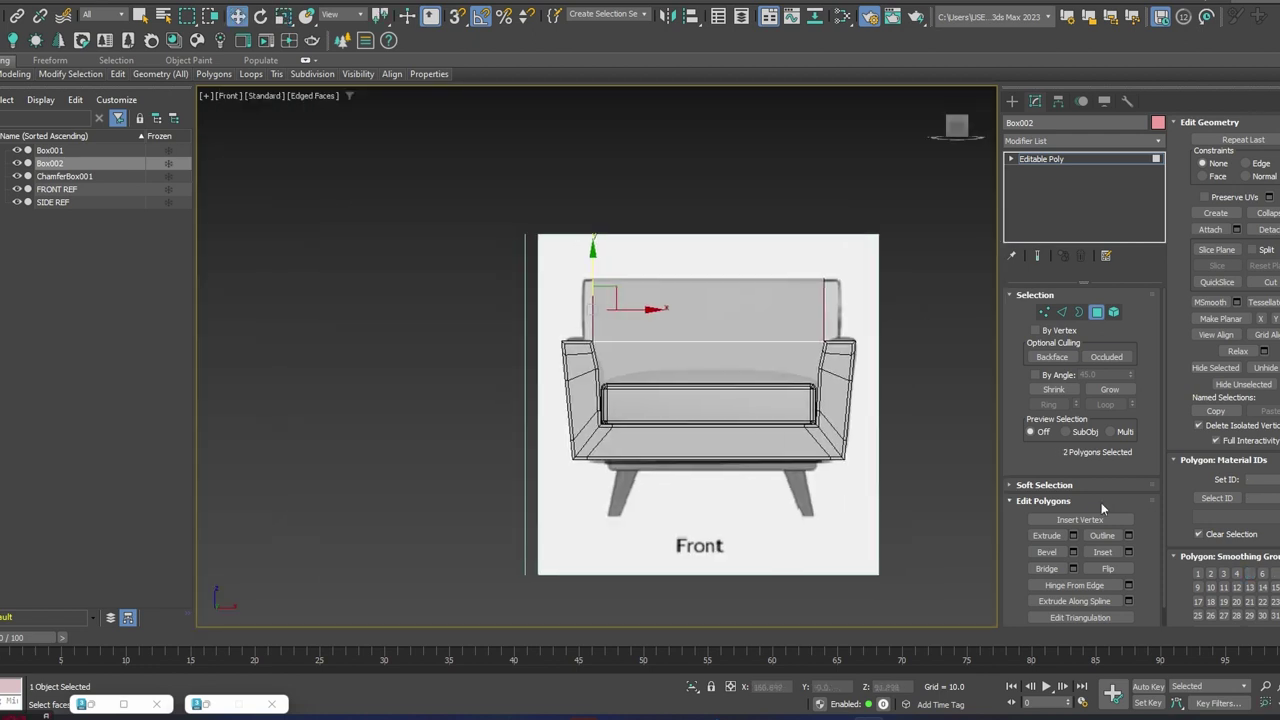
{"action": "left_click", "coordinate": [1074, 537]}
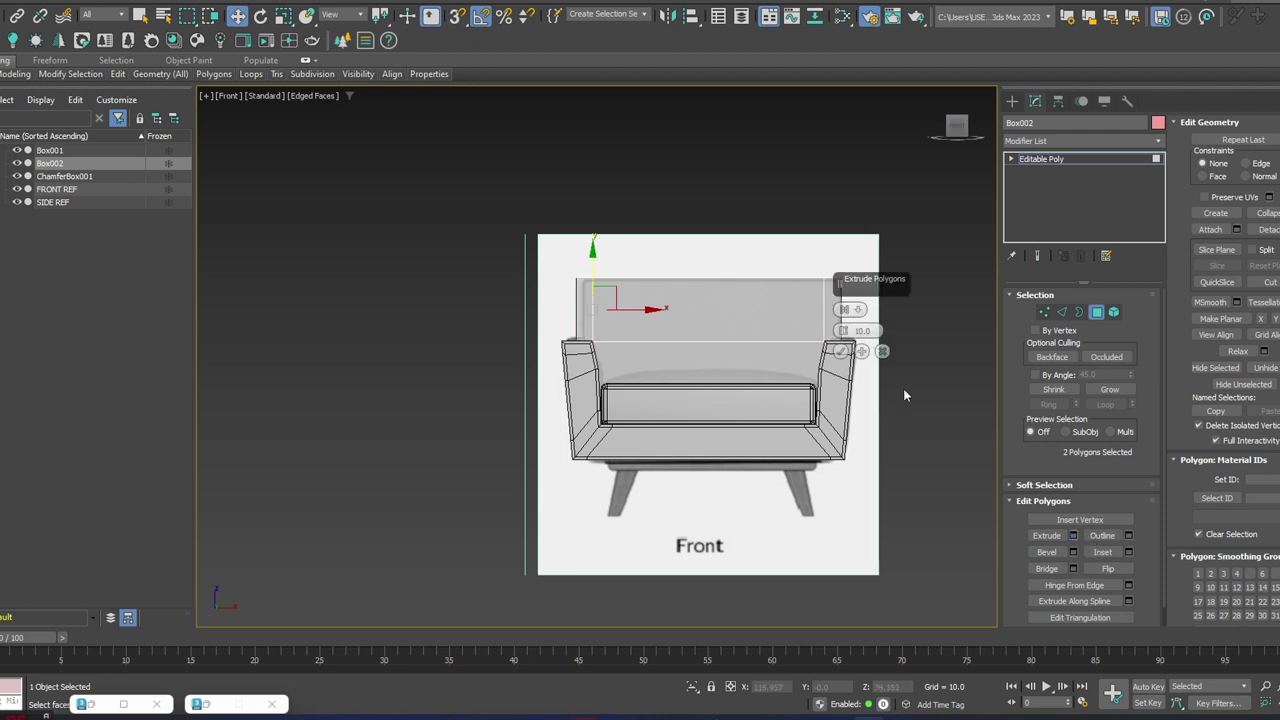
{"action": "scroll", "coordinate": [723, 349], "scroll_direction": "up", "scroll_amount": 2}
{"action": "middle_click_drag", "start_coordinate": [723, 349], "coordinate": [629, 373]}
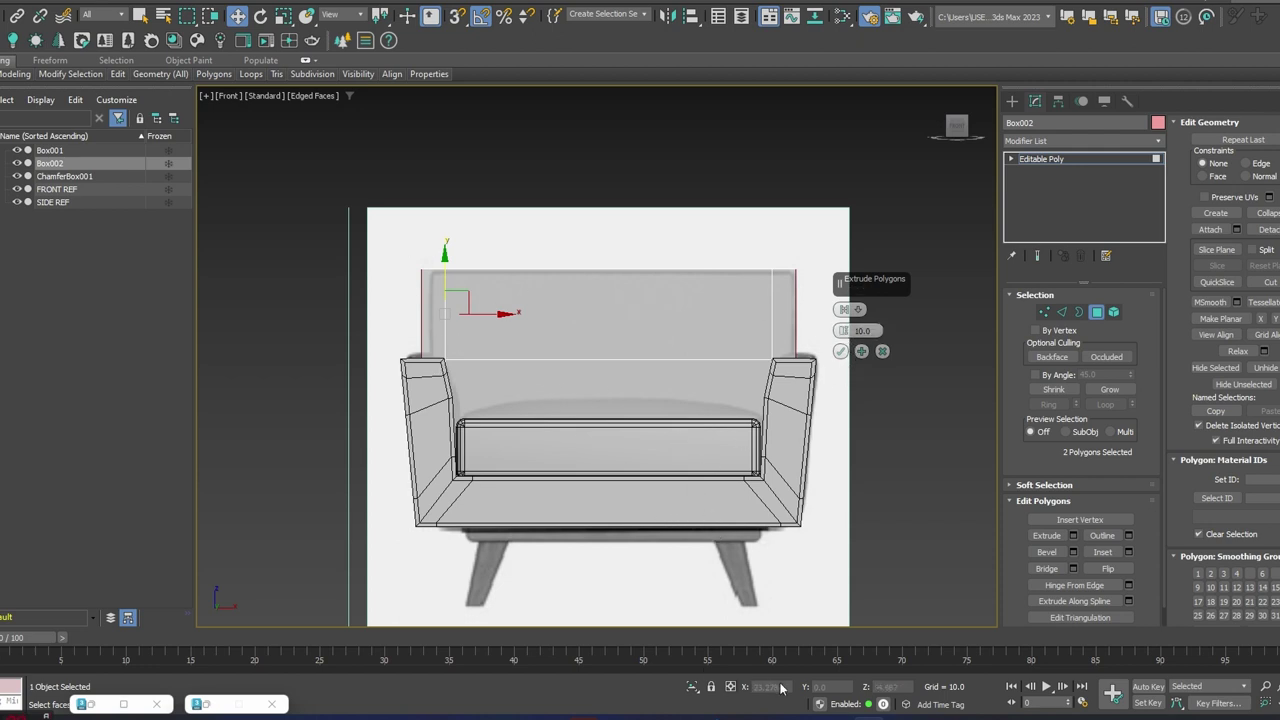
{"action": "left_click_drag", "start_coordinate": [842, 332], "coordinate": [841, 331]}
{"action": "left_click", "coordinate": [840, 351]}
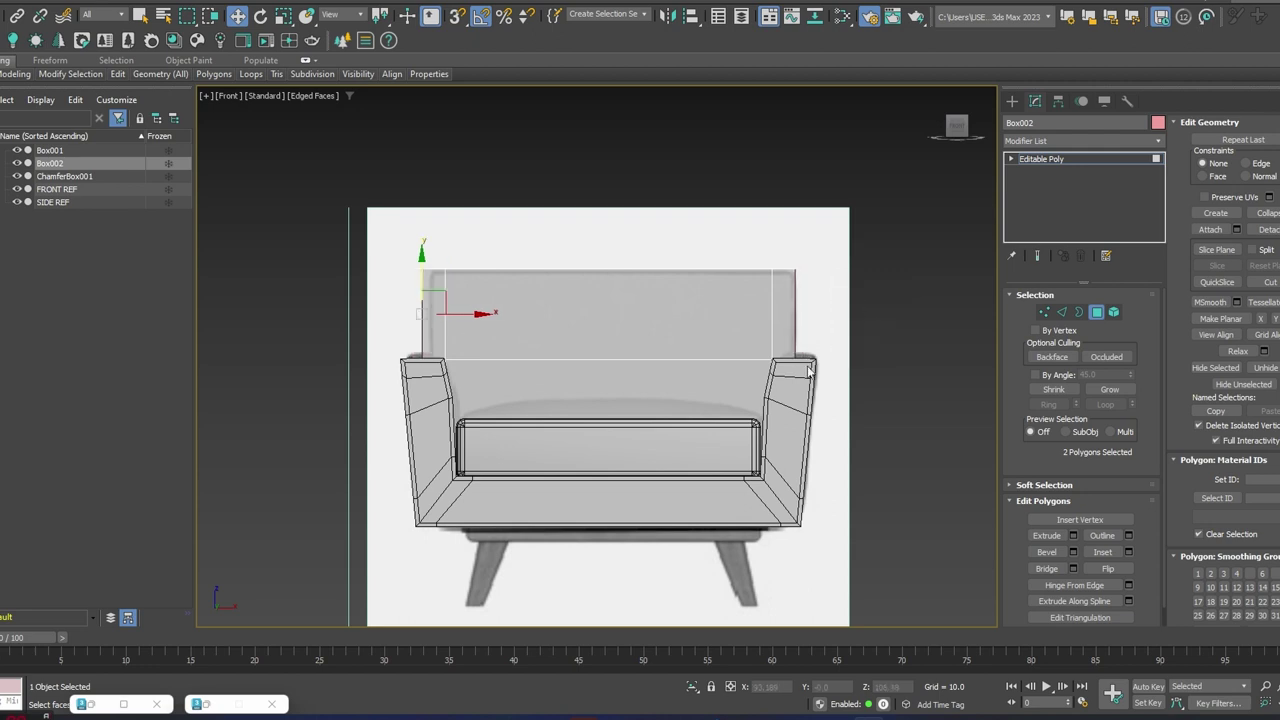
- Switch to the Perspective view, frame the chair and turn off the backrest's see-through display
{"action": "scroll", "coordinate": [806, 402], "scroll_direction": "down", "scroll_amount": 5}
{"action": "middle_click_drag", "start_coordinate": [806, 402], "coordinate": [753, 470], "text": "alt"}
{"action": "scroll", "coordinate": [744, 458], "scroll_direction": "up", "scroll_amount": 1}
{"action": "key", "text": "p"}
{"action": "key", "text": "z"}
{"action": "scroll", "coordinate": [634, 260], "scroll_direction": "down", "scroll_amount": 4}
{"action": "mouse_move", "coordinate": [634, 272]}
{"action": "middle_mouse_down"}
{"action": "mouse_move", "coordinate": [626, 318]}
{"action": "mouse_move", "coordinate": [631, 291]}
{"action": "middle_mouse_up"}
{"action": "key", "text": "alt+x"}
{"action": "mouse_move", "coordinate": [686, 323]}
{"action": "middle_mouse_down", "text": "alt"}
{"action": "mouse_move", "coordinate": [669, 349]}
{"action": "mouse_move", "coordinate": [667, 333]}
{"action": "middle_mouse_up", "text": "alt"}
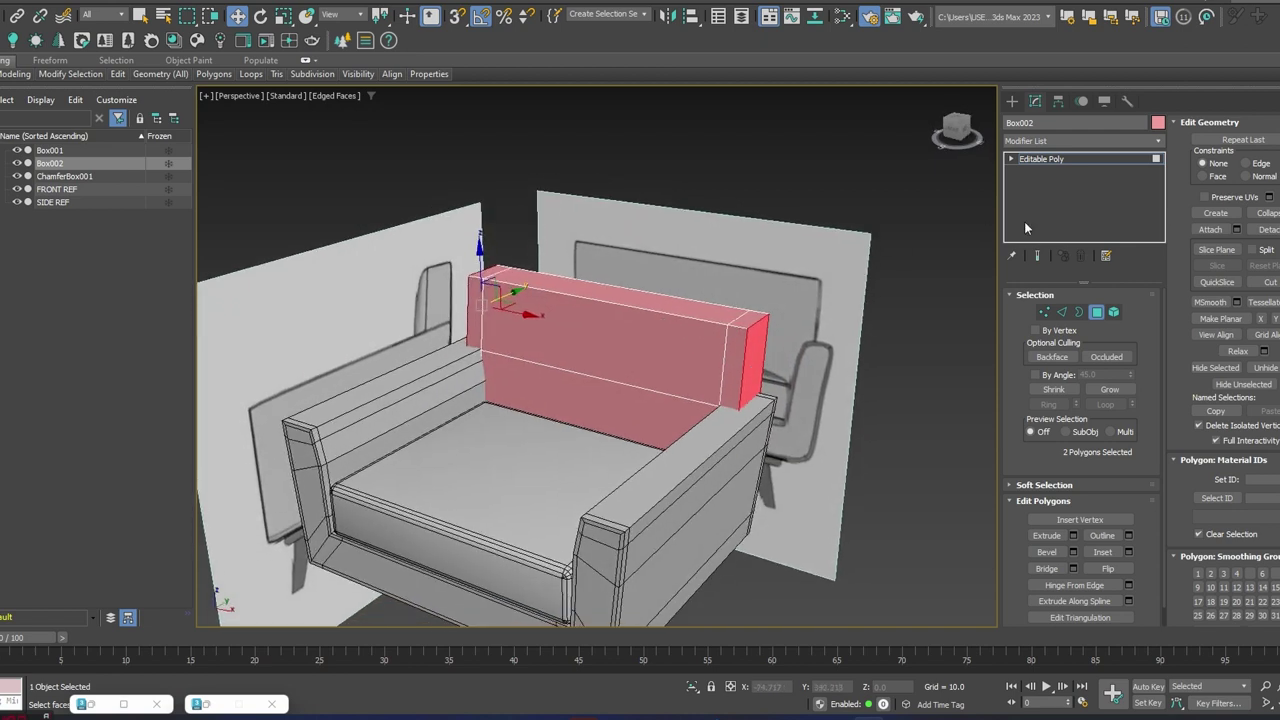
- Leave polygon editing and assign the existing Standard (Legacy) material to the whole backrest
{"action": "left_click", "coordinate": [1045, 159]}
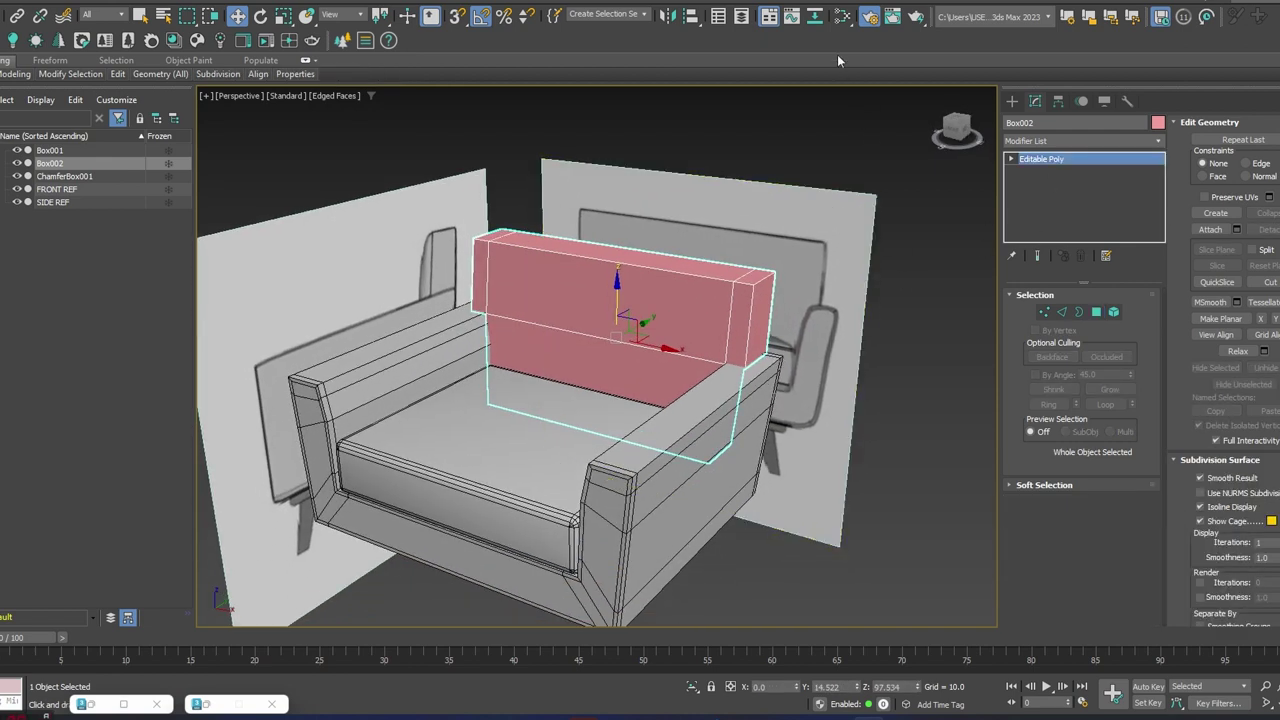
{"action": "key", "text": "m"}
{"action": "right_click", "coordinate": [657, 360]}
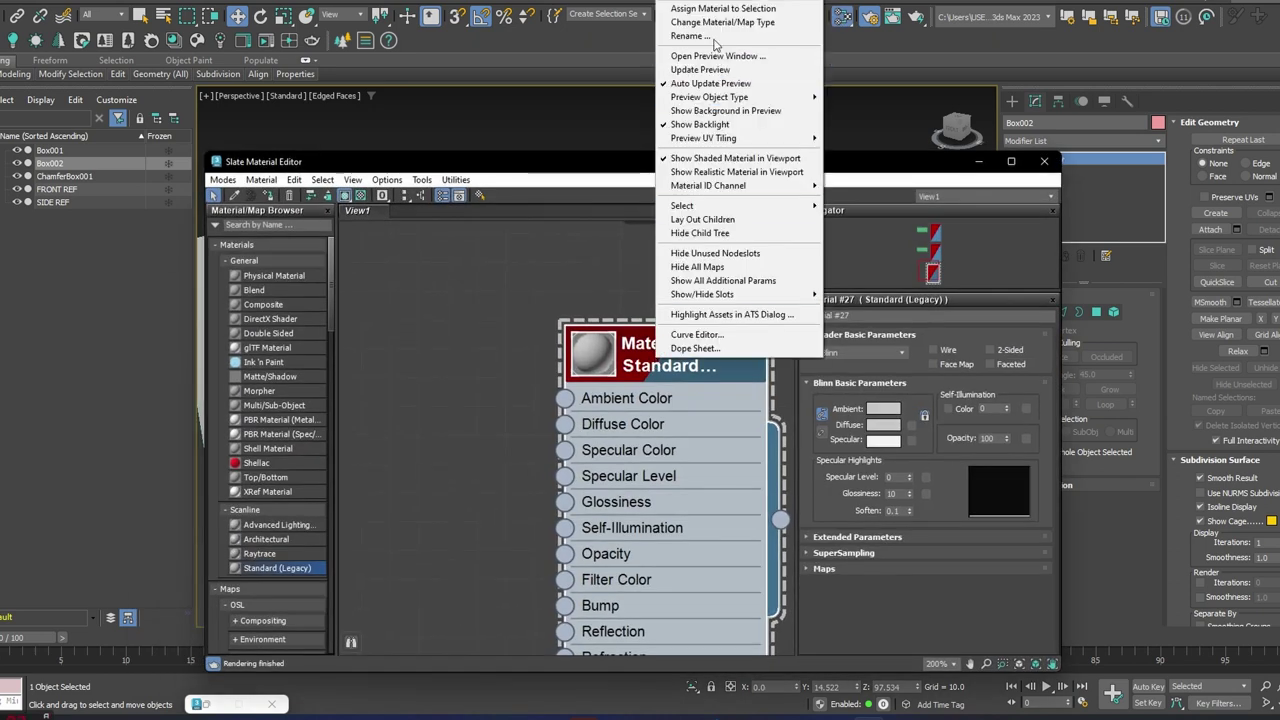
{"action": "left_click", "coordinate": [723, 8]}
{"action": "left_click", "coordinate": [978, 162]}
- Start a ChamferBox extended primitive and frame the base rail under the seat in the Front view
{"action": "scroll", "coordinate": [540, 408], "scroll_direction": "down", "scroll_amount": 5}
{"action": "scroll", "coordinate": [670, 337], "scroll_direction": "up", "scroll_amount": 3}
{"action": "middle_click_drag", "start_coordinate": [612, 368], "coordinate": [646, 362], "text": "alt"}
{"action": "scroll", "coordinate": [646, 362], "scroll_direction": "up", "scroll_amount": 4}
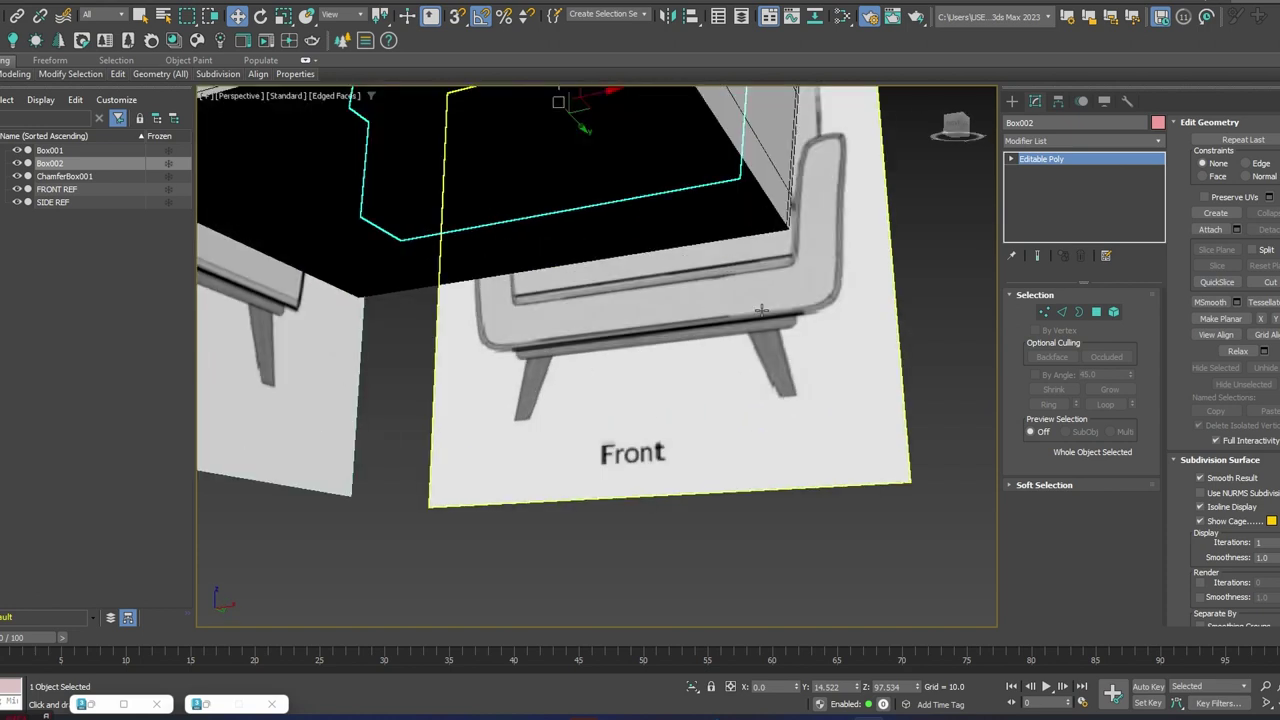
{"action": "left_click", "coordinate": [1012, 101]}
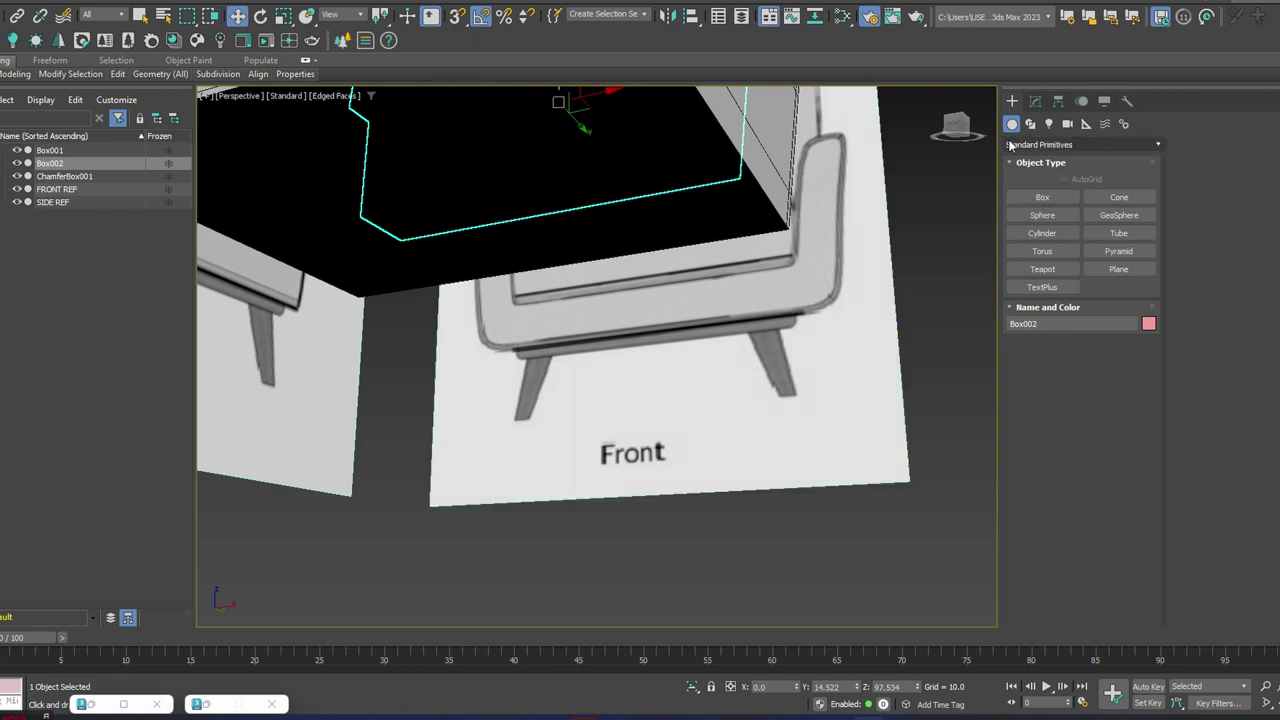
{"action": "left_click", "coordinate": [1080, 144]}
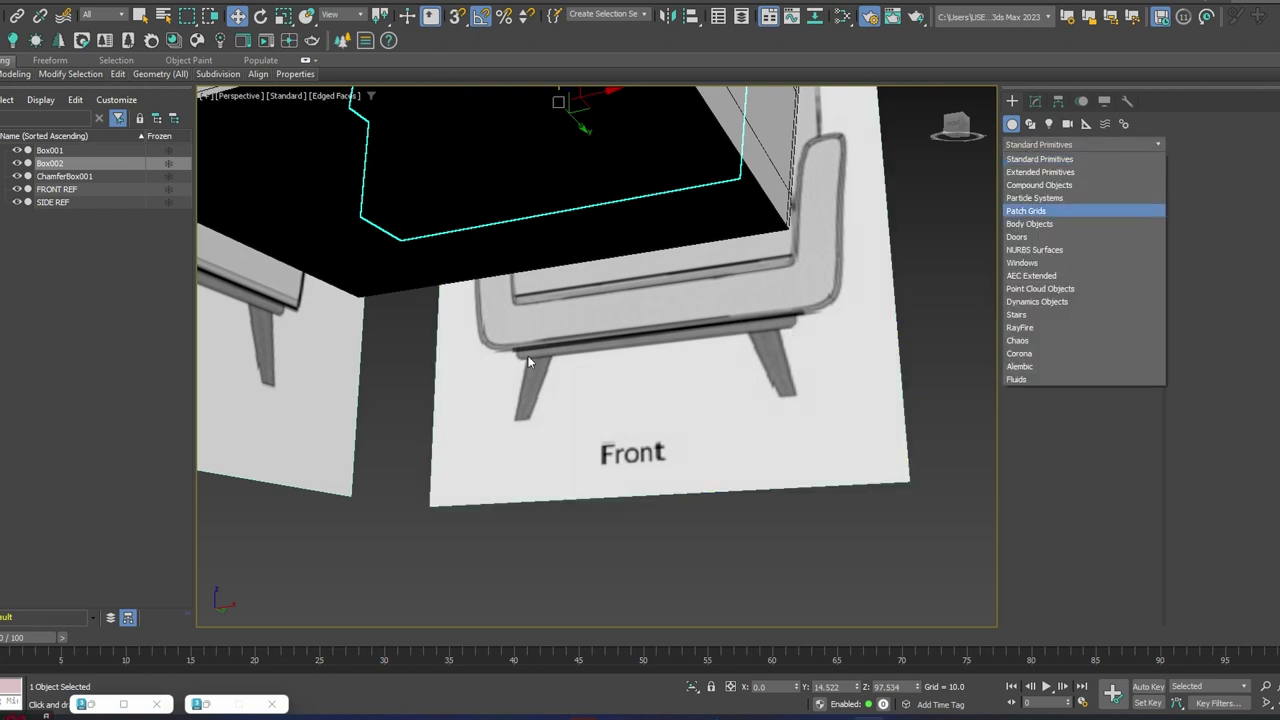
{"action": "left_click", "coordinate": [1043, 172]}
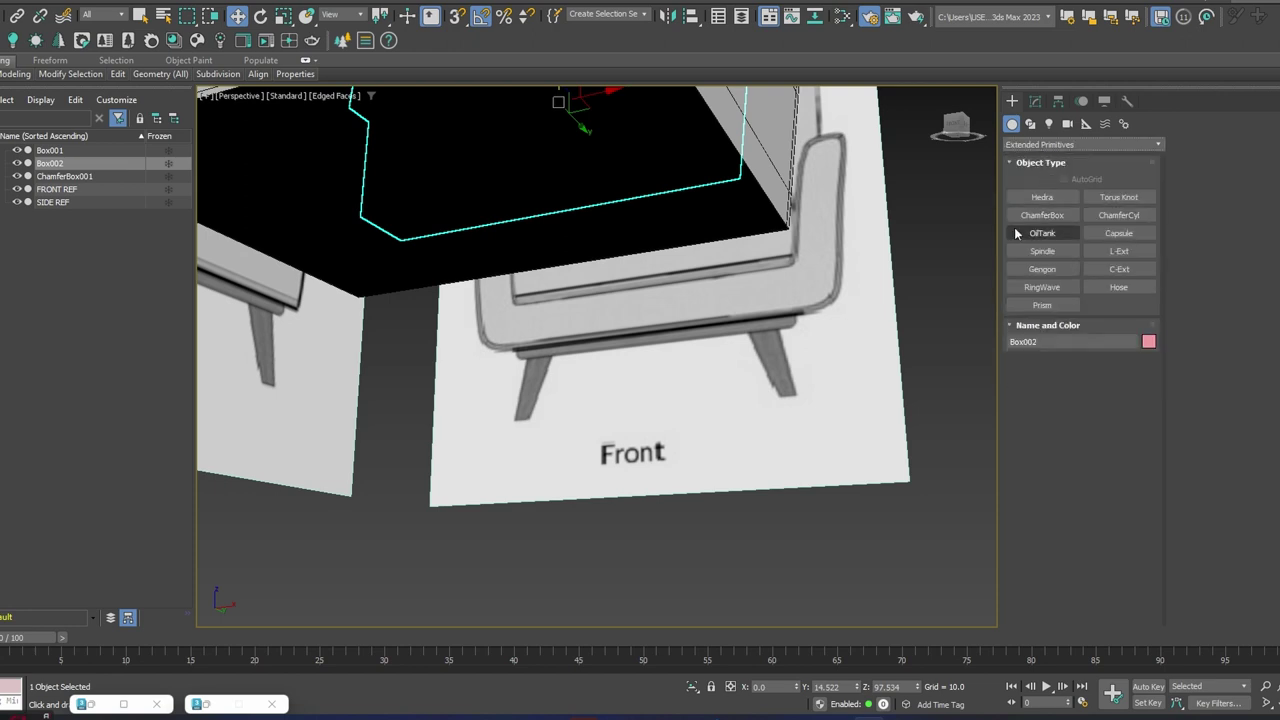
{"action": "left_click", "coordinate": [1035, 145]}
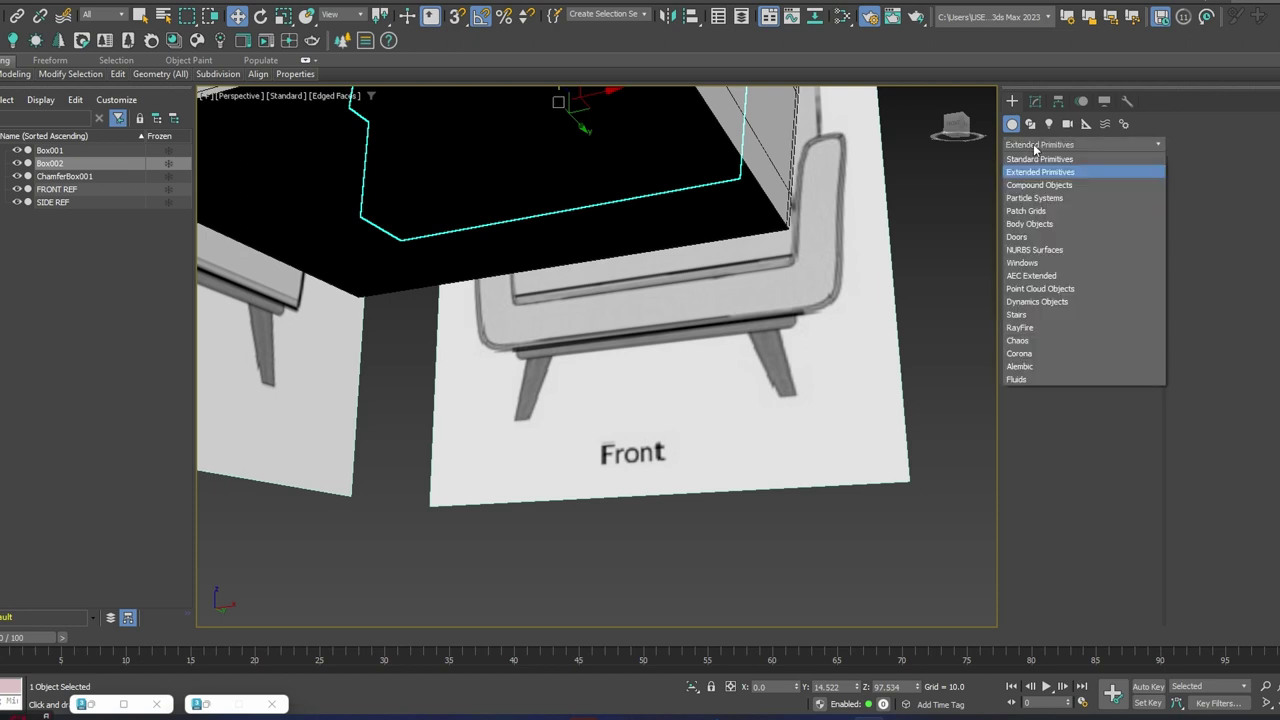
{"action": "left_click", "coordinate": [1040, 172]}
{"action": "left_click", "coordinate": [1040, 214]}
{"action": "middle_click_drag", "start_coordinate": [844, 304], "coordinate": [809, 351]}
{"action": "key", "text": "f"}
{"action": "scroll", "coordinate": [594, 444], "scroll_direction": "down", "scroll_amount": 5}
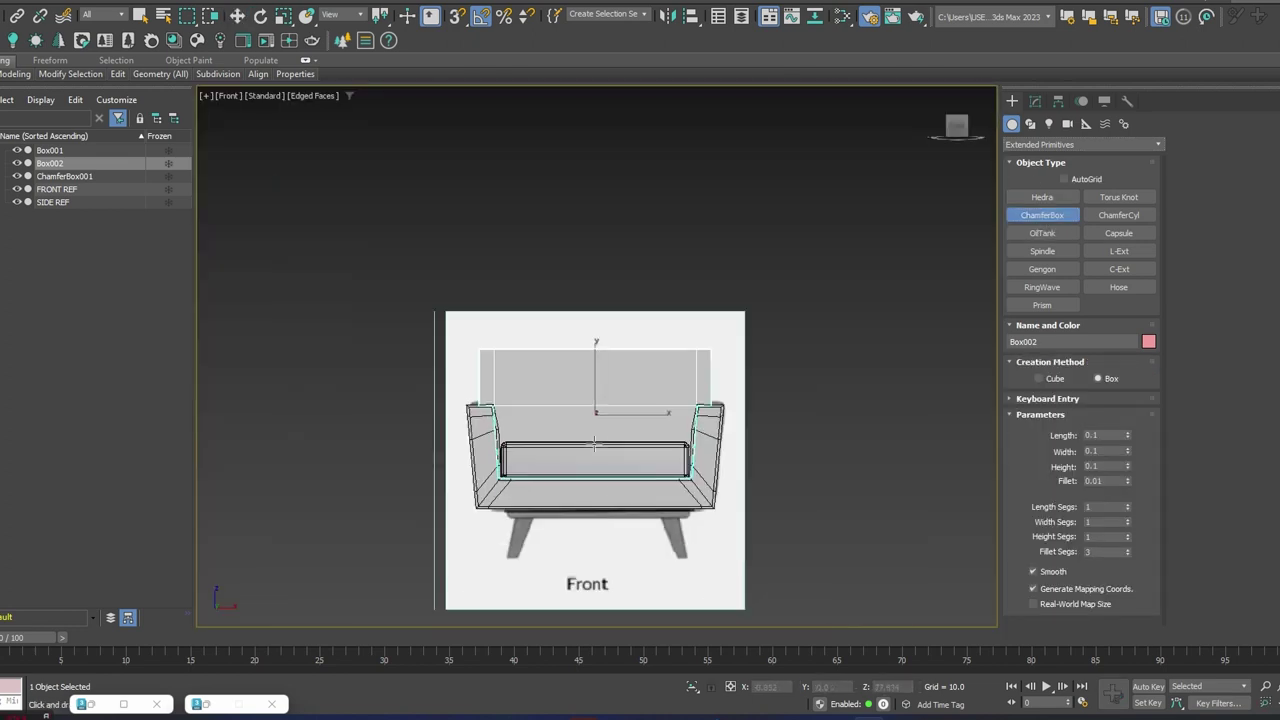
{"action": "scroll", "coordinate": [595, 445], "scroll_direction": "up", "scroll_amount": 8}
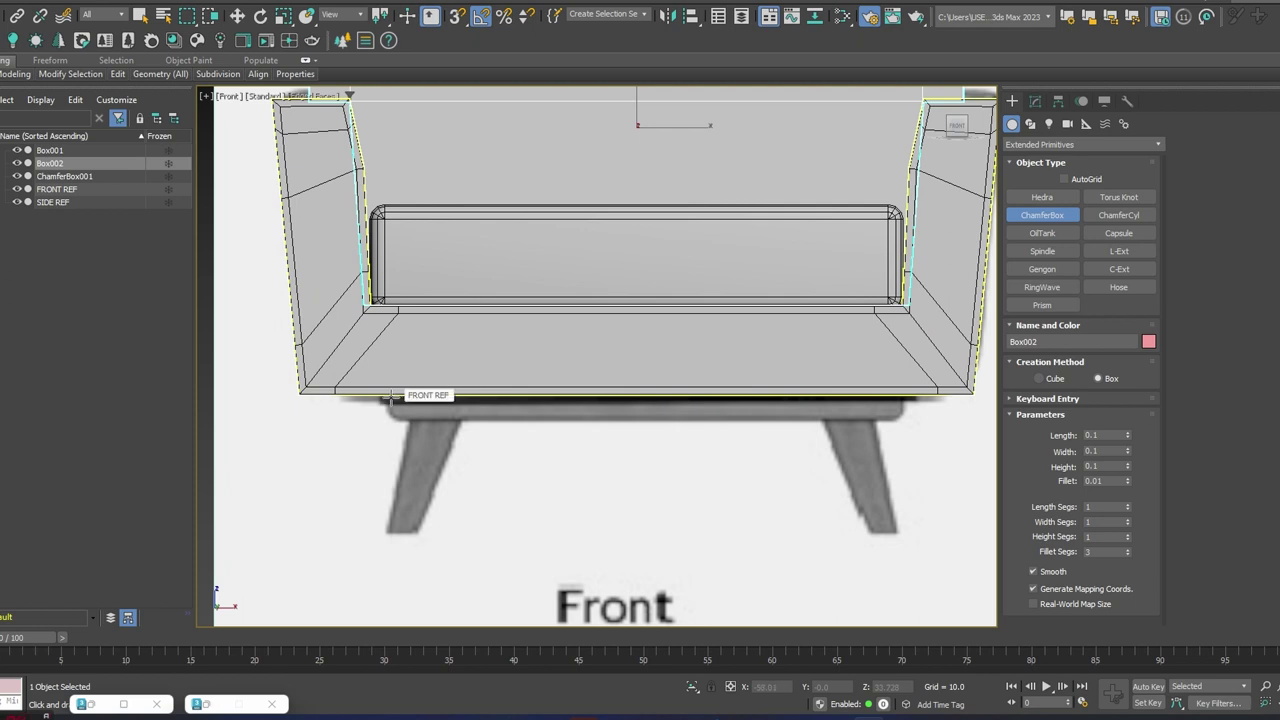
{"action": "left_click_drag", "start_coordinate": [388, 396], "coordinate": [902, 421]}
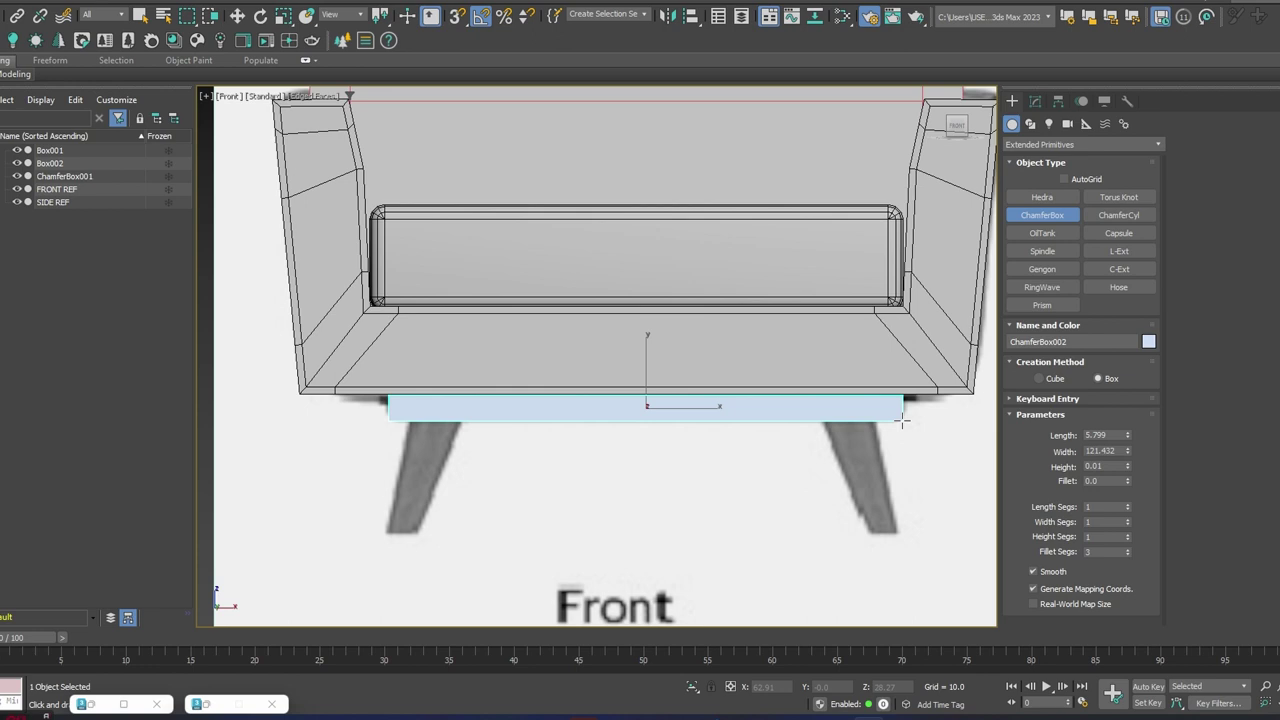
{"action": "left_click", "coordinate": [893, 321]}
{"action": "key", "text": "ctrl+z"}
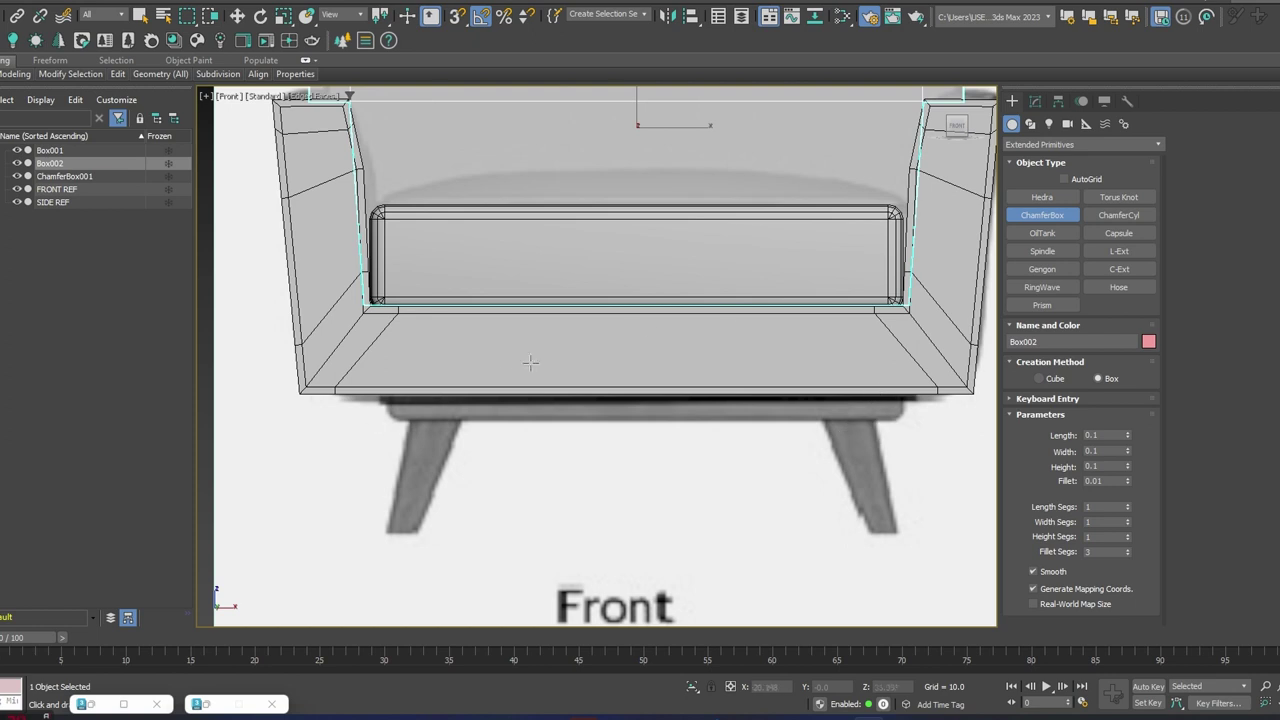
{"action": "left_click_drag", "start_coordinate": [388, 395], "coordinate": [903, 421]}
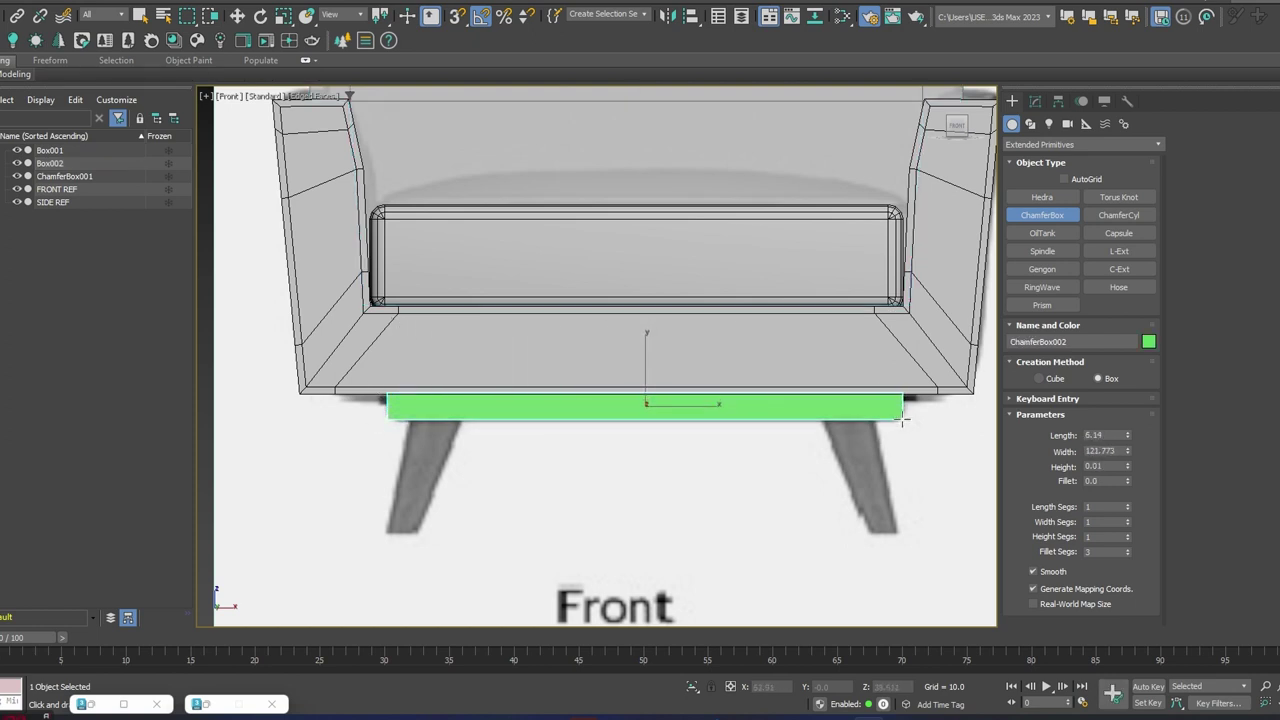
{"action": "key", "text": "ctrl+z"}
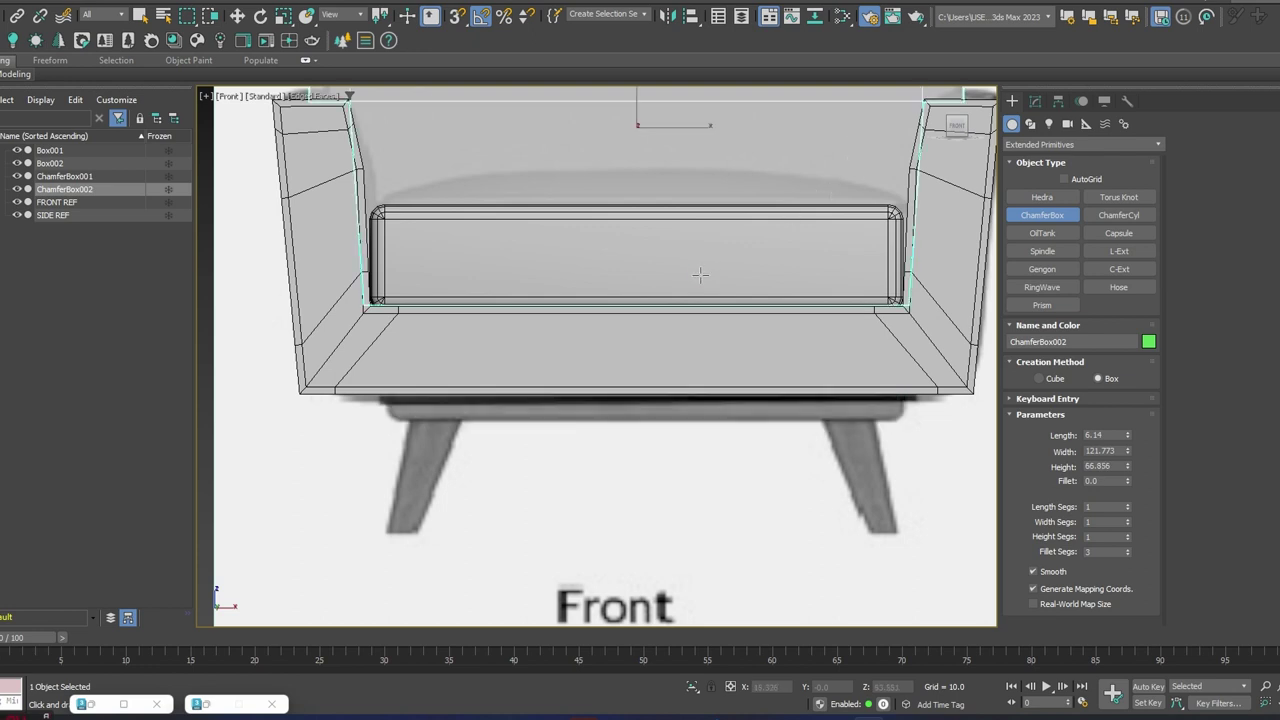
{"action": "scroll", "coordinate": [713, 359], "scroll_direction": "down", "scroll_amount": 4}
{"action": "middle_click_drag", "start_coordinate": [809, 404], "coordinate": [655, 389], "text": "alt"}
{"action": "key", "text": "f"}
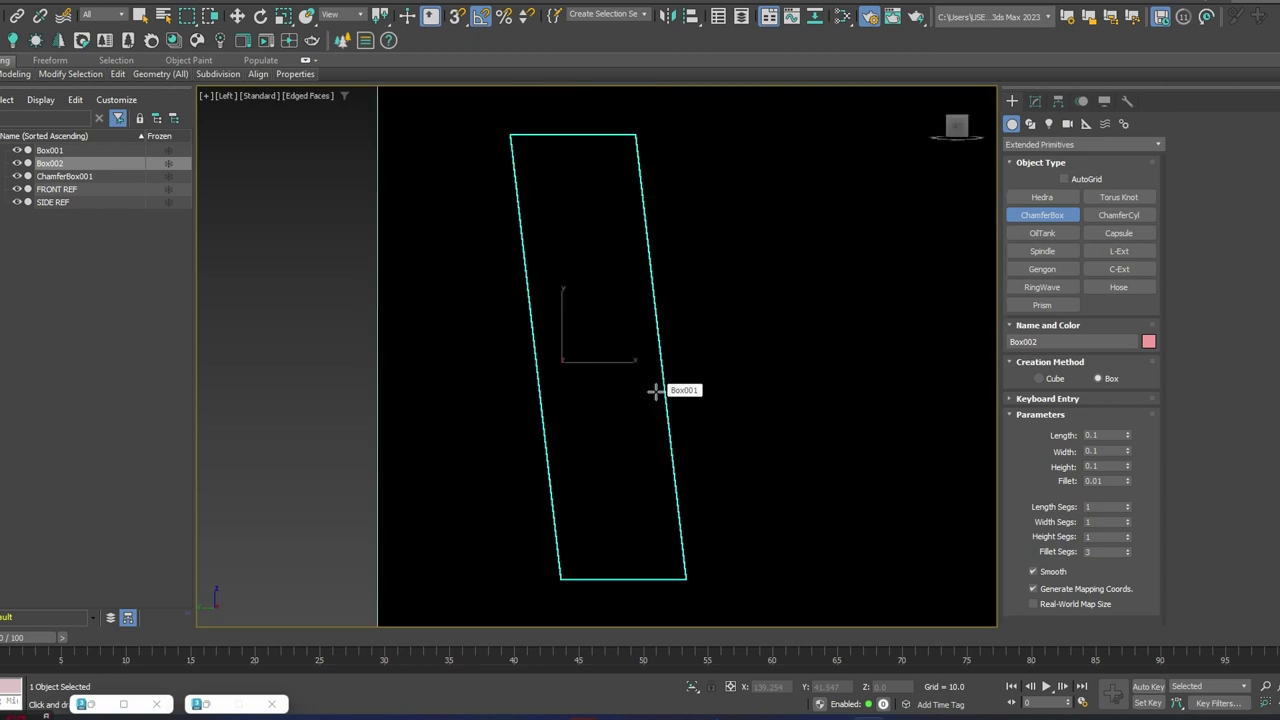
{"action": "scroll", "coordinate": [647, 400], "scroll_direction": "down", "scroll_amount": 3}
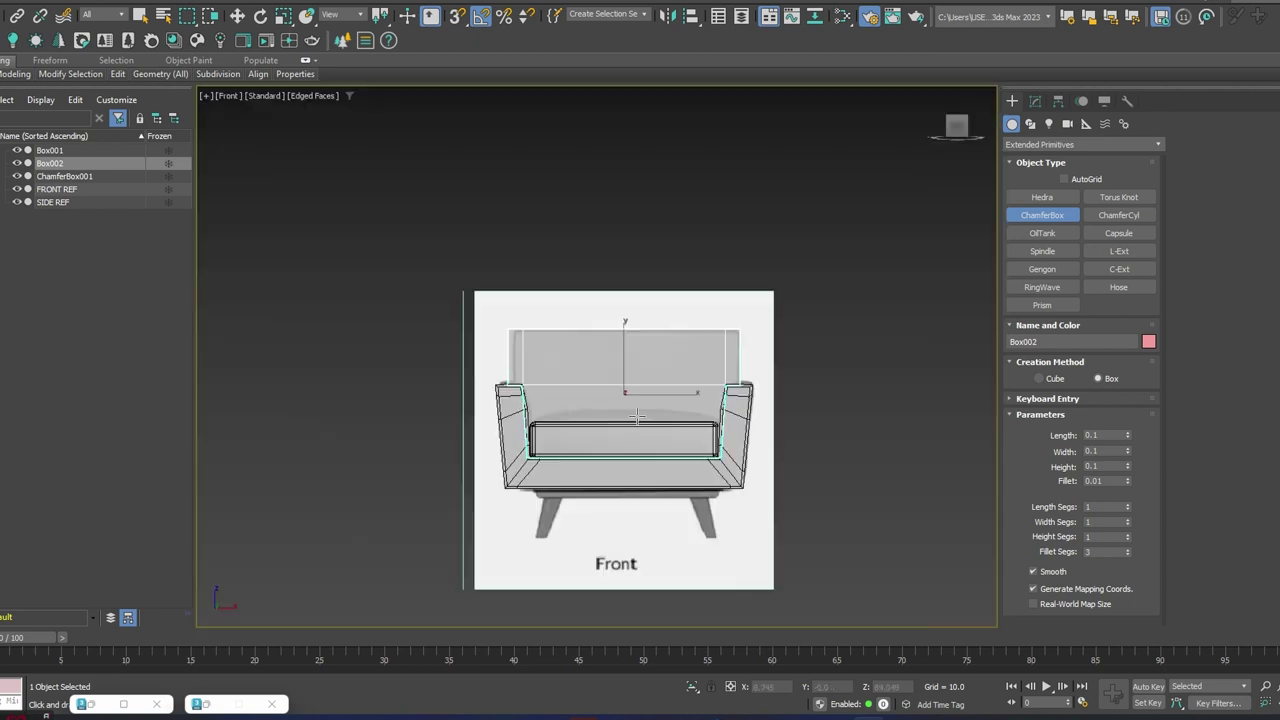
{"action": "left_click_drag", "start_coordinate": [515, 221], "coordinate": [731, 244]}
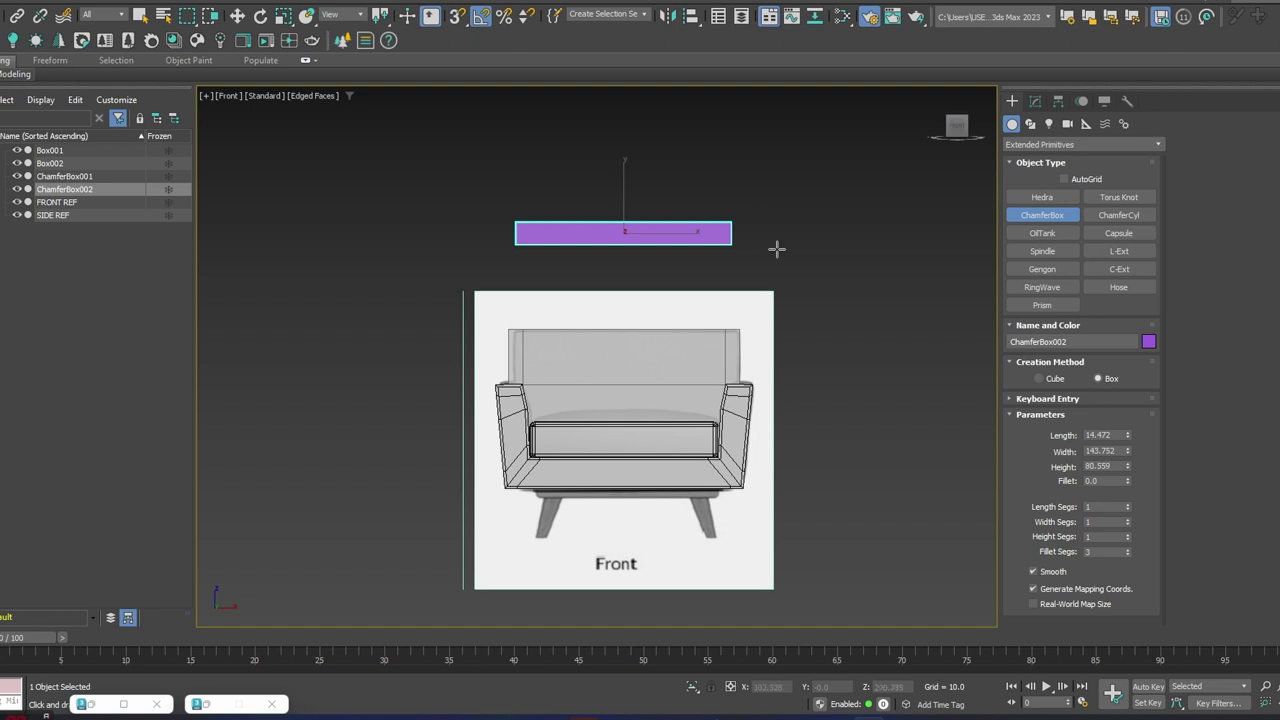
{"action": "right_click", "coordinate": [692, 127]}
- Draw a chamfered box over the front reference's base rail, about 9.9 long, 121.9 wide and 45.2 high with a 3.75 fillet
{"action": "middle_click_drag", "start_coordinate": [620, 492], "coordinate": [608, 350]}
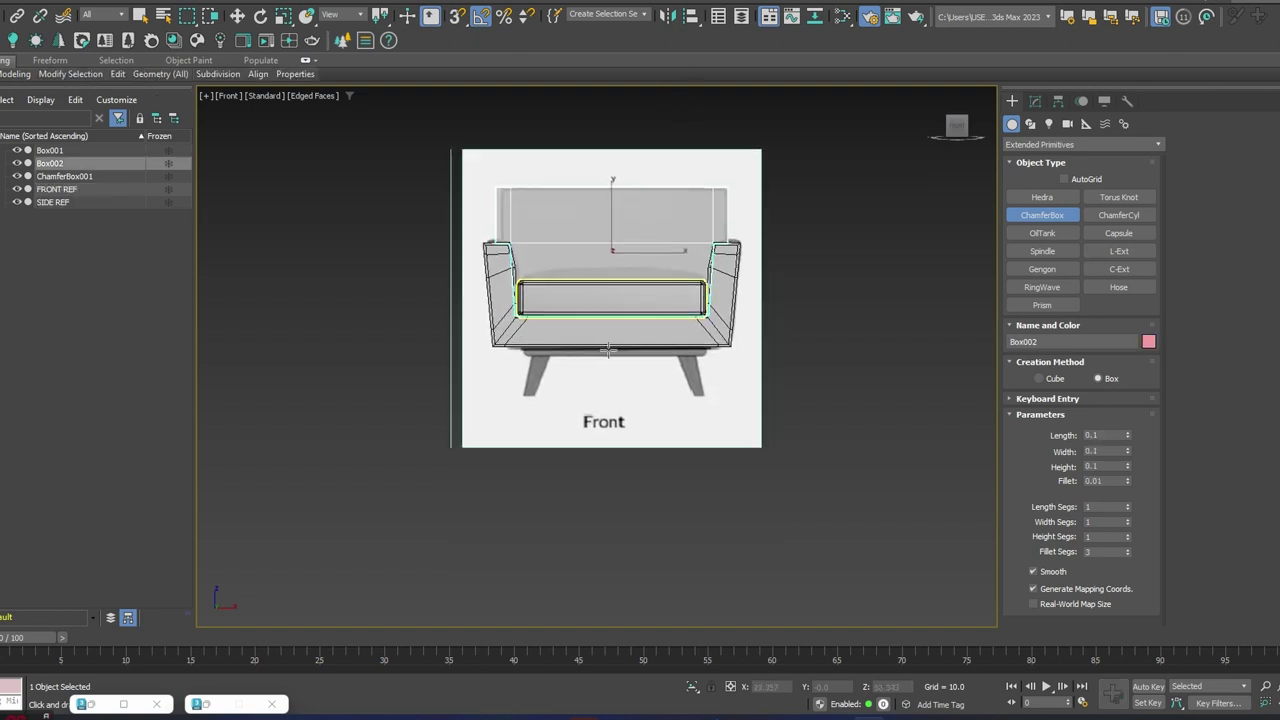
{"action": "scroll", "coordinate": [608, 349], "scroll_direction": "up", "scroll_amount": 5}
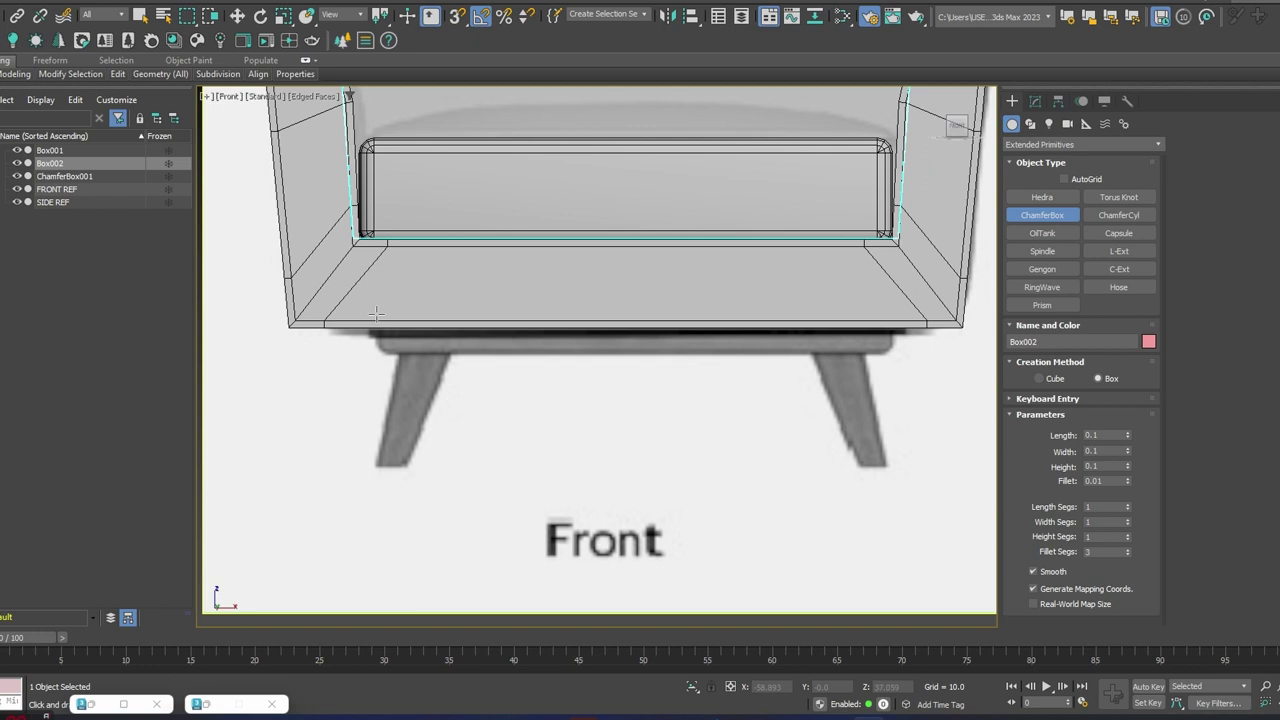
{"action": "left_click_drag", "start_coordinate": [376, 311], "coordinate": [892, 353]}
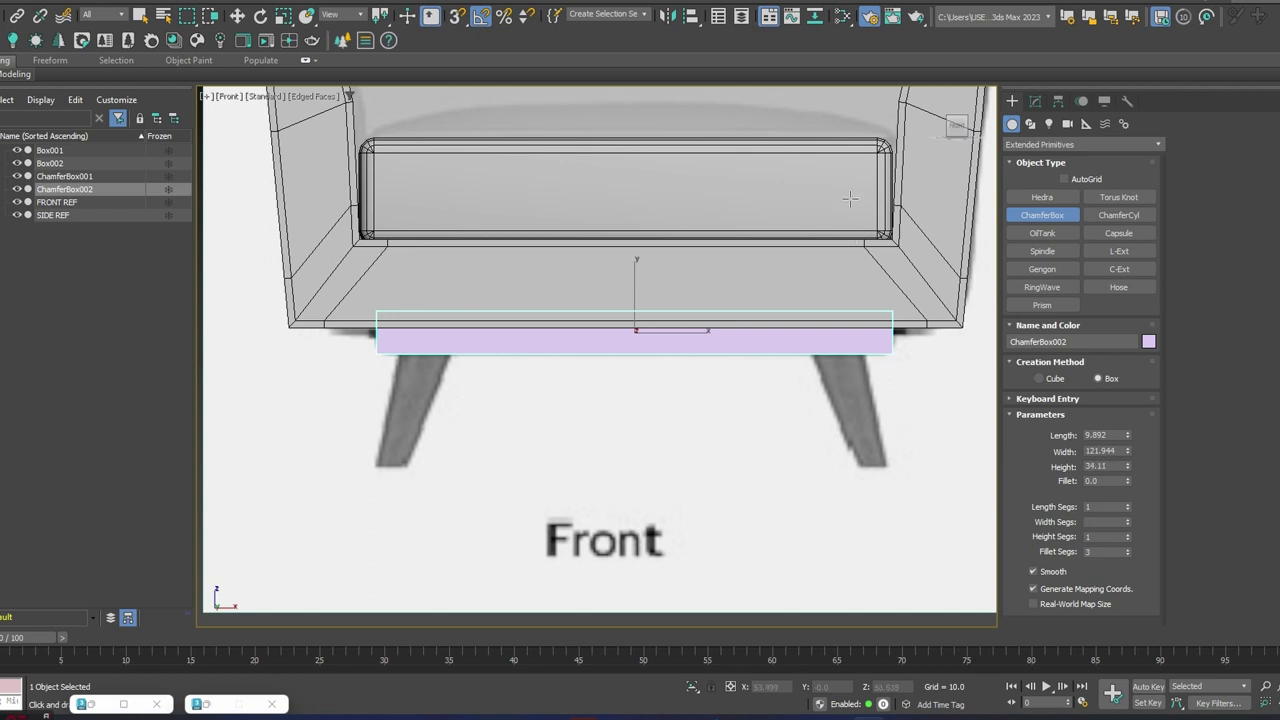
{"action": "left_click", "coordinate": [848, 163]}
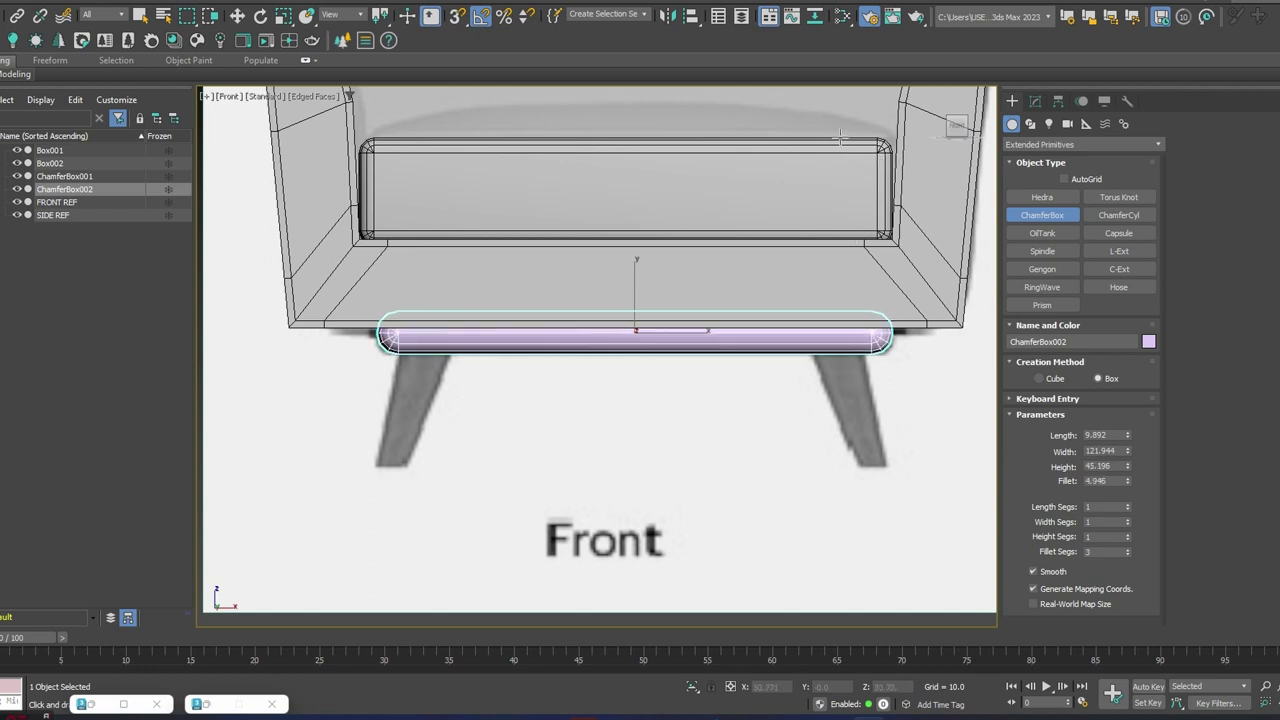
{"action": "left_click", "coordinate": [836, 143]}
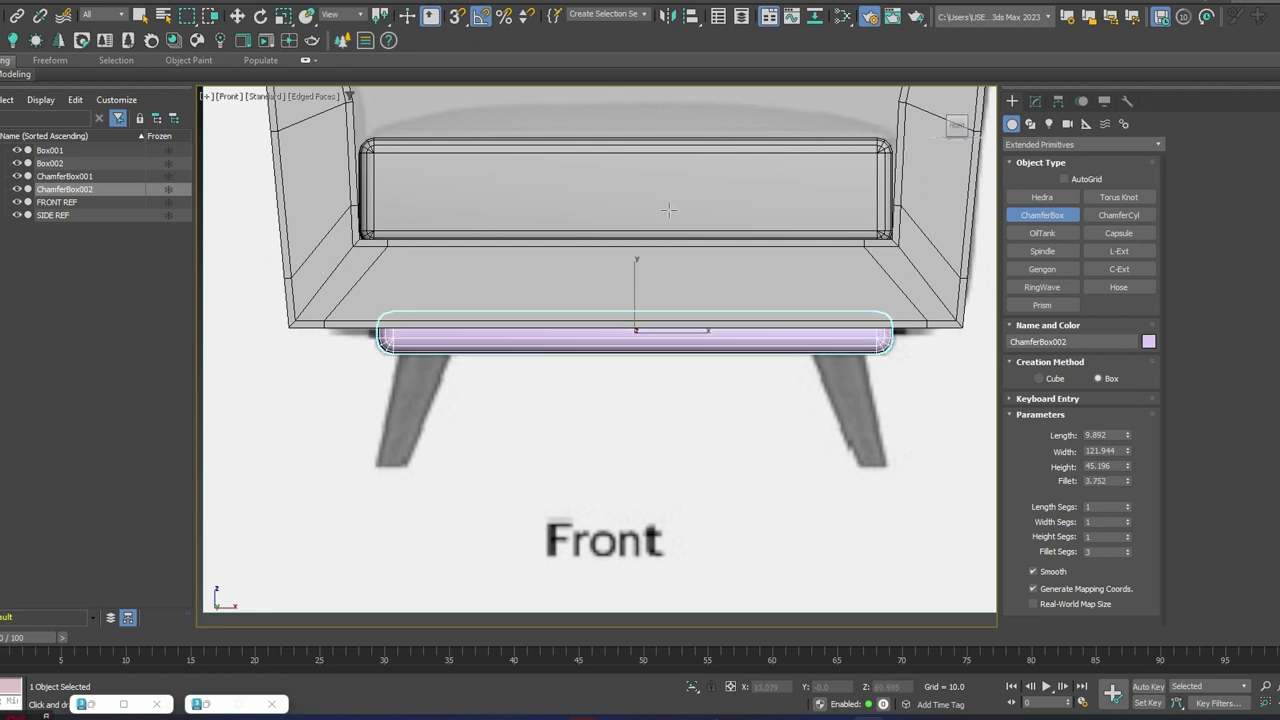
- Make the base rail box see-through and check its end against the front reference
{"action": "key", "text": "w"}
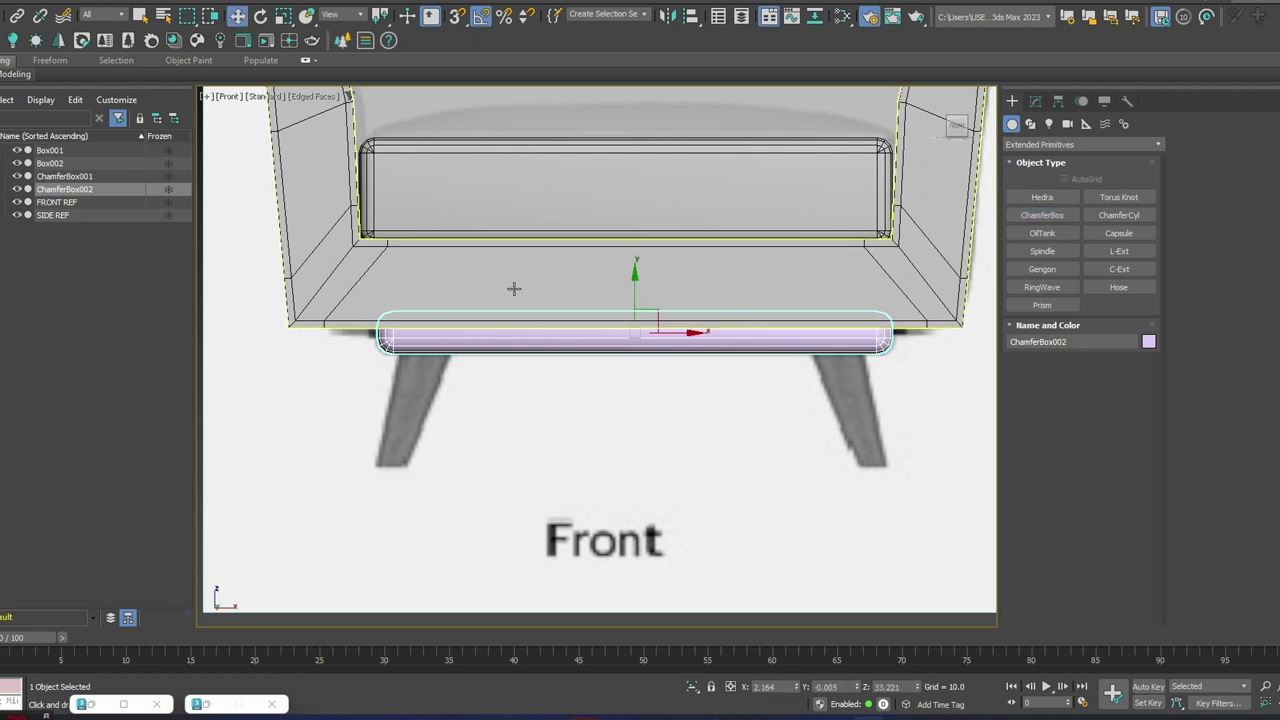
{"action": "scroll", "coordinate": [553, 383], "scroll_direction": "down", "scroll_amount": 2}
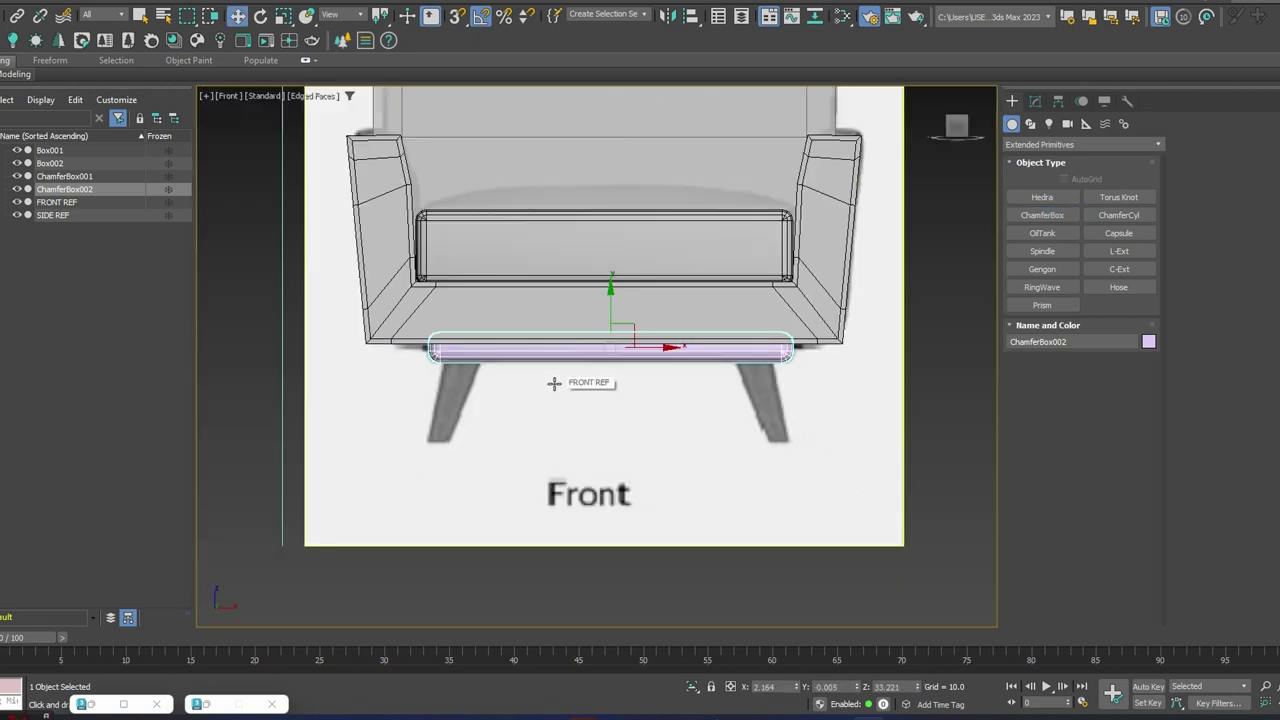
{"action": "key", "text": "alt+x"}
{"action": "scroll", "coordinate": [800, 372], "scroll_direction": "up", "scroll_amount": 5}
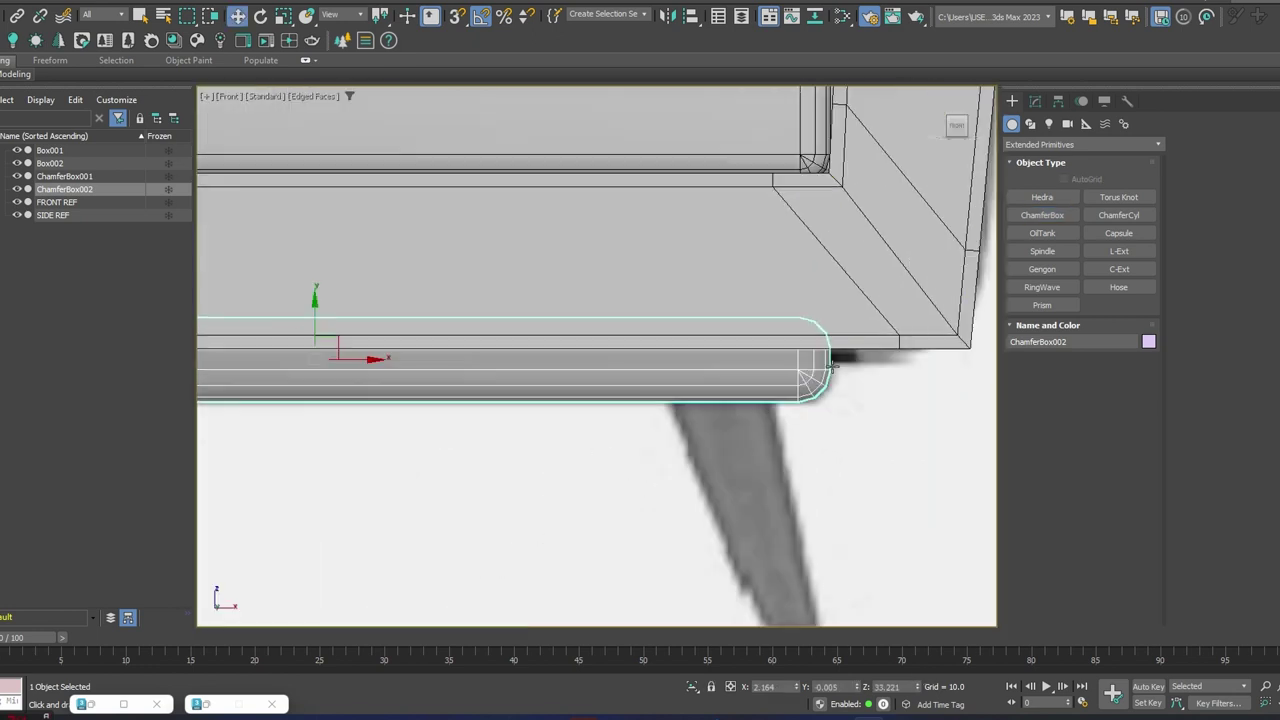
{"action": "scroll", "coordinate": [800, 372], "scroll_direction": "down", "scroll_amount": 3}
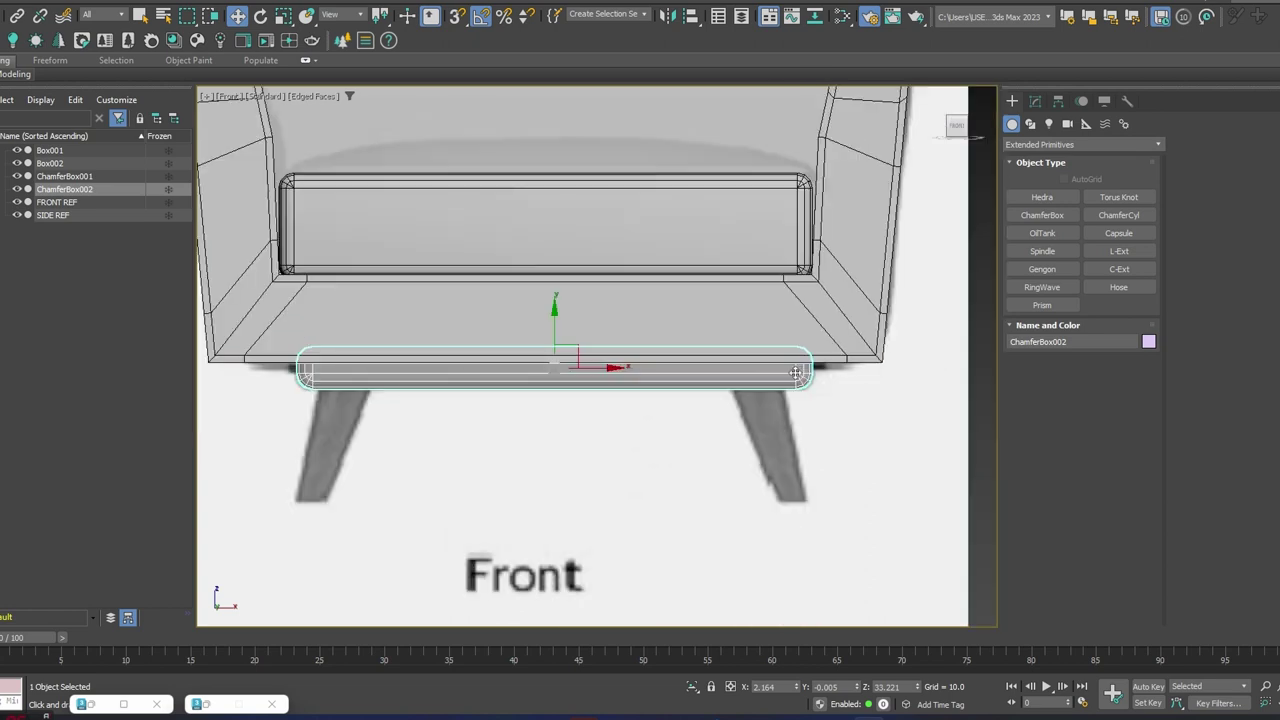
- In the Right view, move the base rail box along Y to about 3.55 to meet the side reference's rail end
{"action": "key", "text": "l"}
{"action": "key", "text": "z"}
{"action": "scroll", "coordinate": [695, 363], "scroll_direction": "down", "scroll_amount": 2}
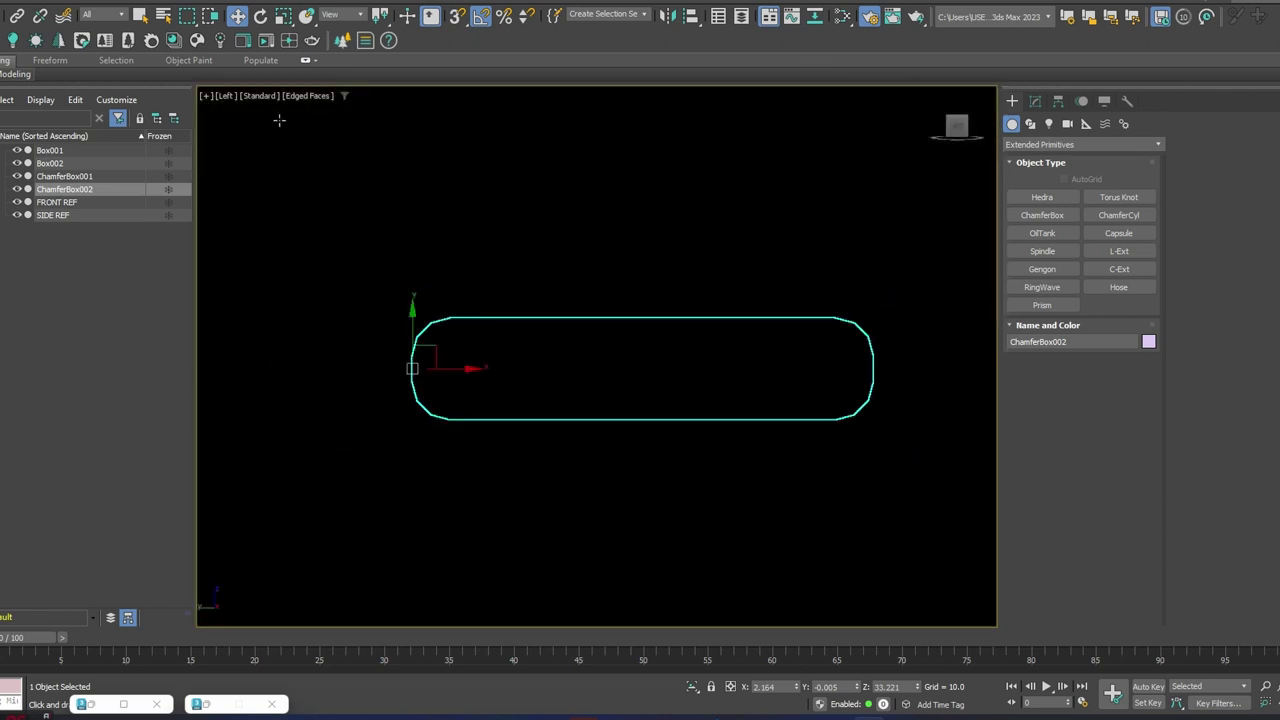
{"action": "left_click", "coordinate": [225, 96]}
{"action": "left_click", "coordinate": [264, 264]}
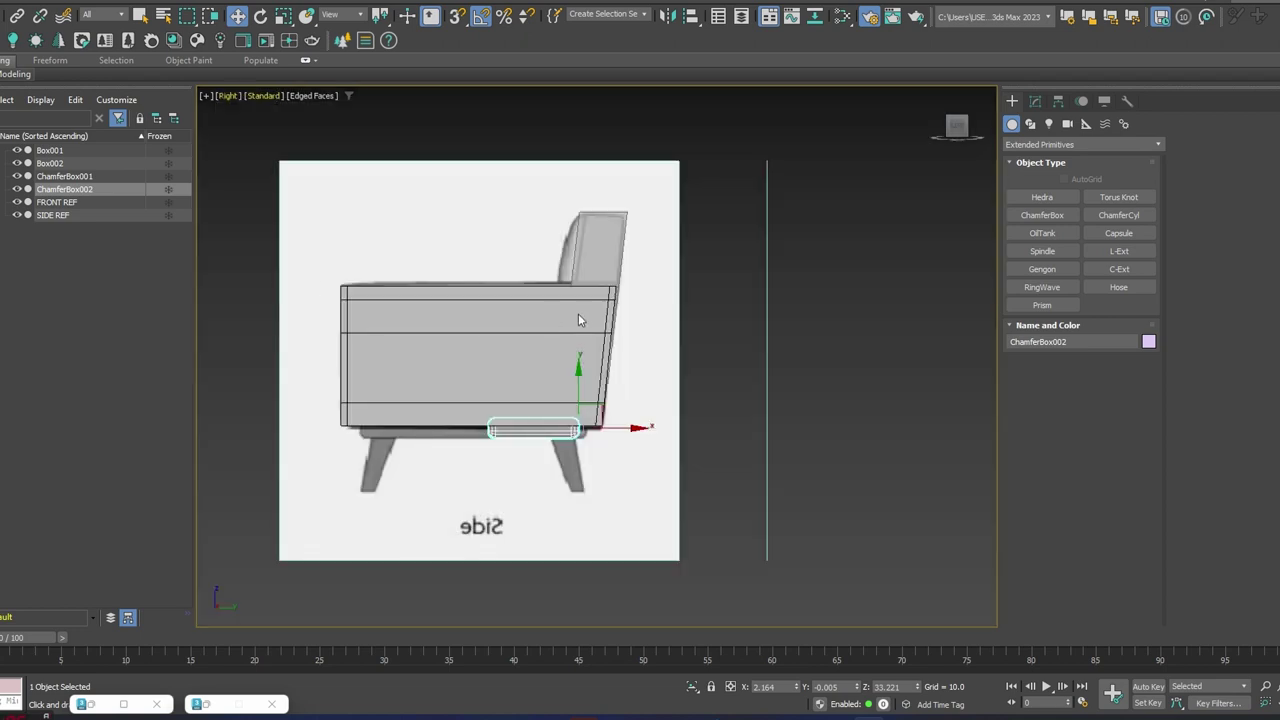
{"action": "scroll", "coordinate": [520, 411], "scroll_direction": "up", "scroll_amount": 2}
{"action": "middle_click_drag", "start_coordinate": [551, 411], "coordinate": [591, 397]}
{"action": "left_click_drag", "start_coordinate": [696, 420], "coordinate": [708, 420]}
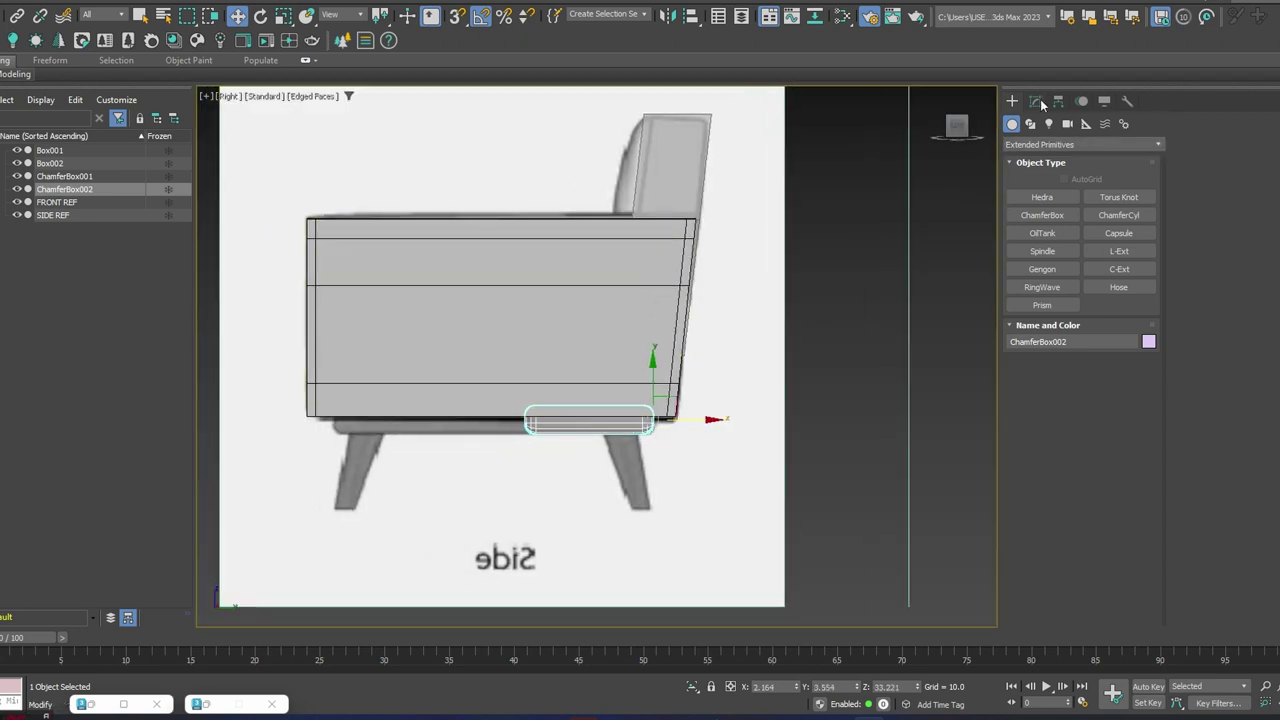
- Increase the base rail box's Height to about 113.4 to span the side reference's rail, and inspect it from below
{"action": "left_click", "coordinate": [1035, 101]}
{"action": "left_click_drag", "start_coordinate": [1125, 346], "coordinate": [1098, 242]}
{"action": "middle_click_drag", "start_coordinate": [640, 440], "coordinate": [710, 392], "text": "alt"}
{"action": "middle_click_drag", "start_coordinate": [560, 446], "coordinate": [580, 446], "text": "alt"}
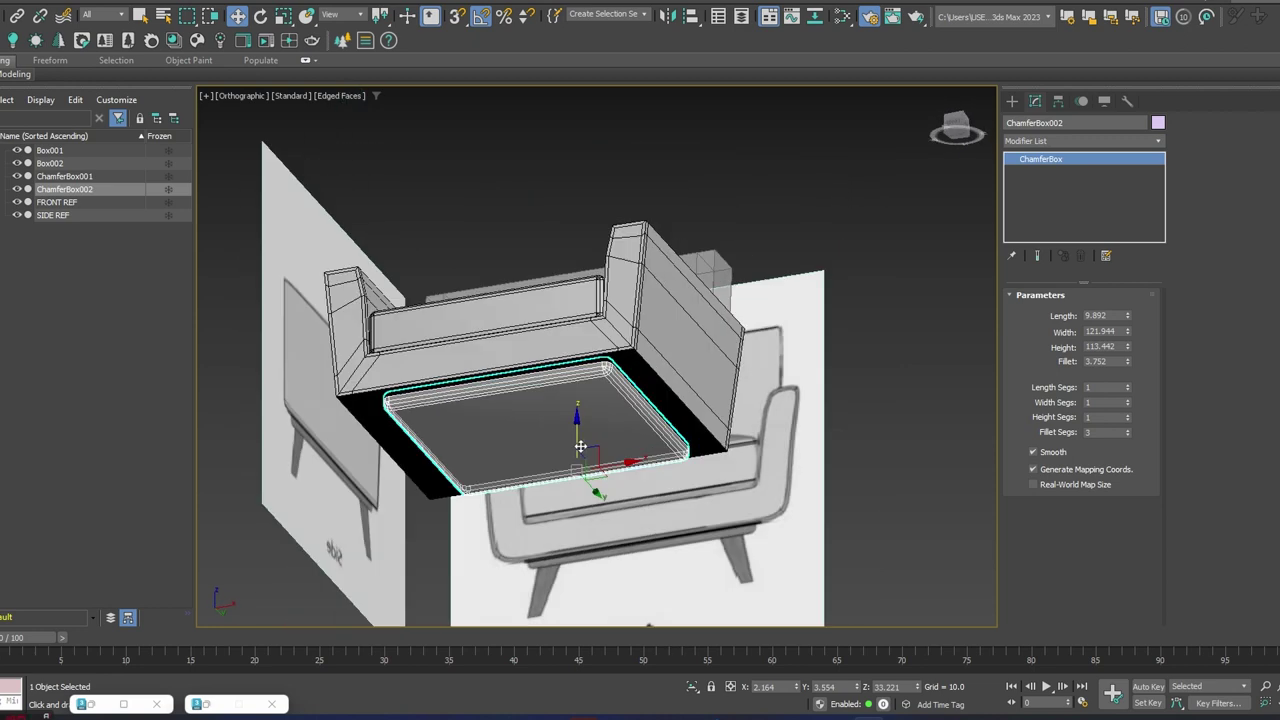
{"action": "scroll", "coordinate": [528, 376], "scroll_direction": "up", "scroll_amount": 3}
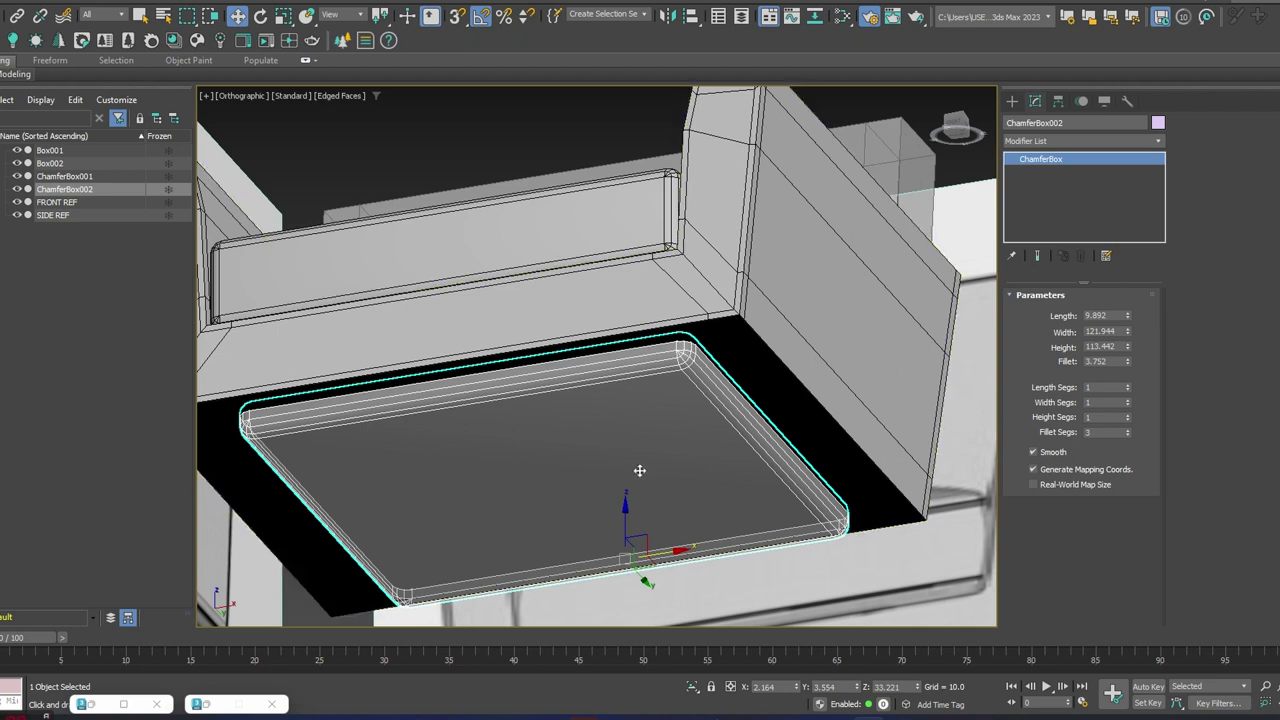
- Draw a box about 27.4 long, 12.8 wide and 9.4 high over the front reference's right leg and make it see-through
{"action": "left_click", "coordinate": [1014, 102]}
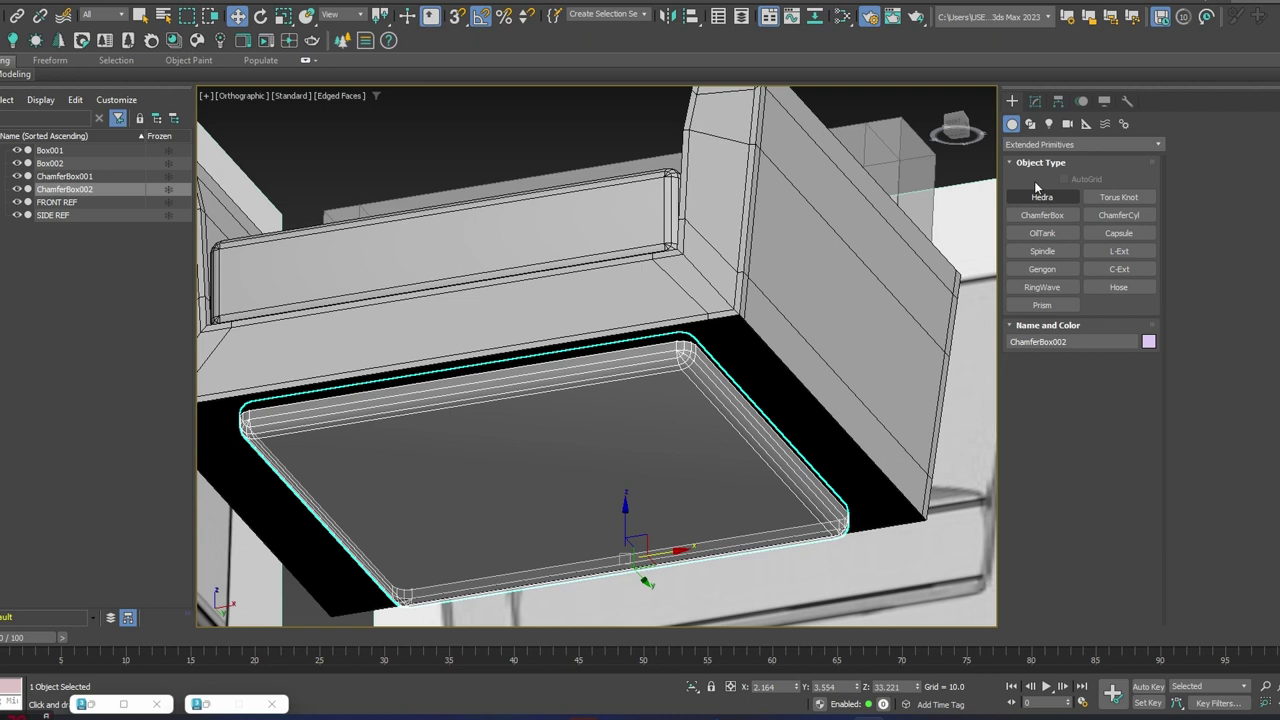
{"action": "left_click", "coordinate": [1050, 144]}
{"action": "left_click", "coordinate": [1052, 158]}
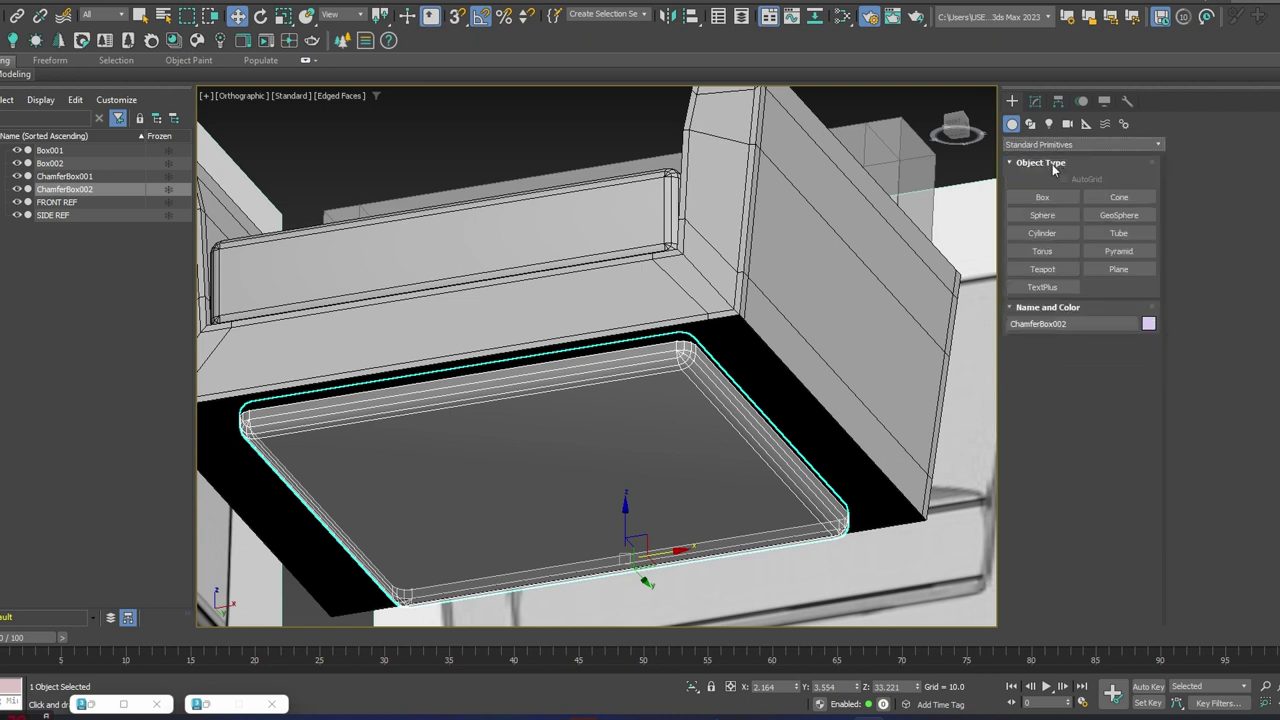
{"action": "left_click", "coordinate": [1042, 197]}
{"action": "key", "text": "f"}
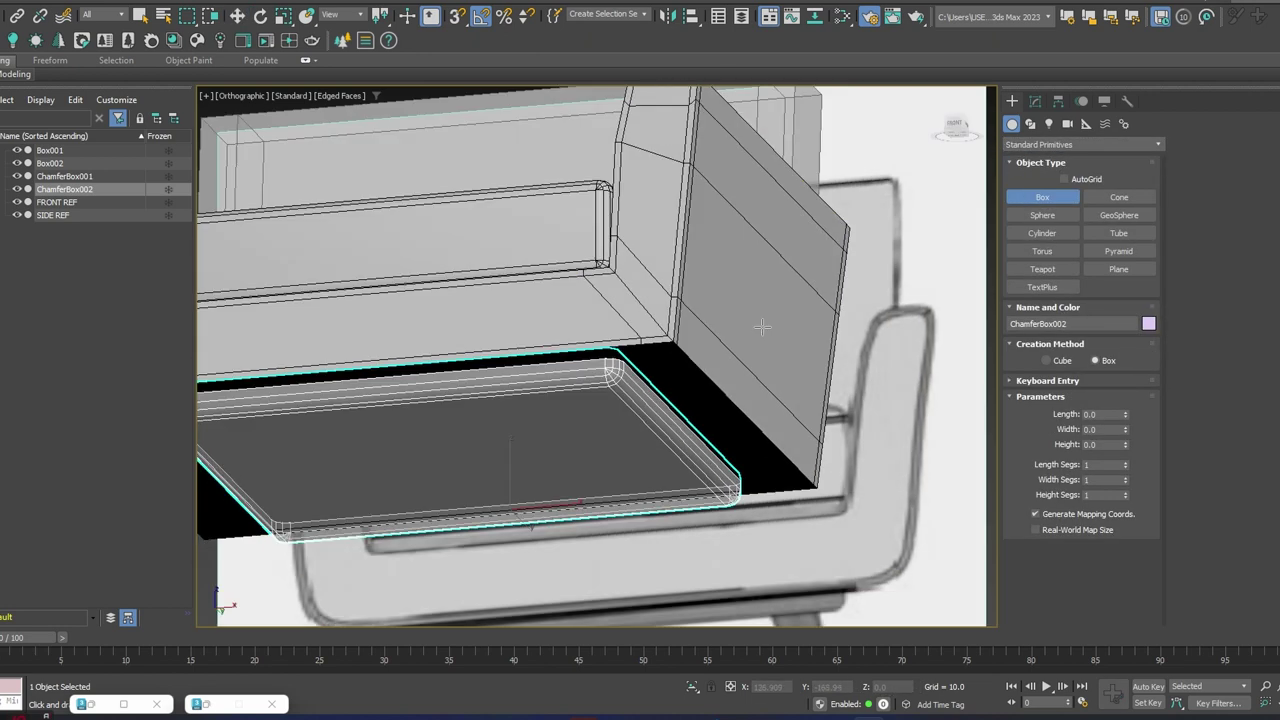
{"action": "middle_click_drag", "start_coordinate": [765, 376], "coordinate": [723, 335]}
{"action": "left_click_drag", "start_coordinate": [782, 342], "coordinate": [850, 490]}
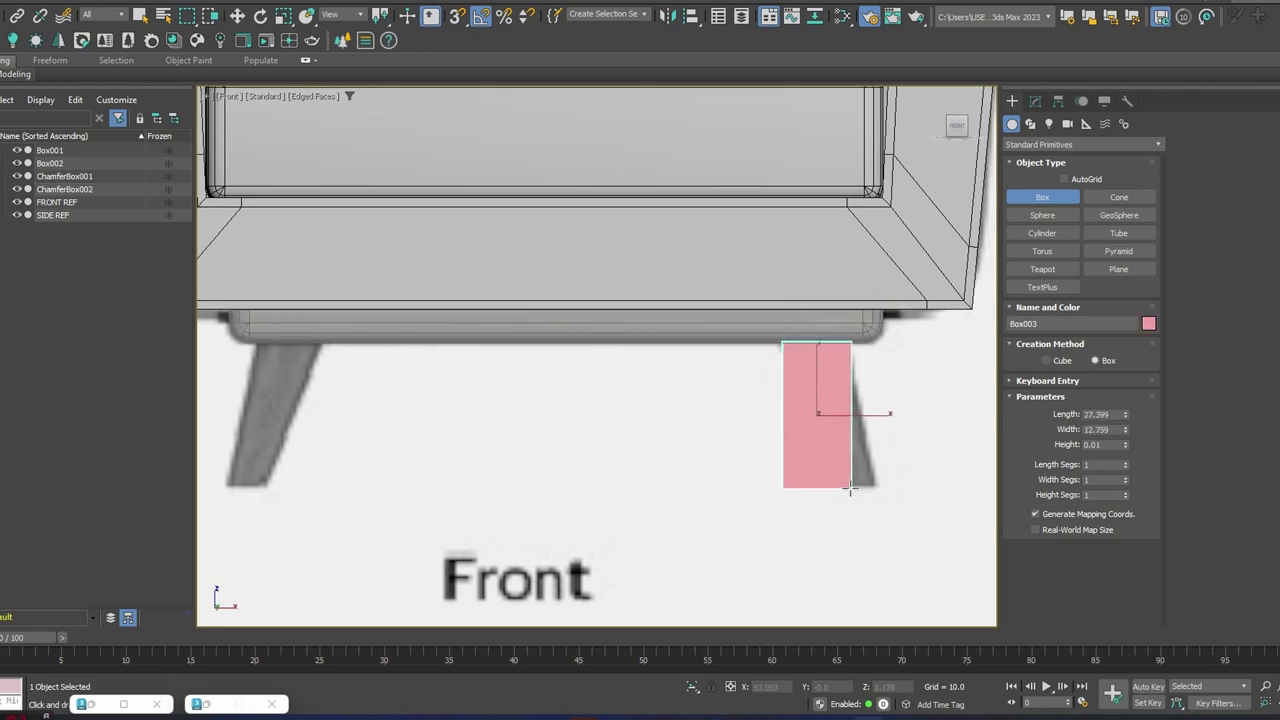
{"action": "left_click", "coordinate": [841, 437]}
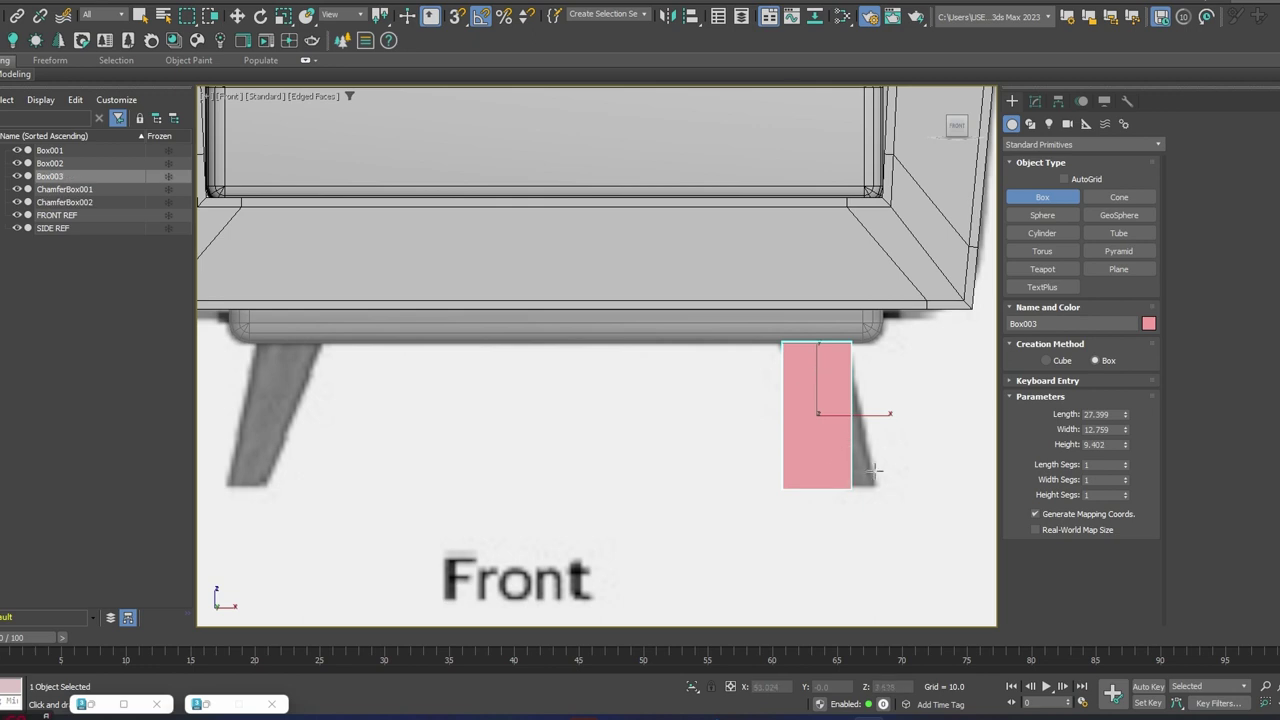
{"action": "key", "text": "w"}
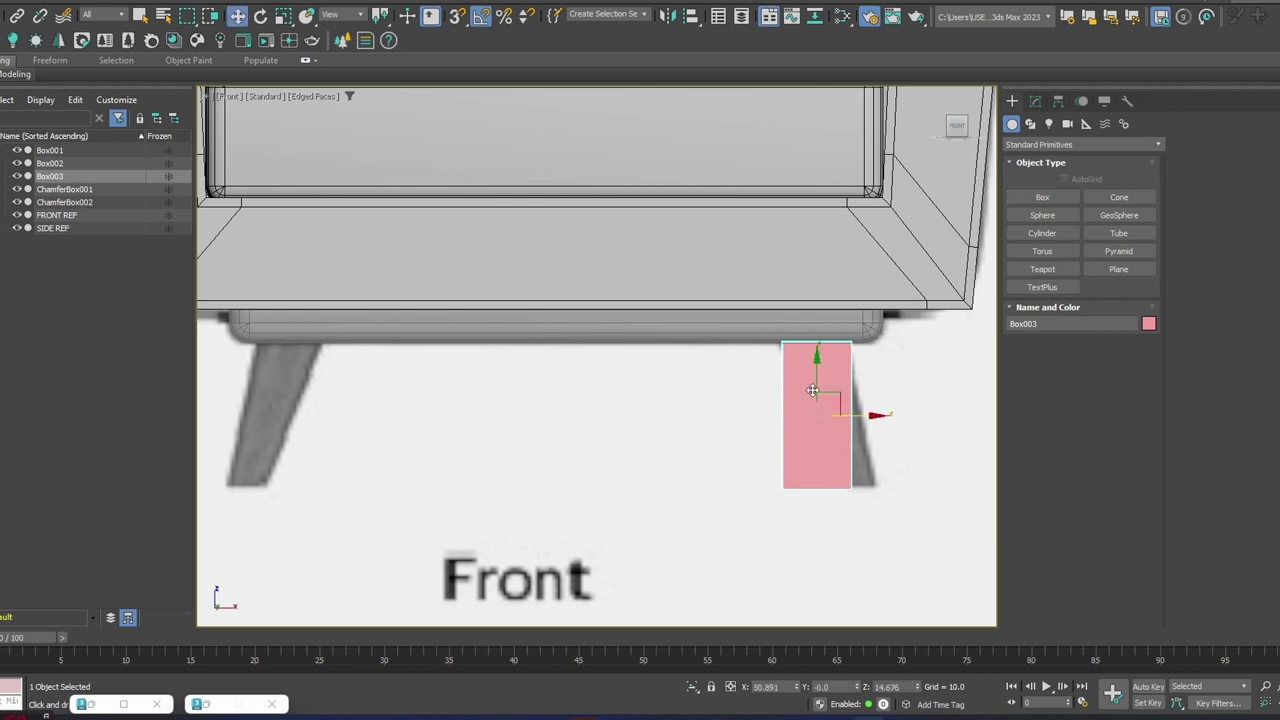
{"action": "key", "text": "alt+x"}
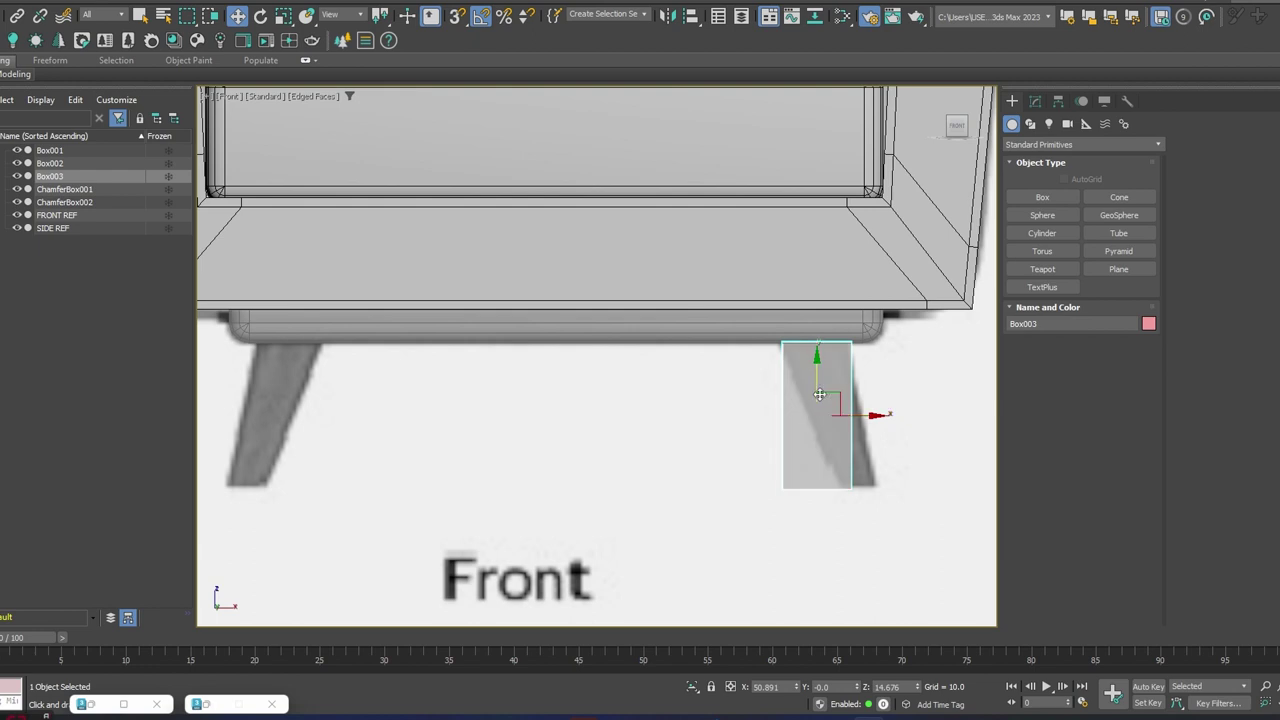
- In the Right view, move the leg box along Y to about -2.8 over the side reference's rear leg and convert it to Editable Poly
{"action": "left_click", "coordinate": [1036, 102]}
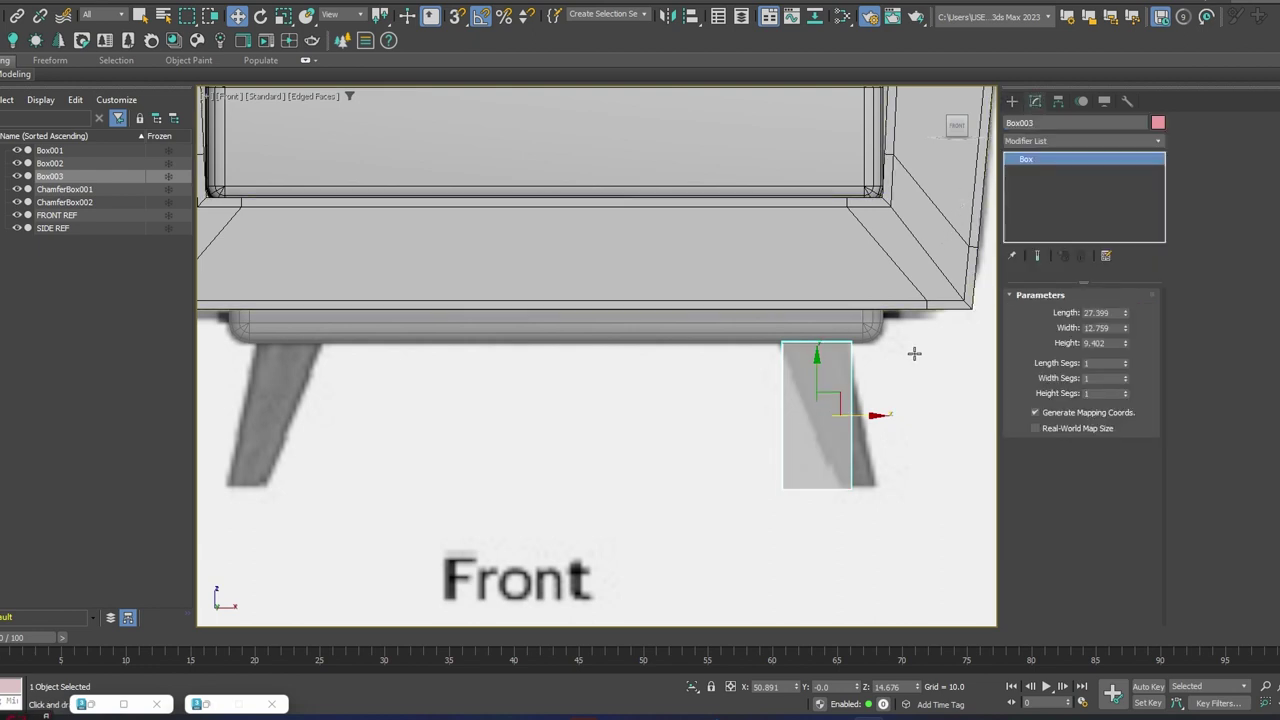
{"action": "left_click", "coordinate": [240, 97]}
{"action": "left_click", "coordinate": [262, 263]}
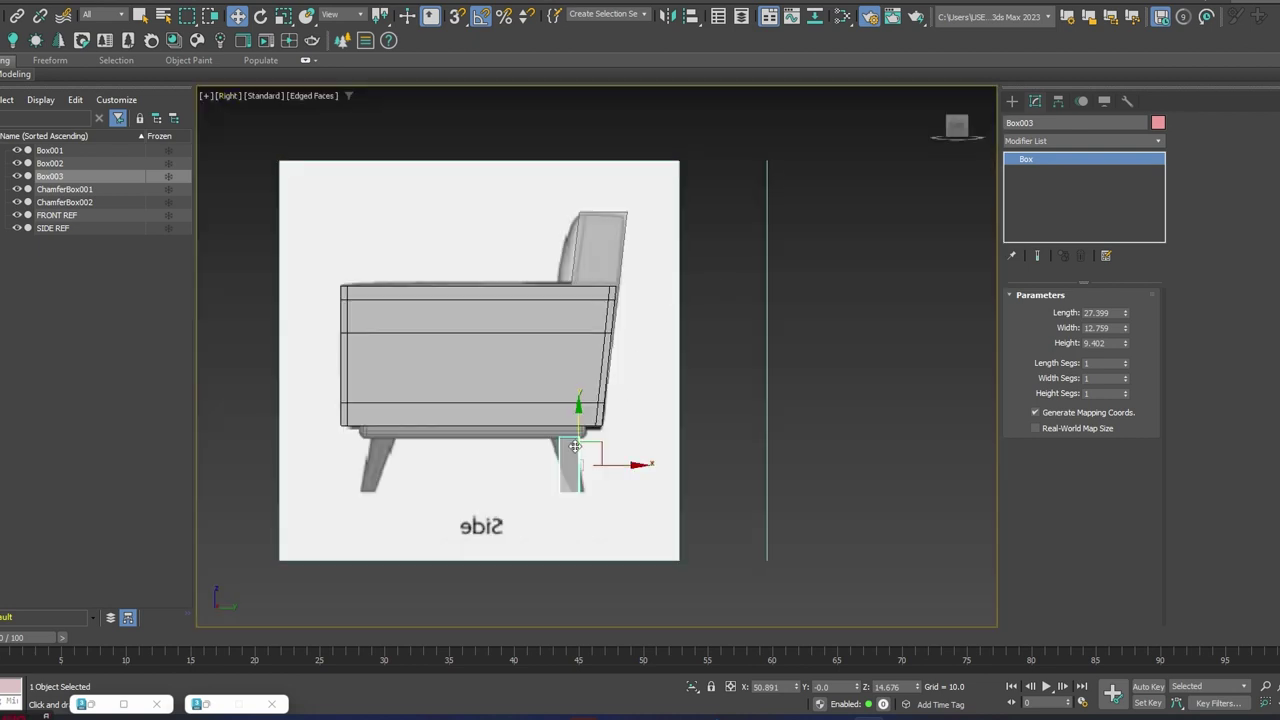
{"action": "scroll", "coordinate": [575, 445], "scroll_direction": "up", "scroll_amount": 5}
{"action": "left_click_drag", "start_coordinate": [609, 499], "coordinate": [605, 497]}
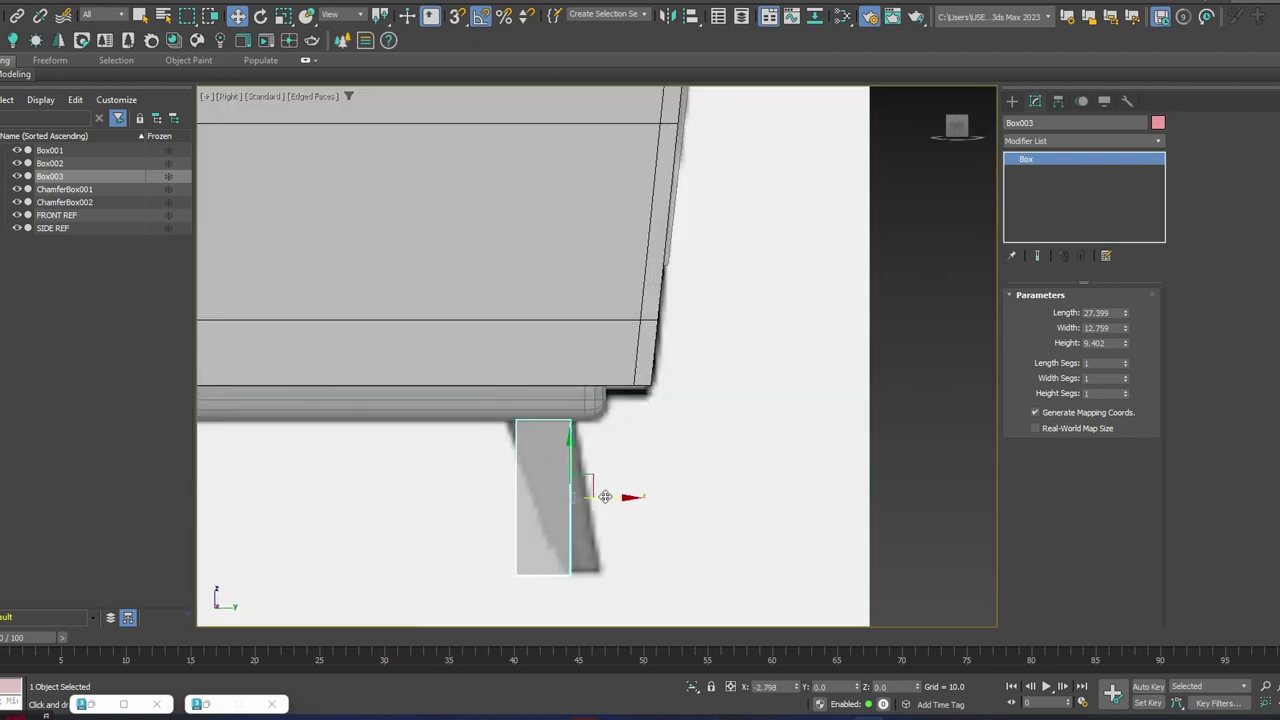
{"action": "right_click", "coordinate": [1019, 167]}
{"action": "left_click", "coordinate": [1082, 271]}
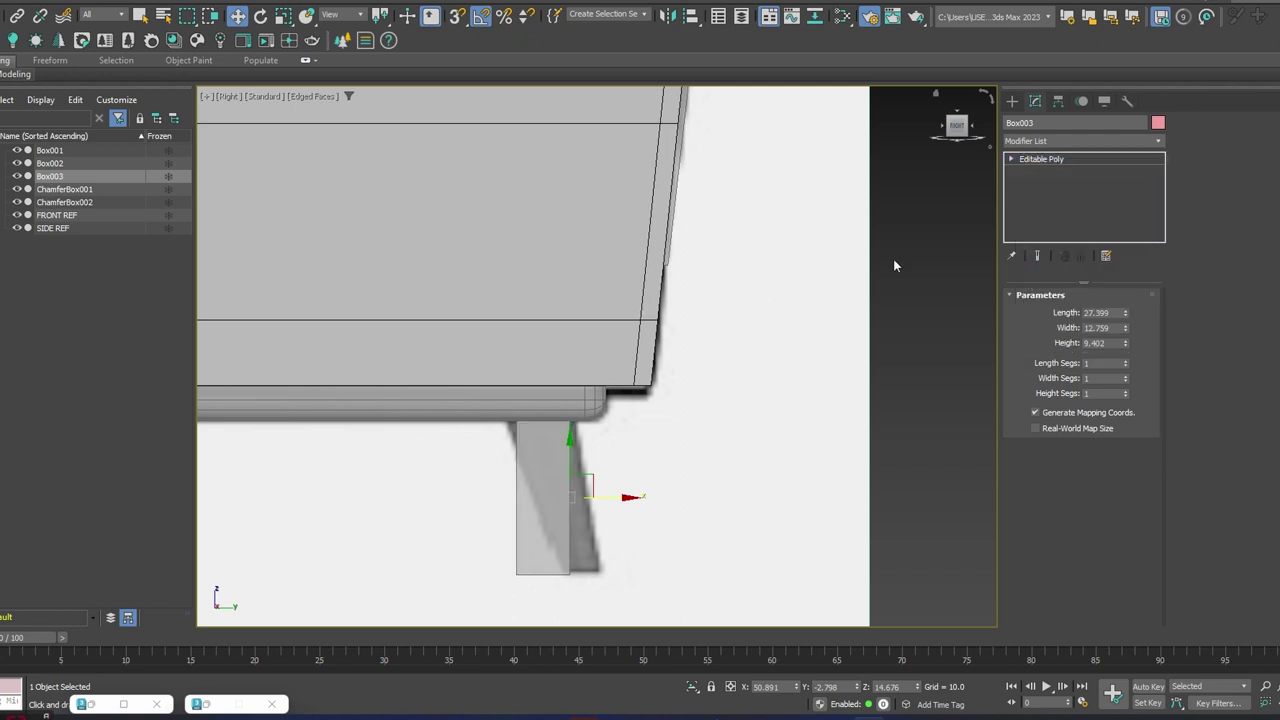
- Move the leg's bottom and top vertices in the Right view to match the side reference's slanted, tapered rear leg
{"action": "left_click", "coordinate": [1045, 316]}
{"action": "left_click_drag", "start_coordinate": [666, 603], "coordinate": [440, 559]}
{"action": "middle_click_drag", "start_coordinate": [610, 509], "coordinate": [620, 411]}
{"action": "left_click_drag", "start_coordinate": [607, 477], "coordinate": [634, 474]}
{"action": "left_click", "coordinate": [646, 449]}
{"action": "left_click_drag", "start_coordinate": [513, 449], "coordinate": [604, 471]}
{"action": "left_click_drag", "start_coordinate": [556, 347], "coordinate": [559, 322]}
{"action": "left_click_drag", "start_coordinate": [610, 359], "coordinate": [610, 321]}
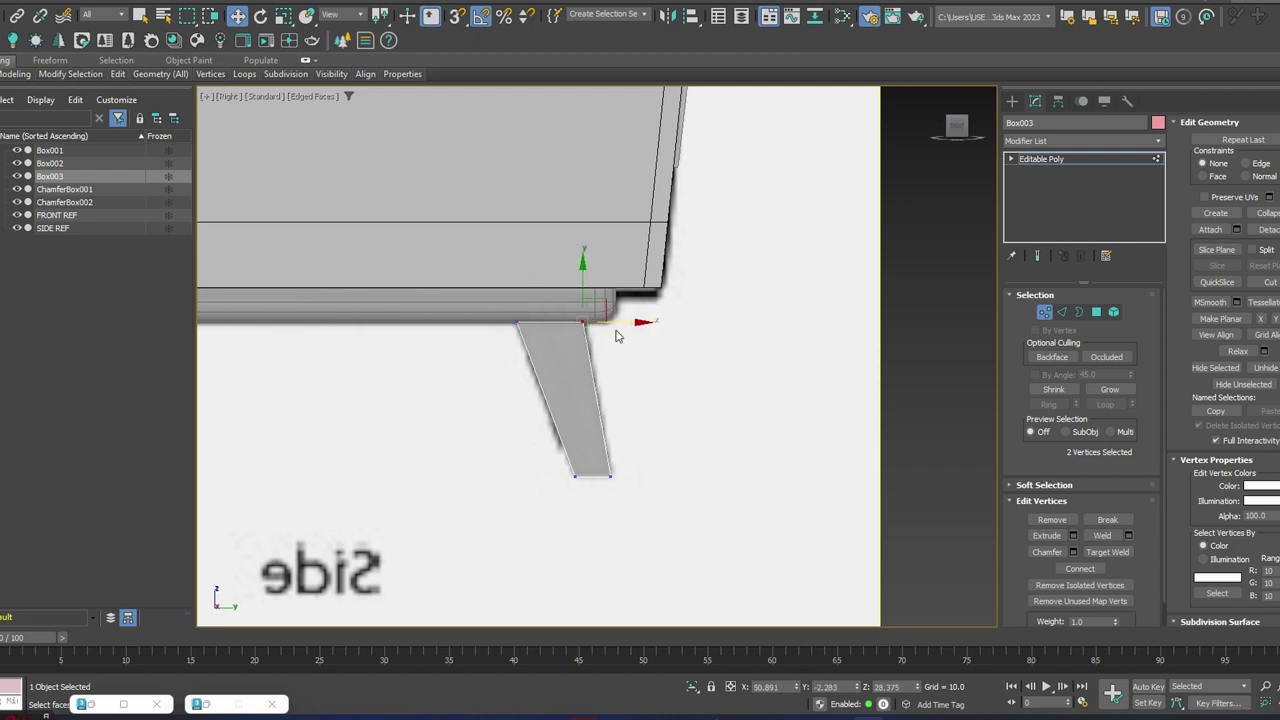
- In the Front view, shift the leg's bottom vertices outward to follow the front reference's tapered right leg, and finish vertex editing
{"action": "key", "text": "f"}
{"action": "key", "text": "z"}
{"action": "scroll", "coordinate": [713, 362], "scroll_direction": "down", "scroll_amount": 6}
{"action": "middle_click_drag", "start_coordinate": [747, 494], "coordinate": [704, 369]}
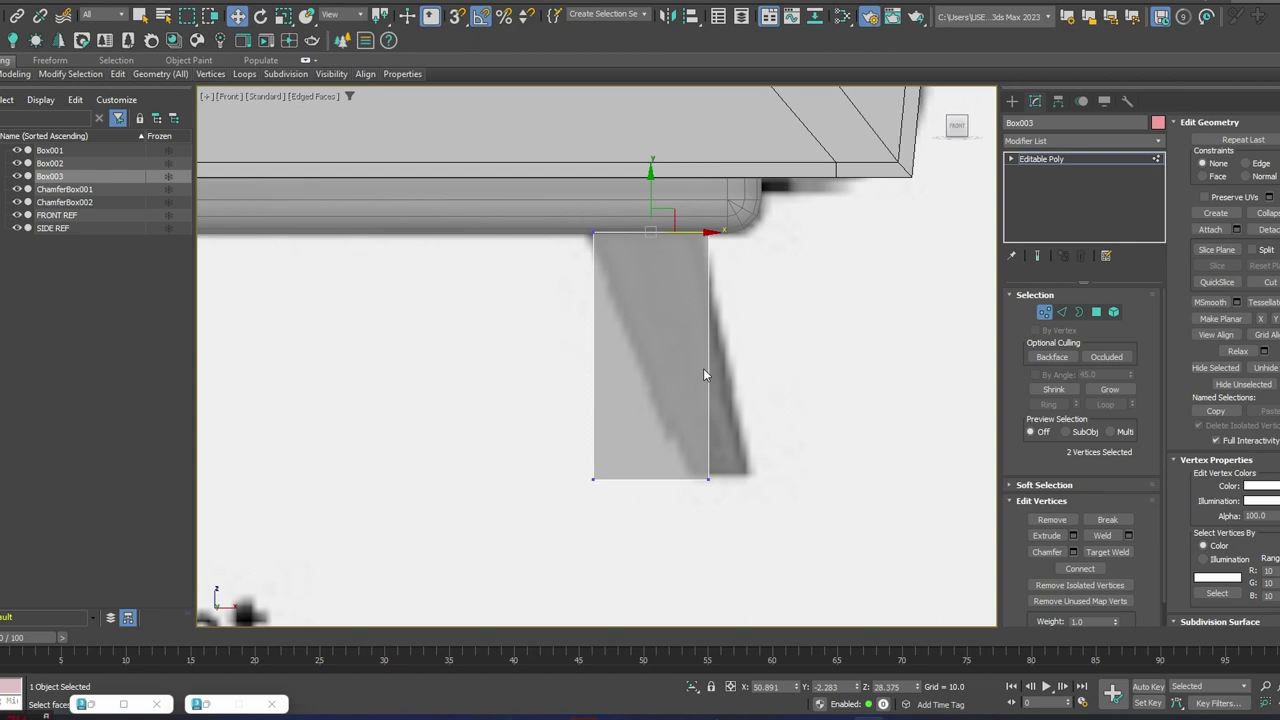
{"action": "left_click_drag", "start_coordinate": [696, 445], "coordinate": [778, 470]}
{"action": "left_click_drag", "start_coordinate": [508, 449], "coordinate": [736, 477]}
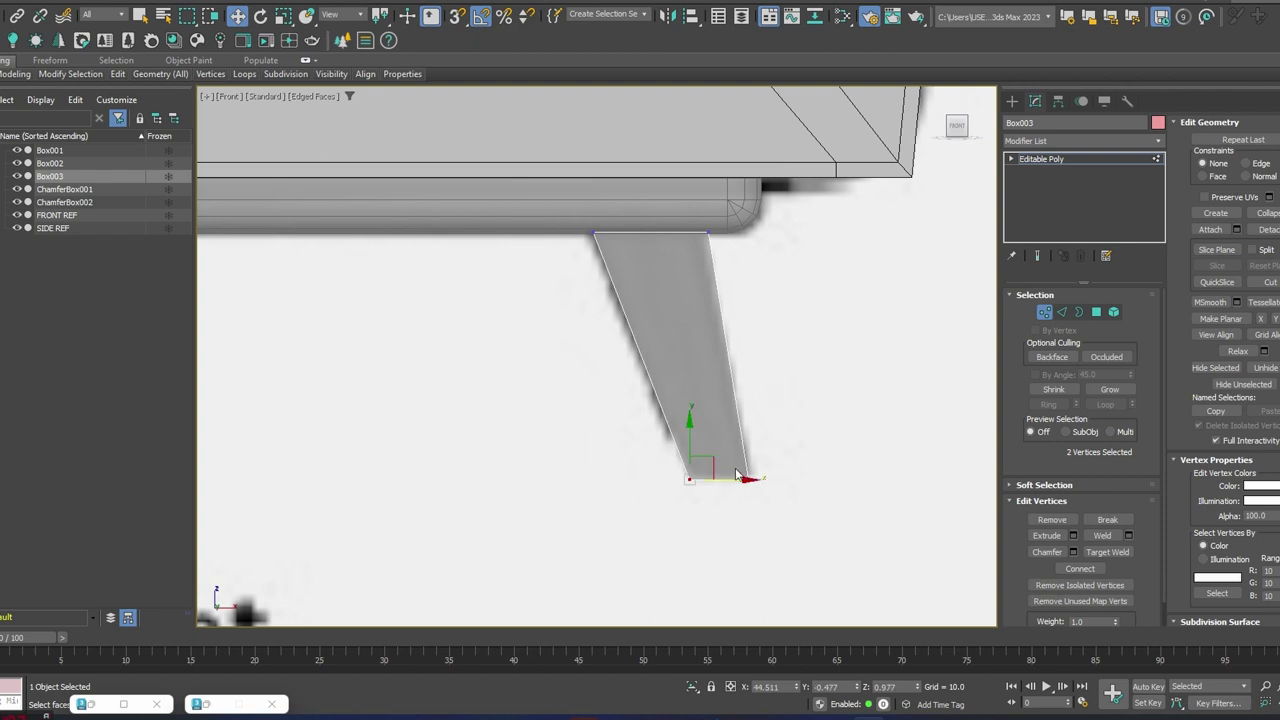
{"action": "left_click", "coordinate": [1041, 159]}
- Mirror the leg on the X axis as an instance and move the copy about 98.9 onto the front reference's left leg
{"action": "scroll", "coordinate": [700, 320], "scroll_direction": "down", "scroll_amount": 3}
{"action": "scroll", "coordinate": [700, 320], "scroll_direction": "up", "scroll_amount": 2}
{"action": "scroll", "coordinate": [677, 318], "scroll_direction": "down", "scroll_amount": 3}
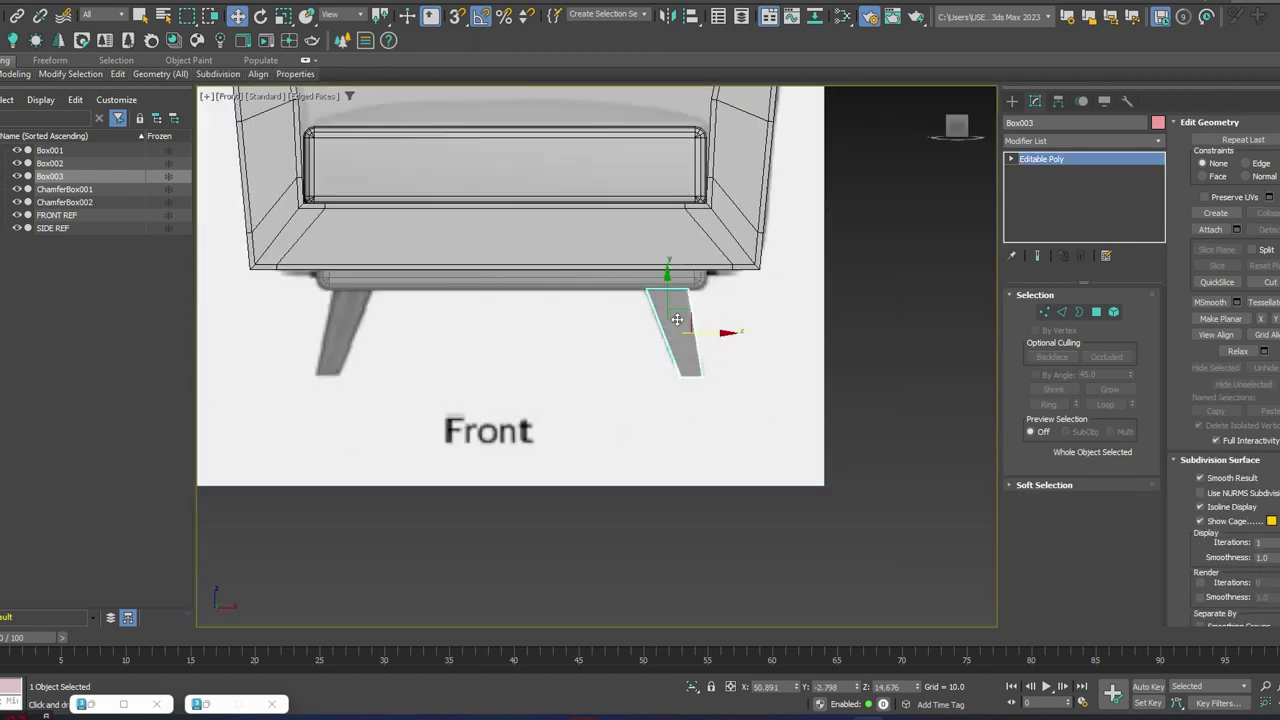
{"action": "middle_click_drag", "start_coordinate": [677, 318], "coordinate": [777, 318]}
{"action": "scroll", "coordinate": [652, 335], "scroll_direction": "down", "scroll_amount": 3}
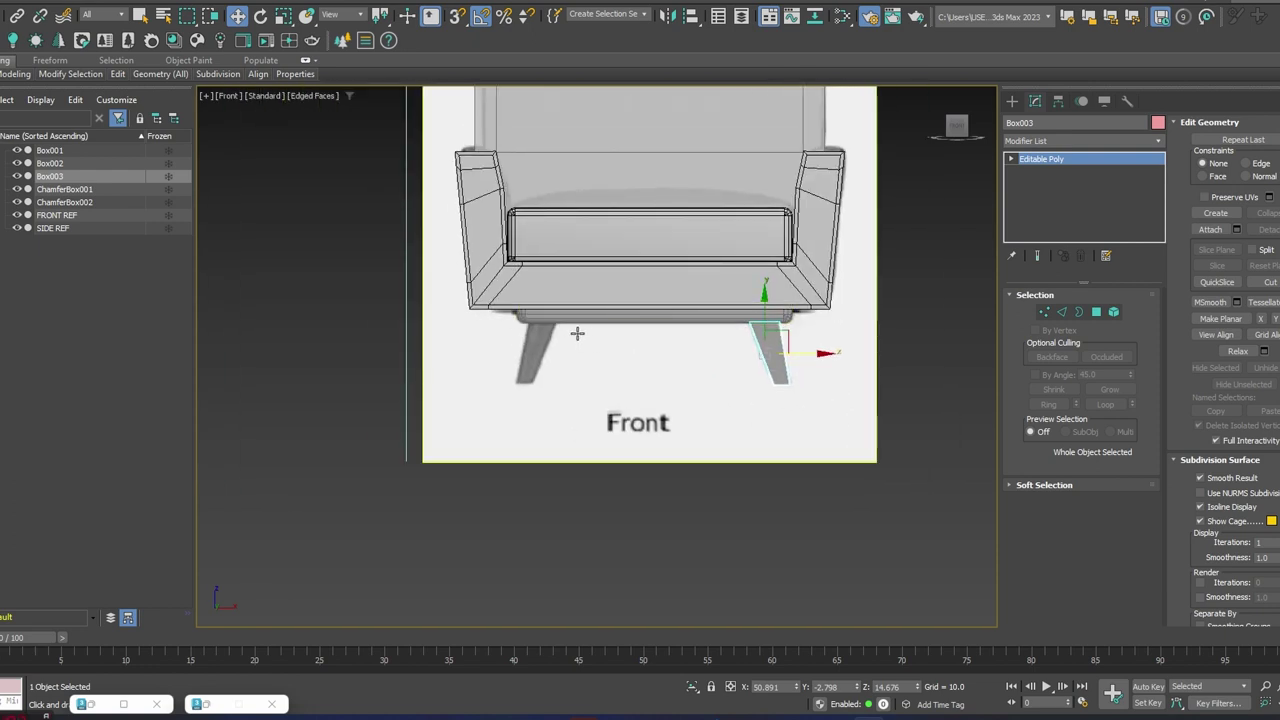
{"action": "left_click", "coordinate": [669, 15]}
{"action": "left_click_drag", "start_coordinate": [653, 215], "coordinate": [1056, 134]}
{"action": "left_click", "coordinate": [997, 312]}
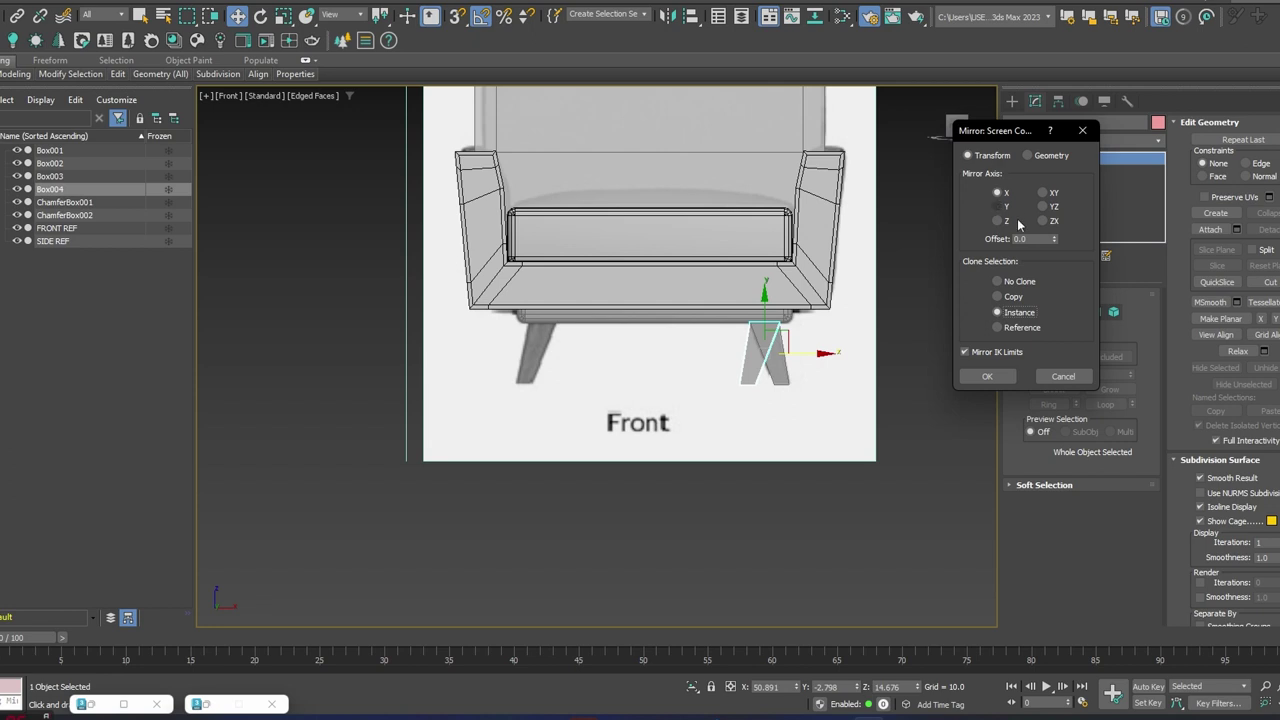
{"action": "left_click", "coordinate": [986, 377]}
{"action": "left_click_drag", "start_coordinate": [826, 354], "coordinate": [601, 352]}
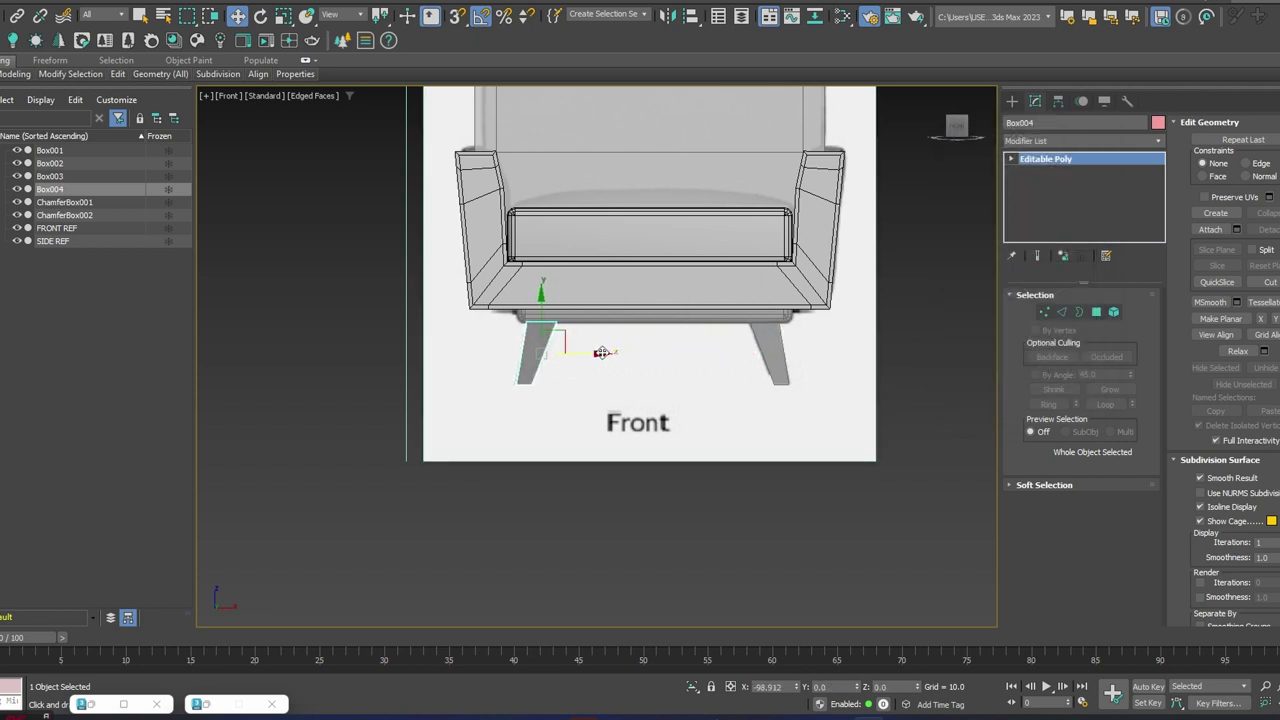
- In the Right view, mirror both rear legs on X as instances and move the copies about 94.8 onto the side reference's front leg
{"action": "left_click", "coordinate": [772, 352], "text": "ctrl"}
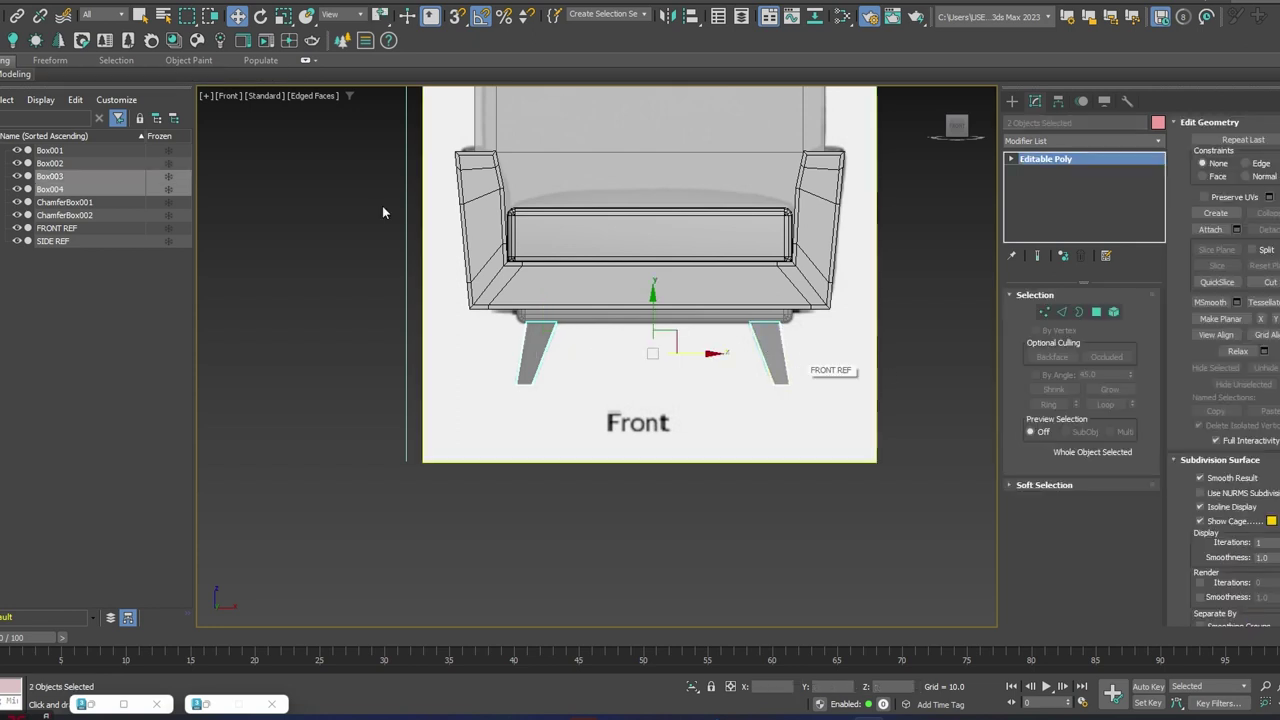
{"action": "left_click", "coordinate": [228, 96]}
{"action": "left_click", "coordinate": [245, 263]}
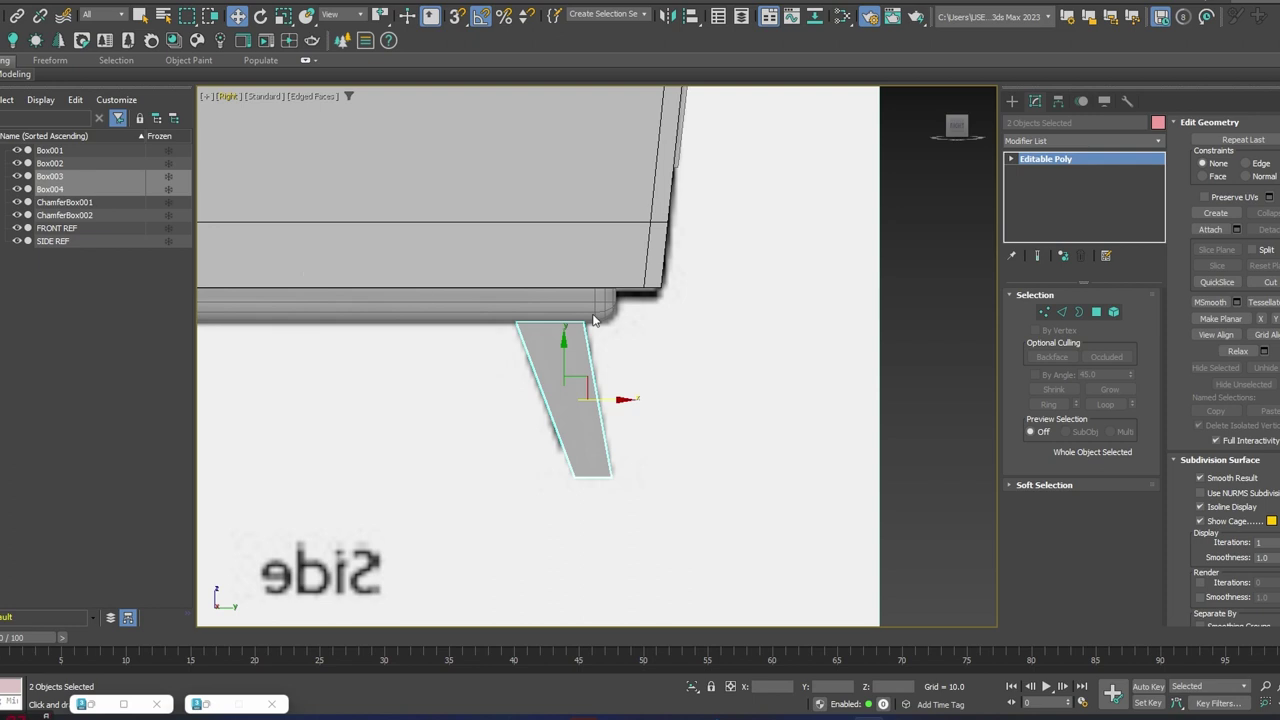
{"action": "scroll", "coordinate": [593, 319], "scroll_direction": "down", "scroll_amount": 3}
{"action": "middle_click_drag", "start_coordinate": [546, 297], "coordinate": [604, 293]}
{"action": "scroll", "coordinate": [638, 270], "scroll_direction": "up", "scroll_amount": 1}
{"action": "left_click", "coordinate": [667, 17]}
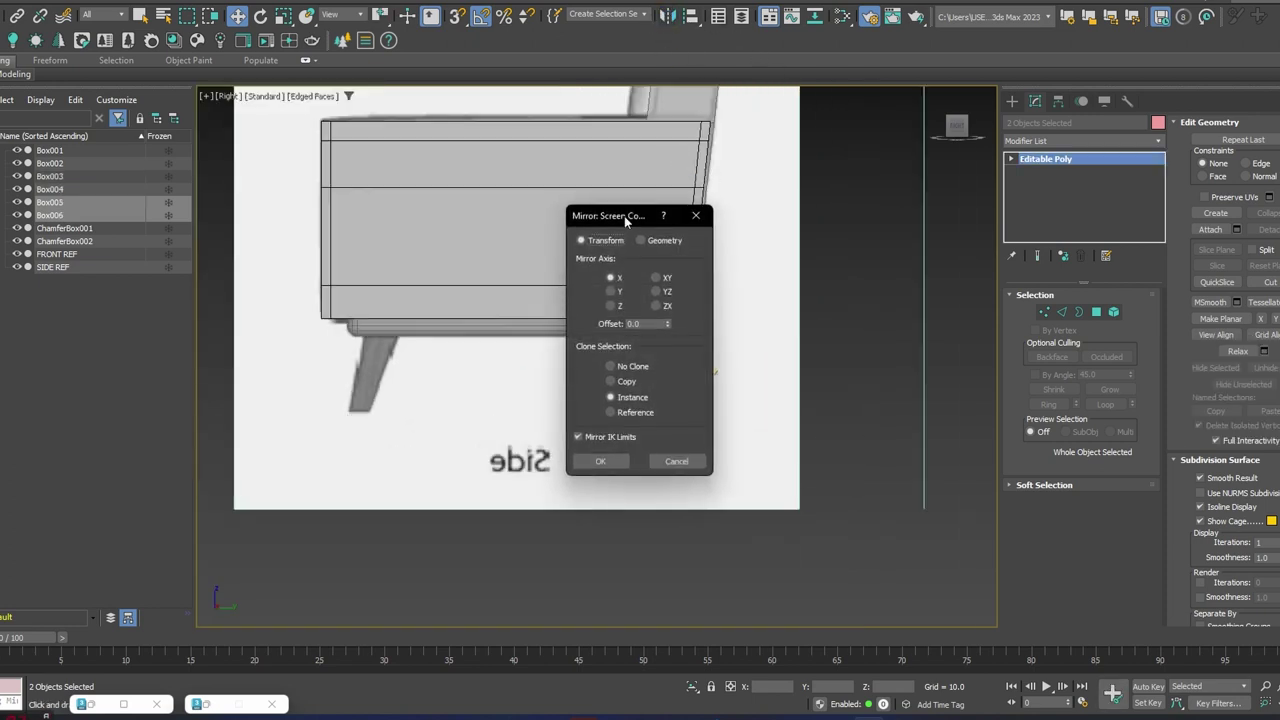
{"action": "left_click_drag", "start_coordinate": [626, 220], "coordinate": [899, 154]}
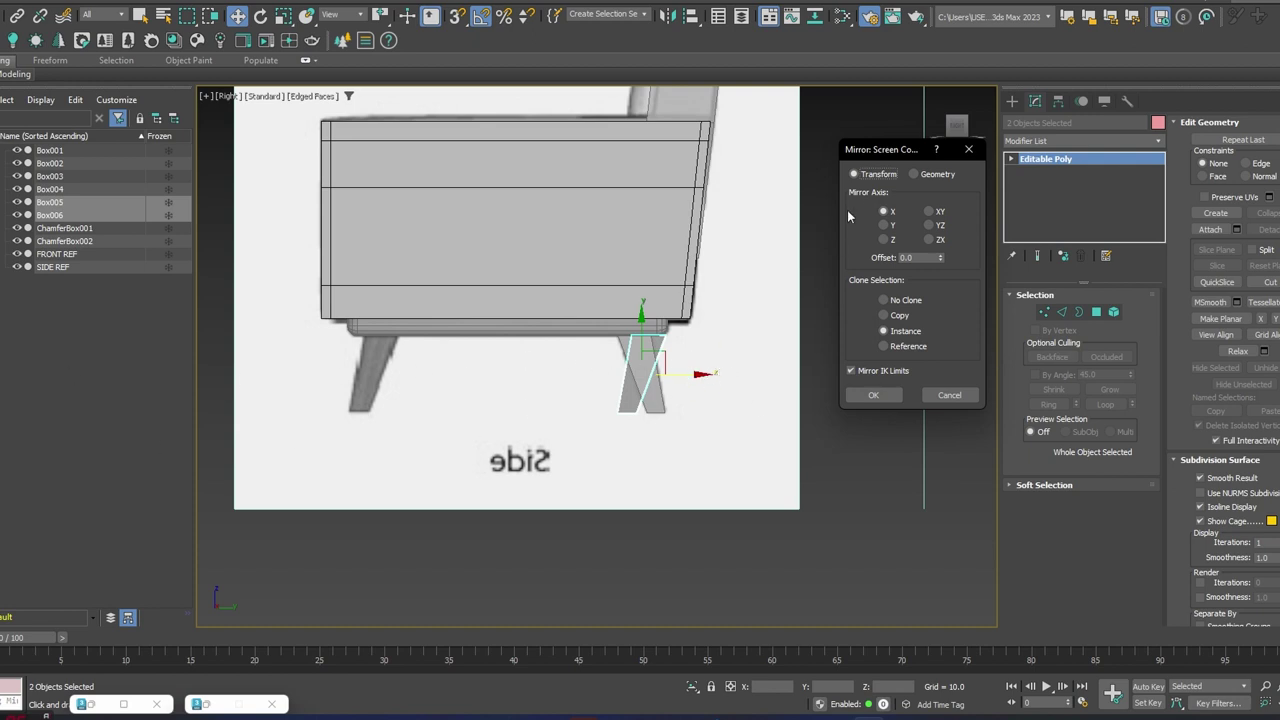
{"action": "left_click", "coordinate": [873, 395]}
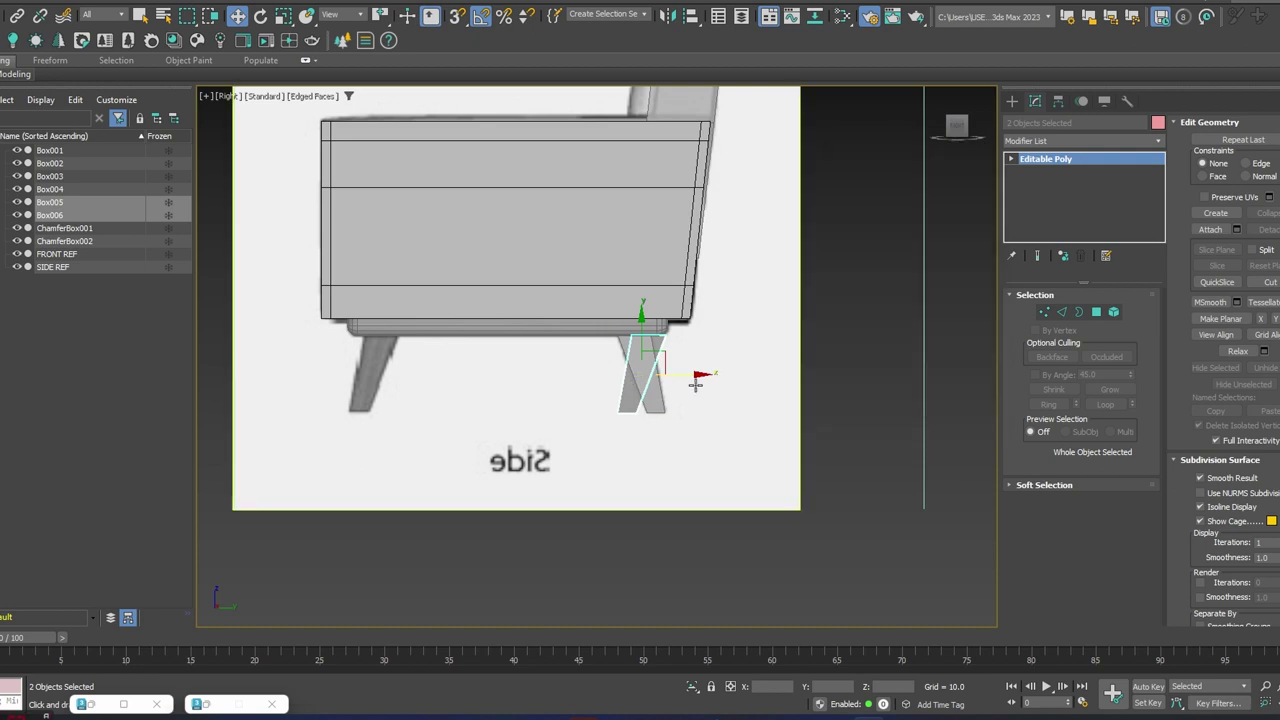
{"action": "left_click_drag", "start_coordinate": [700, 375], "coordinate": [432, 376]}
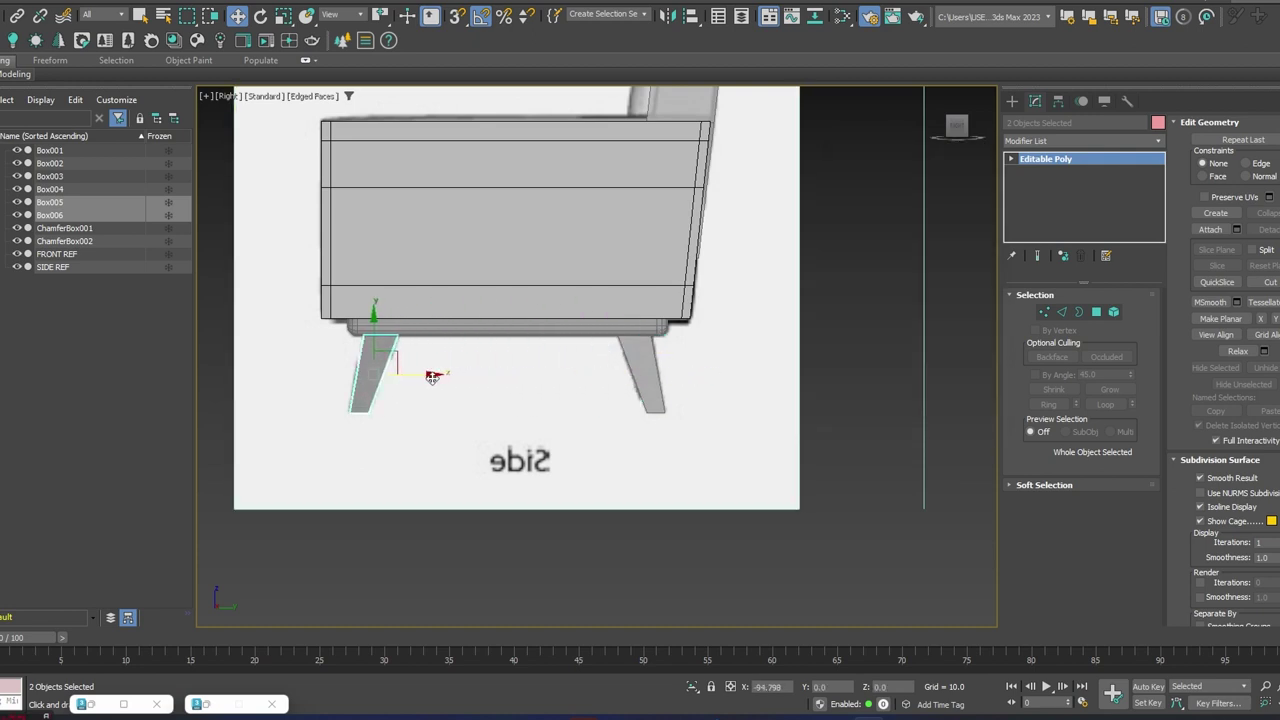
- Check all four legs and the whole armchair in the Perspective view, and save the scene
{"action": "scroll", "coordinate": [593, 300], "scroll_direction": "down", "scroll_amount": 5}
{"action": "middle_click_drag", "start_coordinate": [593, 300], "coordinate": [747, 279], "text": "alt"}
{"action": "key", "text": "p"}
{"action": "key", "text": "z"}
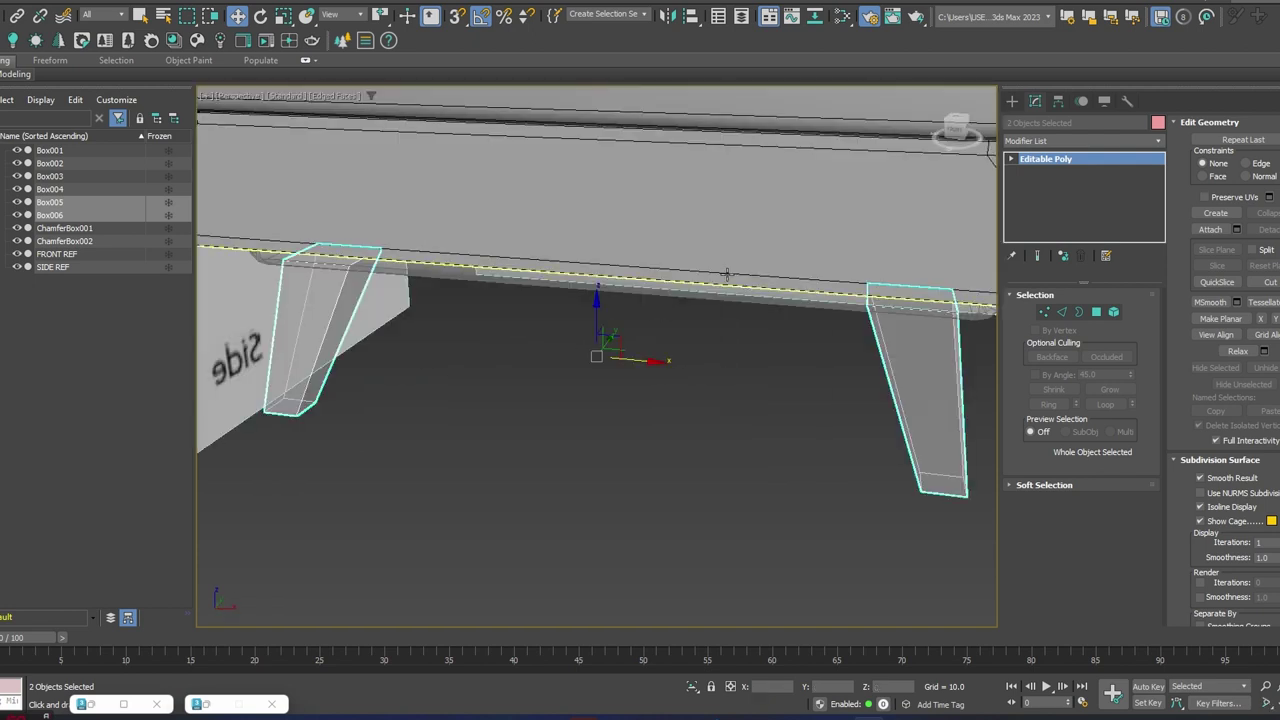
{"action": "scroll", "coordinate": [735, 231], "scroll_direction": "down", "scroll_amount": 3}
{"action": "scroll", "coordinate": [735, 231], "scroll_direction": "down", "scroll_amount": 3}
{"action": "middle_click_drag", "start_coordinate": [735, 231], "coordinate": [668, 352], "text": "alt"}
{"action": "left_click", "coordinate": [776, 289]}
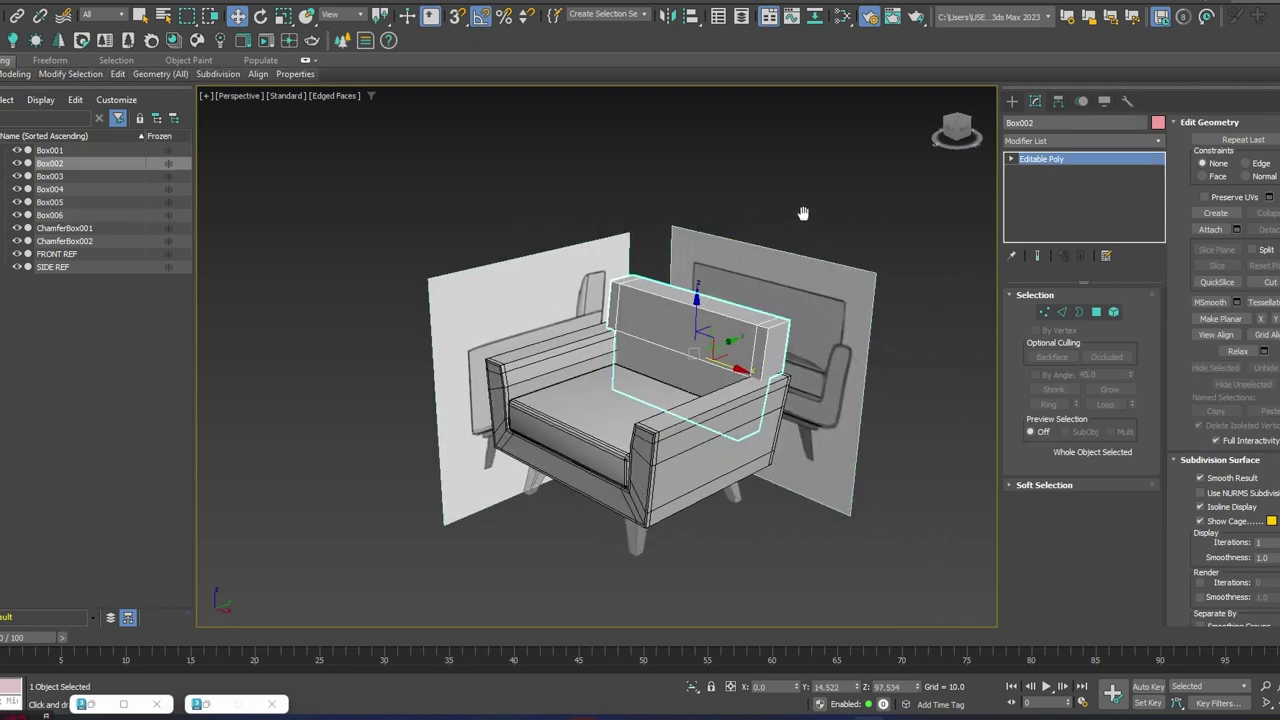
{"action": "middle_click_drag", "start_coordinate": [800, 208], "coordinate": [759, 198]}
{"action": "key", "text": "ctrl+s"}
{"action": "middle_click_drag", "start_coordinate": [772, 273], "coordinate": [673, 271], "text": "alt"}
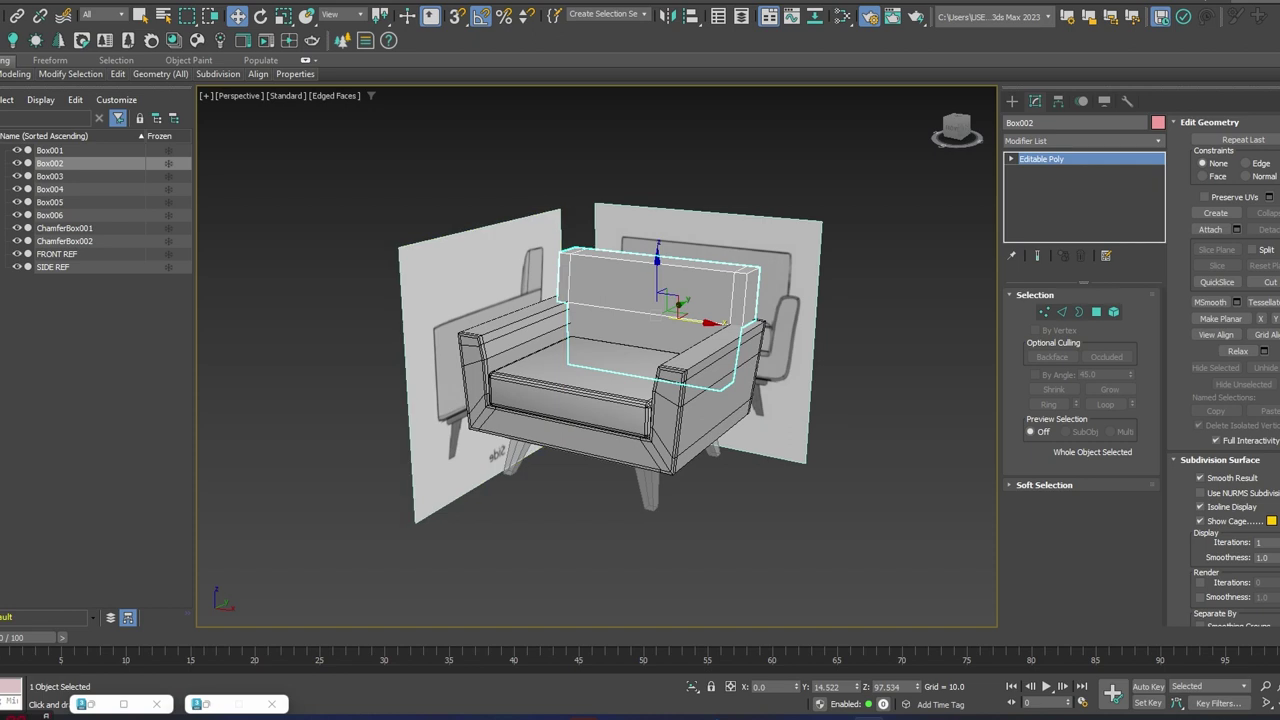
- Hide the FRONT REF and SIDE REF planes and clear the selection
{"action": "left_click", "coordinate": [17, 254]}
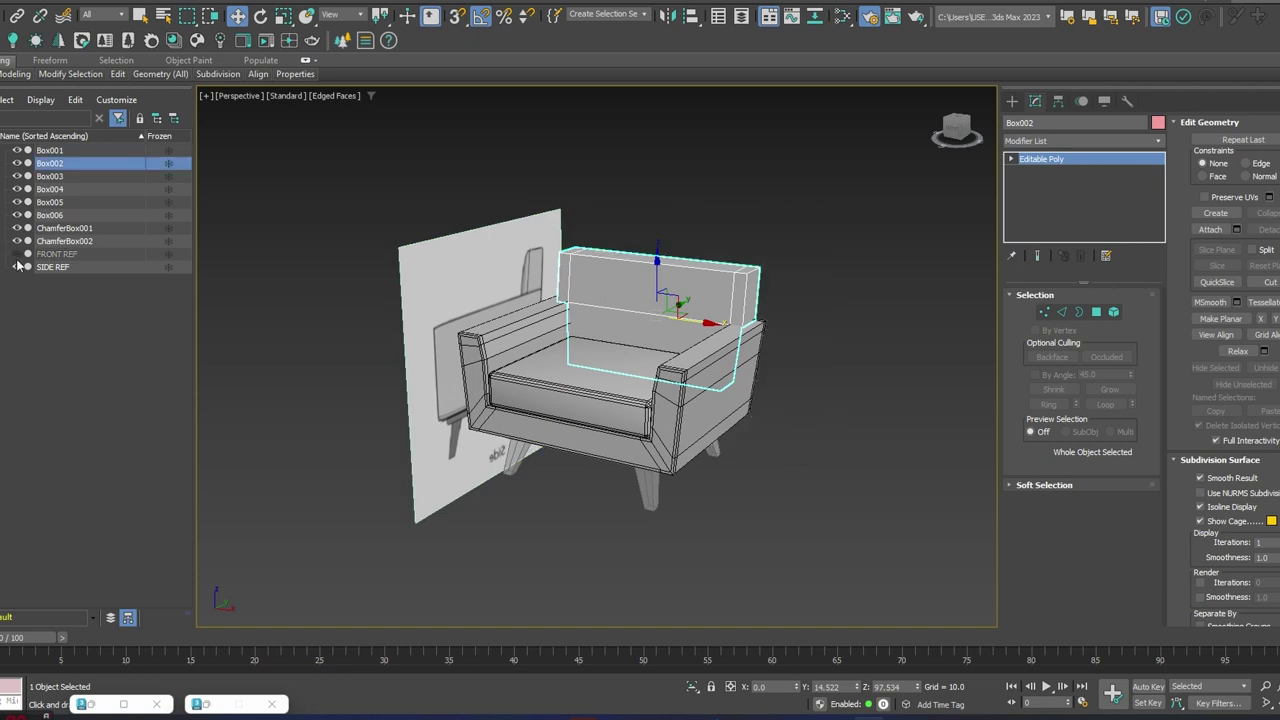
{"action": "left_click", "coordinate": [17, 267]}
{"action": "left_click", "coordinate": [750, 529]}
{"action": "scroll", "coordinate": [661, 493], "scroll_direction": "up", "scroll_amount": 2}
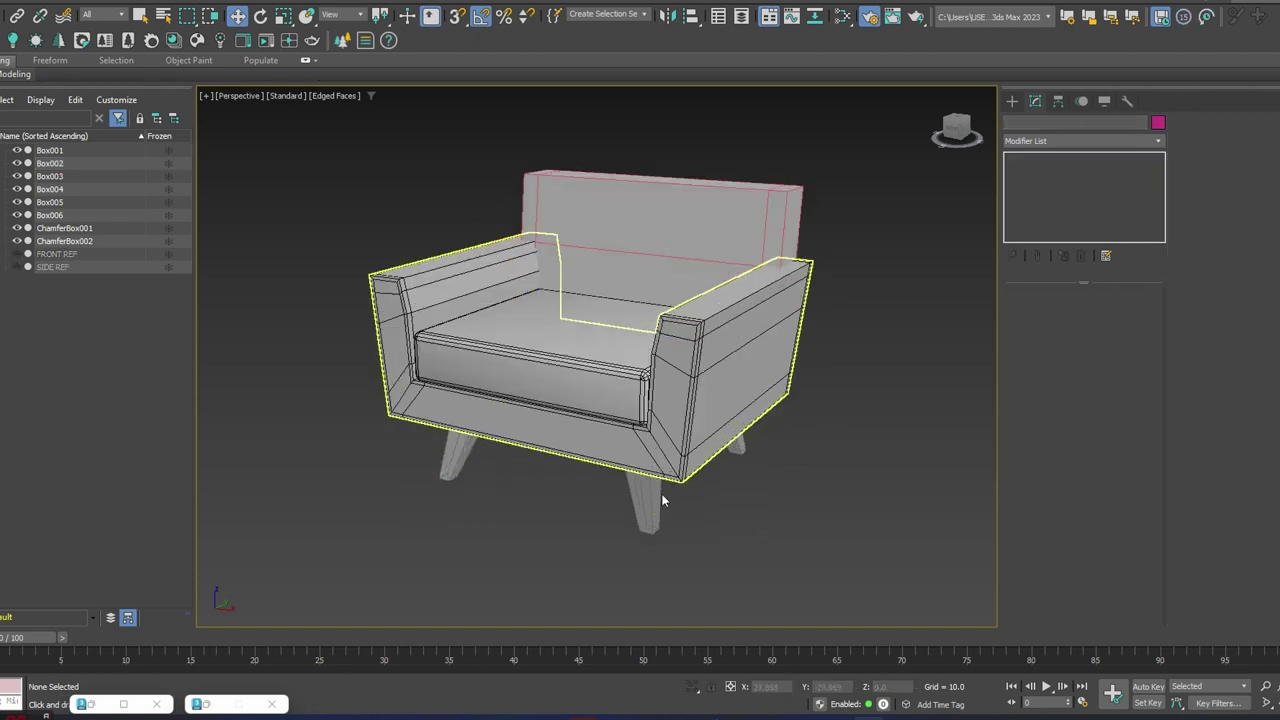
- Apply a TurboSmooth modifier to the armchair's arm-and-base frame and raise its iterations to 2
{"action": "left_click", "coordinate": [645, 495]}
{"action": "scroll", "coordinate": [681, 378], "scroll_direction": "up", "scroll_amount": 2}
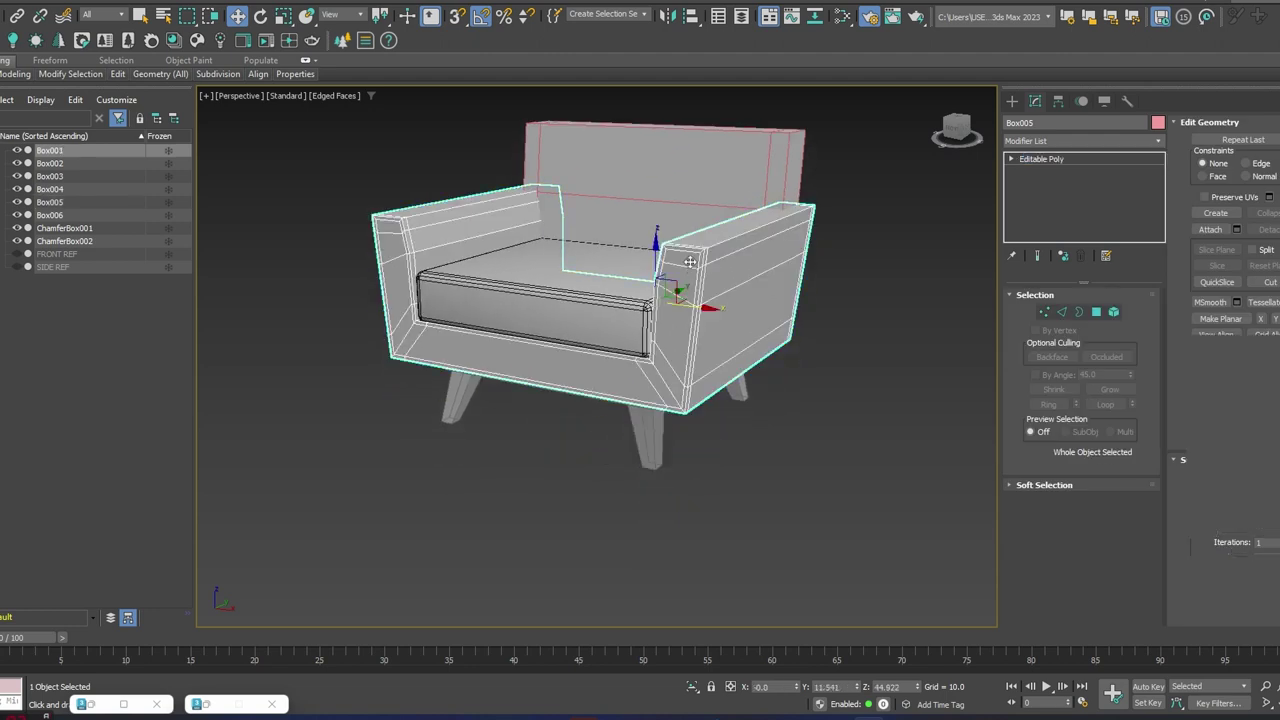
{"action": "left_click", "coordinate": [690, 261]}
{"action": "left_click", "coordinate": [1035, 145]}
{"action": "type", "text": "tu"}
{"action": "key", "text": "Return"}
{"action": "middle_click_drag", "start_coordinate": [806, 282], "coordinate": [826, 337]}
{"action": "left_click", "coordinate": [1128, 317]}
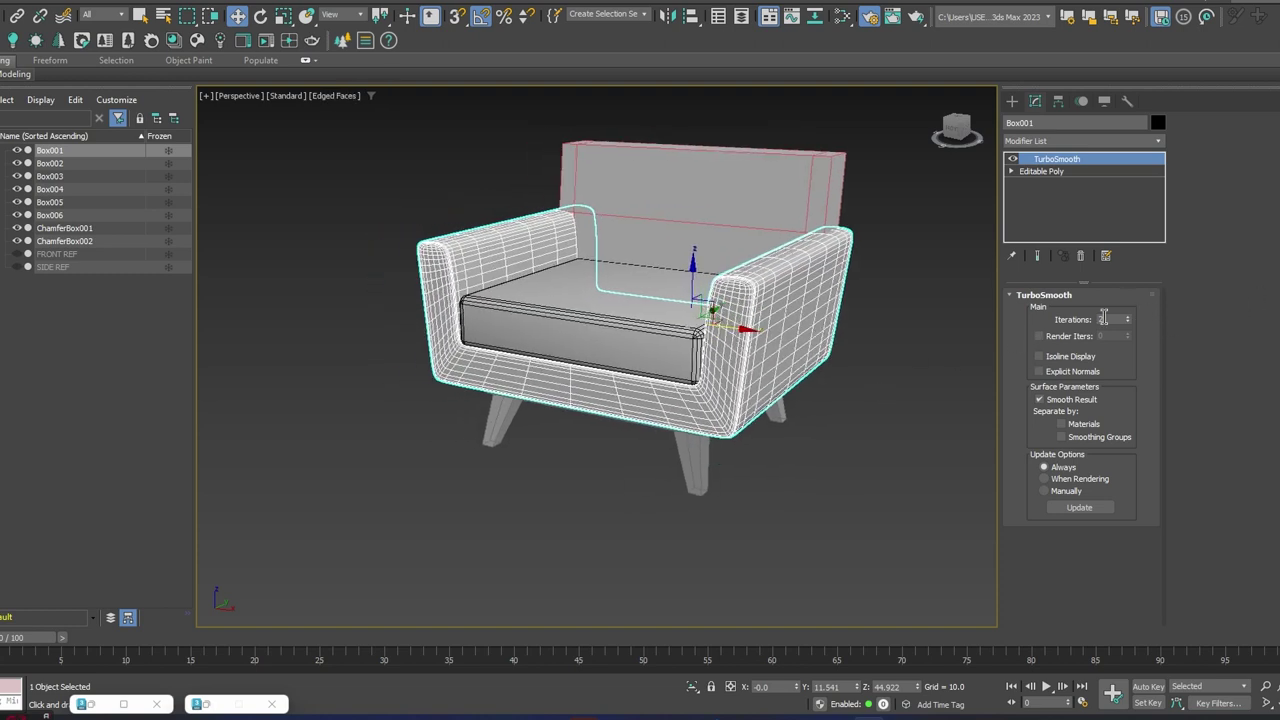
- Turn off edged faces, select the seat cushion and inspect the smoothed armchair from a low front angle
{"action": "key", "text": "F4"}
{"action": "left_click", "coordinate": [555, 333]}
{"action": "middle_click_drag", "start_coordinate": [634, 306], "coordinate": [674, 320], "text": "alt"}
{"action": "middle_click_drag", "start_coordinate": [749, 359], "coordinate": [652, 318], "text": "alt"}
{"action": "scroll", "coordinate": [652, 318], "scroll_direction": "up", "scroll_amount": 2}
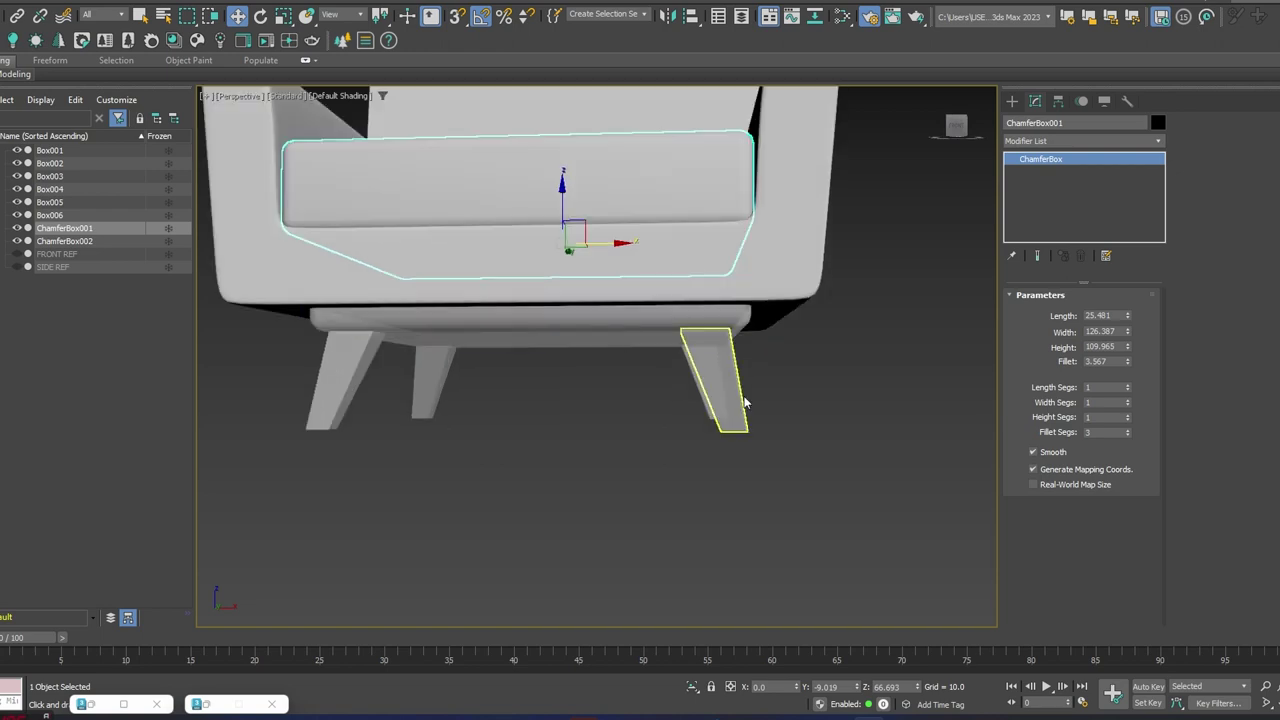
- Examine the base rail and the front legs under the seat, selecting each part in turn
{"action": "left_click", "coordinate": [658, 318]}
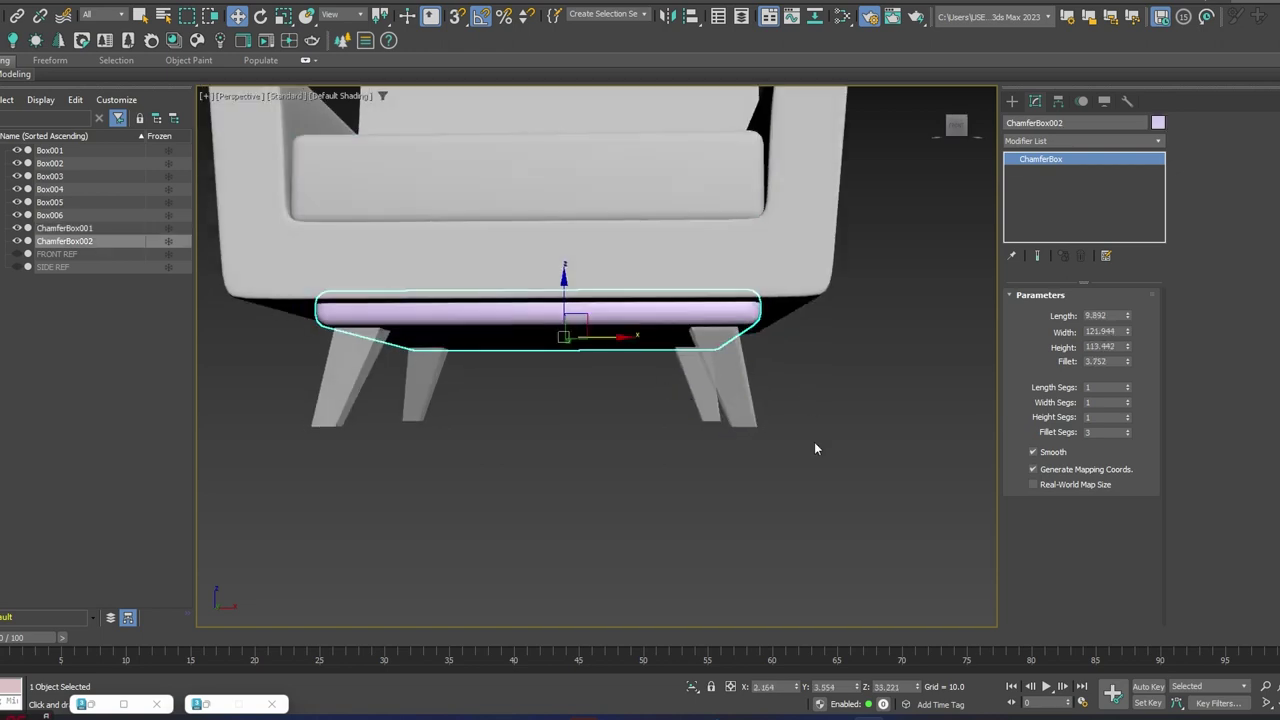
{"action": "left_click_drag", "start_coordinate": [312, 390], "coordinate": [313, 384]}
{"action": "left_click", "coordinate": [666, 477]}
{"action": "left_click", "coordinate": [722, 376]}
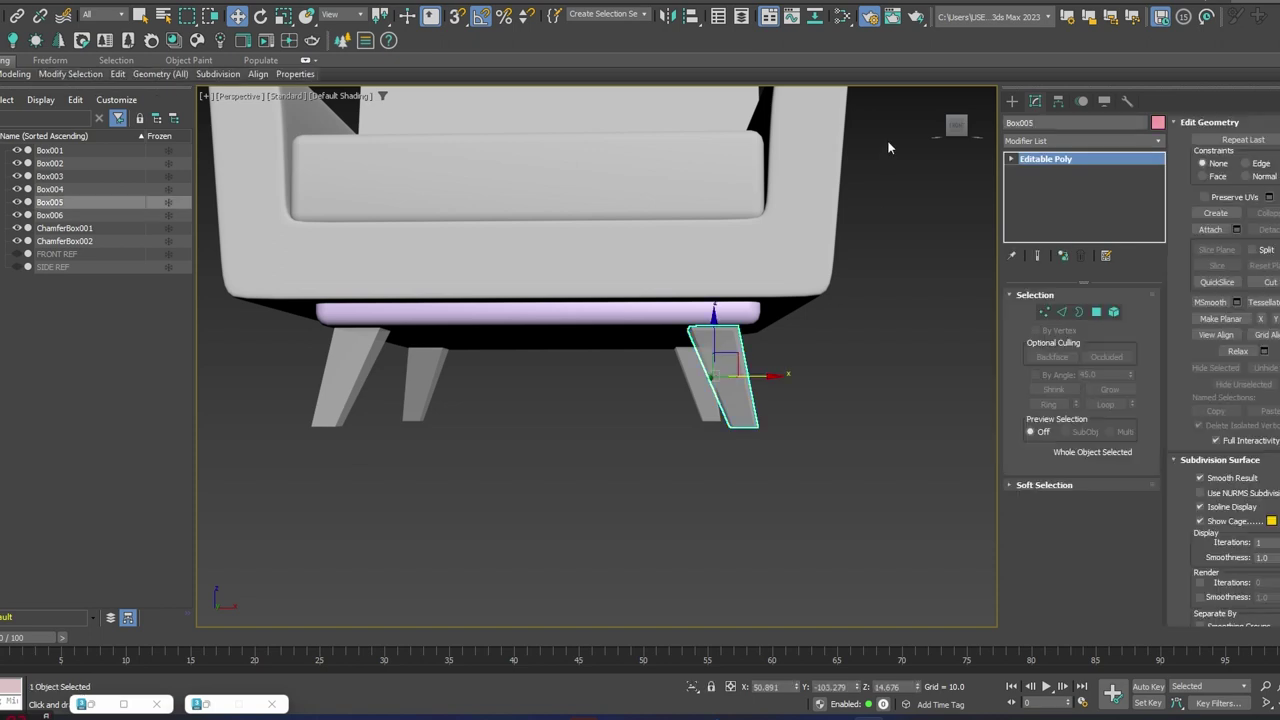
{"action": "left_click", "coordinate": [1042, 140]}
{"action": "left_click", "coordinate": [1039, 138]}
{"action": "left_click", "coordinate": [359, 354]}
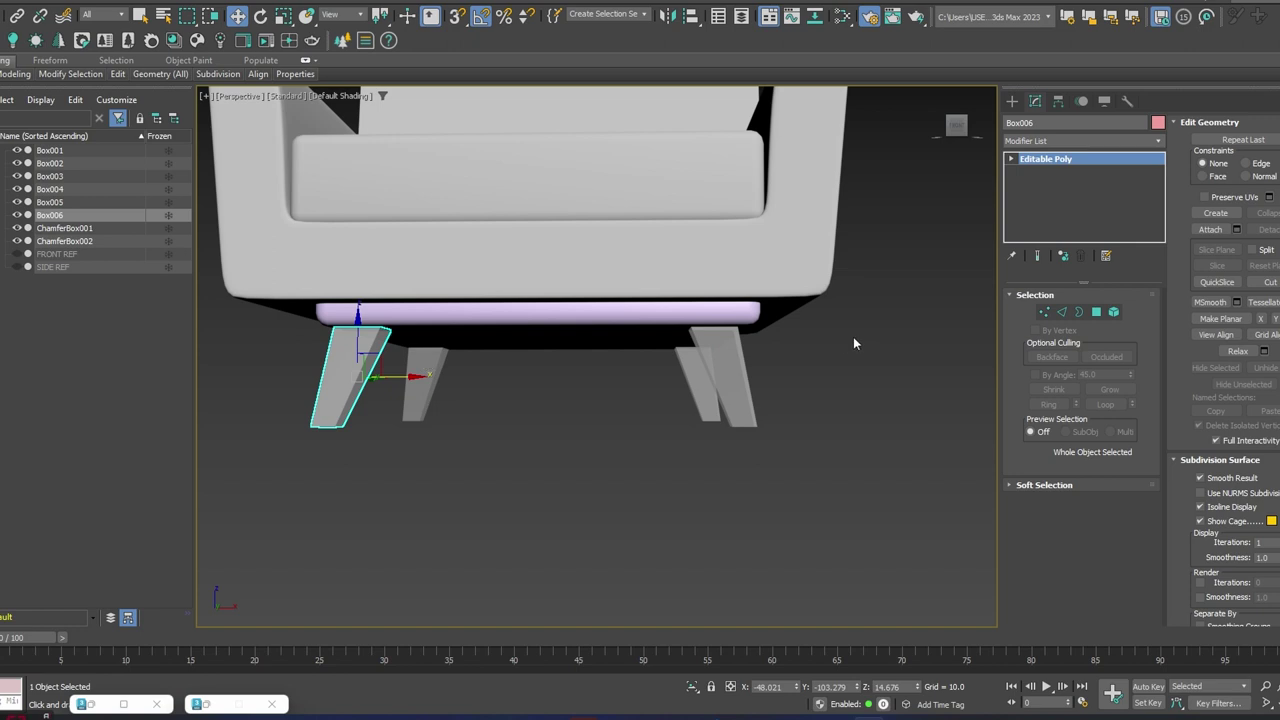
{"action": "left_click", "coordinate": [687, 375]}
{"action": "left_click", "coordinate": [740, 388]}
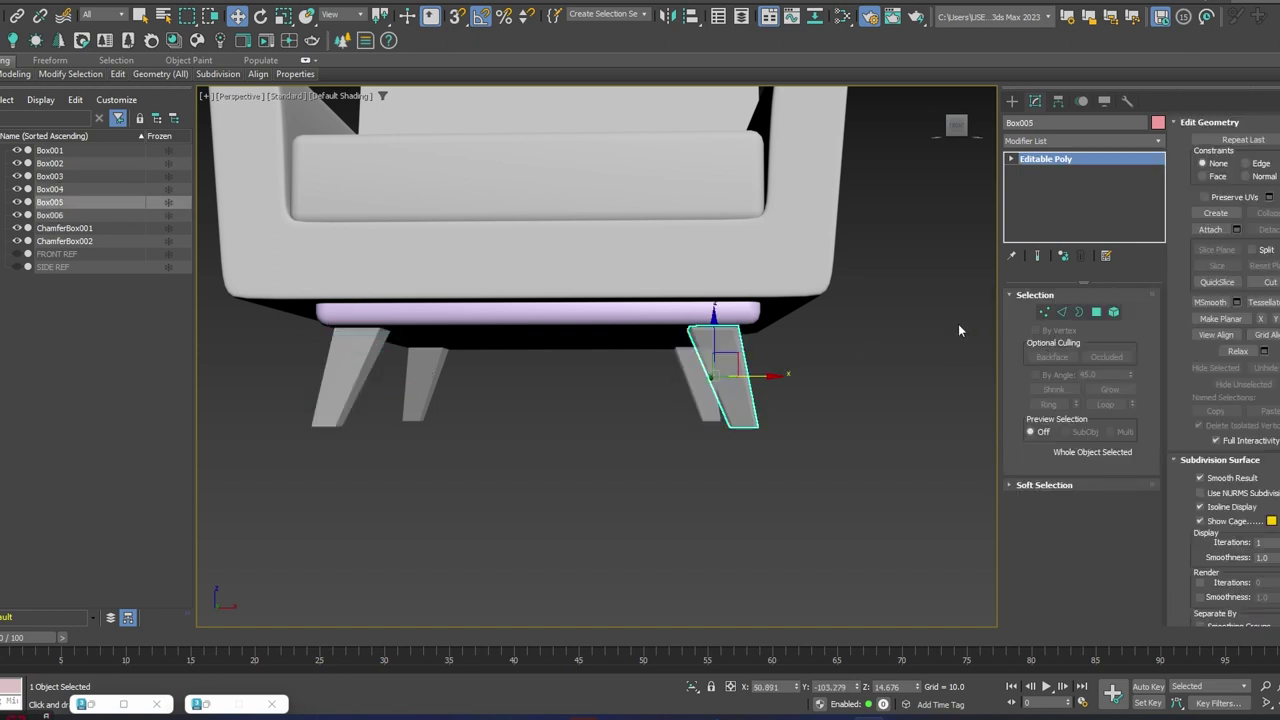
- Try moving the bottom vertices of the front right leg, undo the move and leave vertex editing
{"action": "left_click", "coordinate": [1045, 312]}
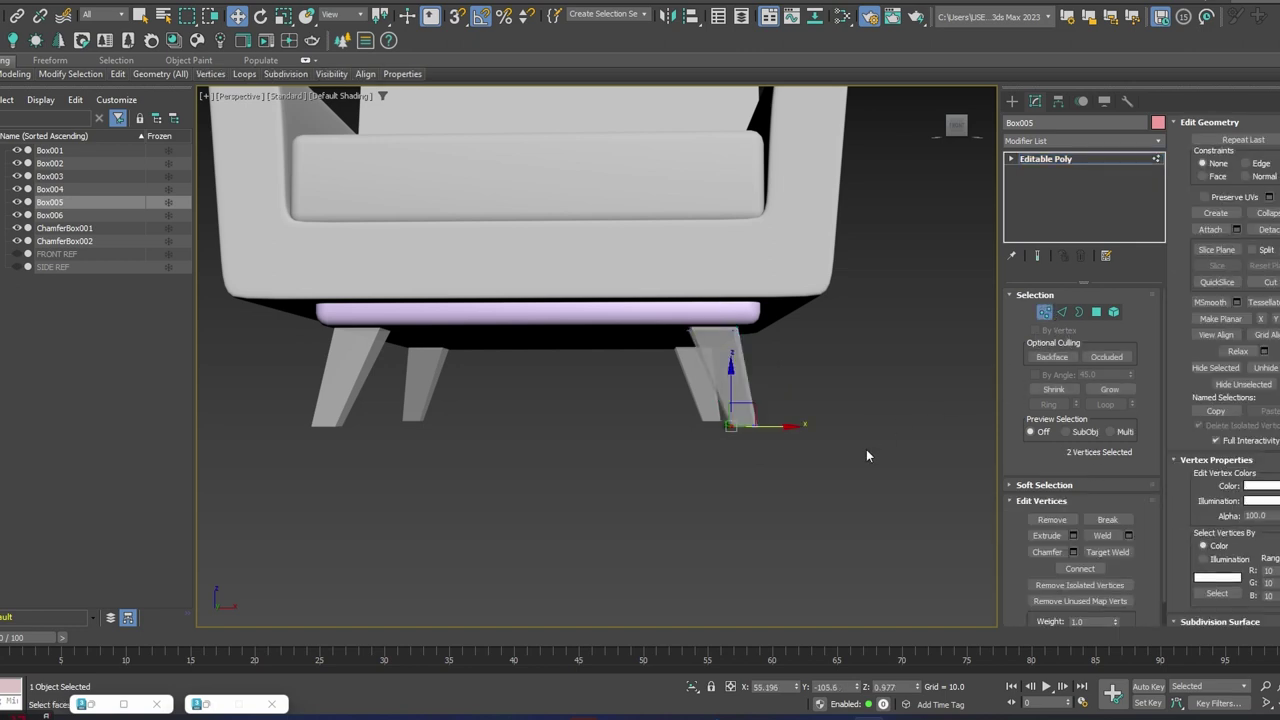
{"action": "left_click_drag", "start_coordinate": [760, 406], "coordinate": [857, 354]}
{"action": "left_click_drag", "start_coordinate": [737, 315], "coordinate": [795, 497]}
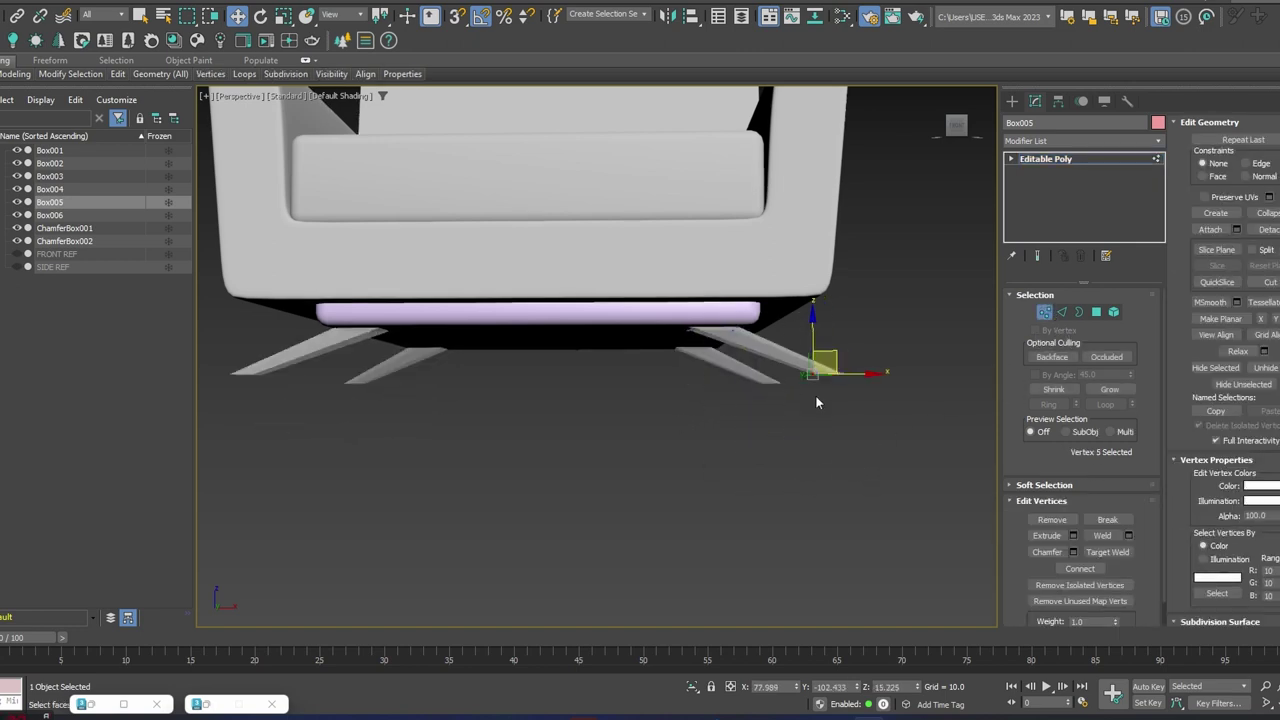
{"action": "key", "text": "ctrl+z"}
{"action": "left_click_drag", "start_coordinate": [767, 401], "coordinate": [785, 424]}
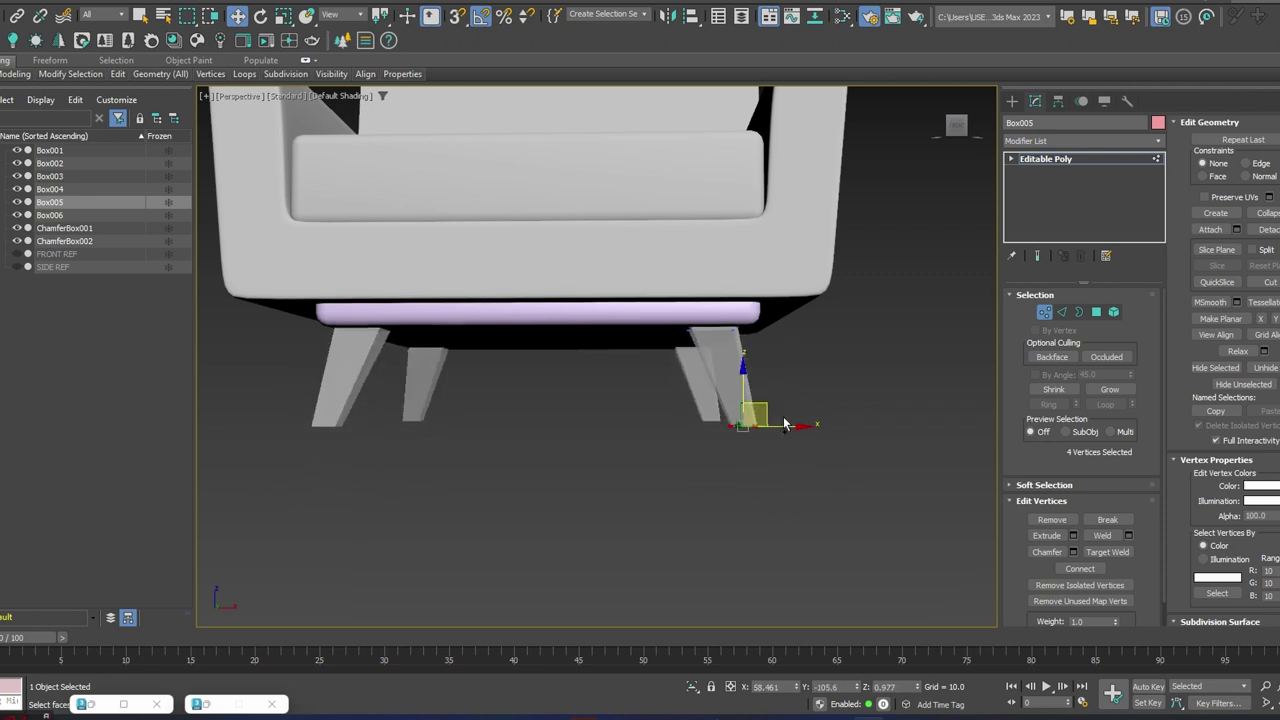
{"action": "left_click", "coordinate": [1045, 312]}
- Turn on edged faces and add a Chamfer modifier with 2 segments to the selected front leg
{"action": "scroll", "coordinate": [750, 340], "scroll_direction": "up", "scroll_amount": 4}
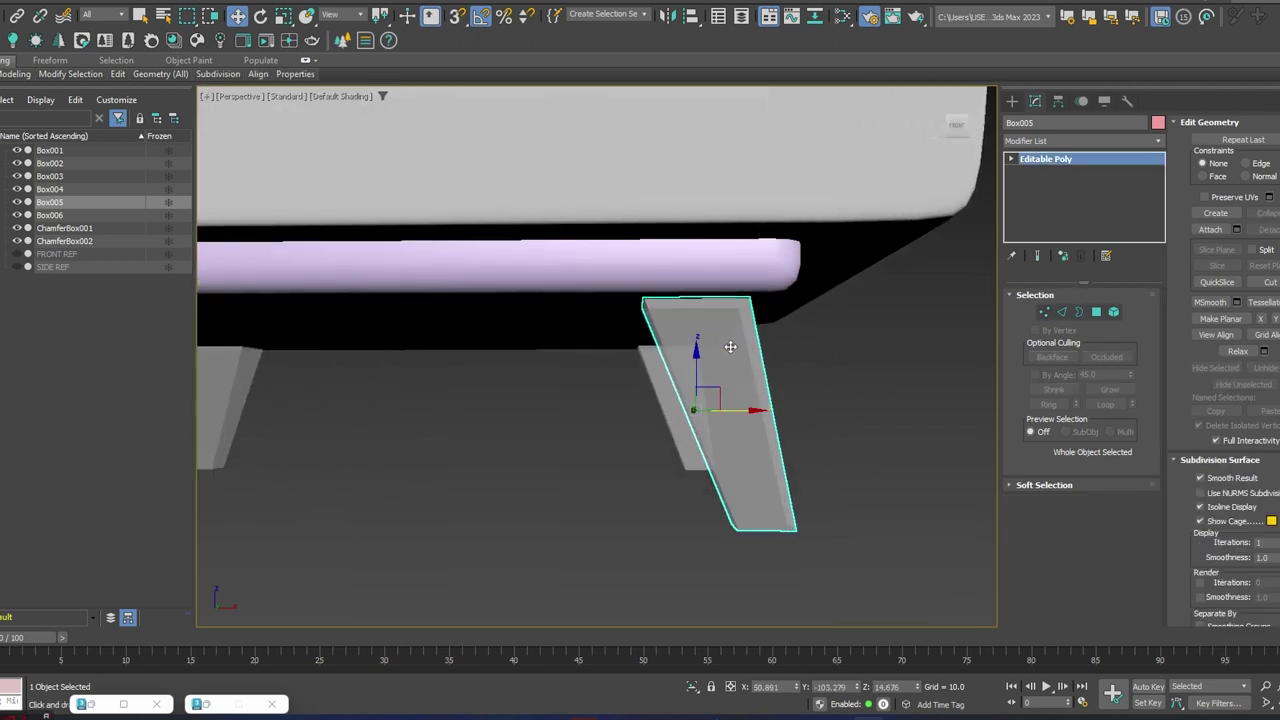
{"action": "key", "text": "F4"}
{"action": "mouse_move", "coordinate": [810, 380]}
{"action": "middle_mouse_down", "text": "alt"}
{"action": "mouse_move", "coordinate": [743, 368]}
{"action": "mouse_move", "coordinate": [812, 355]}
{"action": "middle_mouse_up", "text": "alt"}
{"action": "scroll", "coordinate": [743, 368], "scroll_direction": "up", "scroll_amount": 3}
{"action": "scroll", "coordinate": [746, 368], "scroll_direction": "down", "scroll_amount": 5}
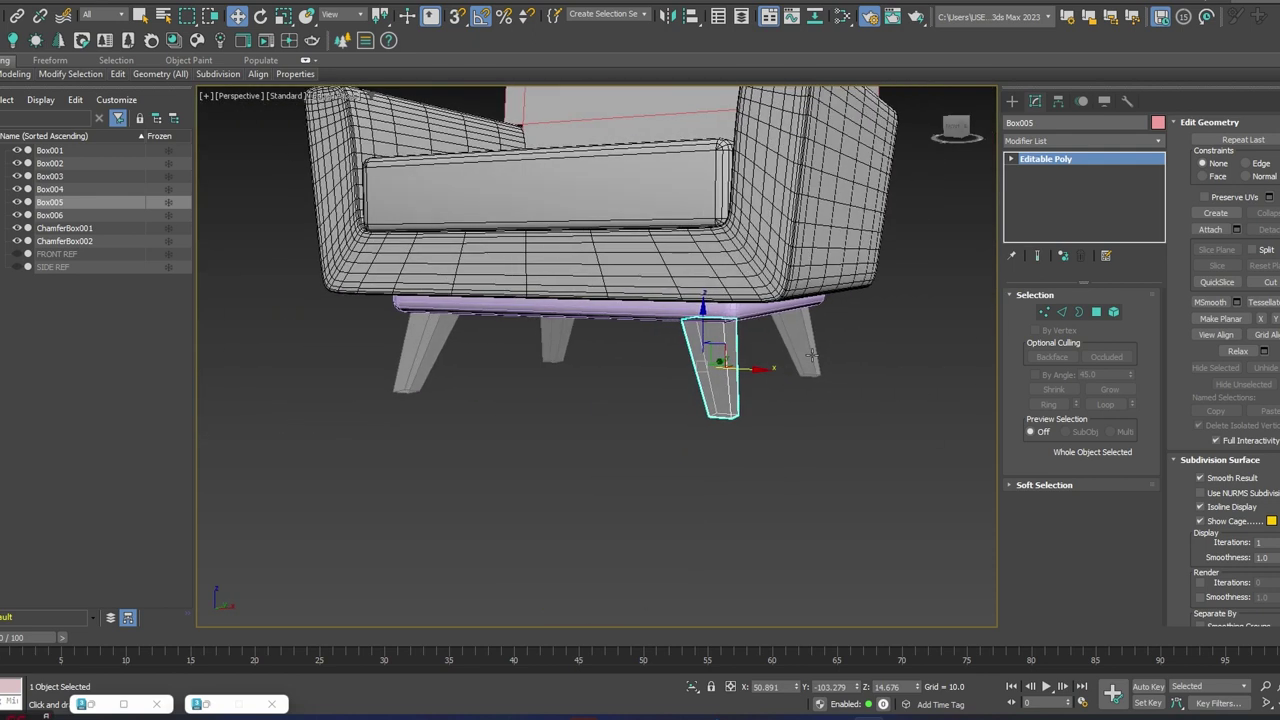
{"action": "left_click", "coordinate": [1066, 141]}
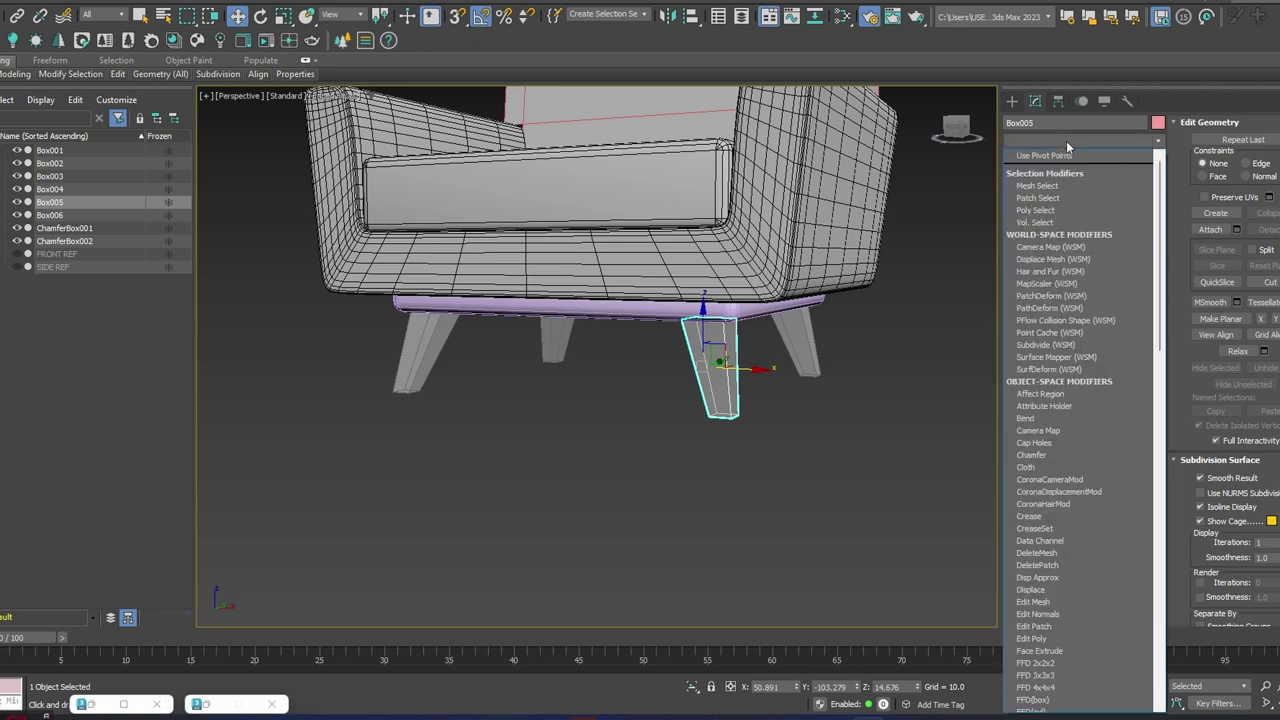
{"action": "type", "text": "ch"}
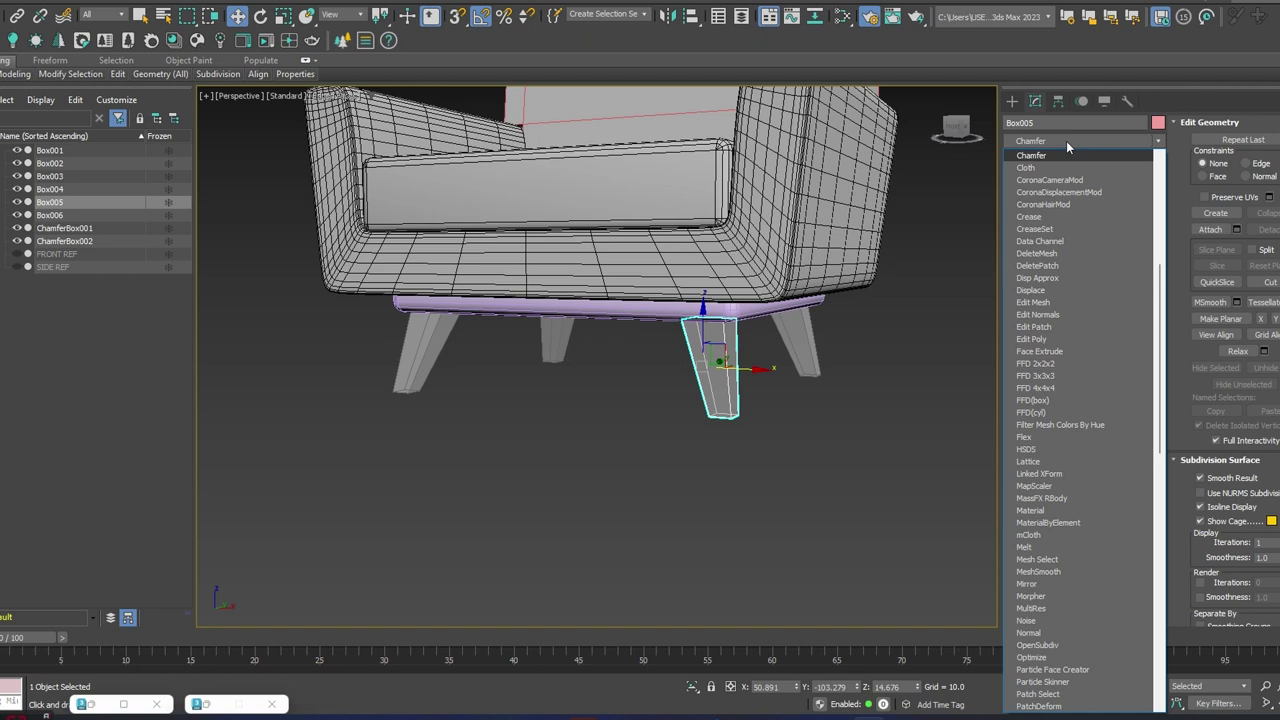
{"action": "key", "text": "Return"}
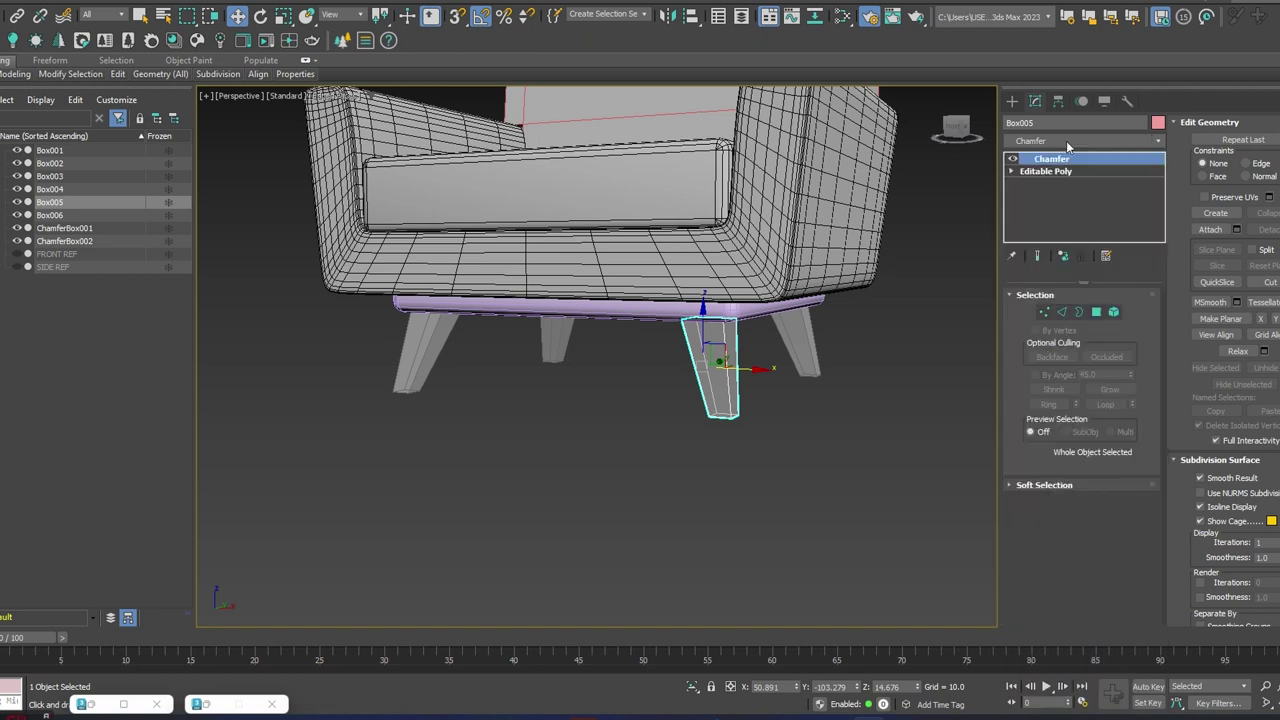
{"action": "scroll", "coordinate": [741, 368], "scroll_direction": "up", "scroll_amount": 2}
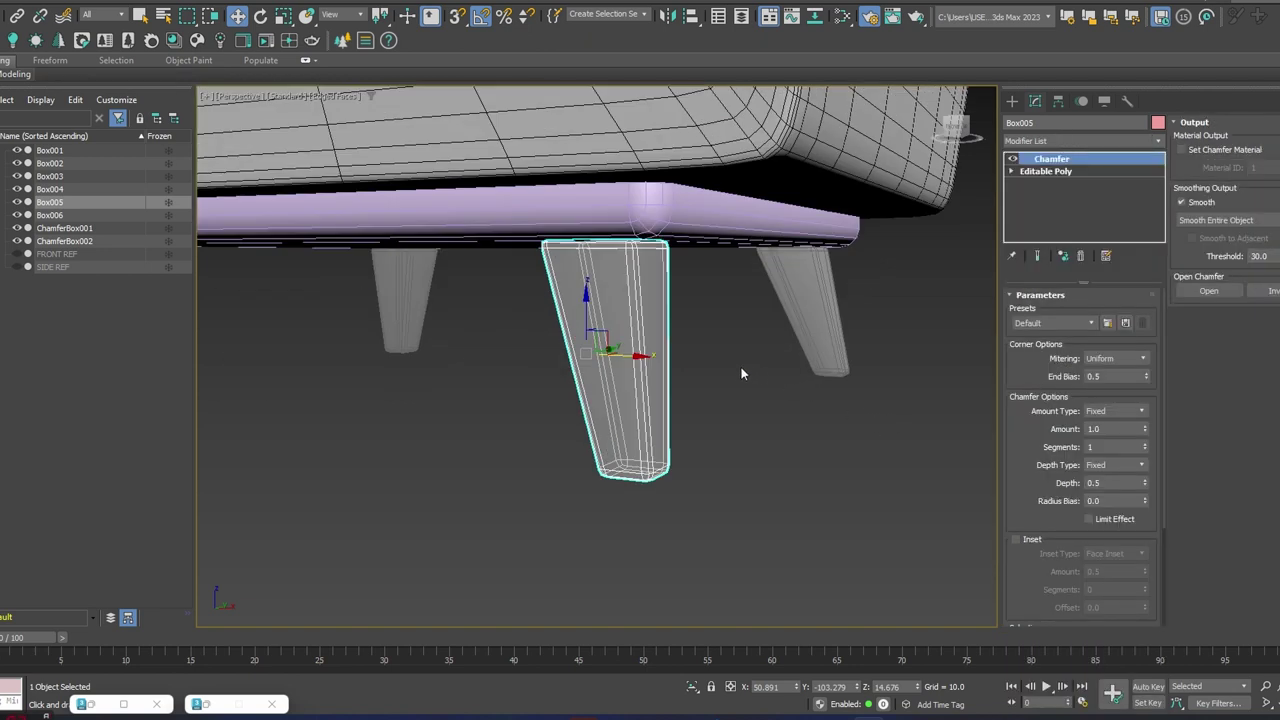
{"action": "scroll", "coordinate": [706, 366], "scroll_direction": "up", "scroll_amount": 2}
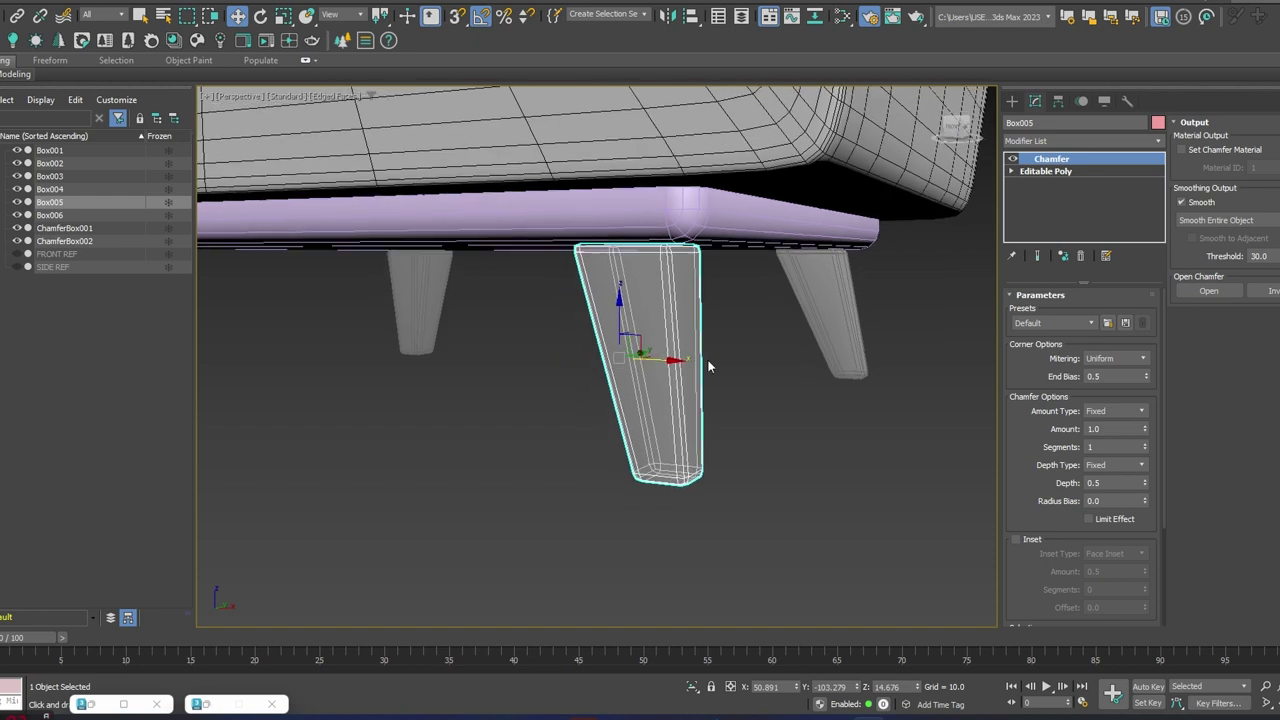
{"action": "left_click", "coordinate": [1144, 443]}
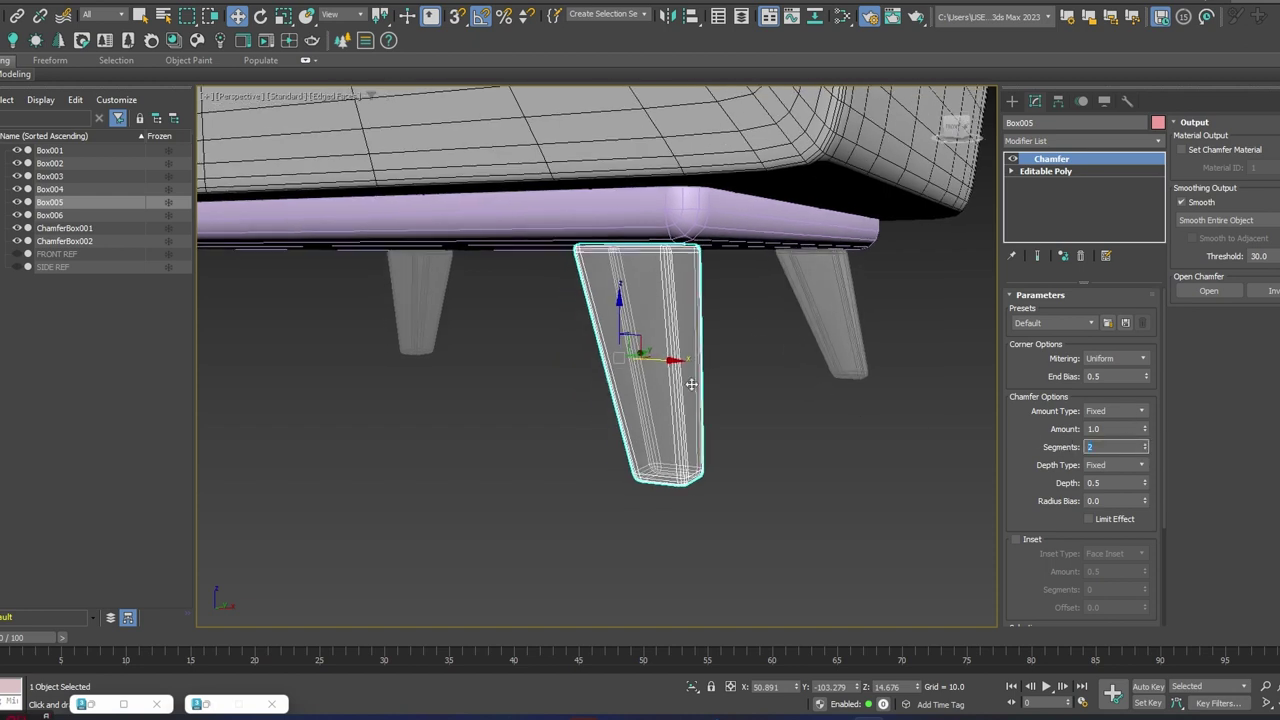
- Turn off the see-through display of all four legs and clear the selection
{"action": "middle_click_drag", "start_coordinate": [790, 415], "coordinate": [794, 434], "text": "alt"}
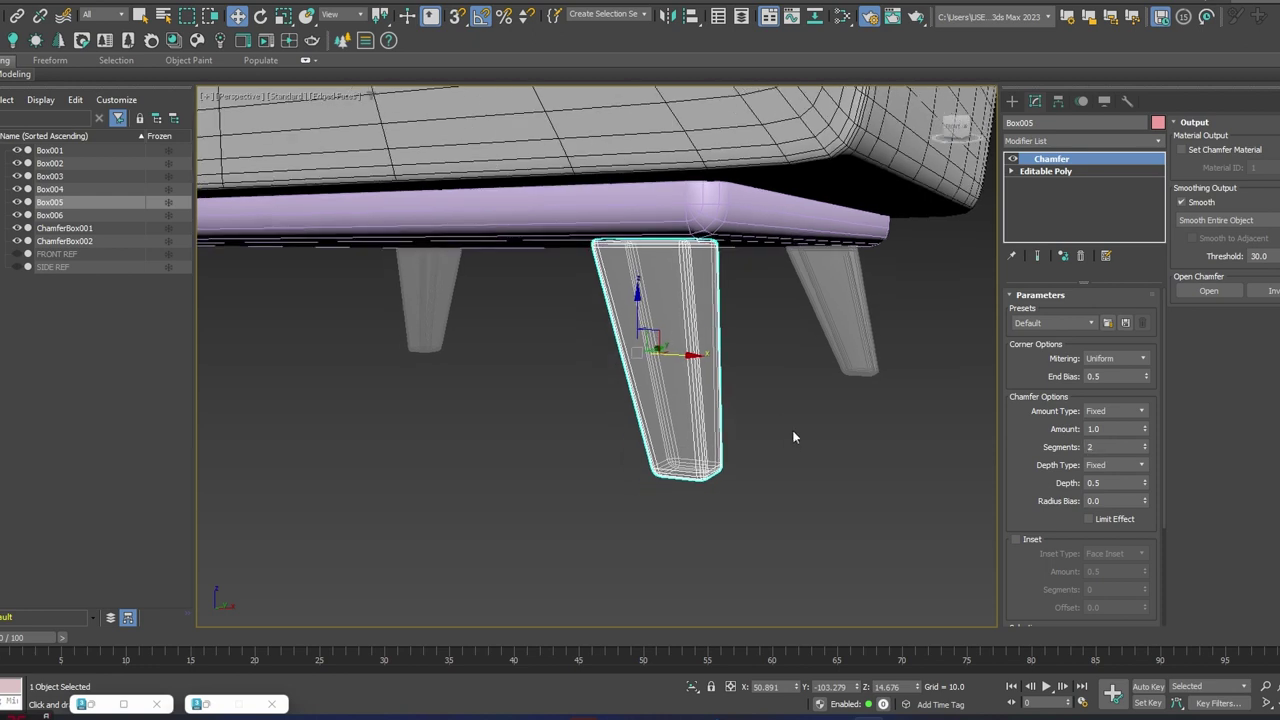
{"action": "key", "text": "alt+x"}
{"action": "left_click", "coordinate": [830, 325]}
{"action": "key", "text": "alt+x"}
{"action": "scroll", "coordinate": [738, 386], "scroll_direction": "down", "scroll_amount": 3}
{"action": "scroll", "coordinate": [618, 396], "scroll_direction": "down", "scroll_amount": 3}
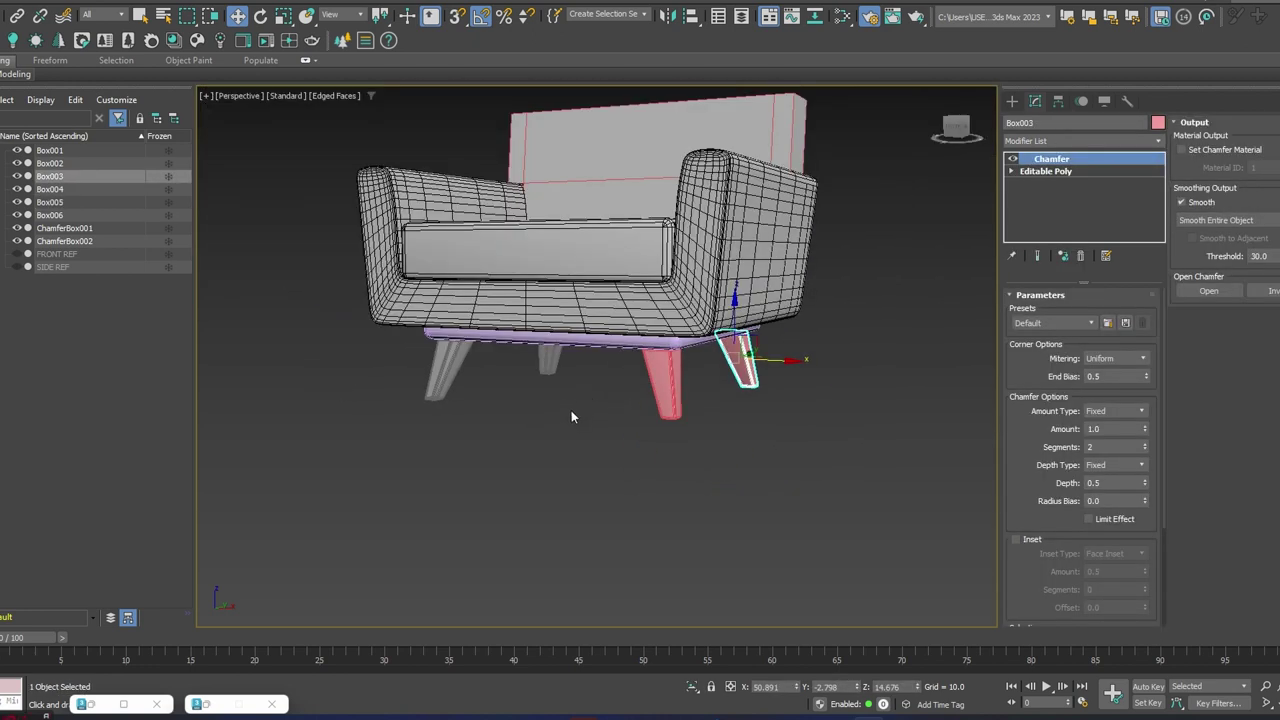
{"action": "left_click_drag", "start_coordinate": [571, 365], "coordinate": [420, 396]}
{"action": "key", "text": "alt+x"}
{"action": "left_click", "coordinate": [600, 413]}
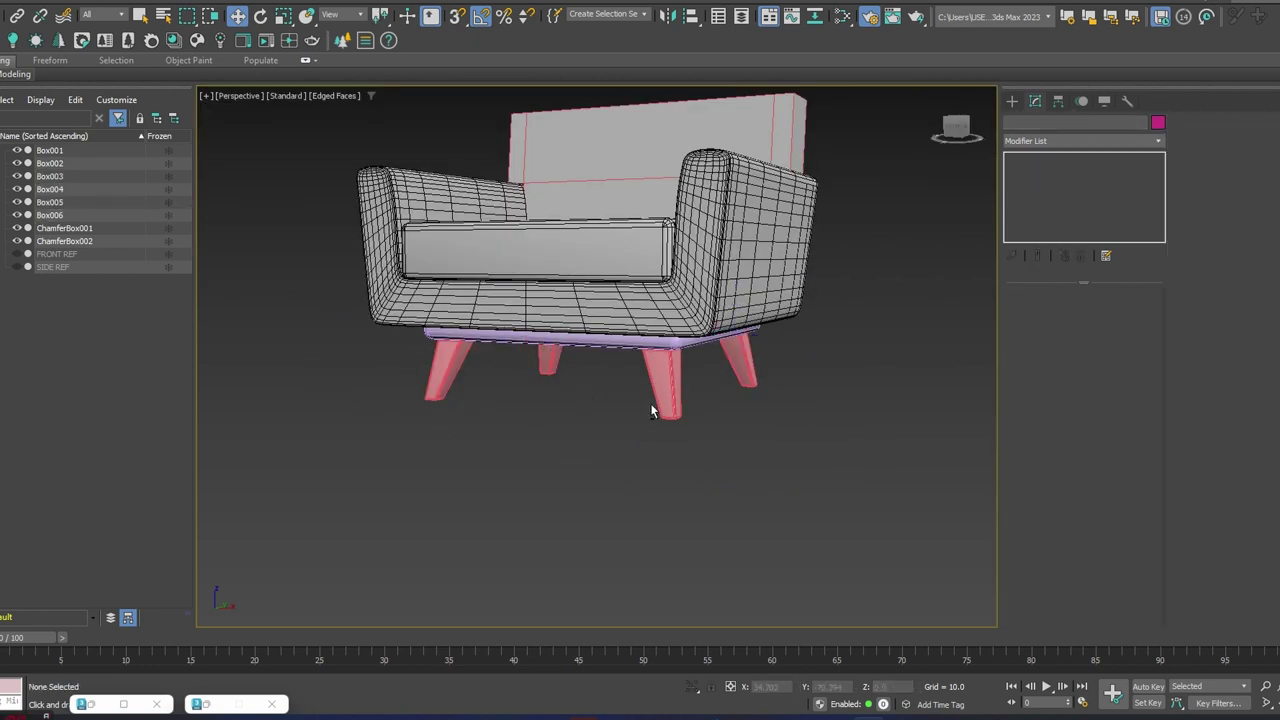
- Turn off edged faces, view the armchair from the side and select the backrest
{"action": "middle_click_drag", "start_coordinate": [651, 405], "coordinate": [754, 457], "text": "alt"}
{"action": "key", "text": "F4"}
{"action": "scroll", "coordinate": [717, 397], "scroll_direction": "down", "scroll_amount": 3}
{"action": "mouse_move", "coordinate": [717, 400]}
{"action": "middle_mouse_down", "text": "alt"}
{"action": "mouse_move", "coordinate": [740, 398]}
{"action": "mouse_move", "coordinate": [677, 343]}
{"action": "mouse_move", "coordinate": [843, 309]}
{"action": "mouse_move", "coordinate": [764, 305]}
{"action": "middle_mouse_up", "text": "alt"}
{"action": "left_click", "coordinate": [623, 337]}
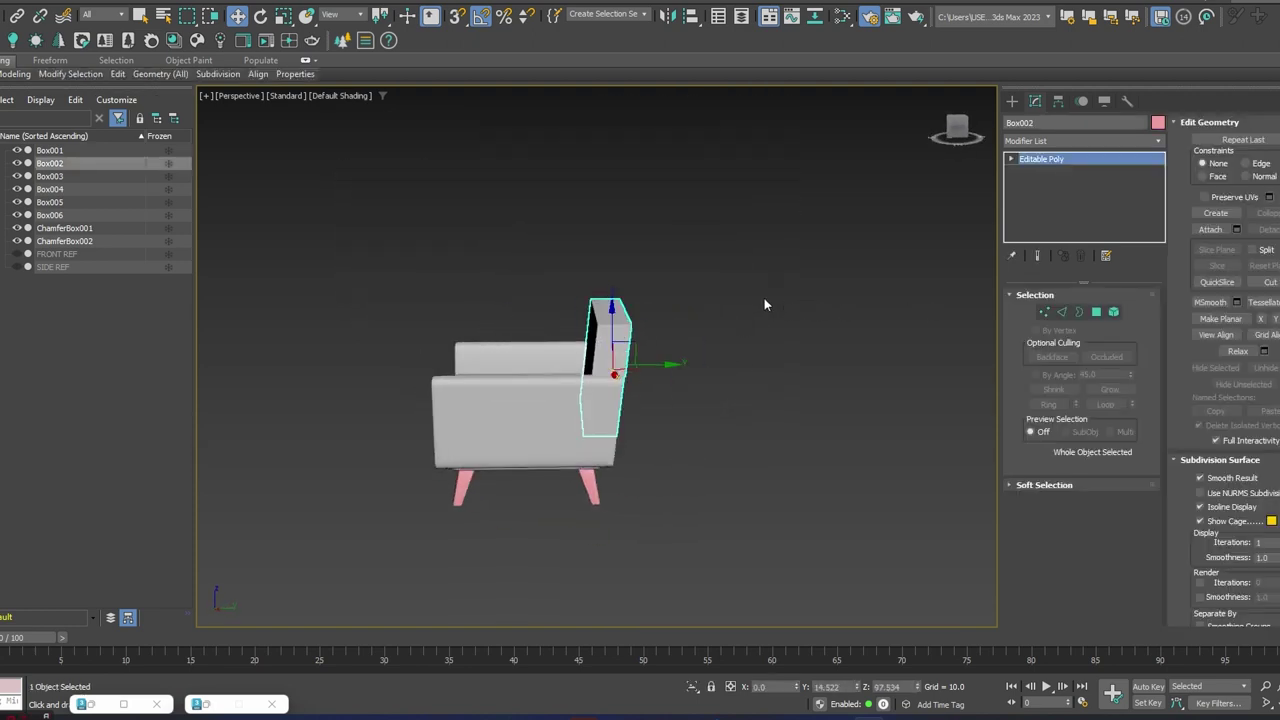
- Try a TurboSmooth modifier on the backrest with edged faces shown, and remove it again
{"action": "scroll", "coordinate": [650, 320], "scroll_direction": "up", "scroll_amount": 5}
{"action": "key", "text": "F4"}
{"action": "middle_click_drag", "start_coordinate": [586, 350], "coordinate": [634, 354], "text": "alt"}
{"action": "scroll", "coordinate": [637, 356], "scroll_direction": "up", "scroll_amount": 2}
{"action": "middle_click_drag", "start_coordinate": [700, 326], "coordinate": [724, 306]}
{"action": "left_click", "coordinate": [1073, 136]}
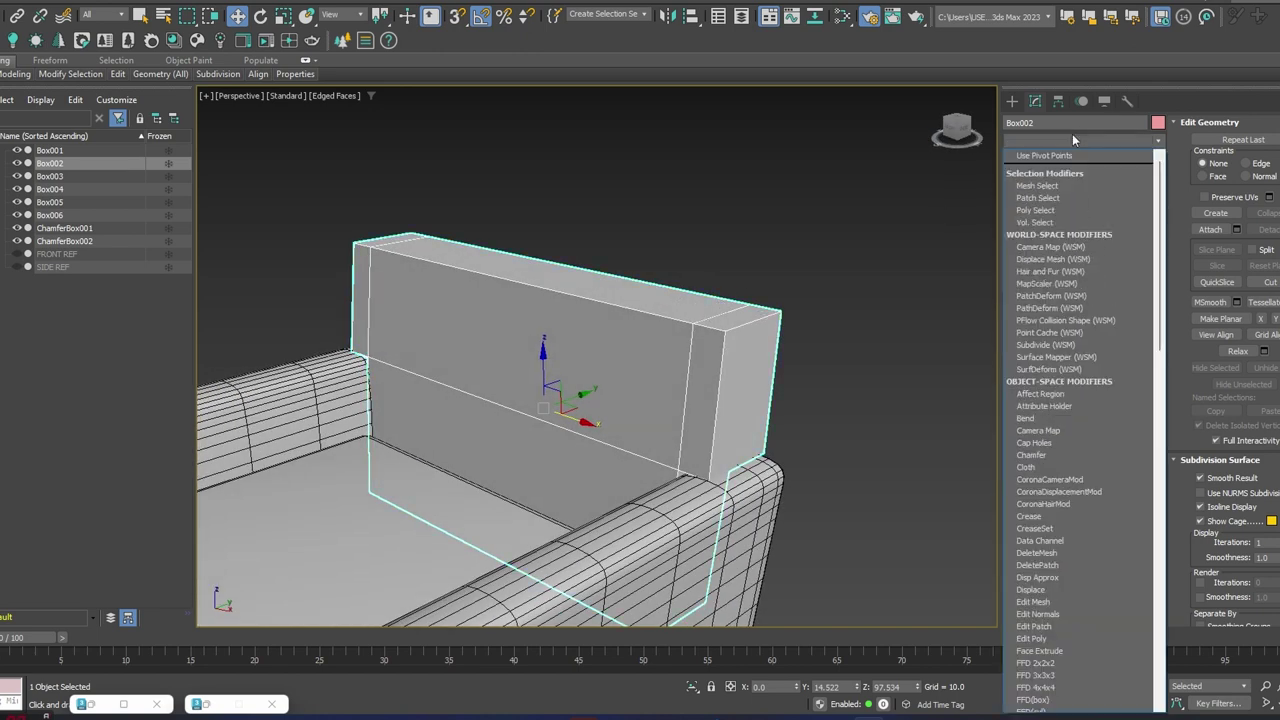
{"action": "type", "text": "tu"}
{"action": "key", "text": "Return"}
{"action": "scroll", "coordinate": [860, 250], "scroll_direction": "down", "scroll_amount": 6}
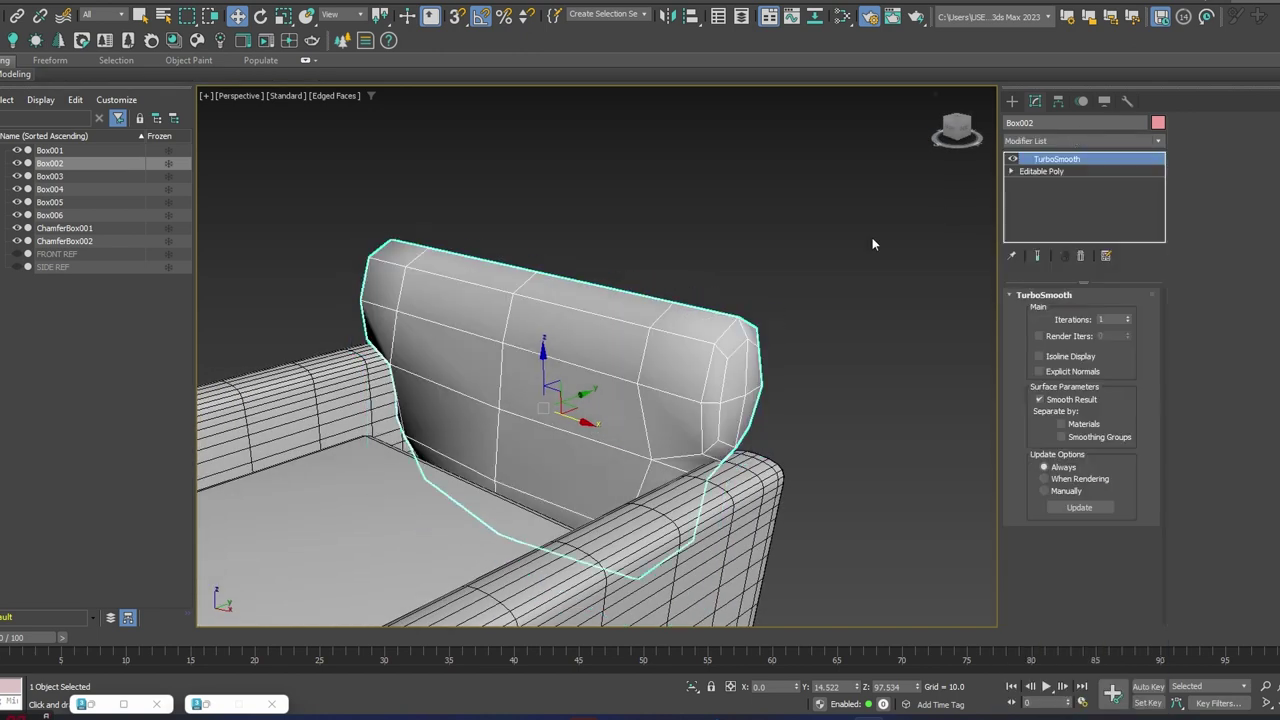
{"action": "left_click", "coordinate": [1080, 256]}
{"action": "key", "text": "z"}
- Connect the ring of vertical edges around the backrest's upper block with 2 segments and pinch 75
{"action": "middle_click_drag", "start_coordinate": [667, 359], "coordinate": [990, 316], "text": "alt"}
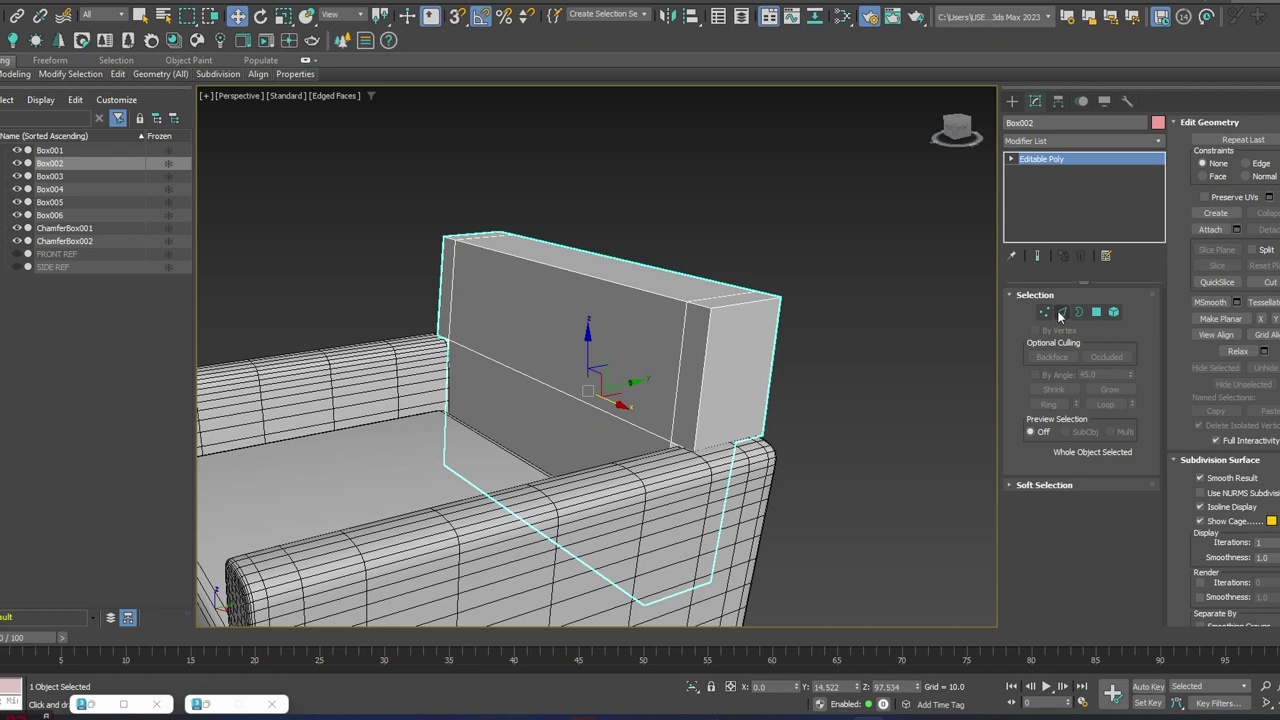
{"action": "left_click", "coordinate": [1061, 313]}
{"action": "middle_click_drag", "start_coordinate": [749, 357], "coordinate": [718, 340], "text": "alt"}
{"action": "left_click", "coordinate": [740, 327]}
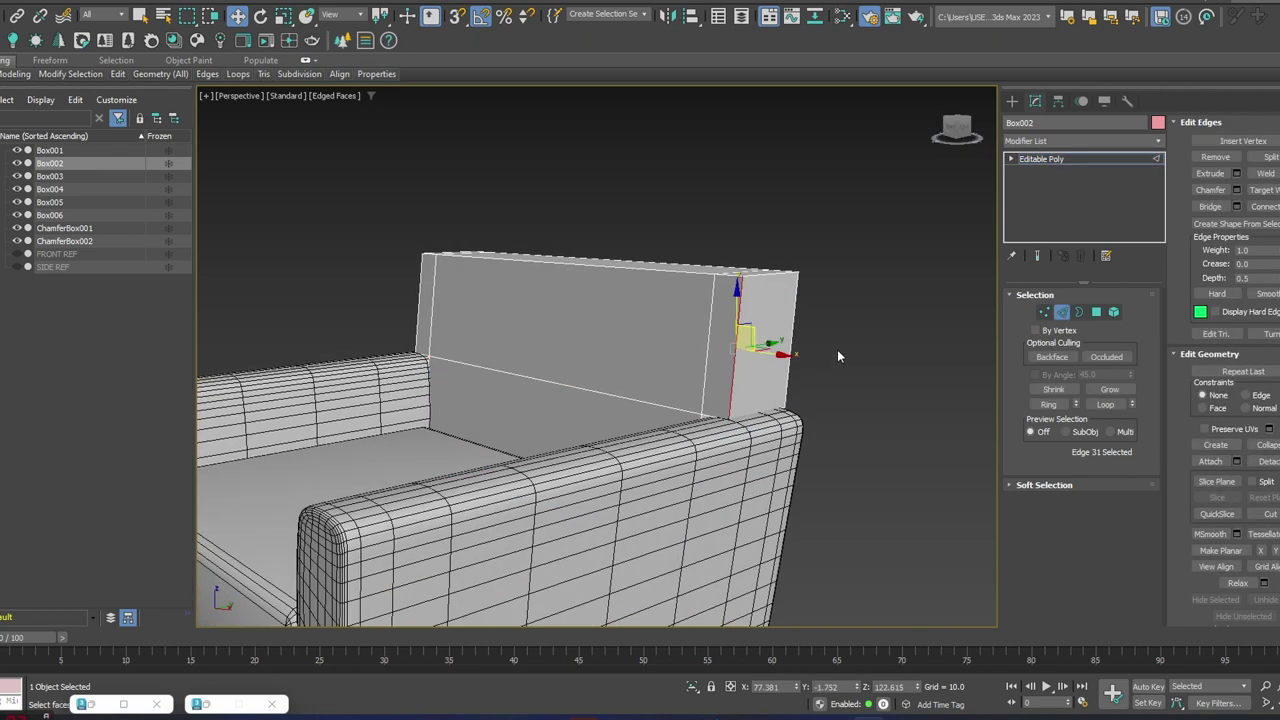
{"action": "middle_click_drag", "start_coordinate": [837, 349], "coordinate": [1021, 358], "text": "alt"}
{"action": "left_click", "coordinate": [1048, 404]}
{"action": "left_click", "coordinate": [1277, 206]}
{"action": "left_click", "coordinate": [842, 307]}
{"action": "left_click_drag", "start_coordinate": [853, 352], "coordinate": [807, 112]}
{"action": "left_click", "coordinate": [840, 372]}
{"action": "middle_click_drag", "start_coordinate": [879, 293], "coordinate": [665, 345], "text": "alt"}
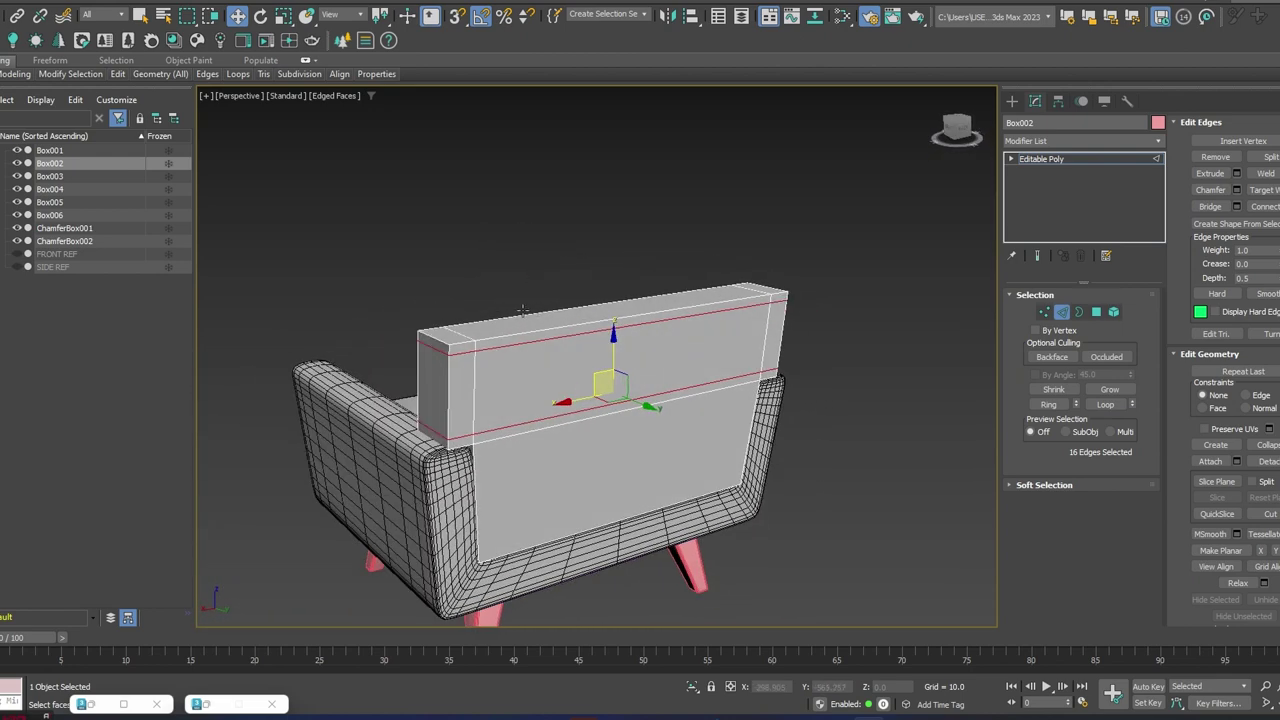
- Connect the edge rings of the narrow strips at both ends of the backrest with 1 segment and pinch 0
{"action": "scroll", "coordinate": [457, 358], "scroll_direction": "up", "scroll_amount": 5}
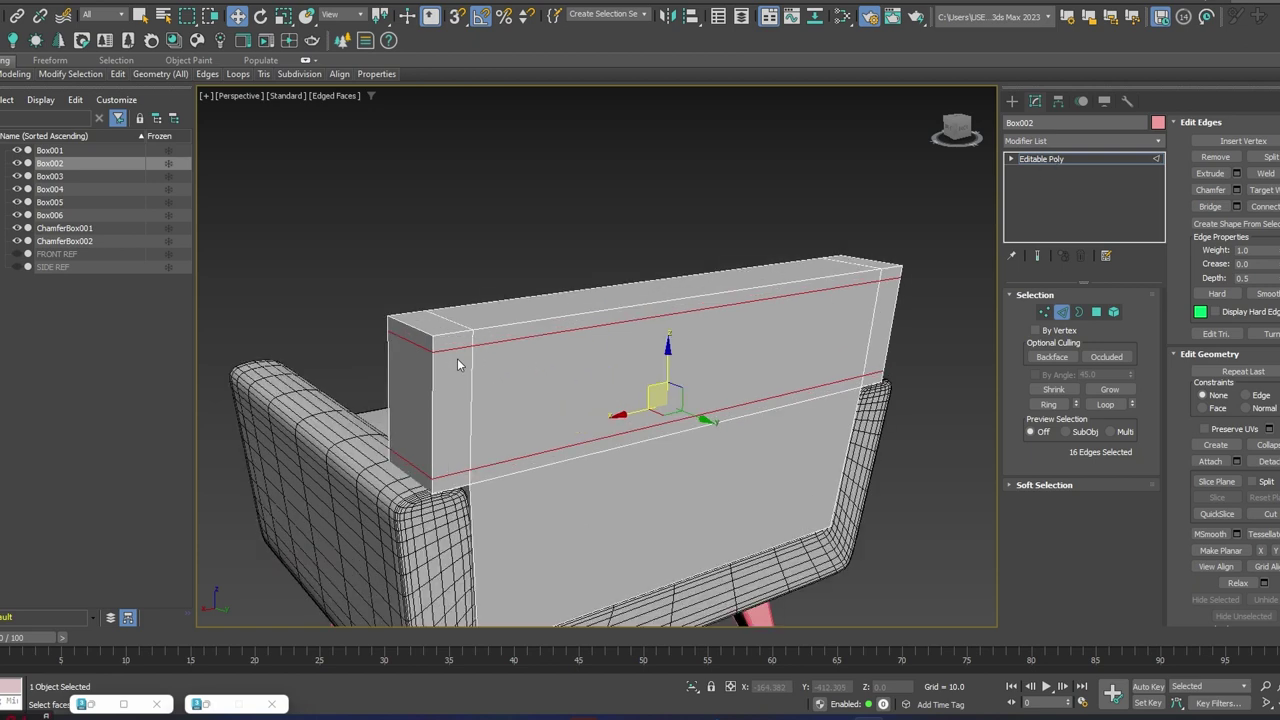
{"action": "left_click", "coordinate": [440, 320]}
{"action": "scroll", "coordinate": [627, 338], "scroll_direction": "down", "scroll_amount": 4}
{"action": "middle_click_drag", "start_coordinate": [915, 276], "coordinate": [705, 367]}
{"action": "left_click", "coordinate": [685, 377], "text": "ctrl"}
{"action": "mouse_move", "coordinate": [510, 429]}
{"action": "middle_mouse_down", "text": "alt"}
{"action": "mouse_move", "coordinate": [640, 410]}
{"action": "mouse_move", "coordinate": [500, 420]}
{"action": "middle_mouse_up", "text": "alt"}
{"action": "left_click", "coordinate": [1046, 404]}
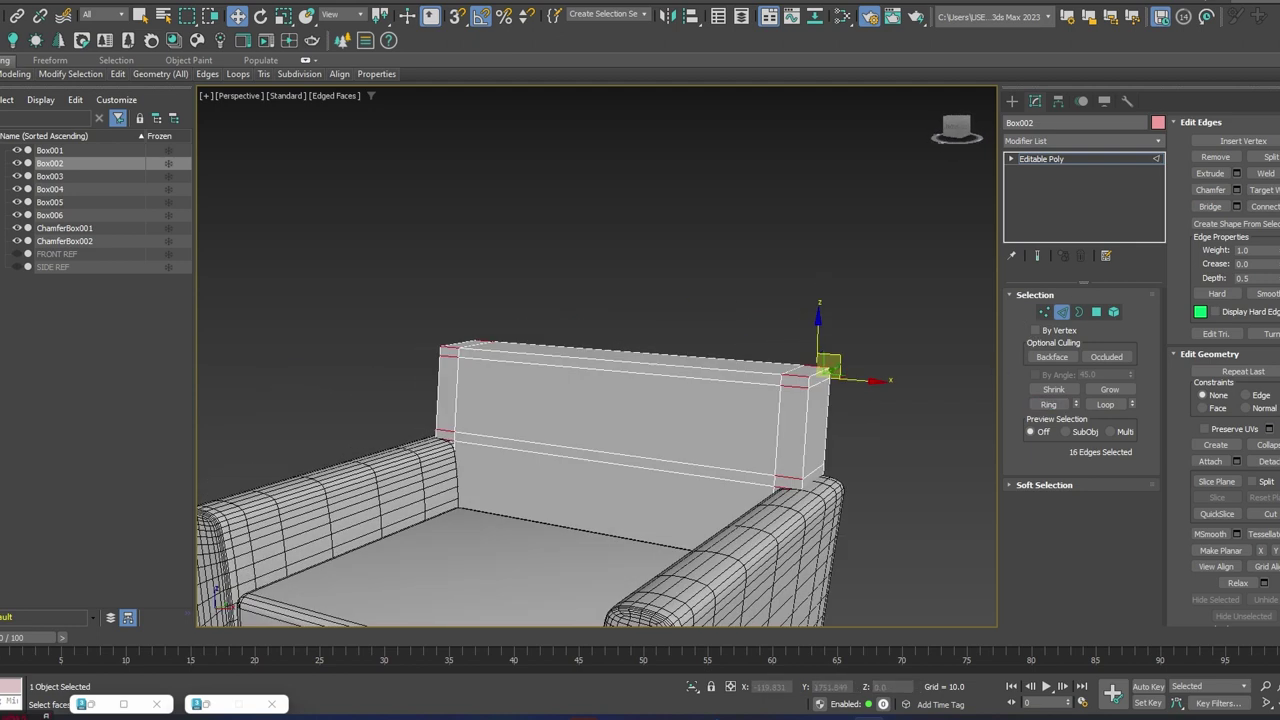
{"action": "left_click", "coordinate": [1278, 206]}
{"action": "scroll", "coordinate": [749, 378], "scroll_direction": "up", "scroll_amount": 5}
{"action": "middle_click_drag", "start_coordinate": [815, 404], "coordinate": [652, 392]}
{"action": "right_click", "coordinate": [843, 331]}
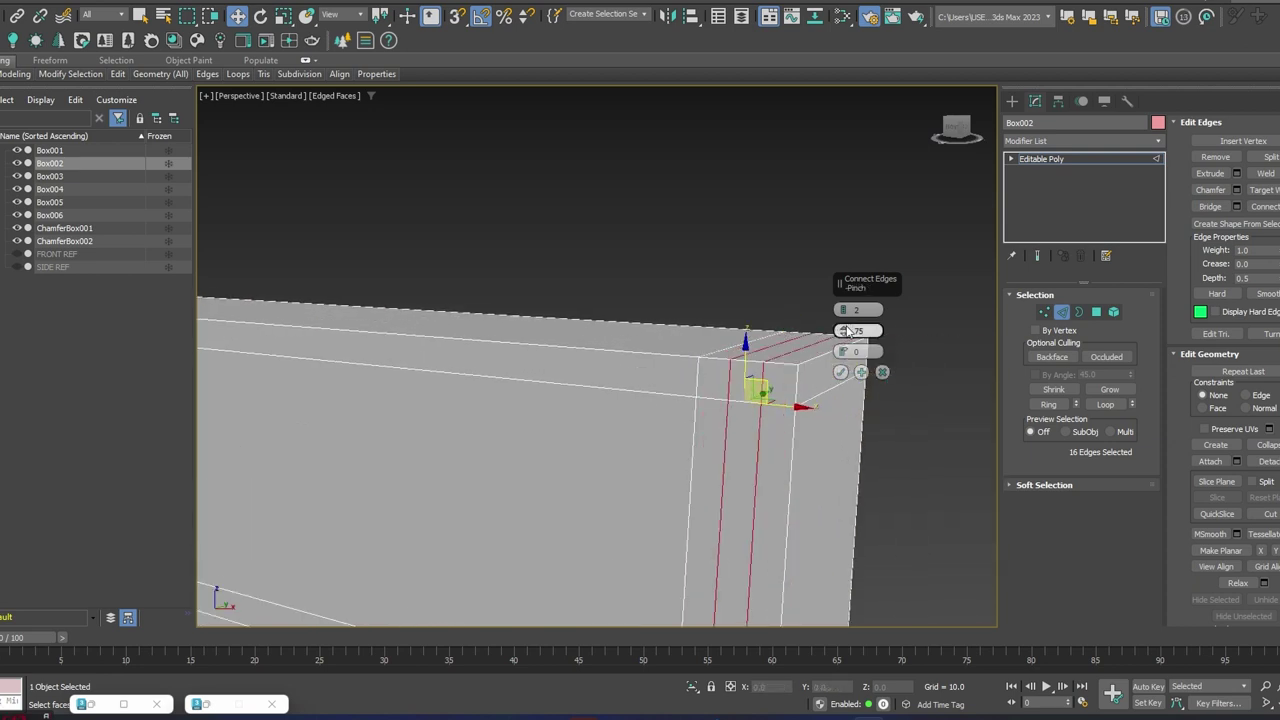
{"action": "right_click", "coordinate": [843, 311]}
{"action": "scroll", "coordinate": [732, 360], "scroll_direction": "down", "scroll_amount": 5}
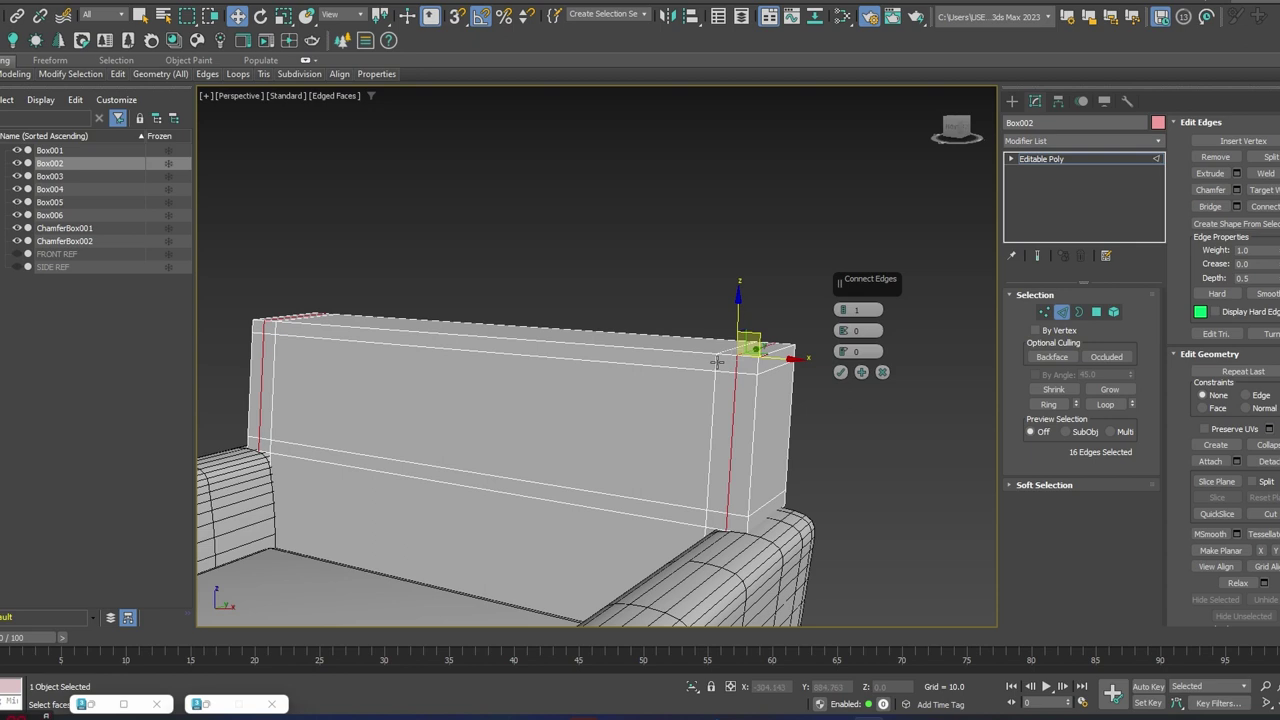
{"action": "middle_click_drag", "start_coordinate": [717, 362], "coordinate": [751, 362], "text": "alt"}
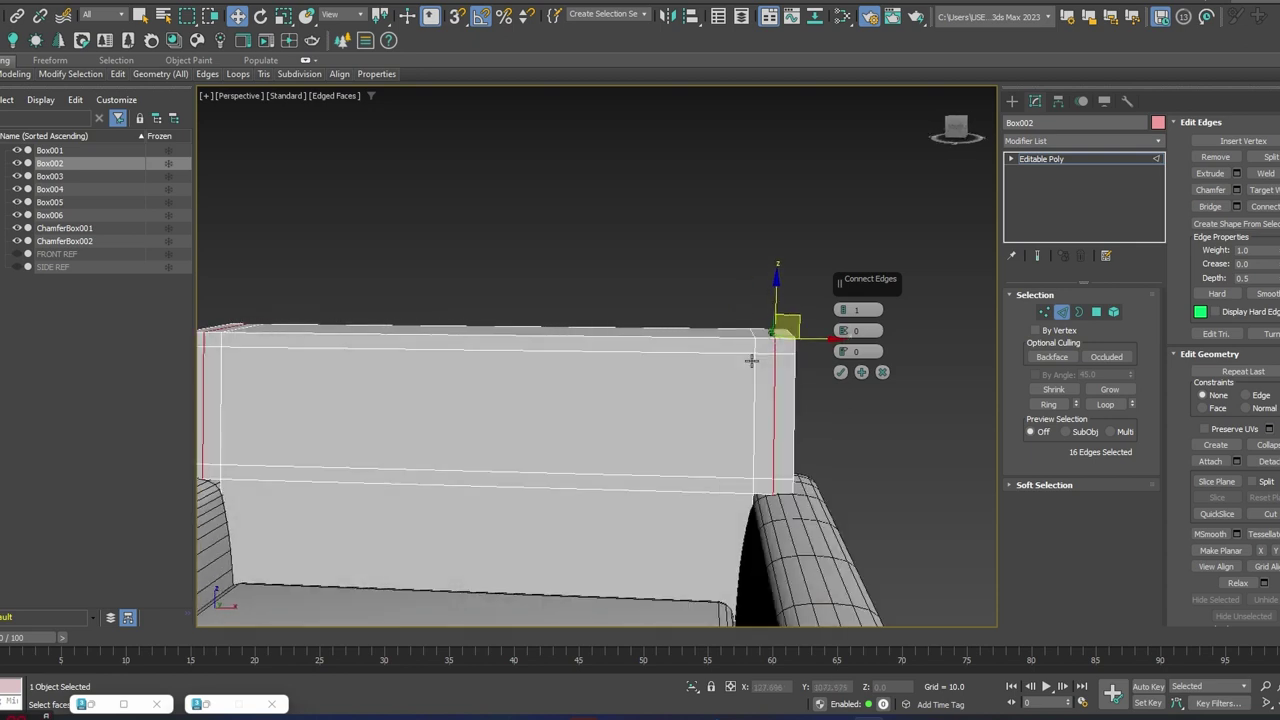
{"action": "left_click", "coordinate": [840, 373]}
- Connect the ring of edges running across the backrest's thickness with 2 segments
{"action": "middle_click_drag", "start_coordinate": [840, 375], "coordinate": [623, 386], "text": "alt"}
{"action": "left_click", "coordinate": [623, 386]}
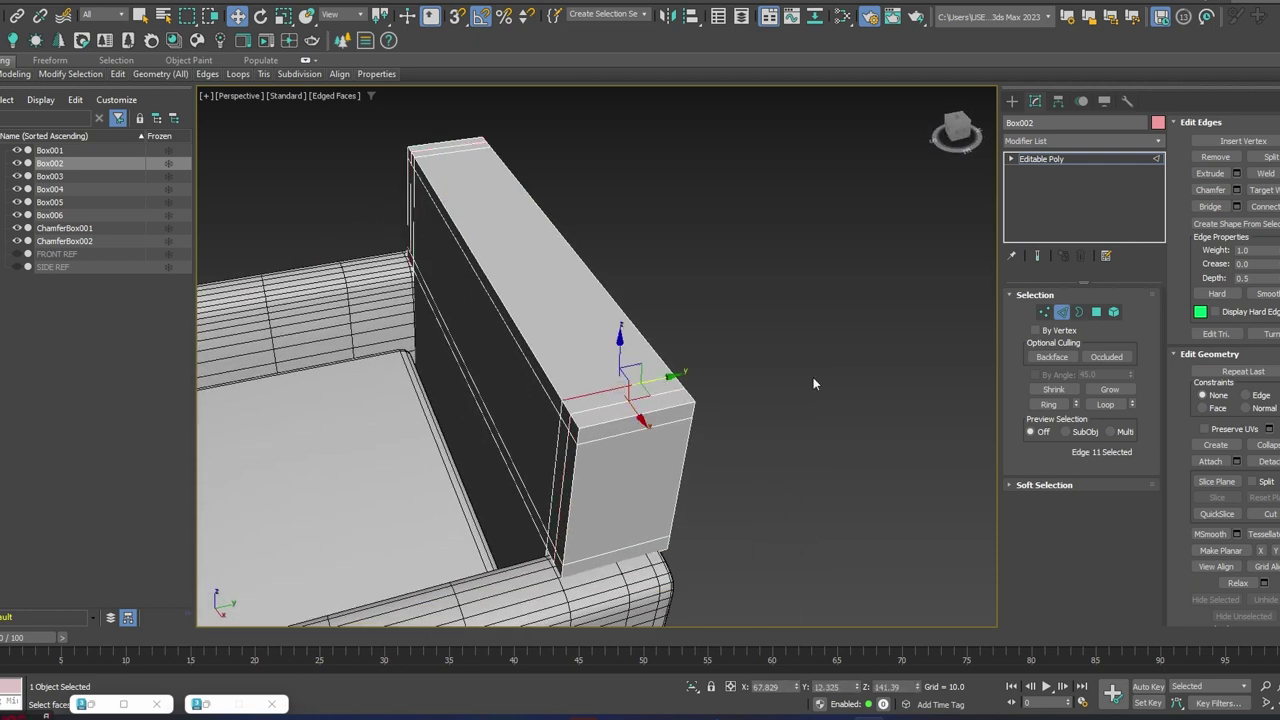
{"action": "left_click", "coordinate": [1048, 404]}
{"action": "middle_click_drag", "start_coordinate": [853, 403], "coordinate": [933, 355]}
{"action": "scroll", "coordinate": [933, 355], "scroll_direction": "down", "scroll_amount": 3}
{"action": "left_click", "coordinate": [1278, 206]}
{"action": "scroll", "coordinate": [790, 312], "scroll_direction": "up", "scroll_amount": 4}
{"action": "middle_click_drag", "start_coordinate": [753, 349], "coordinate": [665, 360]}
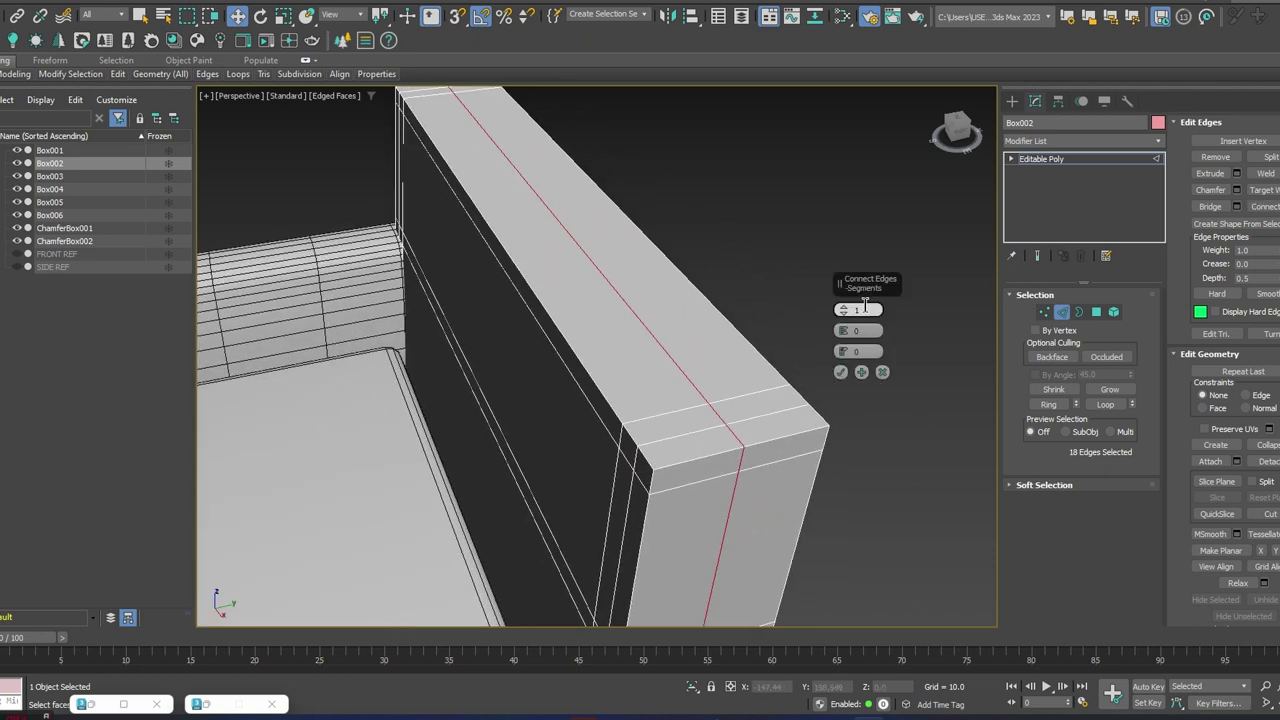
{"action": "left_click", "coordinate": [846, 306]}
- Set the pinch of the connected loops along the backrest's thickness to 64 and accept them
{"action": "left_click_drag", "start_coordinate": [843, 335], "coordinate": [829, 135]}
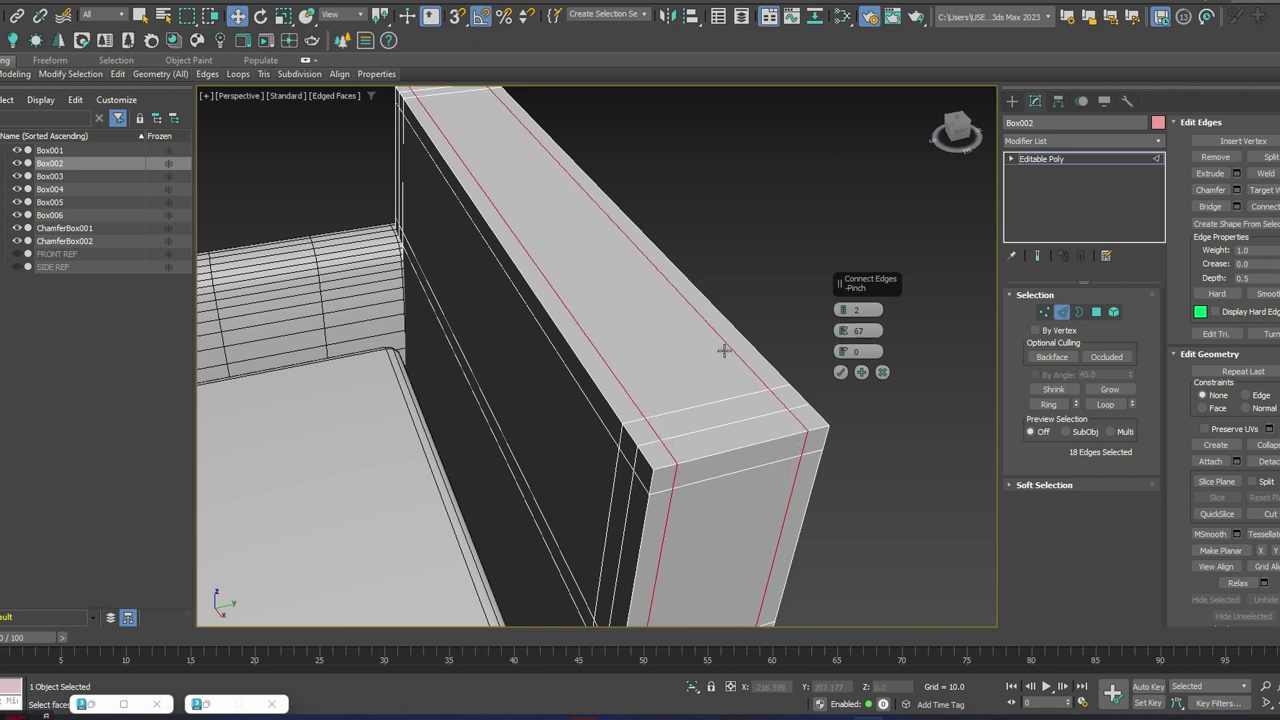
{"action": "left_click", "coordinate": [857, 331]}
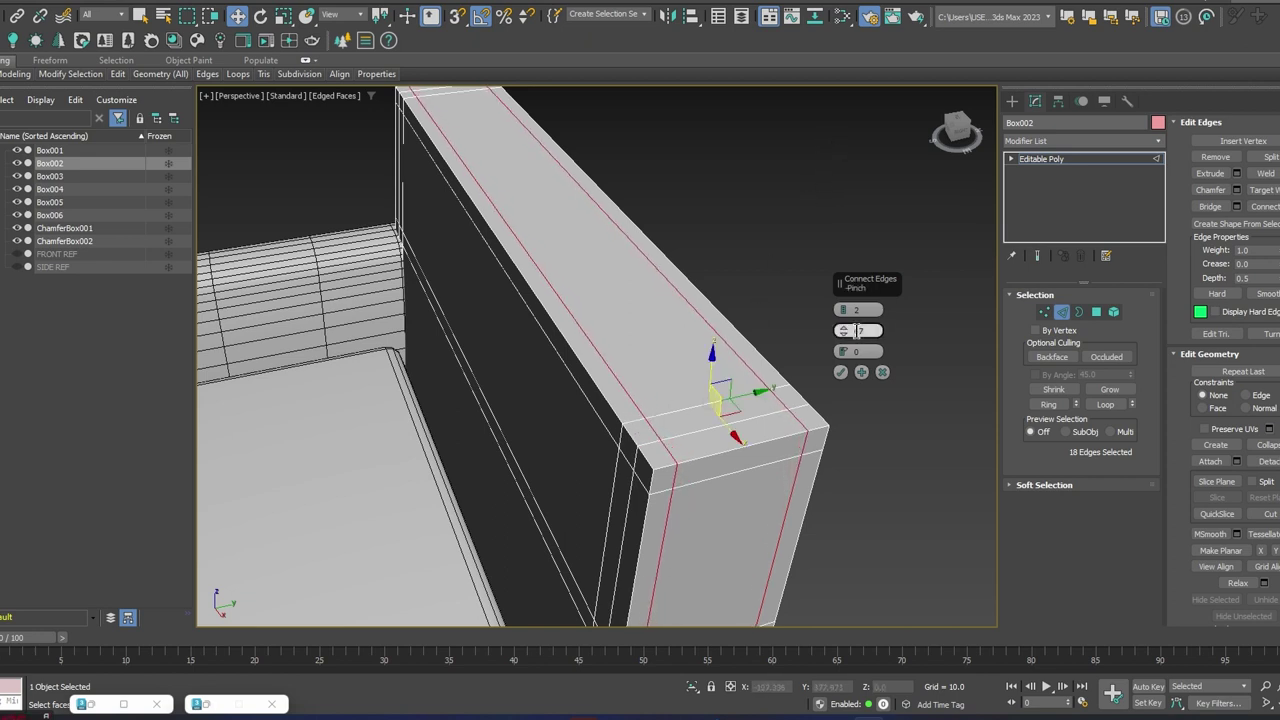
{"action": "left_click_drag", "start_coordinate": [845, 340], "coordinate": [845, 346]}
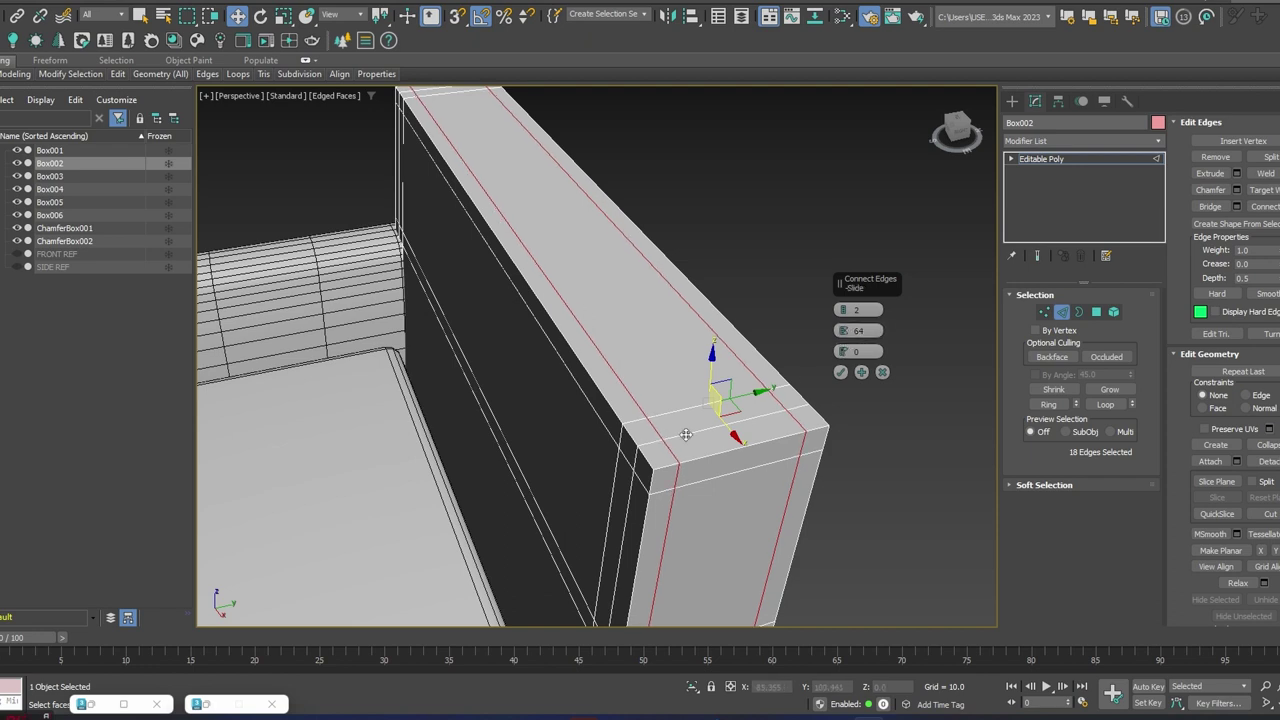
{"action": "scroll", "coordinate": [639, 408], "scroll_direction": "down", "scroll_amount": 3}
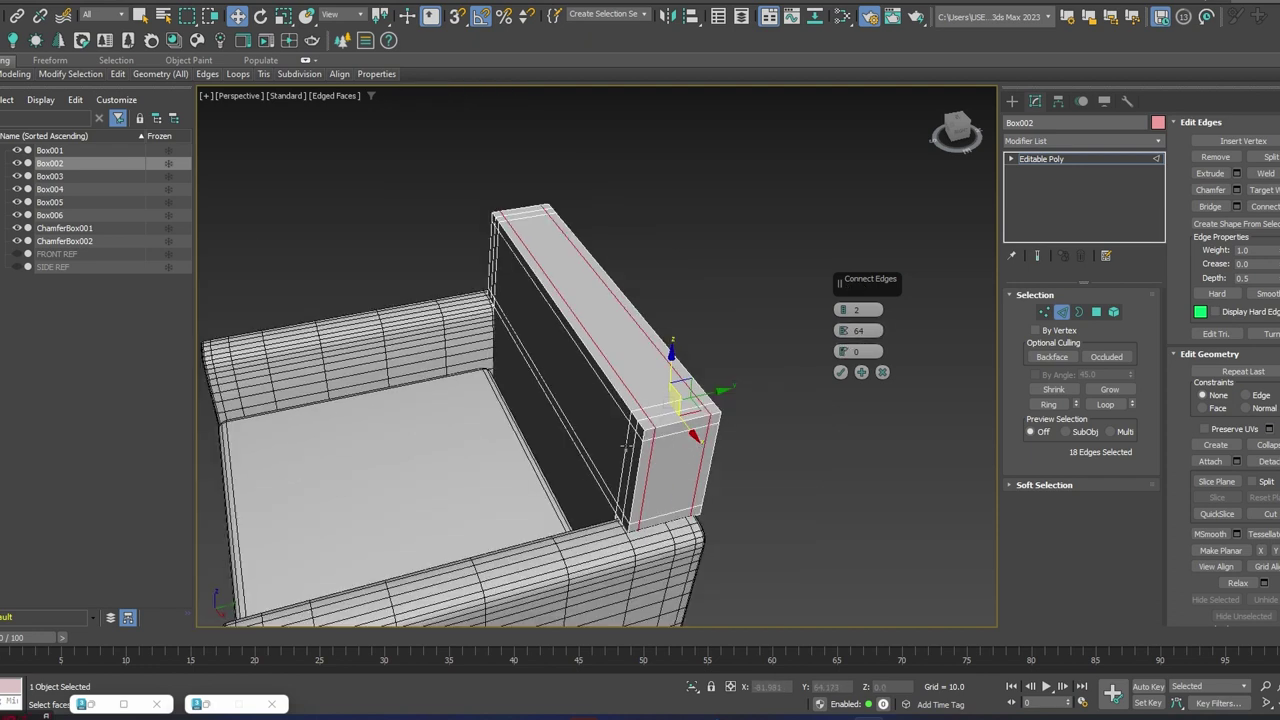
{"action": "middle_click_drag", "start_coordinate": [624, 445], "coordinate": [723, 434], "text": "alt"}
{"action": "scroll", "coordinate": [723, 434], "scroll_direction": "down", "scroll_amount": 1}
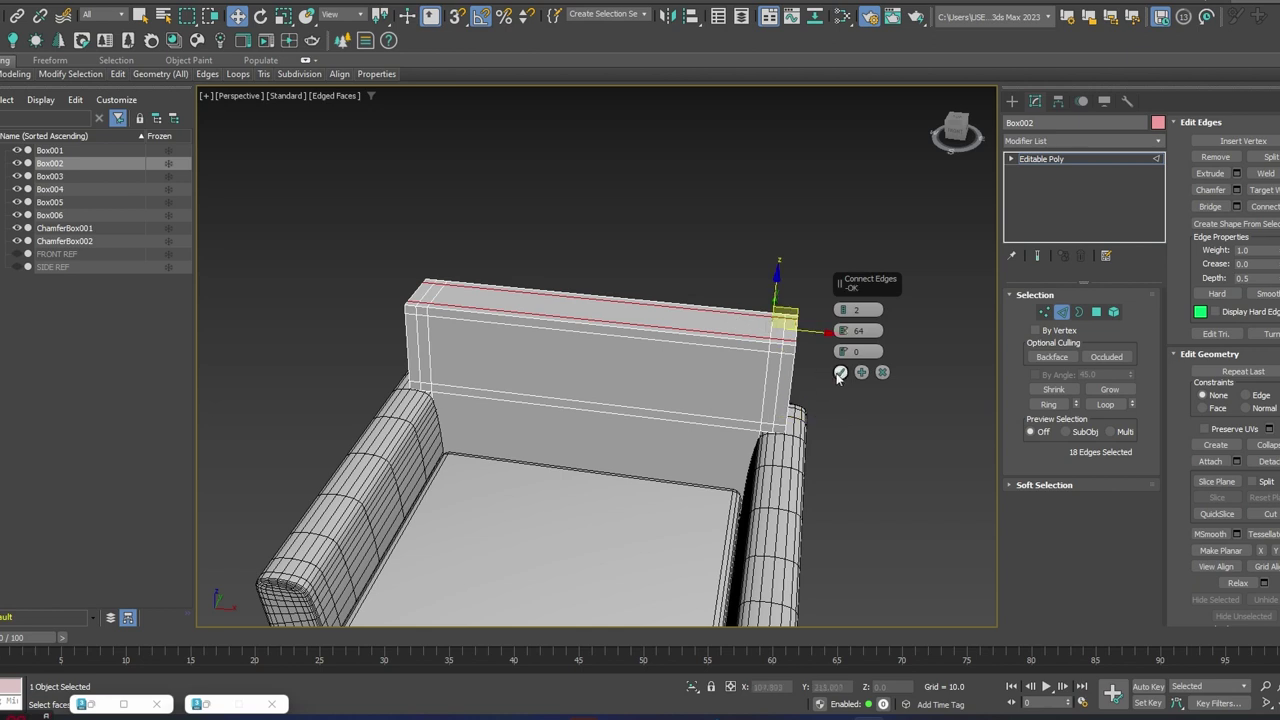
{"action": "left_click", "coordinate": [840, 372]}
- Isolate the backrest and view it from the front
{"action": "middle_click_drag", "start_coordinate": [790, 400], "coordinate": [731, 436], "text": "alt"}
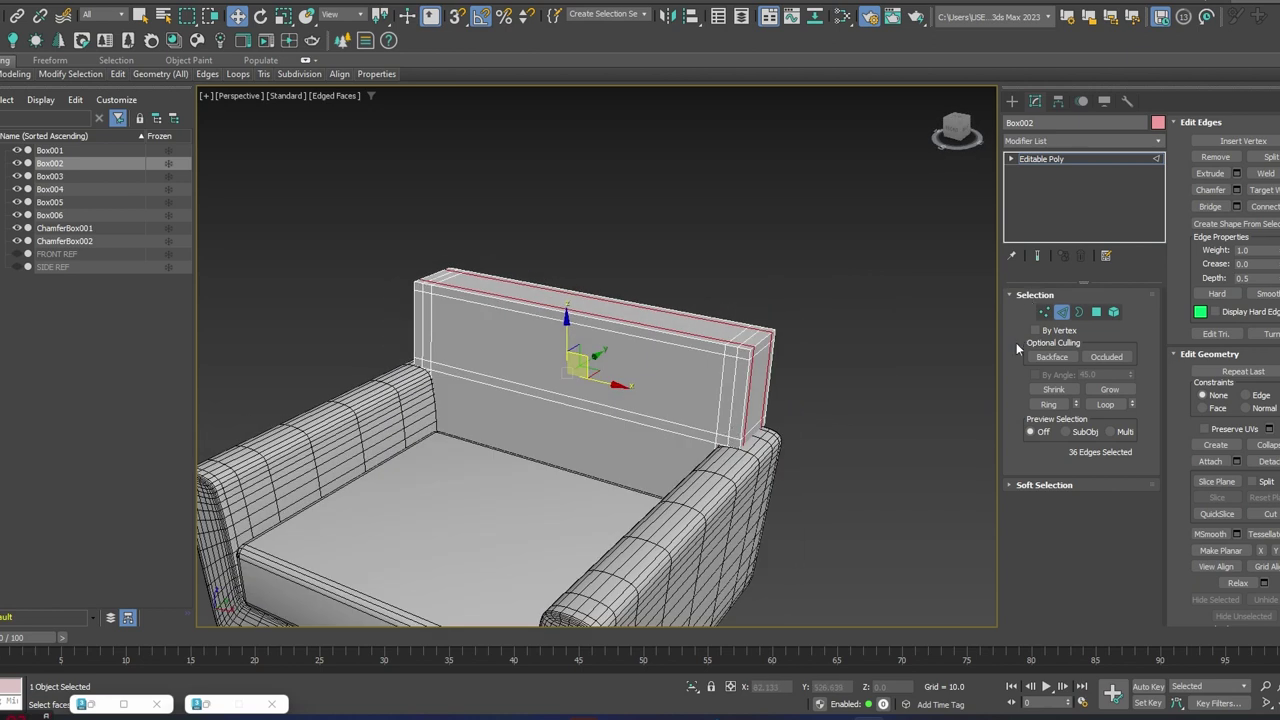
{"action": "left_click", "coordinate": [692, 686]}
{"action": "middle_click_drag", "start_coordinate": [714, 452], "coordinate": [741, 438], "text": "alt"}
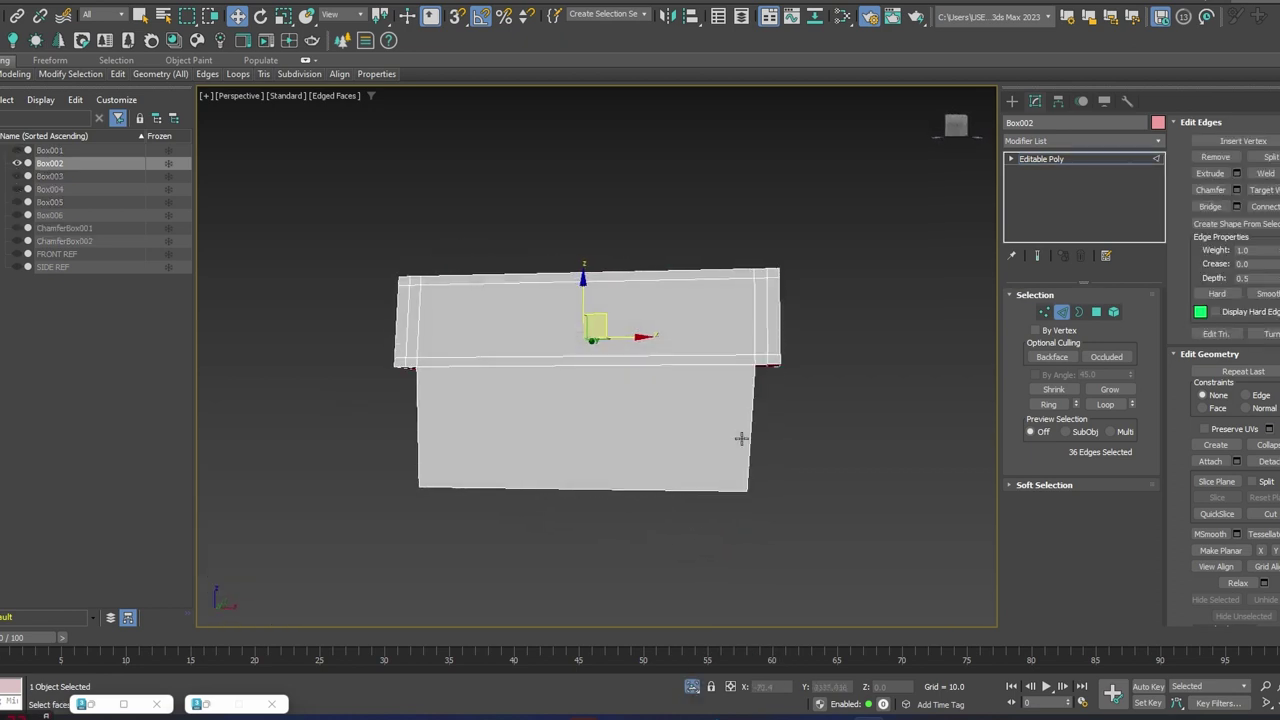
- Connect the vertical edges of the backrest's lower part with 2 segments and pinch 78
{"action": "left_click_drag", "start_coordinate": [368, 426], "coordinate": [368, 427]}
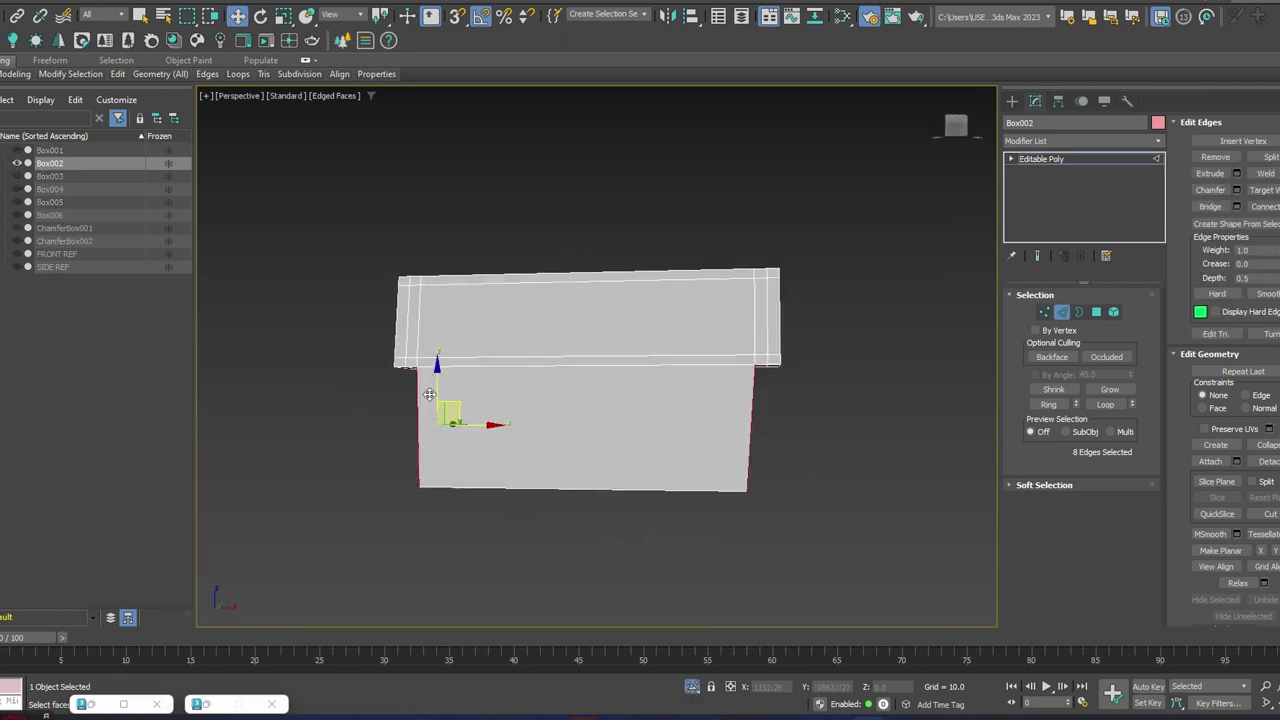
{"action": "left_click", "coordinate": [1278, 206]}
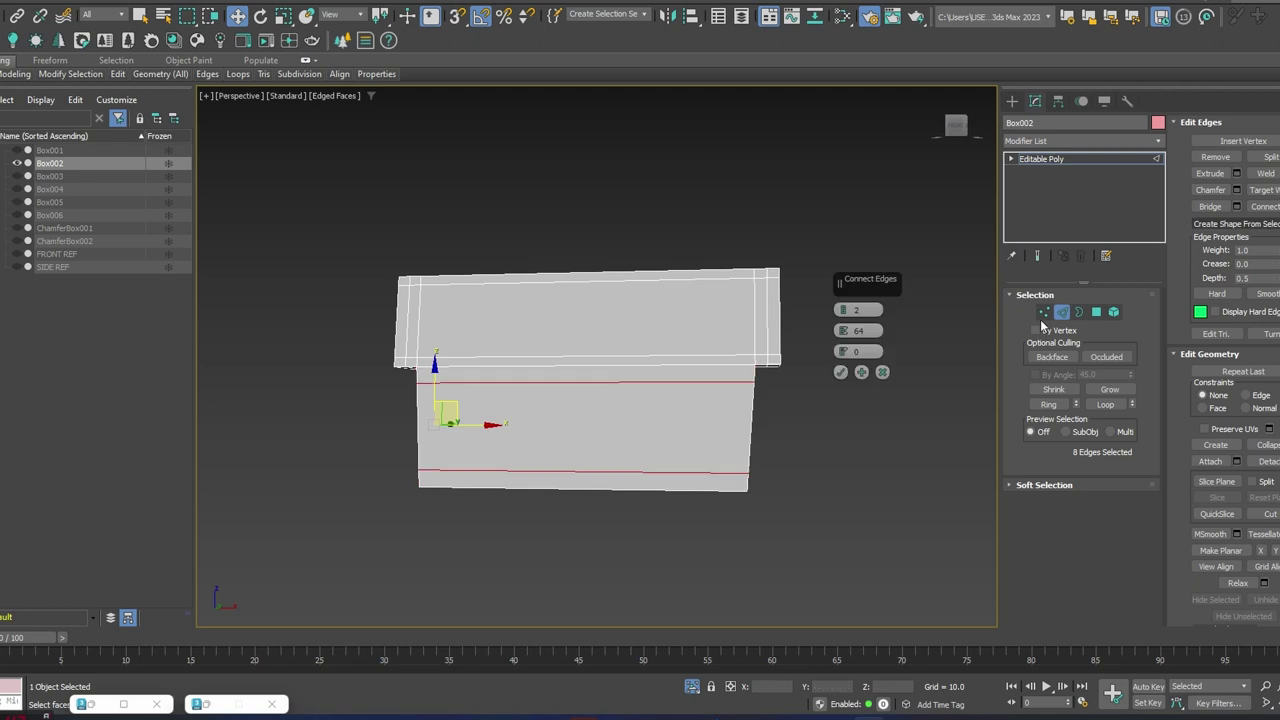
{"action": "left_click_drag", "start_coordinate": [843, 334], "coordinate": [843, 318]}
{"action": "middle_click_drag", "start_coordinate": [600, 500], "coordinate": [566, 514], "text": "alt"}
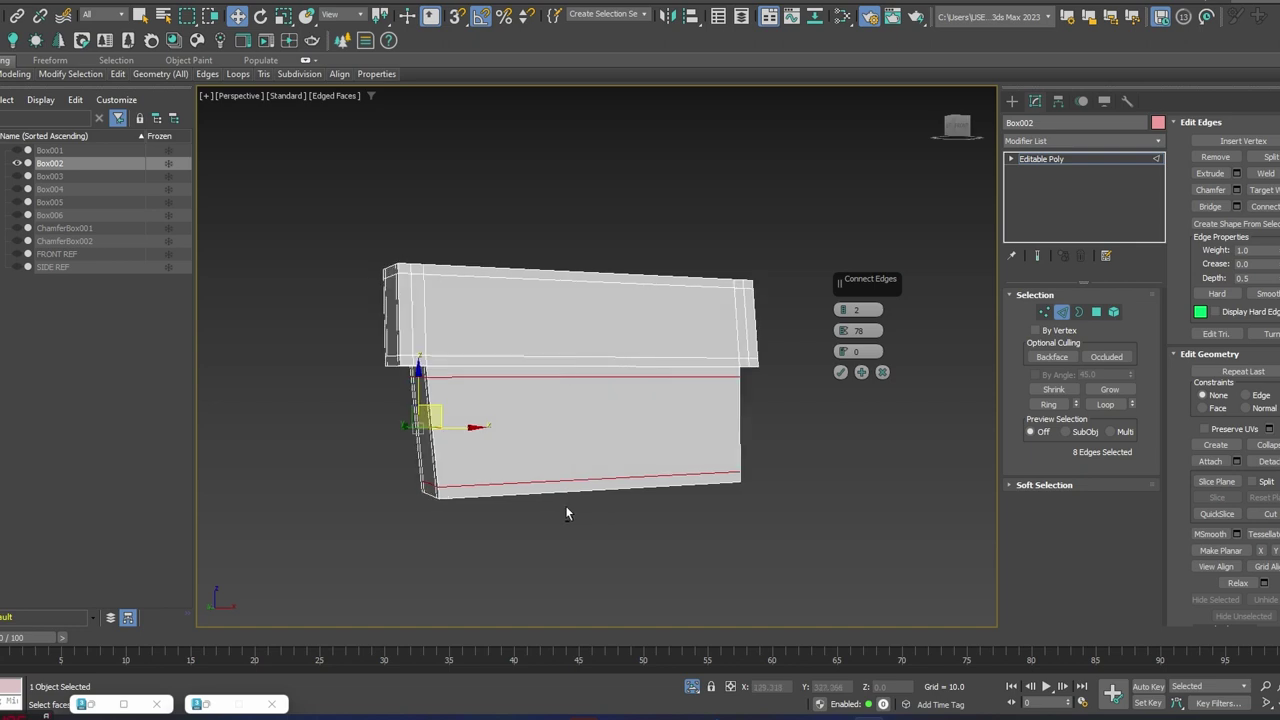
{"action": "left_click", "coordinate": [840, 372]}
{"action": "mouse_move", "coordinate": [640, 470]}
{"action": "middle_mouse_down", "text": "alt"}
{"action": "mouse_move", "coordinate": [625, 480]}
{"action": "mouse_move", "coordinate": [643, 491]}
{"action": "middle_mouse_up", "text": "alt"}
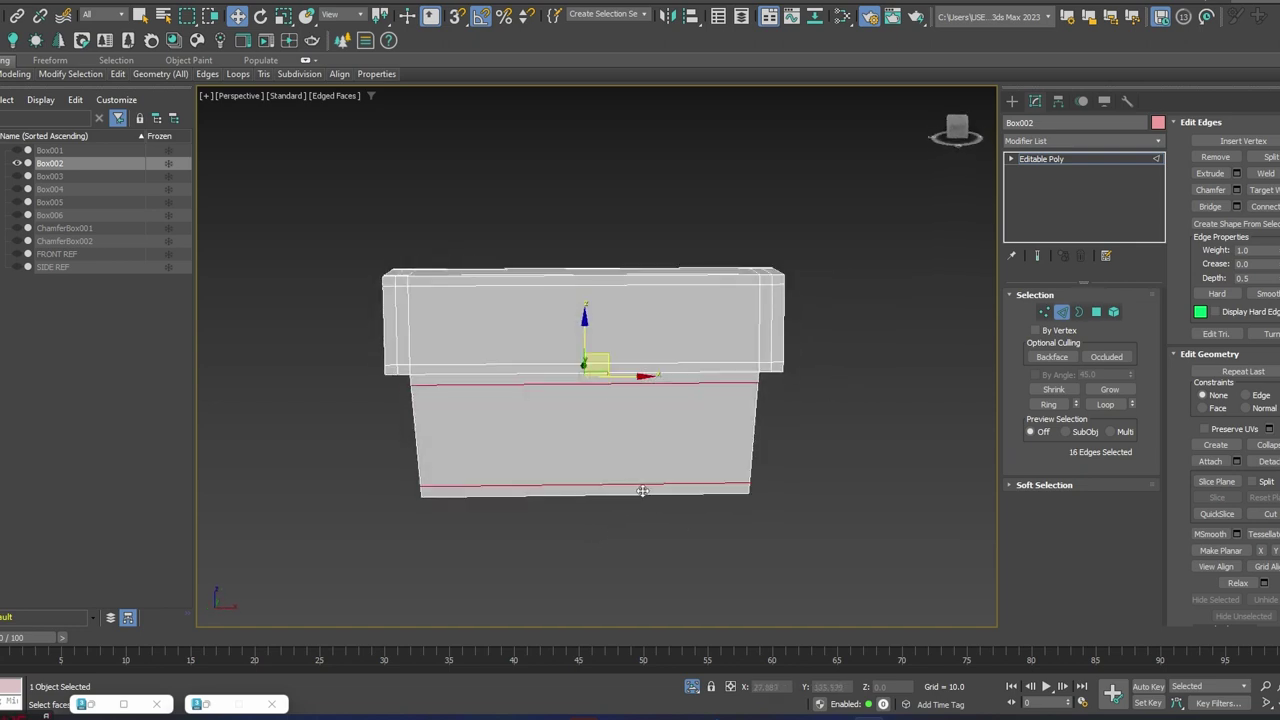
- Connect the horizontal edges running across the backrest's central width with 2 segments and pinch 92
{"action": "left_click_drag", "start_coordinate": [553, 111], "coordinate": [553, 111]}
{"action": "middle_click_drag", "start_coordinate": [588, 288], "coordinate": [600, 280], "text": "alt"}
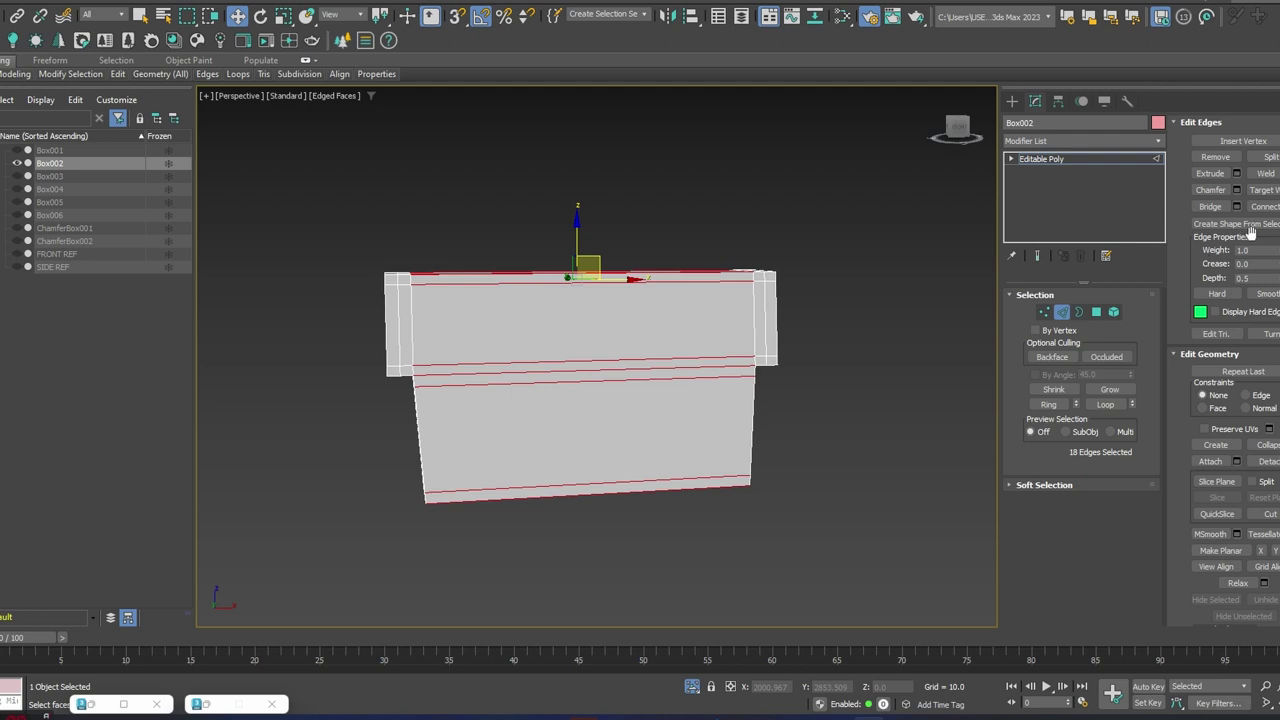
{"action": "left_click", "coordinate": [1279, 206]}
{"action": "left_click_drag", "start_coordinate": [845, 338], "coordinate": [840, 287]}
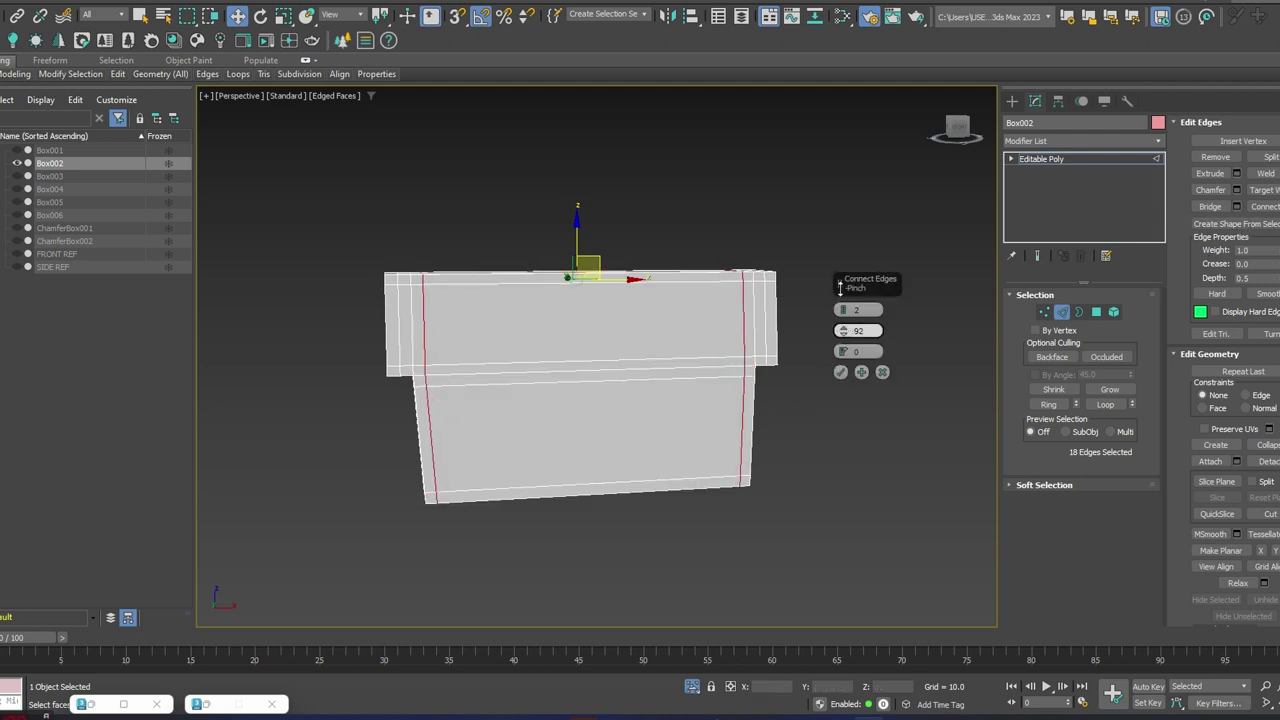
{"action": "left_click", "coordinate": [840, 372]}
{"action": "middle_click_drag", "start_coordinate": [374, 443], "coordinate": [652, 357], "text": "alt"}
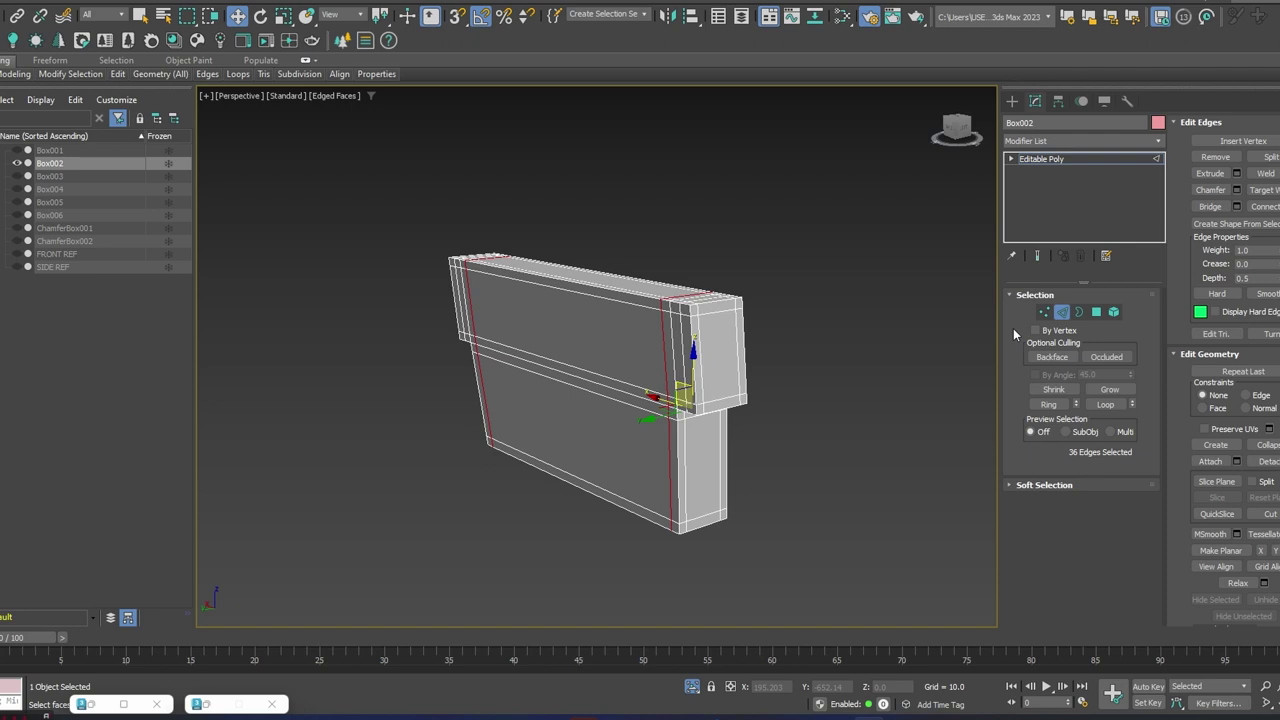
- Return to object level, add a TurboSmooth modifier to the backrest and display it shaded without edges
{"action": "left_click", "coordinate": [1064, 312]}
{"action": "middle_click_drag", "start_coordinate": [757, 434], "coordinate": [946, 196], "text": "alt"}
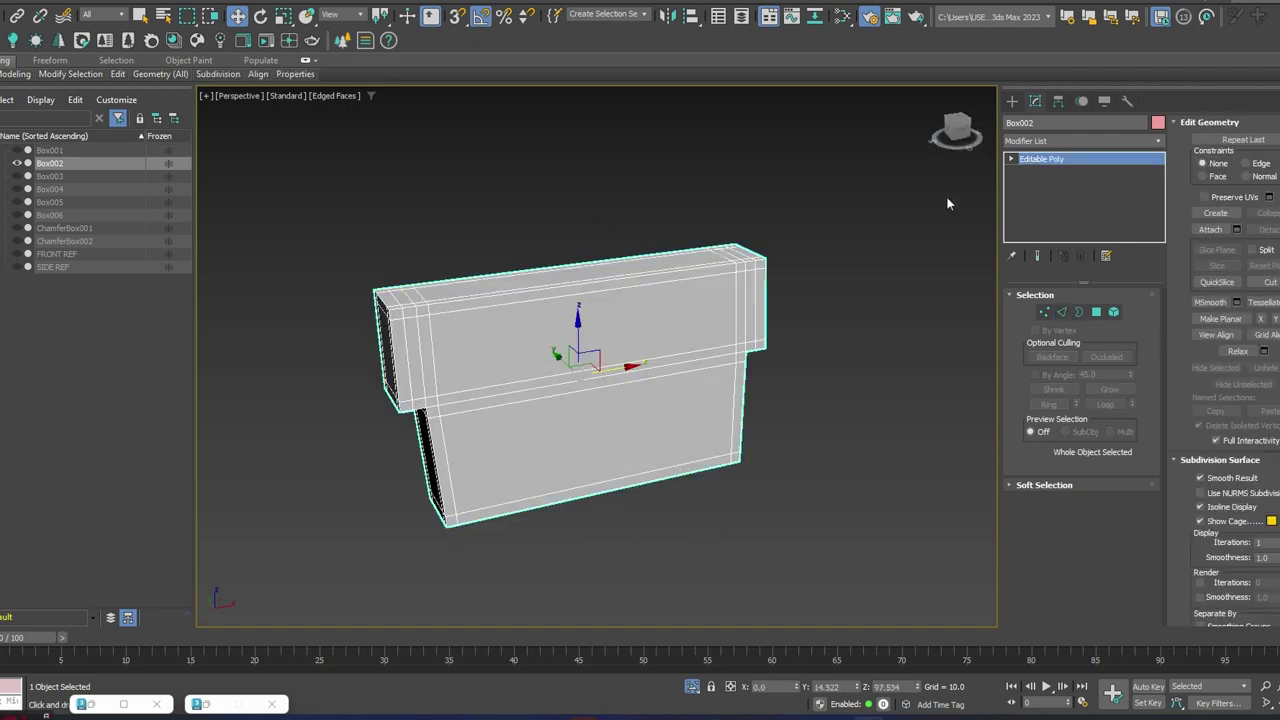
{"action": "left_click", "coordinate": [1044, 142]}
{"action": "type", "text": "tu"}
{"action": "key", "text": "Return"}
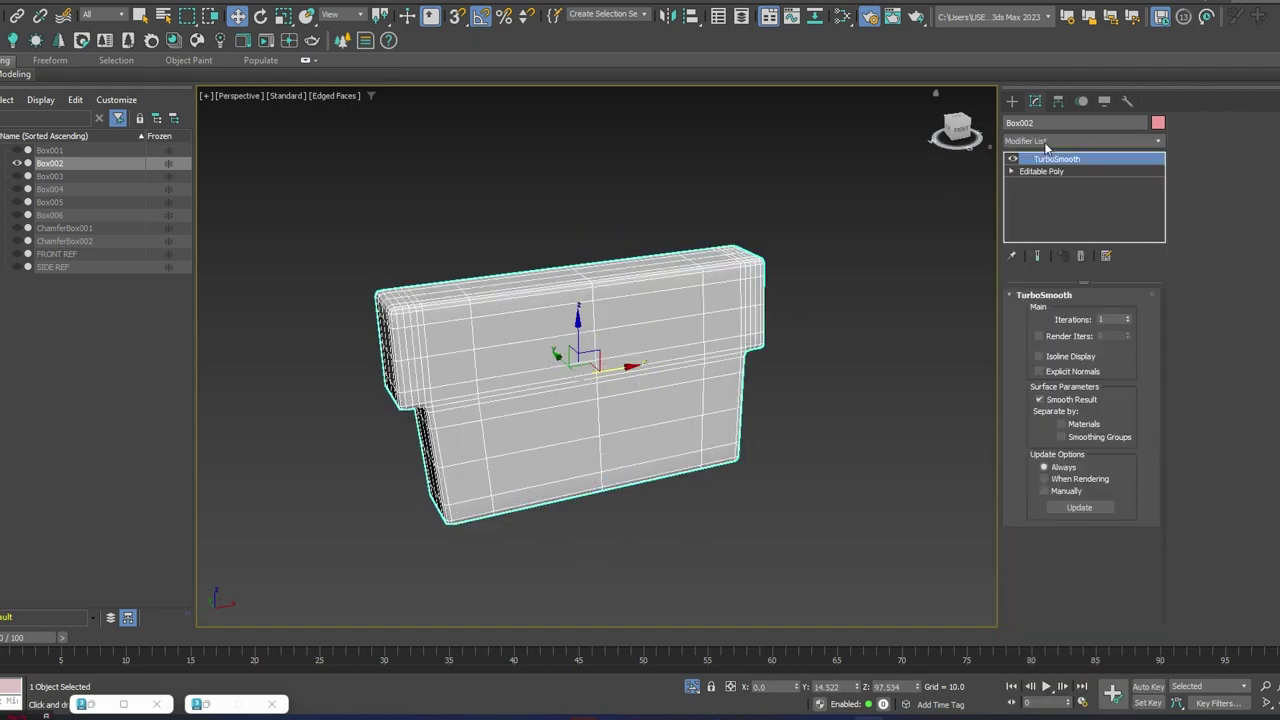
{"action": "key", "text": "F4"}
{"action": "scroll", "coordinate": [777, 433], "scroll_direction": "down", "scroll_amount": 4}
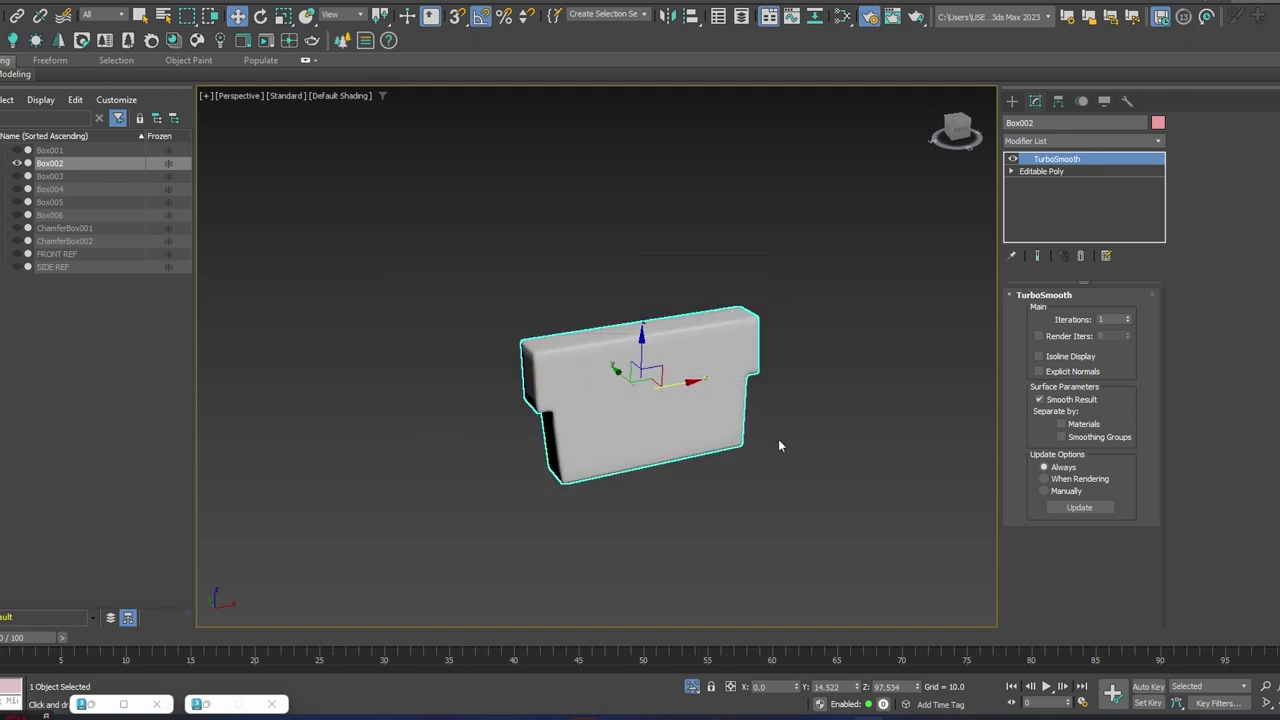
{"action": "middle_click_drag", "start_coordinate": [733, 349], "coordinate": [597, 355], "text": "alt"}
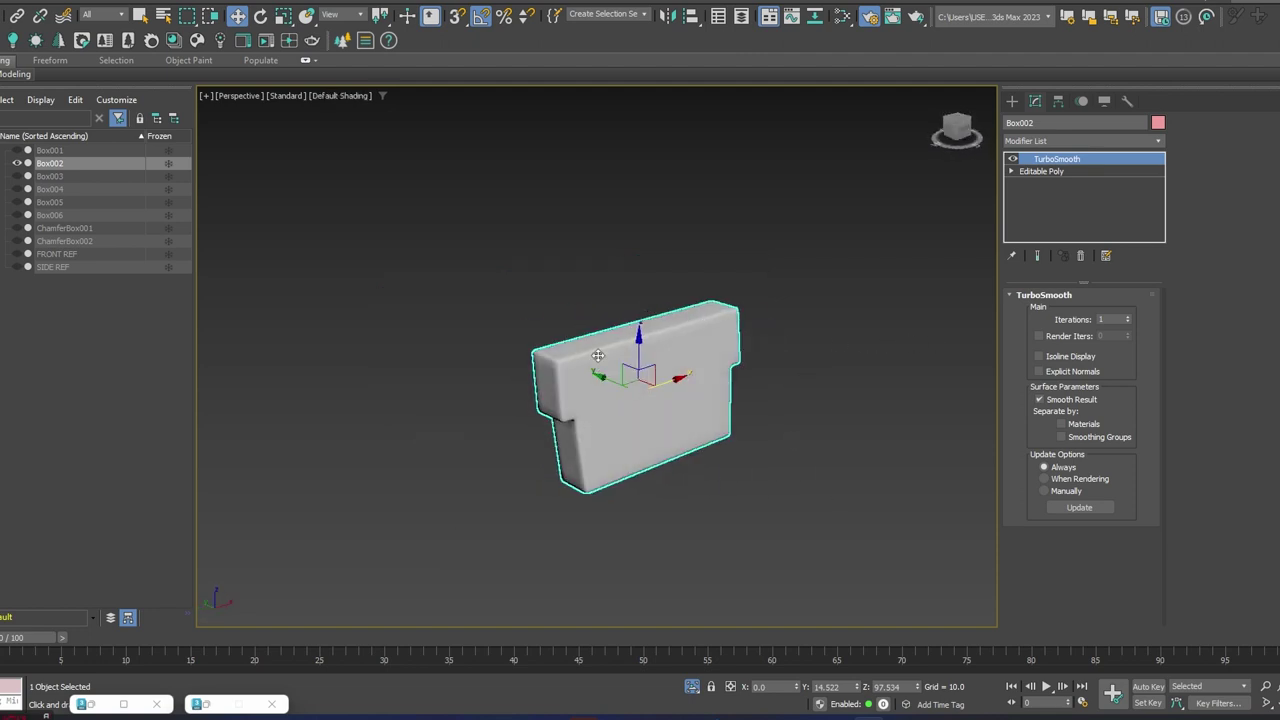
- End the isolation to show the whole armchair and set the backrest's TurboSmooth iterations to 2
{"action": "left_click", "coordinate": [692, 686]}
{"action": "middle_click_drag", "start_coordinate": [715, 330], "coordinate": [566, 374], "text": "alt"}
{"action": "scroll", "coordinate": [566, 374], "scroll_direction": "up", "scroll_amount": 3}
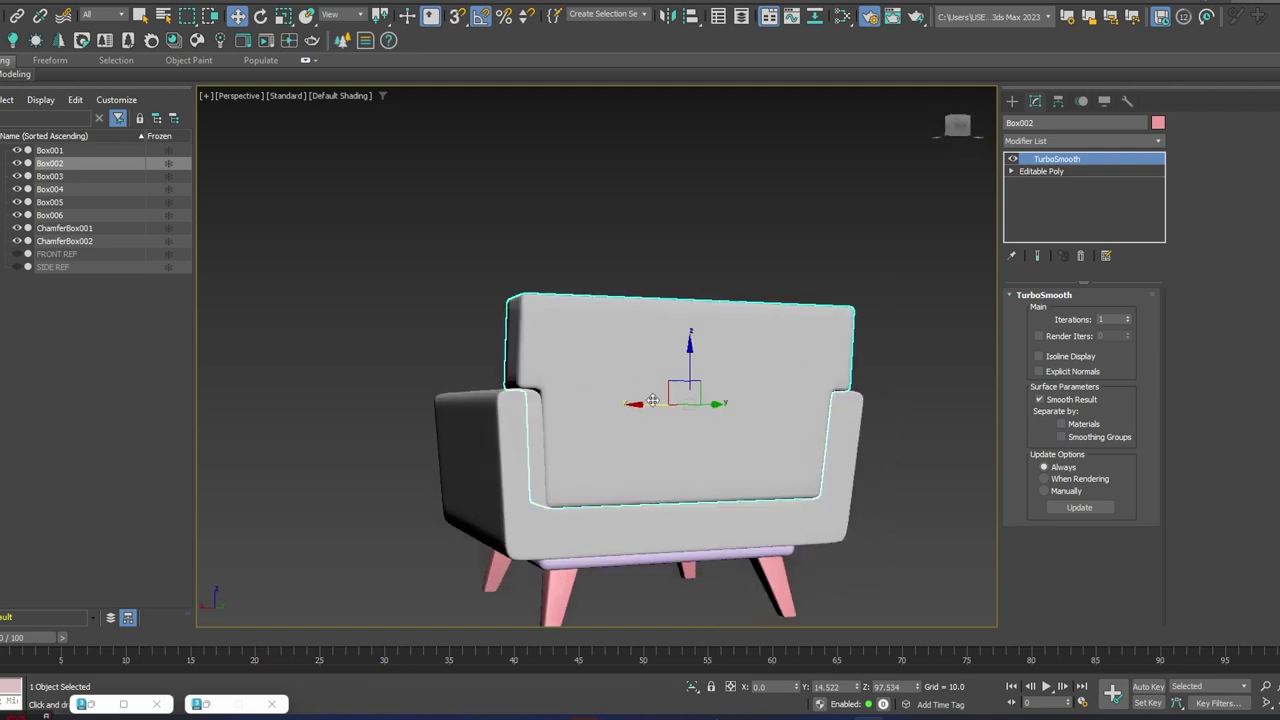
{"action": "scroll", "coordinate": [840, 384], "scroll_direction": "up", "scroll_amount": 8}
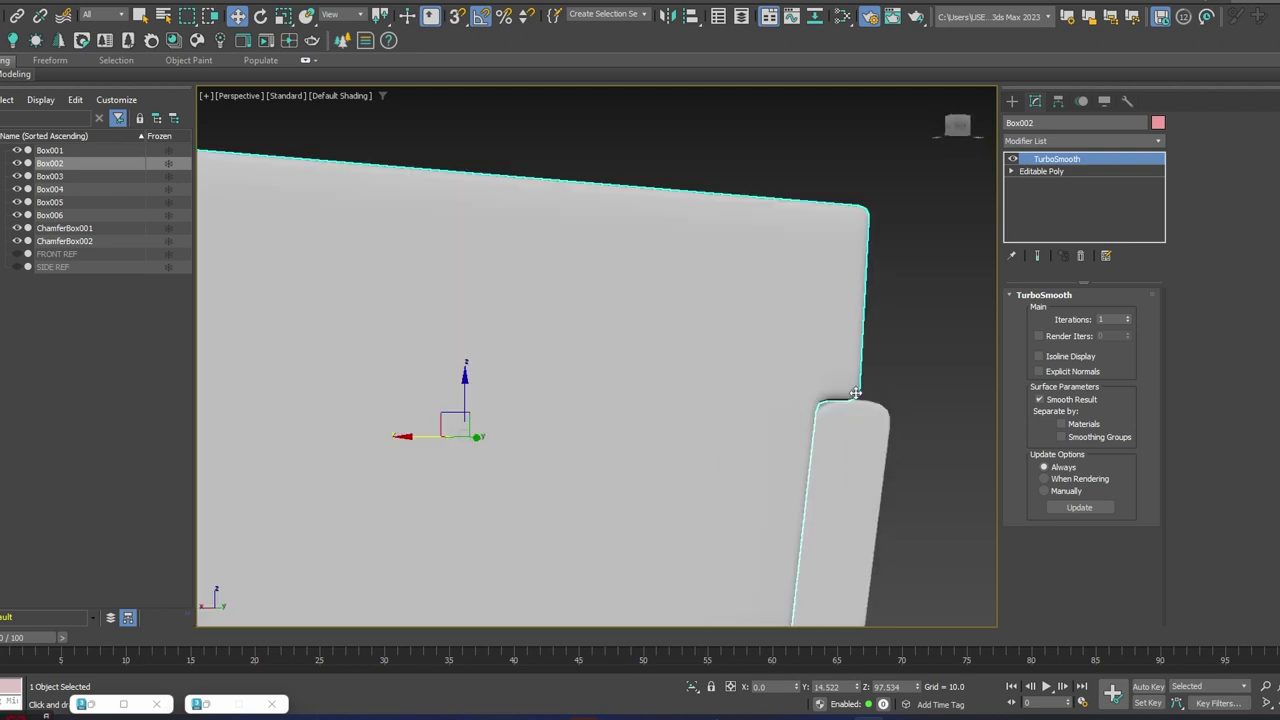
{"action": "left_click", "coordinate": [1127, 316]}
- Examine how the smoothed backrest fits the armrests from behind, the side and the front, both shaded and with edges displayed
{"action": "scroll", "coordinate": [863, 406], "scroll_direction": "down", "scroll_amount": 6}
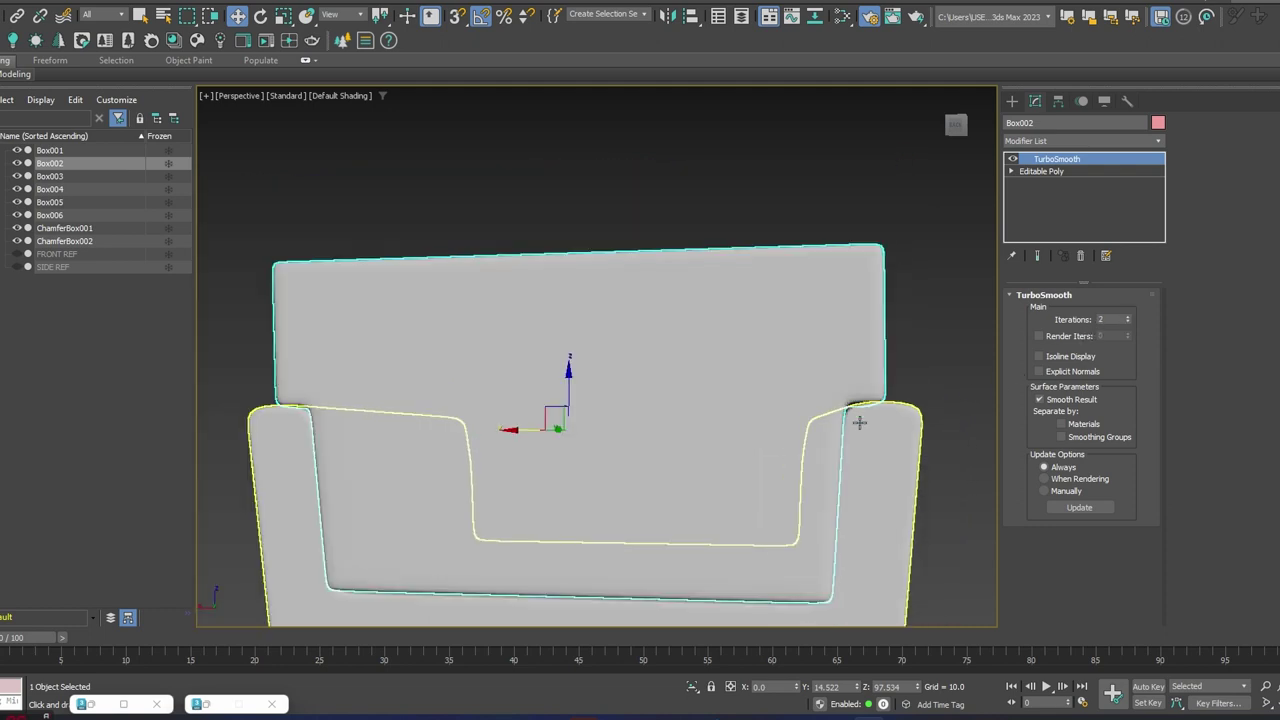
{"action": "scroll", "coordinate": [294, 411], "scroll_direction": "down", "scroll_amount": 4}
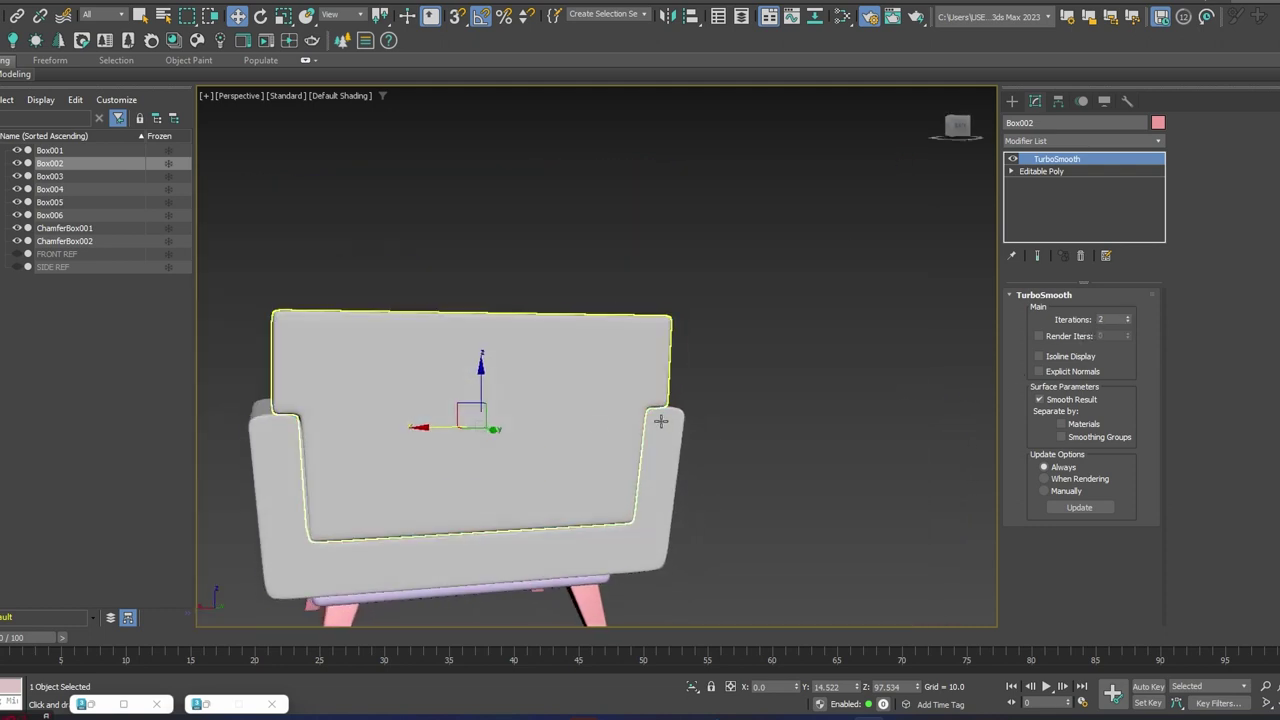
{"action": "scroll", "coordinate": [661, 421], "scroll_direction": "up", "scroll_amount": 8}
{"action": "scroll", "coordinate": [632, 411], "scroll_direction": "down", "scroll_amount": 7}
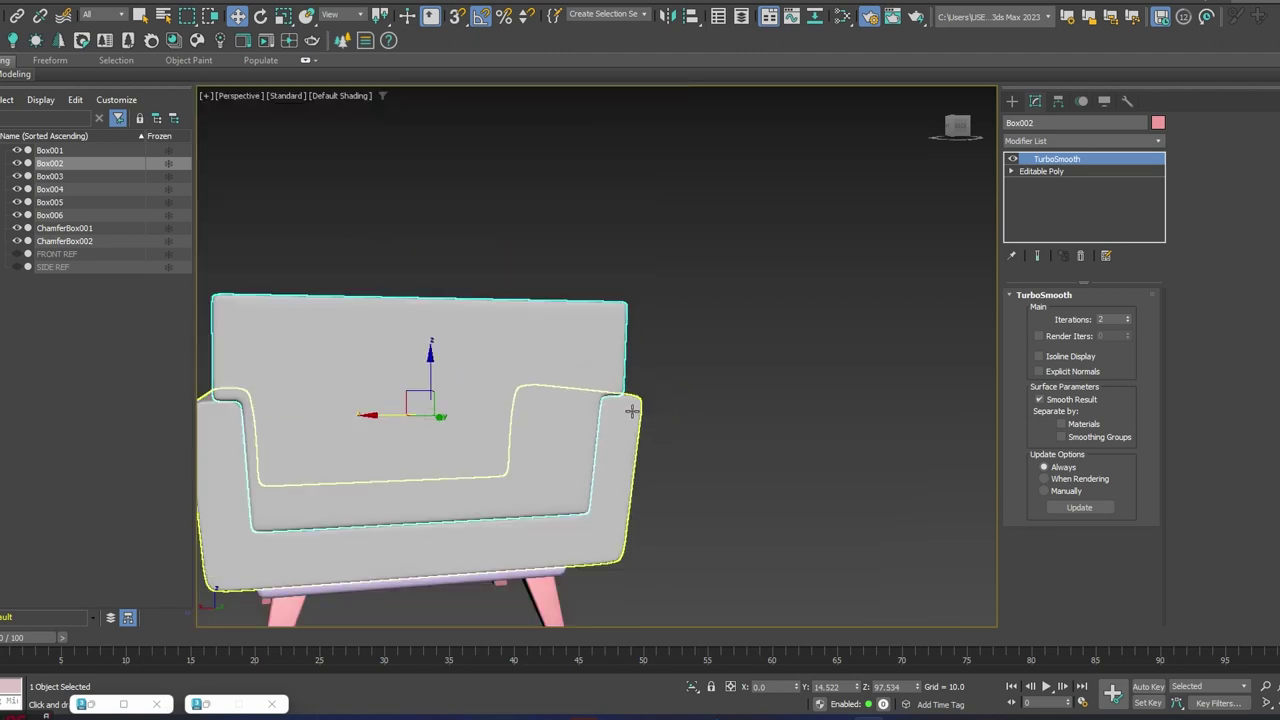
{"action": "middle_click_drag", "start_coordinate": [491, 414], "coordinate": [606, 423], "text": "alt"}
{"action": "middle_click_drag", "start_coordinate": [430, 434], "coordinate": [677, 427], "text": "alt"}
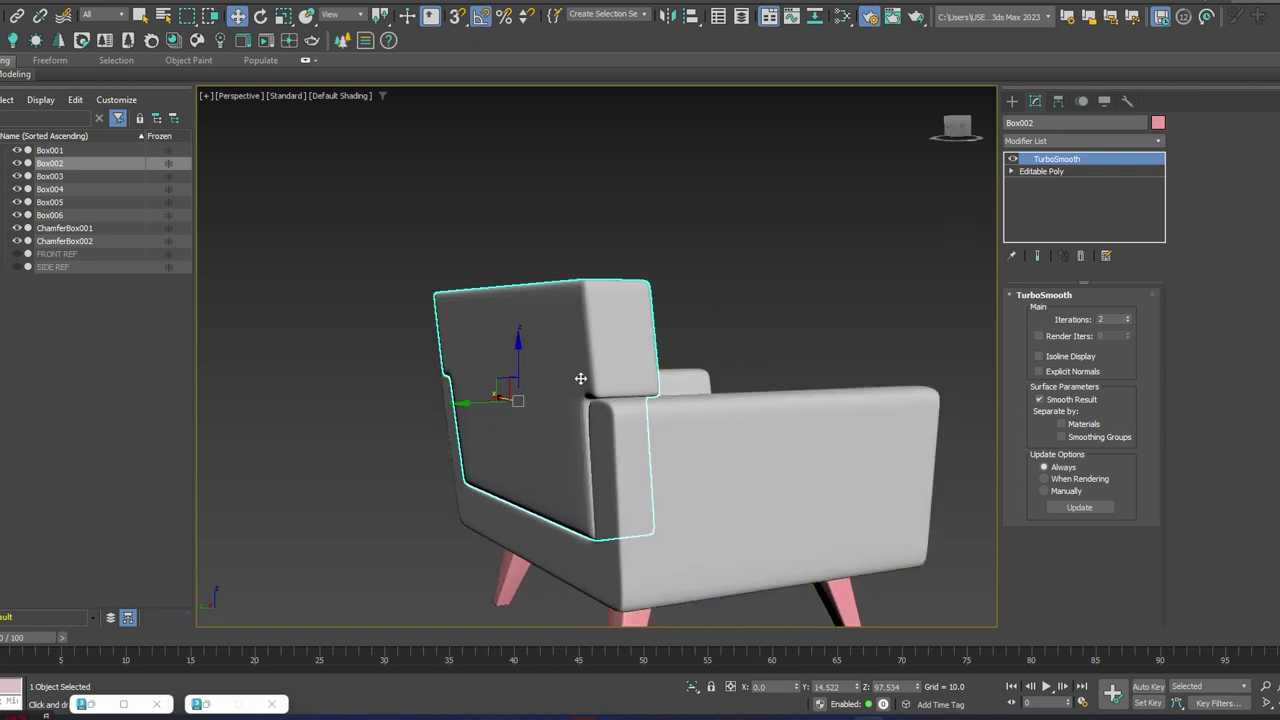
{"action": "middle_click_drag", "start_coordinate": [754, 449], "coordinate": [514, 391], "text": "alt"}
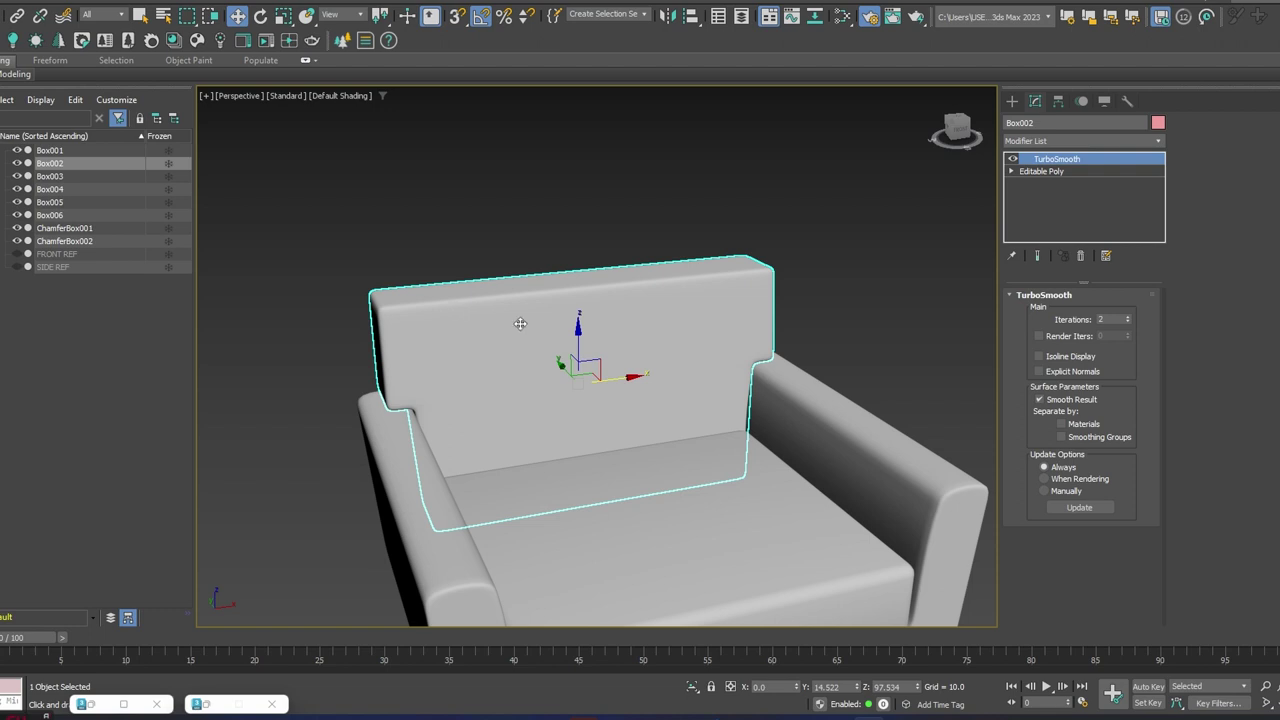
{"action": "key", "text": "F4"}
{"action": "mouse_move", "coordinate": [543, 369]}
{"action": "middle_mouse_down", "text": "alt"}
{"action": "mouse_move", "coordinate": [654, 377]}
{"action": "mouse_move", "coordinate": [399, 385]}
{"action": "mouse_move", "coordinate": [597, 437]}
{"action": "middle_mouse_up", "text": "alt"}
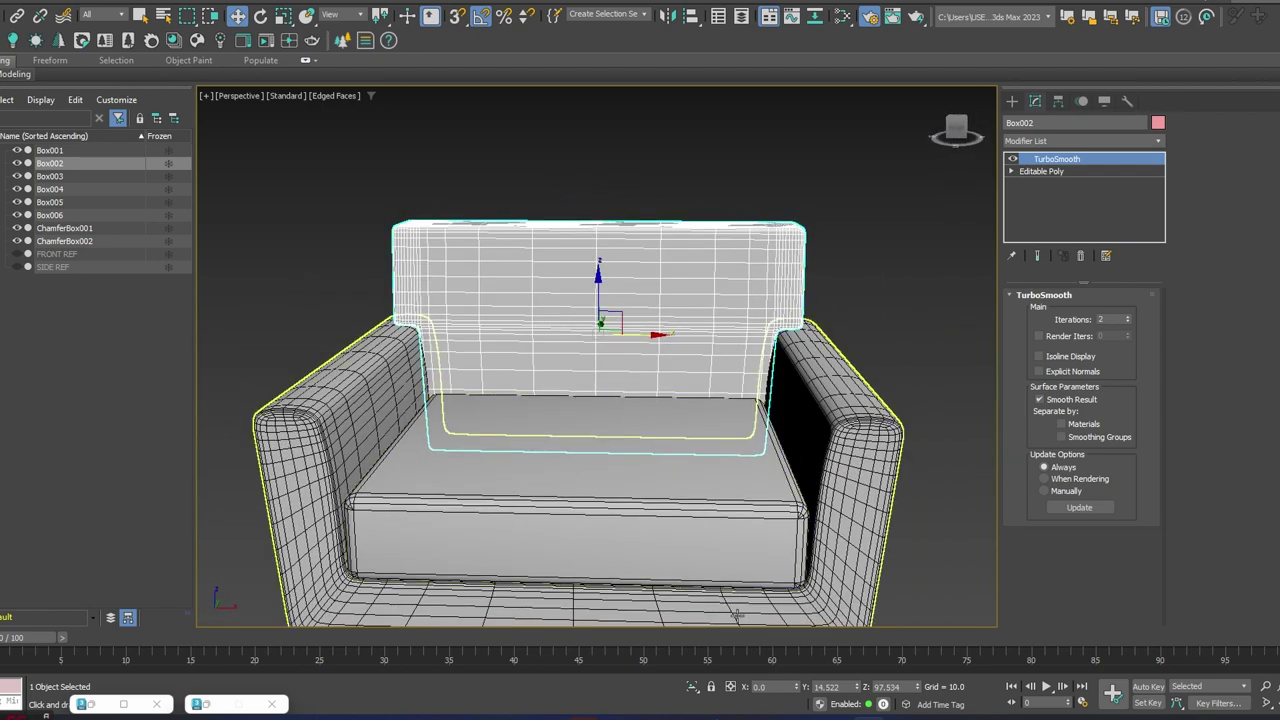
- Unhide the FRONT REF and SIDE REF reference planes
{"action": "left_click", "coordinate": [636, 496]}
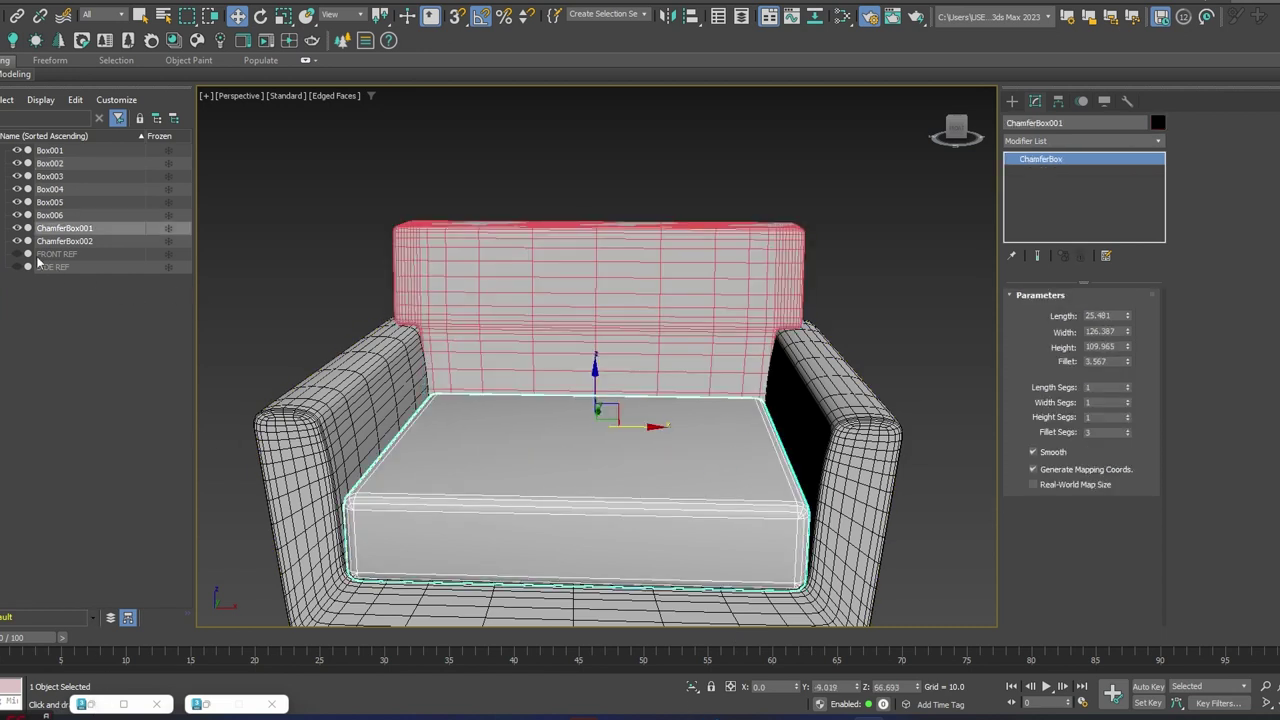
{"action": "left_click", "coordinate": [16, 254]}
{"action": "left_click", "coordinate": [16, 267]}
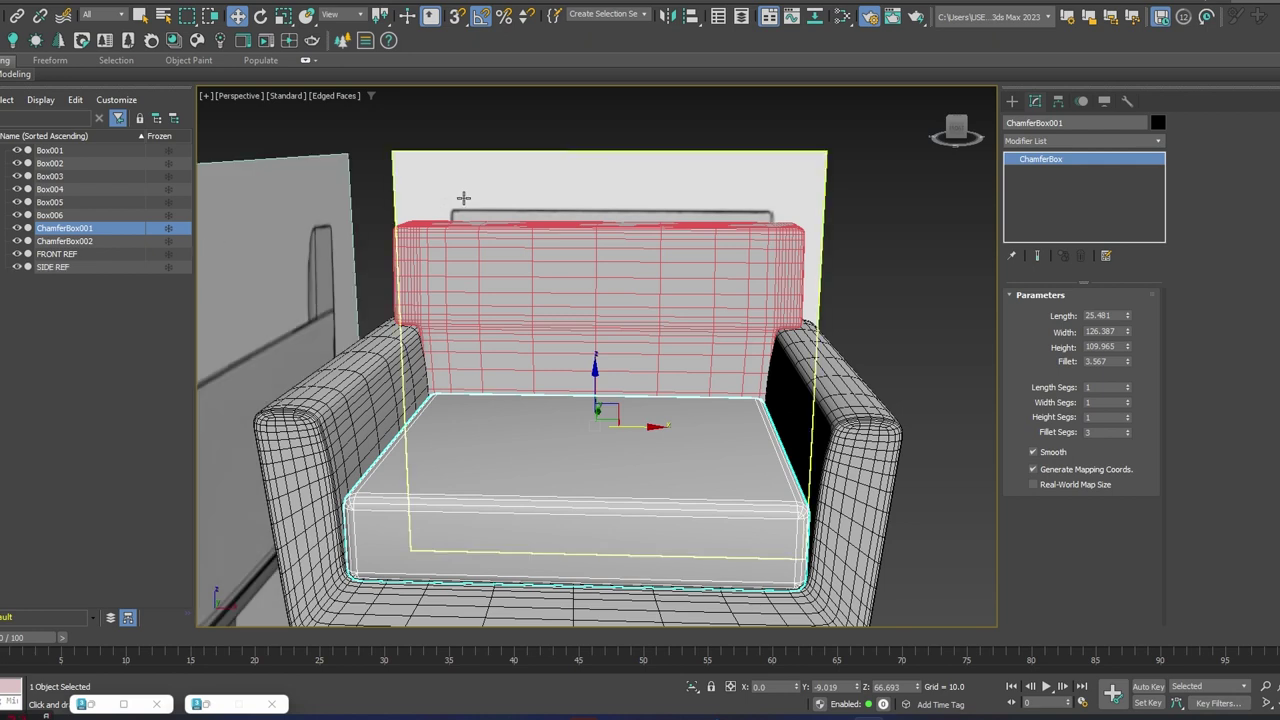
{"action": "scroll", "coordinate": [614, 249], "scroll_direction": "down", "scroll_amount": 4}
{"action": "mouse_move", "coordinate": [614, 249]}
{"action": "middle_mouse_down", "text": "alt"}
{"action": "mouse_move", "coordinate": [568, 250]}
{"action": "mouse_move", "coordinate": [616, 248]}
{"action": "middle_mouse_up", "text": "alt"}
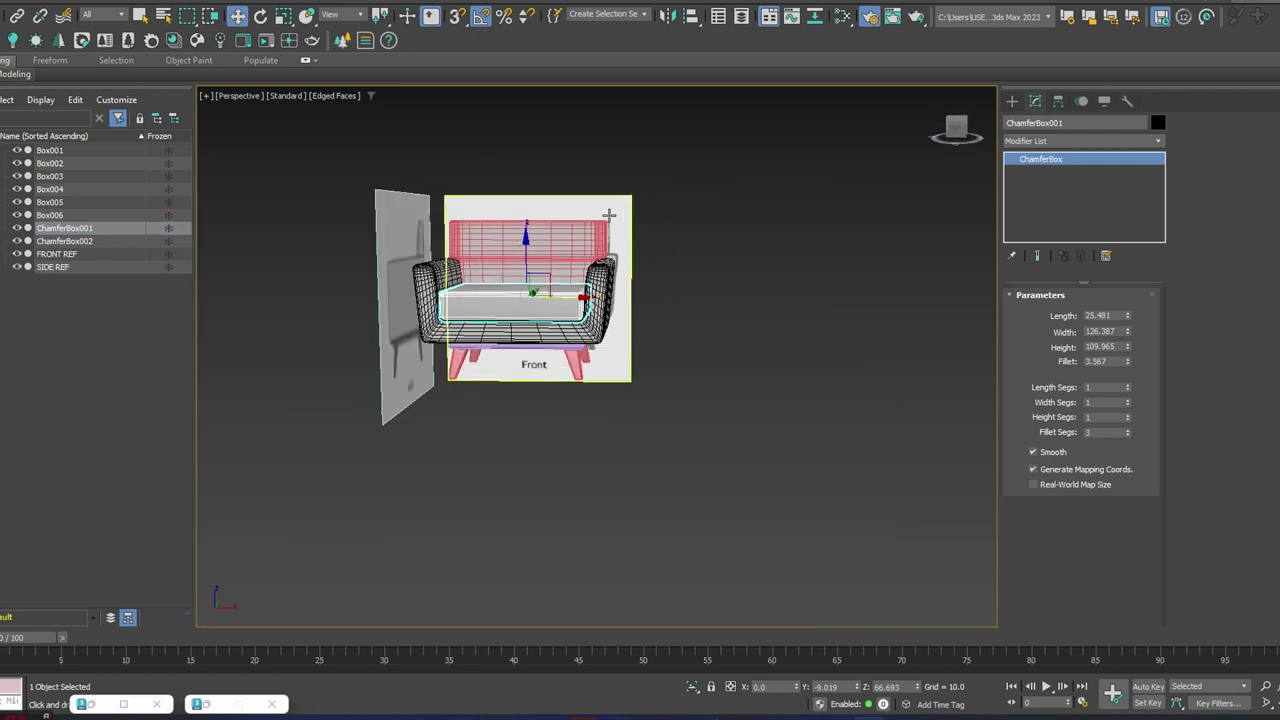
- Copy the front and side reference planes together to a position directly above the originals
{"action": "left_click", "coordinate": [582, 231]}
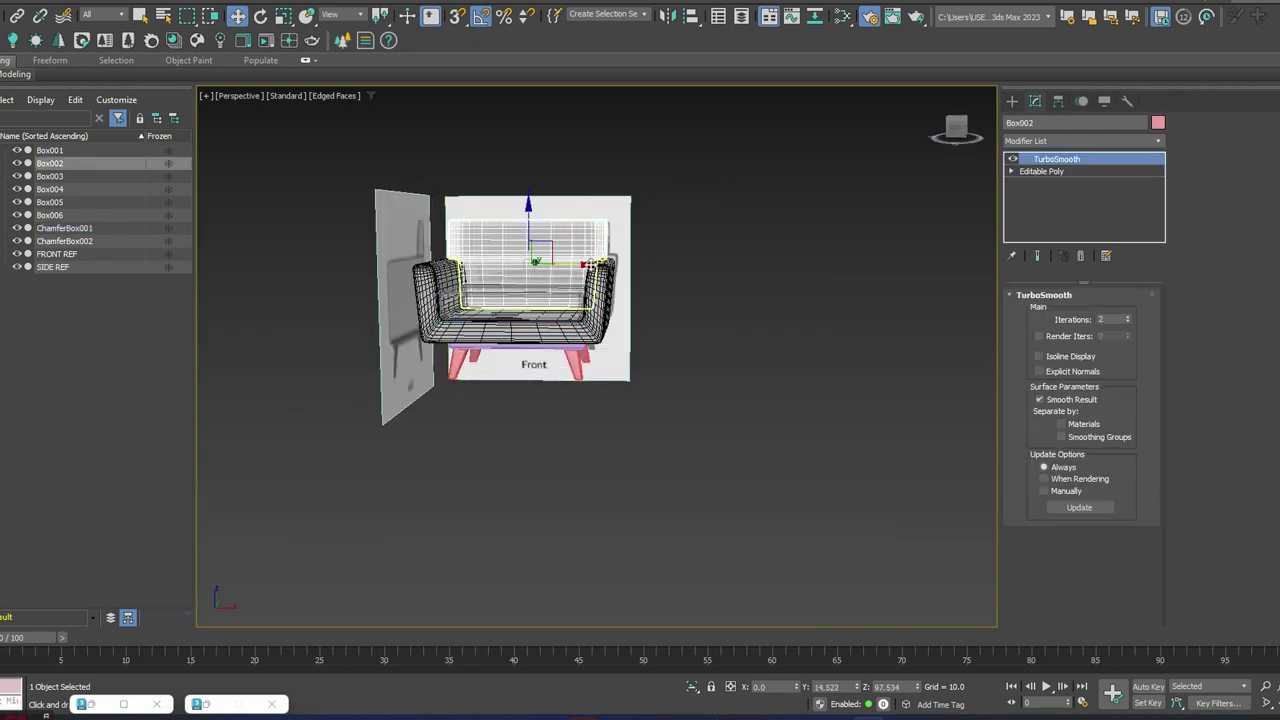
{"action": "scroll", "coordinate": [543, 277], "scroll_direction": "up", "scroll_amount": 5}
{"action": "scroll", "coordinate": [686, 183], "scroll_direction": "down", "scroll_amount": 7}
{"action": "middle_click_drag", "start_coordinate": [684, 156], "coordinate": [701, 205]}
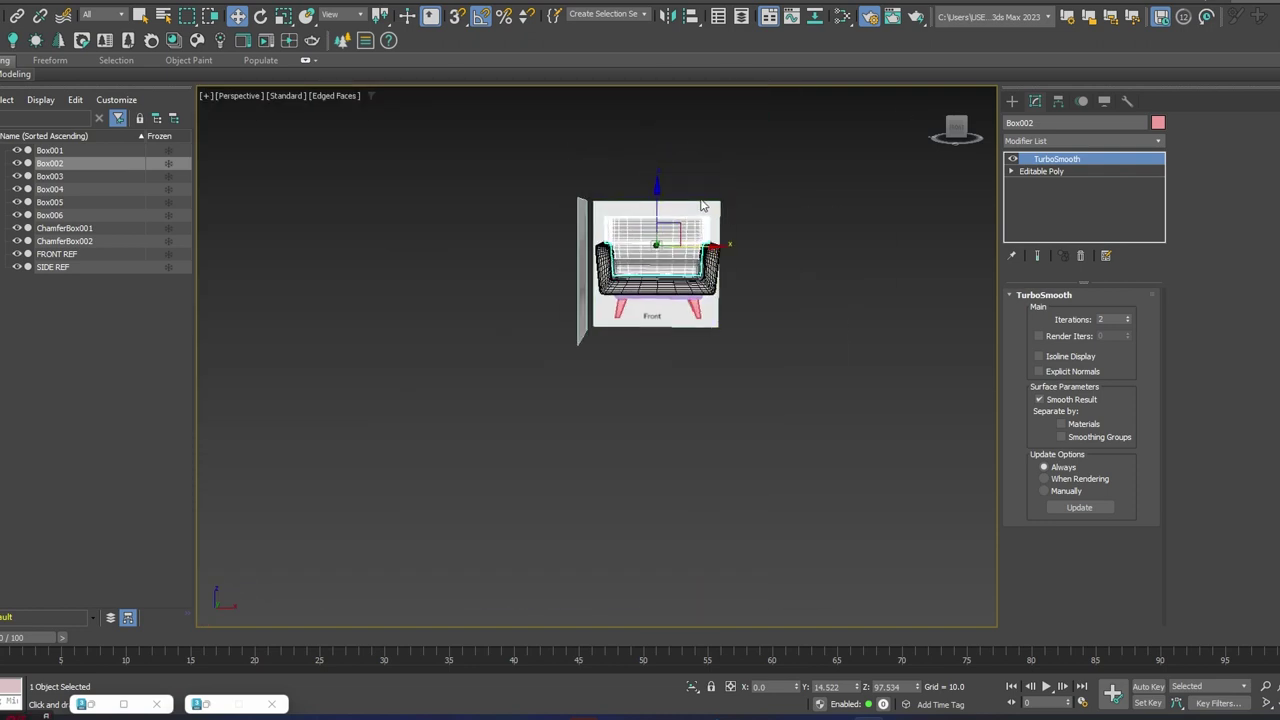
{"action": "left_click_drag", "start_coordinate": [622, 210], "coordinate": [641, 103]}
{"action": "left_click", "coordinate": [567, 307]}
{"action": "left_click", "coordinate": [641, 411]}
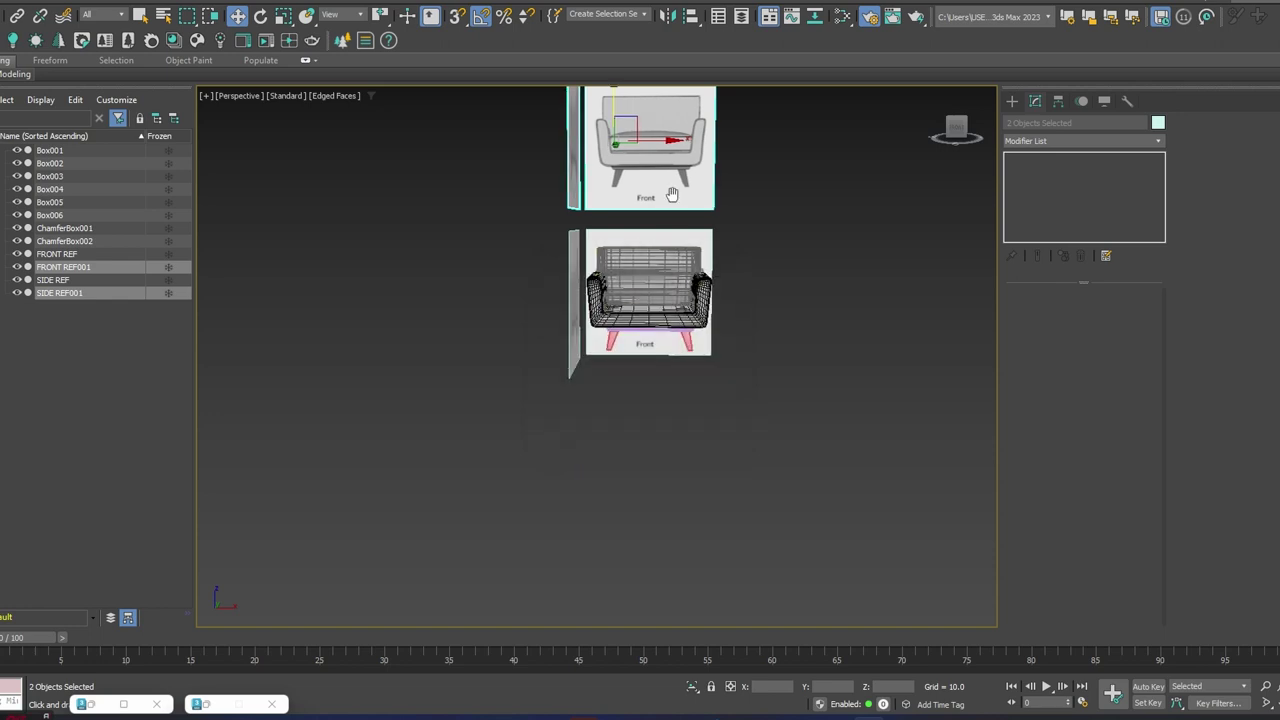
- Select the seat cushion and compare its top with the curved cushion drawn in the copied front reference
{"action": "scroll", "coordinate": [634, 194], "scroll_direction": "up", "scroll_amount": 5}
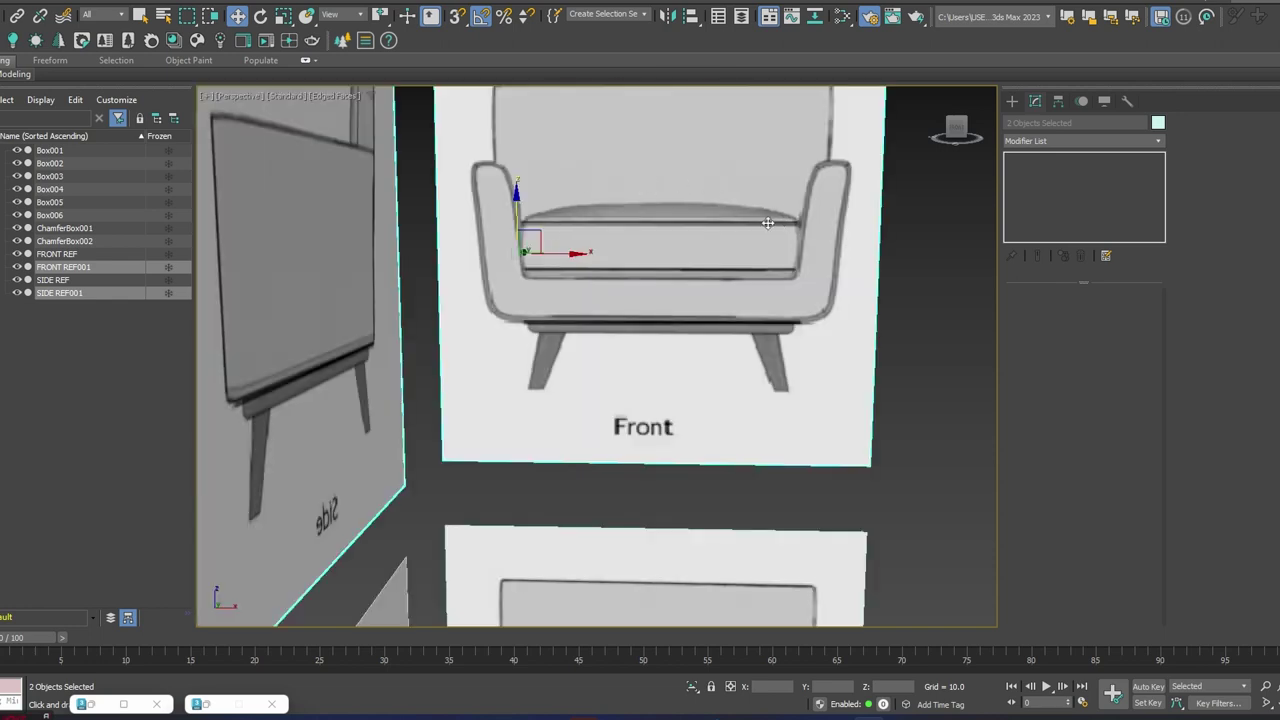
{"action": "middle_click_drag", "start_coordinate": [836, 342], "coordinate": [742, 160]}
{"action": "middle_click_drag", "start_coordinate": [777, 355], "coordinate": [780, 150]}
{"action": "left_click", "coordinate": [458, 508]}
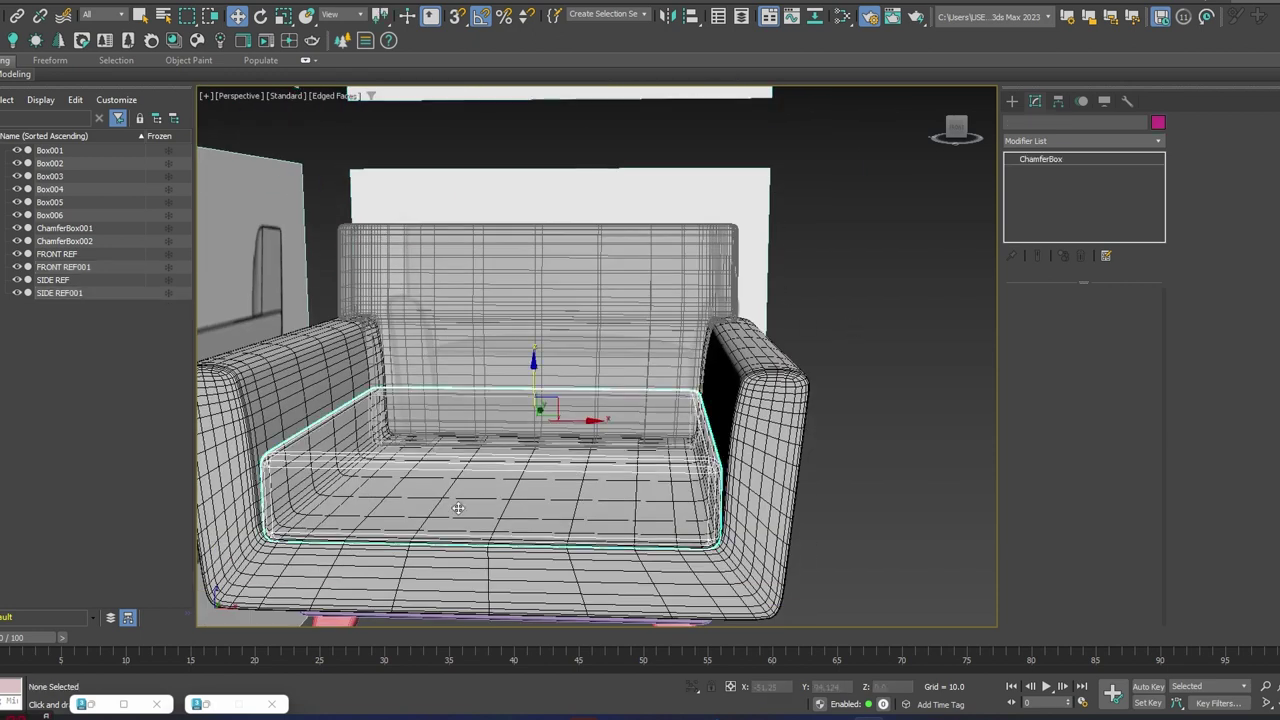
{"action": "middle_click_drag", "start_coordinate": [632, 432], "coordinate": [654, 441], "text": "alt"}
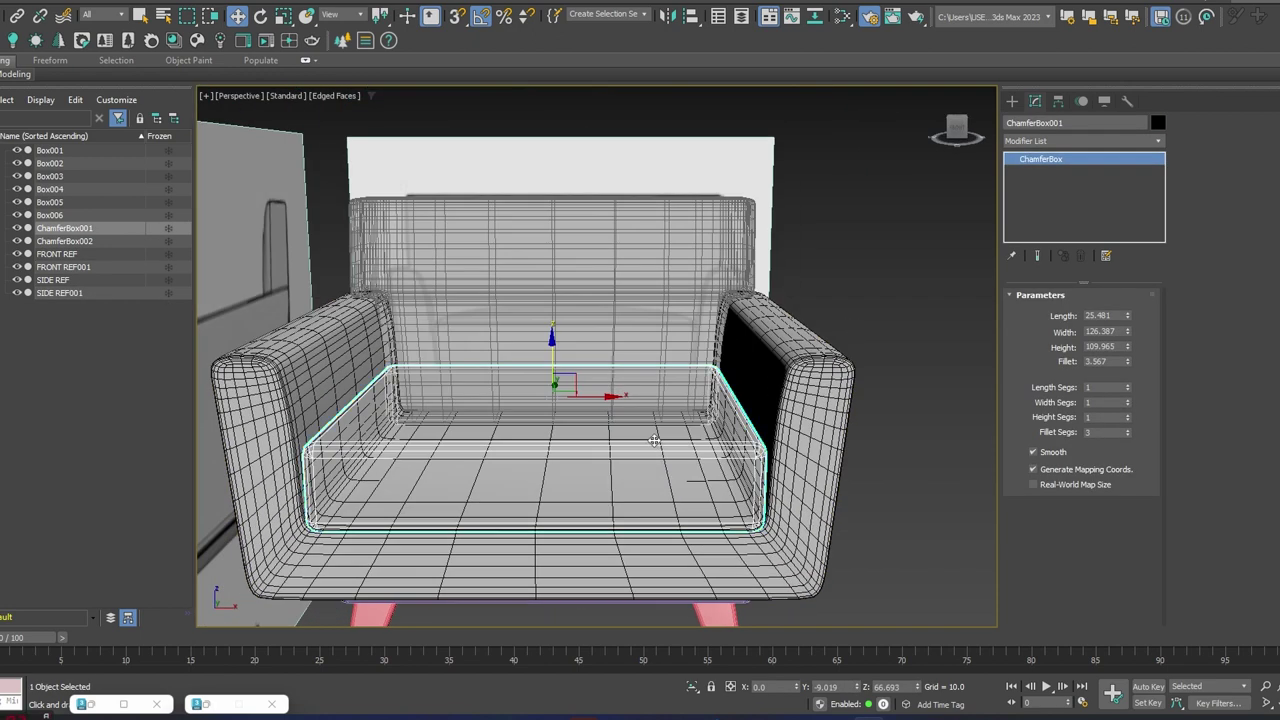
{"action": "scroll", "coordinate": [614, 297], "scroll_direction": "down", "scroll_amount": 5}
{"action": "middle_click_drag", "start_coordinate": [606, 180], "coordinate": [623, 303]}
{"action": "scroll", "coordinate": [590, 287], "scroll_direction": "up", "scroll_amount": 5}
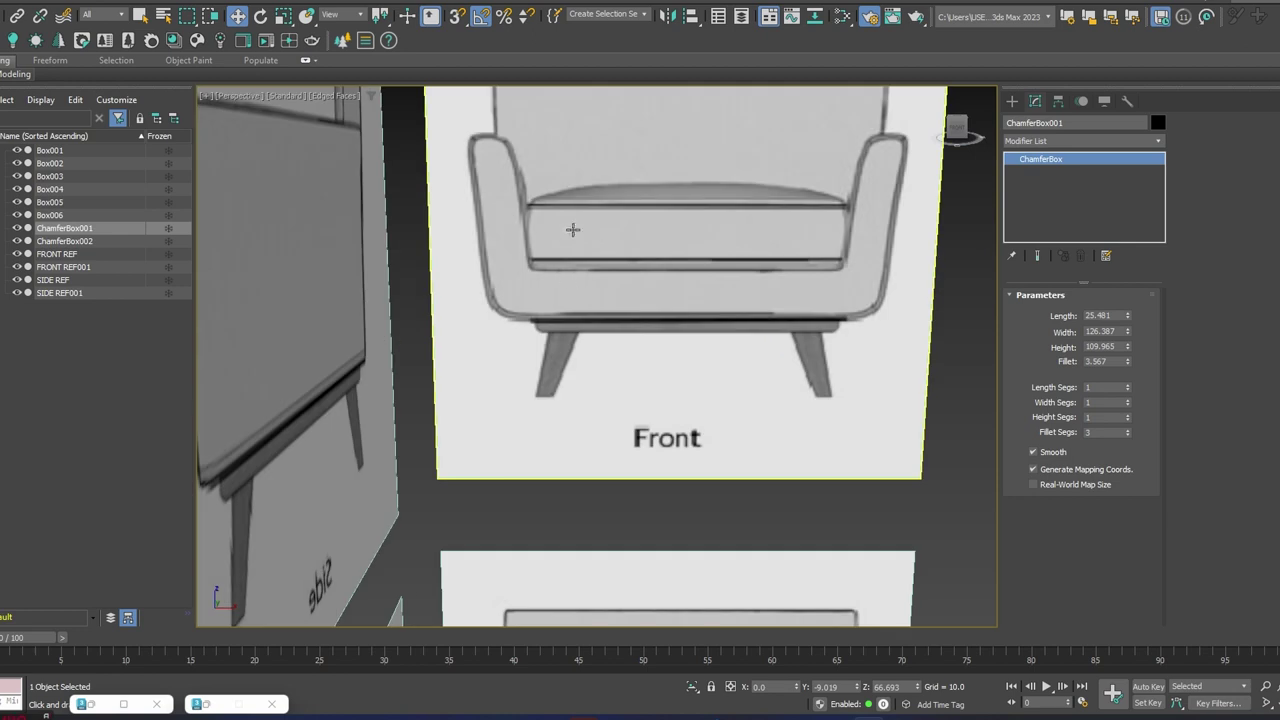
{"action": "middle_click_drag", "start_coordinate": [576, 208], "coordinate": [540, 258]}
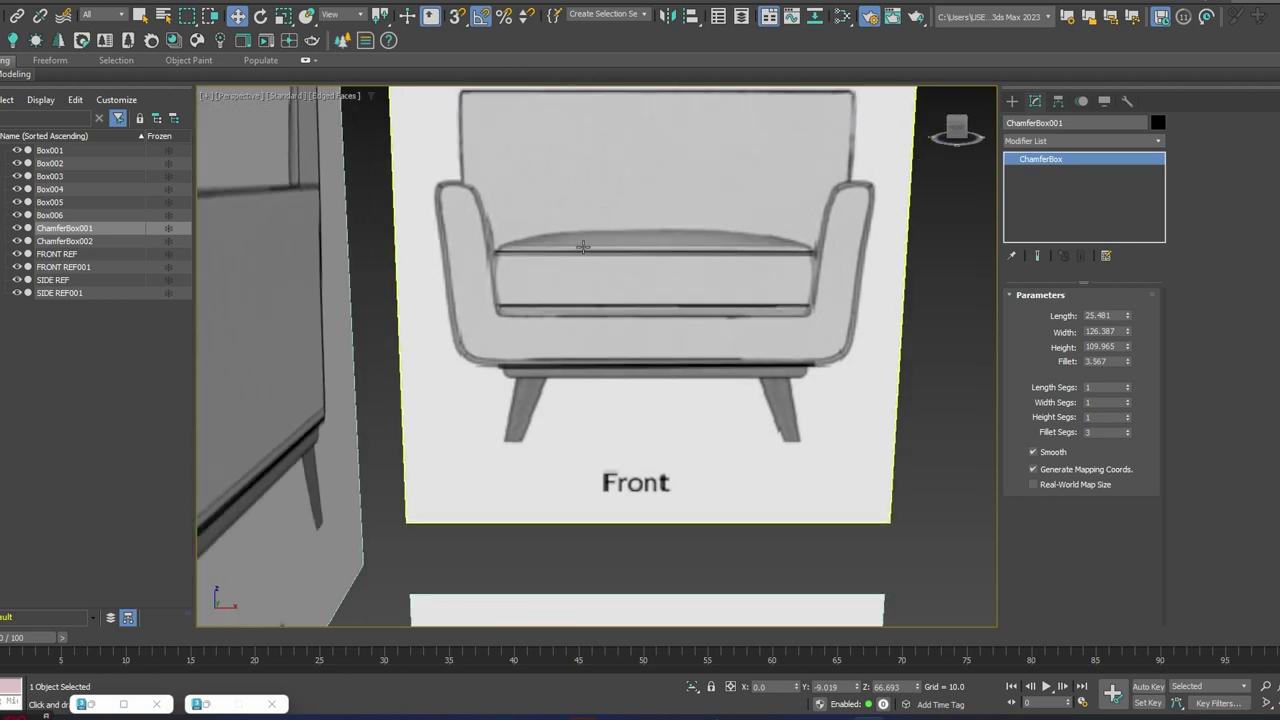
{"action": "scroll", "coordinate": [717, 293], "scroll_direction": "down", "scroll_amount": 5}
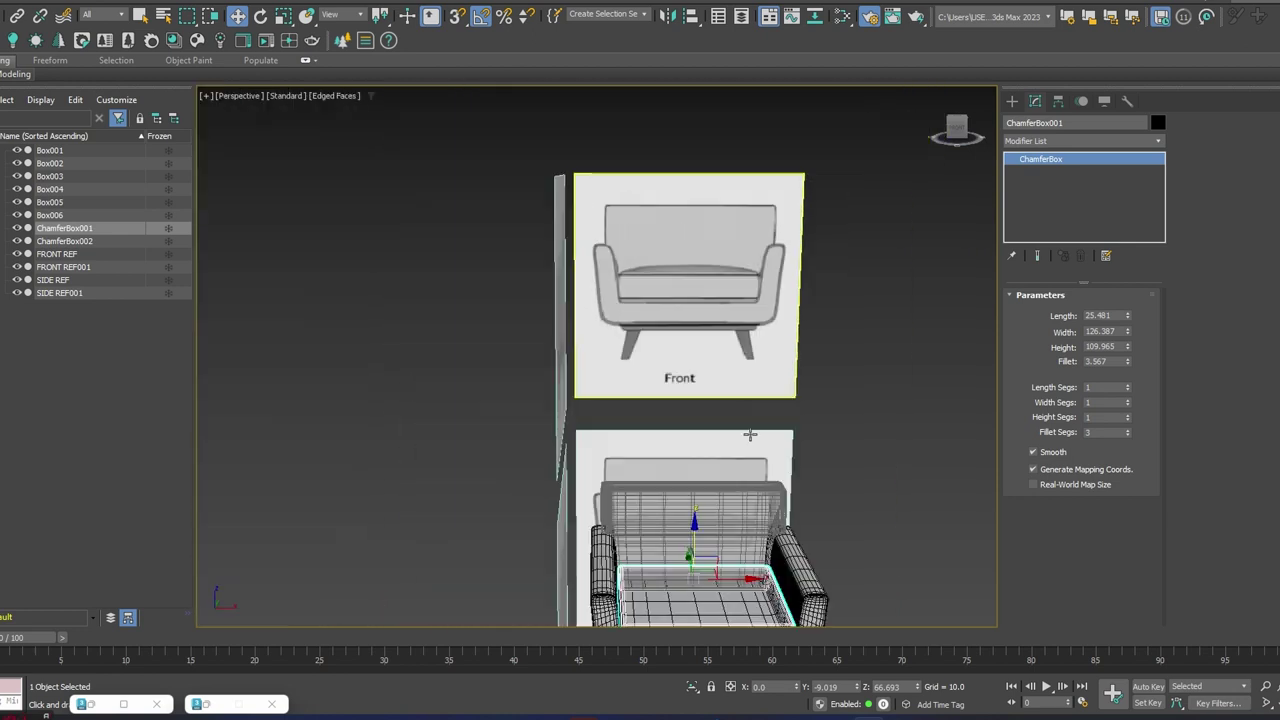
{"action": "middle_click_drag", "start_coordinate": [751, 434], "coordinate": [704, 263]}
{"action": "scroll", "coordinate": [626, 400], "scroll_direction": "up", "scroll_amount": 5}
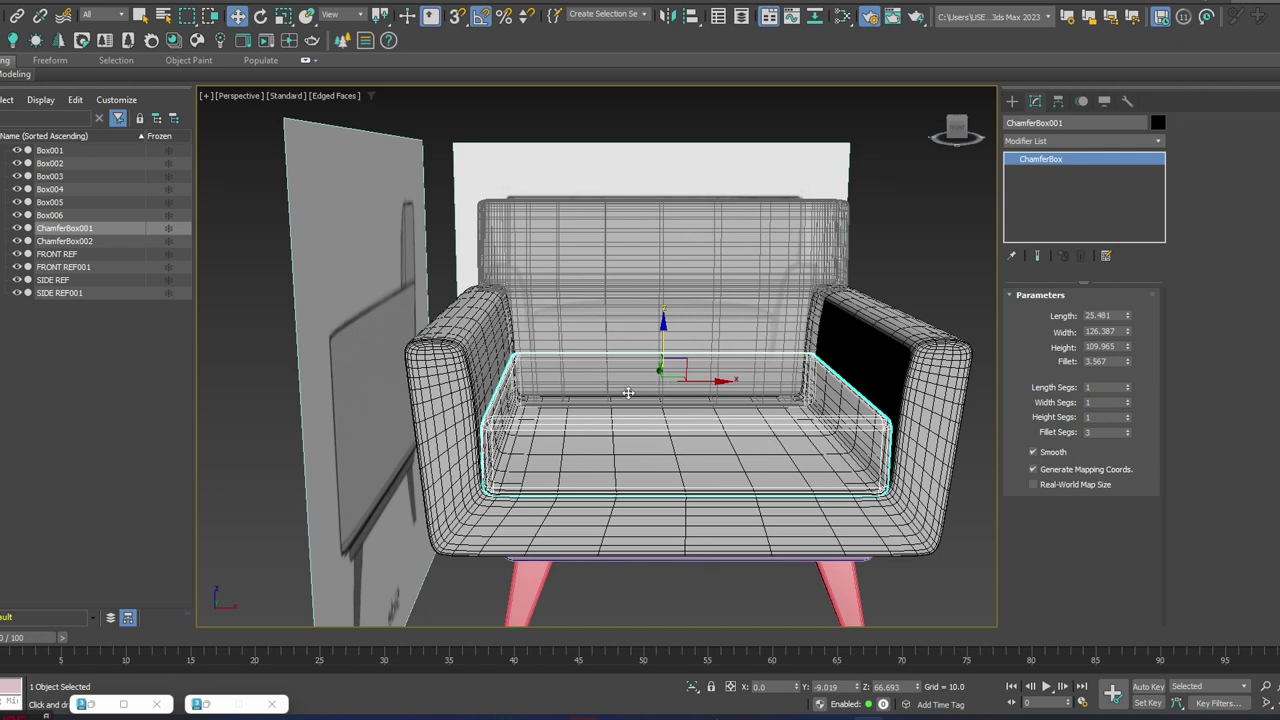
- Turn off the seat cushion's see-through display and set its length segments to 3
{"action": "key", "text": "alt+x"}
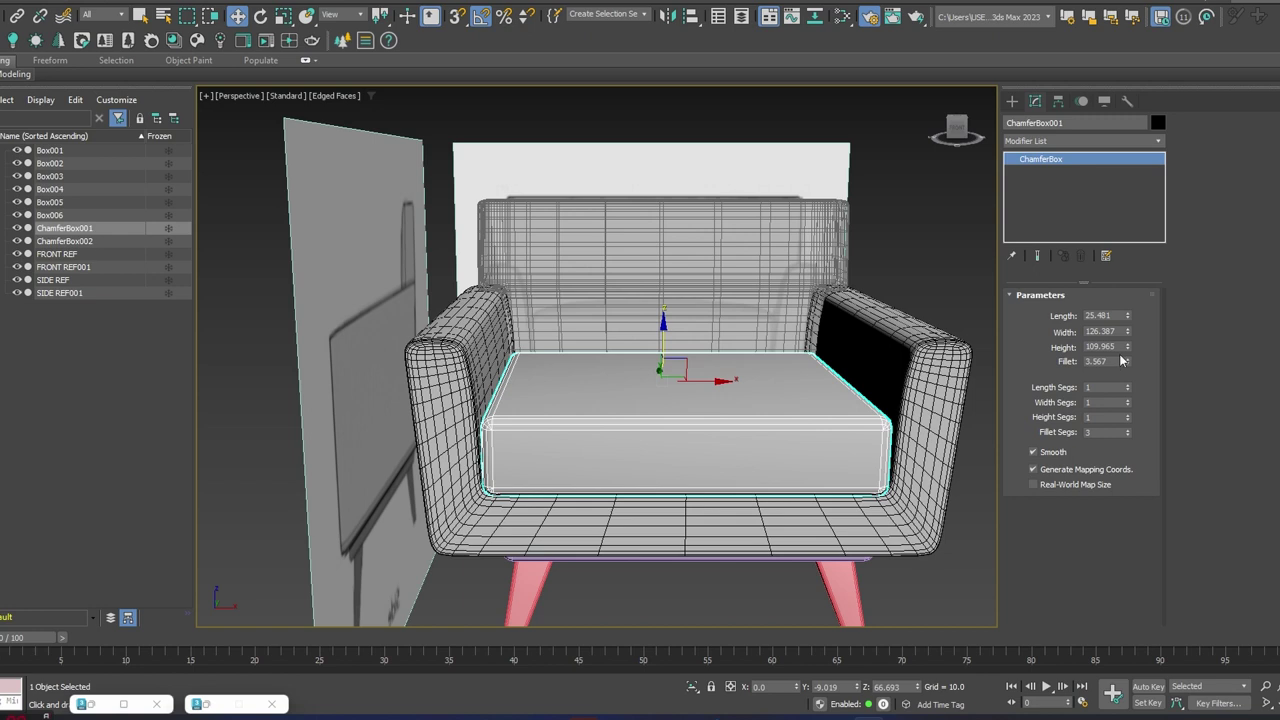
{"action": "left_click", "coordinate": [1127, 385]}
{"action": "left_click", "coordinate": [1127, 385]}
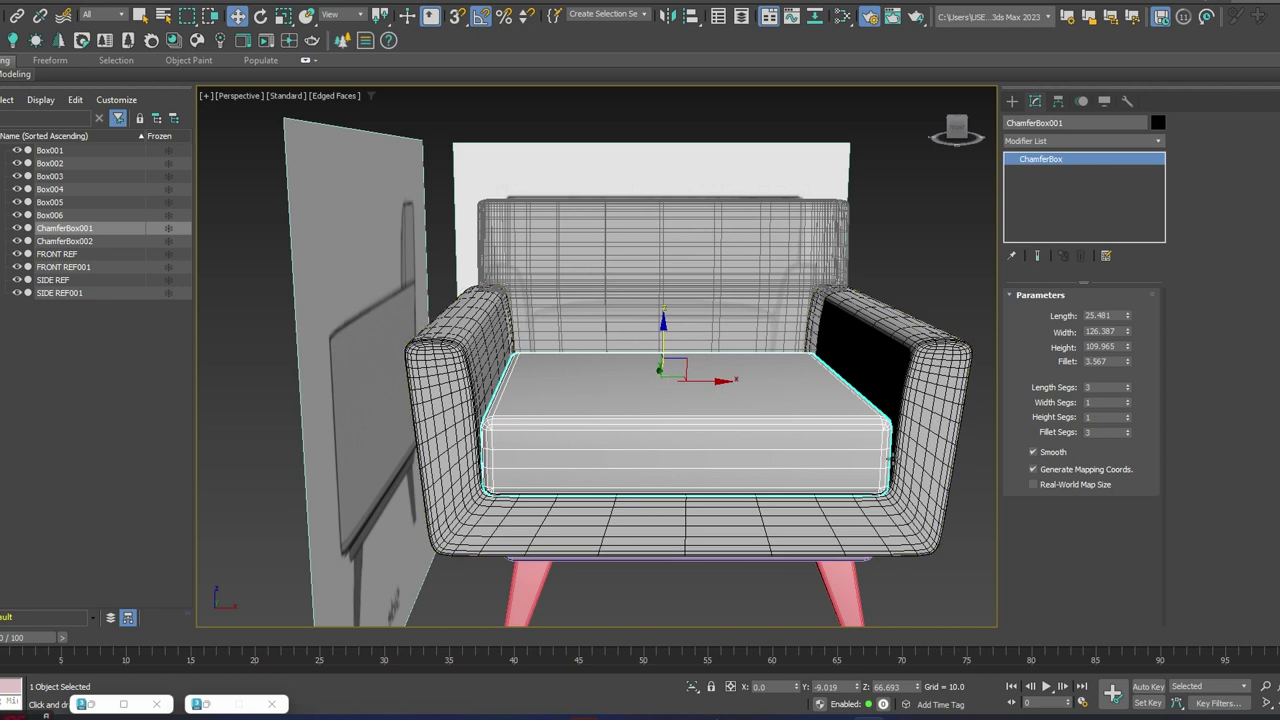
- Set the seat cushion's width segments to 8
{"action": "left_click", "coordinate": [1127, 400]}
{"action": "left_click", "coordinate": [1127, 400]}
{"action": "left_click", "coordinate": [1127, 400]}
{"action": "left_click", "coordinate": [1127, 400]}
{"action": "left_click", "coordinate": [1127, 400]}
{"action": "left_click", "coordinate": [1127, 400]}
{"action": "left_click_drag", "start_coordinate": [1129, 404], "coordinate": [1129, 404]}
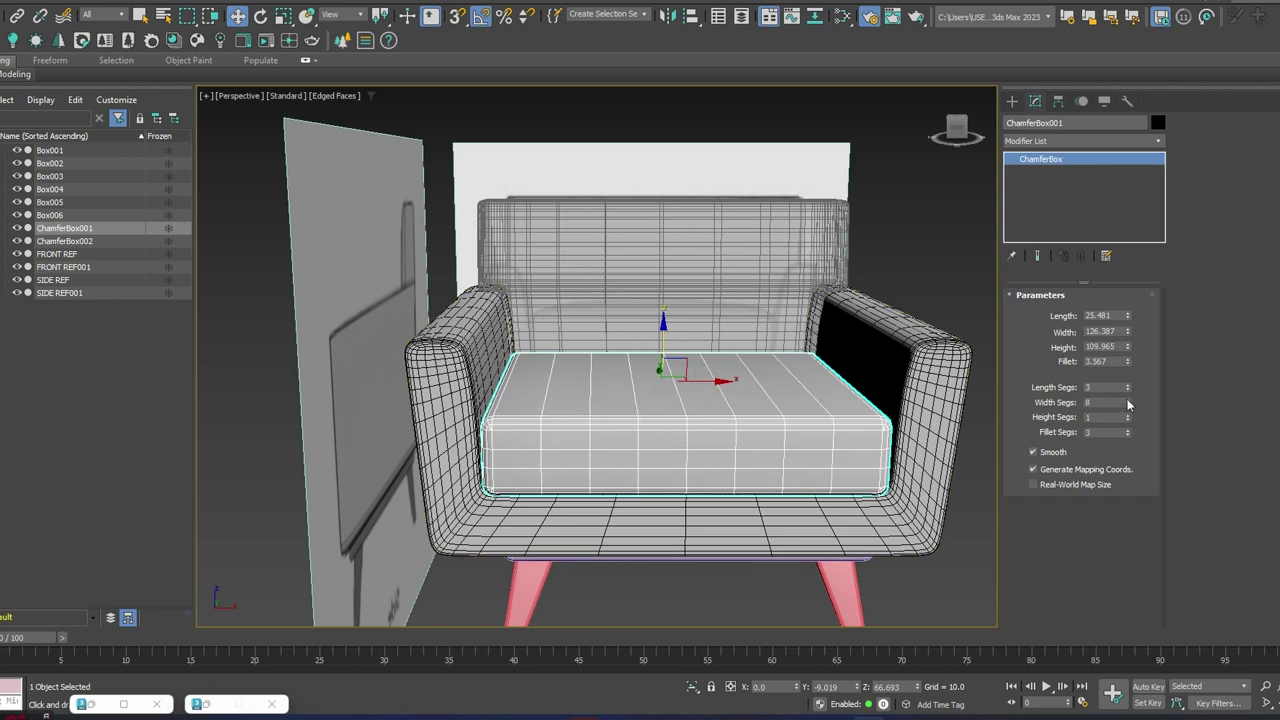
- Set the seat cushion's height segments to 7
{"action": "left_click", "coordinate": [1128, 414]}
{"action": "left_click", "coordinate": [1128, 414]}
{"action": "left_click", "coordinate": [1128, 414]}
{"action": "left_click", "coordinate": [1128, 414]}
{"action": "middle_click_drag", "start_coordinate": [630, 440], "coordinate": [597, 494], "text": "alt"}
{"action": "left_click", "coordinate": [1128, 416]}
{"action": "left_click", "coordinate": [1128, 416]}
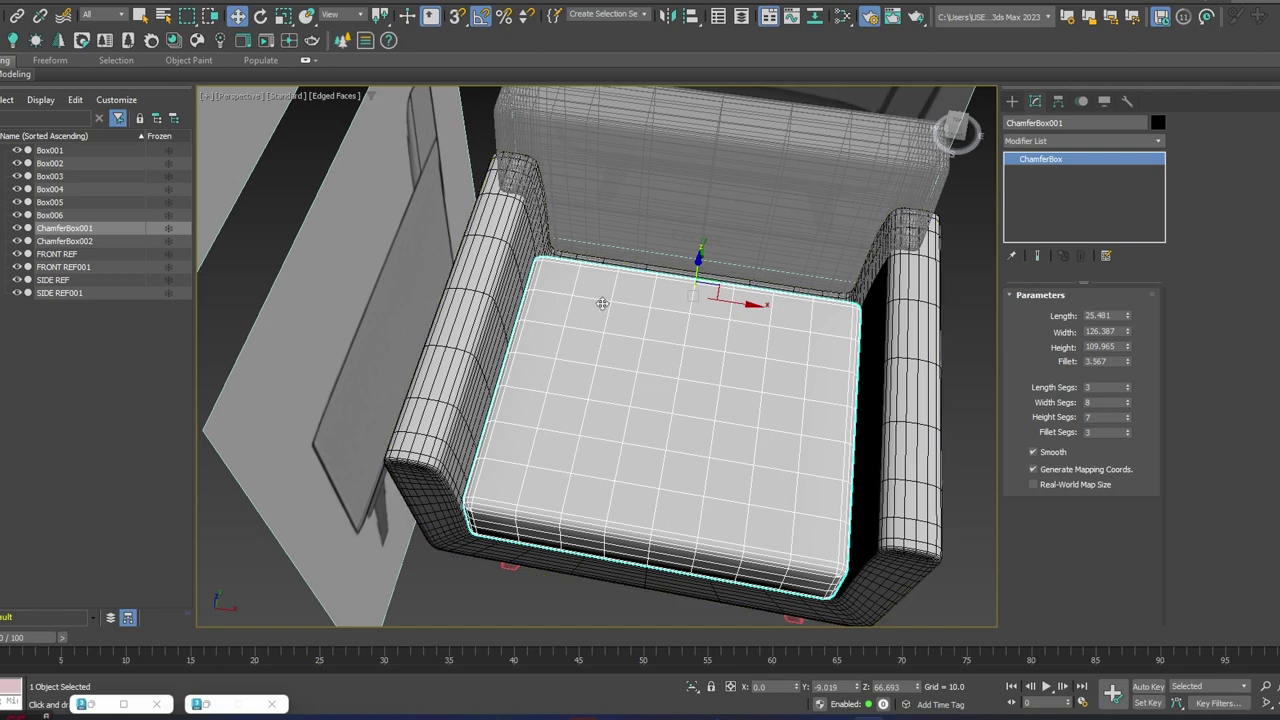
- Add an FFD 4x4x4 modifier to the segmented seat cushion
{"action": "middle_click_drag", "start_coordinate": [604, 289], "coordinate": [684, 292], "text": "alt"}
{"action": "scroll", "coordinate": [660, 291], "scroll_direction": "down", "scroll_amount": 3}
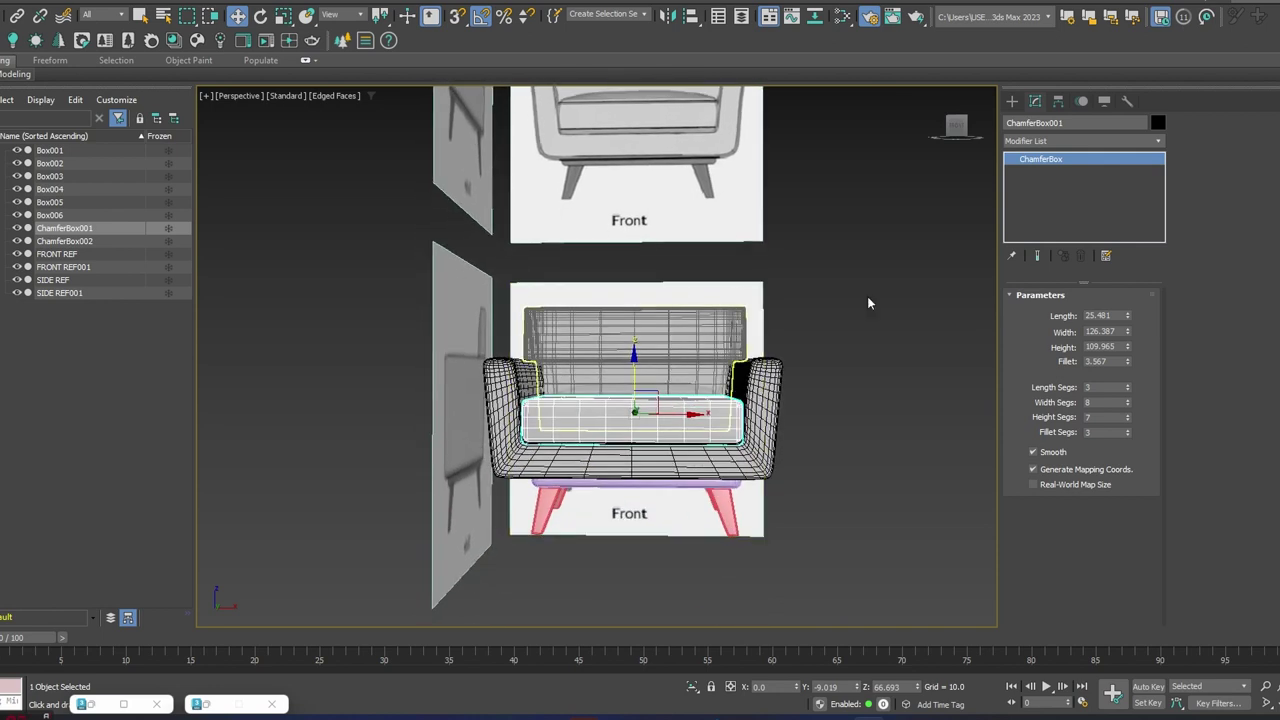
{"action": "left_click", "coordinate": [1078, 142]}
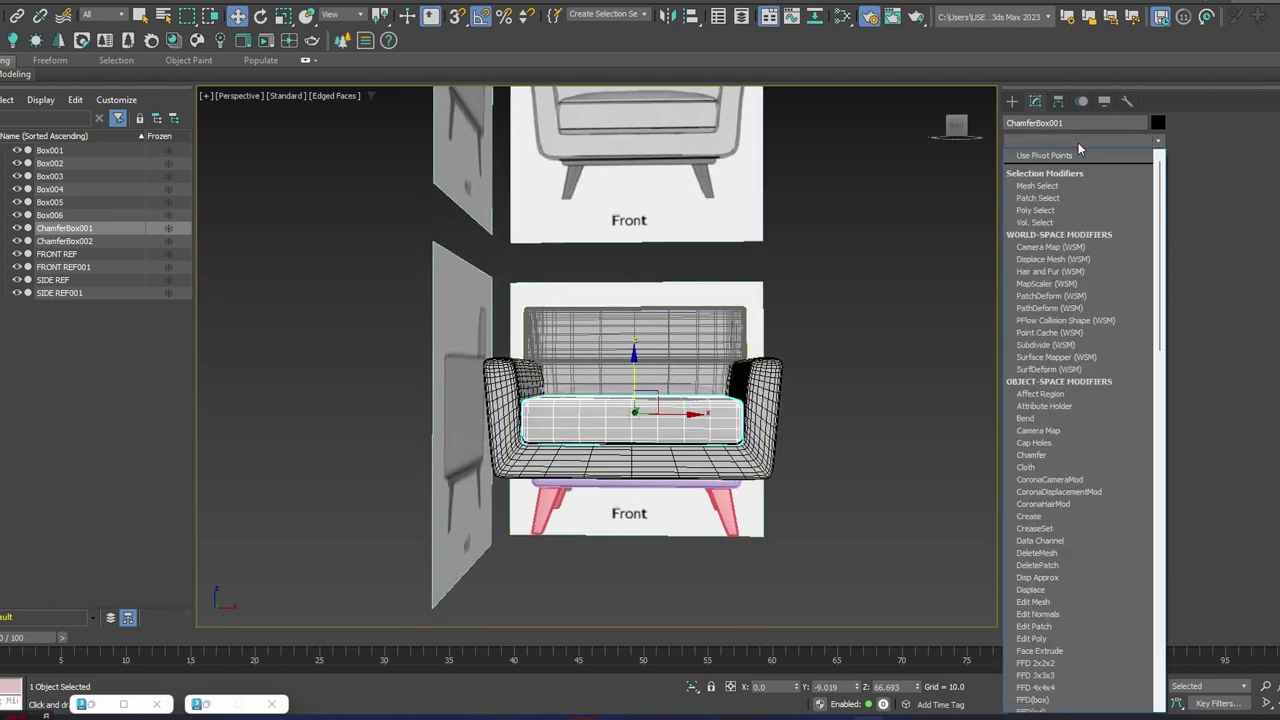
{"action": "type", "text": "ff"}
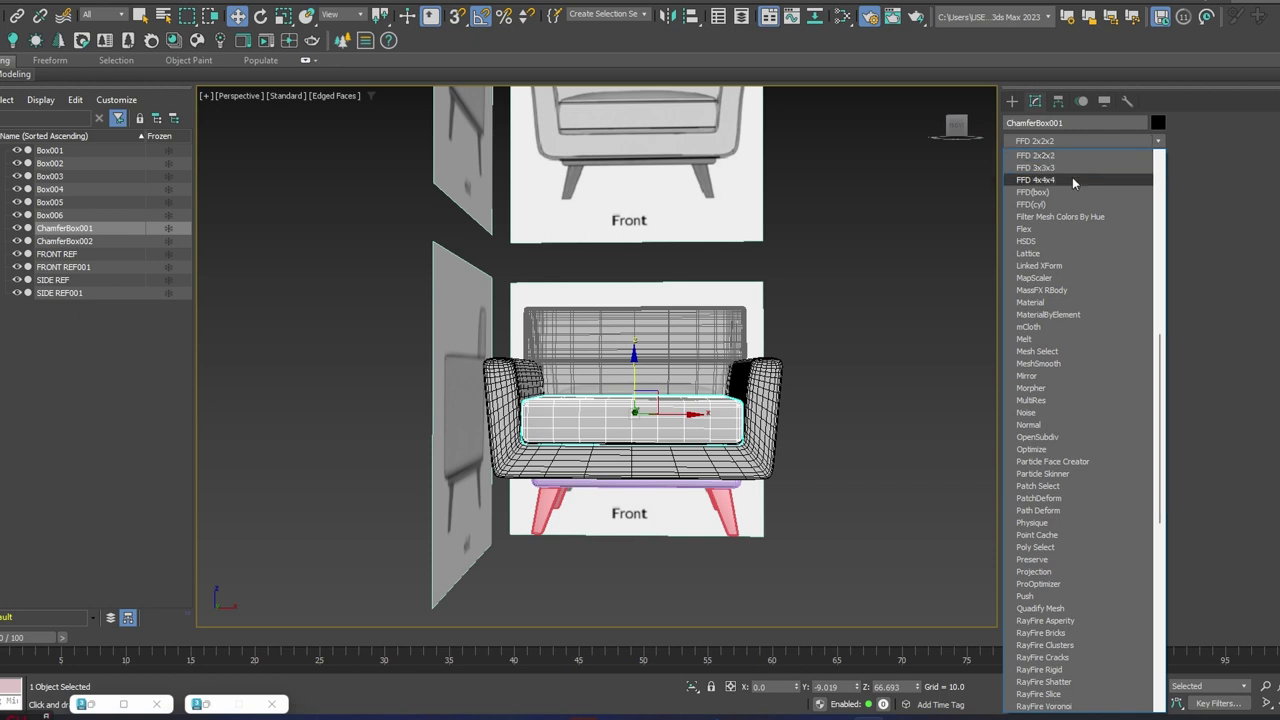
{"action": "left_click", "coordinate": [1072, 177]}
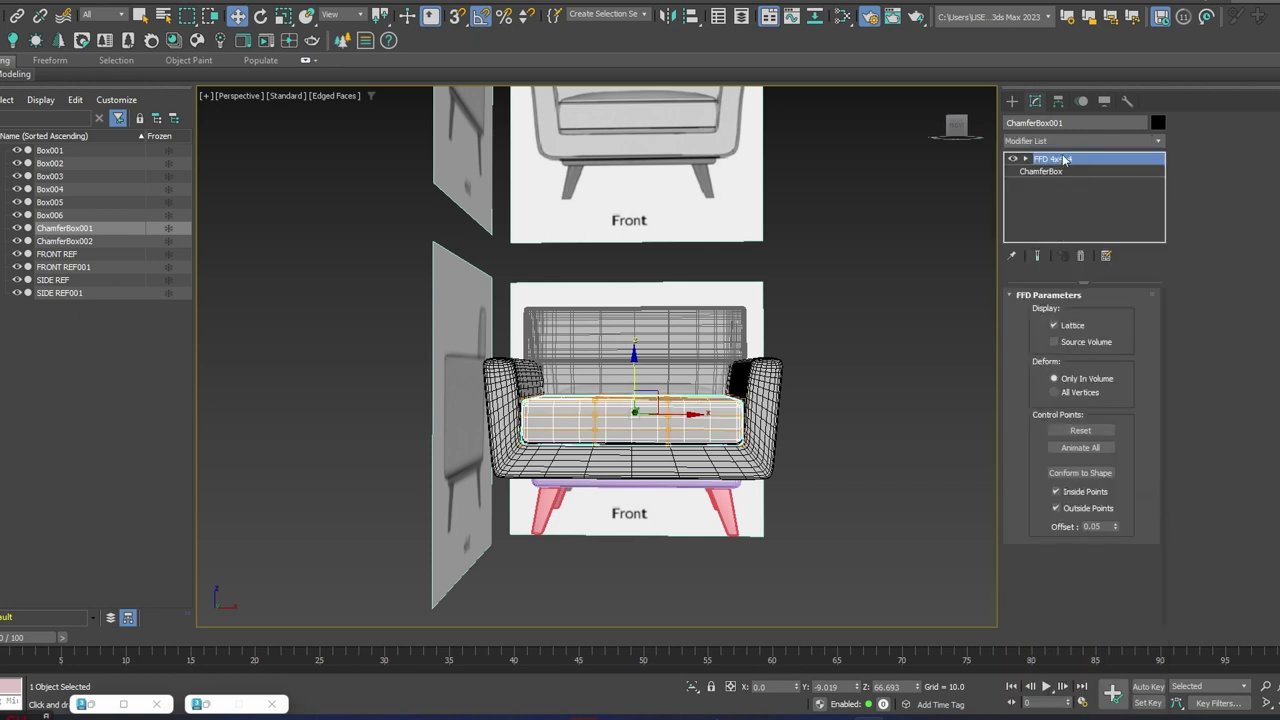
- Raise the lattice's upper middle control points about 13 units in the front view, so the cushion's top follows the reference's curve
{"action": "middle_click_drag", "start_coordinate": [800, 380], "coordinate": [677, 367], "text": "alt"}
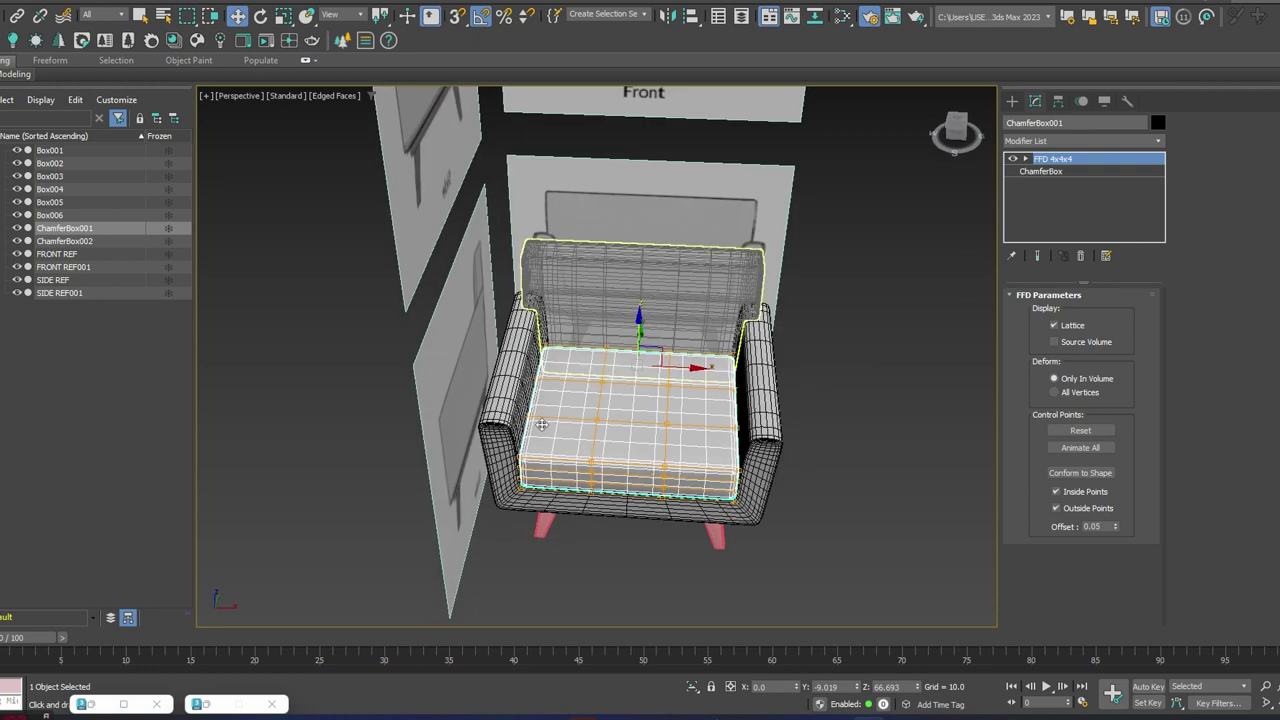
{"action": "middle_click_drag", "start_coordinate": [676, 424], "coordinate": [678, 385], "text": "alt"}
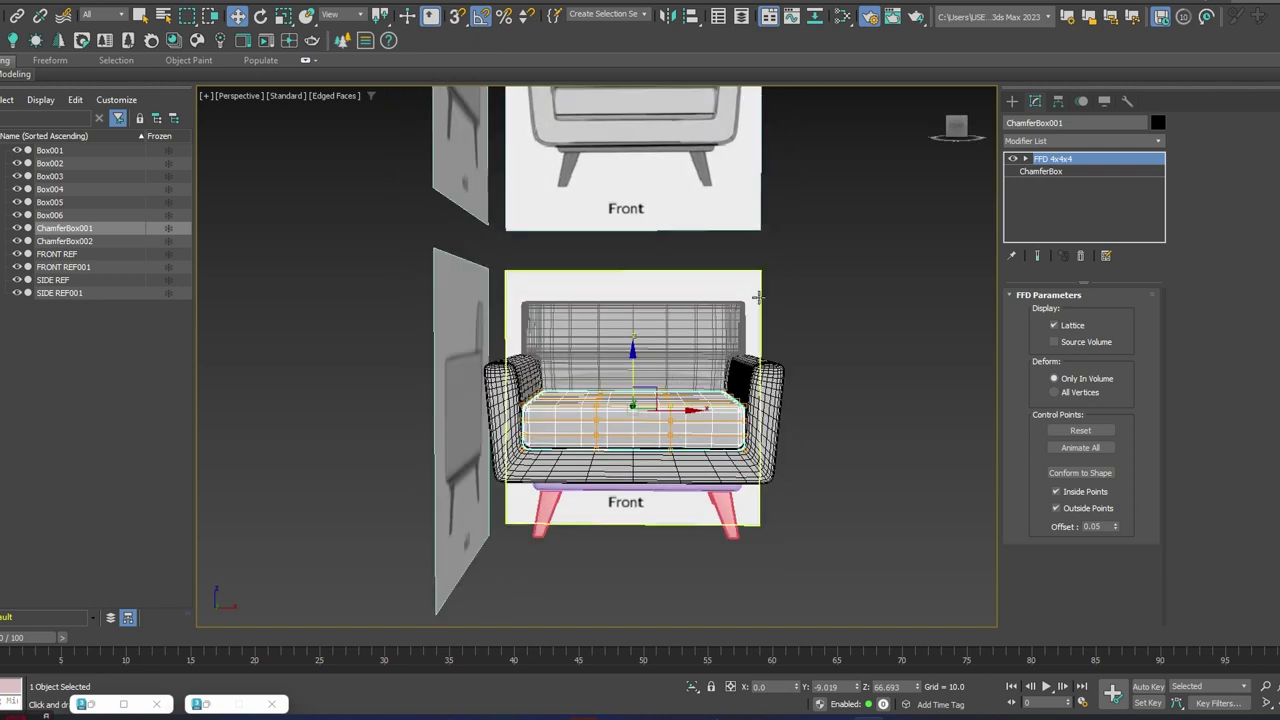
{"action": "key", "text": "f"}
{"action": "key", "text": "z"}
{"action": "scroll", "coordinate": [734, 297], "scroll_direction": "down", "scroll_amount": 3}
{"action": "middle_click_drag", "start_coordinate": [746, 263], "coordinate": [738, 287]}
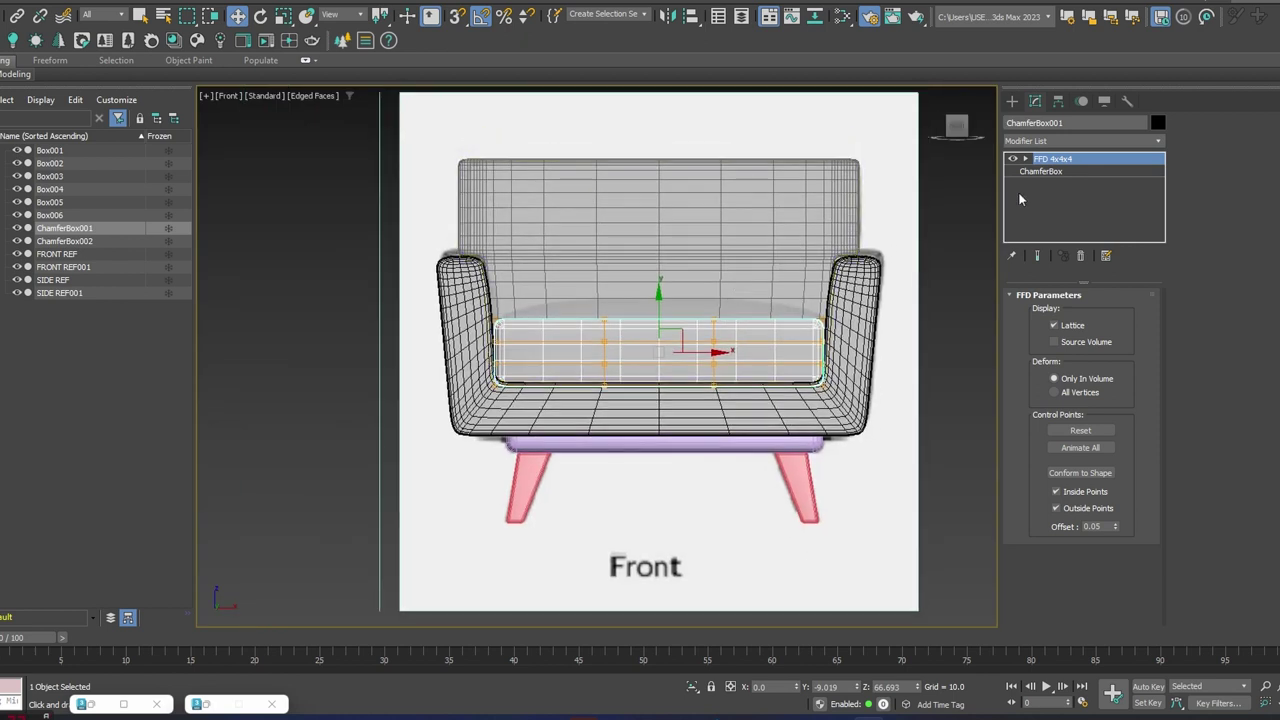
{"action": "left_click", "coordinate": [1025, 159]}
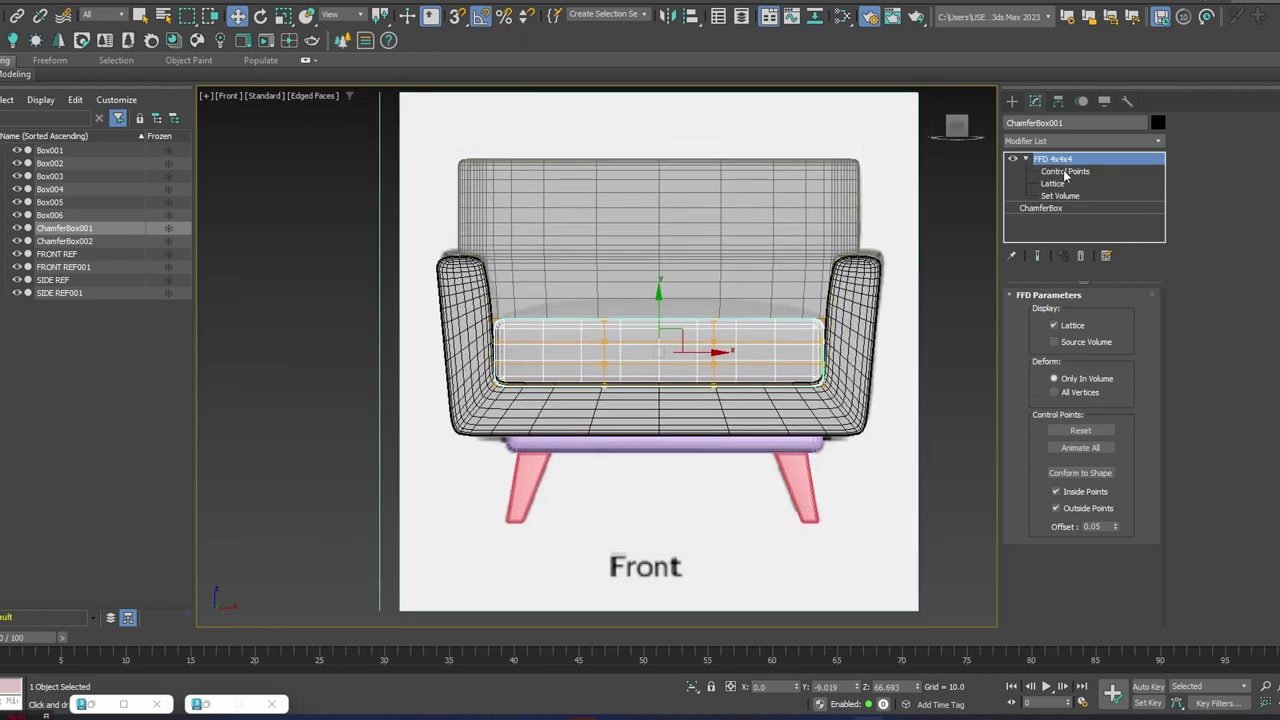
{"action": "left_click", "coordinate": [1066, 172]}
{"action": "left_click_drag", "start_coordinate": [741, 332], "coordinate": [727, 346]}
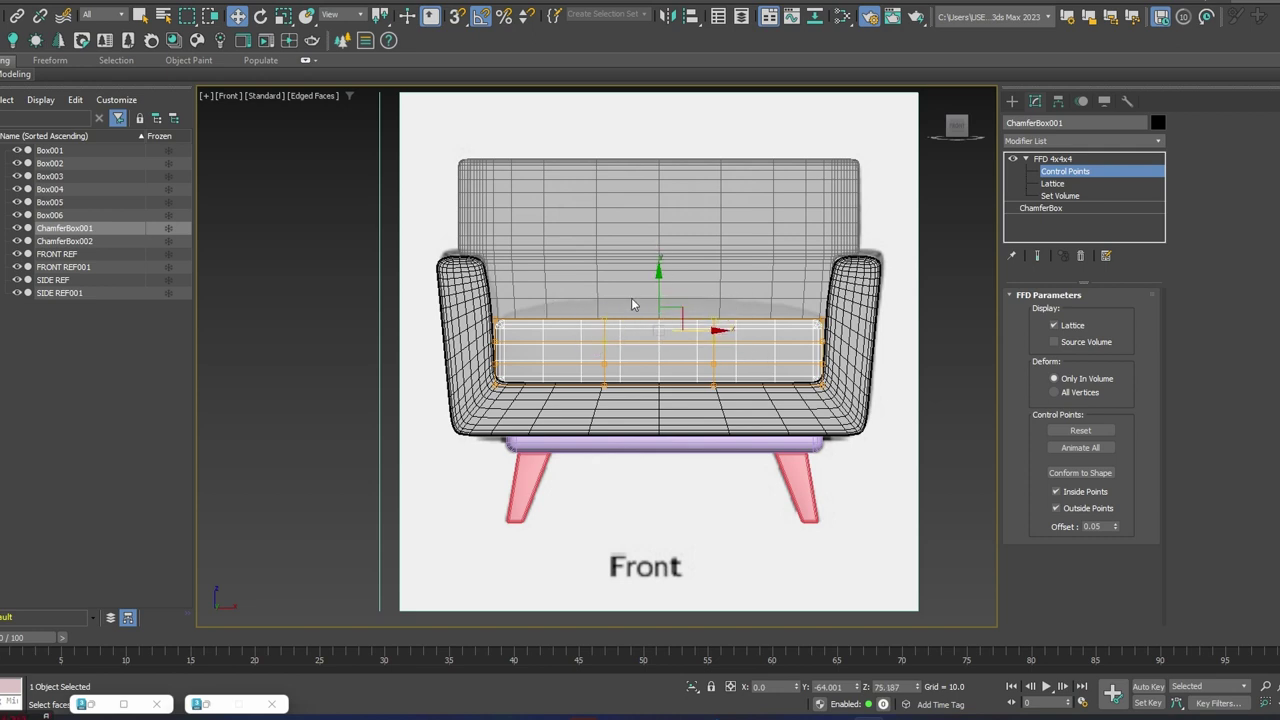
{"action": "left_click_drag", "start_coordinate": [660, 294], "coordinate": [663, 262]}
{"action": "middle_click_drag", "start_coordinate": [694, 314], "coordinate": [610, 360], "text": "alt"}
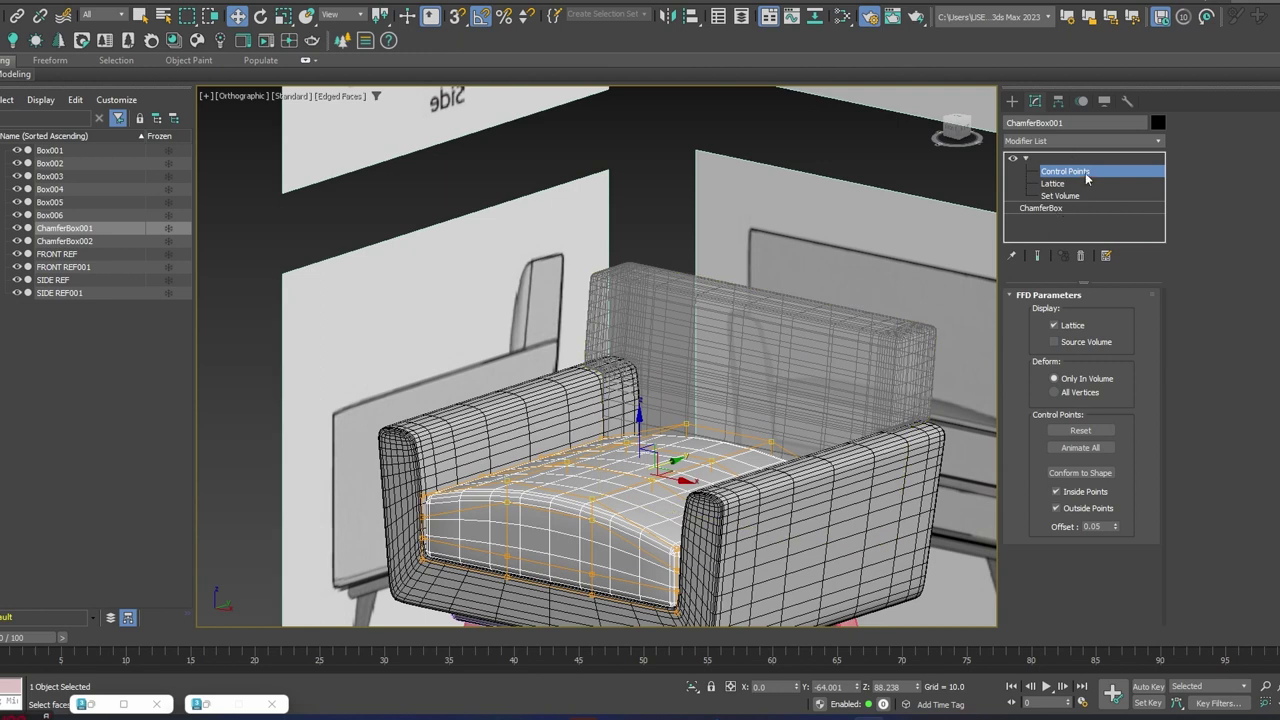
- Collapse the seat cushion's whole modifier stack and convert the cushion to an Editable Poly
{"action": "left_click", "coordinate": [1052, 159]}
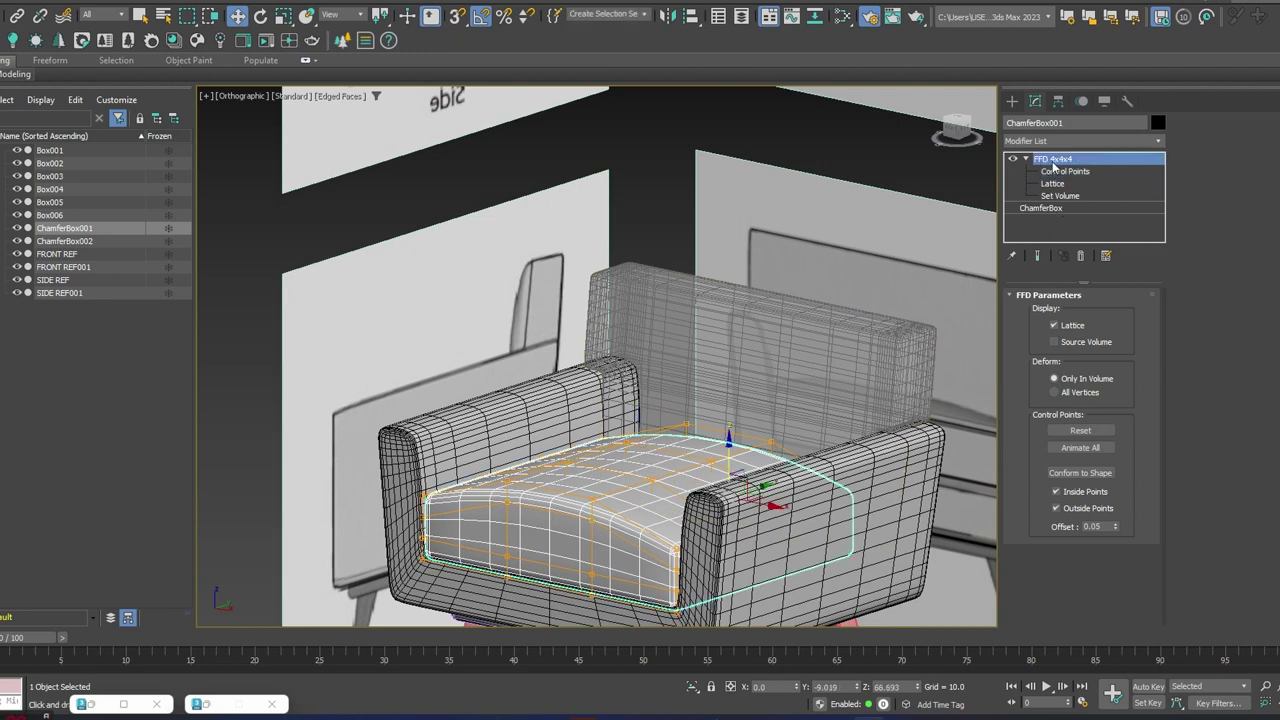
{"action": "right_click", "coordinate": [1053, 164]}
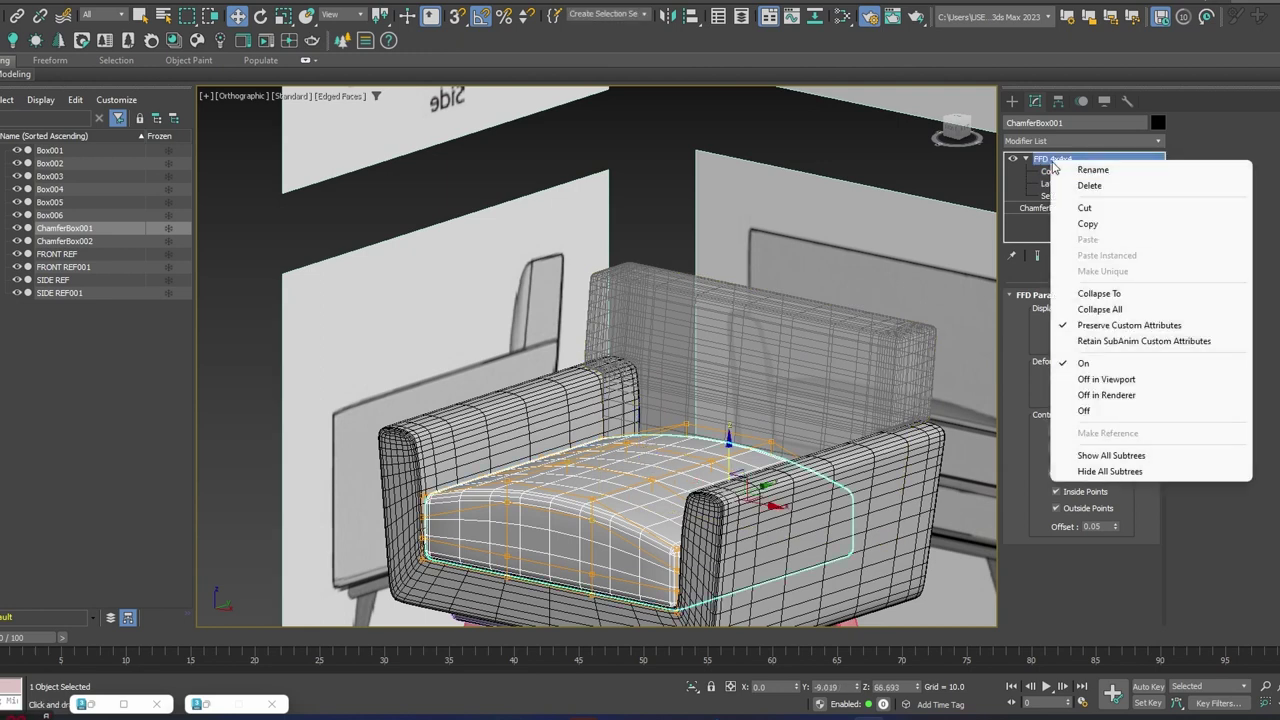
{"action": "left_click", "coordinate": [1095, 311]}
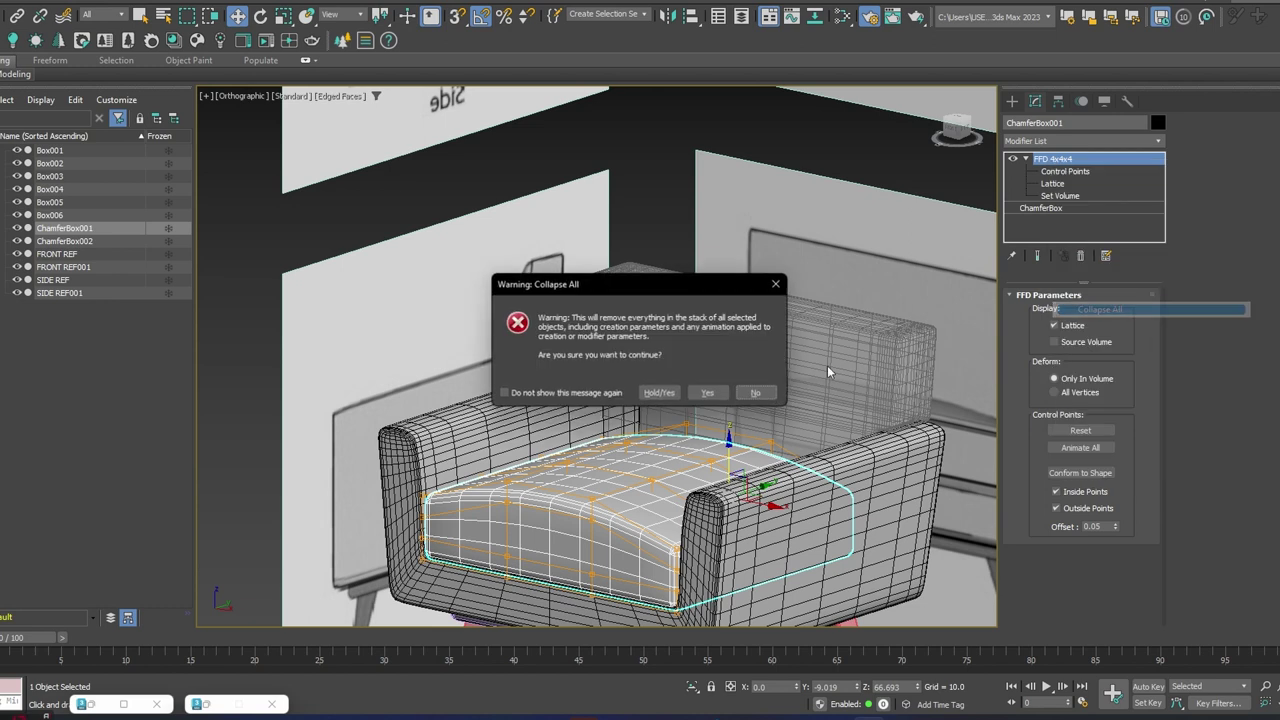
{"action": "left_click", "coordinate": [710, 392]}
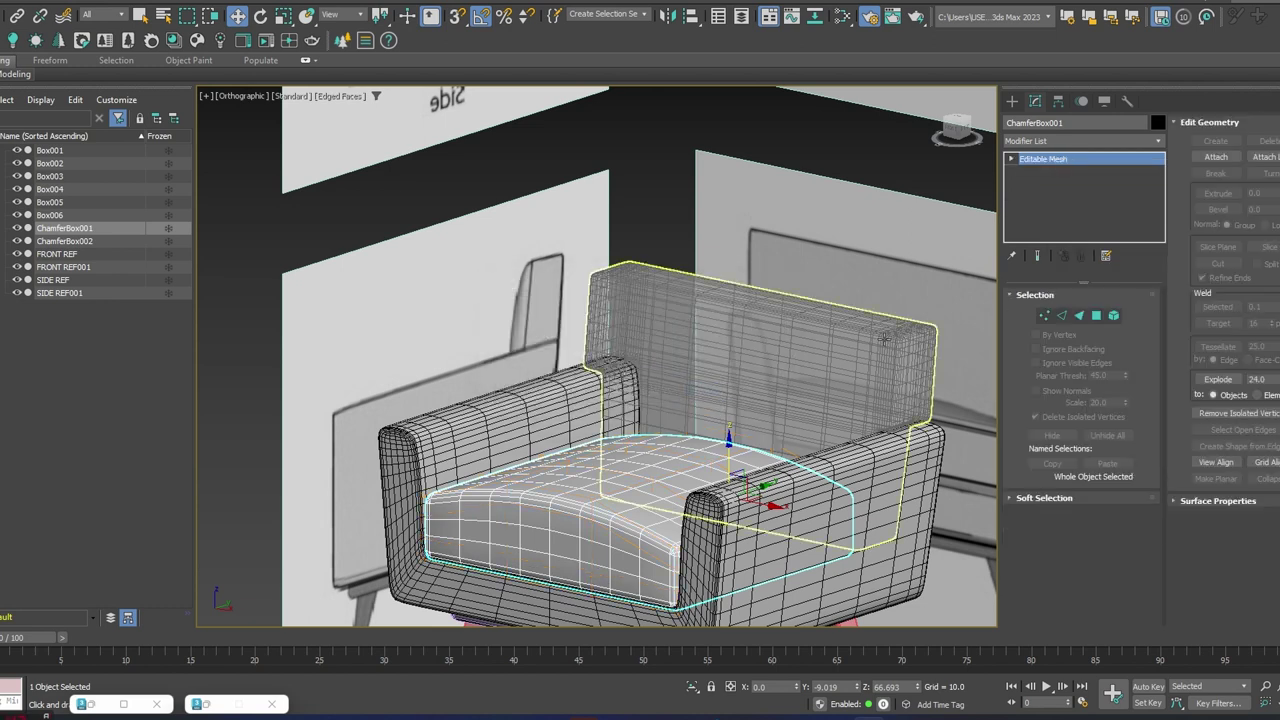
{"action": "right_click", "coordinate": [1058, 161]}
{"action": "left_click", "coordinate": [1108, 268]}
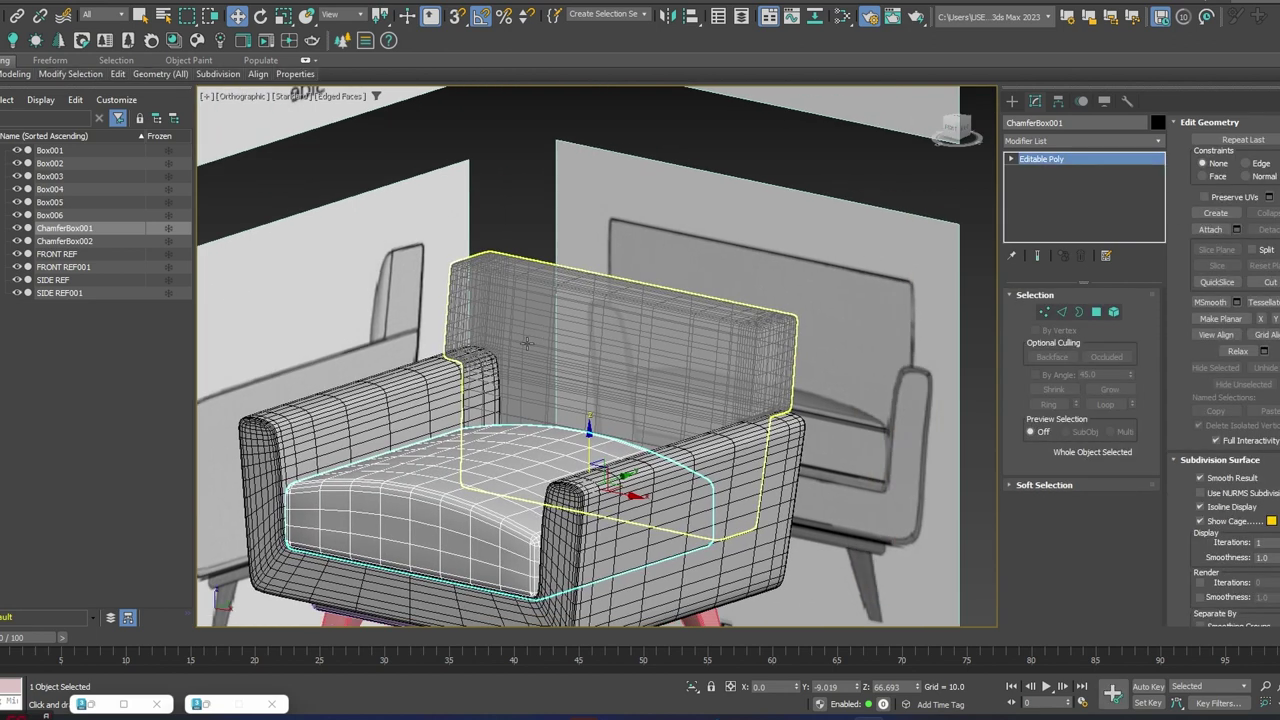
- Select the backrest and compare it with and without TurboSmooth, leaving the modifier off to expose the base mesh
{"action": "left_click", "coordinate": [575, 310]}
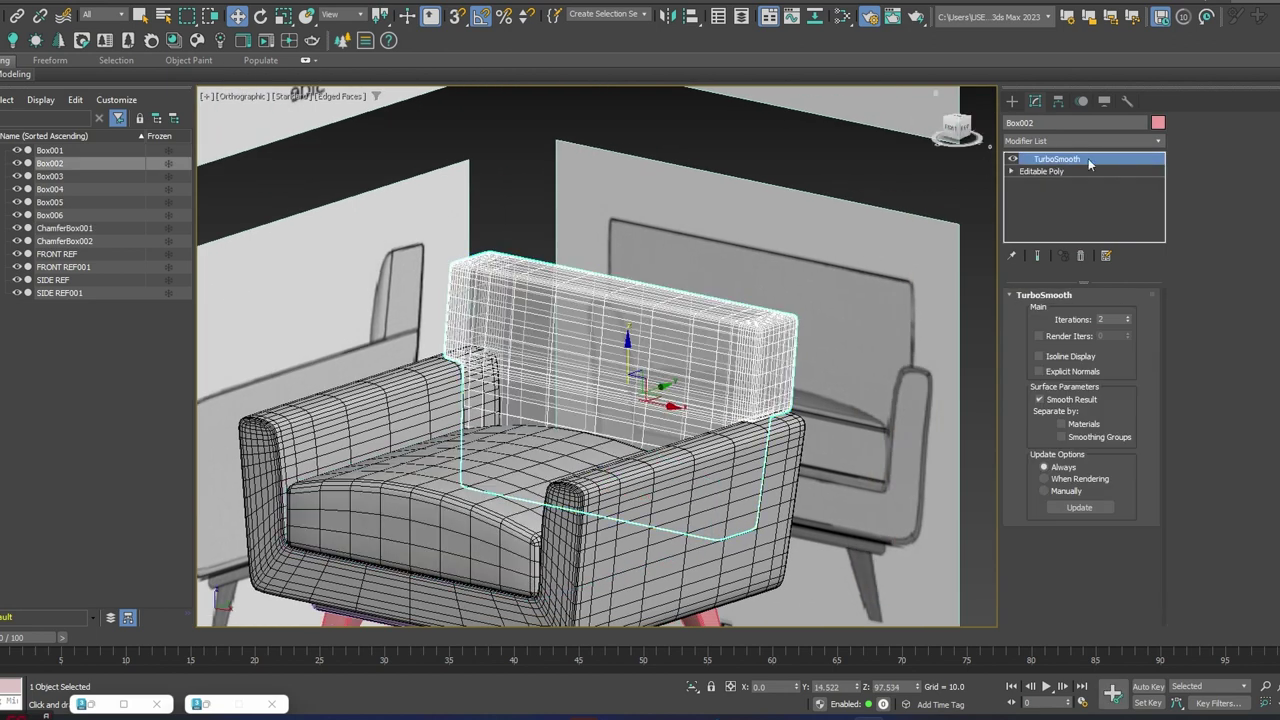
{"action": "middle_click_drag", "start_coordinate": [755, 302], "coordinate": [765, 355], "text": "alt"}
{"action": "left_click", "coordinate": [1012, 159]}
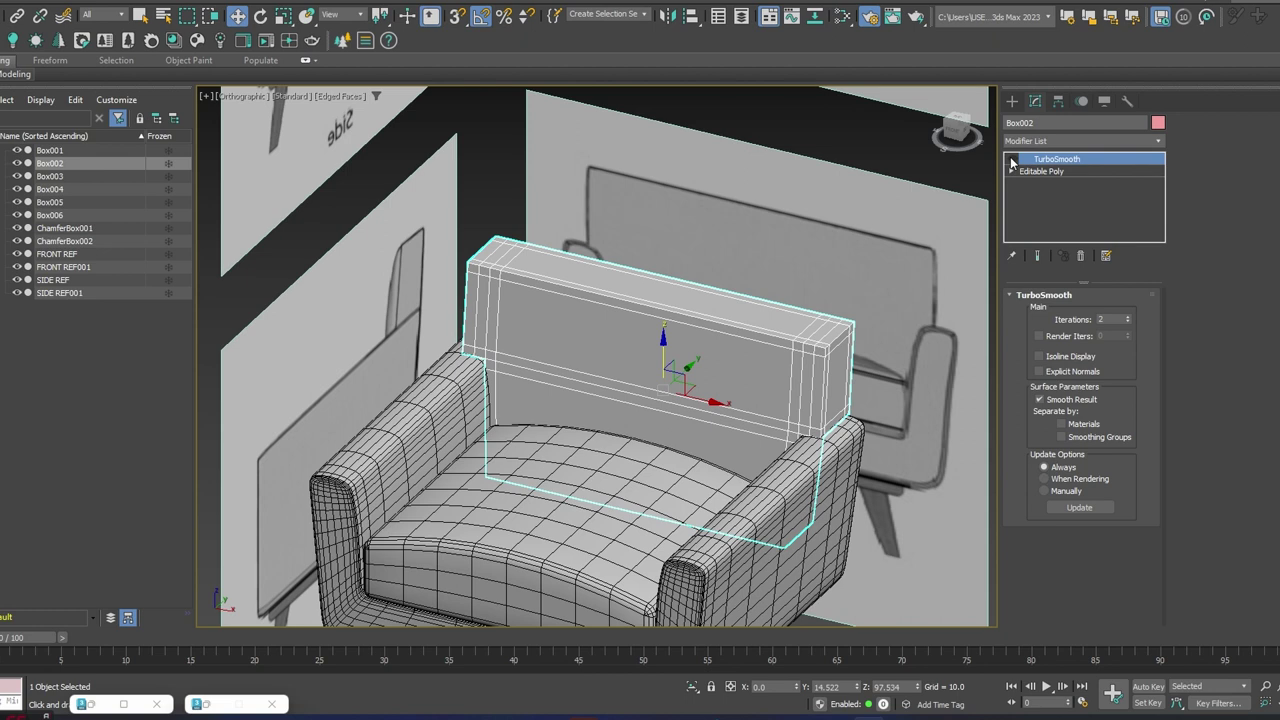
{"action": "left_click", "coordinate": [1012, 160]}
{"action": "left_click", "coordinate": [1012, 160]}
{"action": "left_click", "coordinate": [1012, 160]}
{"action": "left_click", "coordinate": [1012, 160]}
{"action": "left_click", "coordinate": [1012, 160]}
{"action": "left_click", "coordinate": [1012, 160]}
- Select the backrest's long horizontal edges in its Editable Poly and connect them with several evenly spaced vertical loops
{"action": "left_click", "coordinate": [1048, 172]}
{"action": "middle_click_drag", "start_coordinate": [800, 340], "coordinate": [892, 323], "text": "alt"}
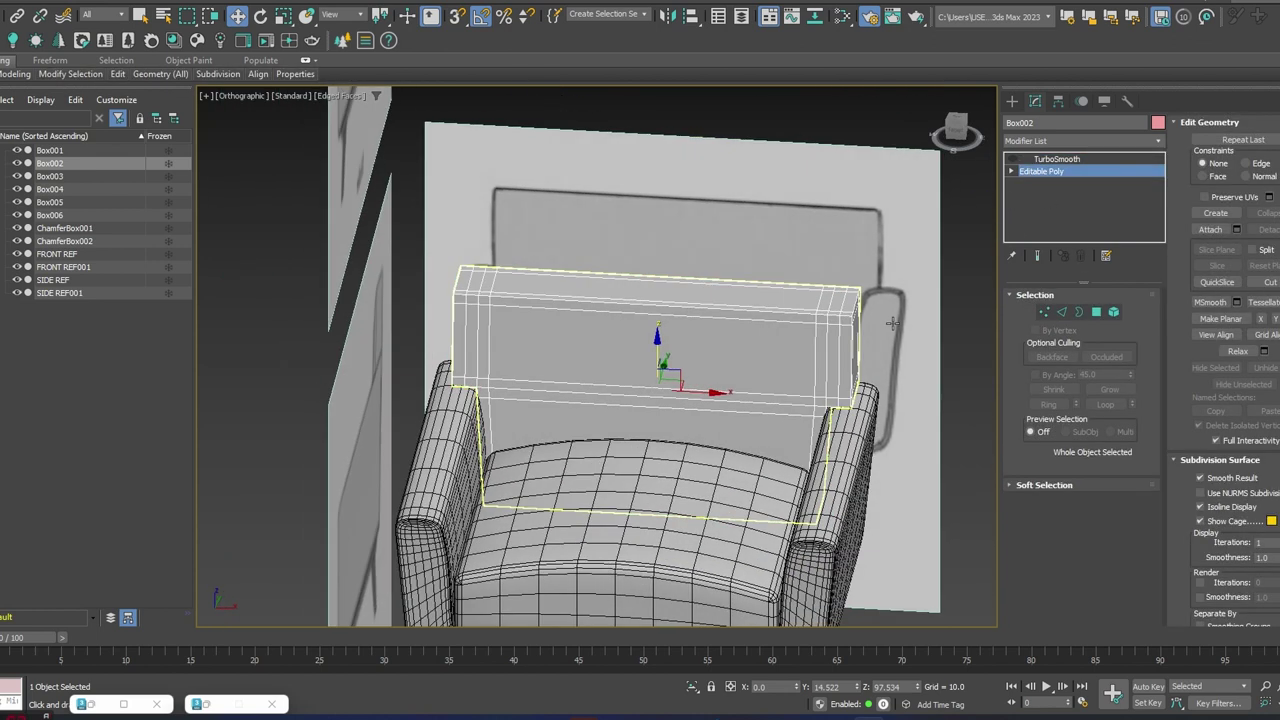
{"action": "left_click", "coordinate": [1064, 312]}
{"action": "scroll", "coordinate": [760, 240], "scroll_direction": "down", "scroll_amount": 5}
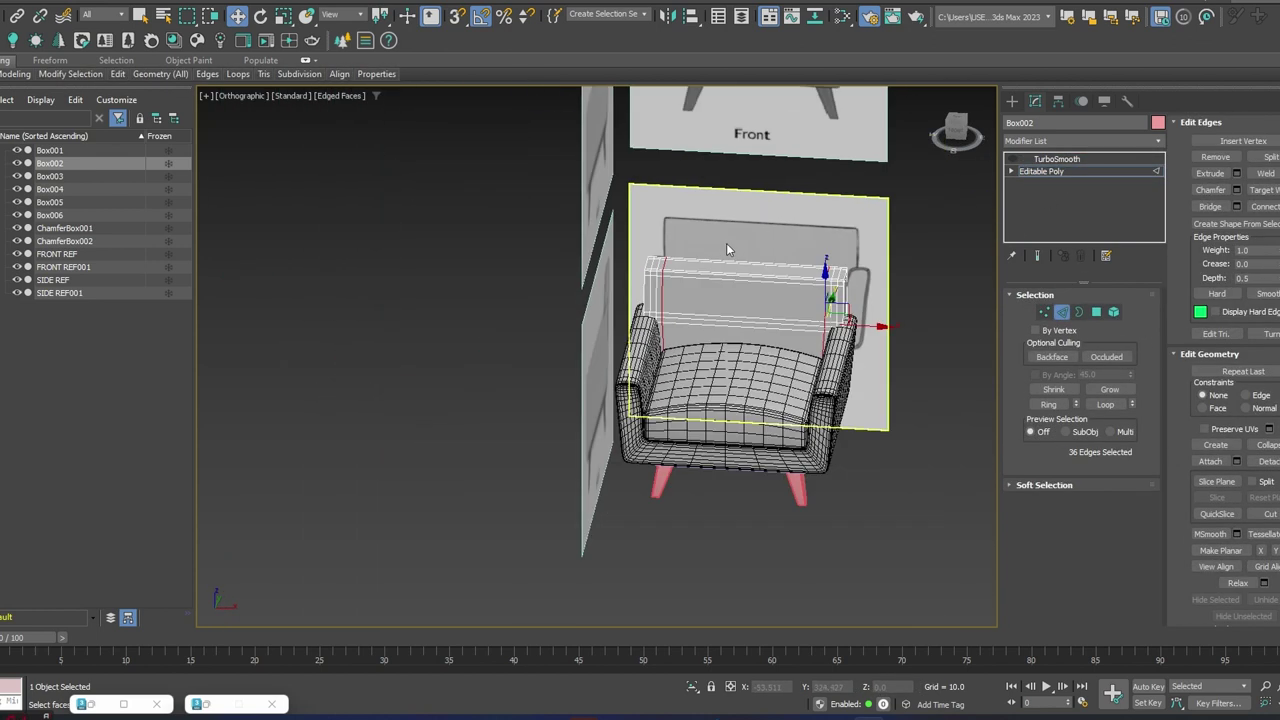
{"action": "left_click_drag", "start_coordinate": [732, 233], "coordinate": [735, 542]}
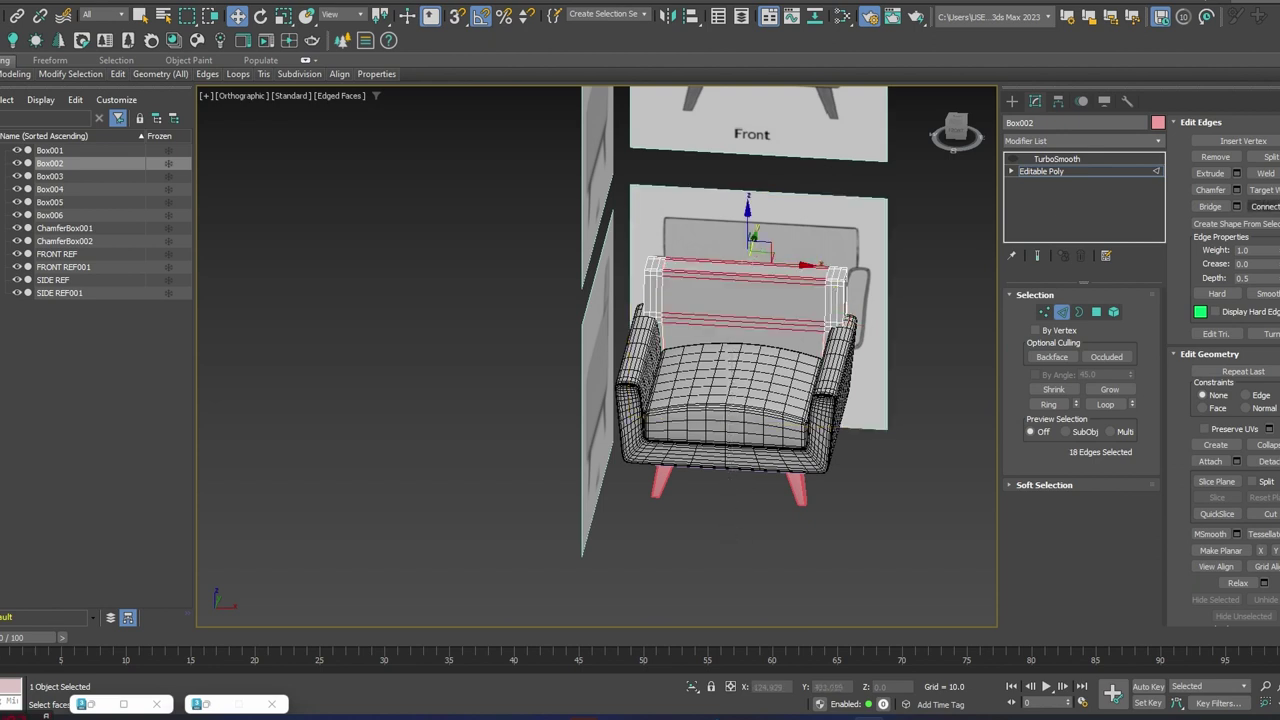
{"action": "left_click", "coordinate": [1276, 206]}
{"action": "right_click", "coordinate": [844, 310]}
{"action": "right_click", "coordinate": [844, 330]}
{"action": "left_click", "coordinate": [845, 307]}
{"action": "left_click", "coordinate": [845, 307]}
{"action": "left_click", "coordinate": [845, 307]}
{"action": "left_click_drag", "start_coordinate": [848, 312], "coordinate": [848, 310]}
{"action": "left_click", "coordinate": [840, 372]}
- Turn the backrest's TurboSmooth back on and check the smoothed mesh from above
{"action": "middle_click_drag", "start_coordinate": [840, 373], "coordinate": [810, 298], "text": "alt"}
{"action": "left_click", "coordinate": [1070, 160]}
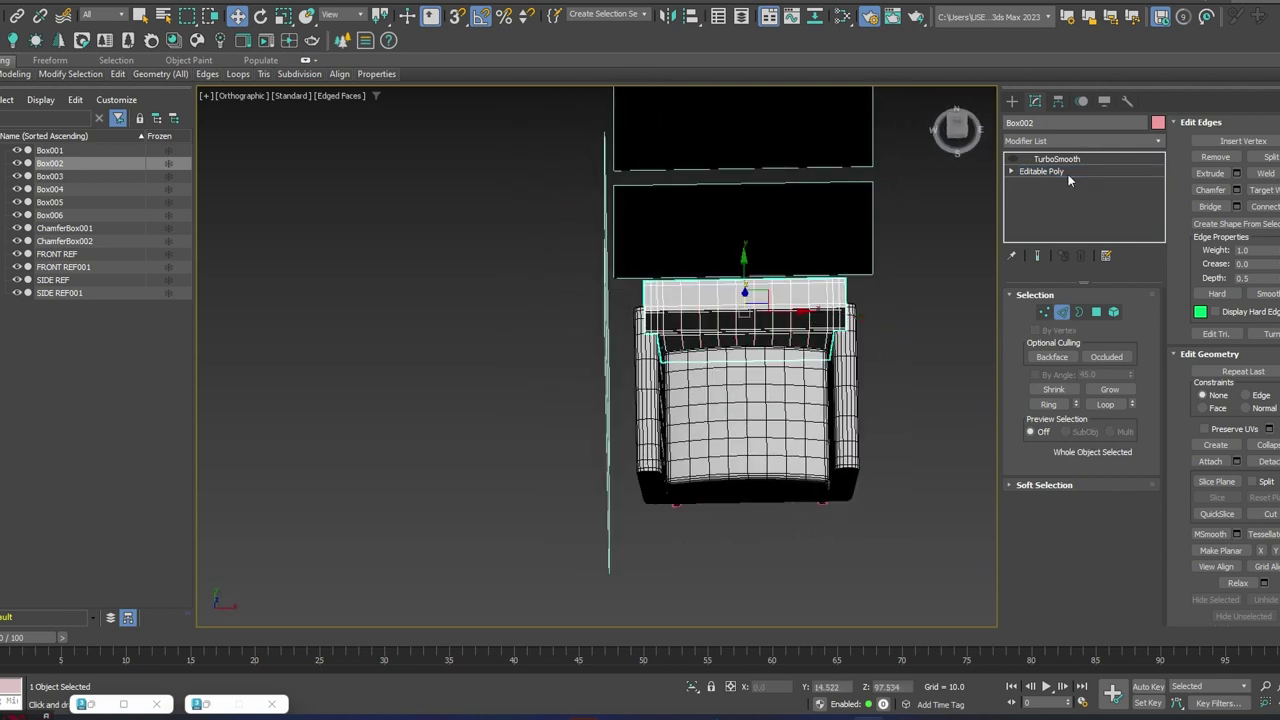
{"action": "left_click", "coordinate": [1013, 160]}
{"action": "middle_click_drag", "start_coordinate": [850, 260], "coordinate": [852, 290], "text": "alt"}
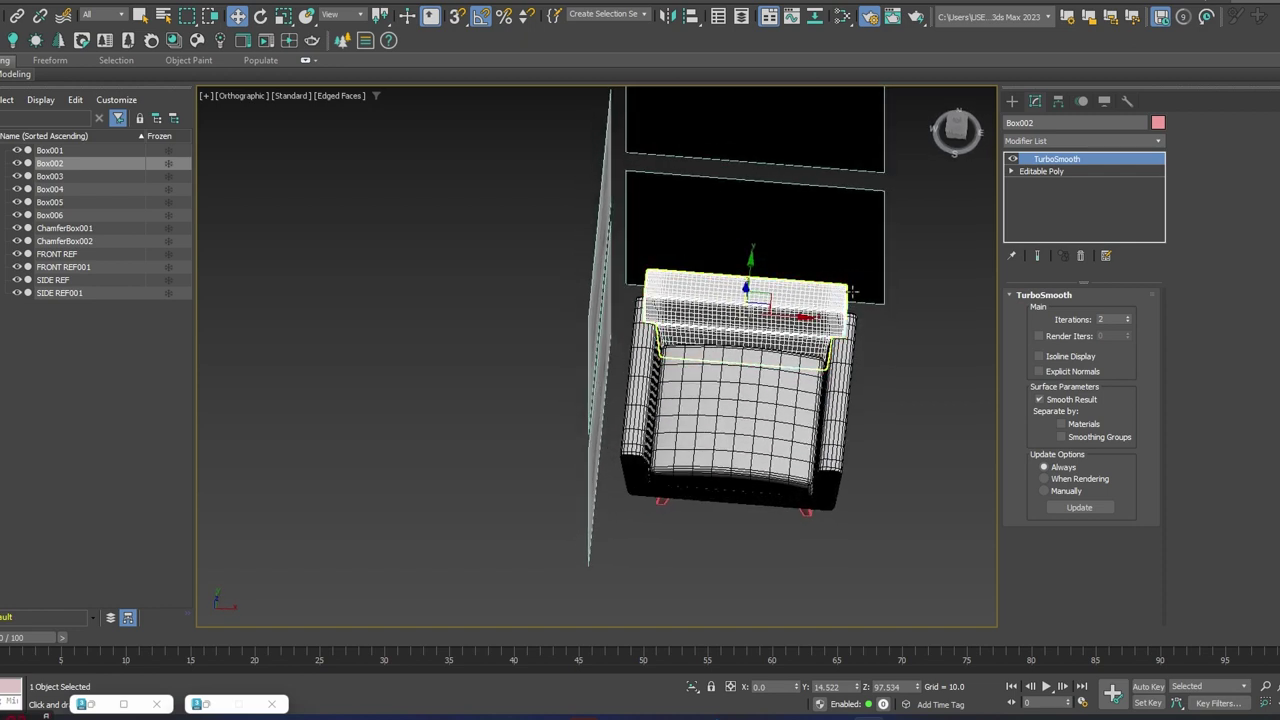
- Add an FFD 4x4x4 modifier above the backrest's TurboSmooth and start editing its control points
{"action": "left_click", "coordinate": [1078, 141]}
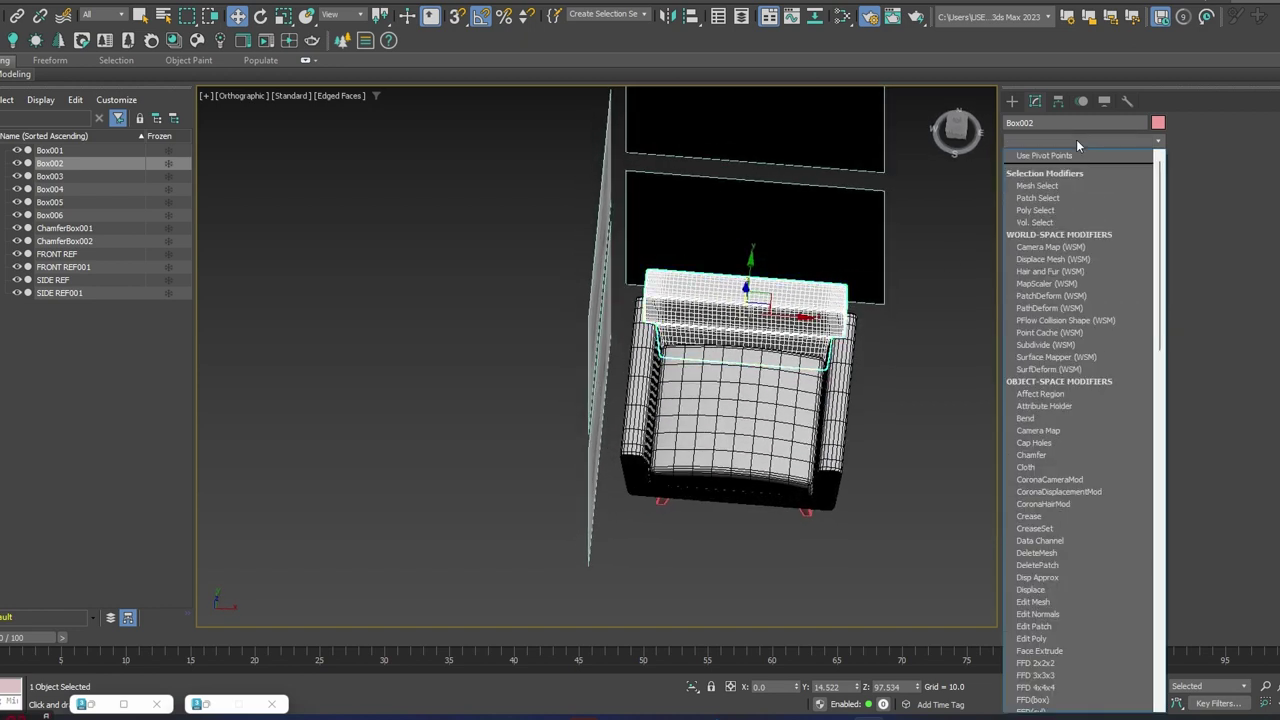
{"action": "left_click", "coordinate": [1040, 687]}
{"action": "left_click", "coordinate": [1026, 159]}
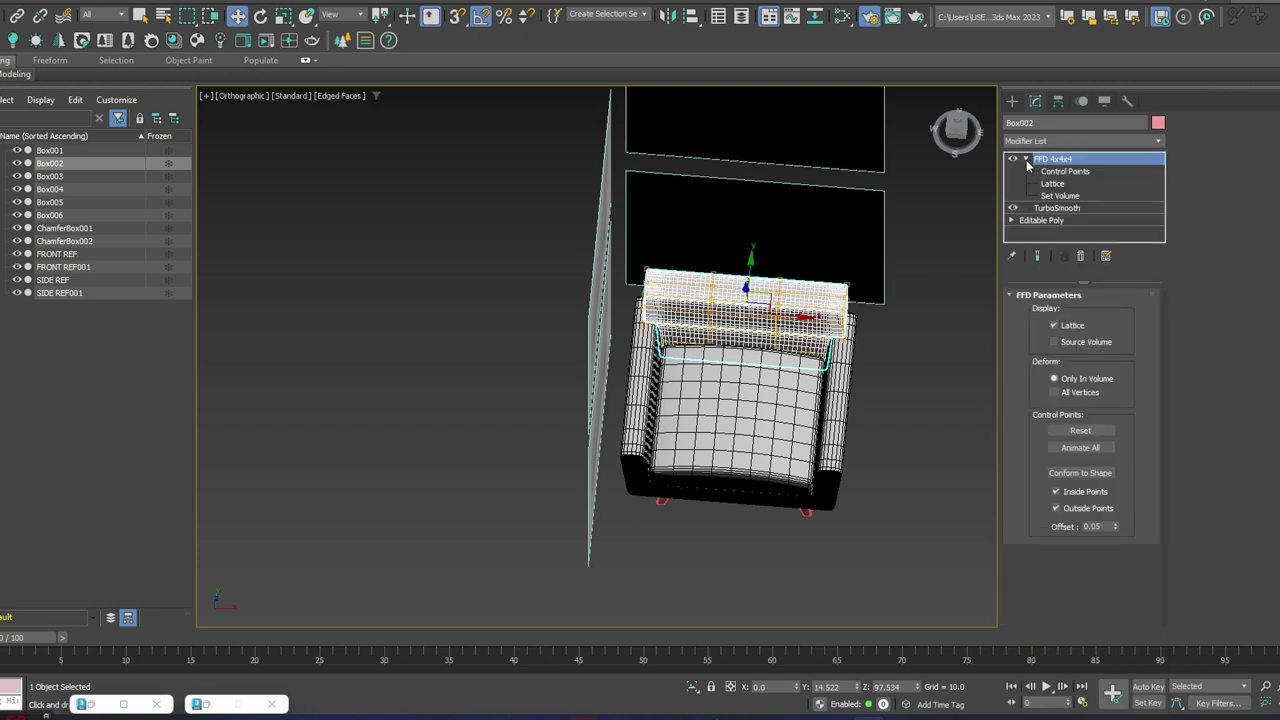
{"action": "left_click", "coordinate": [1062, 171]}
- Select the front middle control points of the backrest's lattice in the wireframe top view
{"action": "middle_click_drag", "start_coordinate": [855, 340], "coordinate": [719, 297], "text": "alt"}
{"action": "key", "text": "t"}
{"action": "scroll", "coordinate": [735, 340], "scroll_direction": "down", "scroll_amount": 4}
{"action": "key", "text": "F3"}
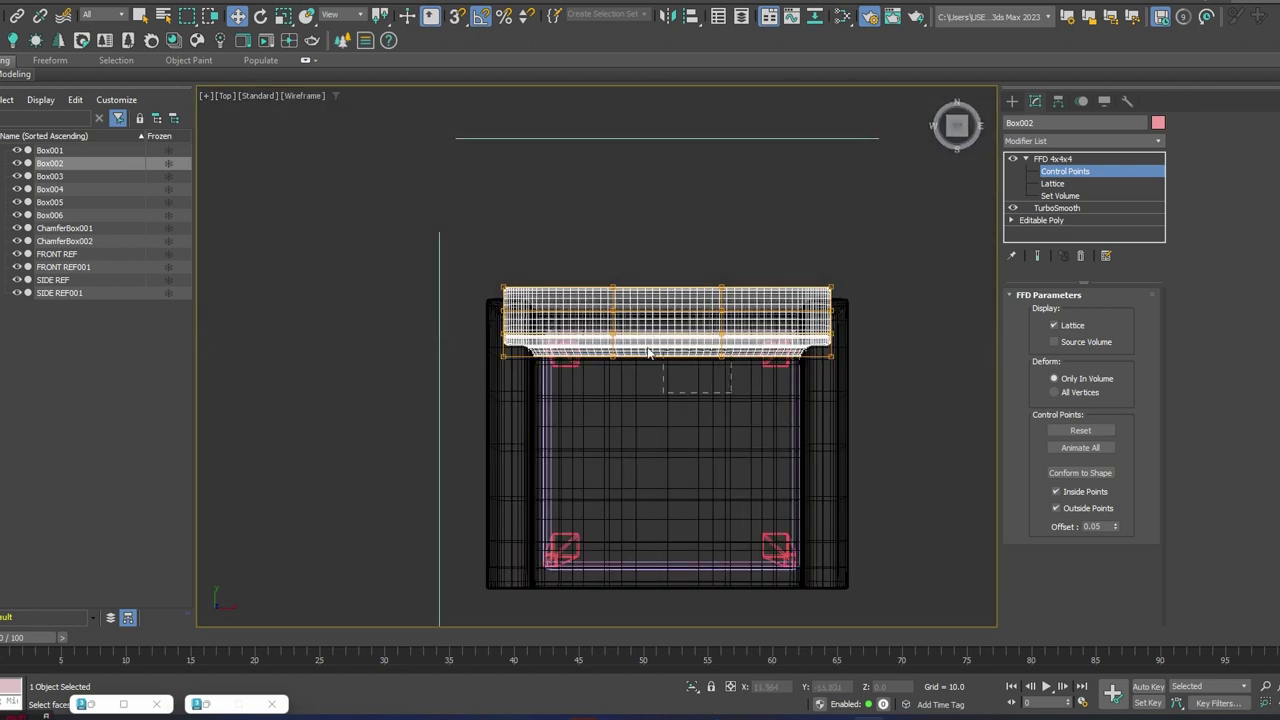
{"action": "left_click_drag", "start_coordinate": [609, 327], "coordinate": [605, 334]}
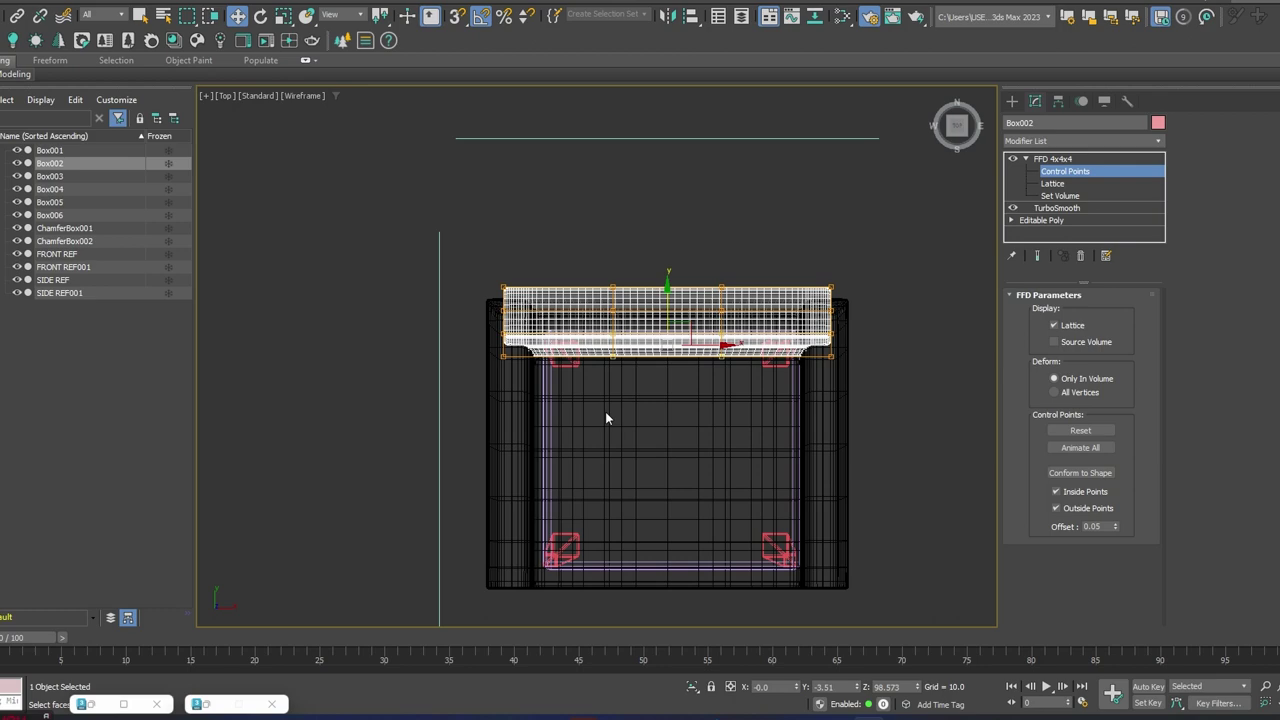
- Try bulging the backrest's front toward the side reference in the Right view with the lattice points, and delete the FFD 4x4x4 modifier
{"action": "key", "text": "F3"}
{"action": "middle_click_drag", "start_coordinate": [803, 410], "coordinate": [763, 374], "text": "alt"}
{"action": "middle_click_drag", "start_coordinate": [763, 374], "coordinate": [777, 353], "text": "alt"}
{"action": "scroll", "coordinate": [777, 352], "scroll_direction": "down", "scroll_amount": 3}
{"action": "middle_click_drag", "start_coordinate": [650, 300], "coordinate": [700, 310], "text": "alt"}
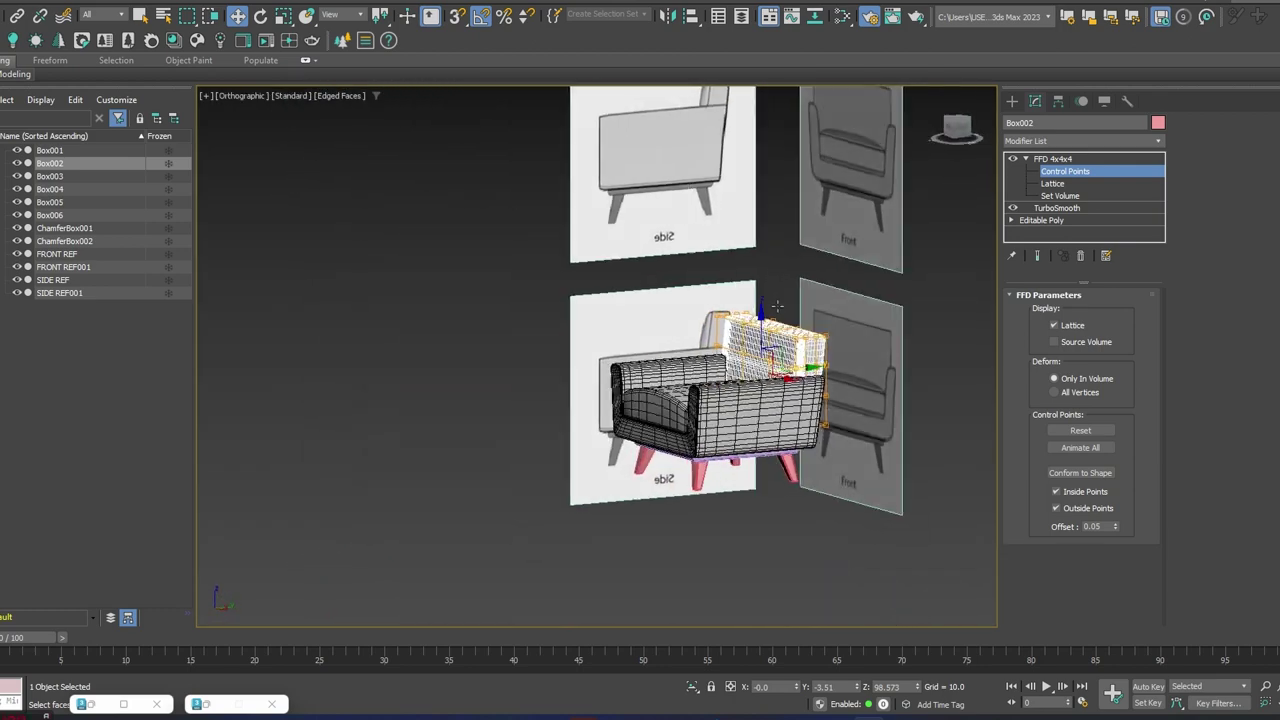
{"action": "scroll", "coordinate": [772, 340], "scroll_direction": "up", "scroll_amount": 3}
{"action": "left_click", "coordinate": [245, 96]}
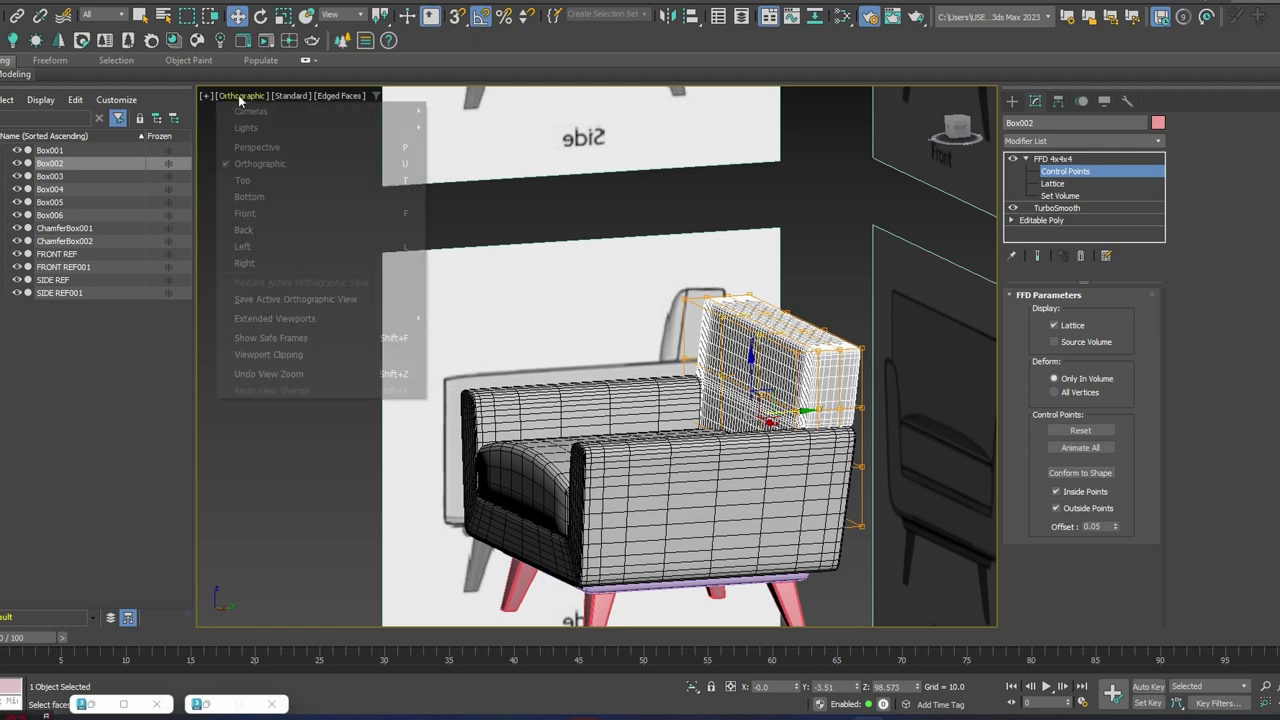
{"action": "left_click", "coordinate": [235, 263]}
{"action": "scroll", "coordinate": [598, 248], "scroll_direction": "down", "scroll_amount": 2}
{"action": "middle_click_drag", "start_coordinate": [582, 200], "coordinate": [632, 383]}
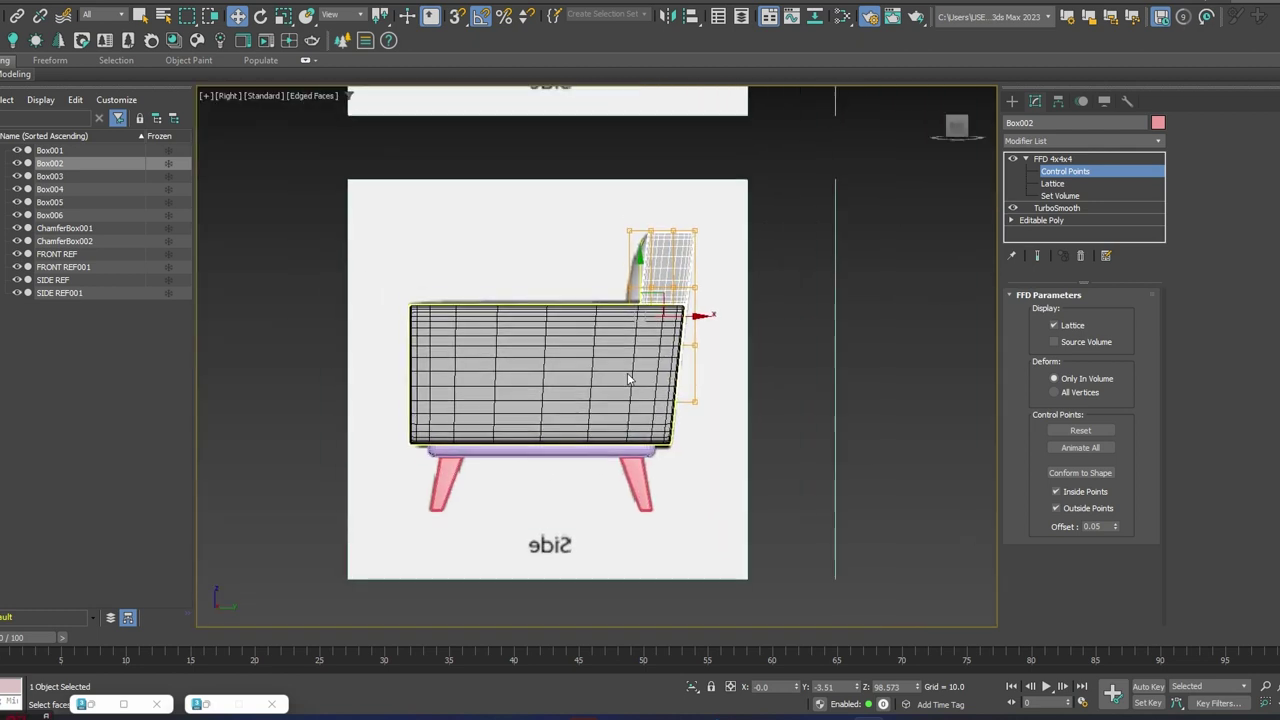
{"action": "scroll", "coordinate": [652, 285], "scroll_direction": "up", "scroll_amount": 2}
{"action": "left_click_drag", "start_coordinate": [690, 330], "coordinate": [663, 330]}
{"action": "key", "text": "ctrl+z"}
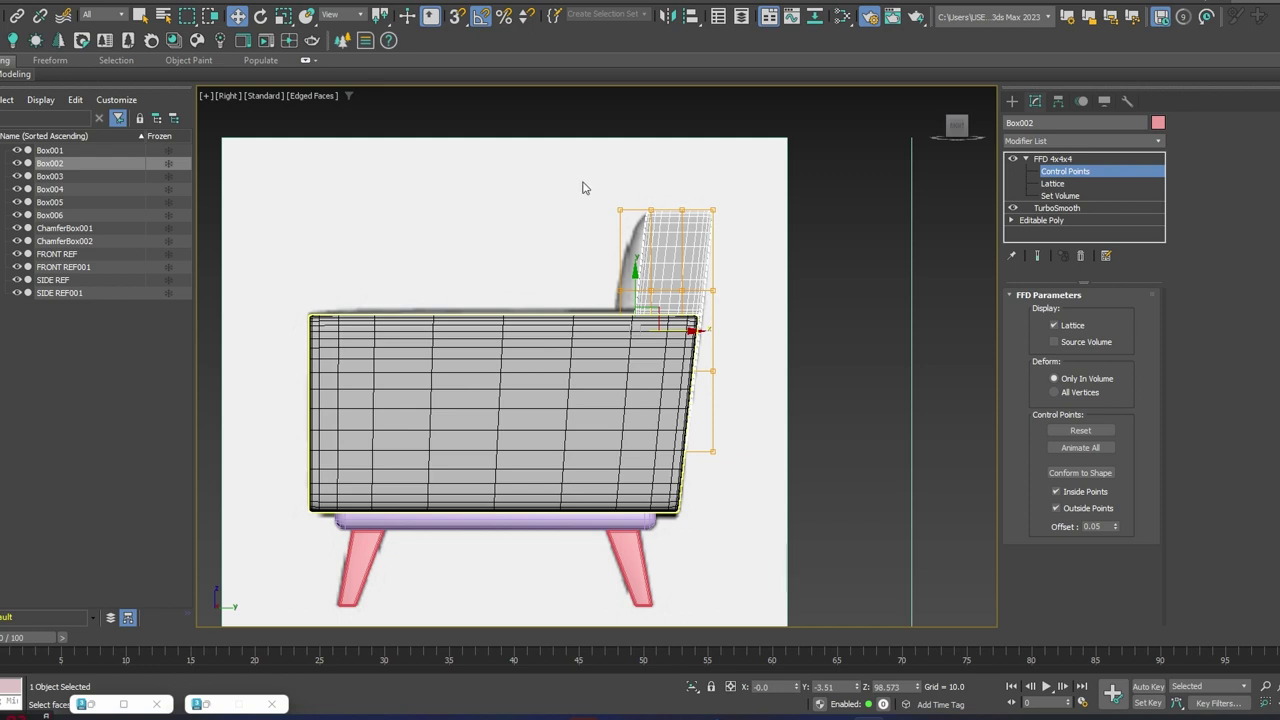
{"action": "left_click_drag", "start_coordinate": [742, 229], "coordinate": [740, 228]}
{"action": "left_click_drag", "start_coordinate": [687, 371], "coordinate": [662, 365]}
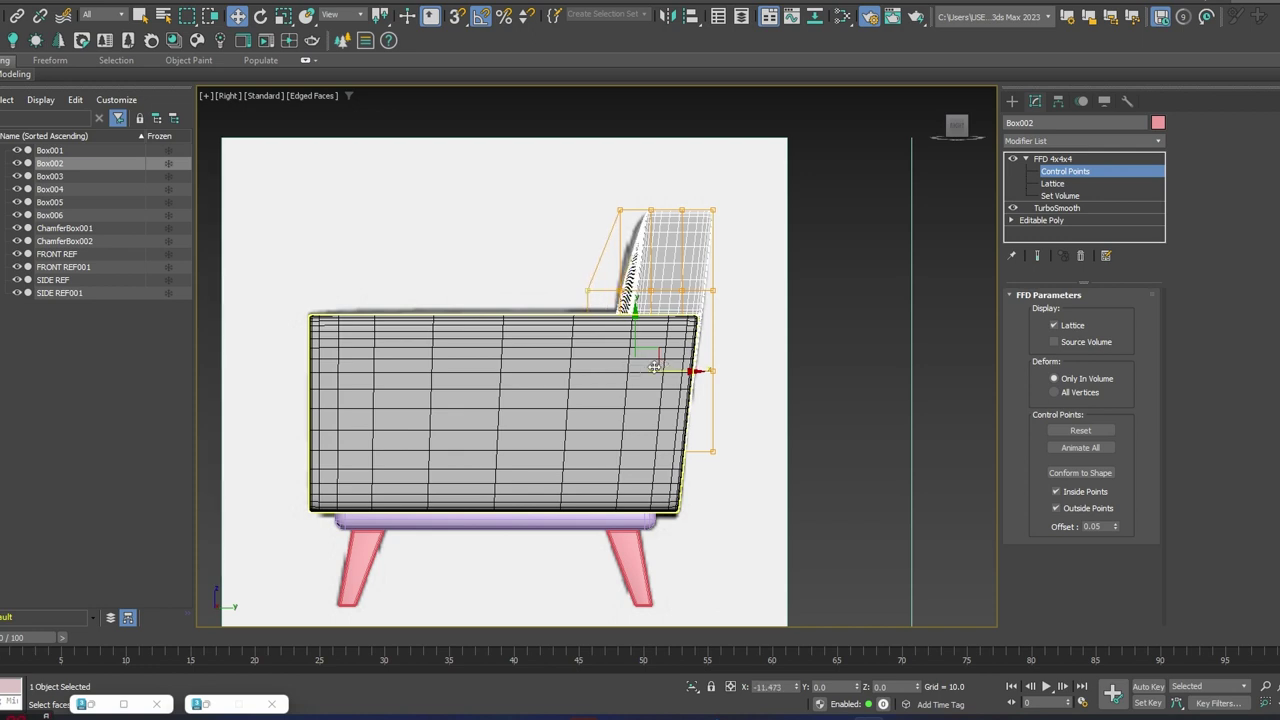
{"action": "left_click", "coordinate": [1080, 255]}
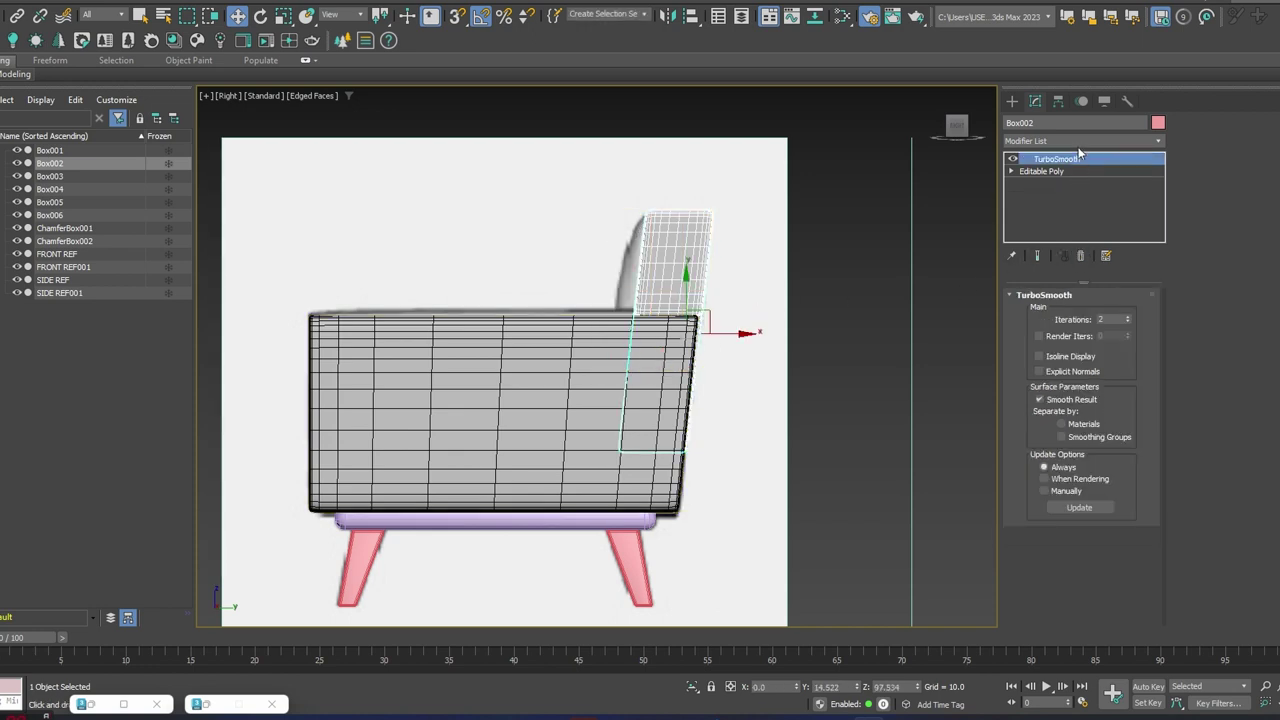
- Add an FFD(box) modifier to the backrest above its TurboSmooth
{"action": "left_click", "coordinate": [1078, 142]}
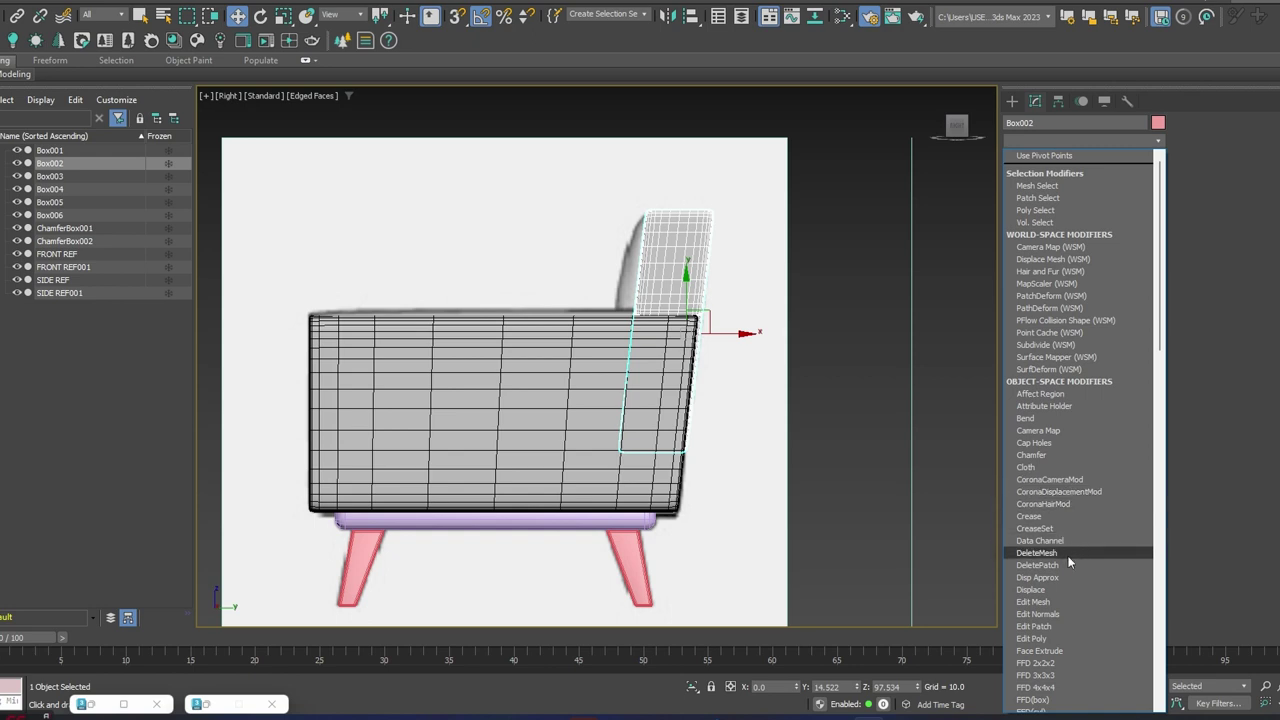
{"action": "scroll", "coordinate": [1070, 600], "scroll_direction": "down", "scroll_amount": 1}
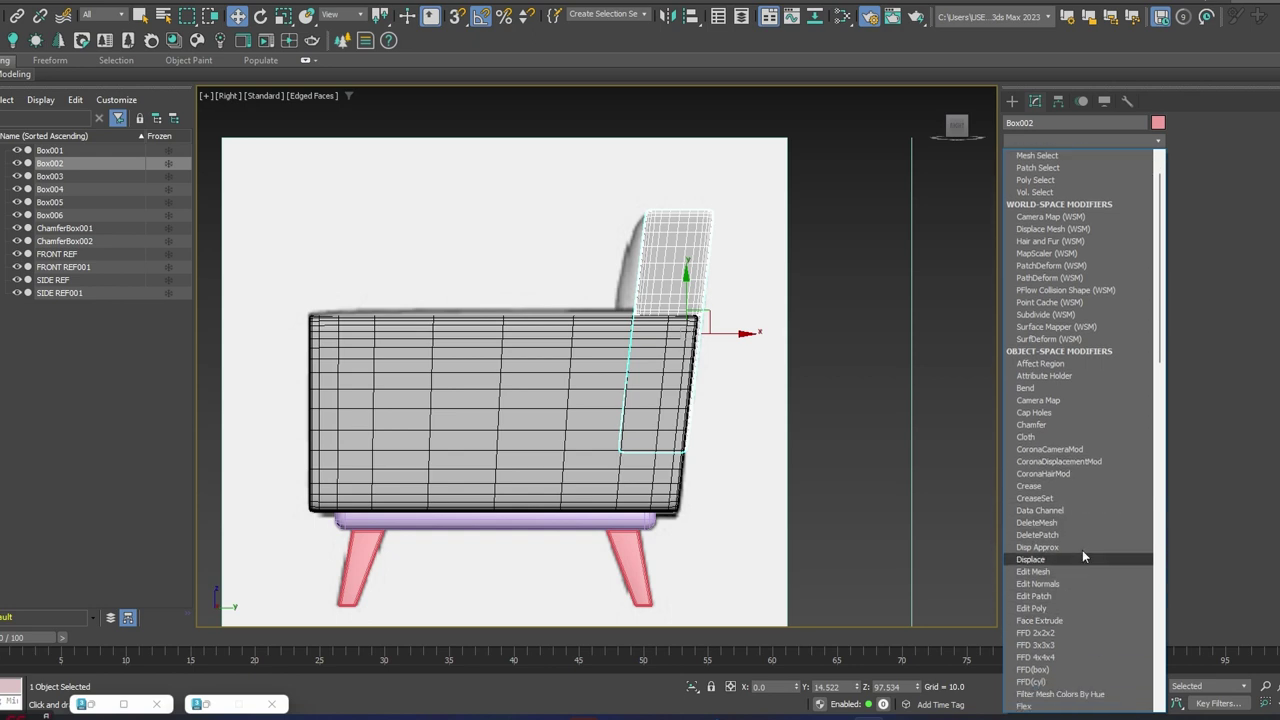
{"action": "left_click", "coordinate": [1052, 669]}
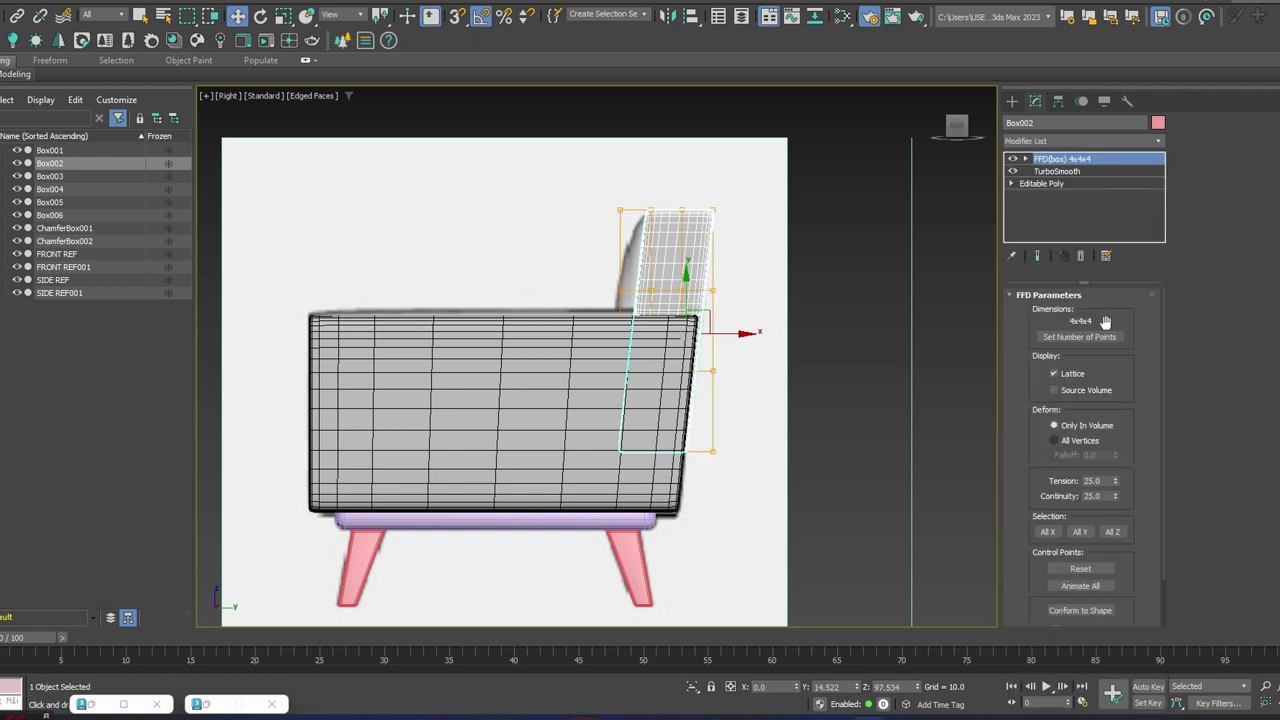
- Try FFD(box) lattice dimensions of 2x2x4 and 2x4x2 points on the backrest
{"action": "left_click", "coordinate": [1104, 340]}
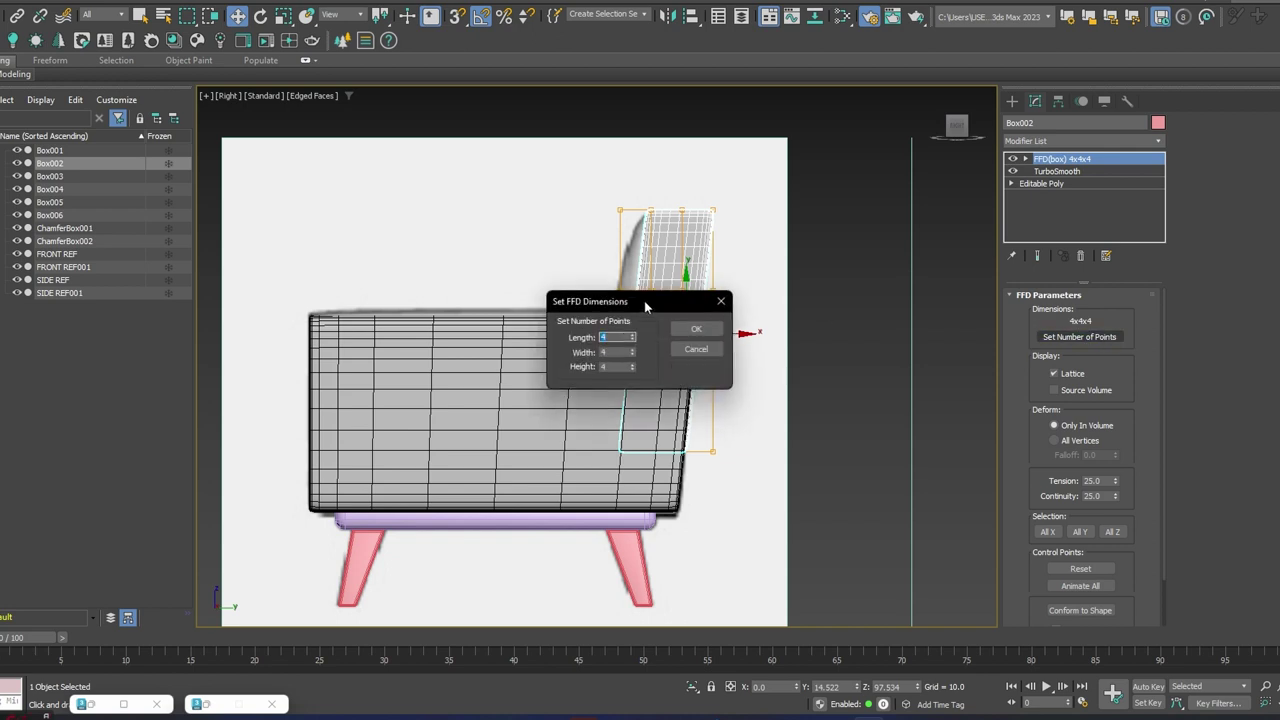
{"action": "left_click_drag", "start_coordinate": [645, 306], "coordinate": [911, 233]}
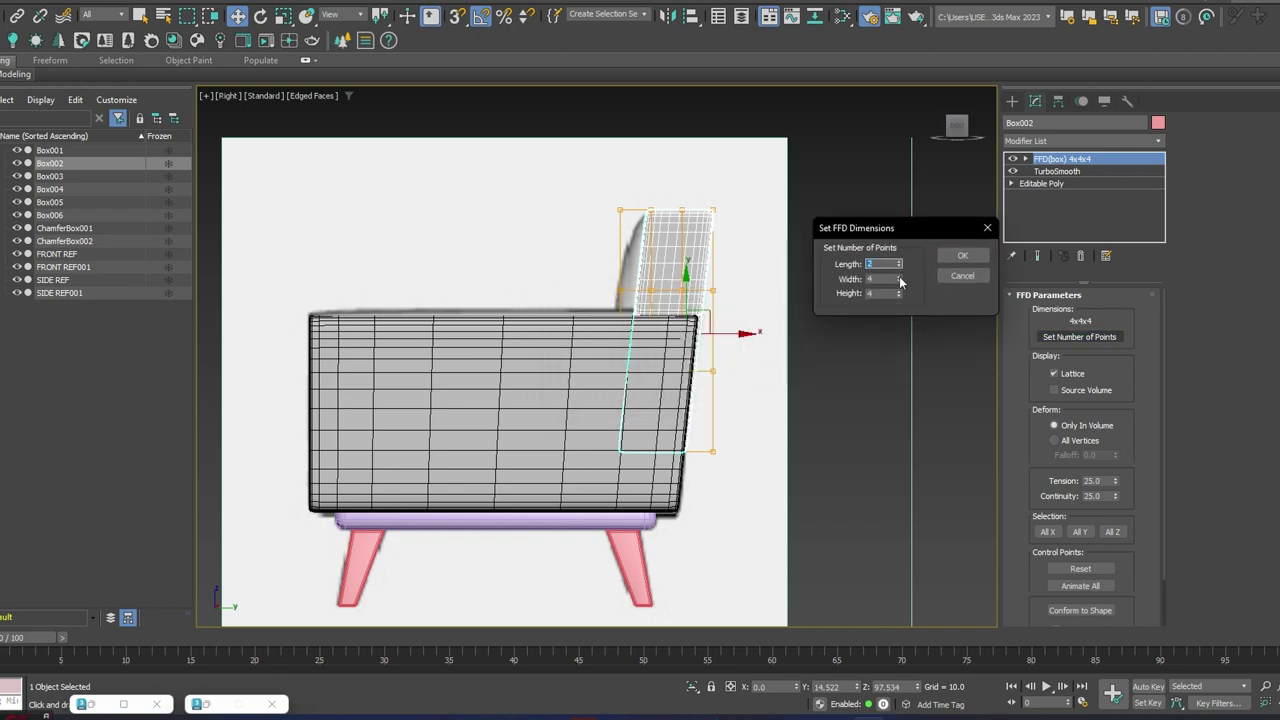
{"action": "left_click", "coordinate": [958, 257]}
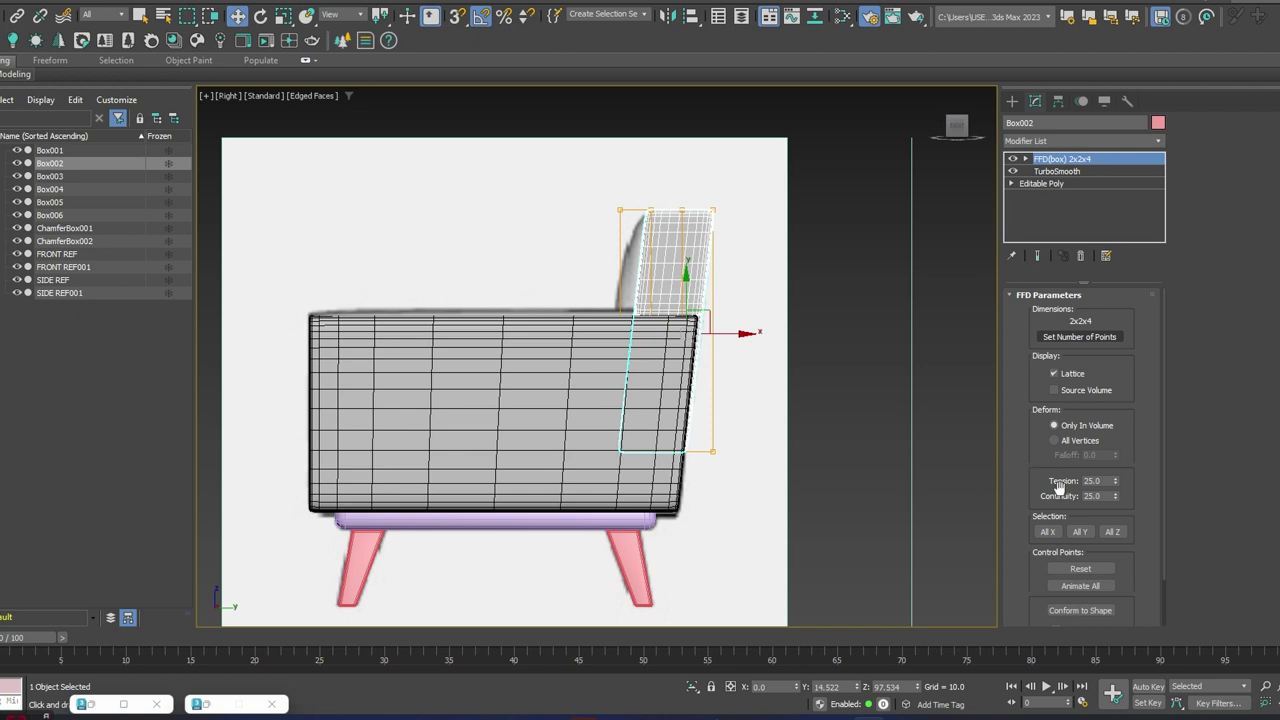
{"action": "left_click", "coordinate": [1077, 338]}
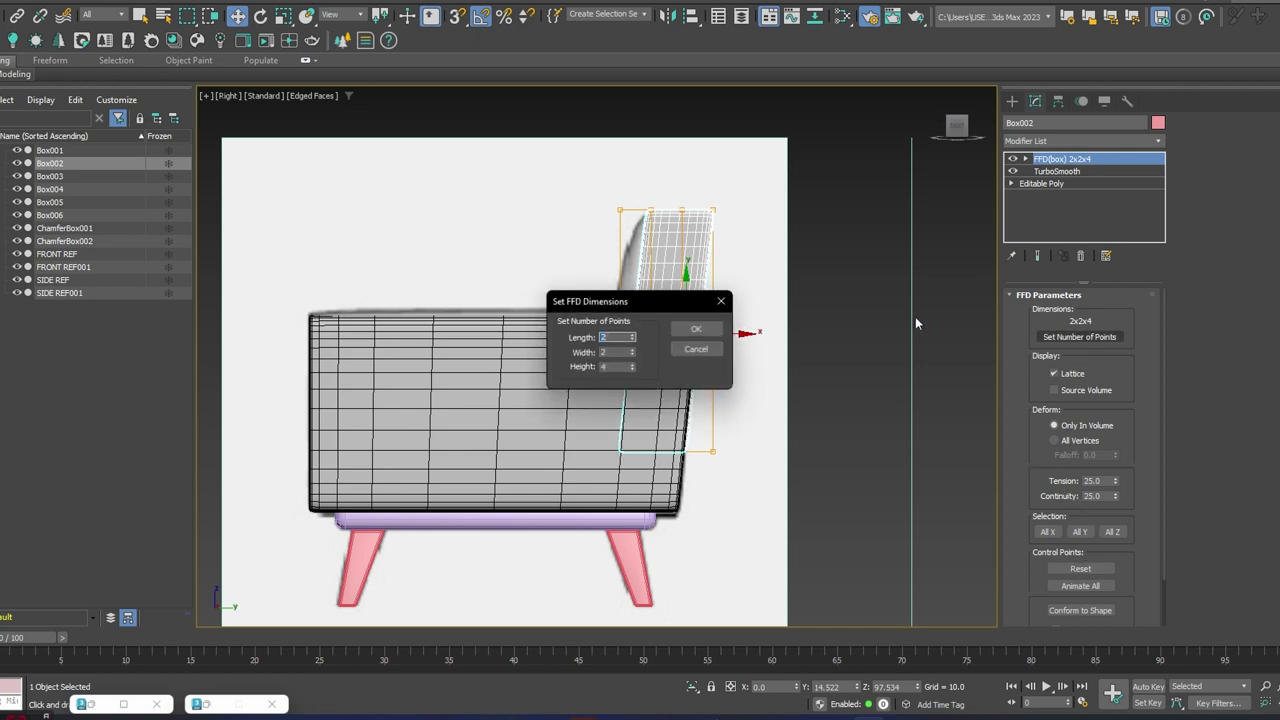
{"action": "left_click_drag", "start_coordinate": [664, 302], "coordinate": [834, 280]}
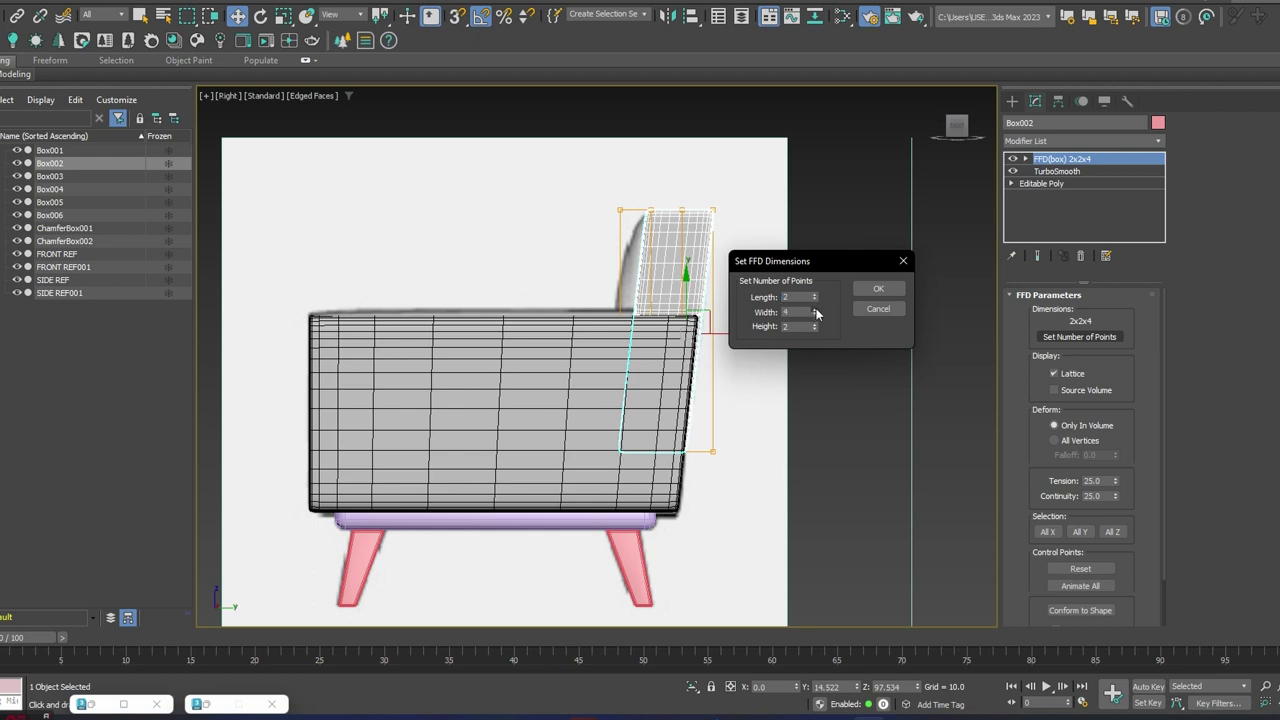
{"action": "left_click", "coordinate": [876, 291]}
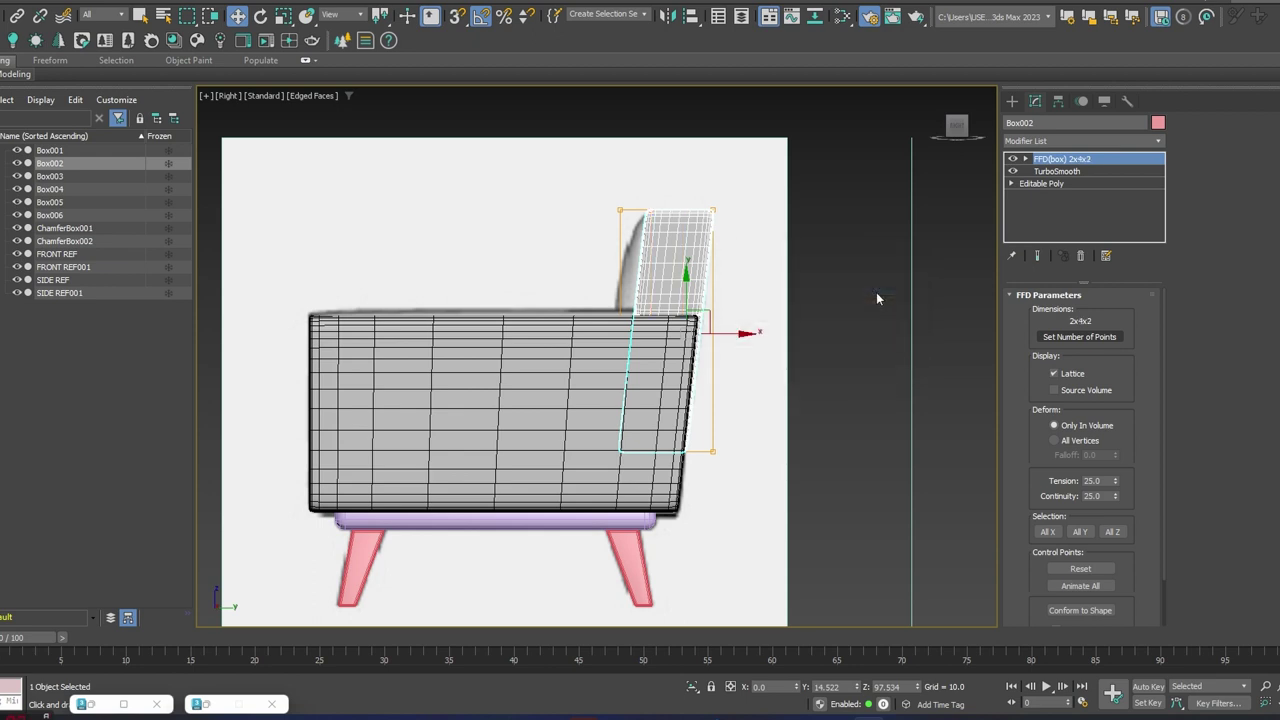
- Set the backrest's FFD(box) lattice to 6x2x2 points and start editing its control points
{"action": "left_click", "coordinate": [1073, 345]}
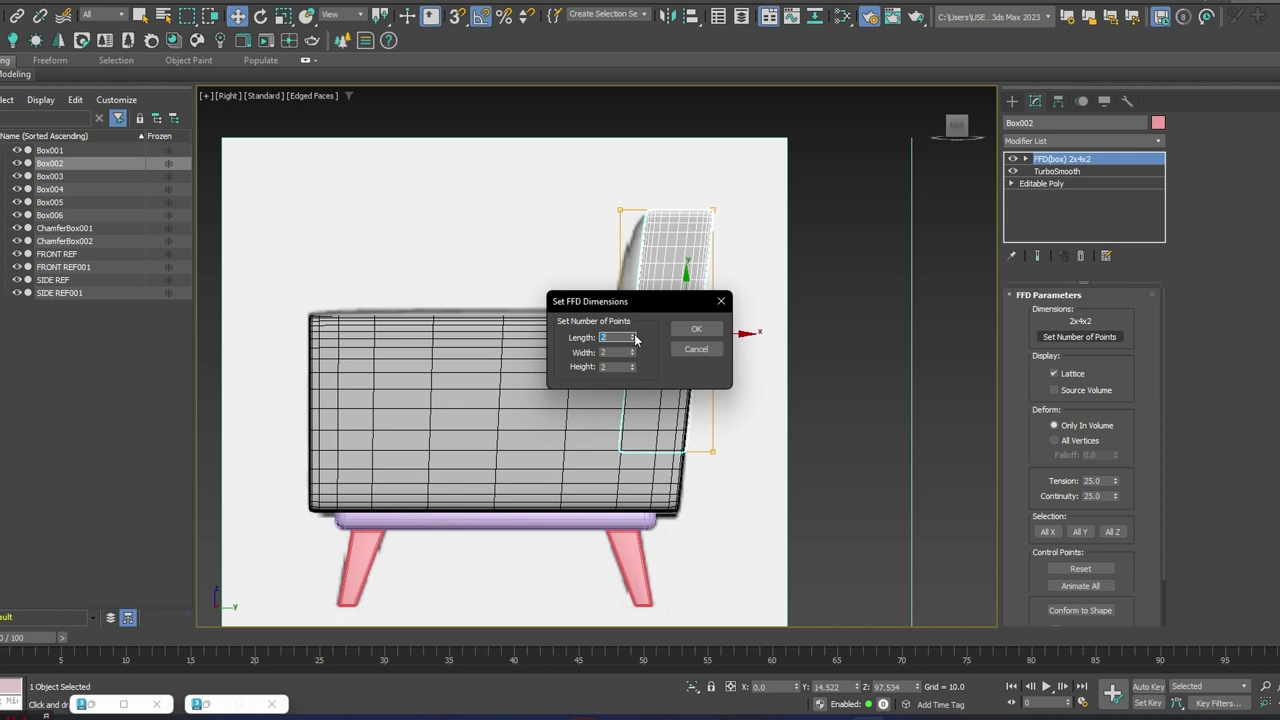
{"action": "left_click", "coordinate": [694, 330]}
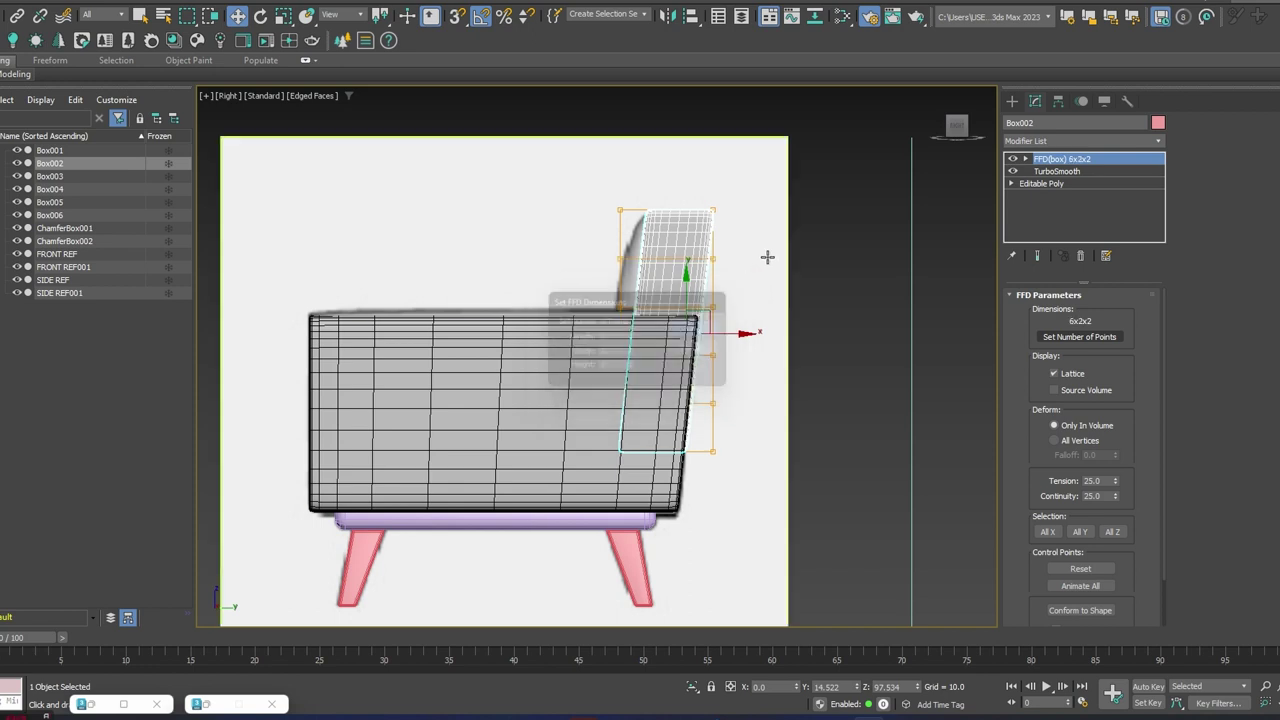
{"action": "left_click", "coordinate": [1025, 160]}
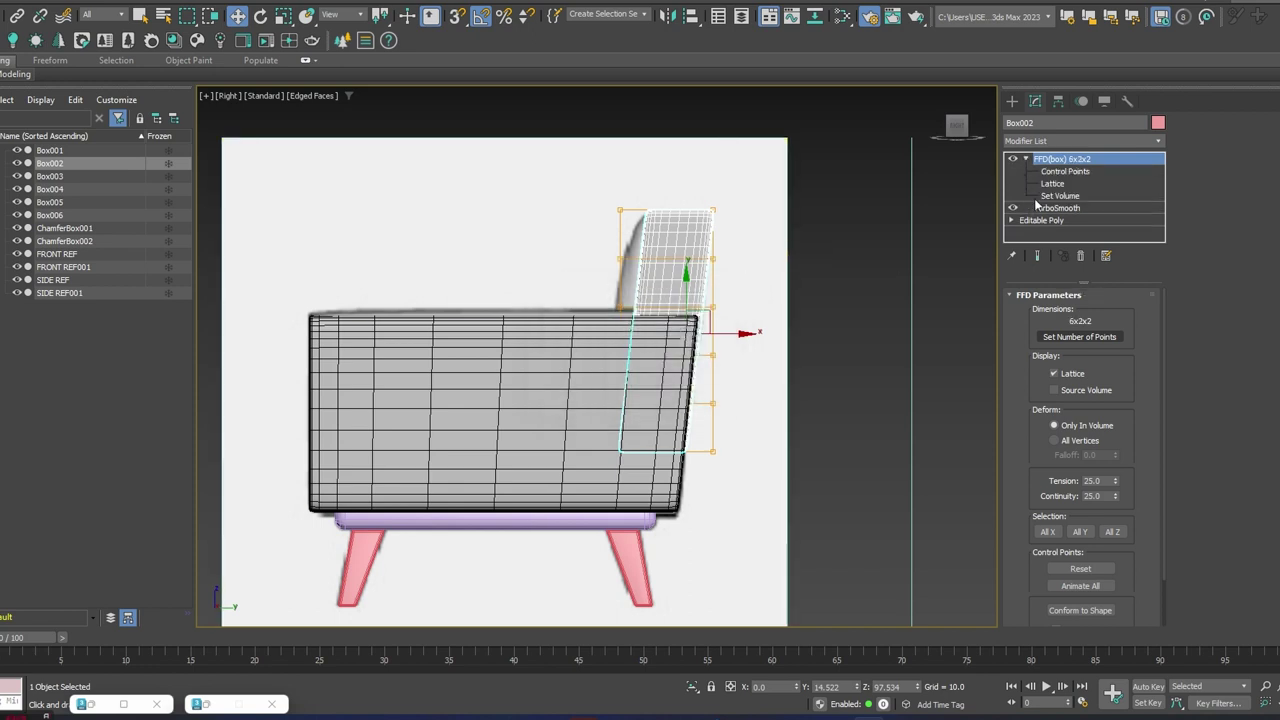
{"action": "left_click", "coordinate": [1065, 172]}
{"action": "left_click_drag", "start_coordinate": [634, 318], "coordinate": [636, 318]}
{"action": "middle_click_drag", "start_coordinate": [665, 287], "coordinate": [790, 348], "text": "alt"}
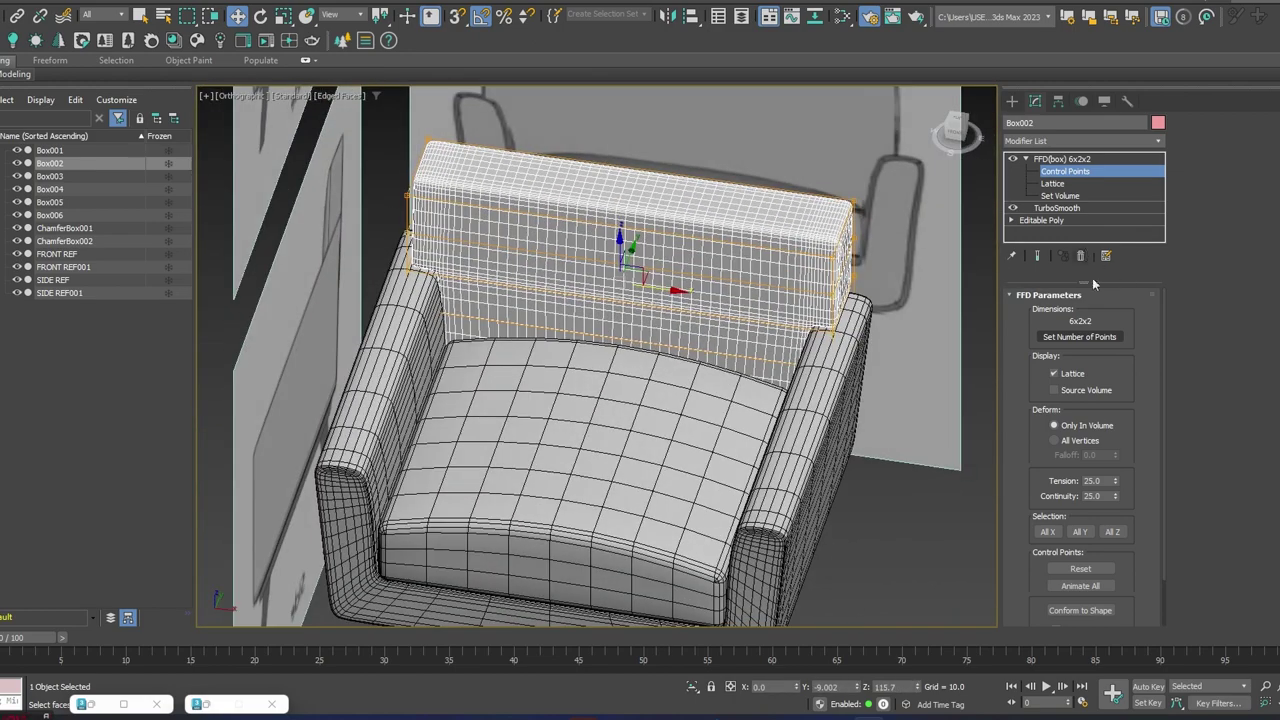
- Raise the FFD(box) lattice's width and height points to 6, giving the backrest a 6x6x6 lattice
{"action": "left_click", "coordinate": [1095, 338]}
{"action": "left_click_drag", "start_coordinate": [654, 306], "coordinate": [968, 222]}
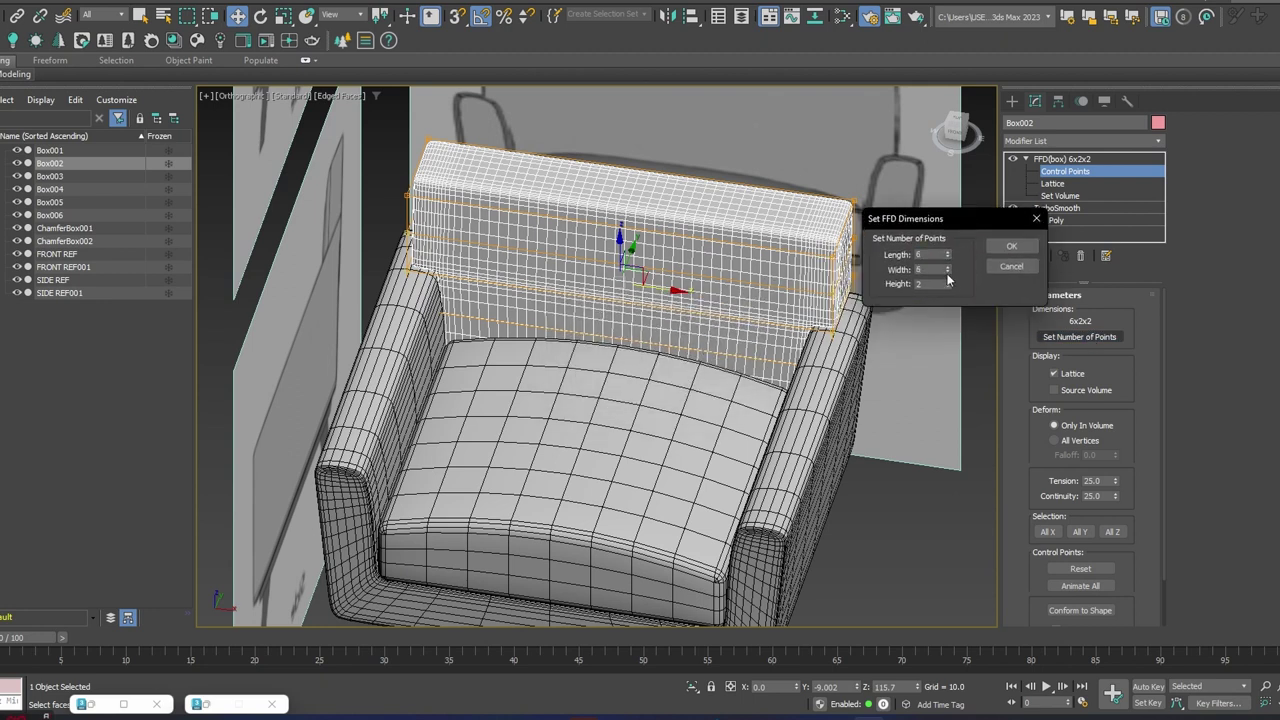
{"action": "left_click", "coordinate": [947, 282]}
{"action": "left_click", "coordinate": [1011, 246]}
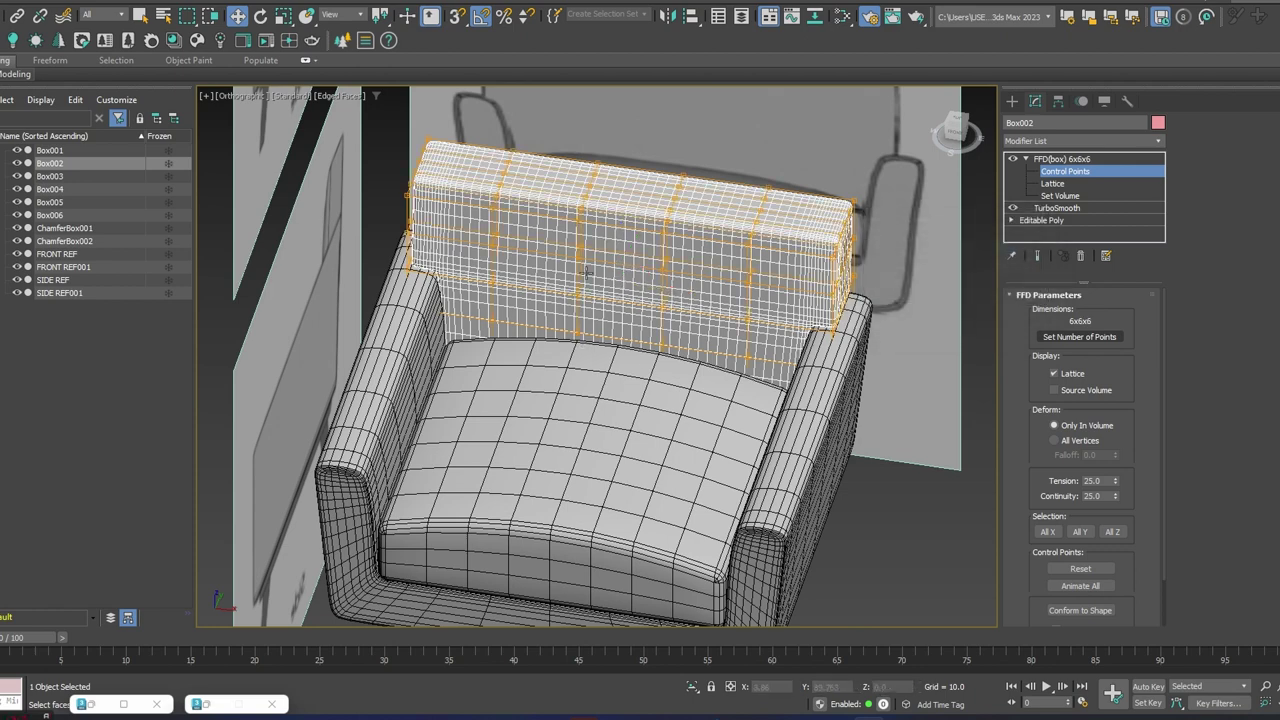
- In the Right view, move the middle front control points of the backrest's lattice forward to the side reference's bulging outline
{"action": "middle_click_drag", "start_coordinate": [816, 285], "coordinate": [683, 233], "text": "alt"}
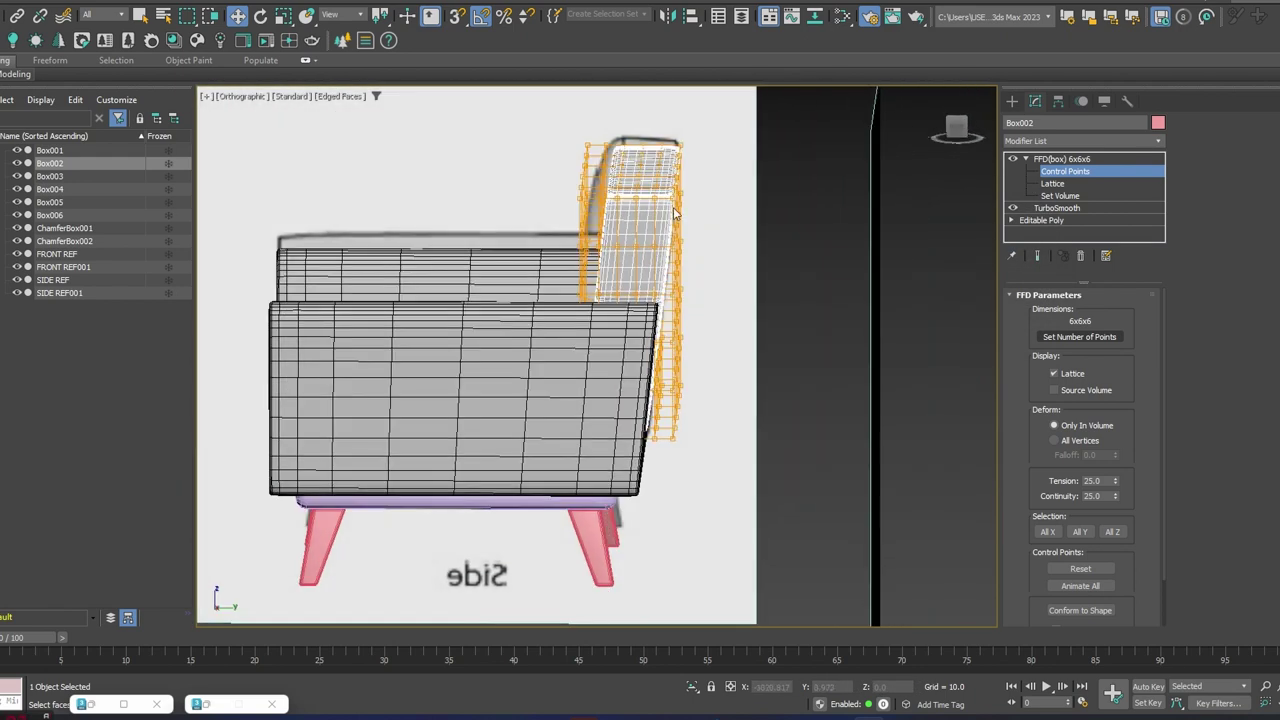
{"action": "left_click", "coordinate": [245, 97]}
{"action": "left_click", "coordinate": [278, 264]}
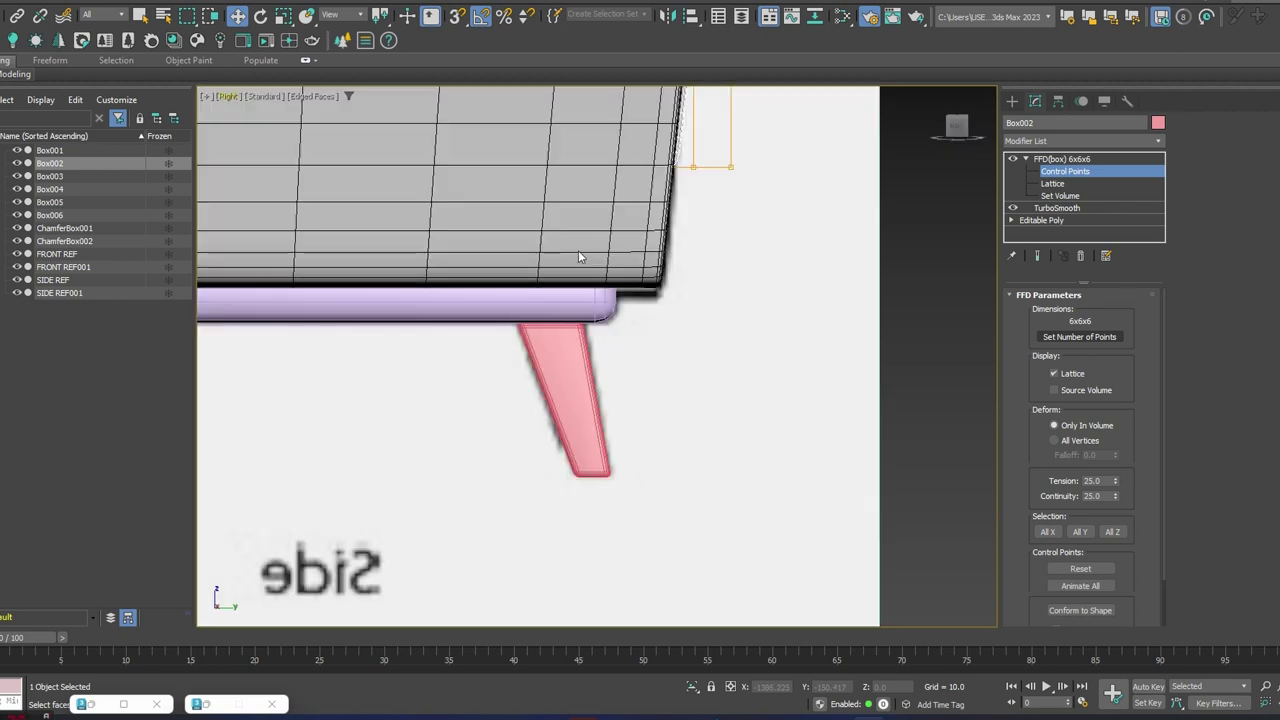
{"action": "scroll", "coordinate": [578, 250], "scroll_direction": "down", "scroll_amount": 5}
{"action": "scroll", "coordinate": [686, 287], "scroll_direction": "up", "scroll_amount": 2}
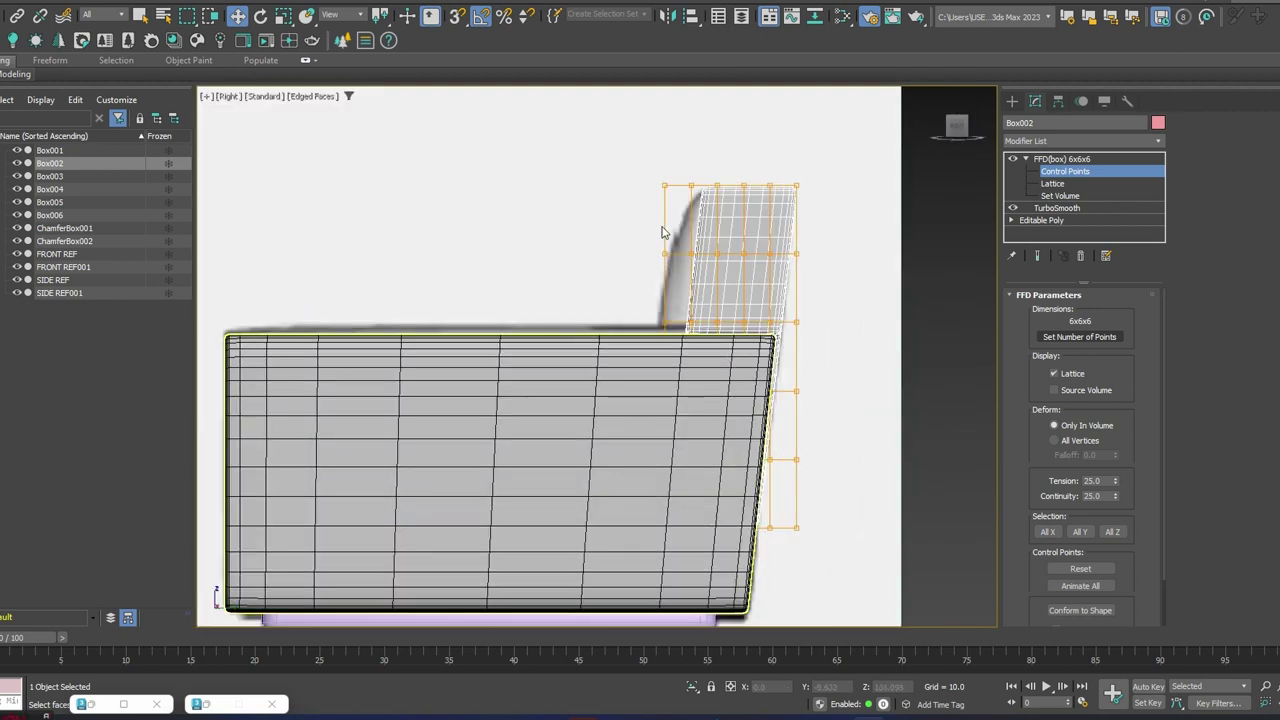
{"action": "key", "text": "F3"}
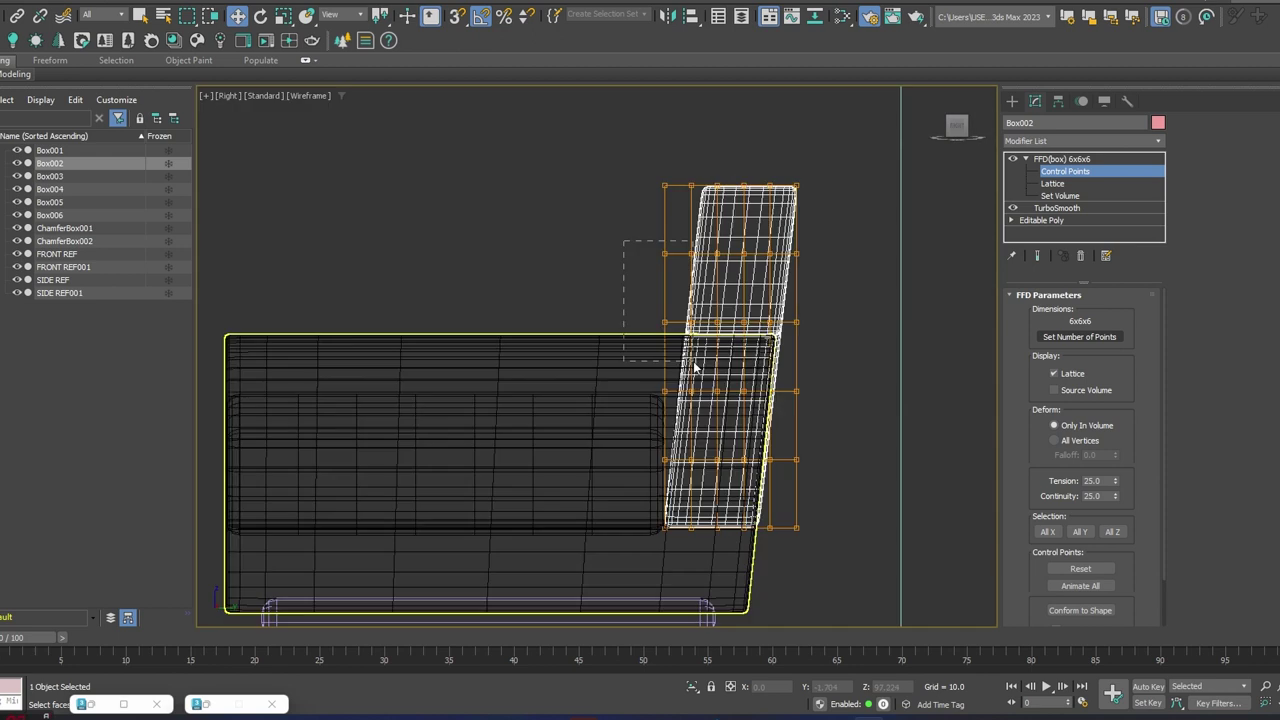
{"action": "left_click_drag", "start_coordinate": [699, 420], "coordinate": [700, 421]}
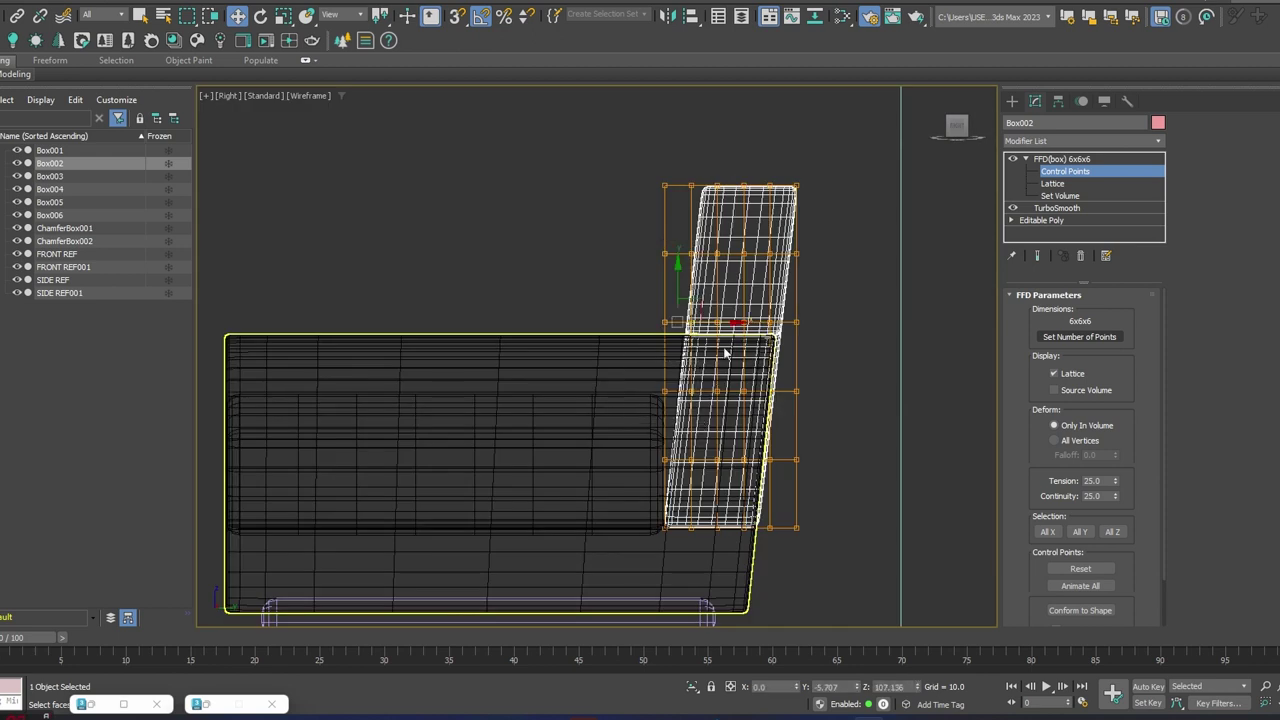
{"action": "key", "text": "F3"}
{"action": "left_click_drag", "start_coordinate": [735, 322], "coordinate": [707, 325]}
- Adjust the upper front control points so the backrest's top front edge rounds off along the side reference
{"action": "left_click_drag", "start_coordinate": [672, 190], "coordinate": [676, 193]}
{"action": "left_click_drag", "start_coordinate": [678, 146], "coordinate": [668, 221]}
{"action": "scroll", "coordinate": [669, 221], "scroll_direction": "down", "scroll_amount": 2}
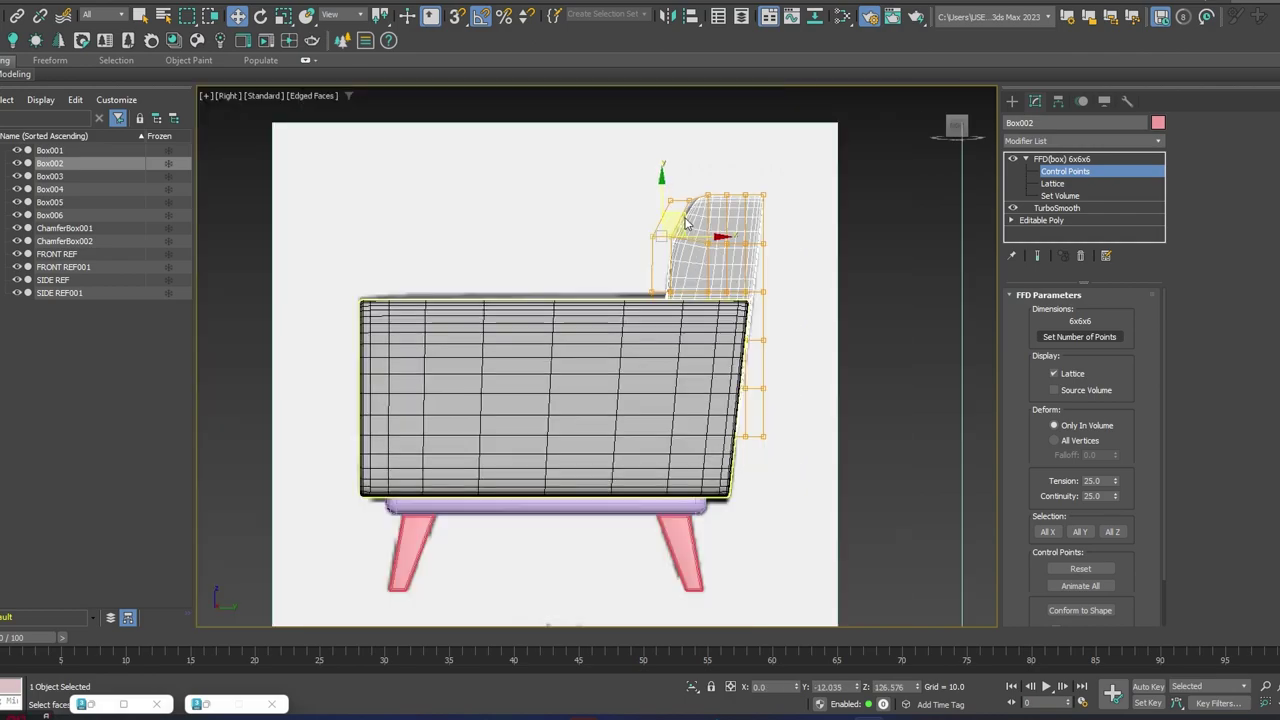
{"action": "mouse_move", "coordinate": [749, 243]}
{"action": "middle_mouse_down", "text": "alt"}
{"action": "mouse_move", "coordinate": [760, 265]}
{"action": "mouse_move", "coordinate": [743, 323]}
{"action": "mouse_move", "coordinate": [840, 353]}
{"action": "mouse_move", "coordinate": [746, 297]}
{"action": "mouse_move", "coordinate": [784, 322]}
{"action": "middle_mouse_up", "text": "alt"}
{"action": "scroll", "coordinate": [840, 353], "scroll_direction": "up", "scroll_amount": 3}
{"action": "key", "text": "F4"}
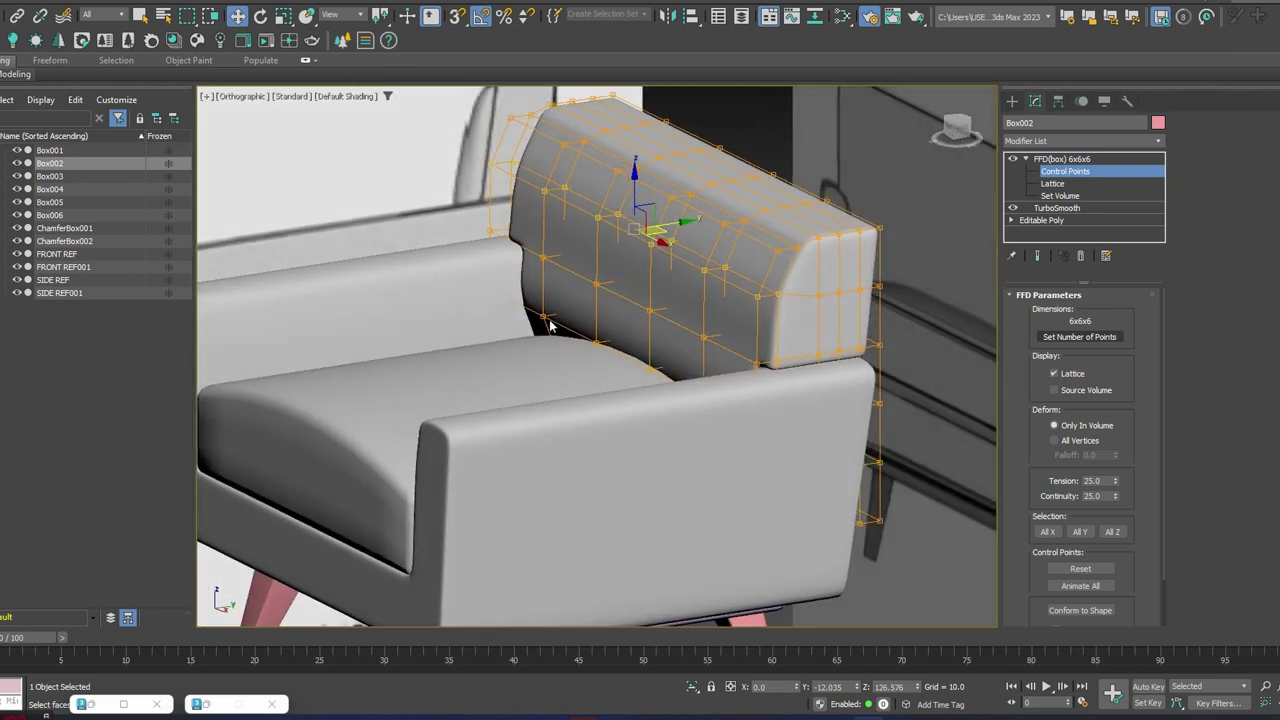
- Move the front control points behind the seat cushion slightly back to soften the lower bulge, and finish editing the backrest
{"action": "middle_click_drag", "start_coordinate": [588, 332], "coordinate": [640, 346], "text": "alt"}
{"action": "key", "text": "F3"}
{"action": "middle_click_drag", "start_coordinate": [506, 330], "coordinate": [692, 320], "text": "alt"}
{"action": "left_click_drag", "start_coordinate": [677, 349], "coordinate": [619, 387]}
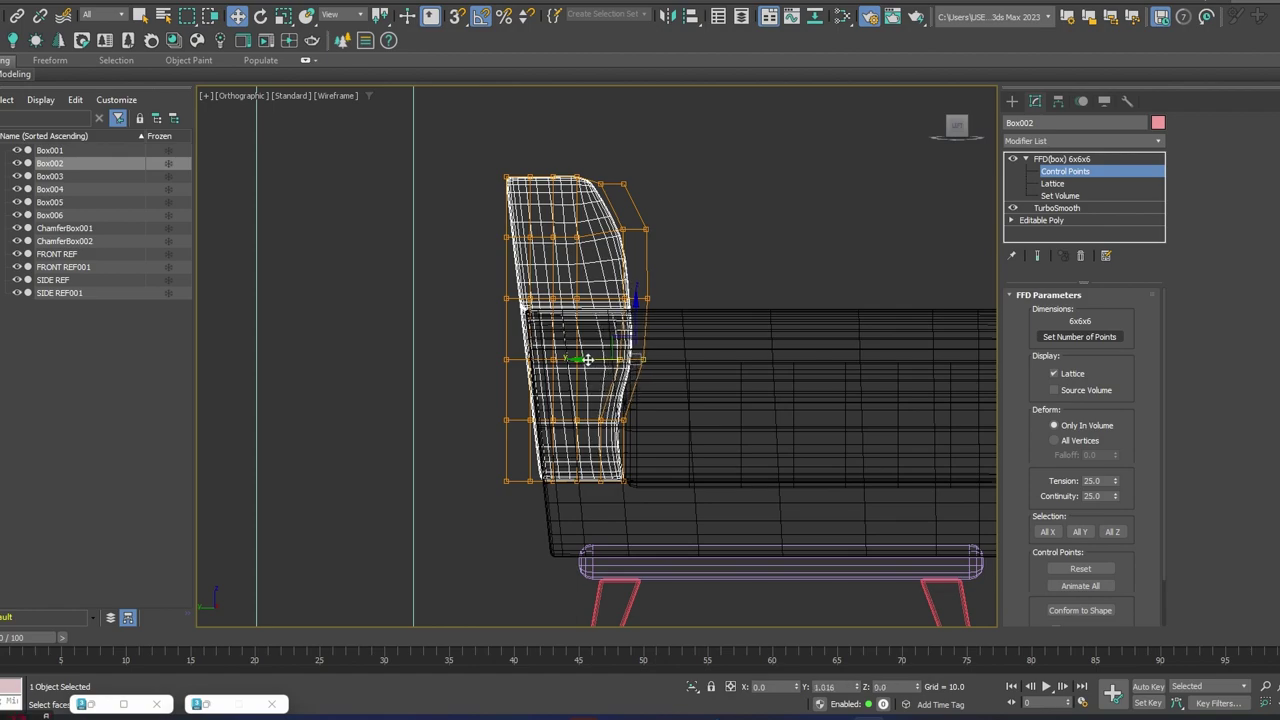
{"action": "key", "text": "F3"}
{"action": "middle_click_drag", "start_coordinate": [661, 361], "coordinate": [430, 380], "text": "alt"}
{"action": "key", "text": "p"}
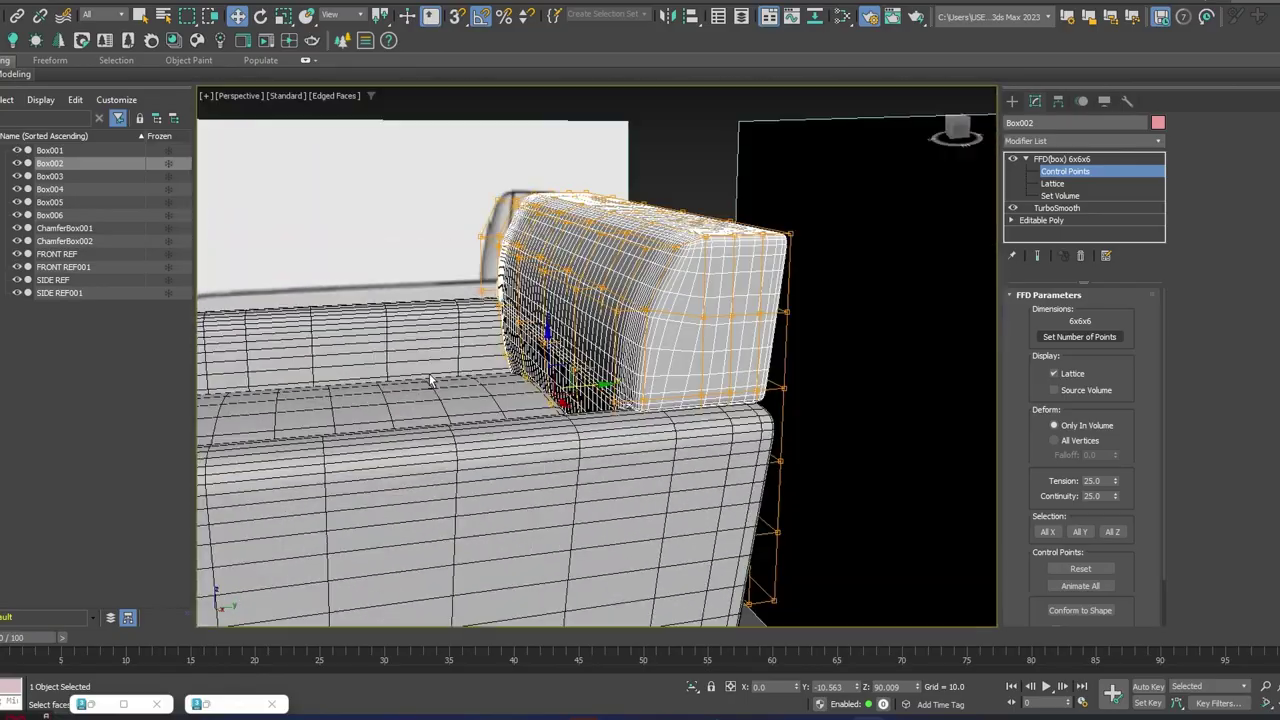
{"action": "left_click", "coordinate": [1063, 172]}
{"action": "left_click", "coordinate": [1026, 159]}
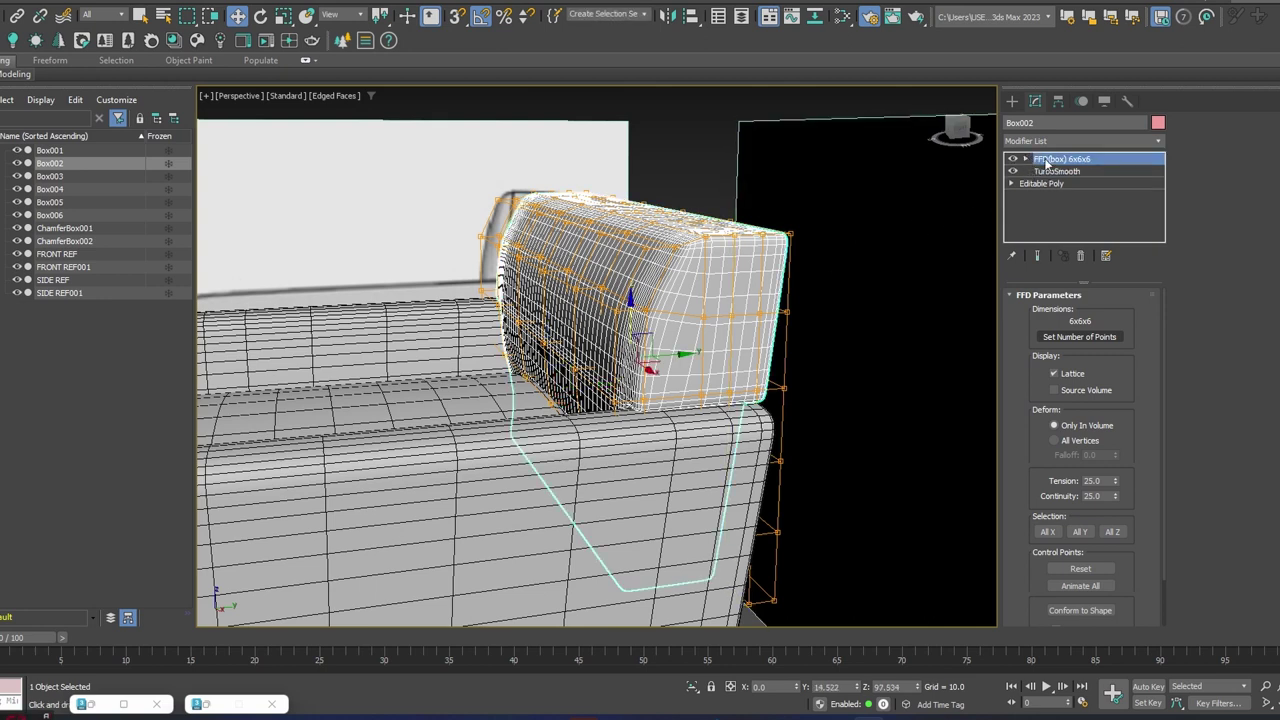
{"action": "left_click", "coordinate": [674, 163]}
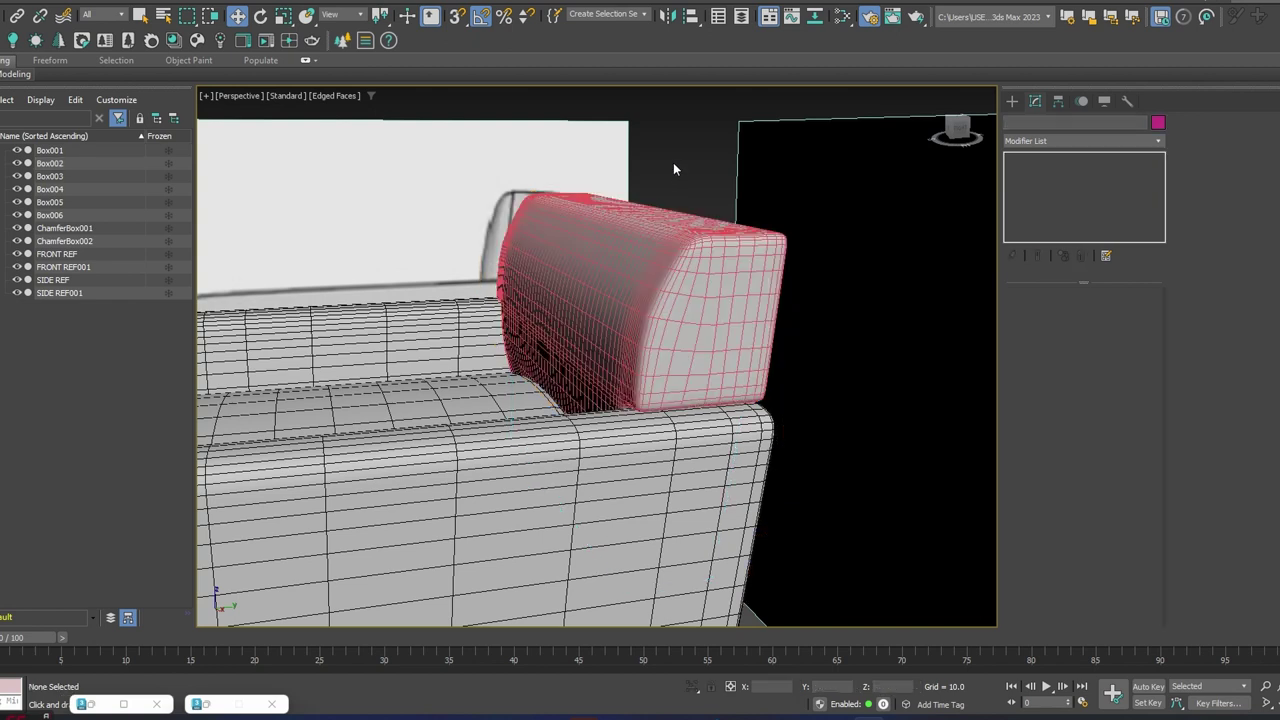
- Examine the shaded armchair in perspective and compare its cushion and backrest with the front and side reference images
{"action": "key", "text": "F4"}
{"action": "scroll", "coordinate": [731, 279], "scroll_direction": "down", "scroll_amount": 3}
{"action": "mouse_move", "coordinate": [734, 282]}
{"action": "middle_mouse_down", "text": "alt"}
{"action": "mouse_move", "coordinate": [869, 339]}
{"action": "mouse_move", "coordinate": [854, 357]}
{"action": "mouse_move", "coordinate": [708, 361]}
{"action": "middle_mouse_up", "text": "alt"}
{"action": "middle_click_drag", "start_coordinate": [810, 443], "coordinate": [717, 392], "text": "alt"}
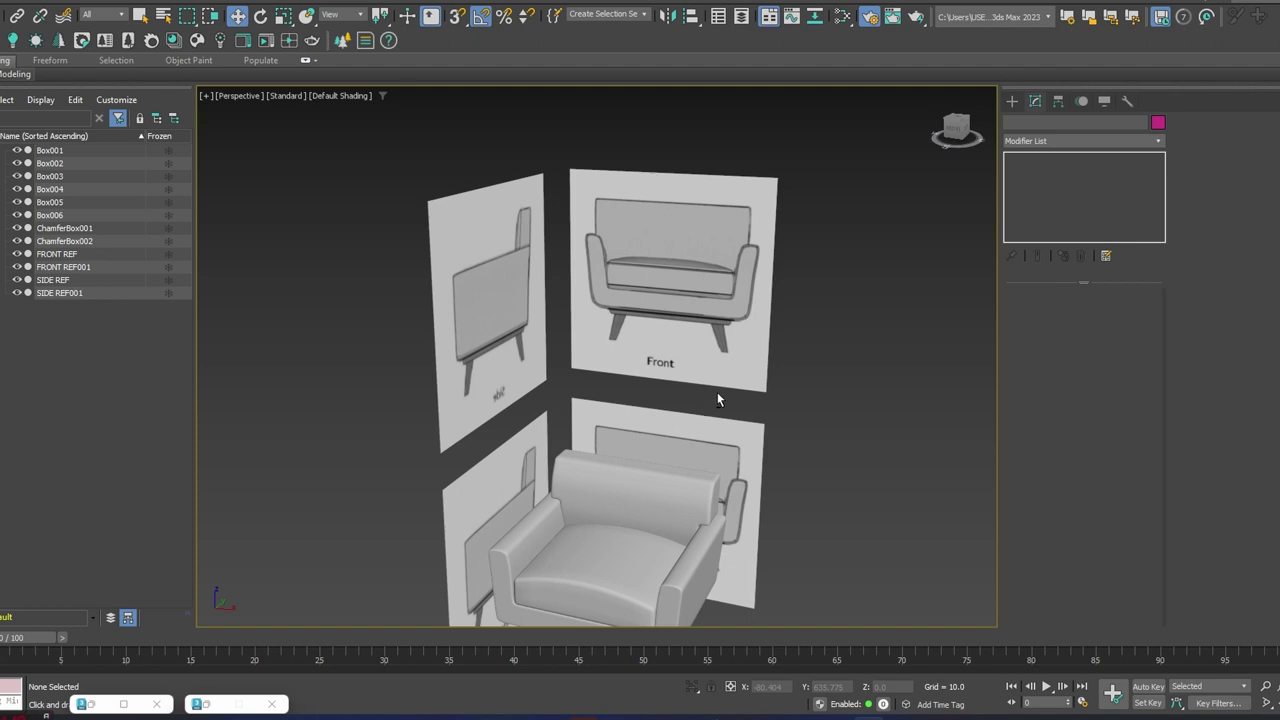
{"action": "scroll", "coordinate": [691, 274], "scroll_direction": "up", "scroll_amount": 6}
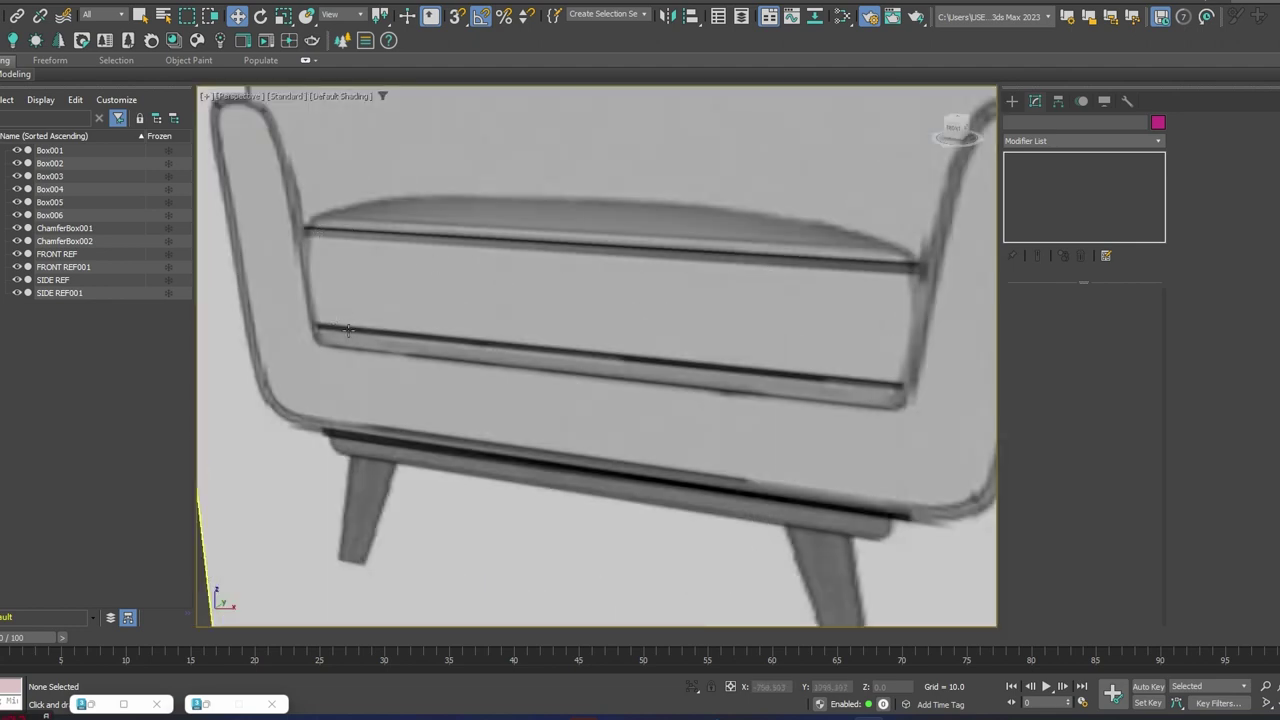
{"action": "scroll", "coordinate": [871, 320], "scroll_direction": "down", "scroll_amount": 5}
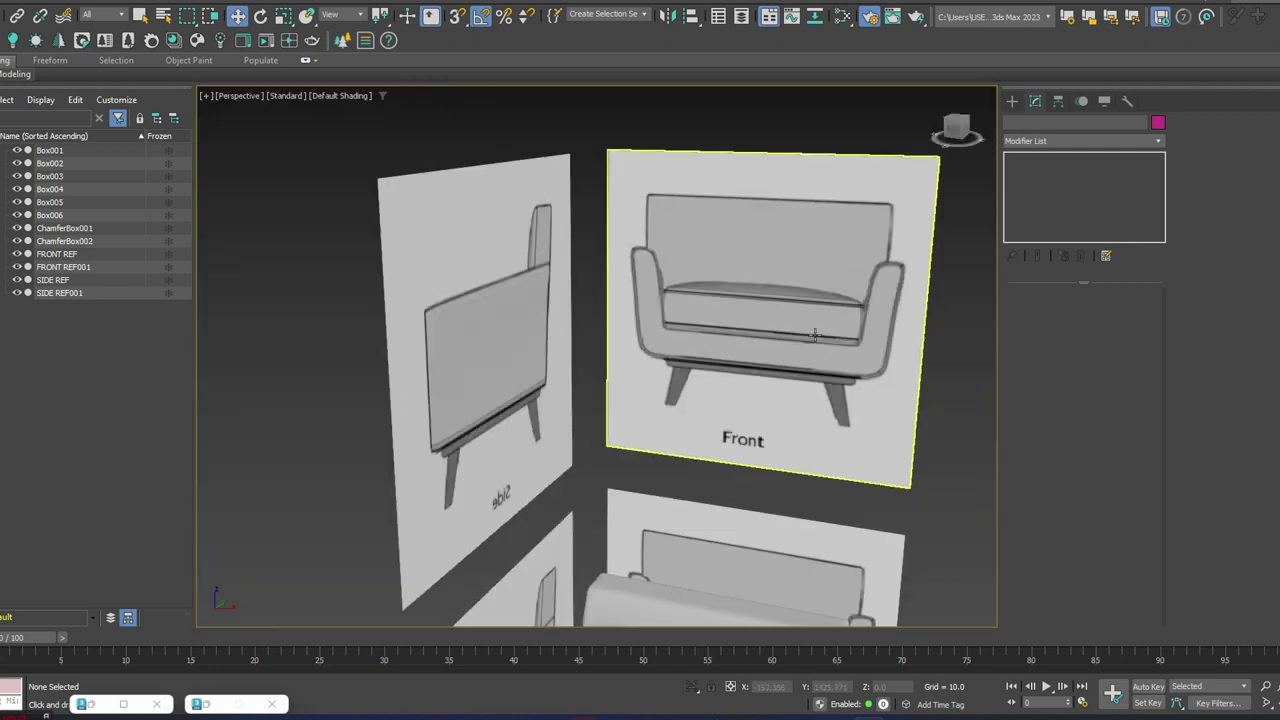
{"action": "middle_click_drag", "start_coordinate": [814, 334], "coordinate": [750, 282]}
{"action": "middle_click_drag", "start_coordinate": [803, 420], "coordinate": [740, 429], "text": "alt"}
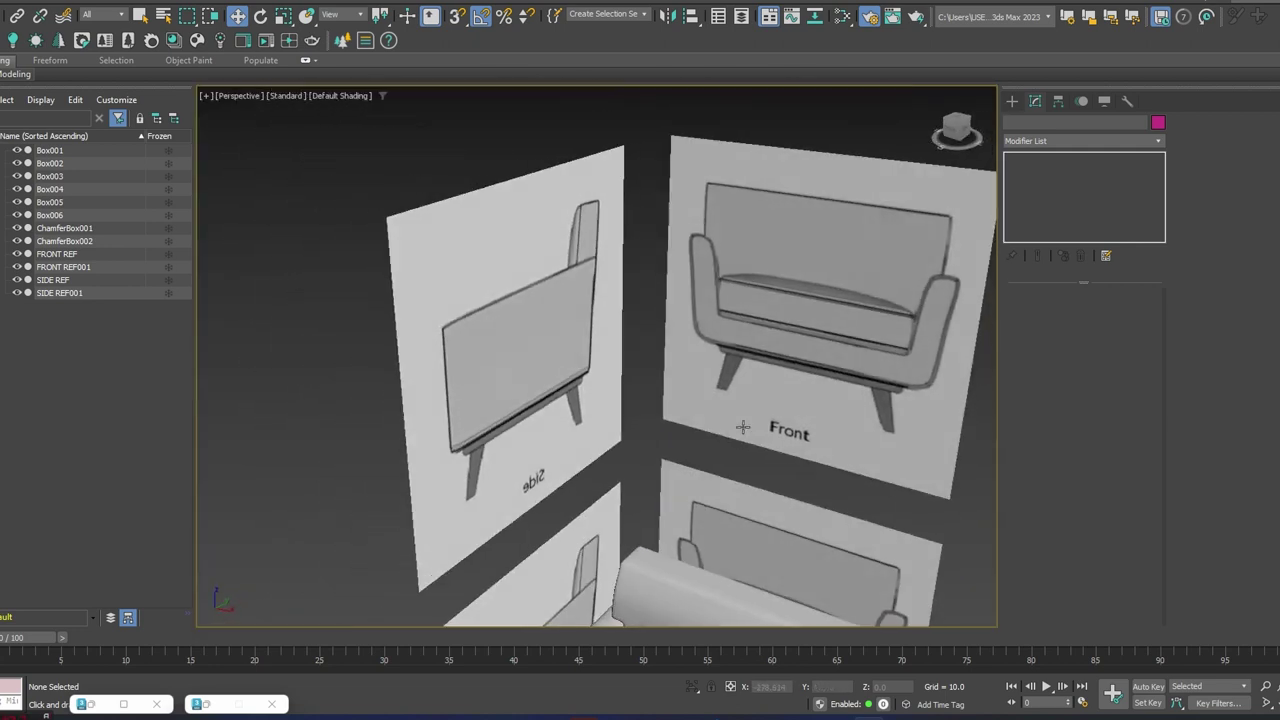
{"action": "middle_click_drag", "start_coordinate": [843, 189], "coordinate": [750, 410], "text": "alt"}
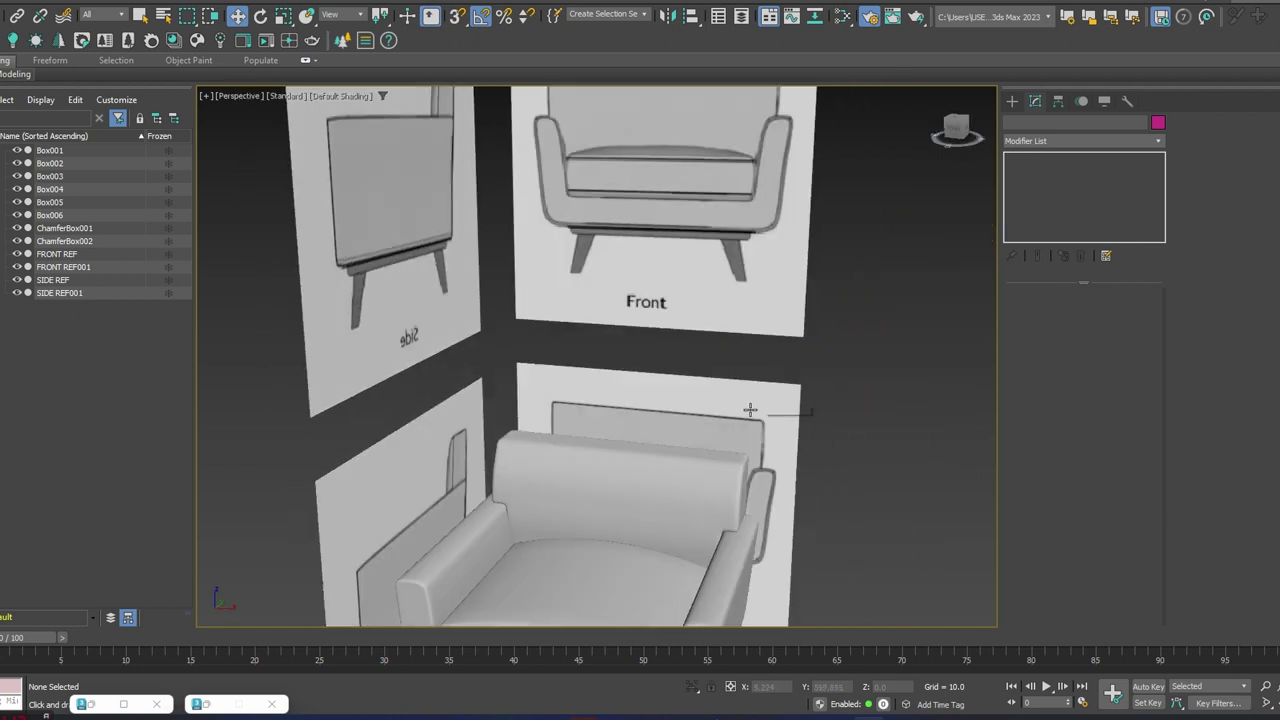
{"action": "scroll", "coordinate": [750, 410], "scroll_direction": "down", "scroll_amount": 3}
{"action": "middle_click_drag", "start_coordinate": [690, 440], "coordinate": [628, 513], "text": "alt"}
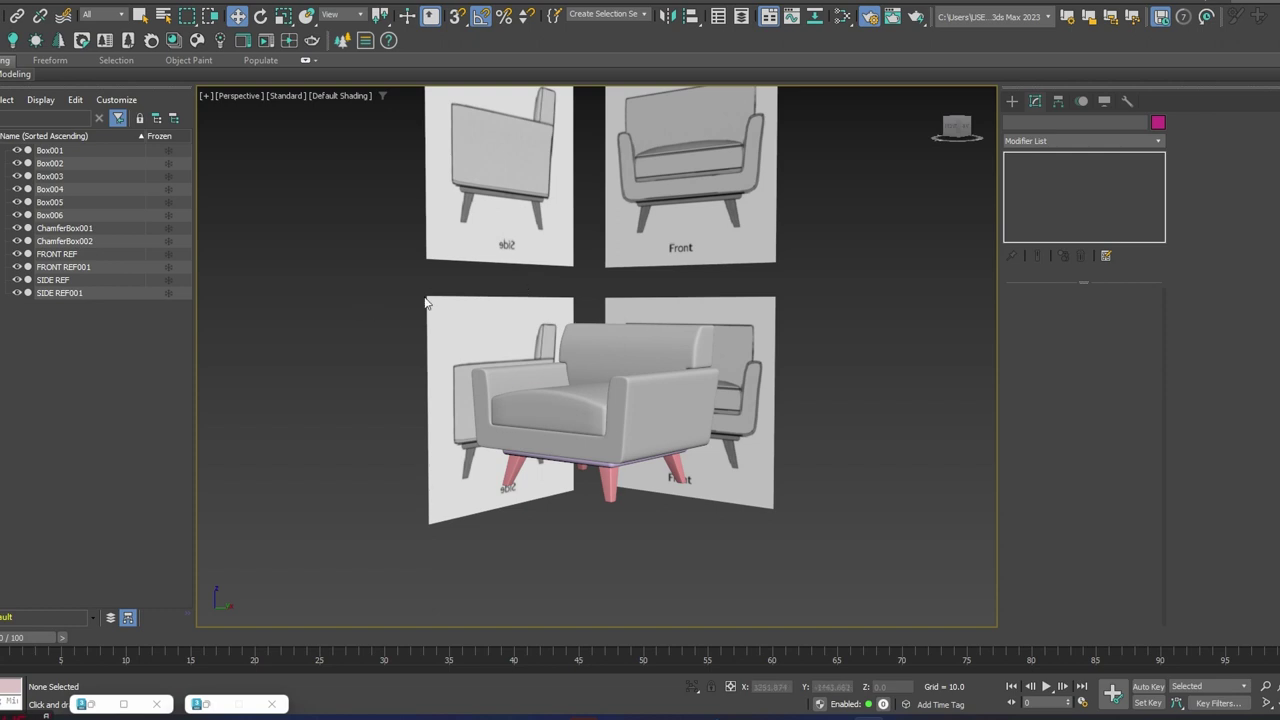
- Hide the four reference planes FRONT REF, FRONT REF001, SIDE REF and SIDE REF001
{"action": "left_click", "coordinate": [16, 254]}
{"action": "left_click", "coordinate": [16, 267]}
{"action": "left_click", "coordinate": [16, 280]}
{"action": "left_click", "coordinate": [16, 293]}
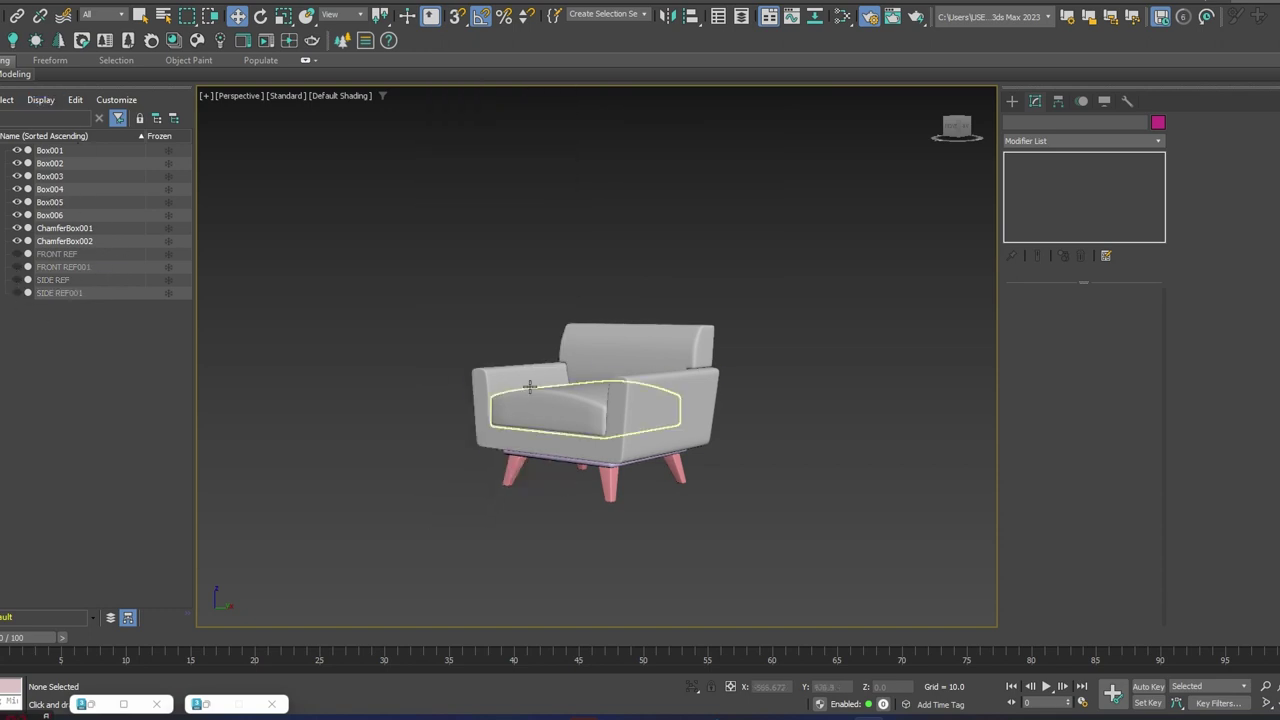
- Select all the armchair's parts and assign the standard Material #27 to them from the Slate Material Editor
{"action": "middle_click_drag", "start_coordinate": [529, 386], "coordinate": [702, 489], "text": "alt"}
{"action": "left_click_drag", "start_coordinate": [702, 489], "coordinate": [248, 185]}
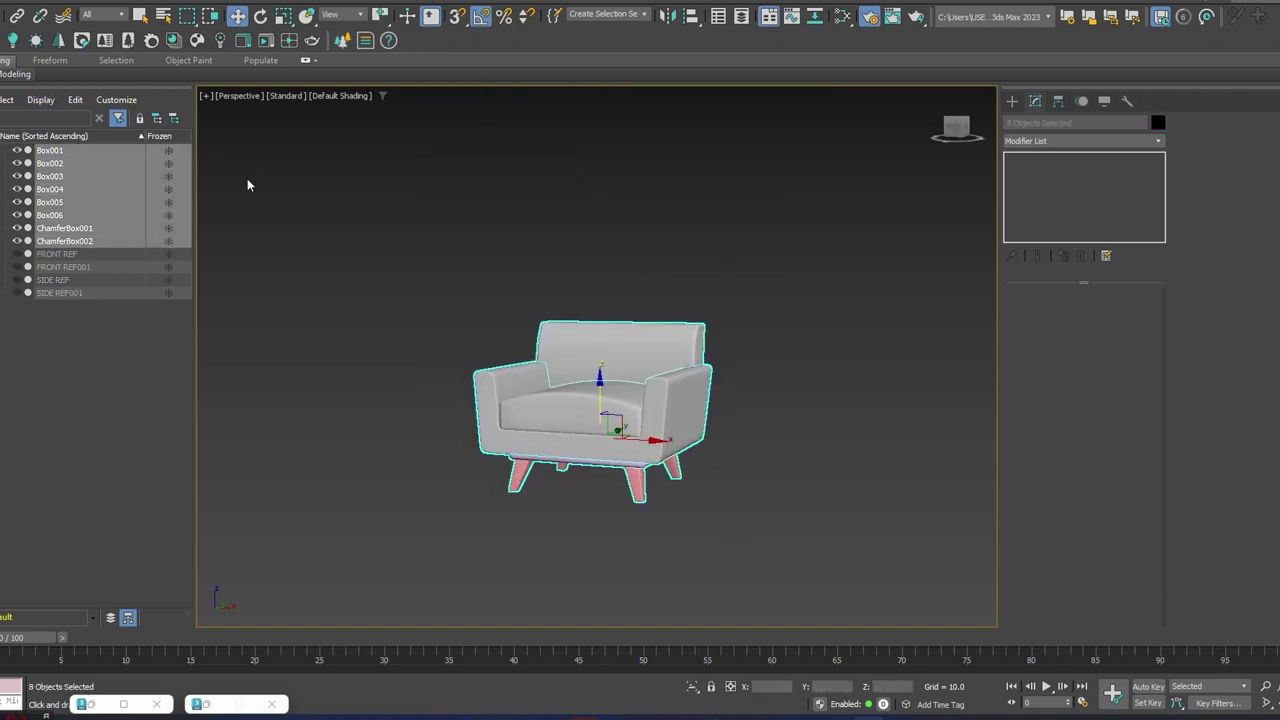
{"action": "left_click", "coordinate": [842, 17]}
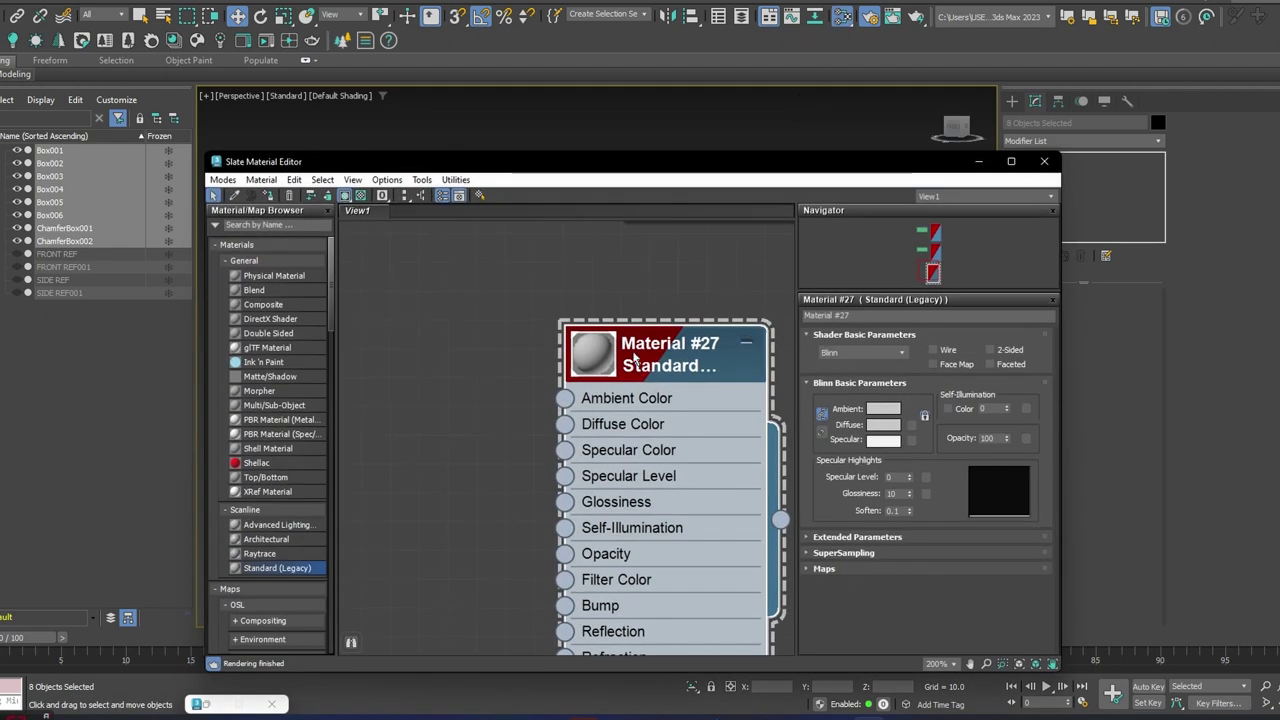
{"action": "right_click", "coordinate": [634, 358]}
{"action": "left_click", "coordinate": [738, 4]}
{"action": "left_click_drag", "start_coordinate": [891, 162], "coordinate": [0, 121]}
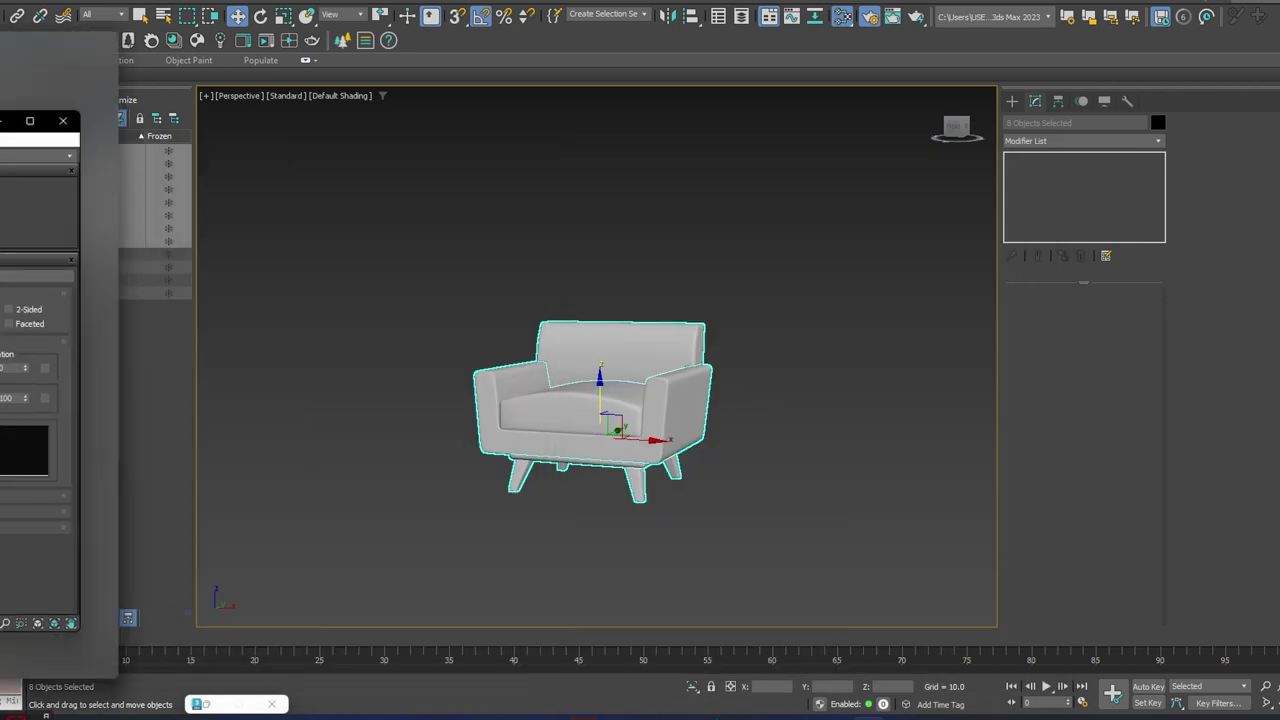
- Draw a ground plane about 780 long and 840 wide around the armchair in the Top view and open its parameters
{"action": "left_click", "coordinate": [1012, 101]}
{"action": "left_click", "coordinate": [1117, 273]}
{"action": "scroll", "coordinate": [766, 351], "scroll_direction": "down", "scroll_amount": 3}
{"action": "middle_click_drag", "start_coordinate": [766, 351], "coordinate": [748, 476], "text": "alt"}
{"action": "key", "text": "t"}
{"action": "scroll", "coordinate": [727, 345], "scroll_direction": "down", "scroll_amount": 3}
{"action": "left_click_drag", "start_coordinate": [423, 205], "coordinate": [890, 632]}
{"action": "key", "text": "w"}
{"action": "scroll", "coordinate": [790, 420], "scroll_direction": "down", "scroll_amount": 2}
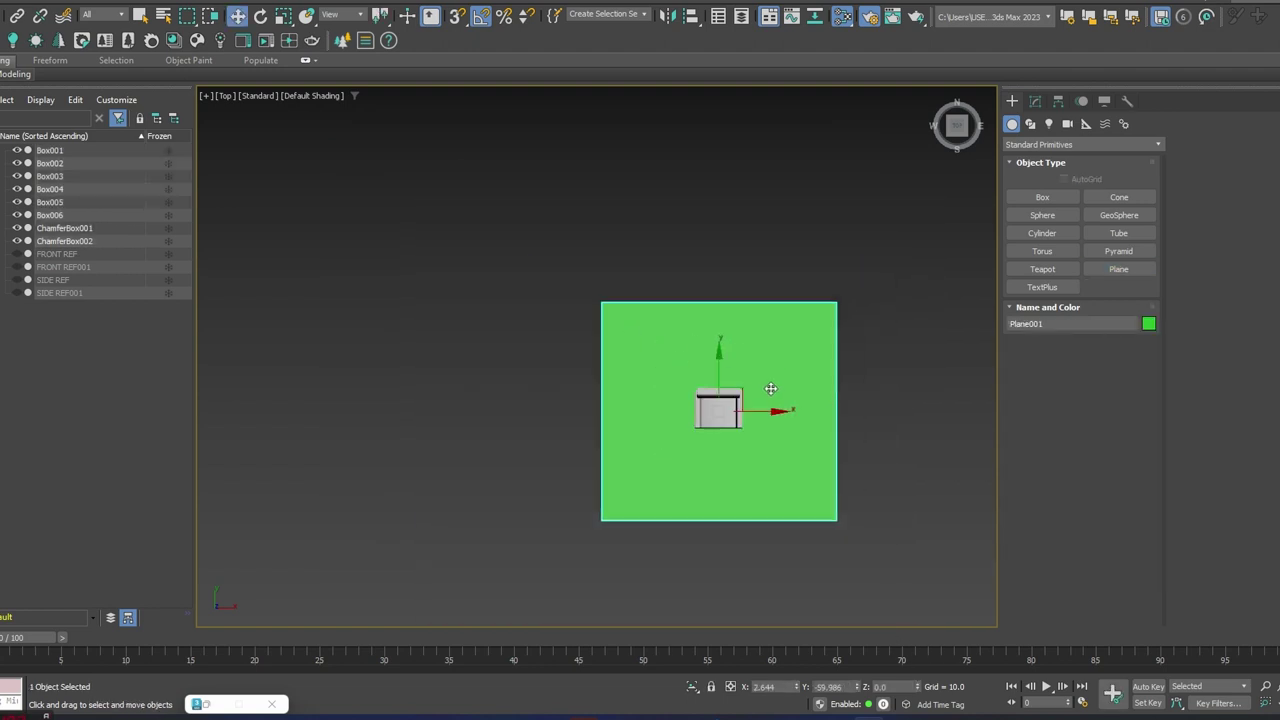
{"action": "left_click", "coordinate": [1036, 102]}
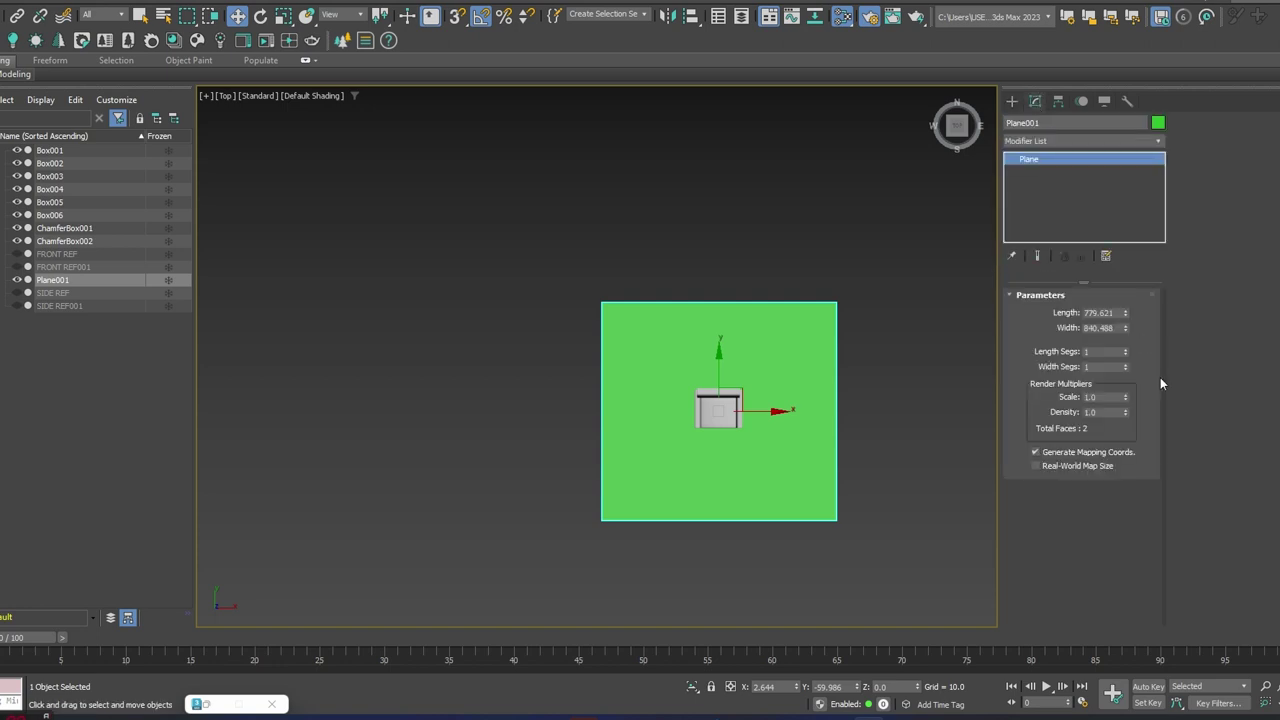
- Enlarge the ground plane to about 1279 long and 1320 wide and view the scene in perspective
{"action": "left_click_drag", "start_coordinate": [1125, 316], "coordinate": [1125, 305]}
{"action": "middle_click_drag", "start_coordinate": [769, 420], "coordinate": [727, 357], "text": "alt"}
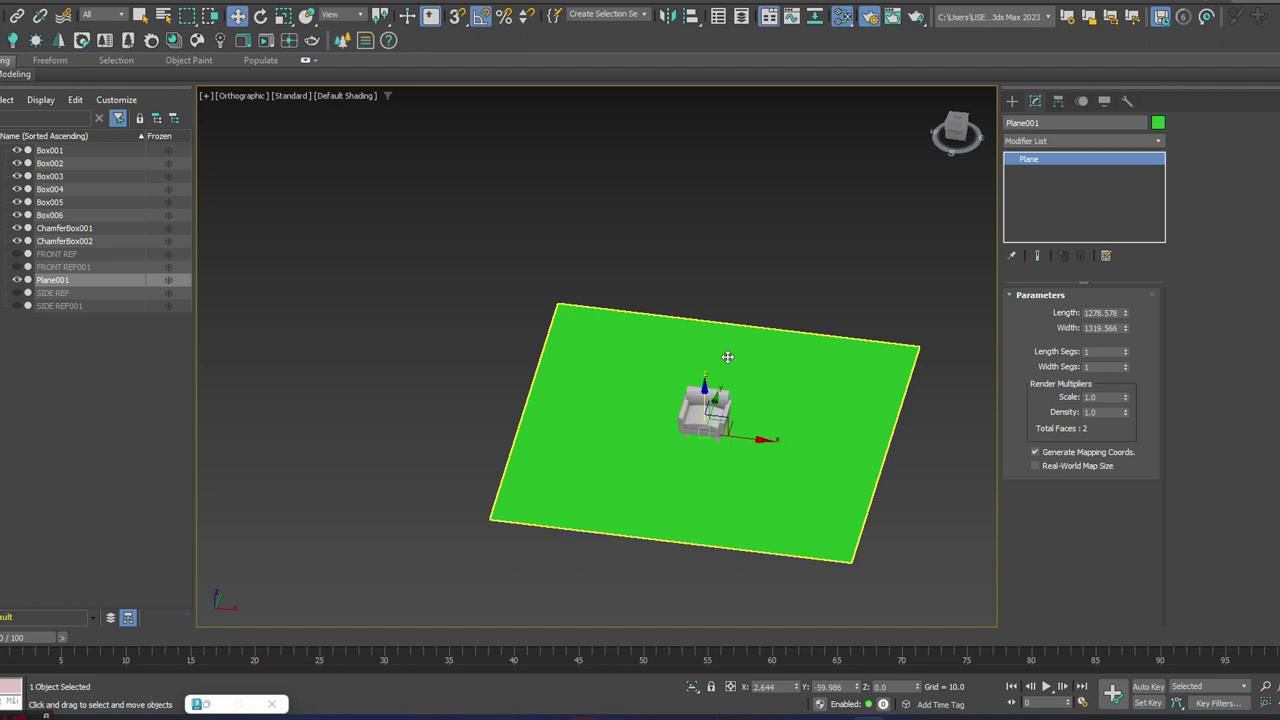
{"action": "key", "text": "p"}
{"action": "scroll", "coordinate": [727, 357], "scroll_direction": "up", "scroll_amount": 1}
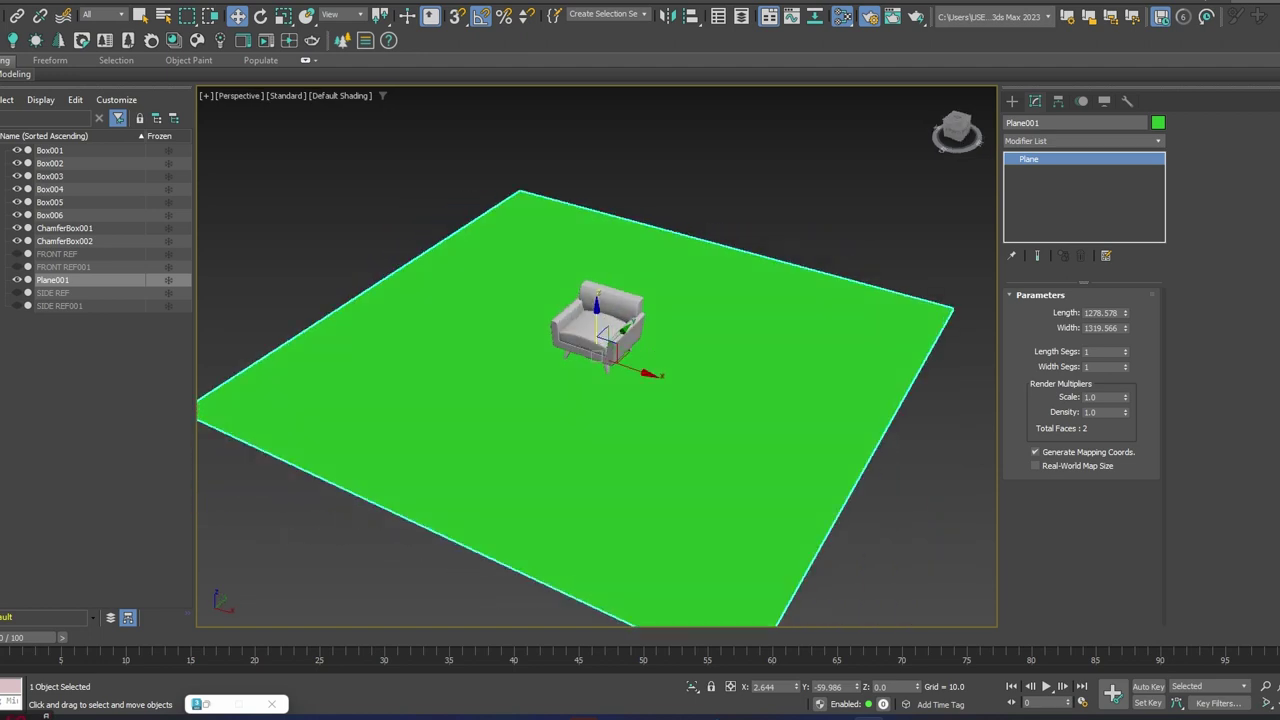
- Assign Material #27 to the ground plane and accept the material's diffuse colour
{"action": "key", "text": "m"}
{"action": "right_click", "coordinate": [348, 310]}
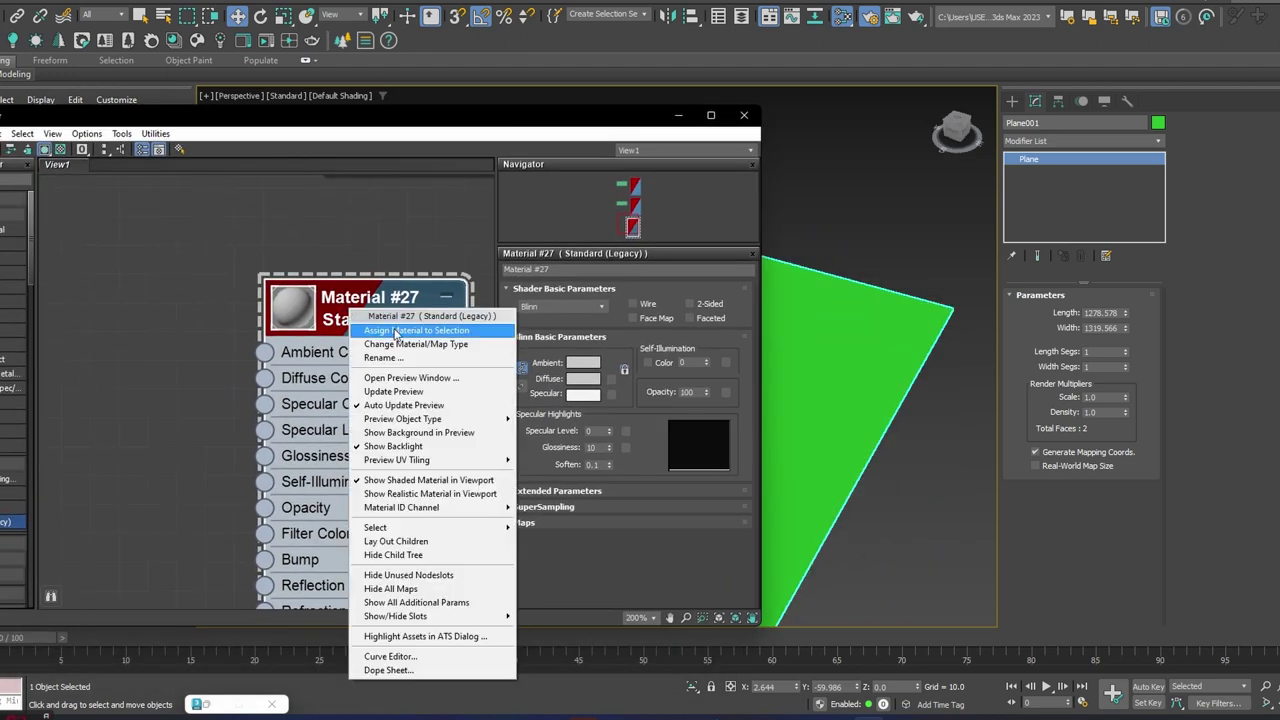
{"action": "left_click", "coordinate": [400, 331]}
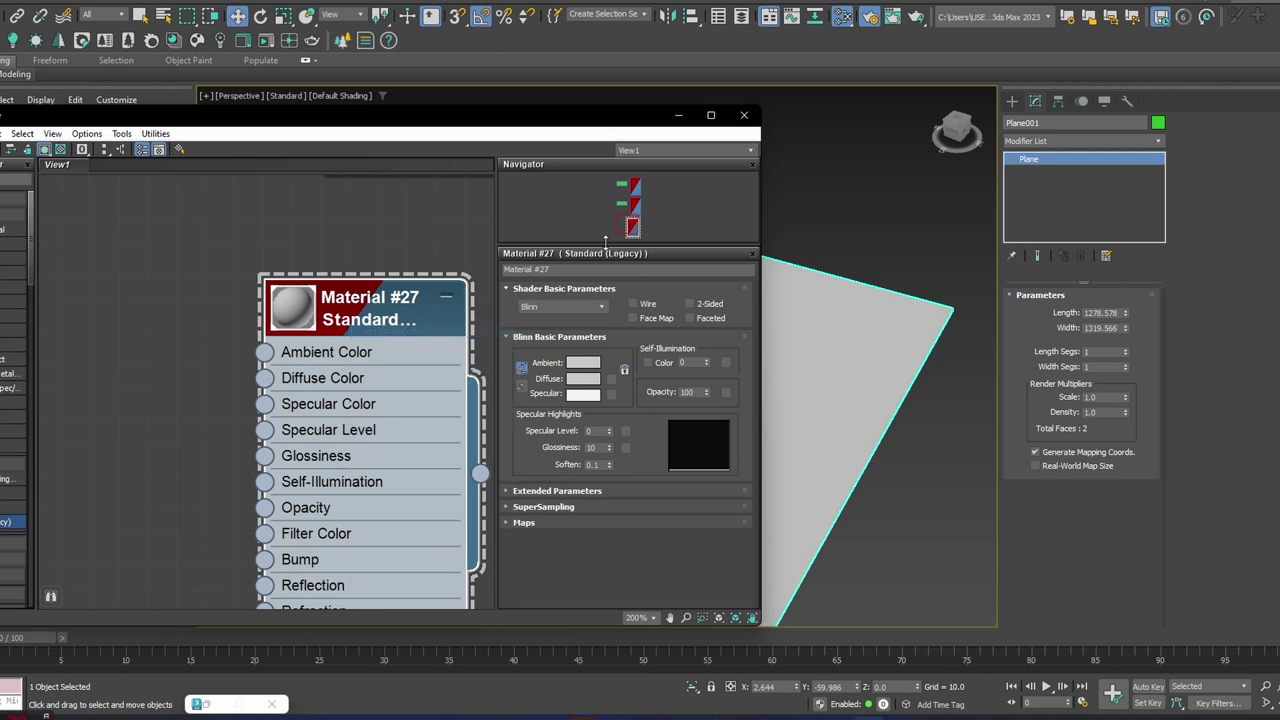
{"action": "left_click", "coordinate": [580, 380]}
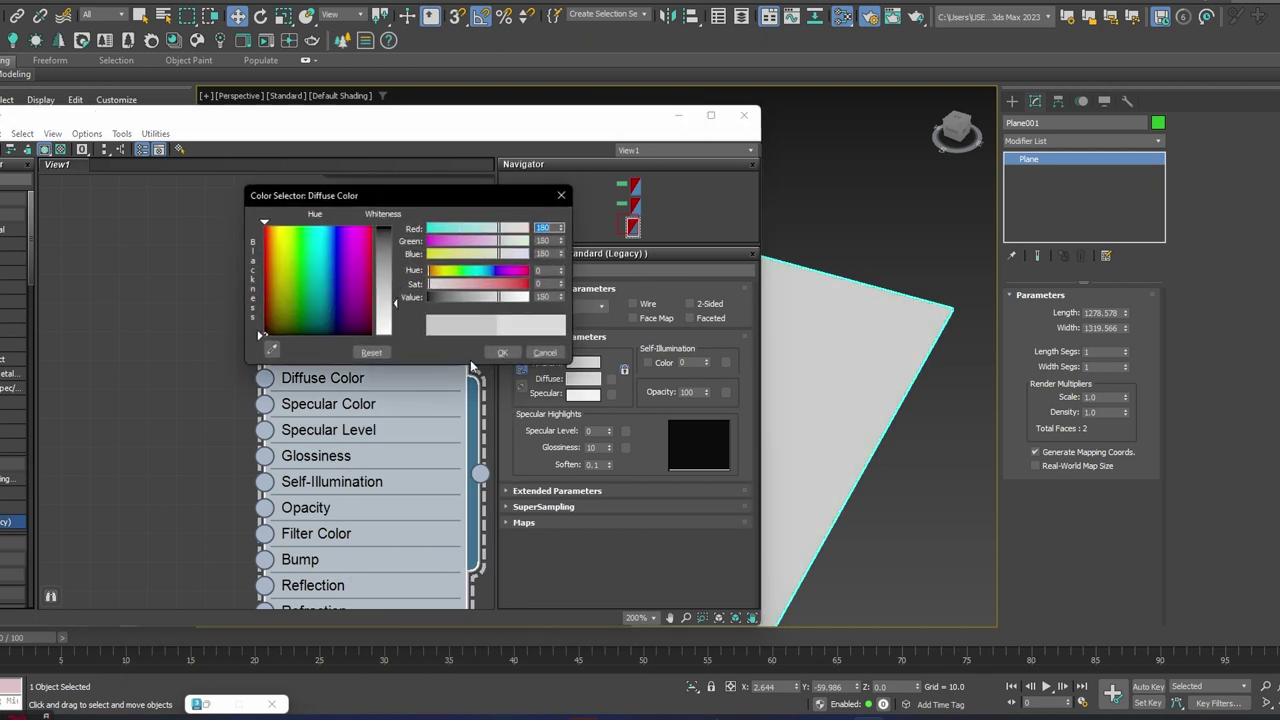
{"action": "left_click", "coordinate": [502, 352]}
{"action": "left_click", "coordinate": [678, 115]}
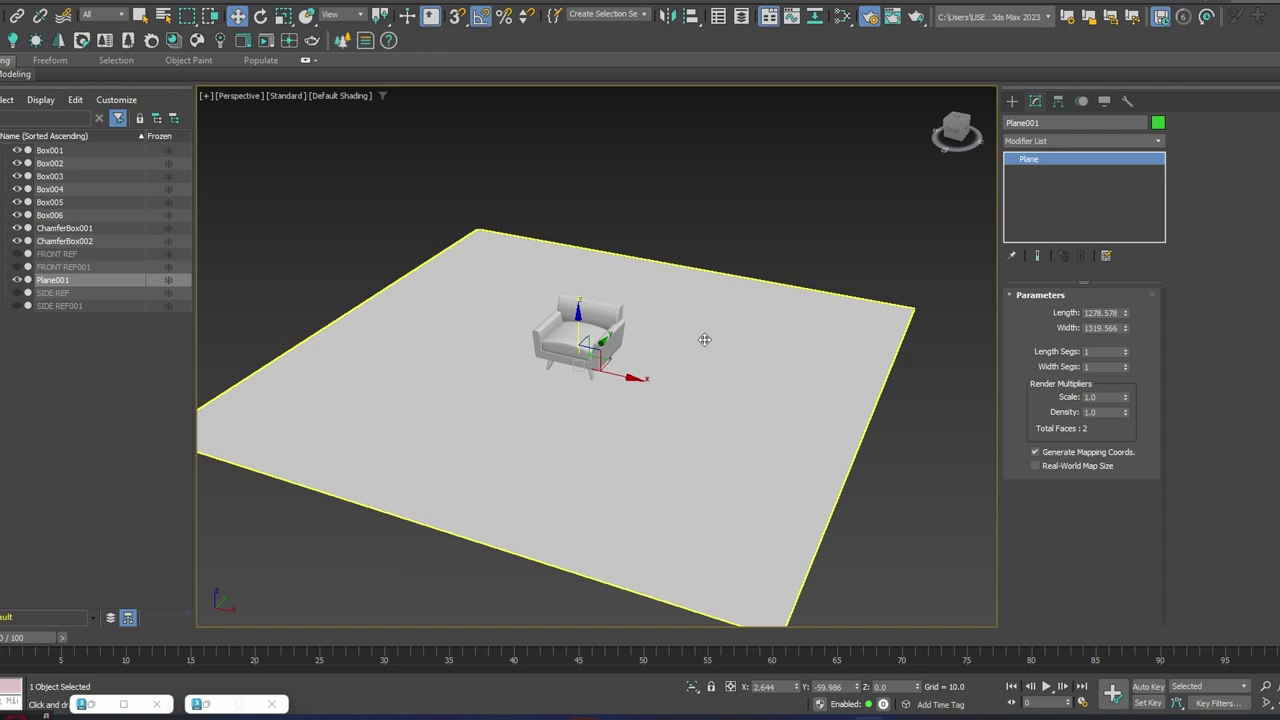
- Place a standard Skylight on the ground plane beside the armchair and enable its Cast Shadows option
{"action": "left_click", "coordinate": [1011, 101]}
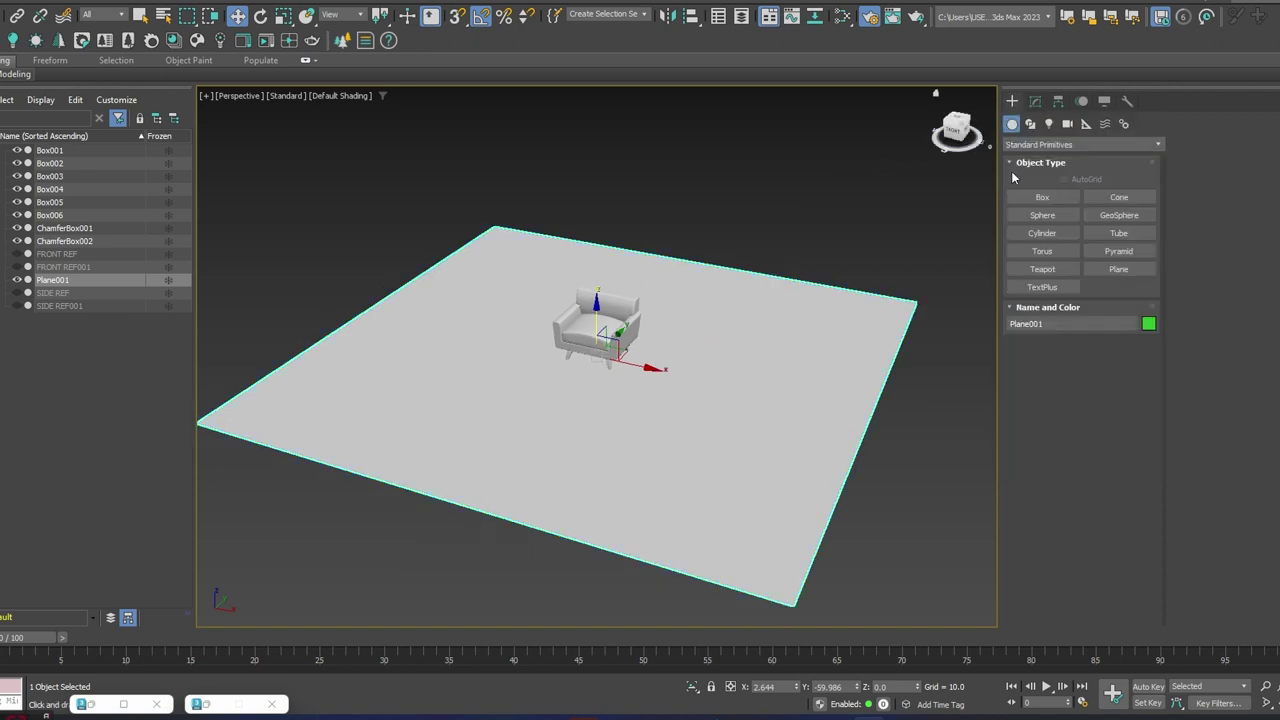
{"action": "left_click", "coordinate": [1048, 124]}
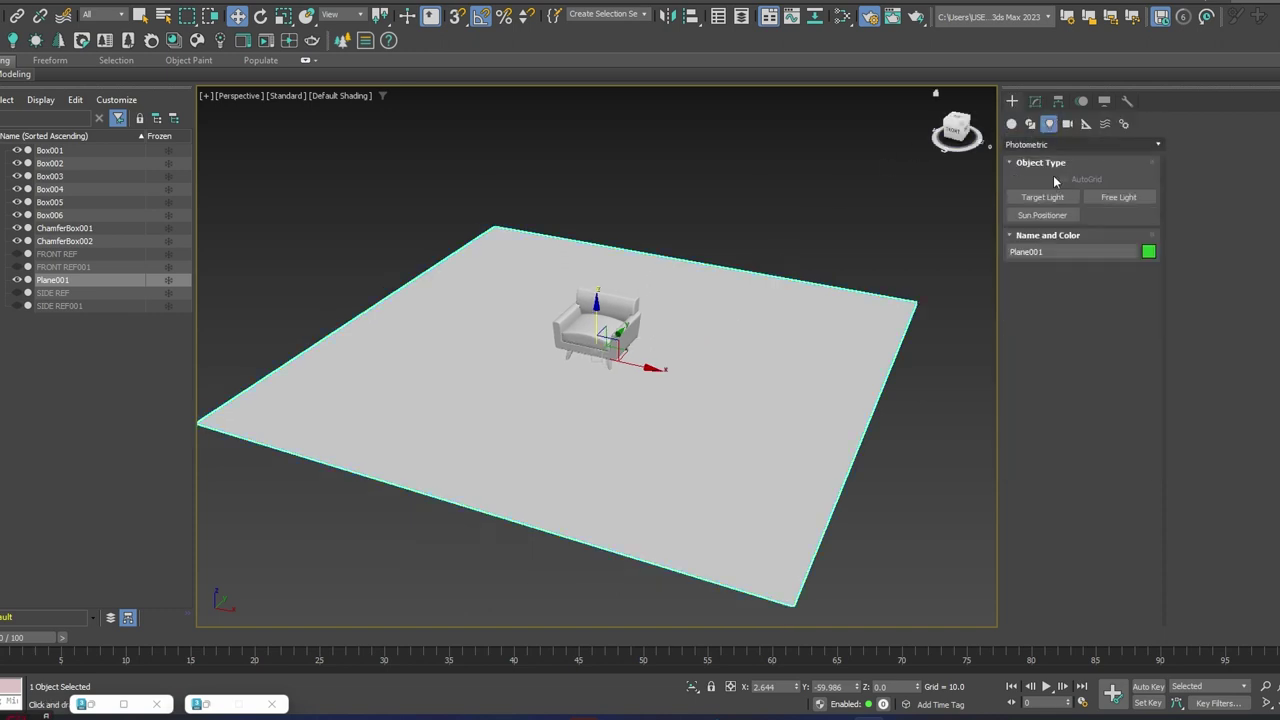
{"action": "left_click", "coordinate": [1059, 145]}
{"action": "left_click", "coordinate": [1049, 173]}
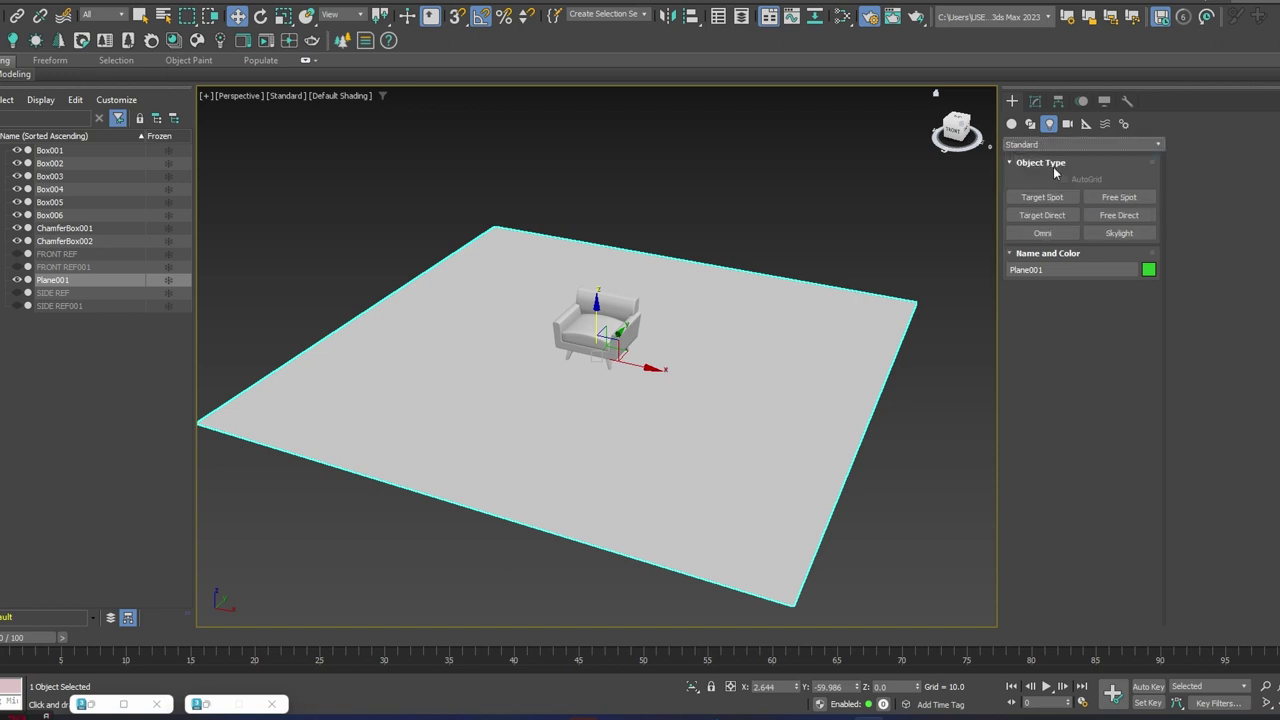
{"action": "left_click", "coordinate": [1118, 233]}
{"action": "left_click", "coordinate": [711, 368]}
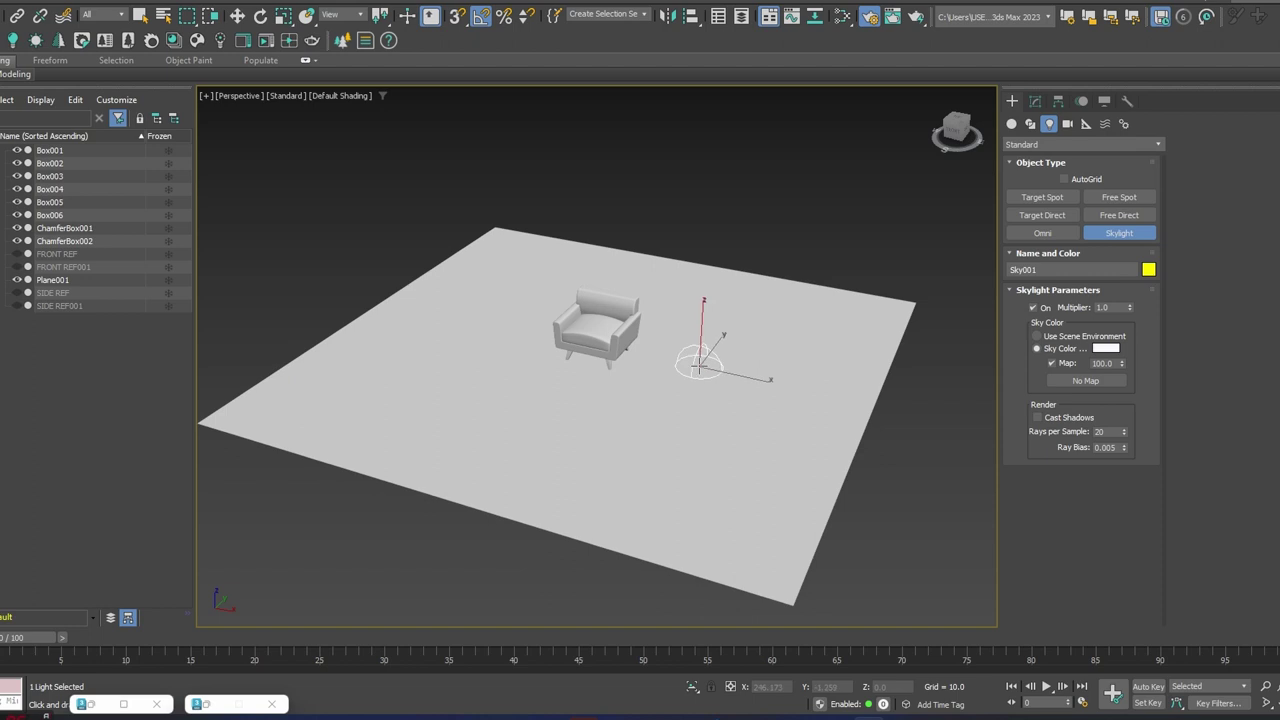
{"action": "left_click", "coordinate": [1066, 418]}
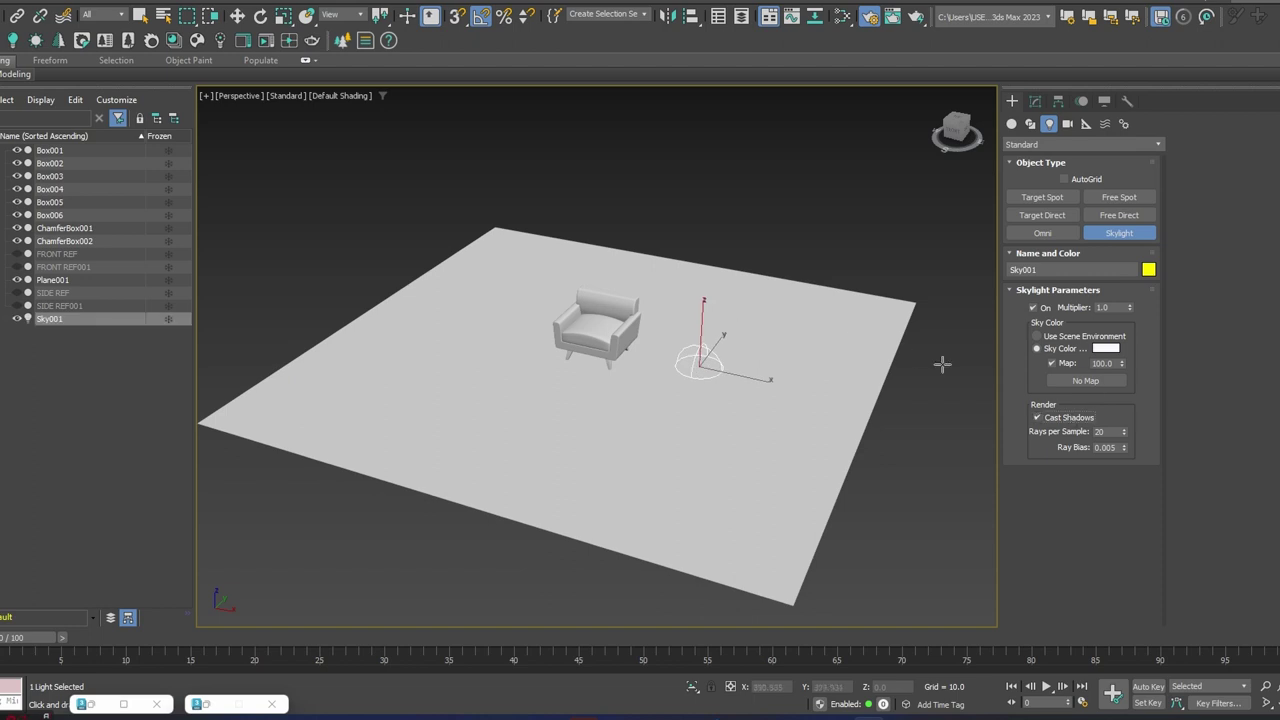
{"action": "right_click", "coordinate": [643, 340]}
- Scale the ground plane uniformly to about 588% so it fills the background, and frame the armchair closely in perspective
{"action": "scroll", "coordinate": [643, 340], "scroll_direction": "up", "scroll_amount": 6}
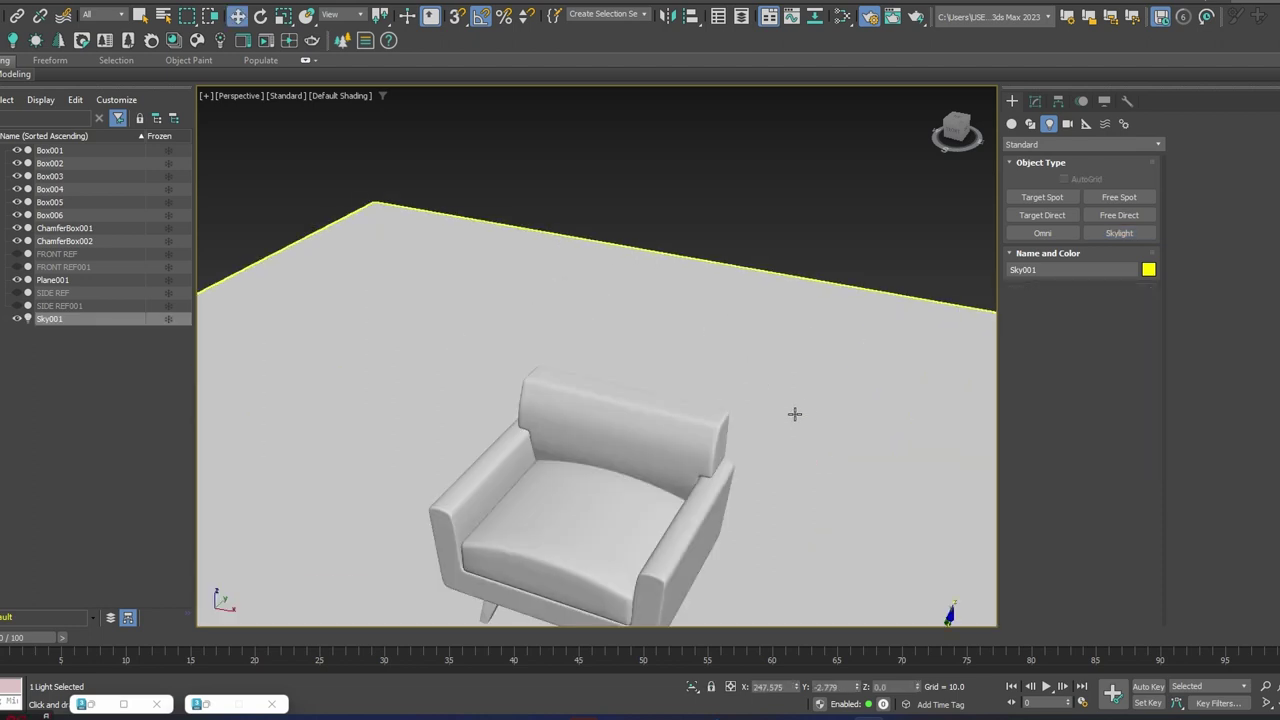
{"action": "middle_click_drag", "start_coordinate": [682, 397], "coordinate": [794, 334], "text": "alt"}
{"action": "left_click", "coordinate": [794, 334]}
{"action": "scroll", "coordinate": [716, 381], "scroll_direction": "down", "scroll_amount": 3}
{"action": "scroll", "coordinate": [690, 404], "scroll_direction": "down", "scroll_amount": 2}
{"action": "middle_click_drag", "start_coordinate": [690, 404], "coordinate": [812, 314], "text": "alt"}
{"action": "scroll", "coordinate": [672, 388], "scroll_direction": "up", "scroll_amount": 5}
{"action": "scroll", "coordinate": [672, 388], "scroll_direction": "up", "scroll_amount": 3}
{"action": "middle_click_drag", "start_coordinate": [683, 391], "coordinate": [681, 424]}
{"action": "middle_click_drag", "start_coordinate": [681, 424], "coordinate": [768, 370], "text": "alt"}
{"action": "scroll", "coordinate": [714, 389], "scroll_direction": "up", "scroll_amount": 2}
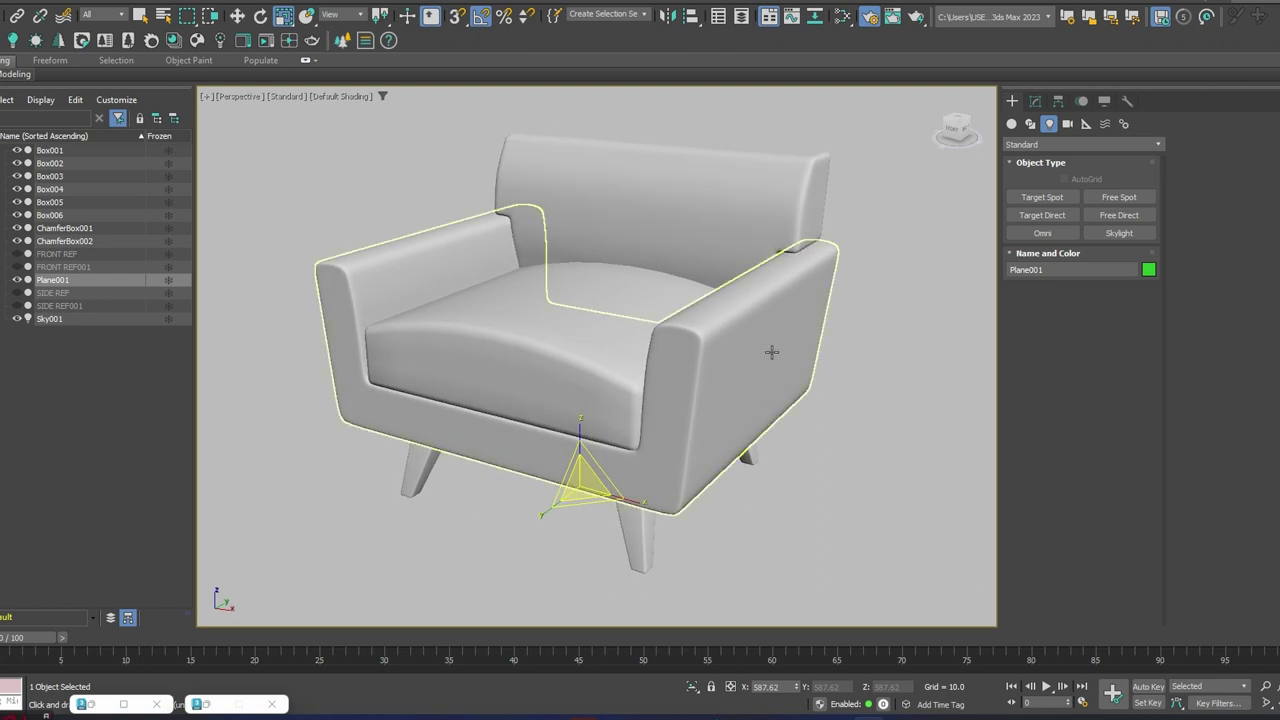
- Set the render output size to 1920 by 1080 in the Scanline Renderer's setup
{"action": "left_click", "coordinate": [869, 16]}
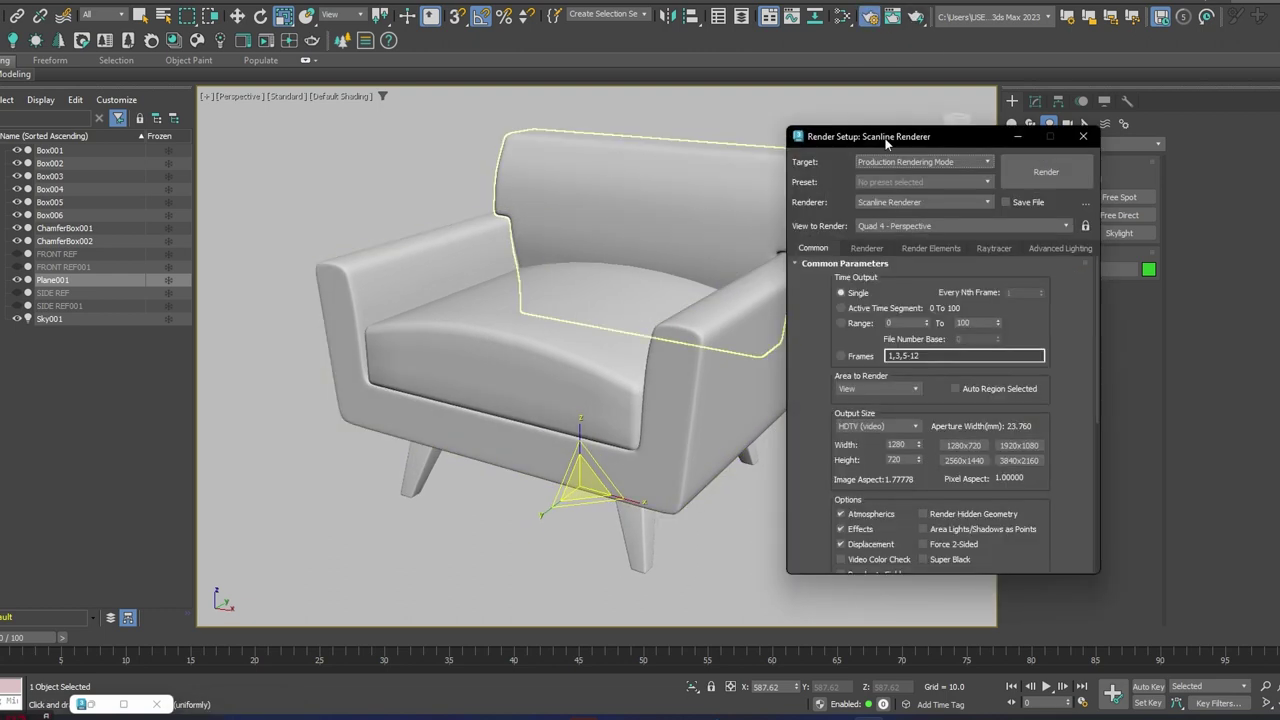
{"action": "left_click_drag", "start_coordinate": [931, 137], "coordinate": [998, 104]}
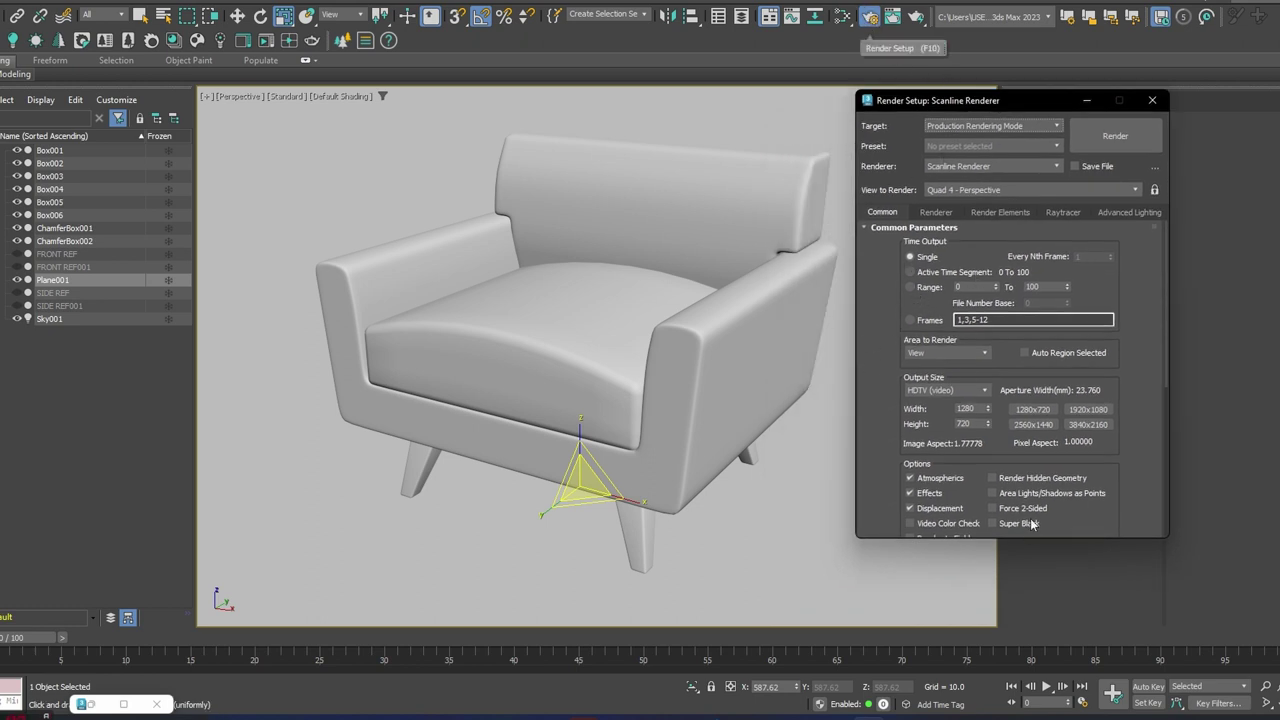
{"action": "double_click", "coordinate": [965, 410]}
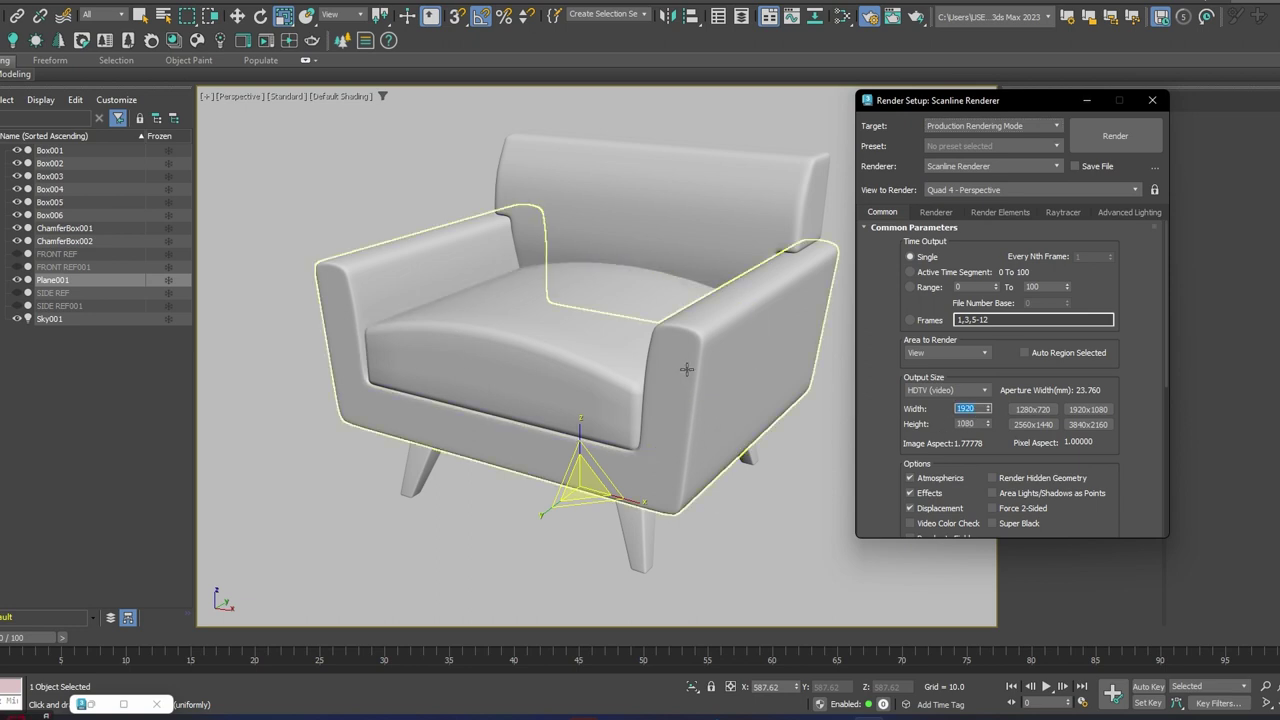
- Frame the armchair slightly wider, render the Perspective view, and reposition the rendered image window
{"action": "scroll", "coordinate": [684, 372], "scroll_direction": "down", "scroll_amount": 3}
{"action": "left_click_drag", "start_coordinate": [1122, 428], "coordinate": [1132, 181]}
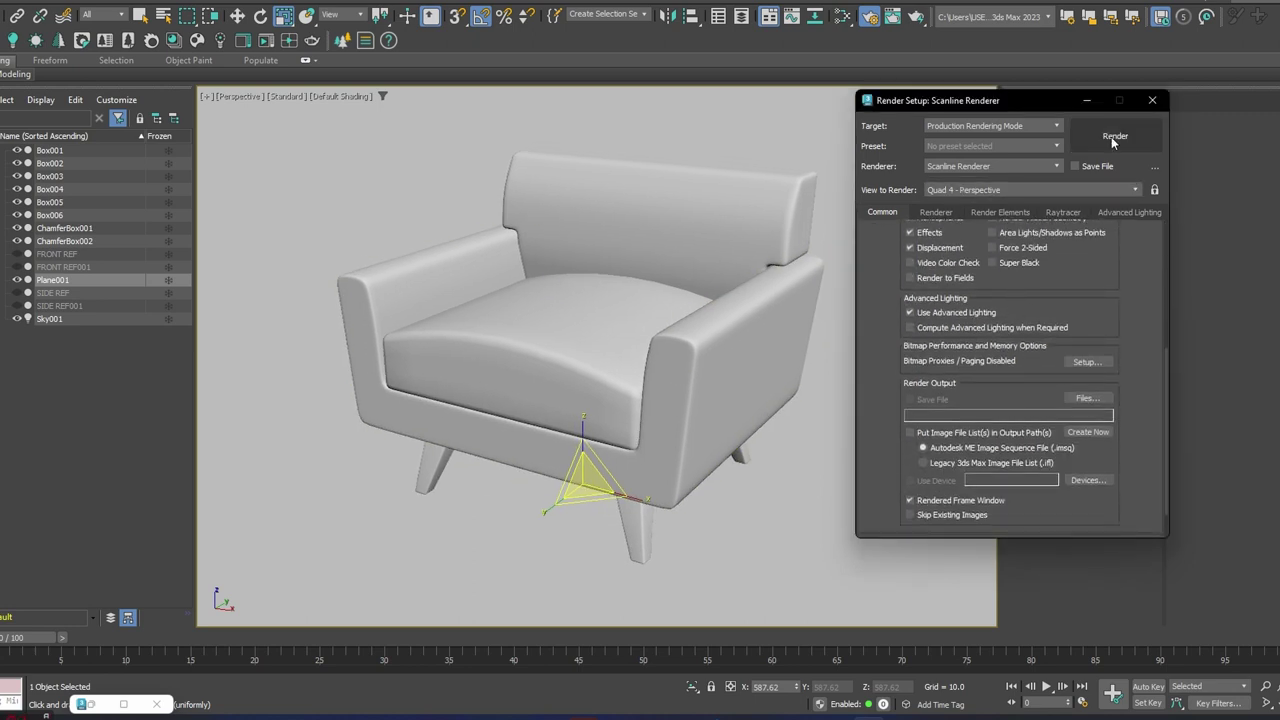
{"action": "left_click", "coordinate": [1111, 139]}
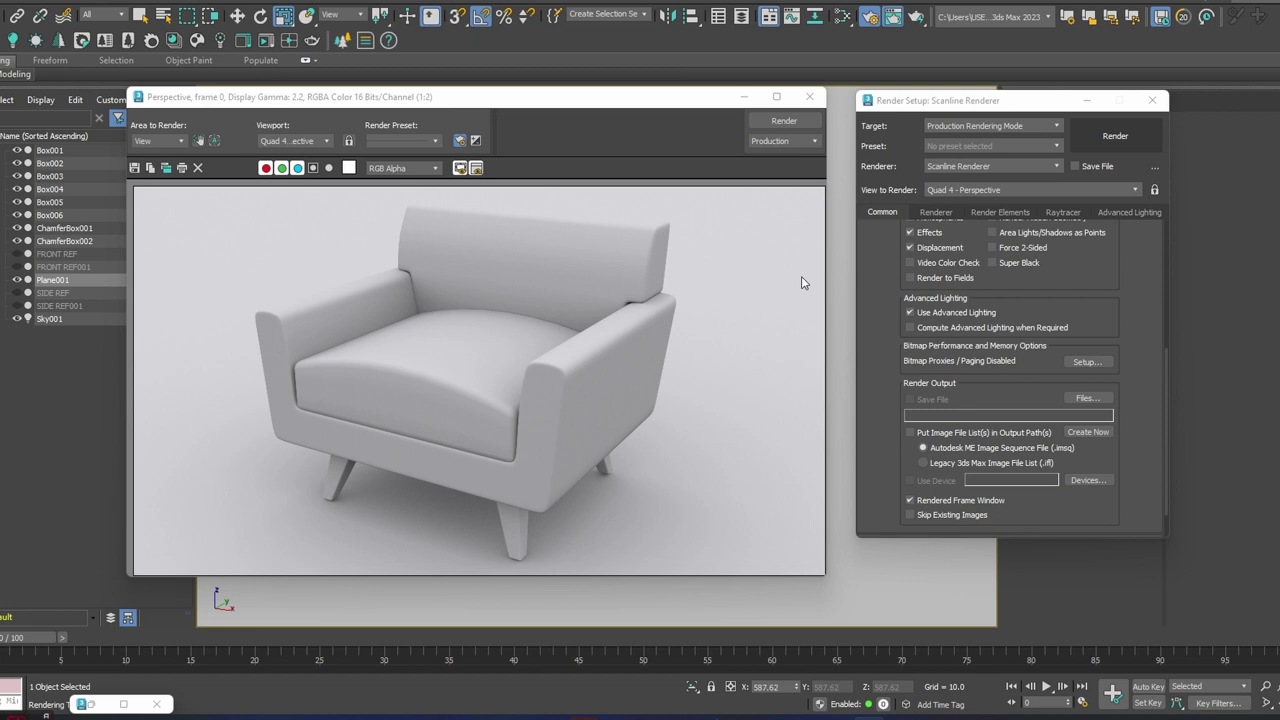
{"action": "left_click_drag", "start_coordinate": [445, 103], "coordinate": [506, 113]}
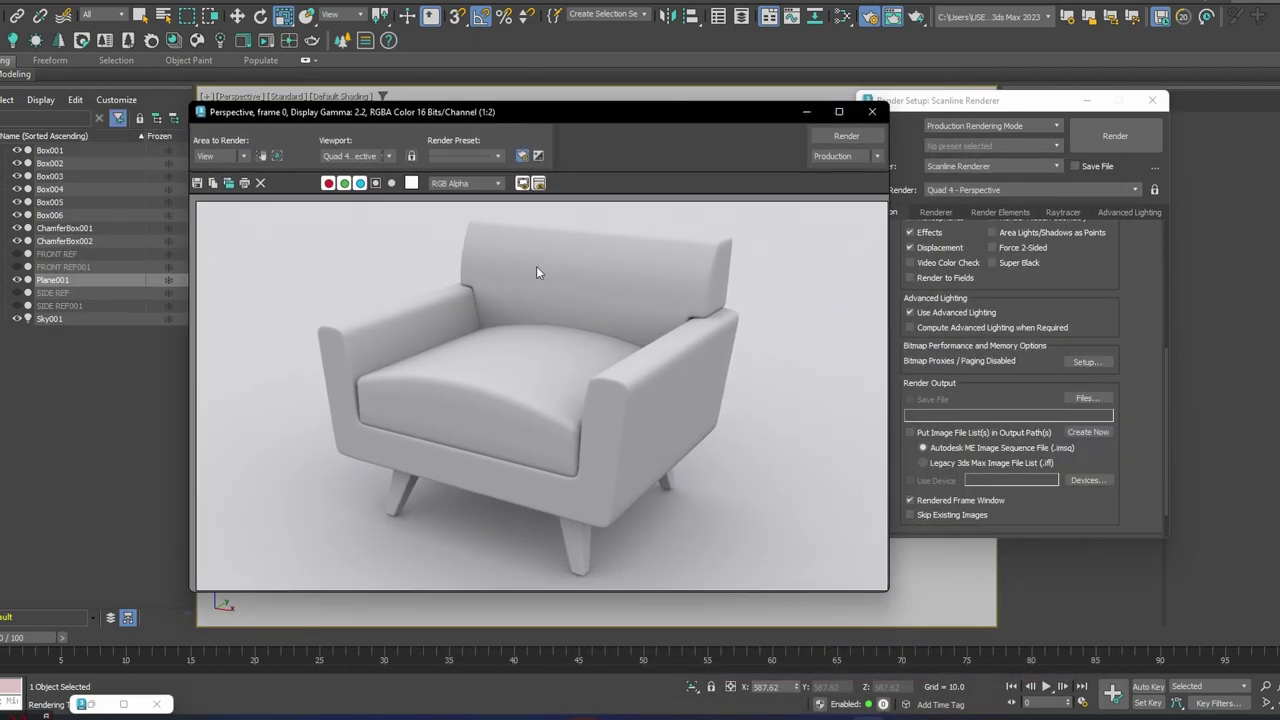